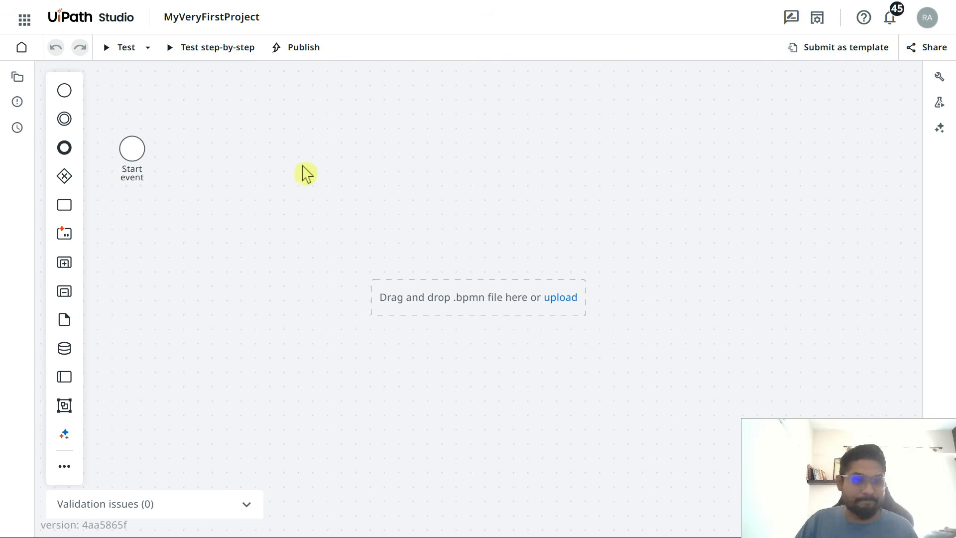
# Add an intermediate event after the start event and change it to a timer intermediate catch event
pyautogui.click(131, 151)
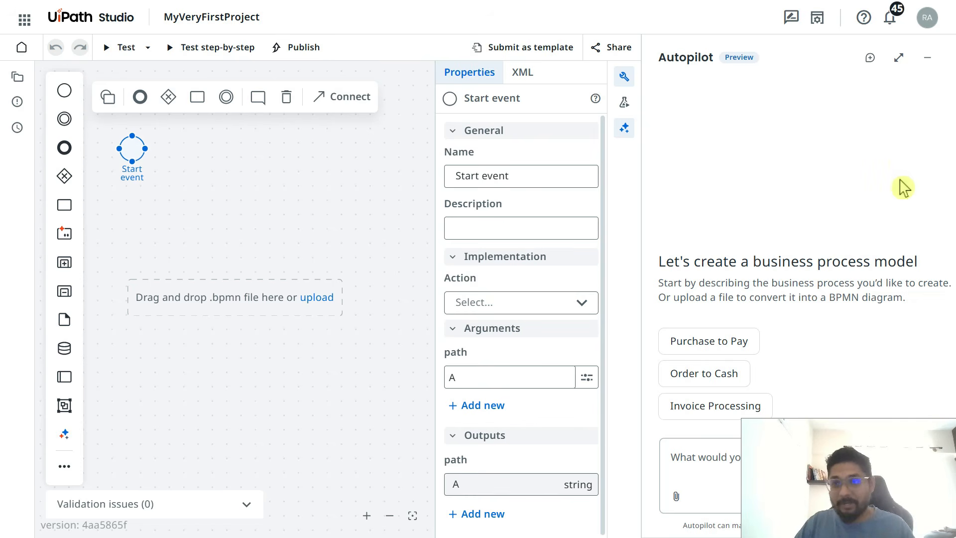
pyautogui.click(927, 58)
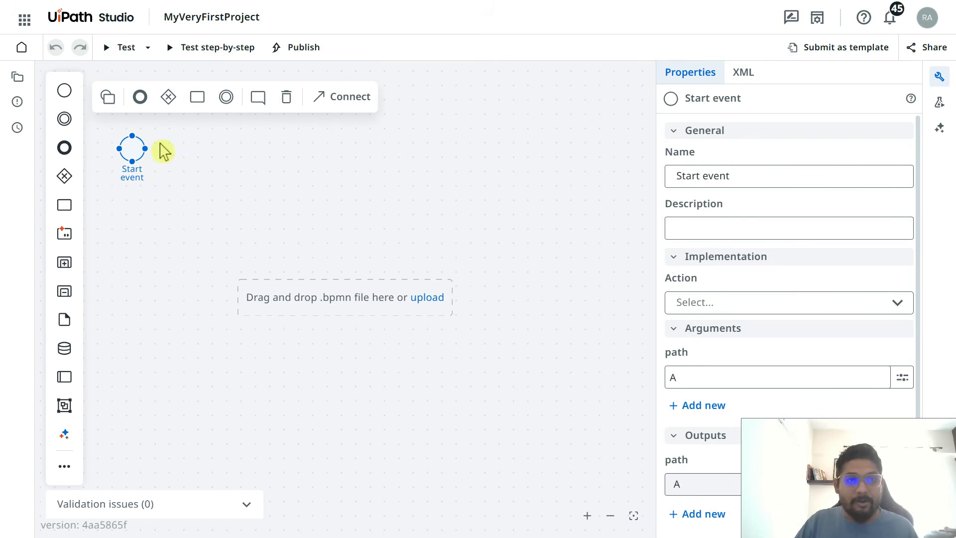
pyautogui.click(197, 98)
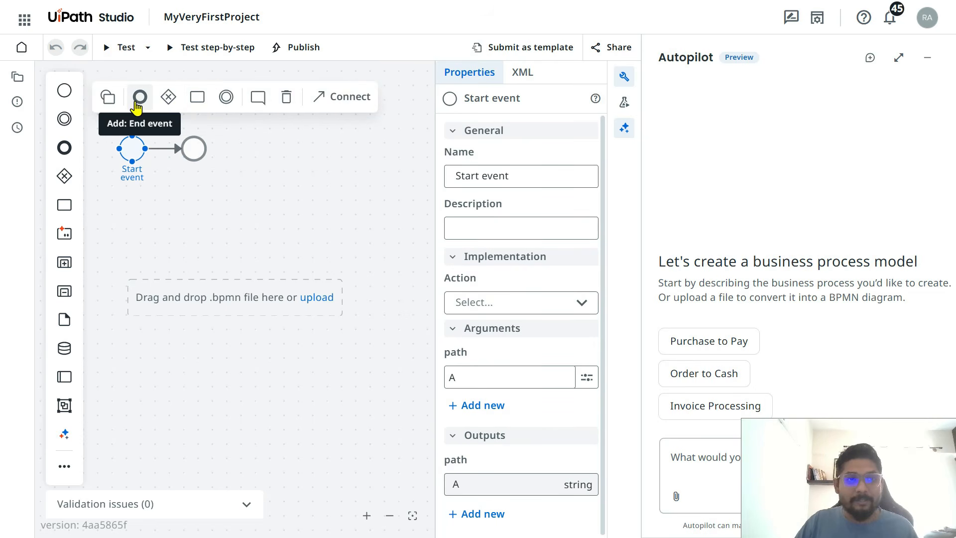
pyautogui.click(226, 101)
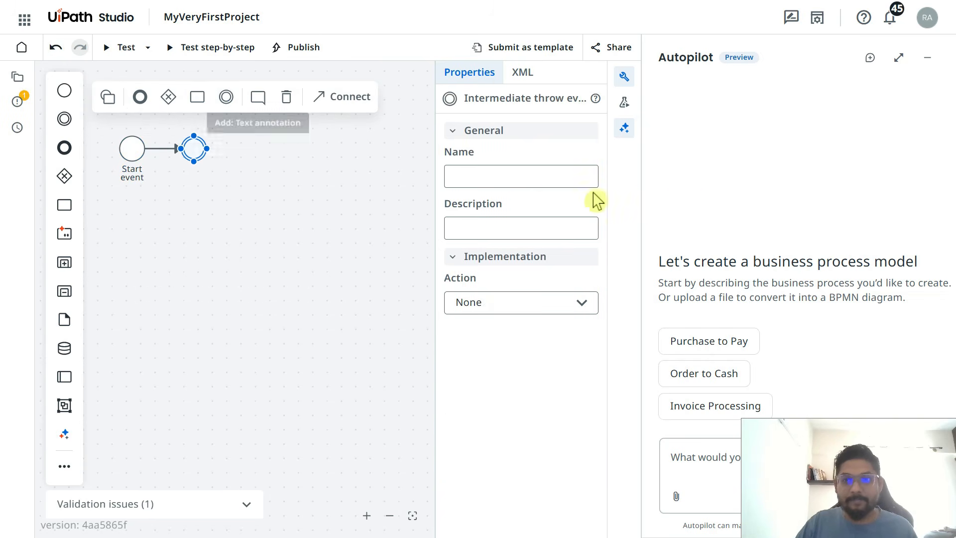
pyautogui.click(927, 57)
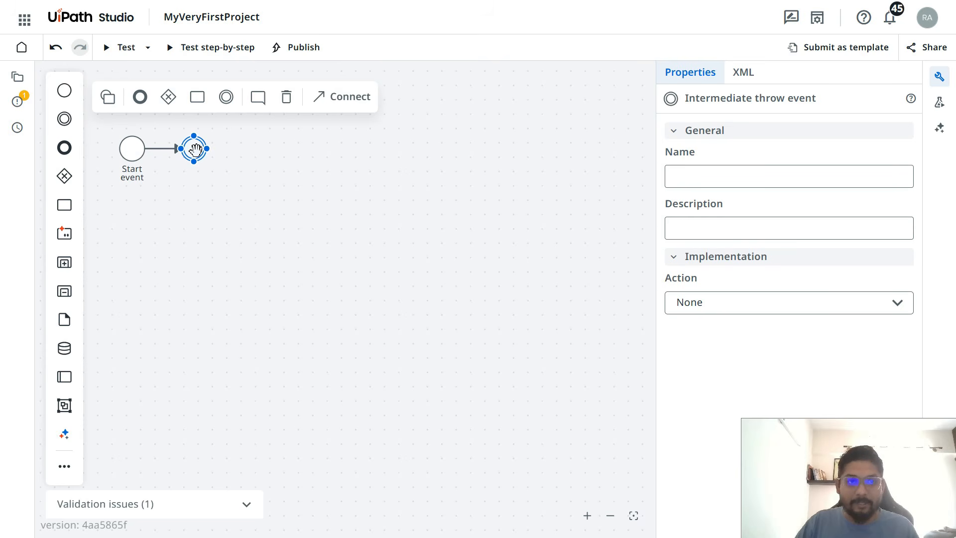
pyautogui.click(109, 99)
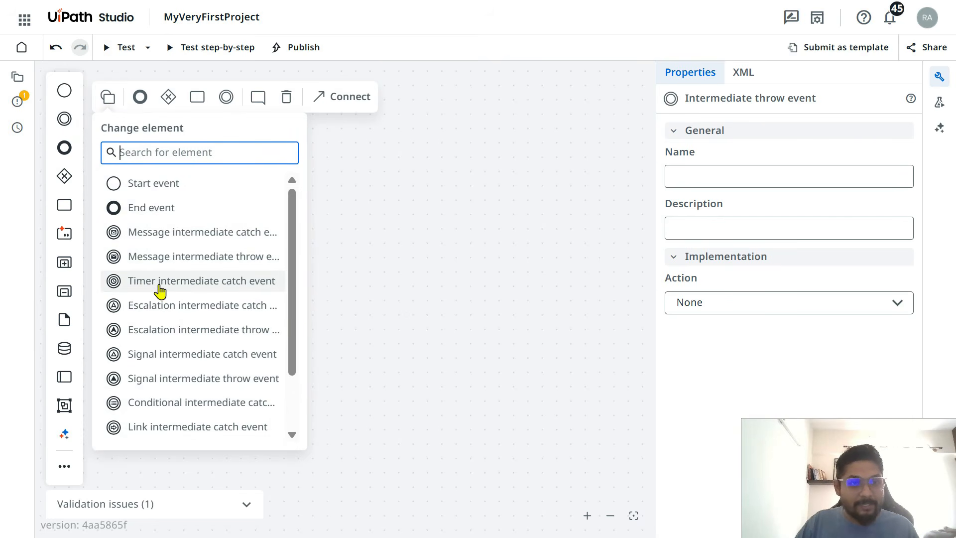
pyautogui.click(228, 289)
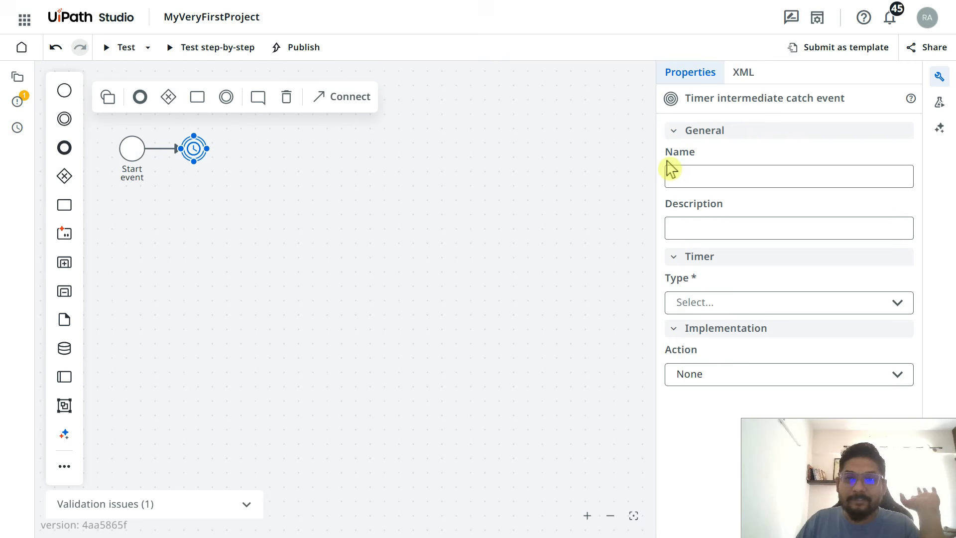
# Set the timer event's type to Duration with a value of 15 seconds
pyautogui.moveTo(656, 158); pyautogui.dragTo(704, 159)
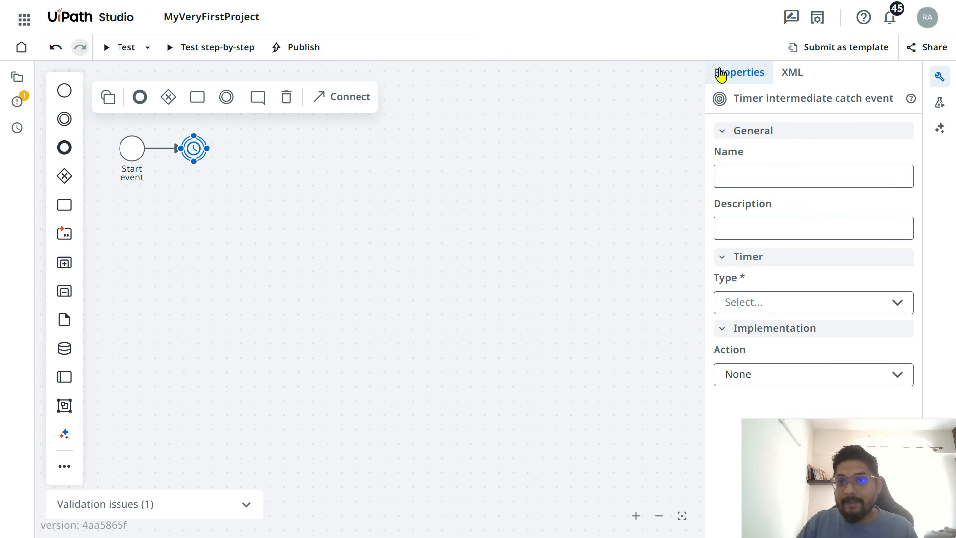
pyautogui.click(939, 79)
pyautogui.click(939, 77)
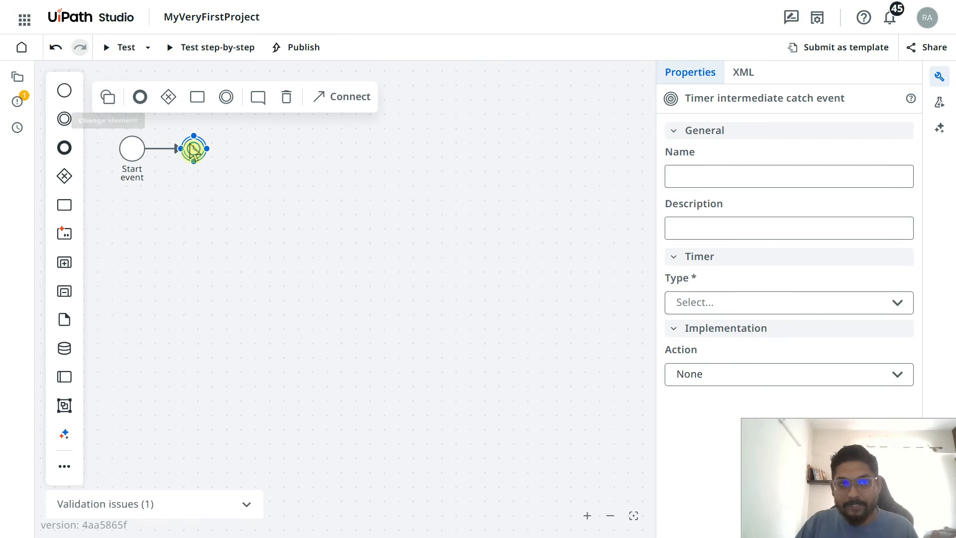
pyautogui.click(905, 314)
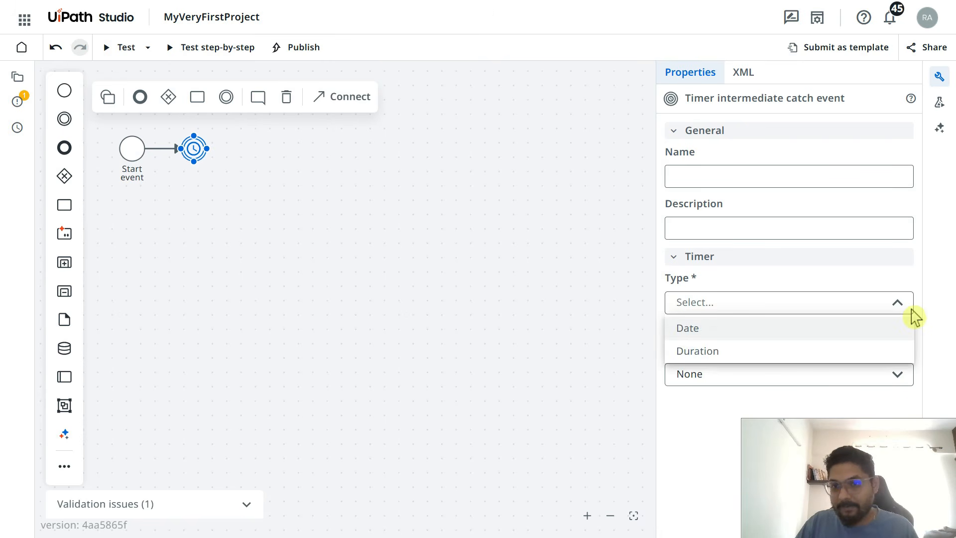
pyautogui.click(711, 355)
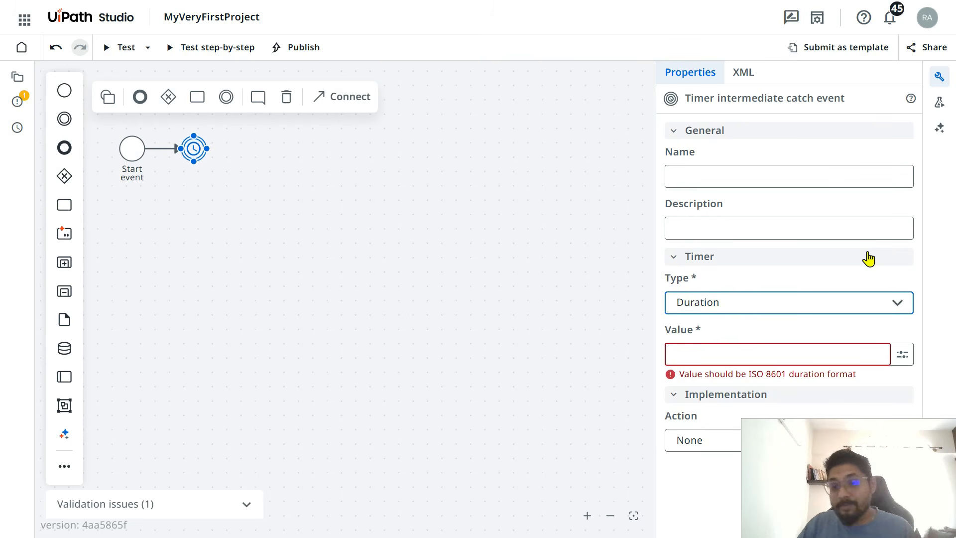
pyautogui.click(904, 356)
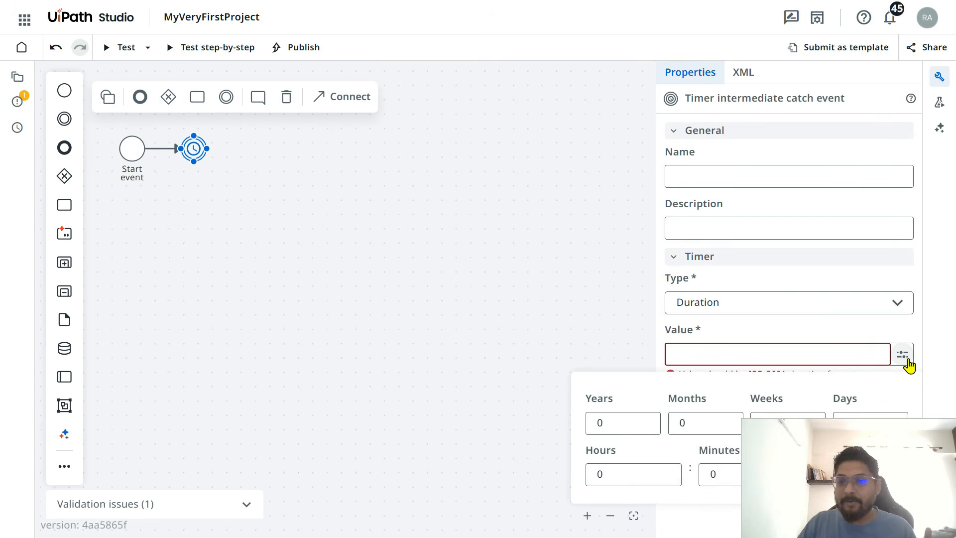
pyautogui.moveTo(941, 459); pyautogui.dragTo(928, 212)
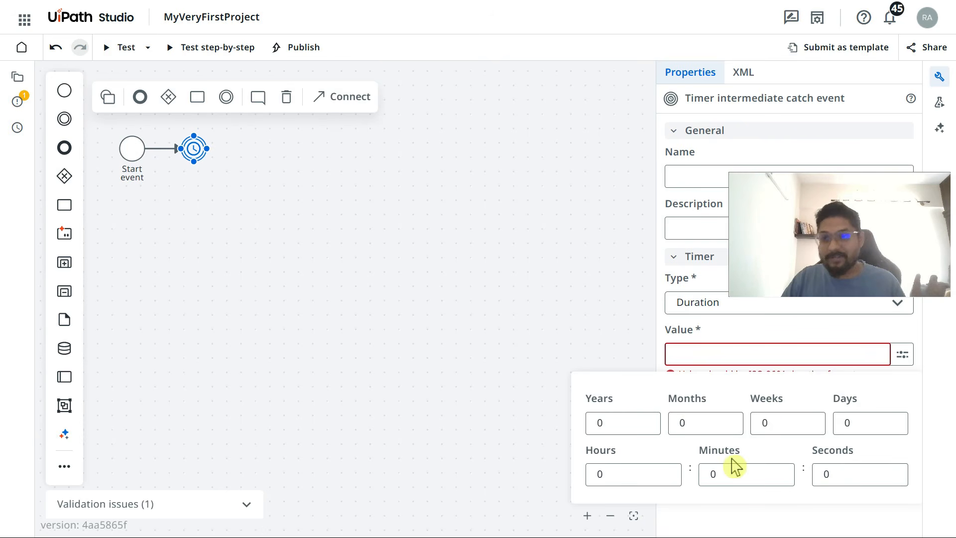
pyautogui.moveTo(836, 475); pyautogui.dragTo(818, 472)
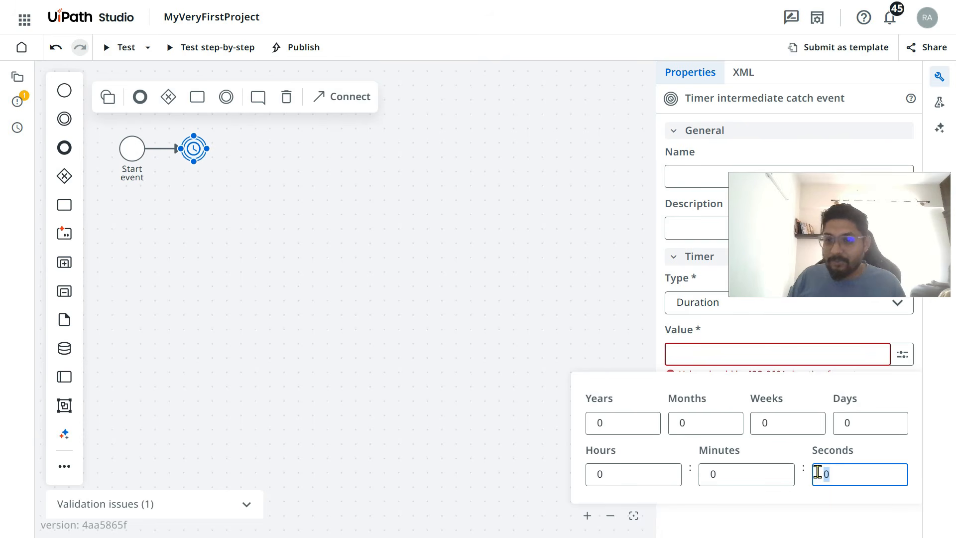
pyautogui.write('15')
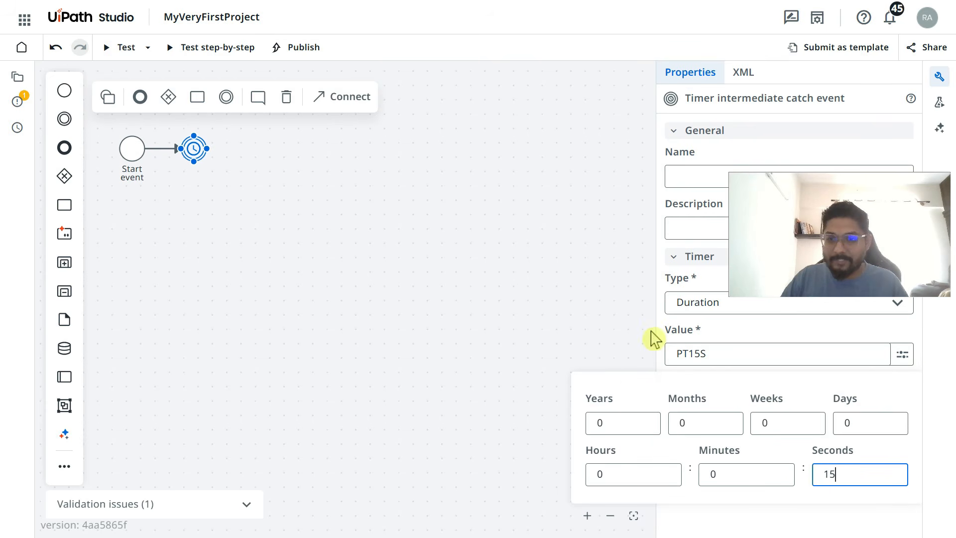
pyautogui.click(620, 333)
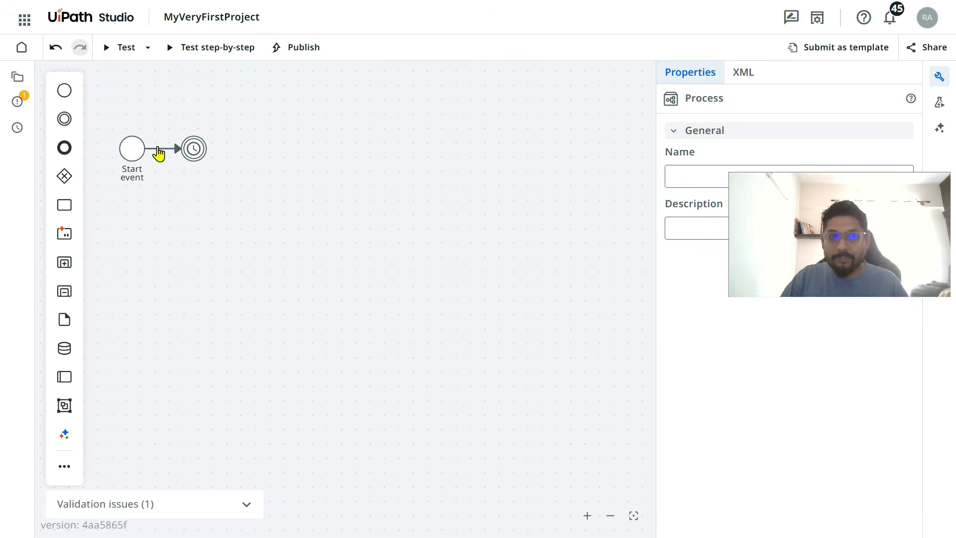
# Review the timer event's duration settings and hide its properties
pyautogui.click(208, 156)
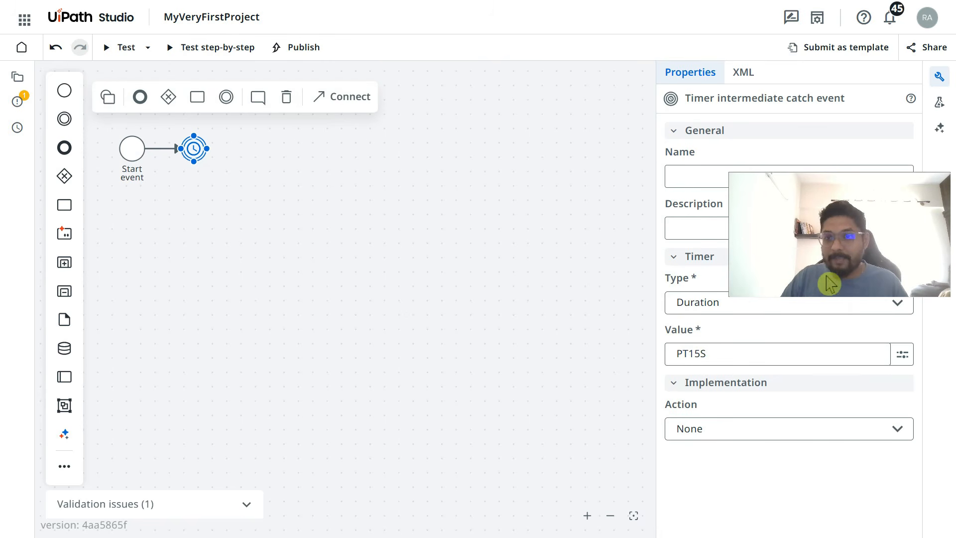
pyautogui.moveTo(856, 249); pyautogui.dragTo(145, 502)
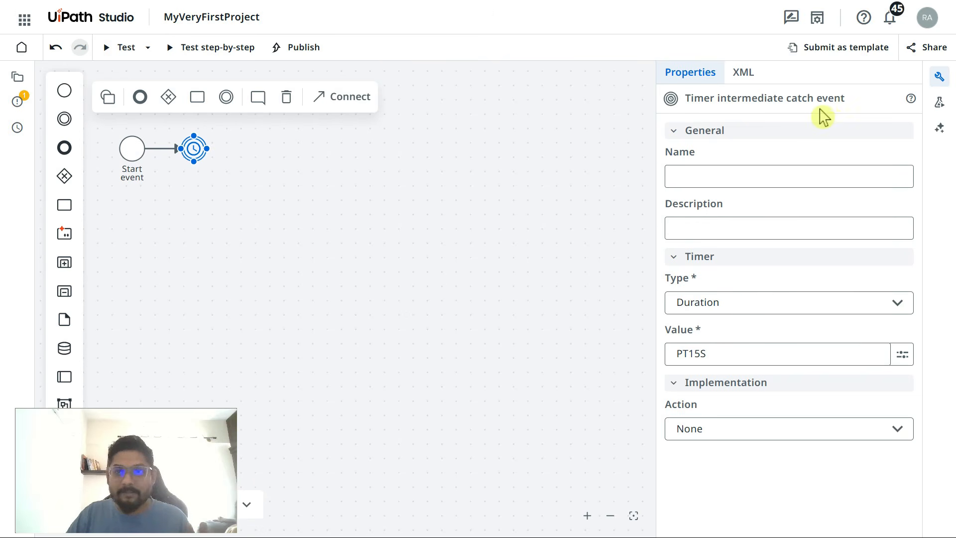
pyautogui.click(939, 77)
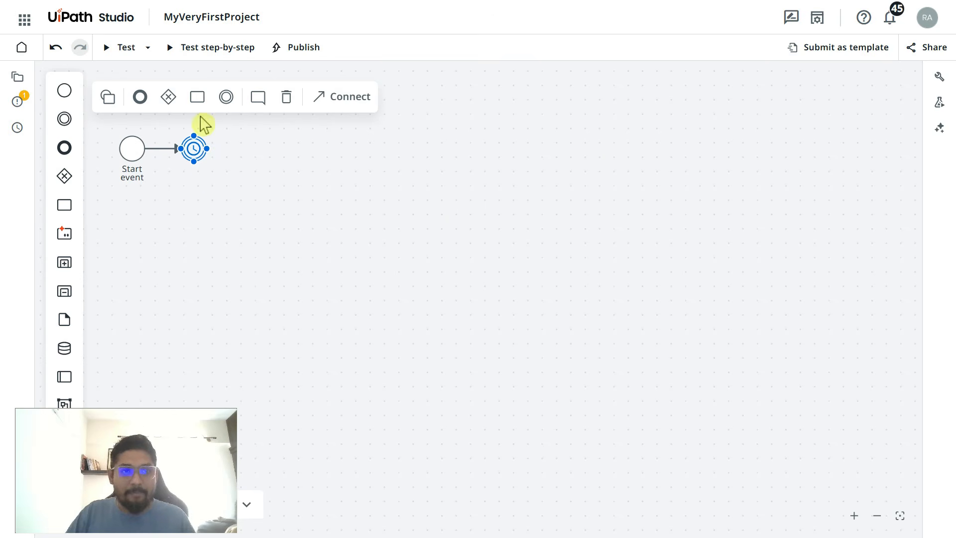
# Add an exclusive gateway after the timer event and move it farther along the flow
pyautogui.click(169, 99)
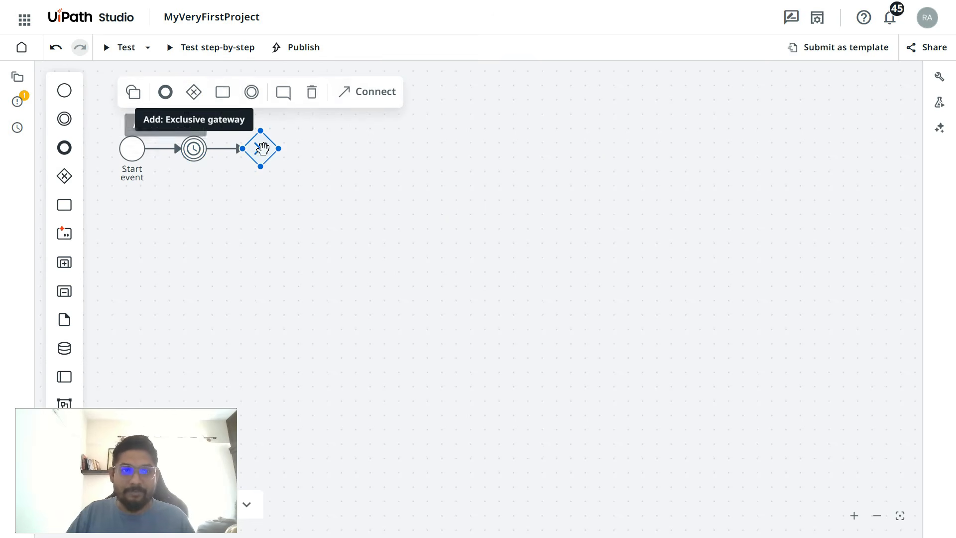
pyautogui.moveTo(262, 149); pyautogui.dragTo(324, 154)
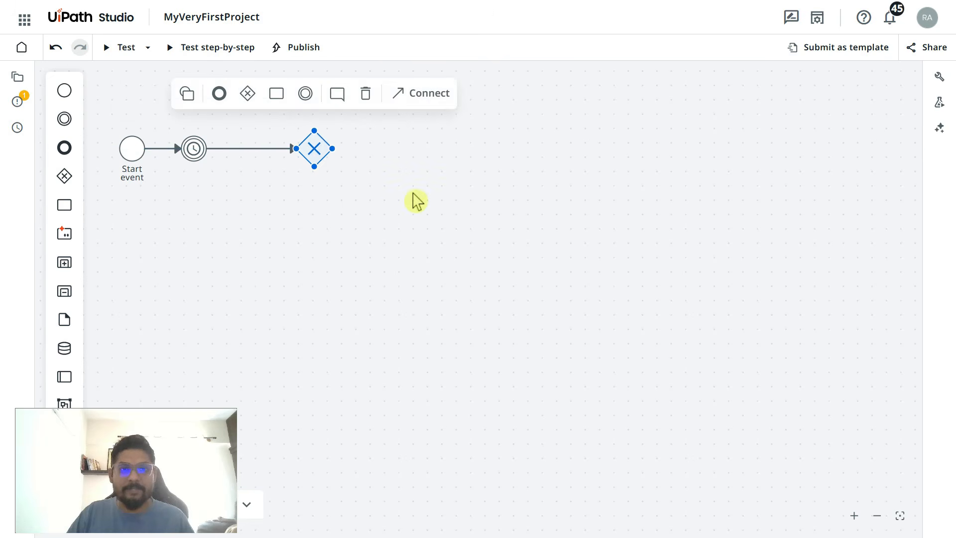
pyautogui.click(412, 198)
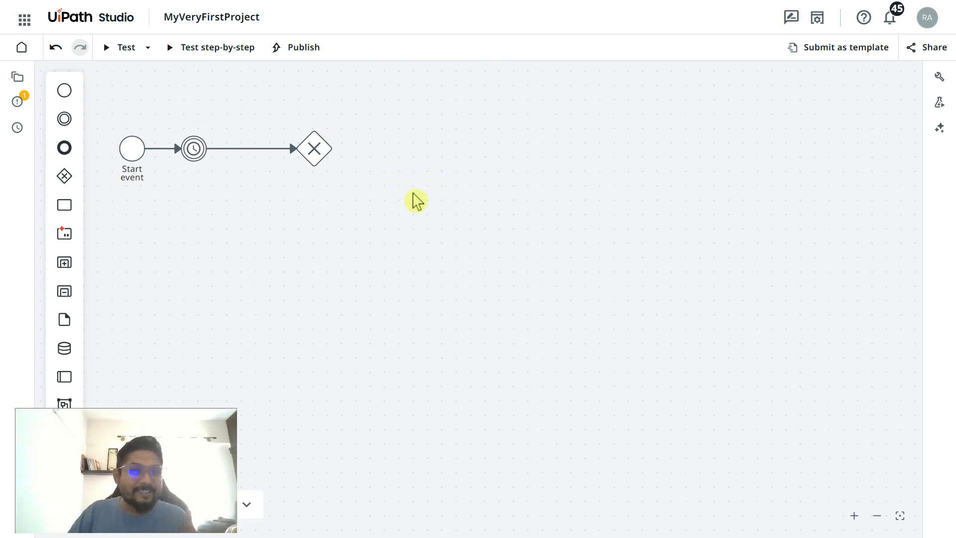
# Add a task after the exclusive gateway, space it farther out, and name it Task A
pyautogui.click(315, 150)
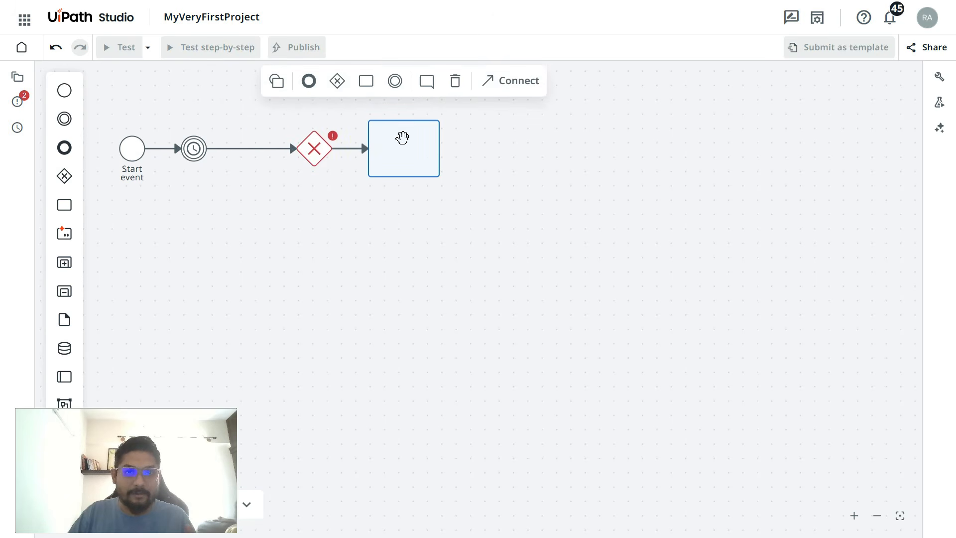
pyautogui.moveTo(406, 142); pyautogui.dragTo(471, 141)
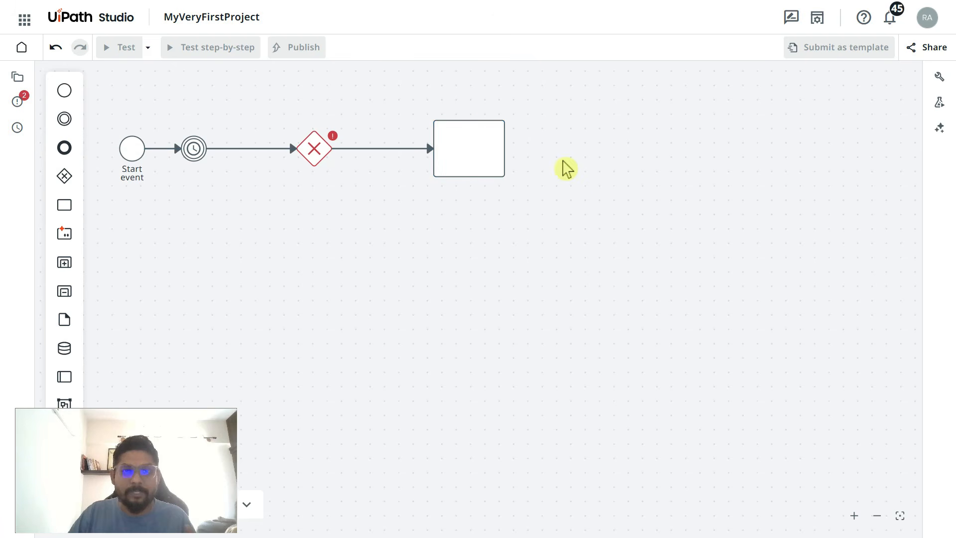
pyautogui.click(472, 150)
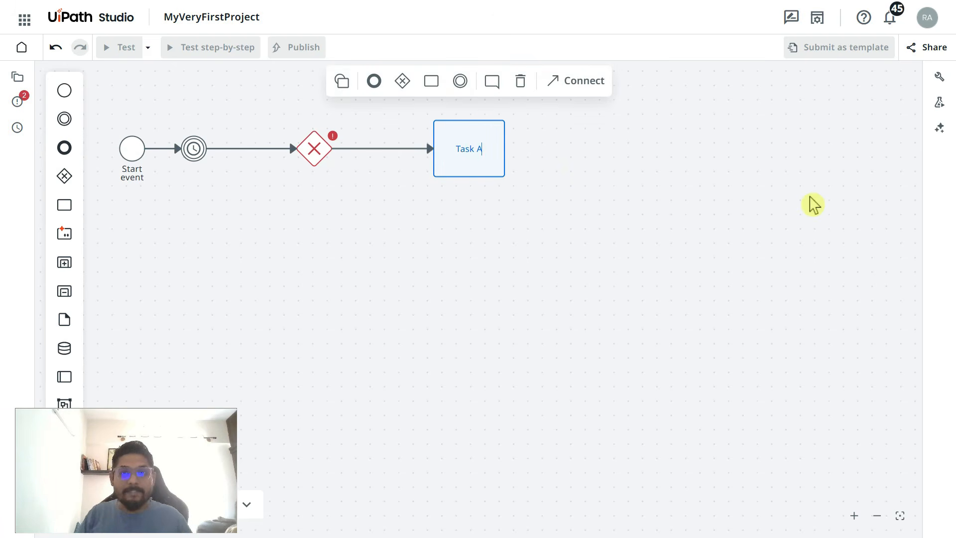
pyautogui.click(455, 284)
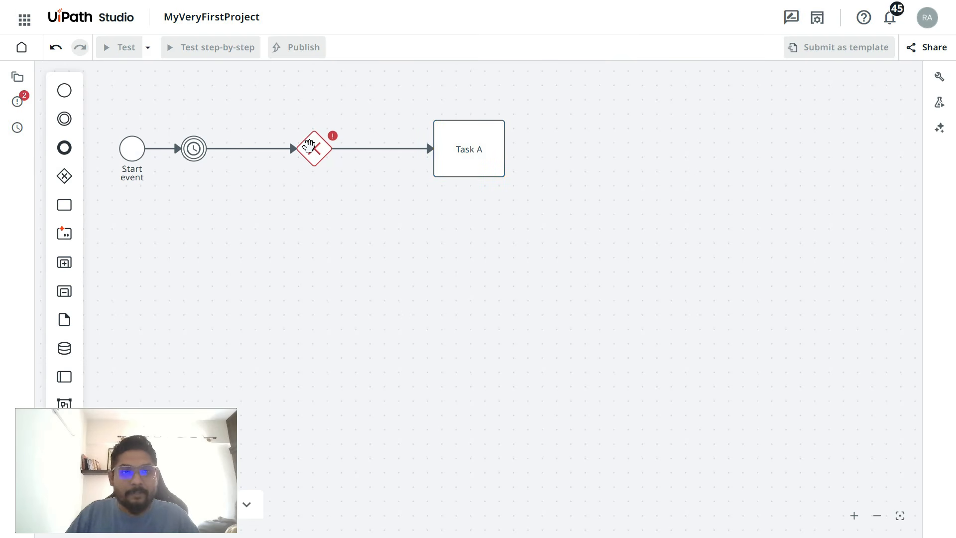
# Add a second task branching from the gateway, align it below Task A, and name it Task B
pyautogui.click(318, 146)
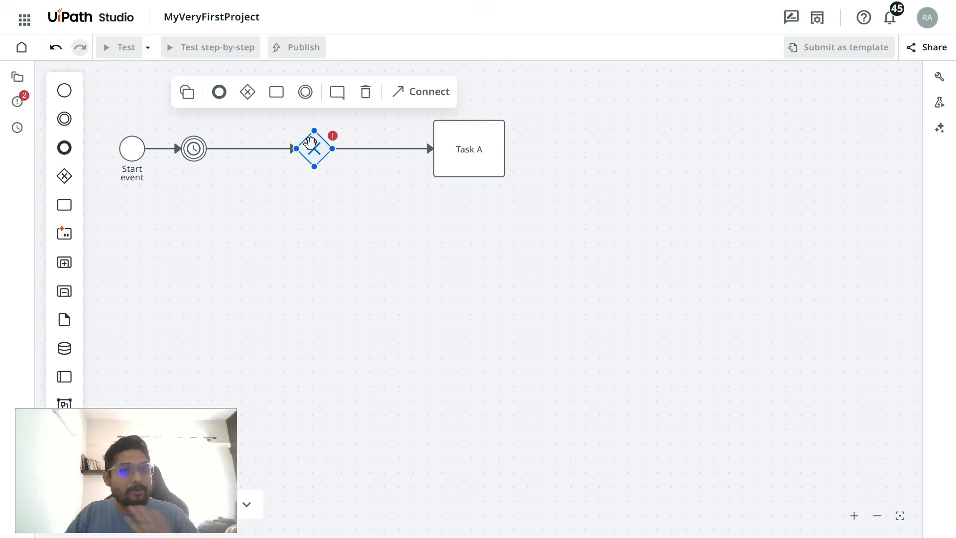
pyautogui.click(276, 93)
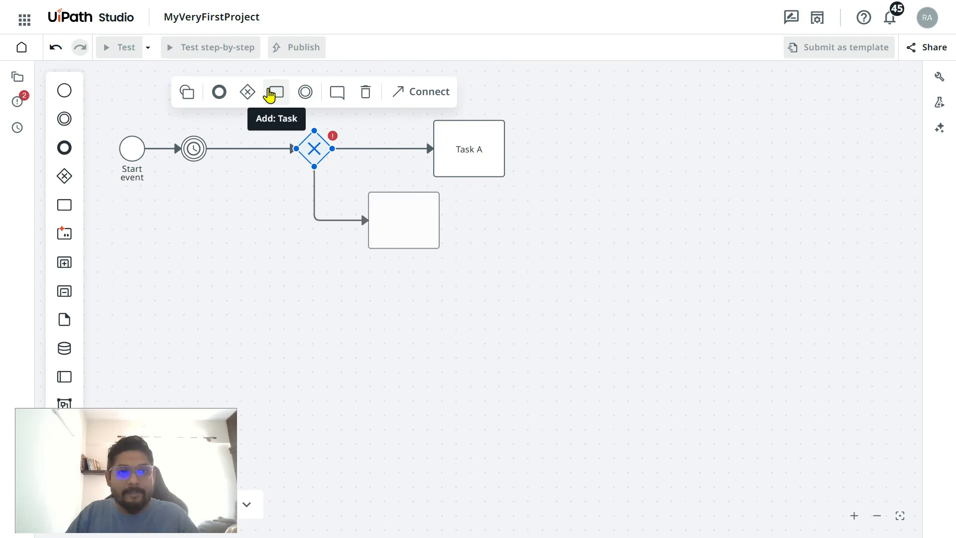
pyautogui.click(425, 218)
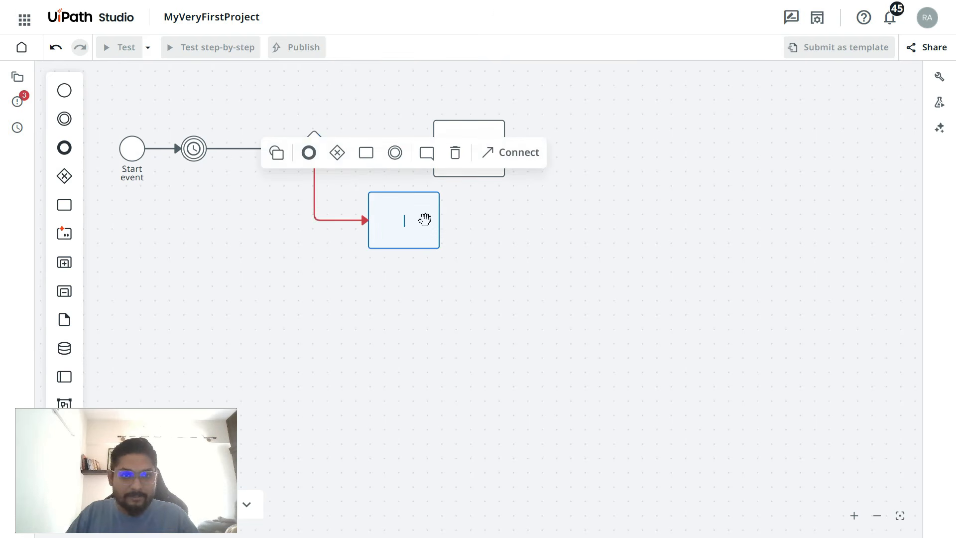
pyautogui.moveTo(427, 217); pyautogui.dragTo(496, 250)
pyautogui.click(561, 252)
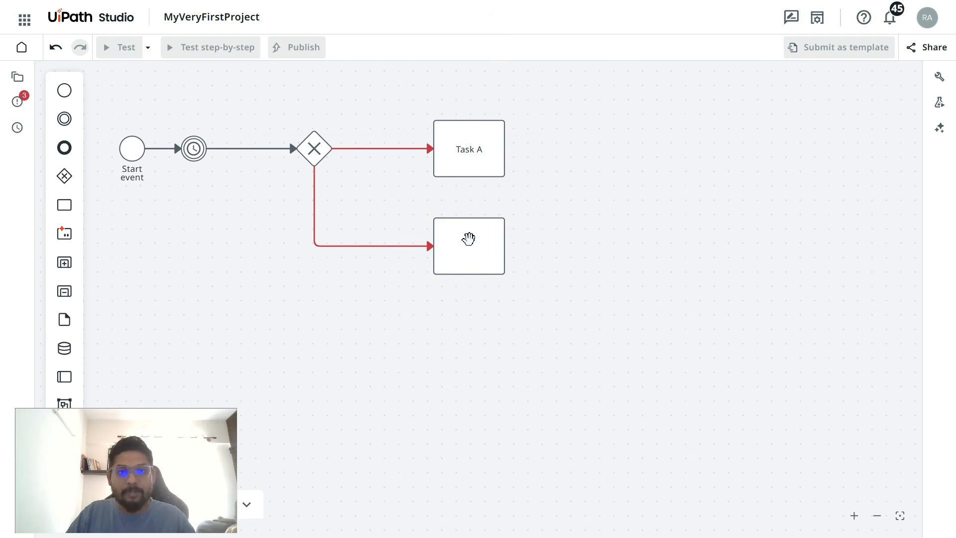
pyautogui.doubleClick(467, 240)
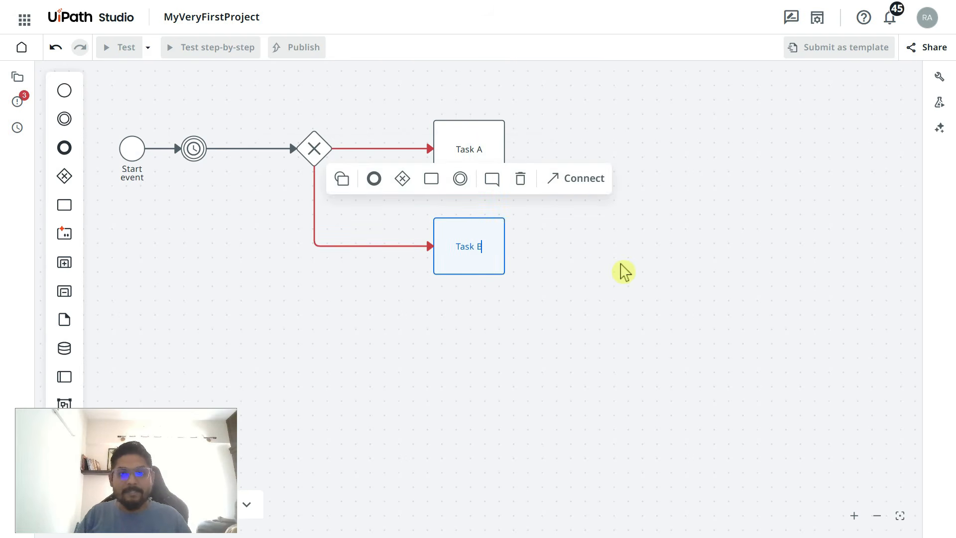
pyautogui.click(623, 274)
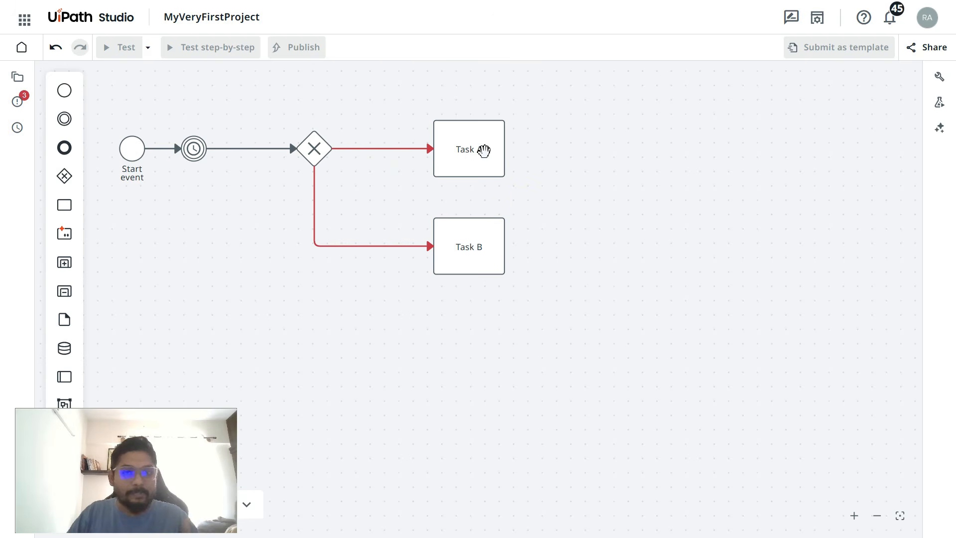
# Add an end event after Task A and another after Task B
pyautogui.click(484, 151)
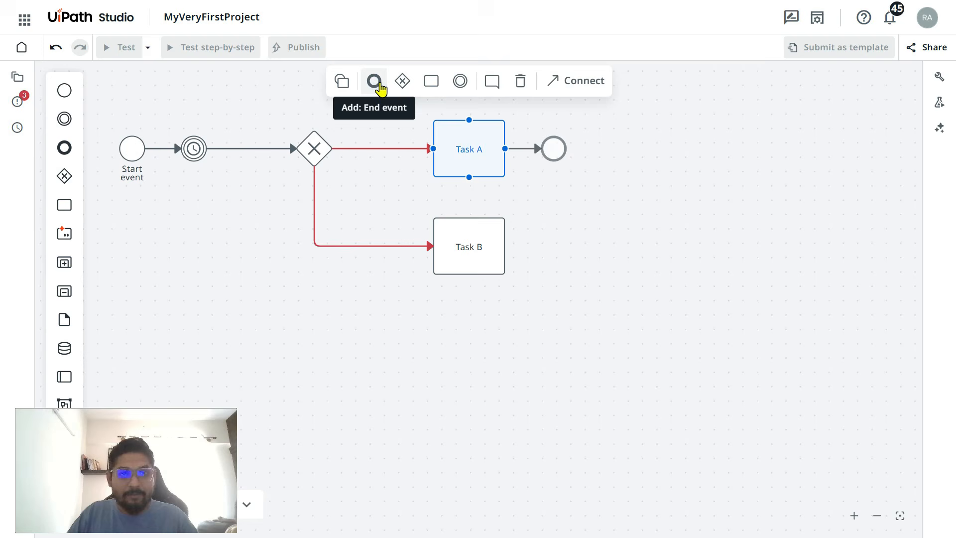
pyautogui.click(374, 81)
pyautogui.click(479, 256)
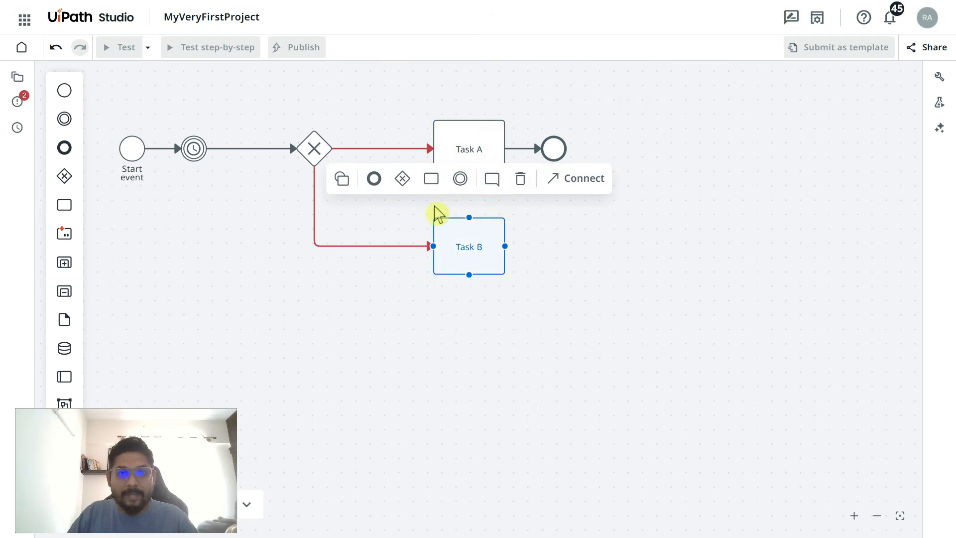
pyautogui.click(375, 181)
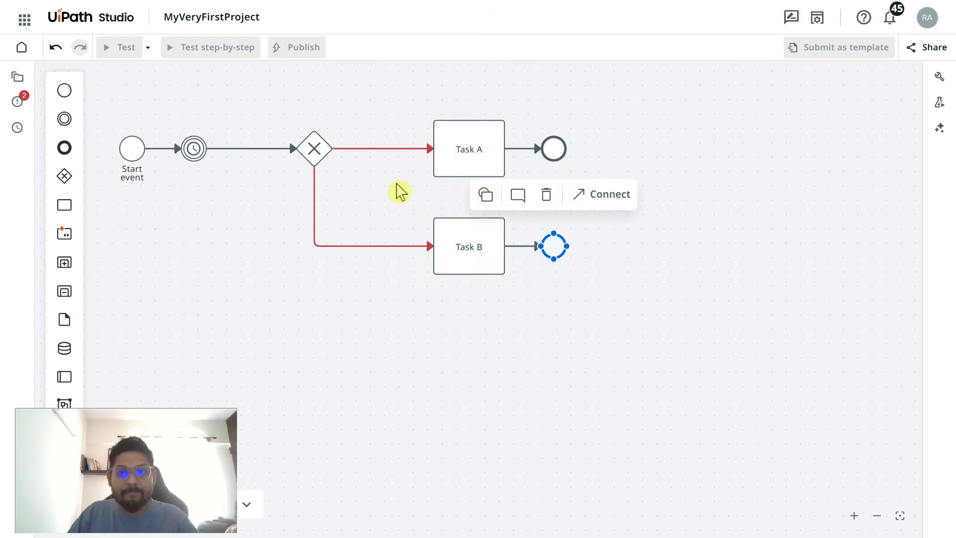
# Name the end event after Task A "End A" and the one after Task B "End B"
pyautogui.click(649, 282)
pyautogui.click(555, 151)
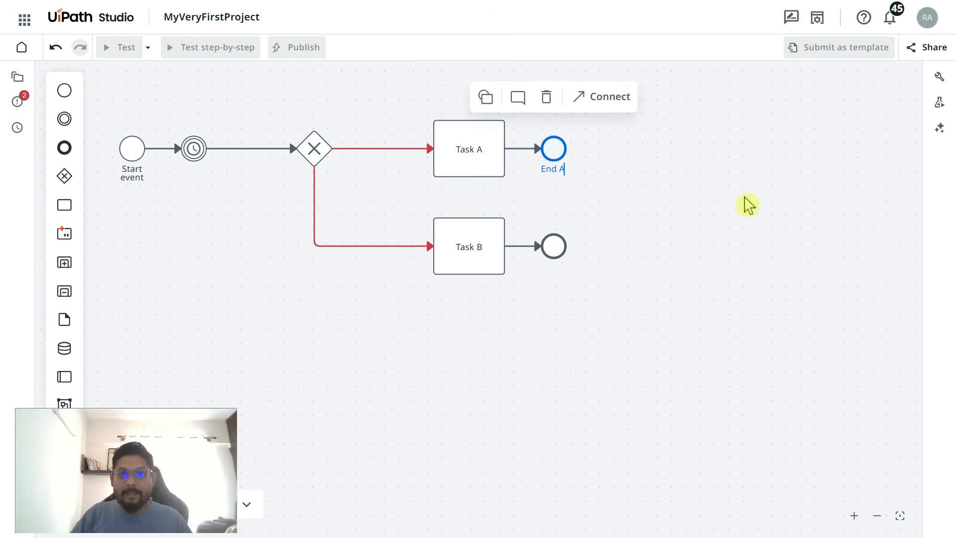
pyautogui.write('End A')
pyautogui.click(551, 243)
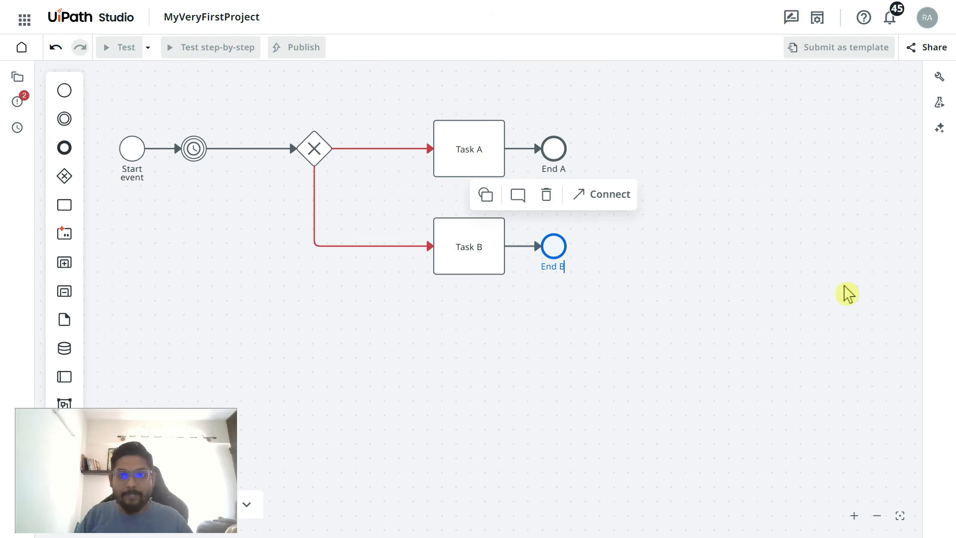
pyautogui.write('End B')
pyautogui.click(668, 352)
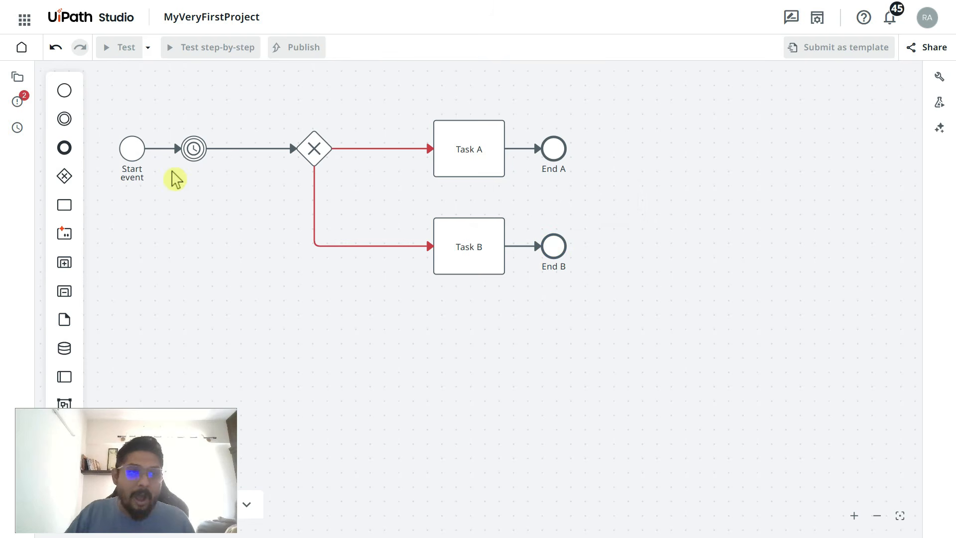
# Attach a text annotation reading "Provide Path Input" to the start event
pyautogui.click(130, 146)
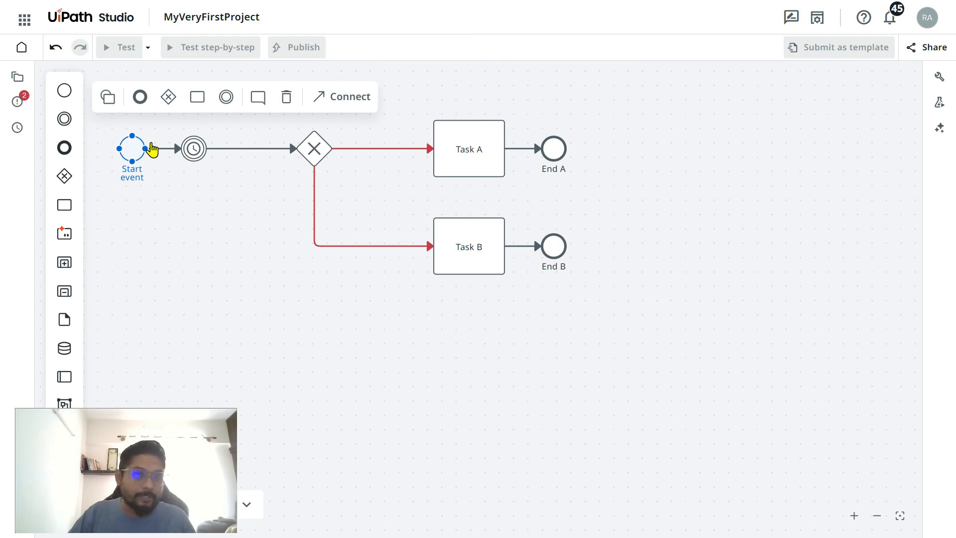
pyautogui.click(259, 97)
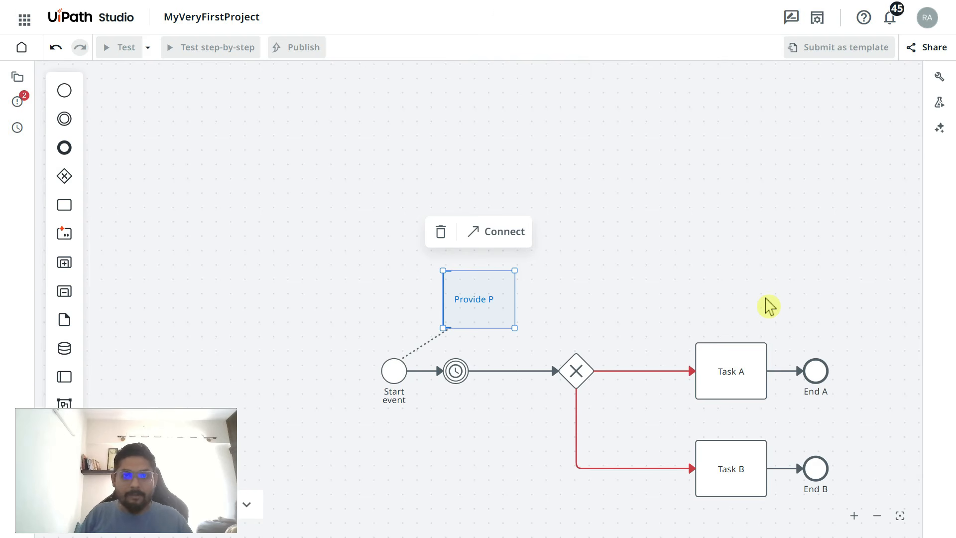
pyautogui.write('Provide Path Ip')
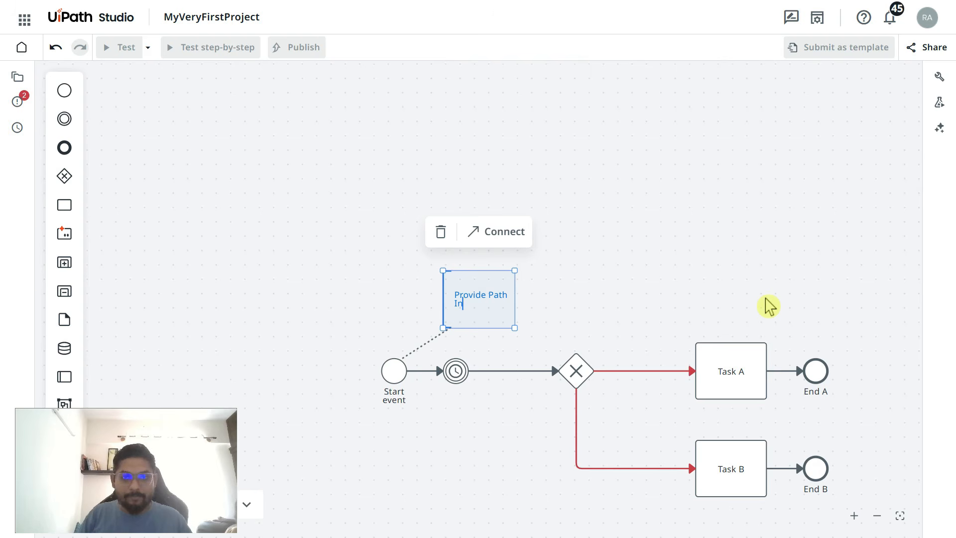
pyautogui.click(690, 273)
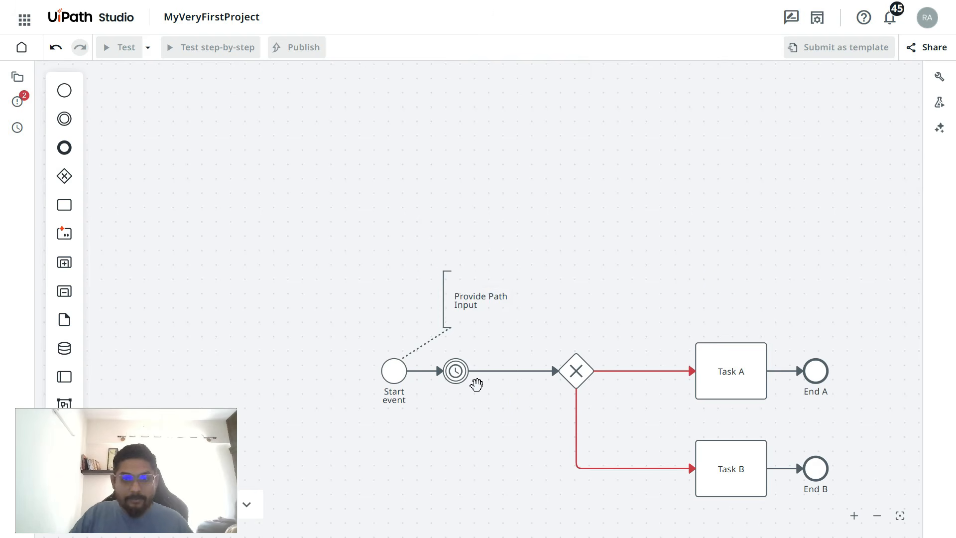
# Name the timer event between the start event and the gateway "Delay"
pyautogui.moveTo(498, 393); pyautogui.dragTo(307, 271)
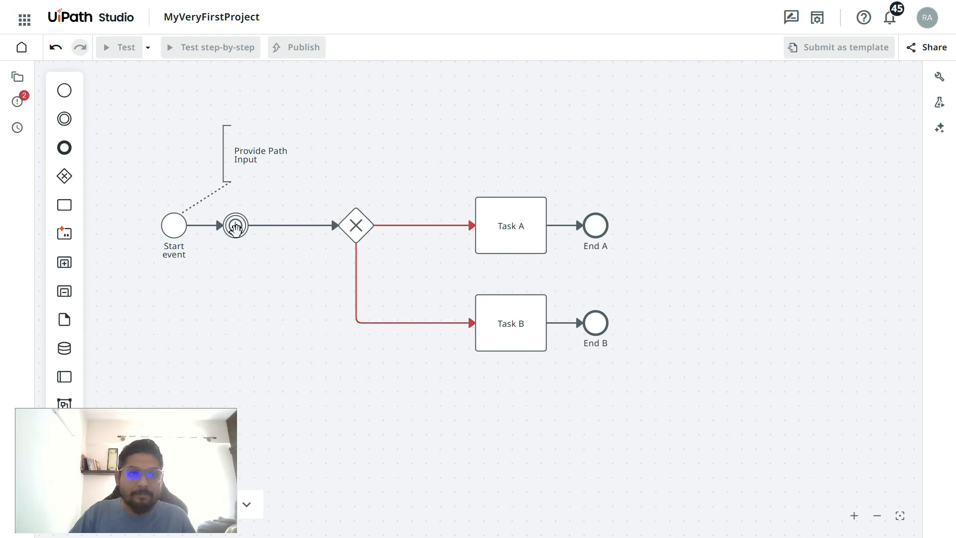
pyautogui.click(236, 226)
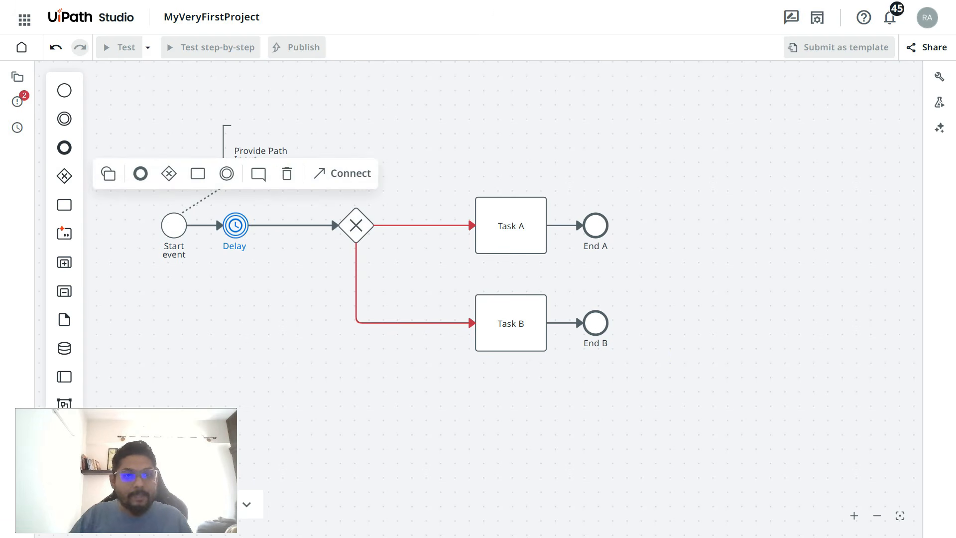
pyautogui.click(309, 254)
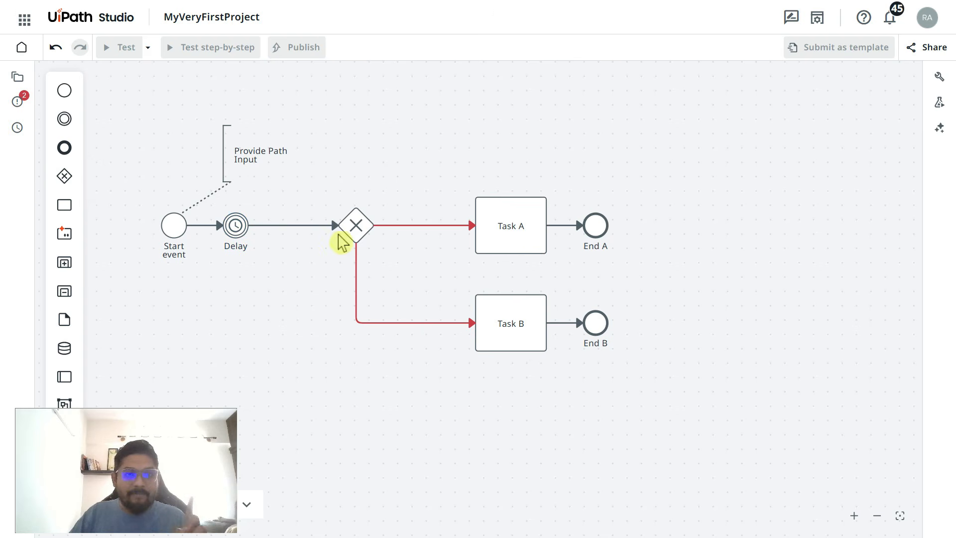
# Name the exclusive gateway "Which Path?"
pyautogui.click(364, 223)
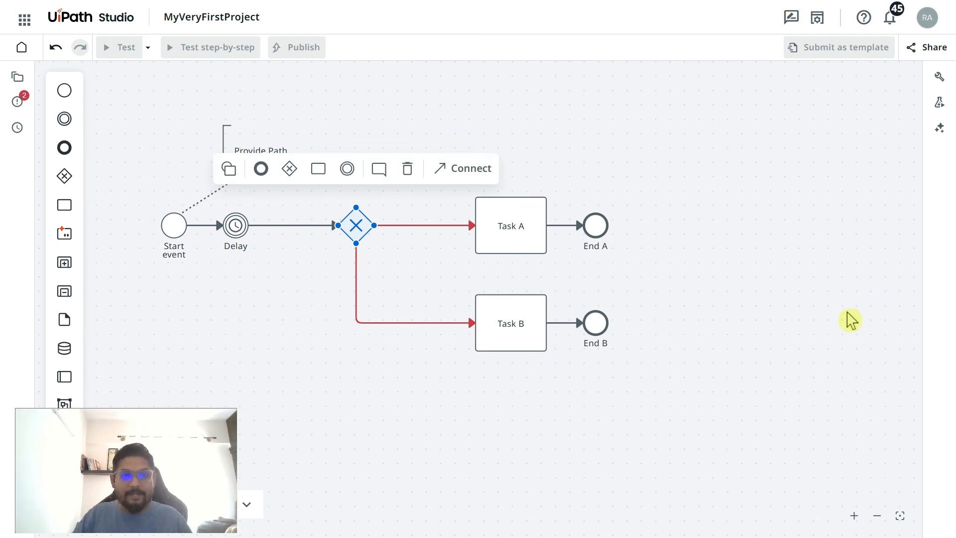
pyautogui.doubleClick(356, 220)
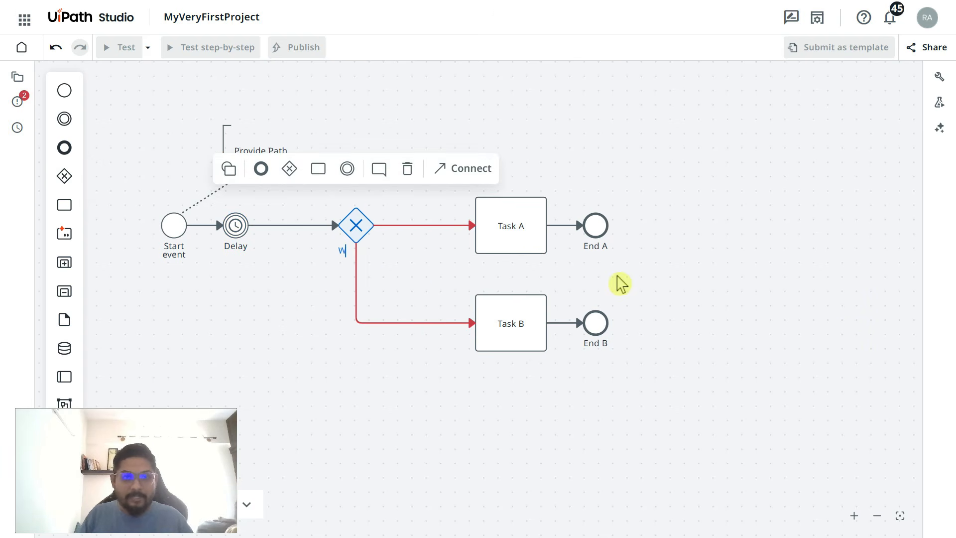
pyautogui.write('Which Path?')
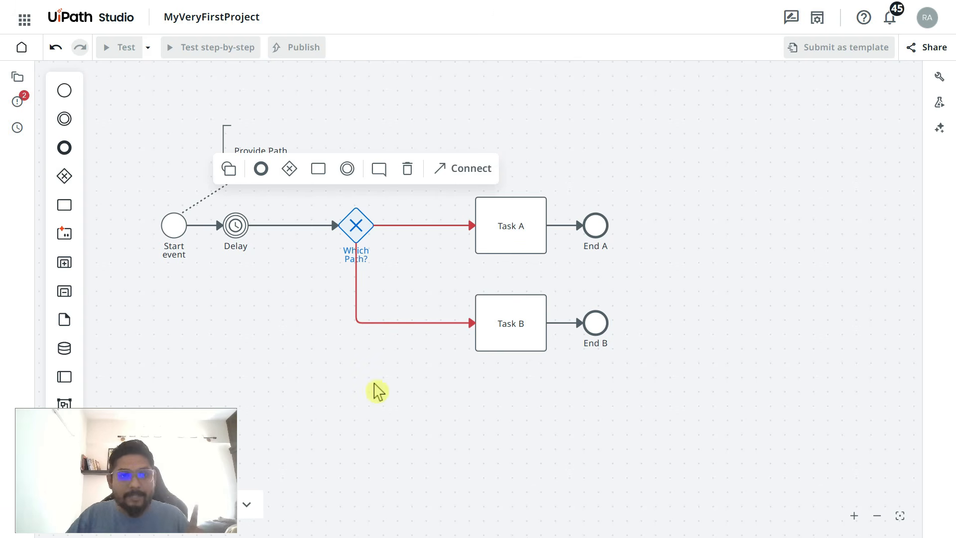
pyautogui.click(333, 351)
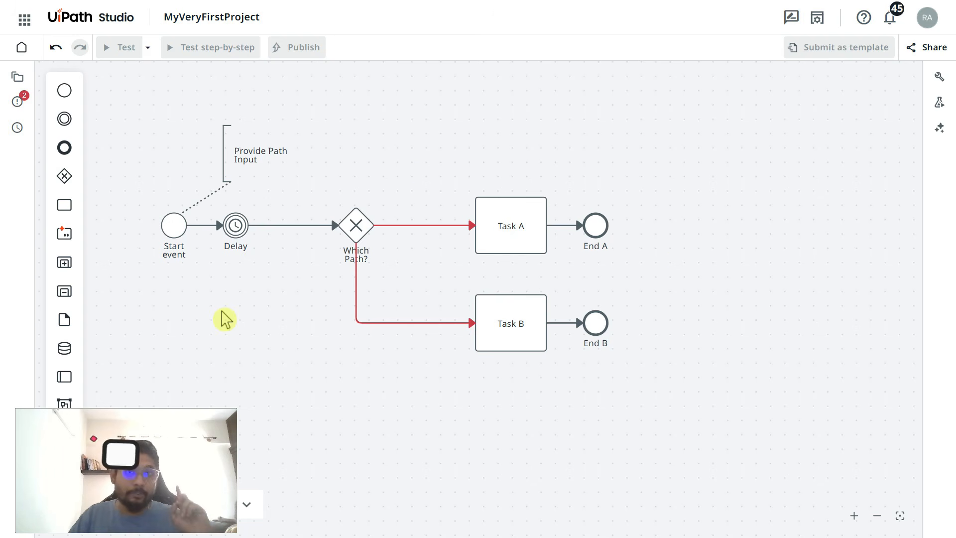
# Open the start event's properties to review its Action options, and collapse the Outputs section
pyautogui.click(177, 219)
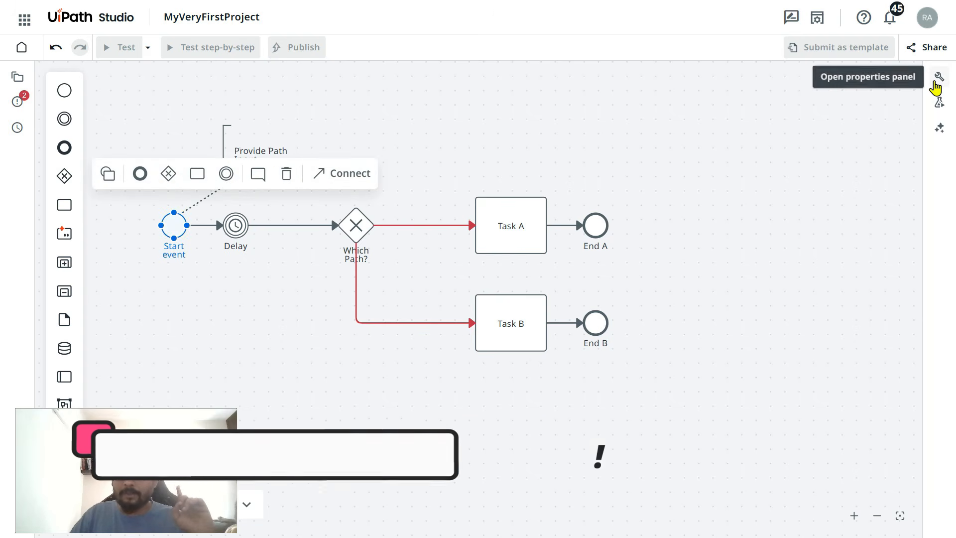
pyautogui.click(939, 77)
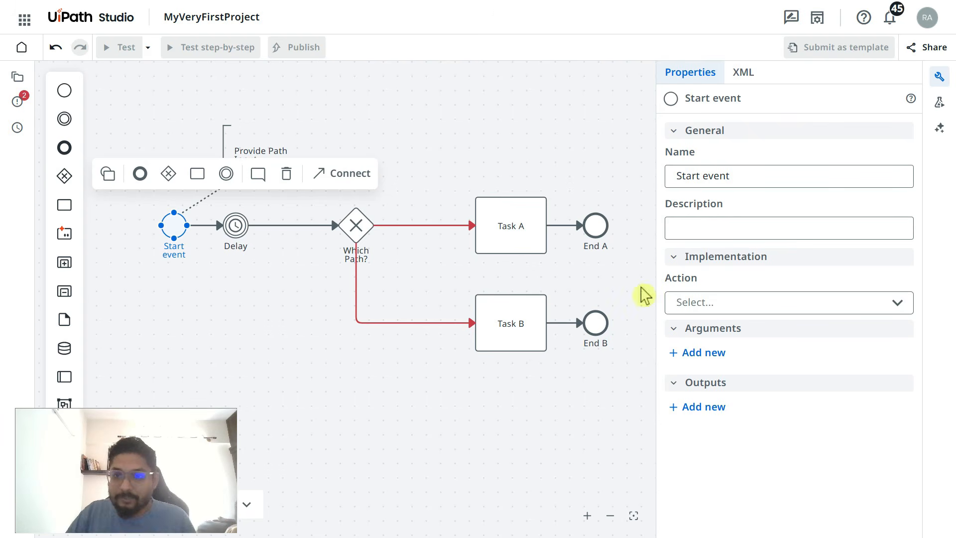
pyautogui.click(767, 304)
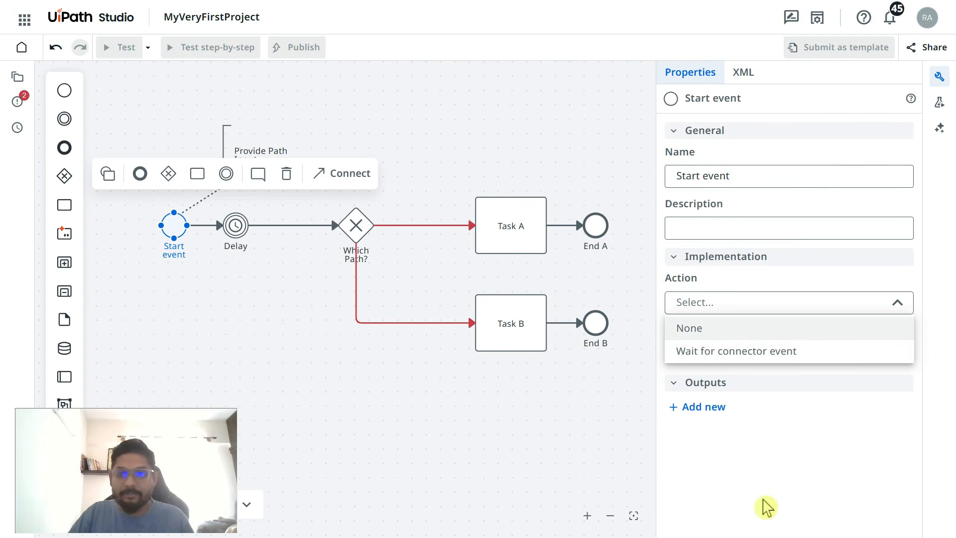
pyautogui.click(751, 465)
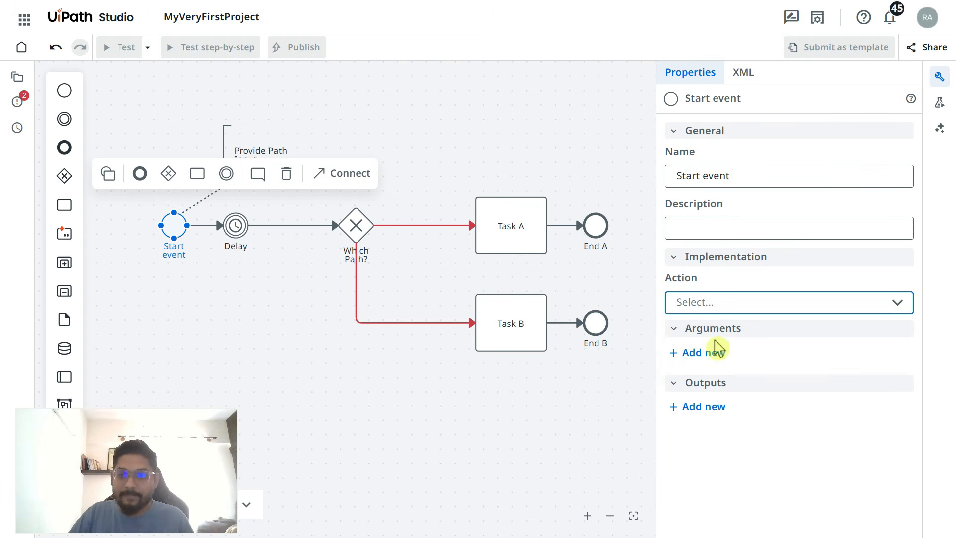
pyautogui.click(673, 387)
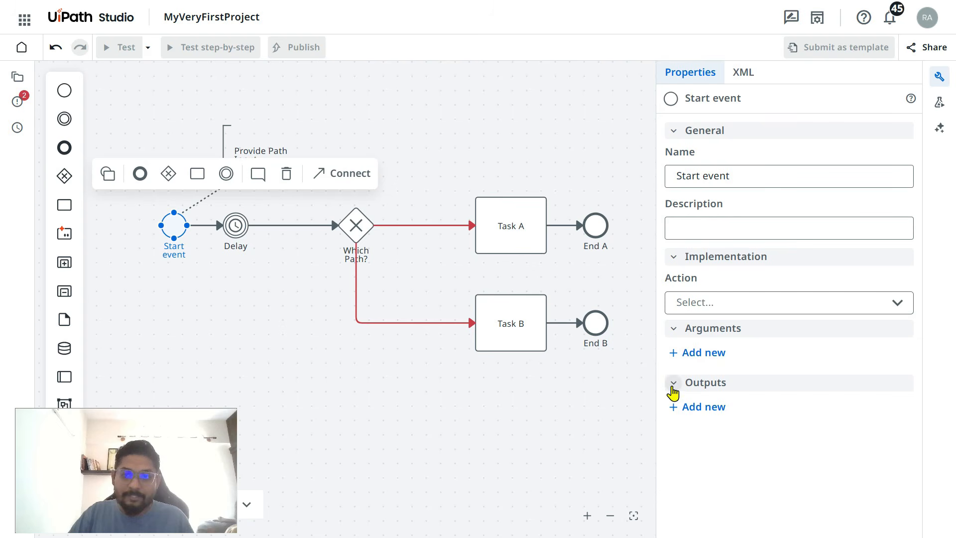
pyautogui.click(673, 386)
pyautogui.click(673, 329)
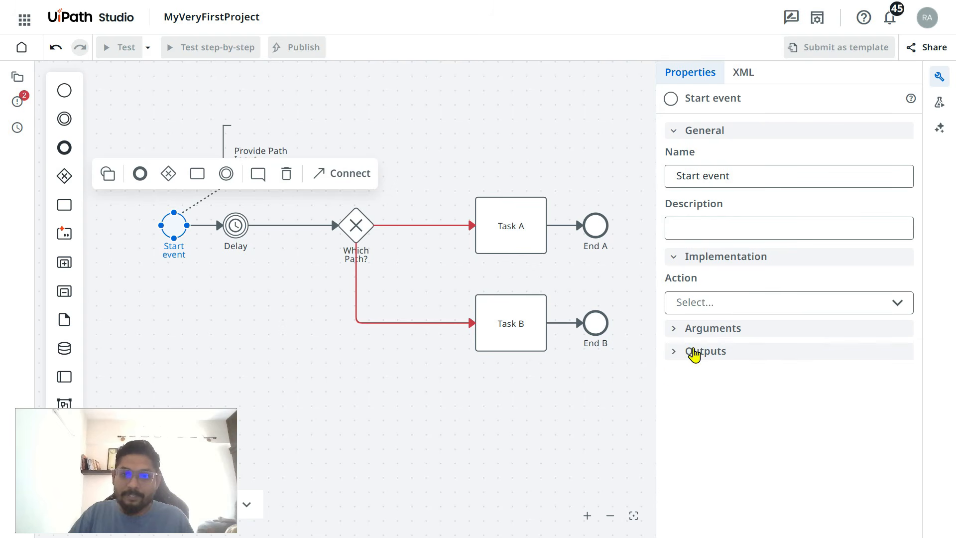
pyautogui.click(674, 331)
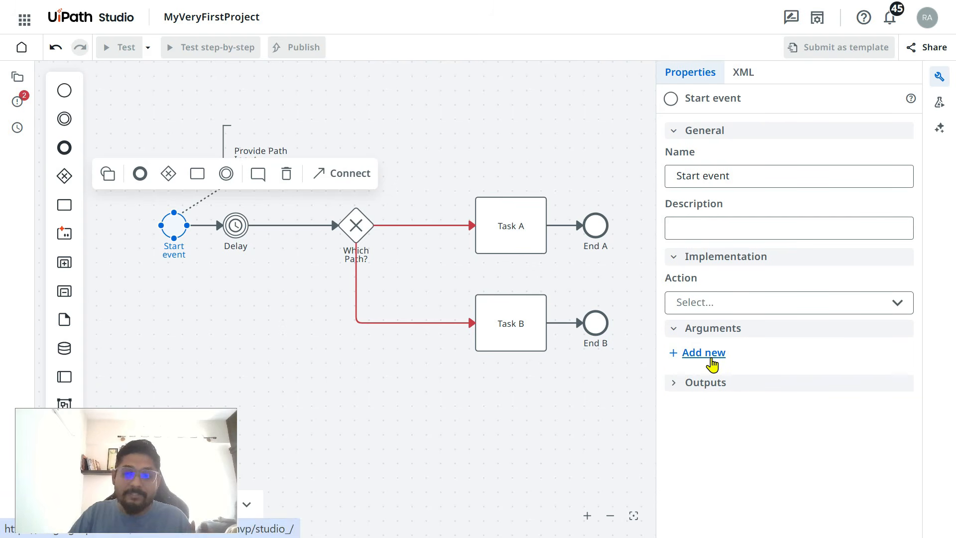
# Add a String argument named path with default value A to the start event and save it
pyautogui.click(711, 359)
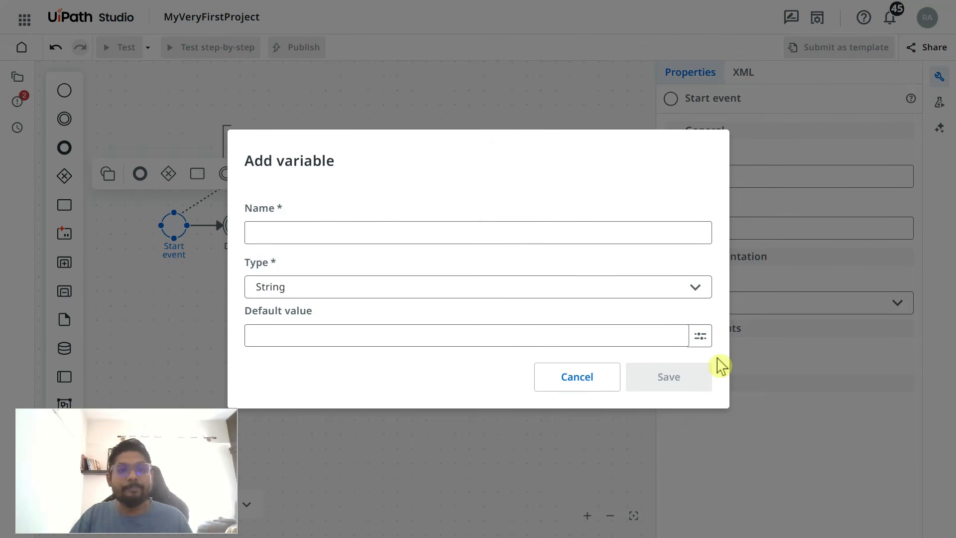
pyautogui.click(253, 233)
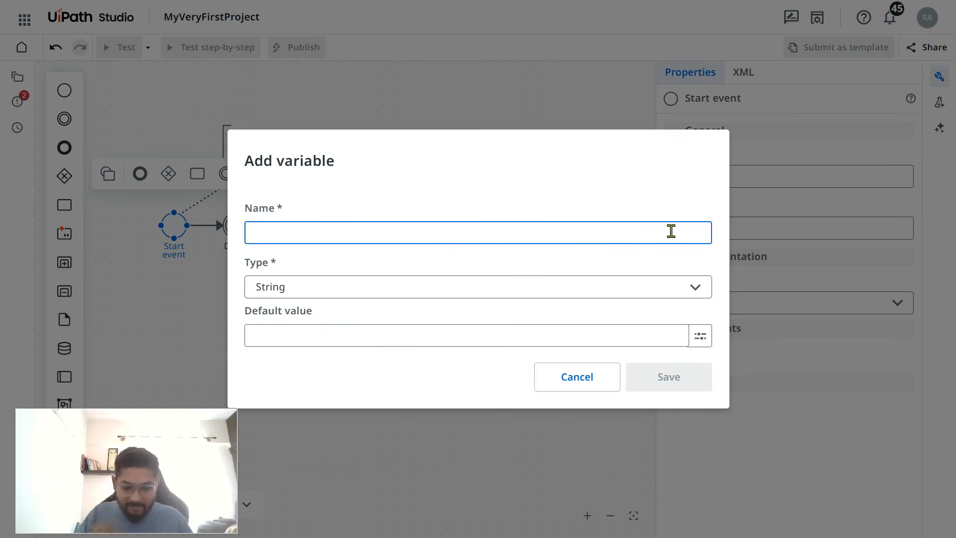
pyautogui.write('path')
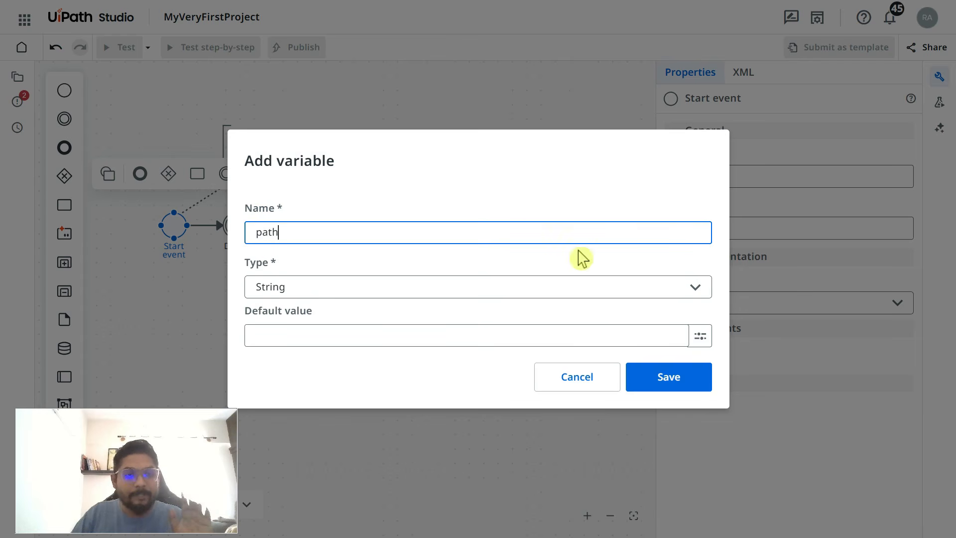
pyautogui.click(279, 339)
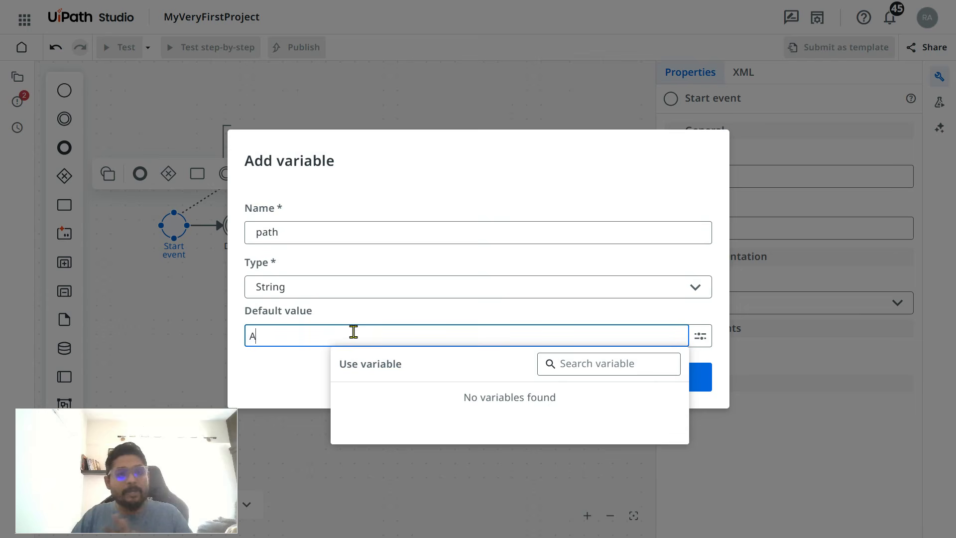
pyautogui.write('A')
pyautogui.click(279, 400)
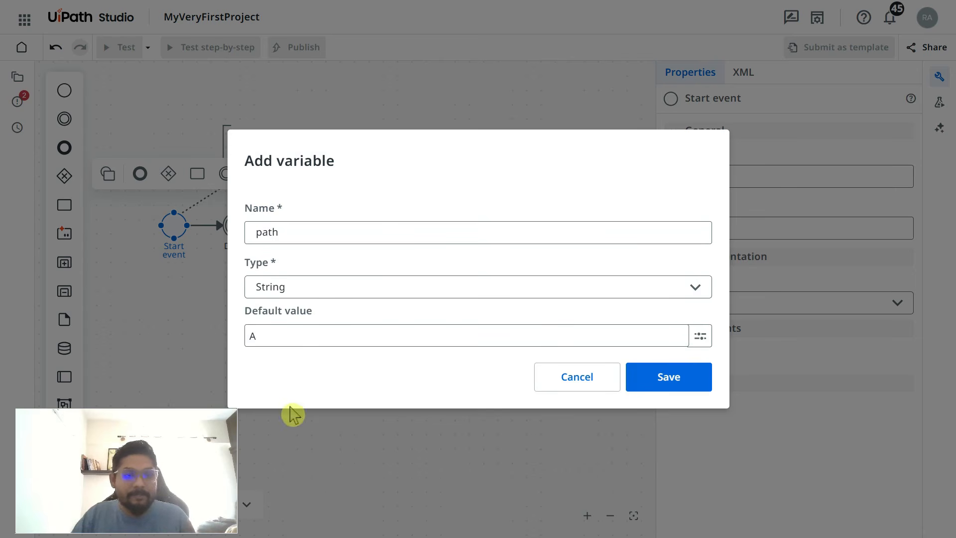
pyautogui.click(692, 383)
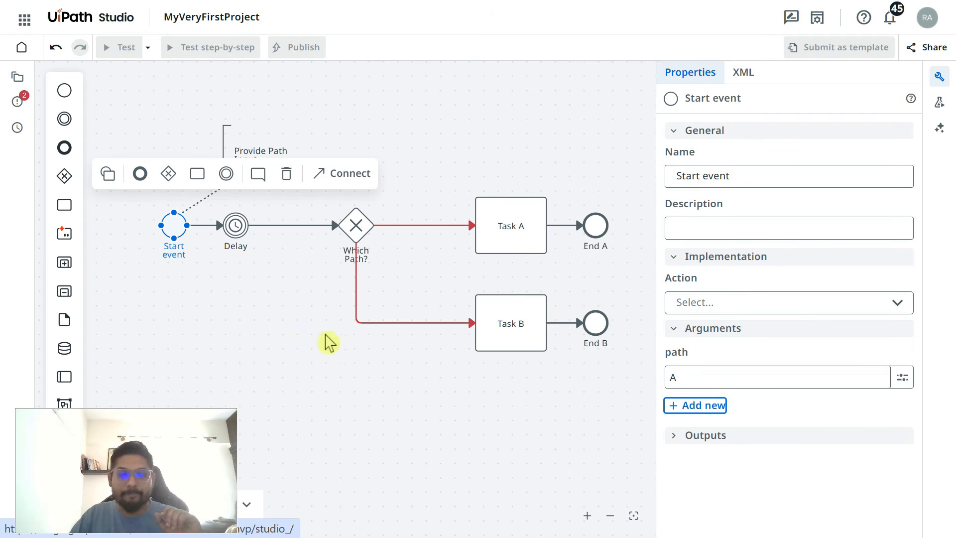
# Name the sequence flow from the gateway to Task A "A" and the flow to Task B "B"
pyautogui.click(364, 223)
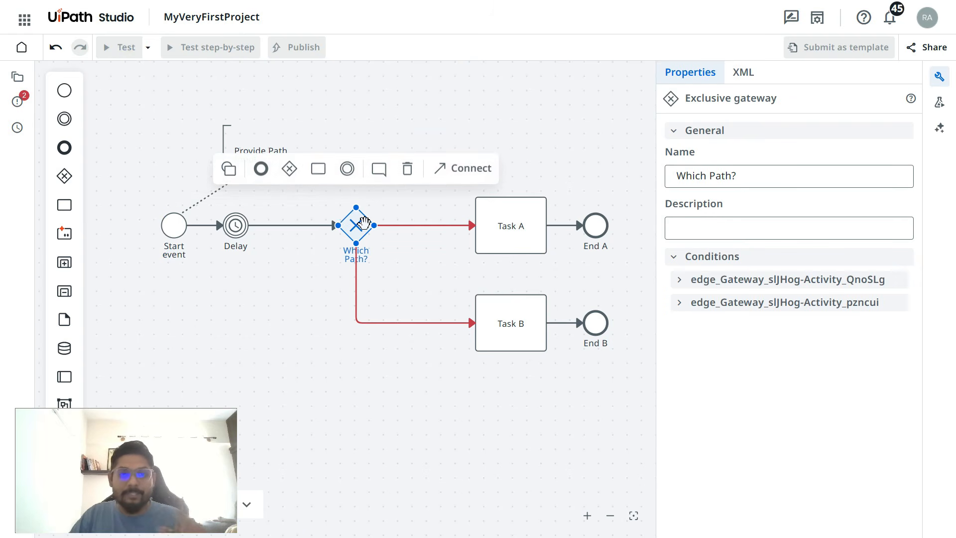
pyautogui.click(423, 226)
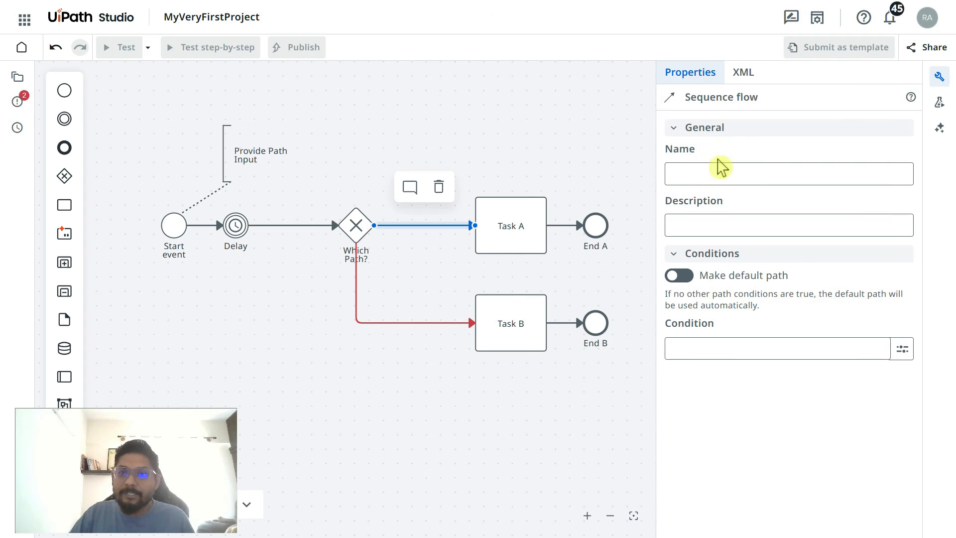
pyautogui.click(676, 174)
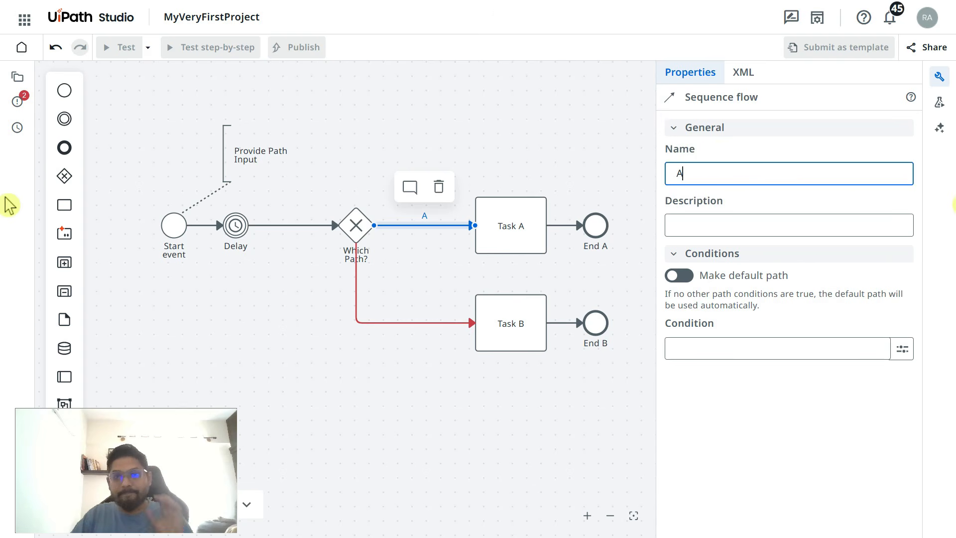
pyautogui.click(432, 322)
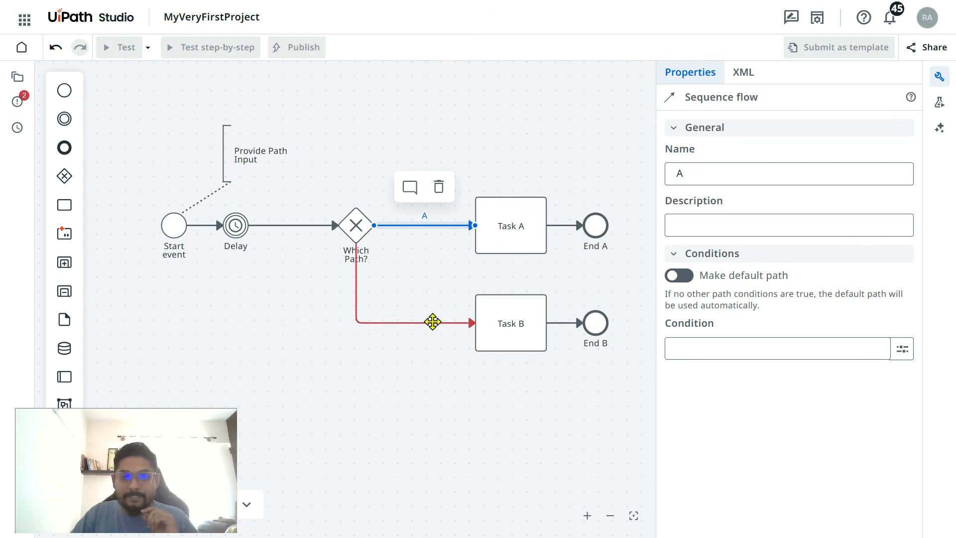
pyautogui.click(700, 176)
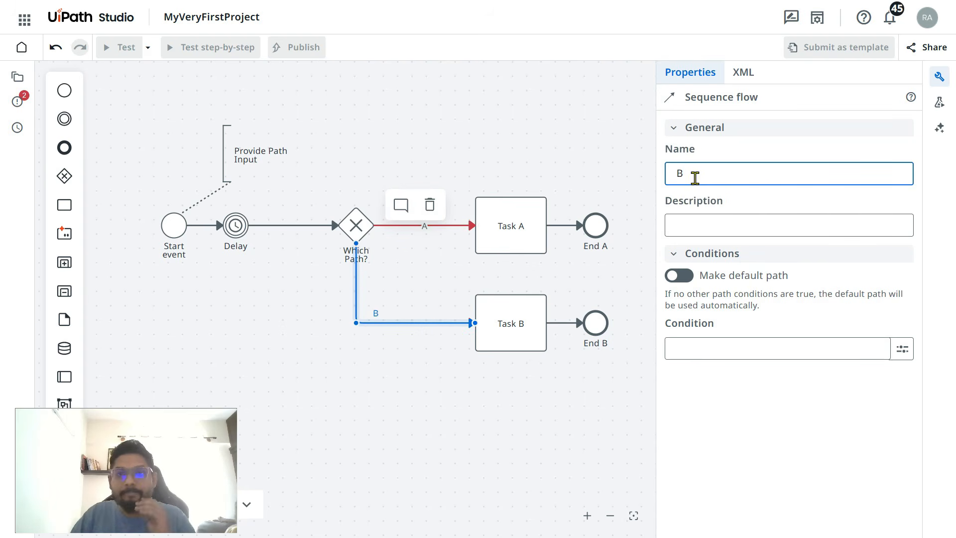
# Set the condition of sequence flow A to the expression vars.path == "A" using the path variable, and save it
pyautogui.click(462, 226)
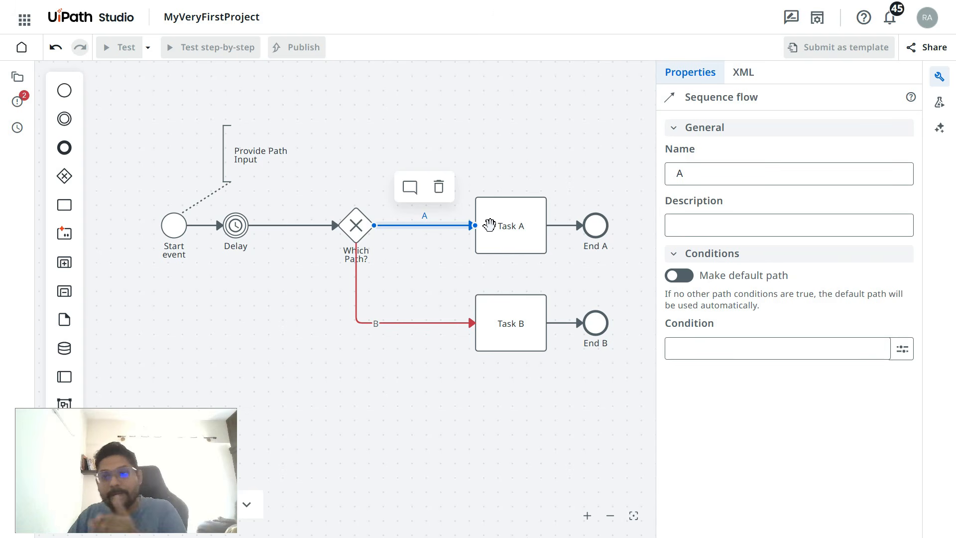
pyautogui.click(903, 351)
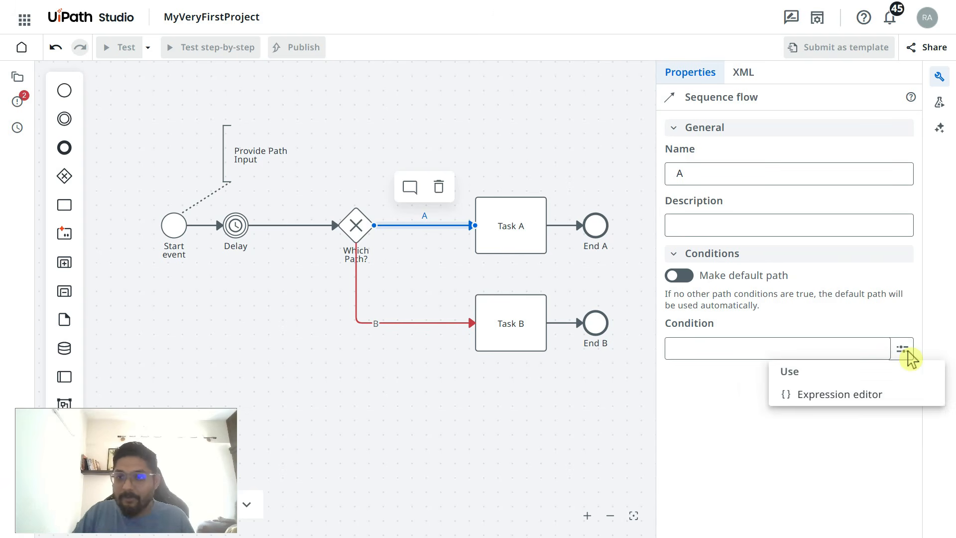
pyautogui.click(853, 407)
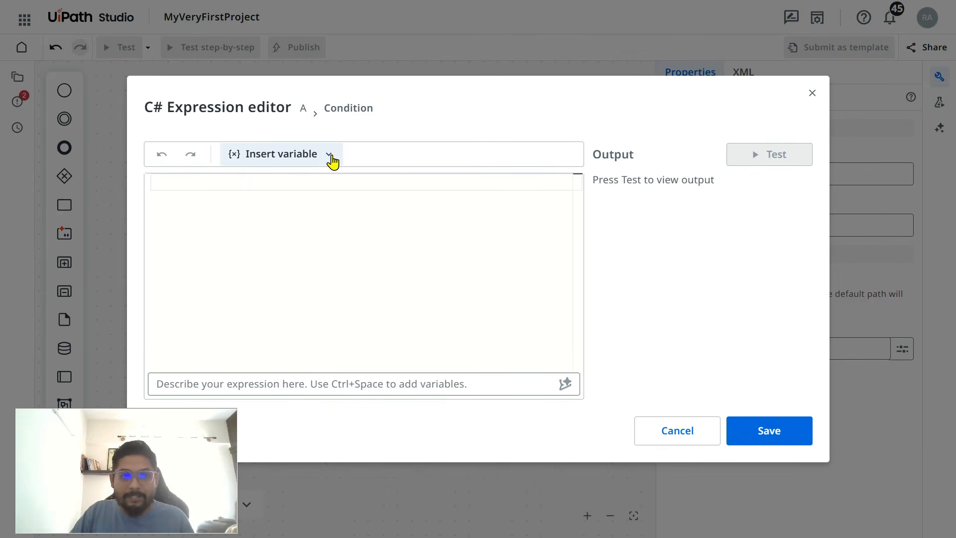
pyautogui.click(329, 159)
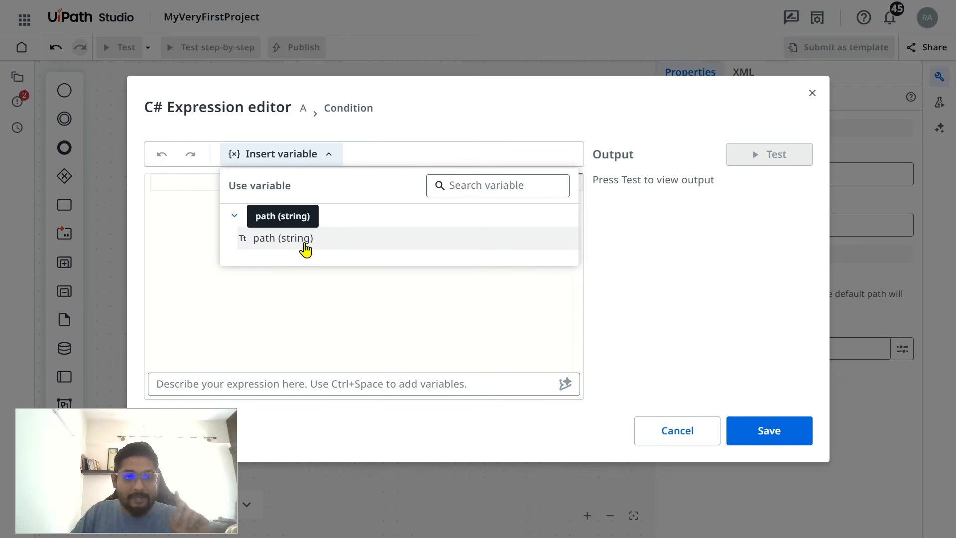
pyautogui.click(304, 239)
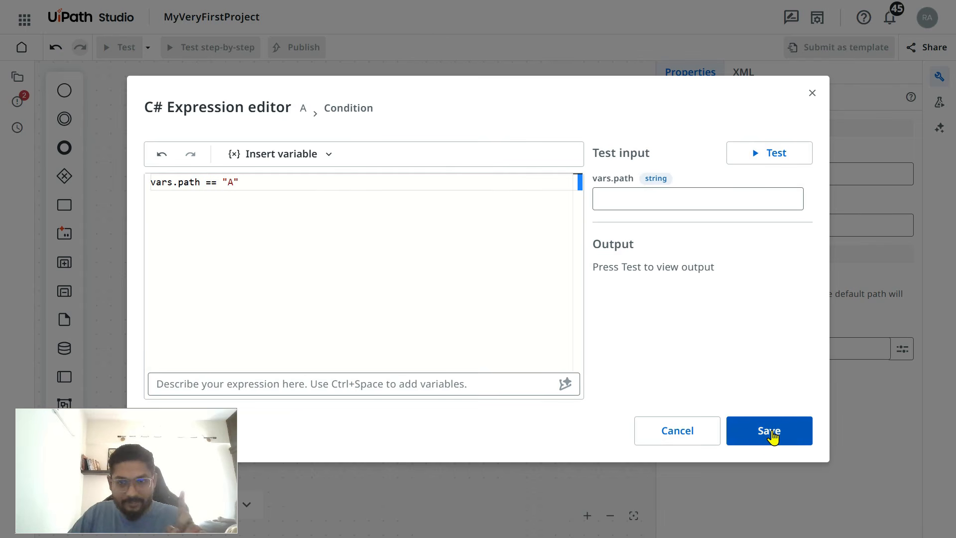
pyautogui.click(772, 437)
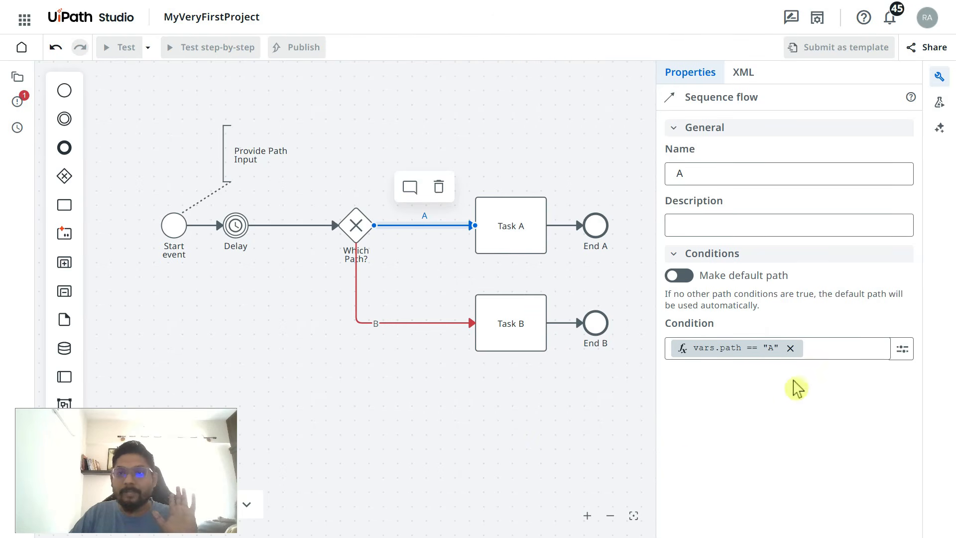
pyautogui.click(573, 429)
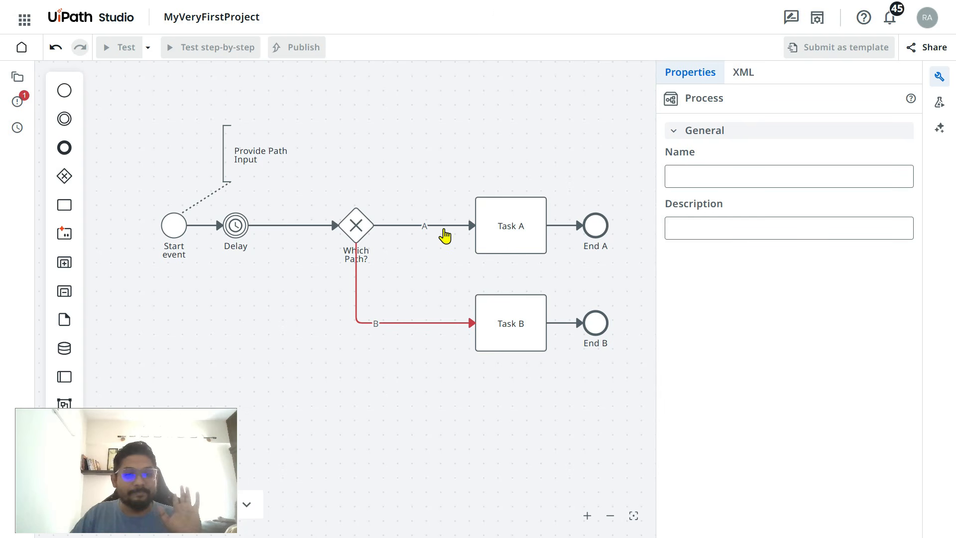
# Set the condition of sequence flow B to the expression vars.path == "B" using the path variable, and save it
pyautogui.click(425, 324)
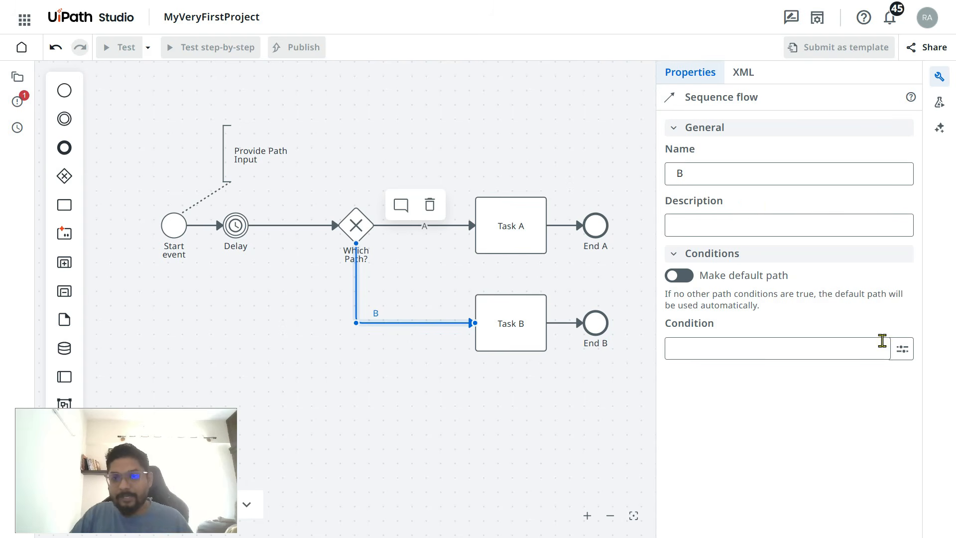
pyautogui.click(903, 355)
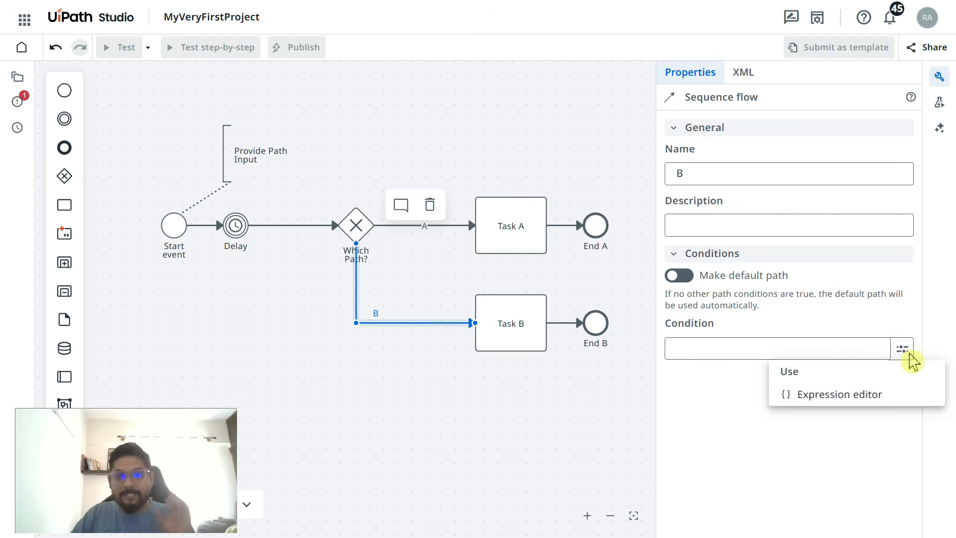
pyautogui.click(848, 405)
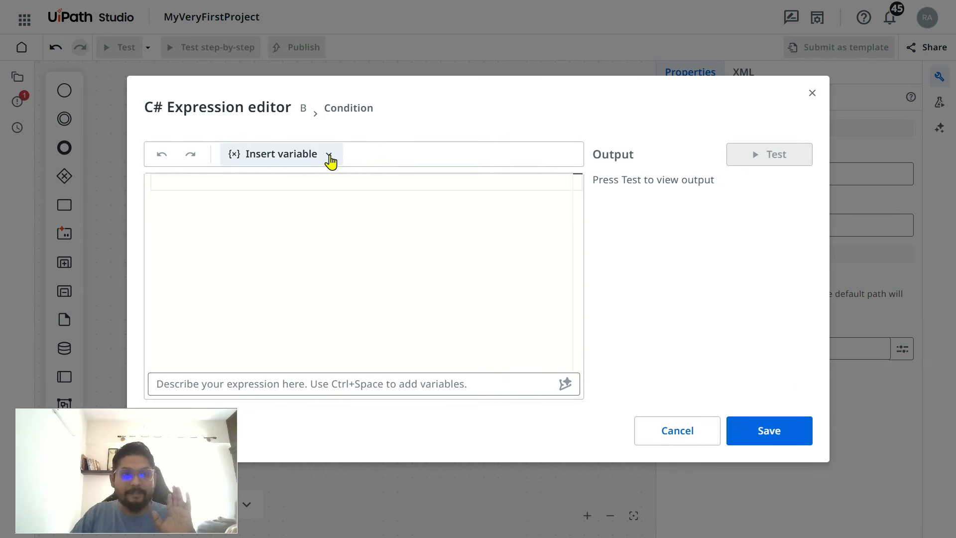
pyautogui.click(331, 159)
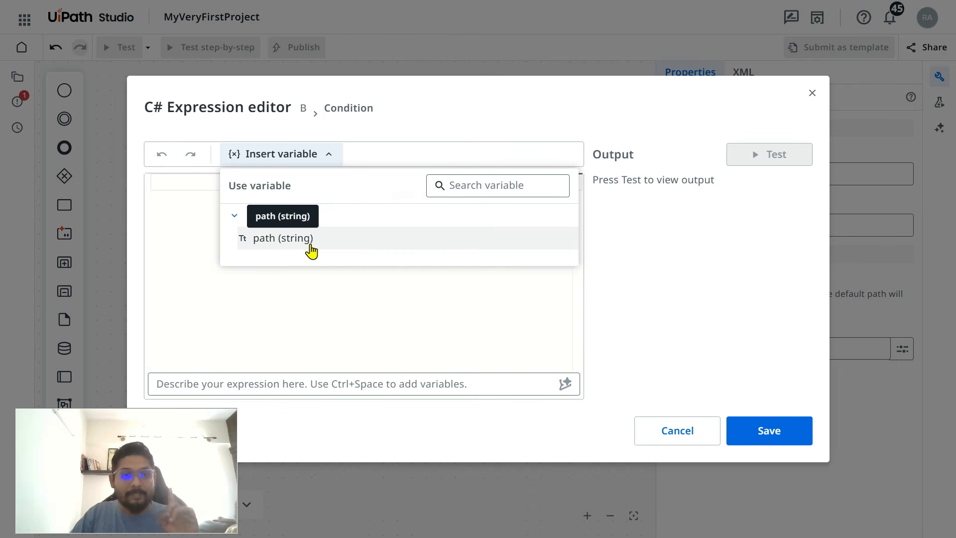
pyautogui.click(310, 240)
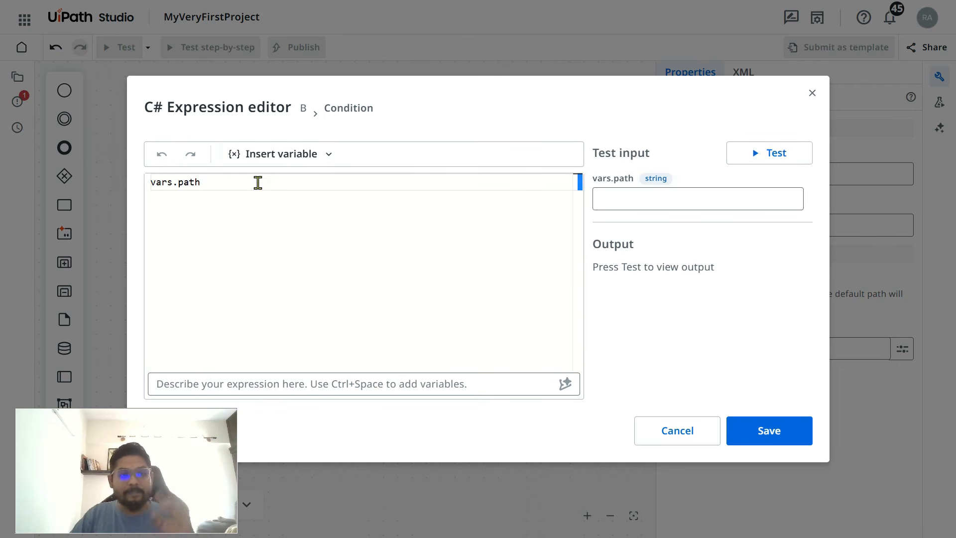
pyautogui.click(309, 182)
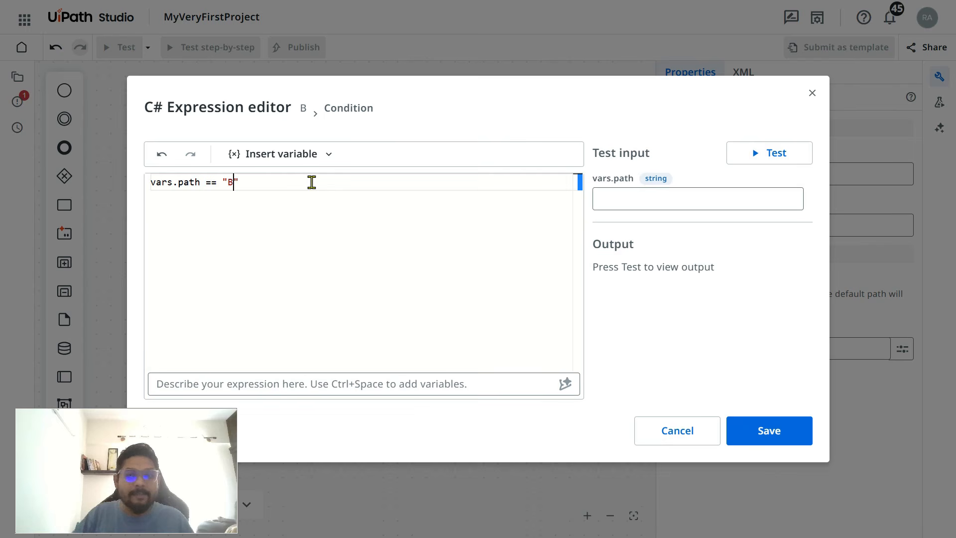
pyautogui.write('== "B')
pyautogui.click(765, 441)
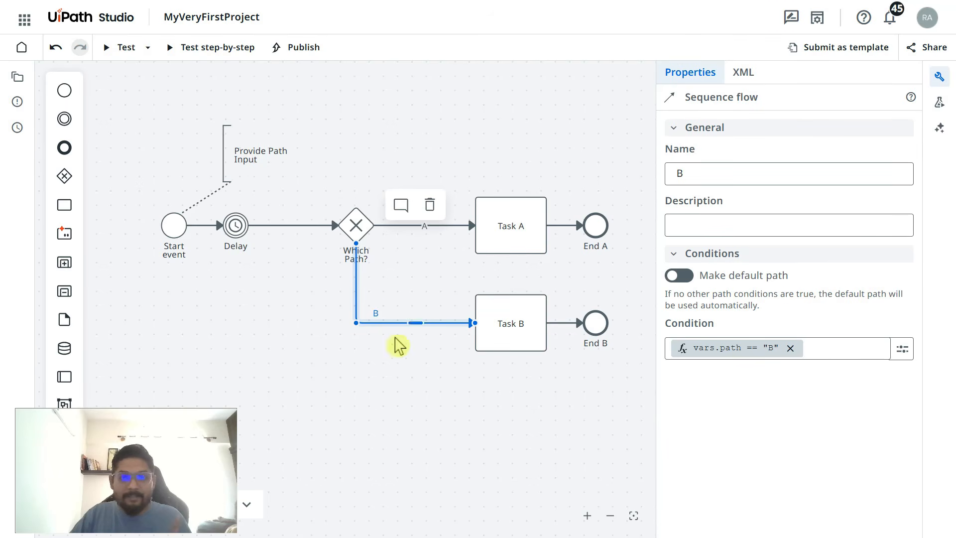
# Review the condition on sequence flow A and the start event's path argument, and close the properties
pyautogui.click(455, 225)
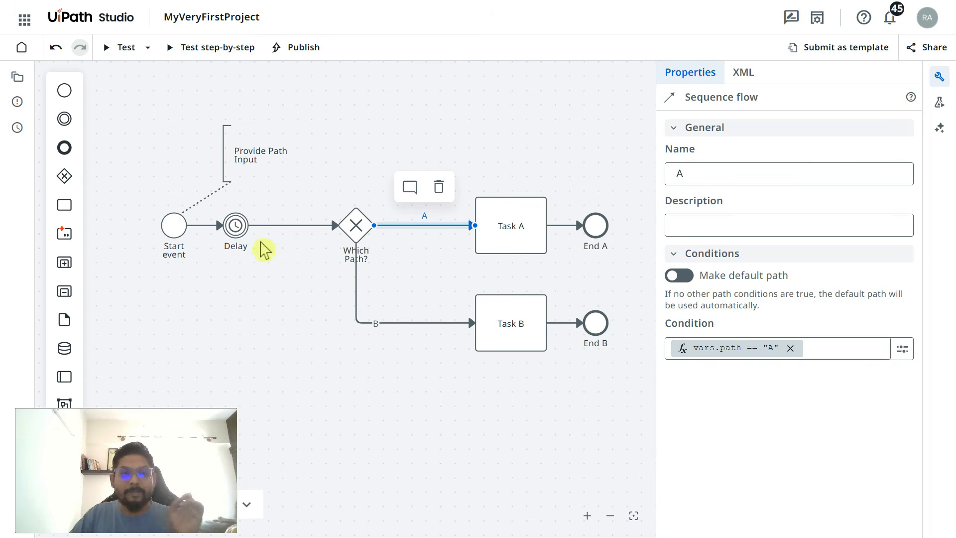
pyautogui.click(172, 227)
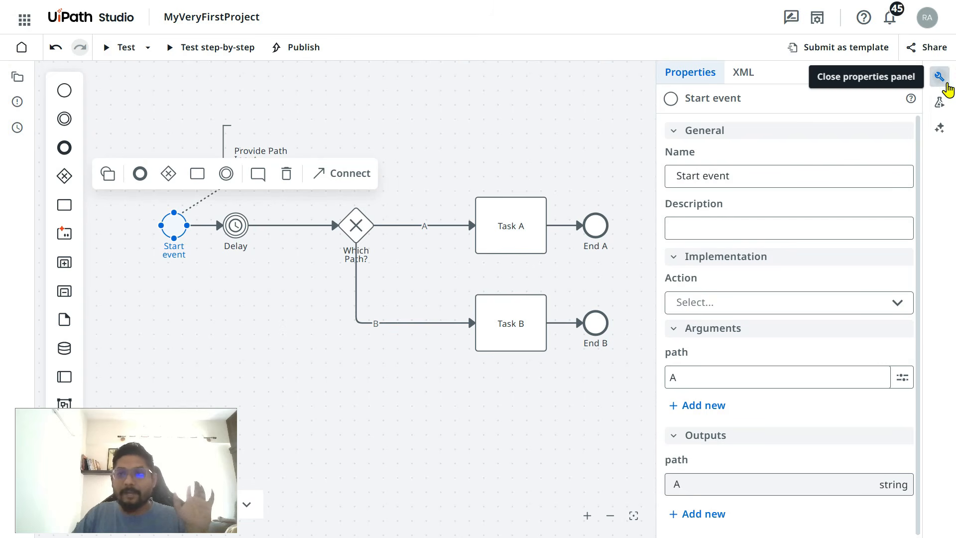
pyautogui.click(946, 86)
pyautogui.click(521, 450)
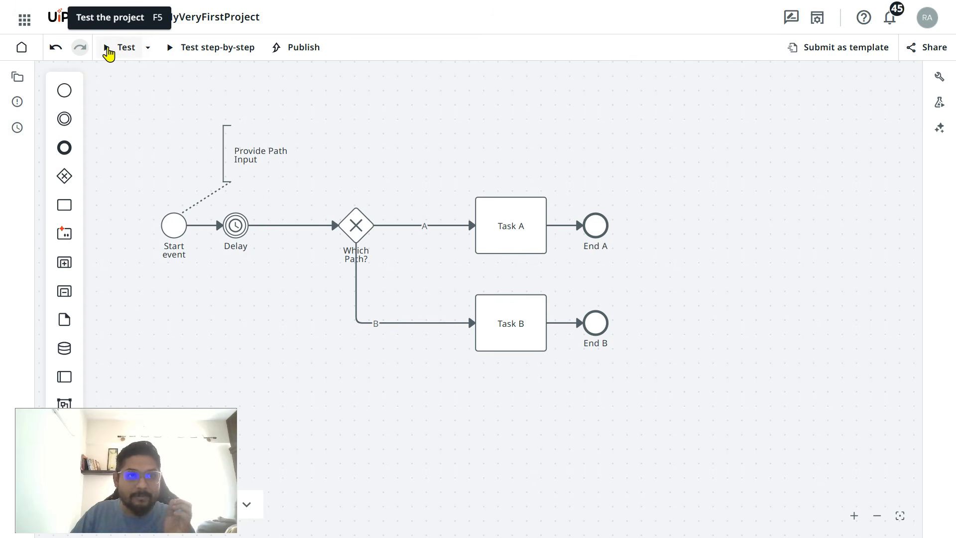
# Test the process with the path argument set to A, and return to design mode after the run
pyautogui.click(108, 50)
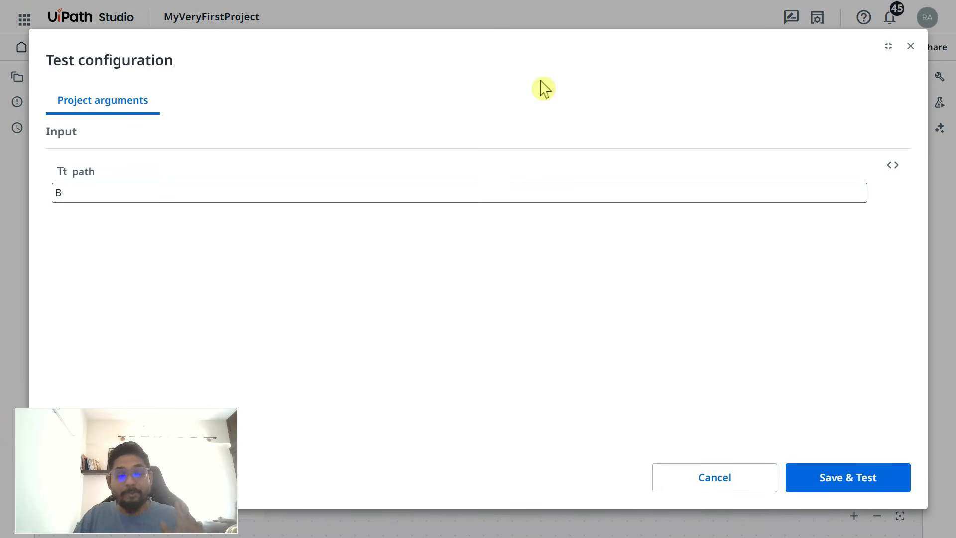
pyautogui.doubleClick(59, 193)
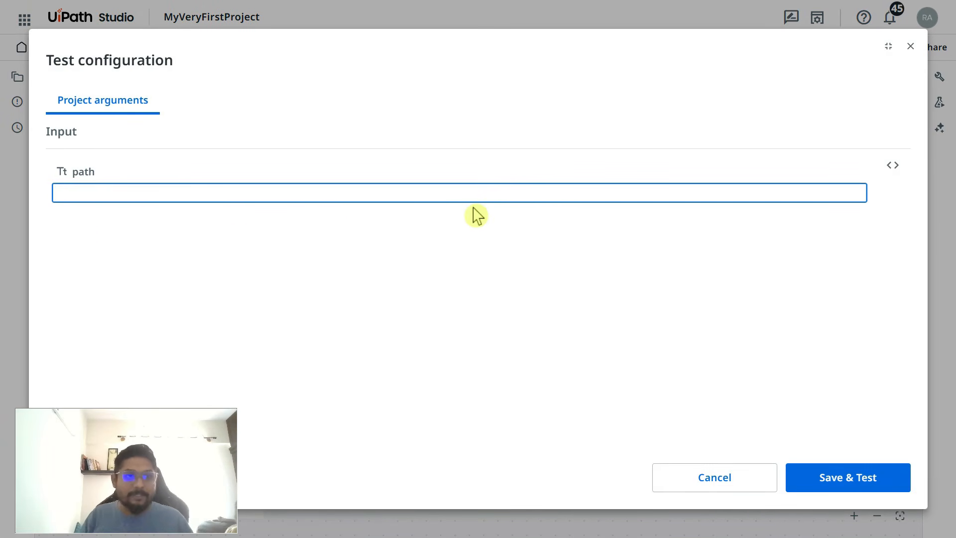
pyautogui.click(859, 483)
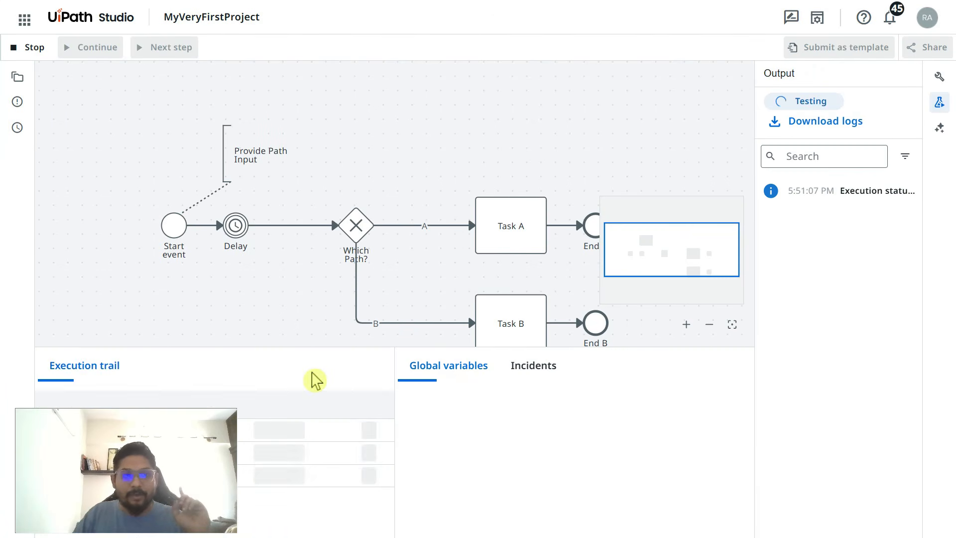
pyautogui.moveTo(187, 452); pyautogui.dragTo(926, 59)
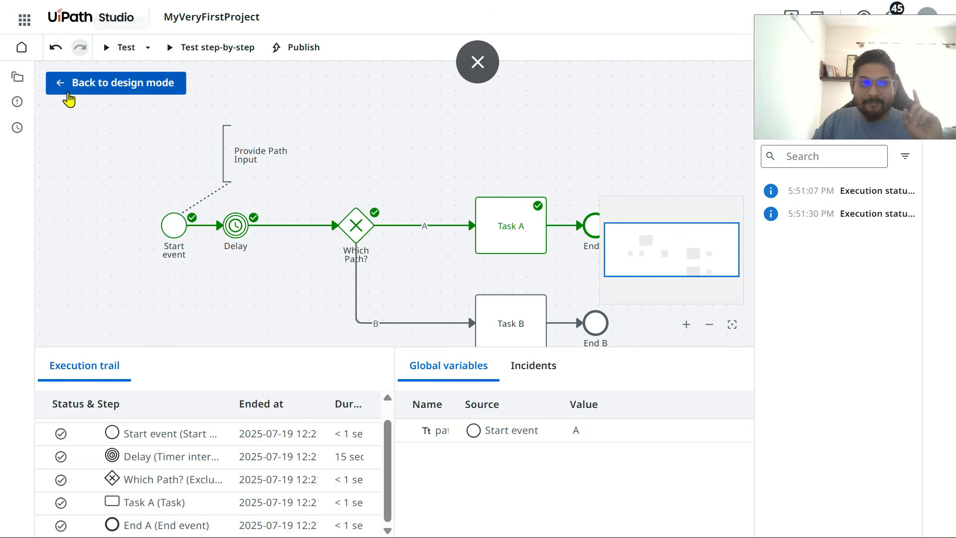
pyautogui.click(63, 84)
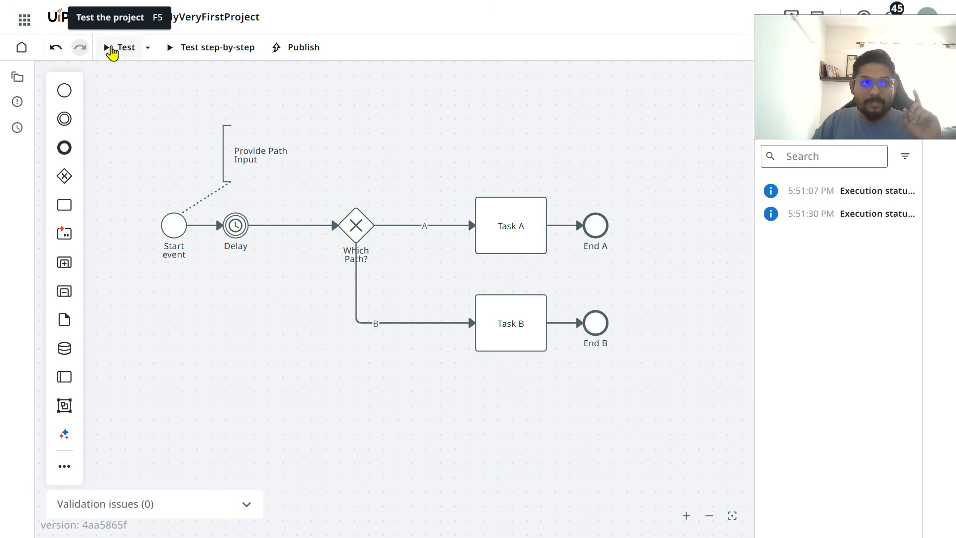
# Test the process with the path argument set to B, and return to design mode after the run
pyautogui.click(113, 50)
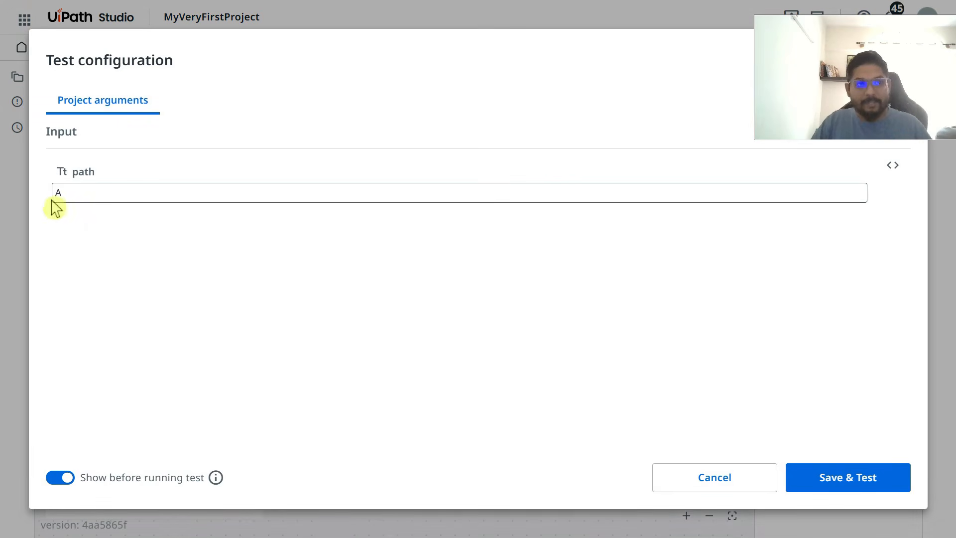
pyautogui.doubleClick(56, 195)
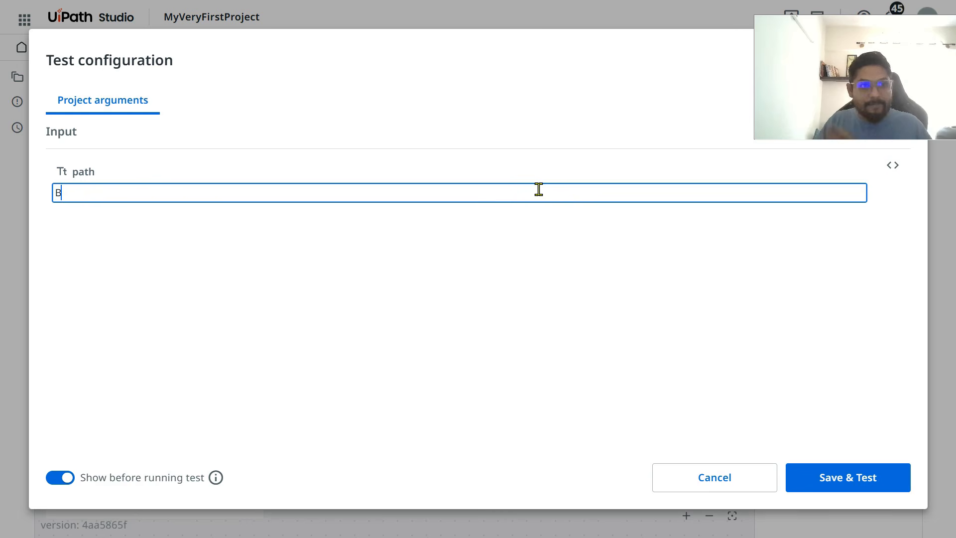
pyautogui.click(877, 482)
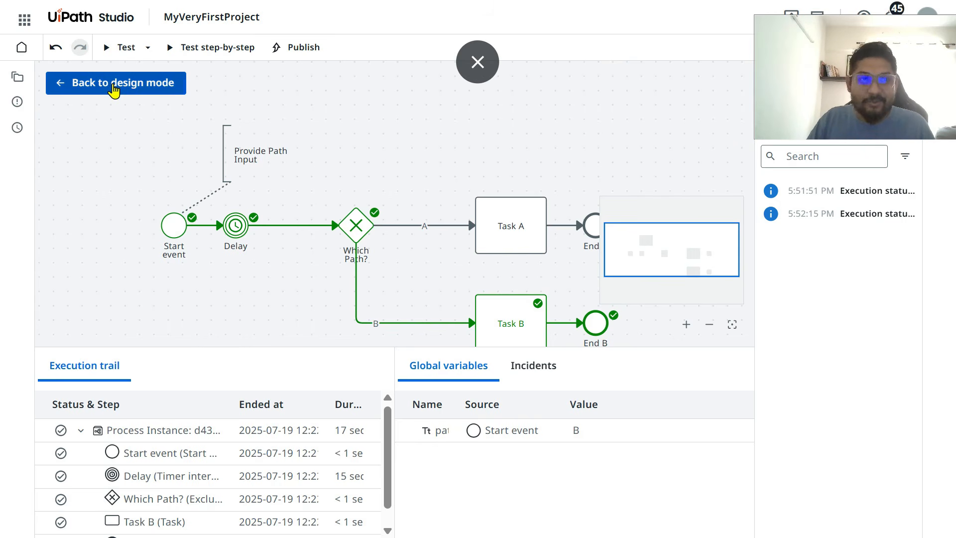
pyautogui.click(113, 86)
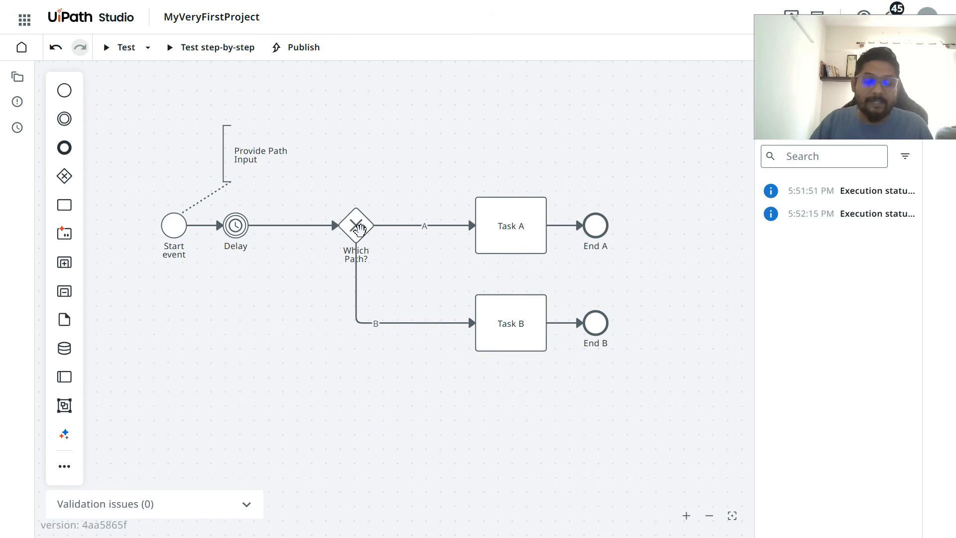
# Add a third task branching from the Which Path? gateway and name it "Task Any"
pyautogui.click(359, 227)
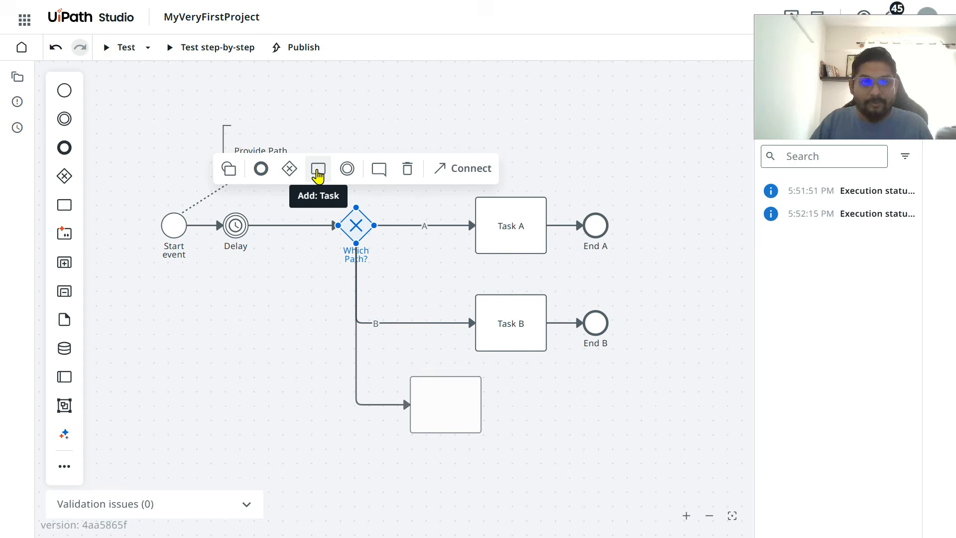
pyautogui.click(318, 170)
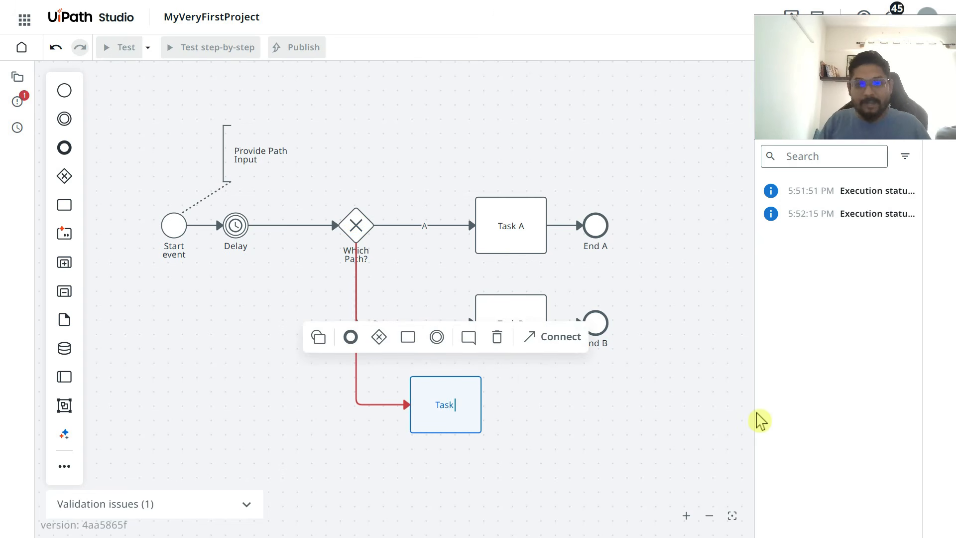
pyautogui.write('Task Any')
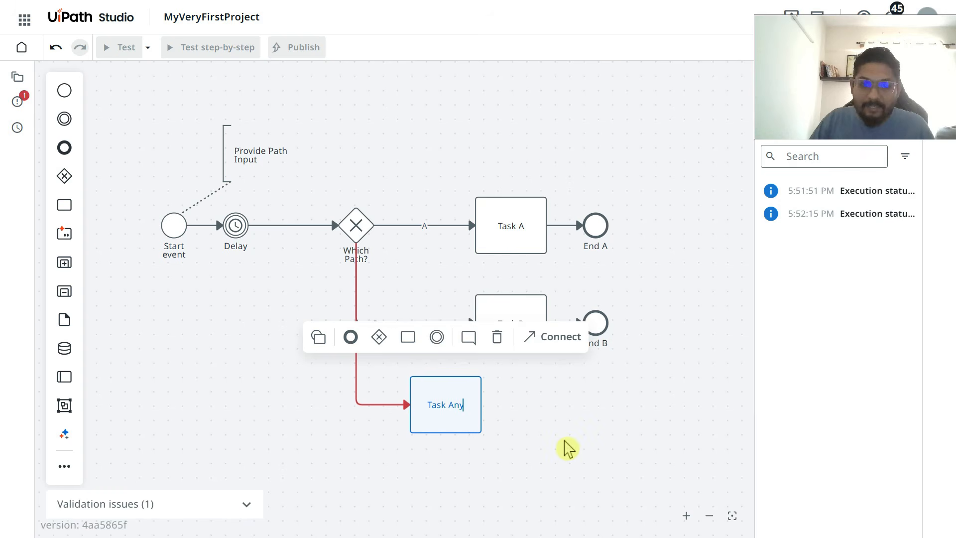
pyautogui.click(562, 445)
# Append an end event to Task Any and name it "End Any"
pyautogui.click(469, 385)
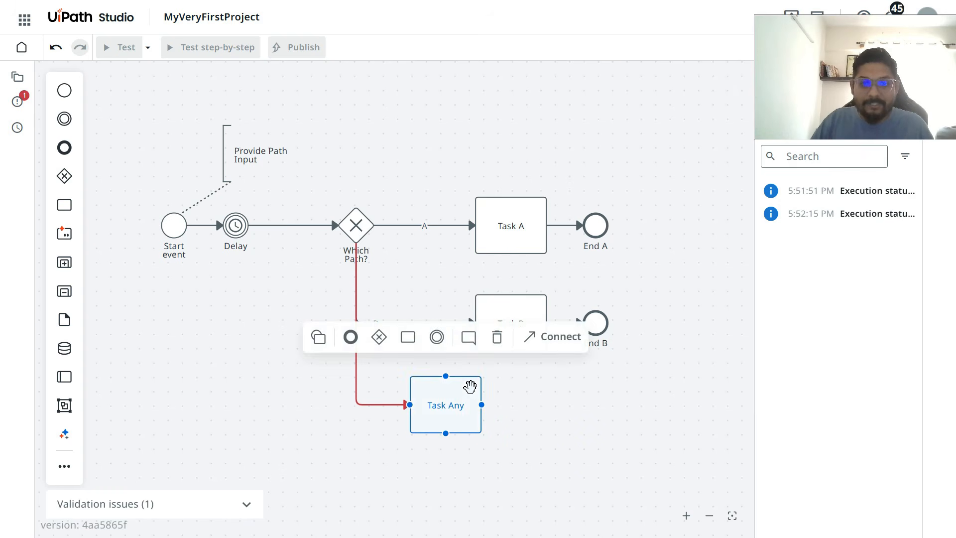
pyautogui.click(351, 337)
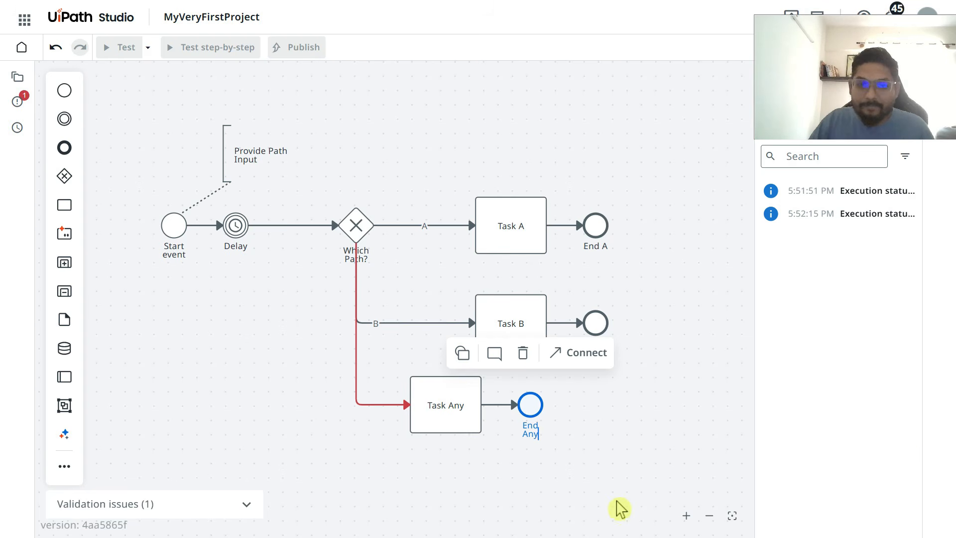
pyautogui.click(645, 468)
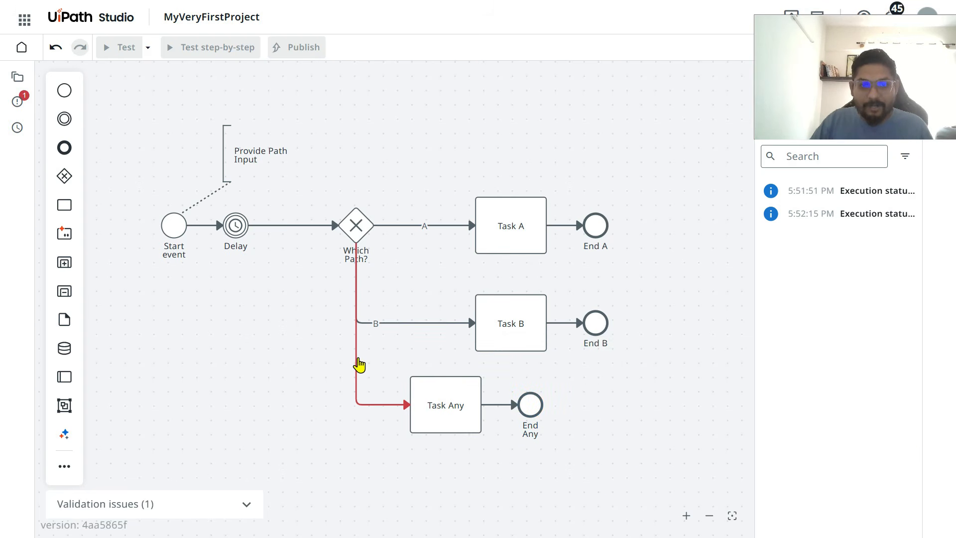
# Name the sequence flow from the Which Path? gateway to Task Any "Any"
pyautogui.click(358, 363)
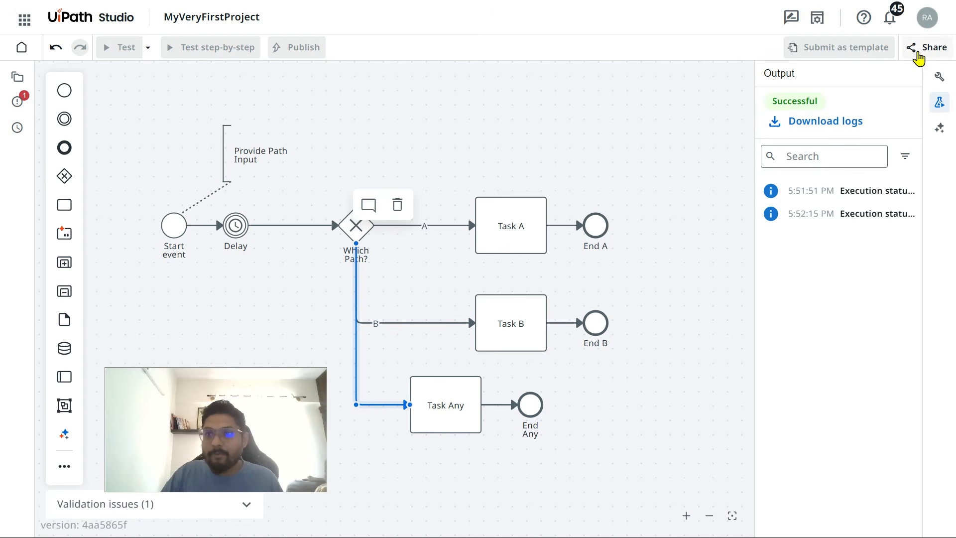
pyautogui.click(939, 78)
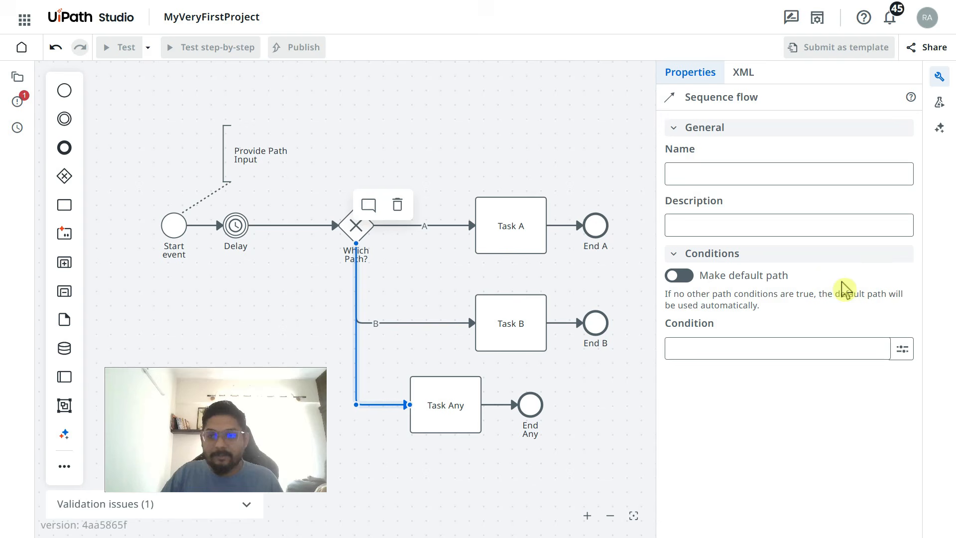
pyautogui.click(701, 181)
pyautogui.write('A')
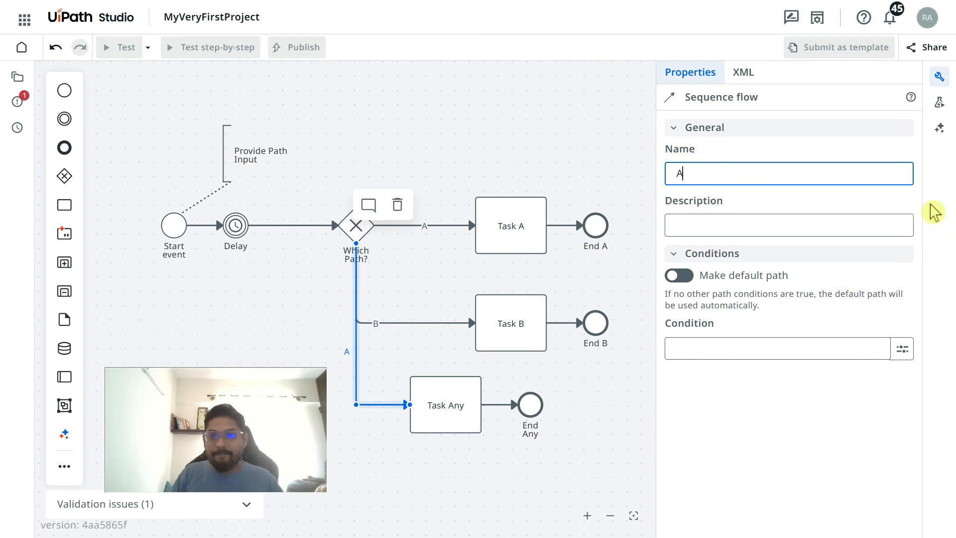
pyautogui.write('ny')
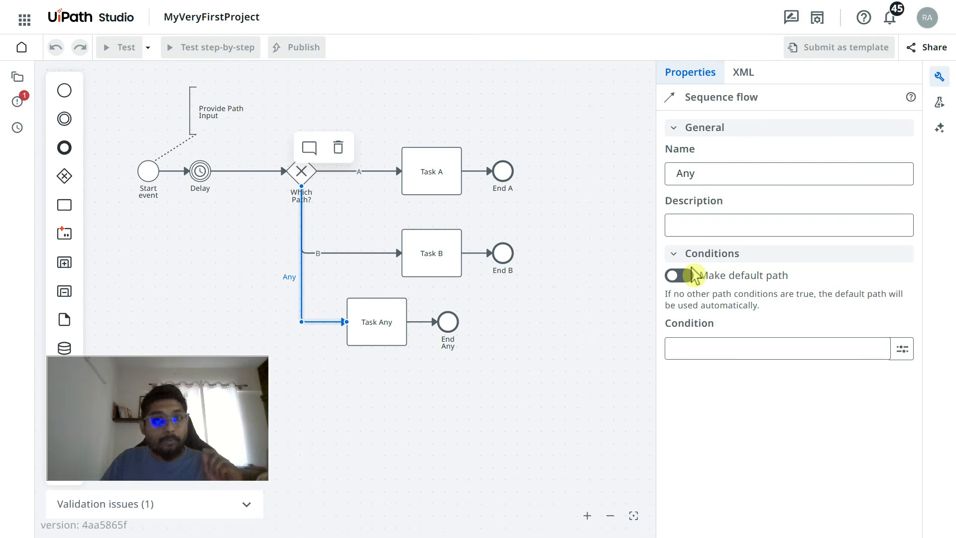
# Enter the expression vars.path == "A" && vars.path == "B" as the condition of the Any flow, using the path variable
pyautogui.click(902, 360)
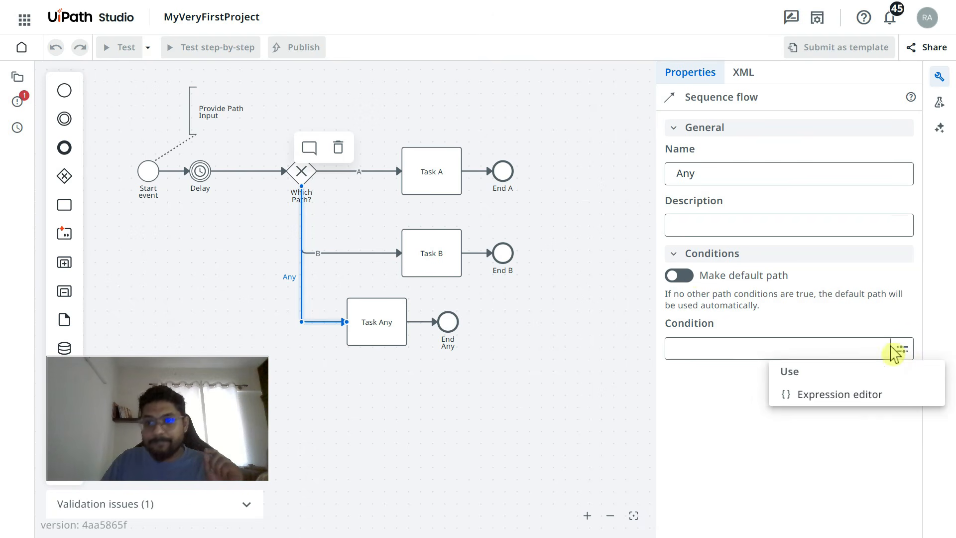
pyautogui.click(865, 397)
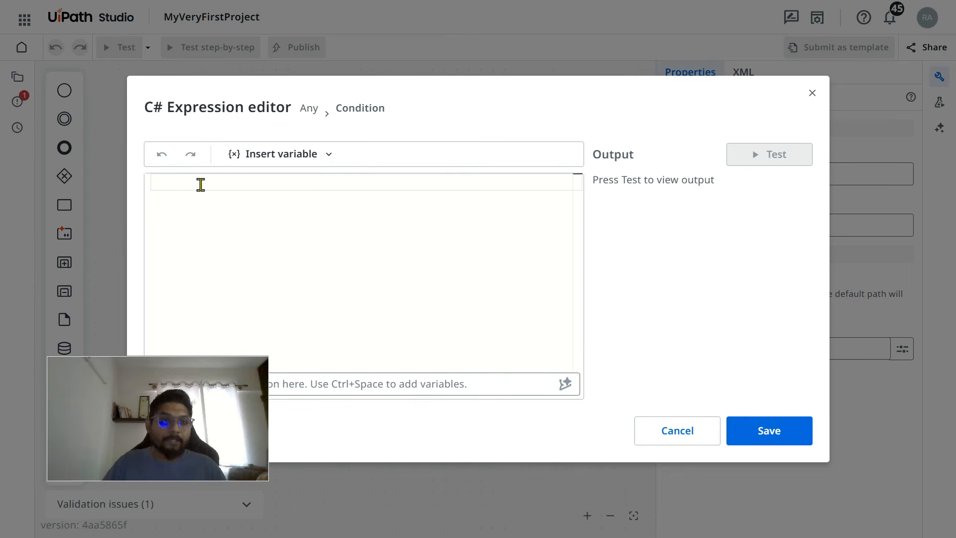
pyautogui.click(329, 157)
pyautogui.click(289, 238)
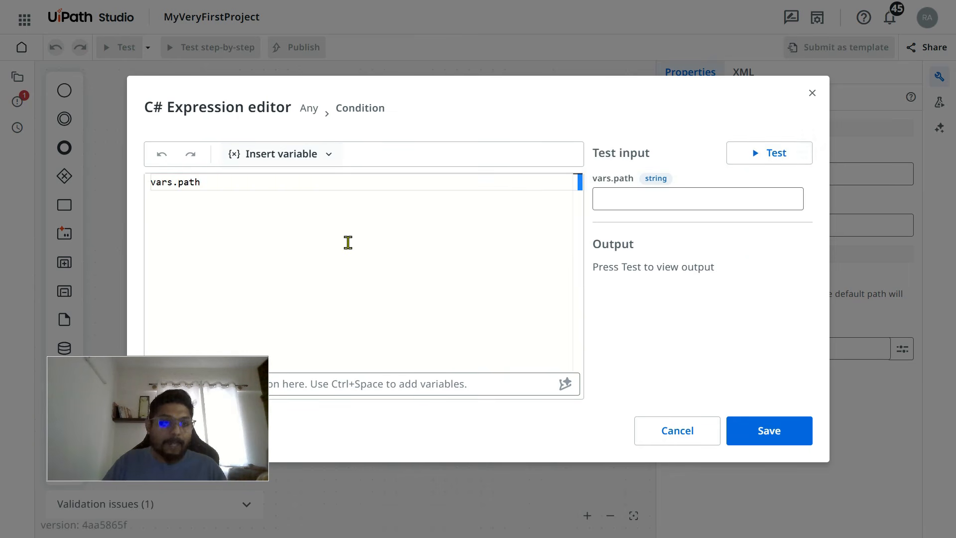
pyautogui.click(232, 182)
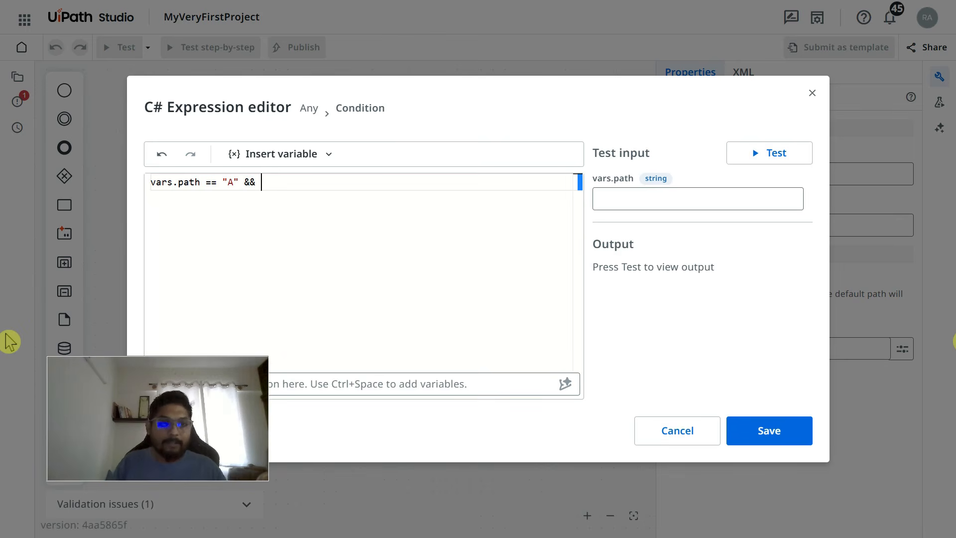
pyautogui.write('vars.path == "B')
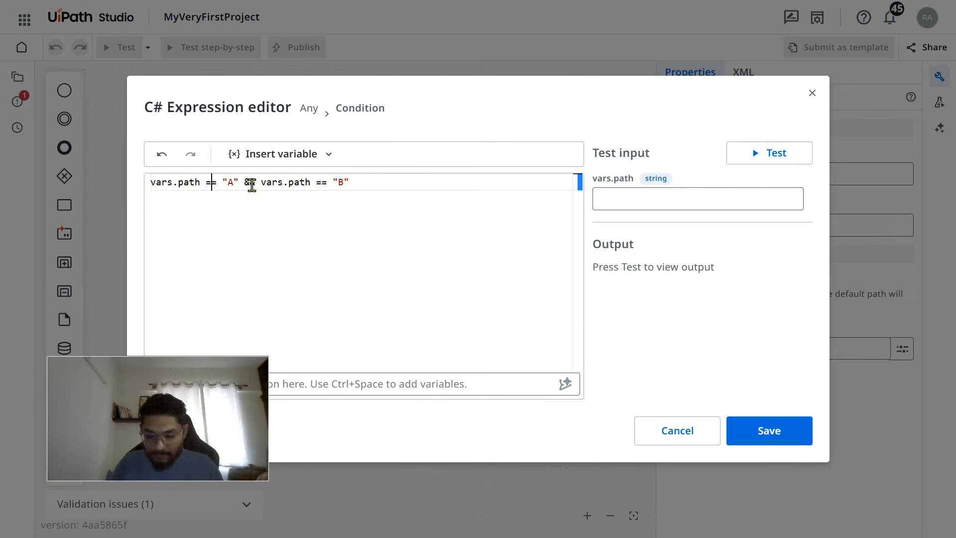
# Change both comparisons in the Any flow's condition to !=, giving vars.path != "A" && vars.path != "B", and save the expression
pyautogui.press('BackSpace')
pyautogui.write('!')
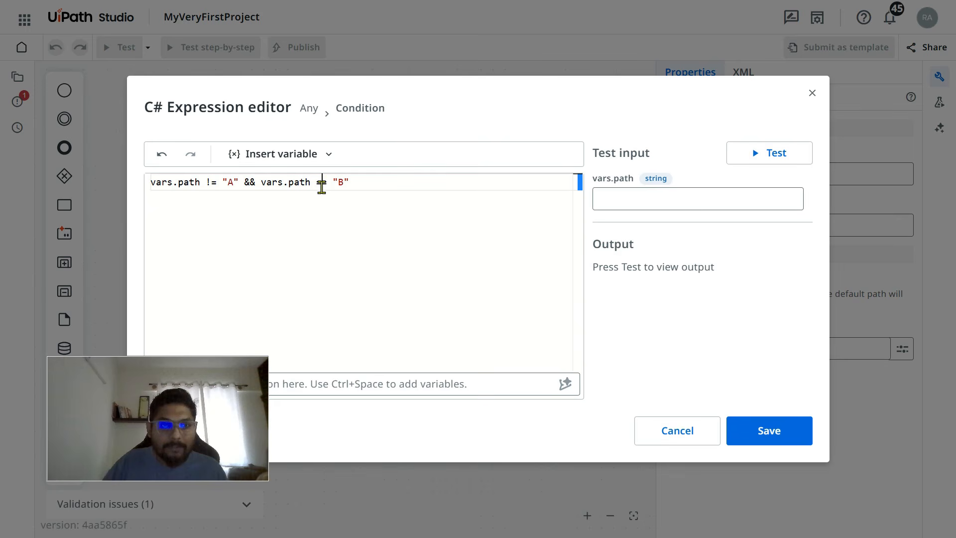
pyautogui.moveTo(322, 187); pyautogui.dragTo(328, 185)
pyautogui.press('Left')
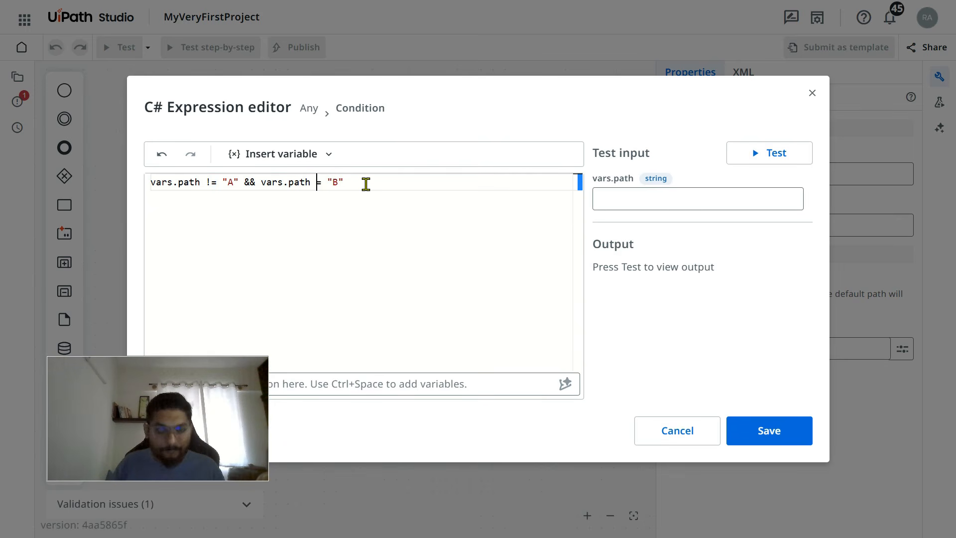
pyautogui.click(366, 184)
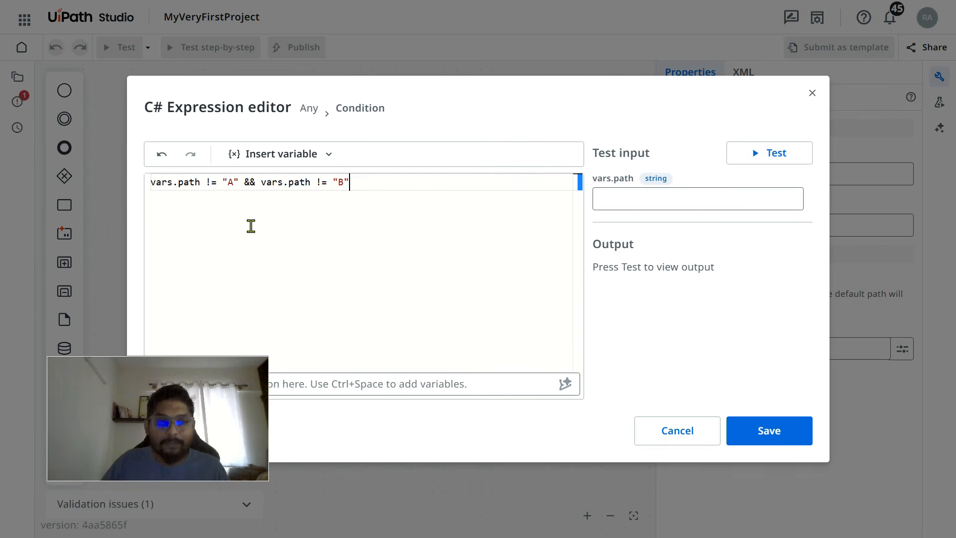
pyautogui.doubleClick(245, 182)
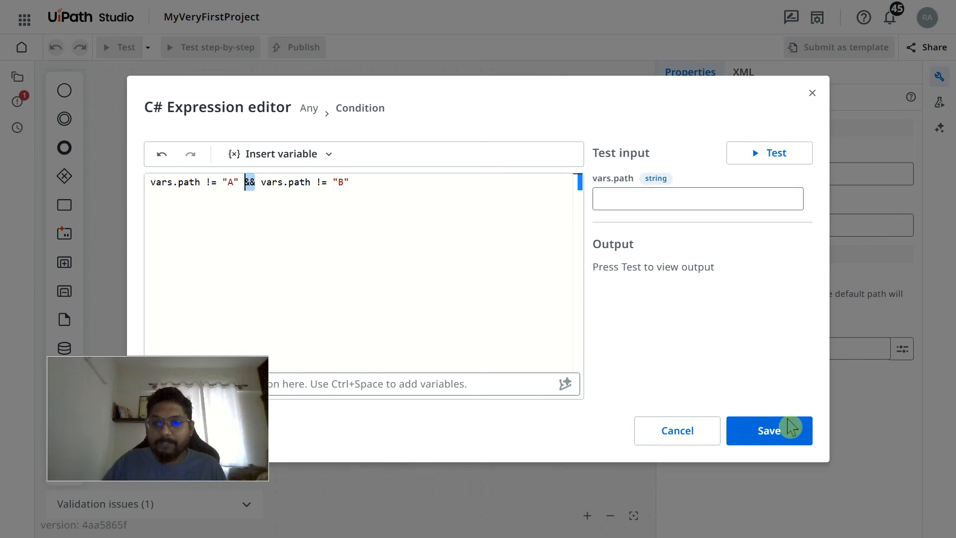
pyautogui.click(770, 431)
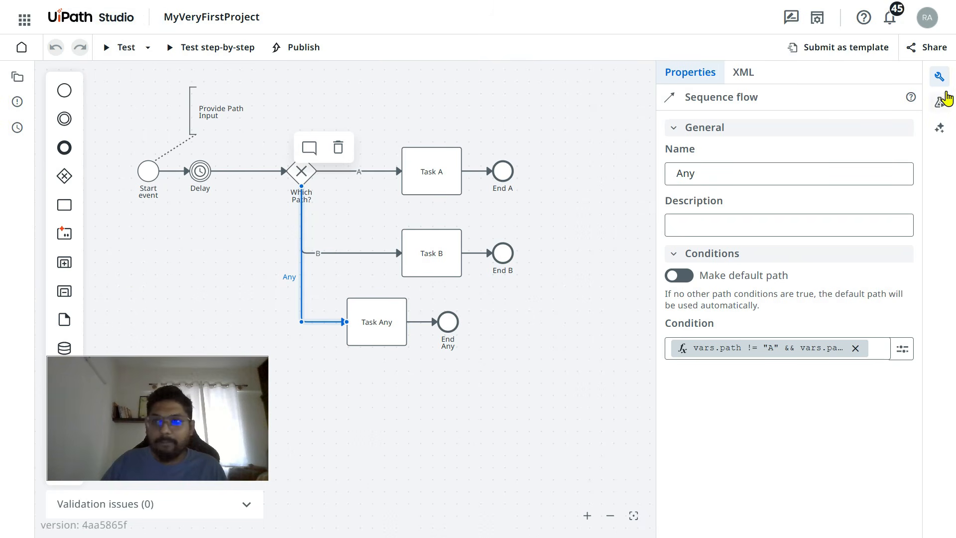
# Test the process with the path argument set to C and follow the run through the execution trail
pyautogui.click(940, 77)
pyautogui.scroll(2, 633, 266)
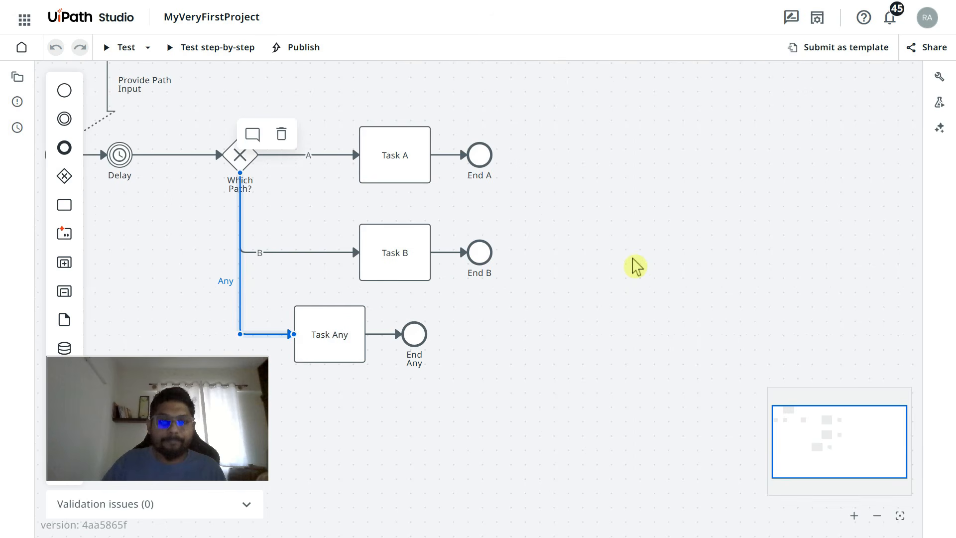
pyautogui.moveTo(555, 331); pyautogui.dragTo(694, 337)
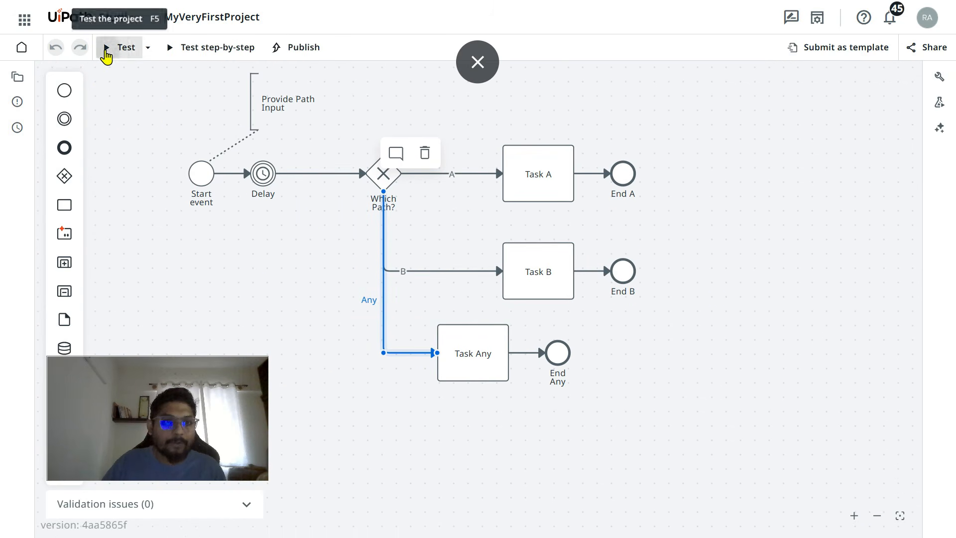
pyautogui.click(105, 49)
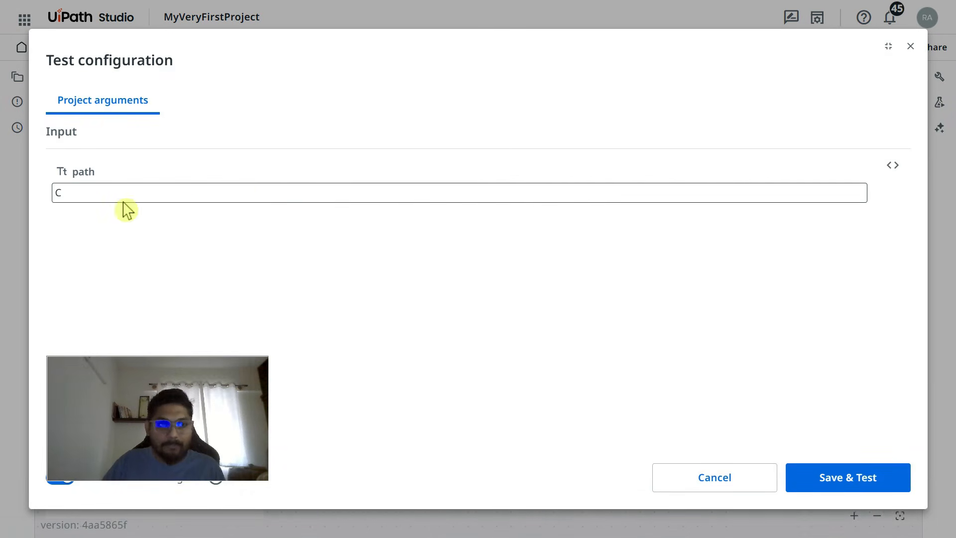
pyautogui.doubleClick(58, 198)
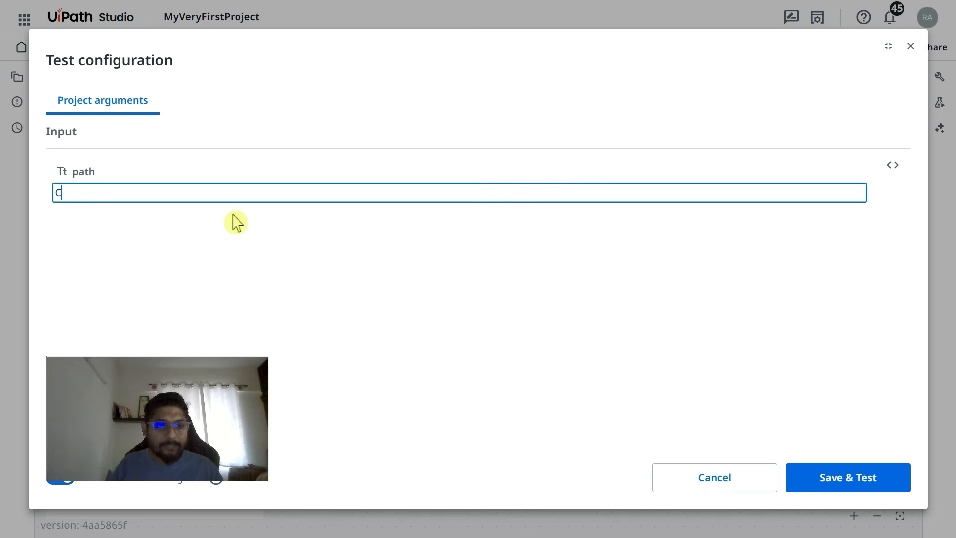
pyautogui.click(865, 482)
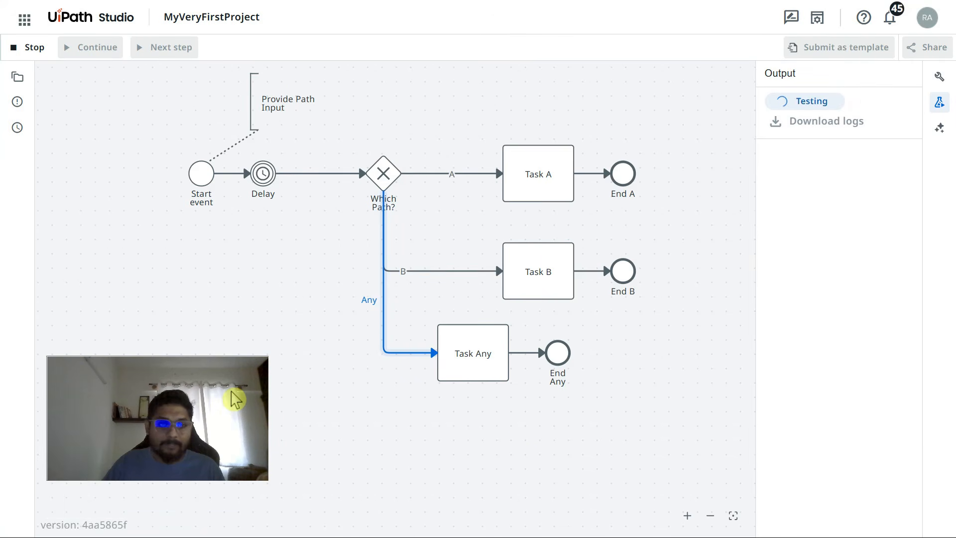
pyautogui.moveTo(236, 399); pyautogui.dragTo(894, 58)
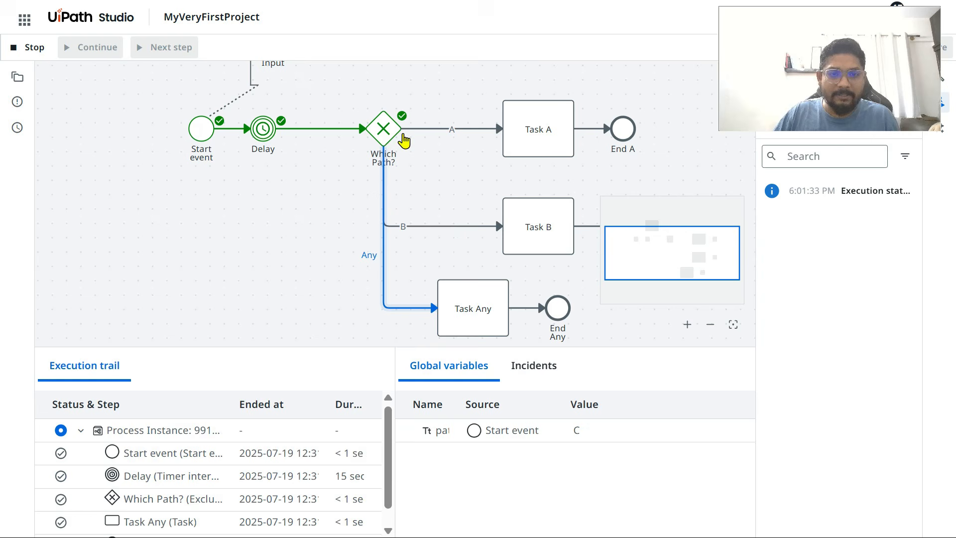
pyautogui.scroll(-1, 177, 520)
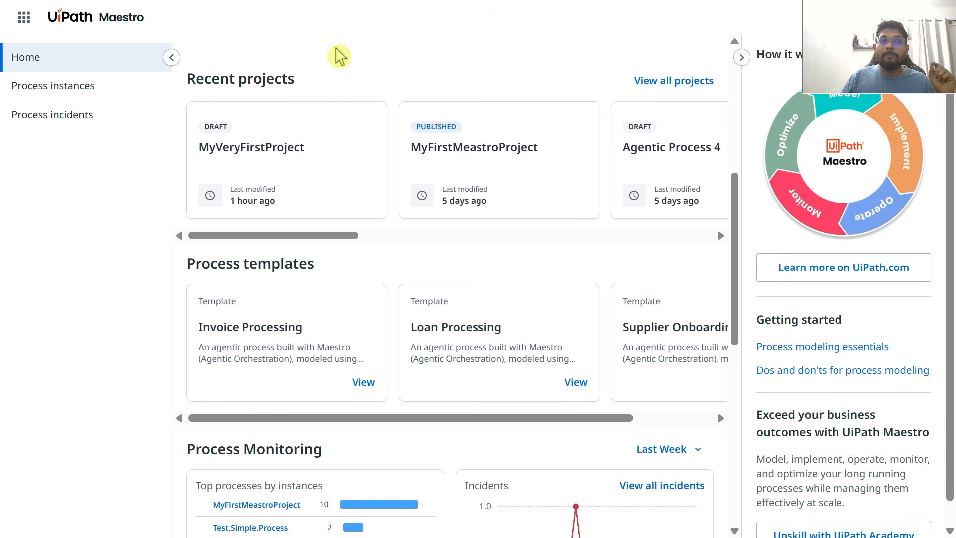
# Switch to UiPath Orchestrator and open the folder management at tenant level
pyautogui.click(24, 20)
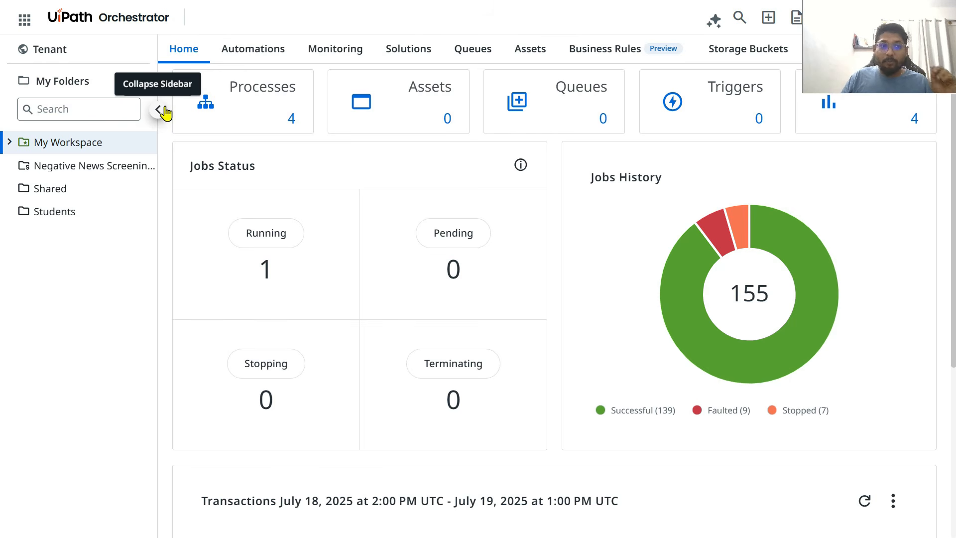
pyautogui.click(78, 64)
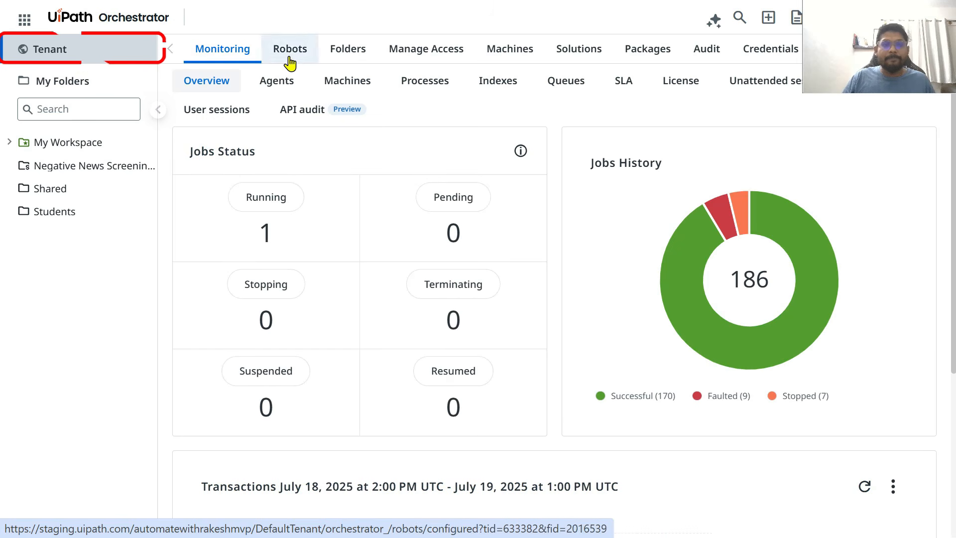
pyautogui.click(363, 60)
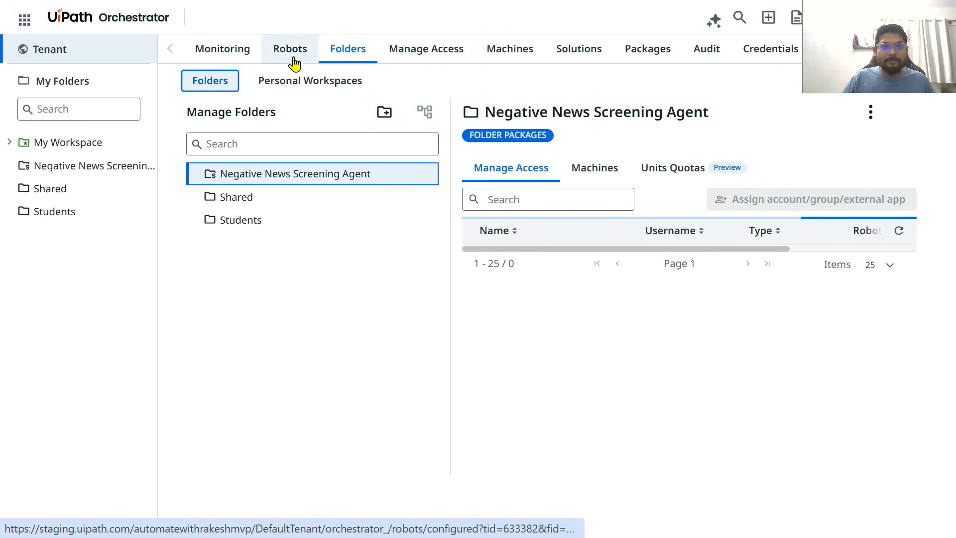
# Create a folder named "MaestroProjects" with a new package feed of its own, and open the folder
pyautogui.click(386, 114)
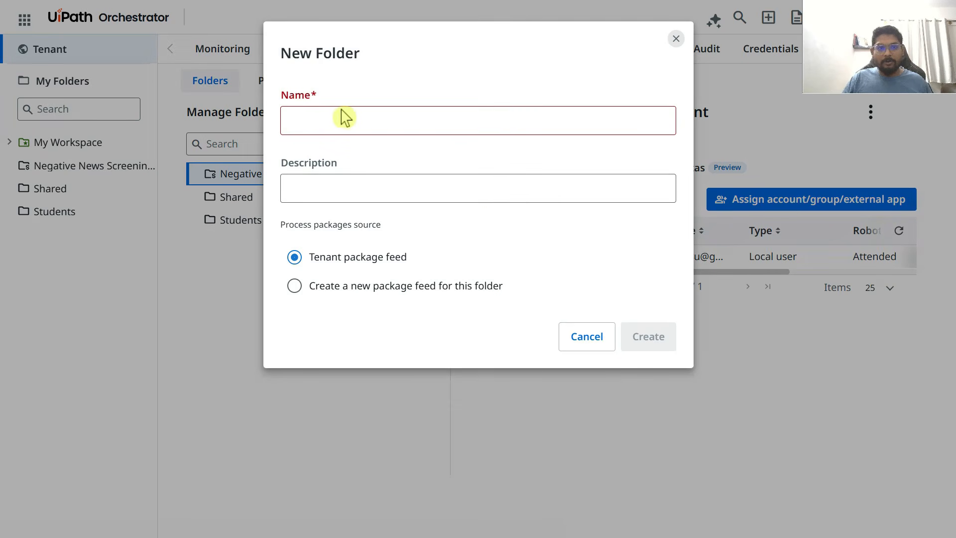
pyautogui.click(329, 122)
pyautogui.write('Mae')
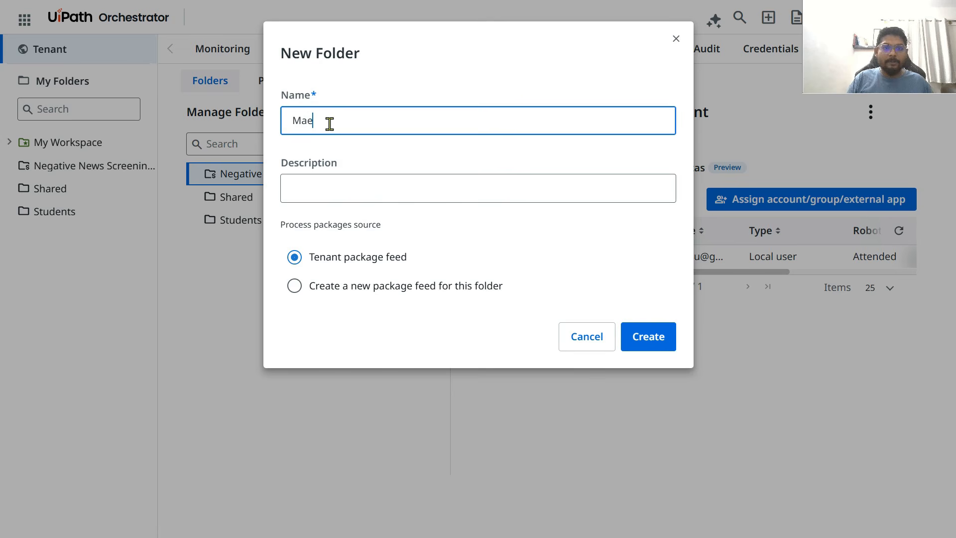
pyautogui.write('stroProjects')
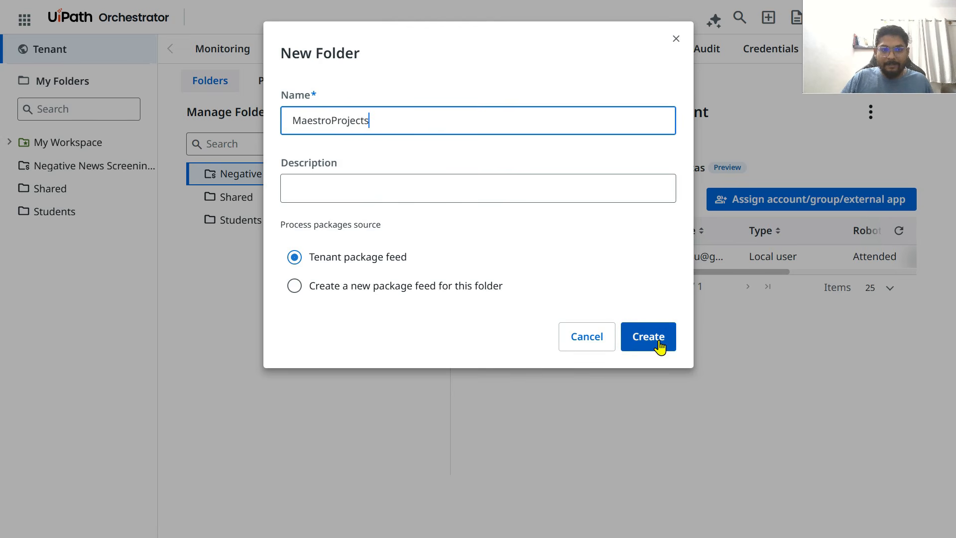
pyautogui.click(295, 290)
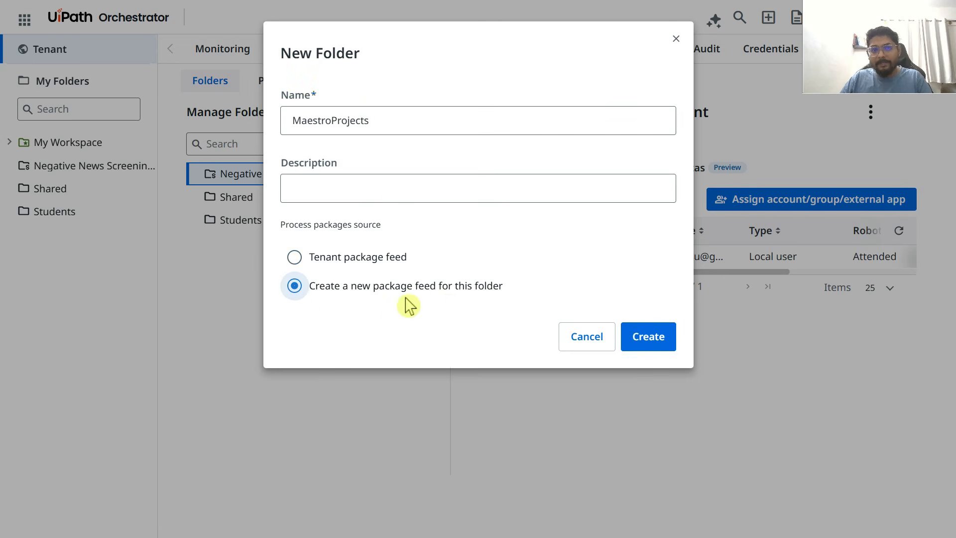
pyautogui.click(648, 336)
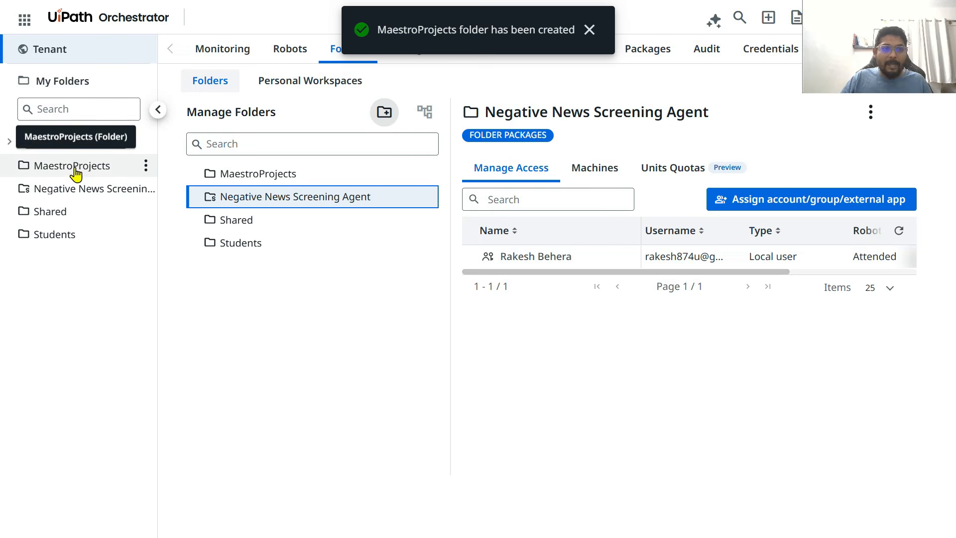
pyautogui.click(75, 171)
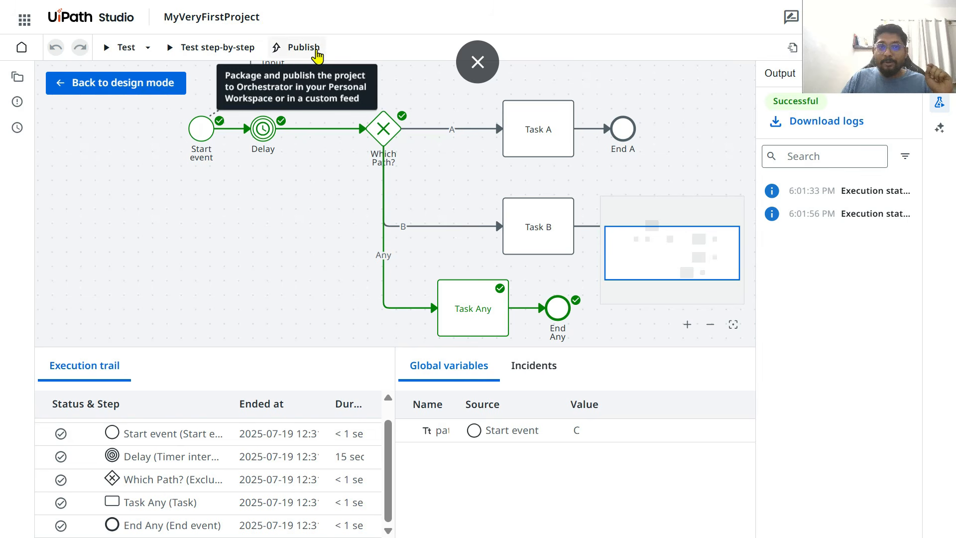
# Publish MyVeryFirstProject version 1.0.0 to the Orchestrator MaestroProjects Feed with the change log "This is my very first Maestro Sample Project"
pyautogui.click(317, 55)
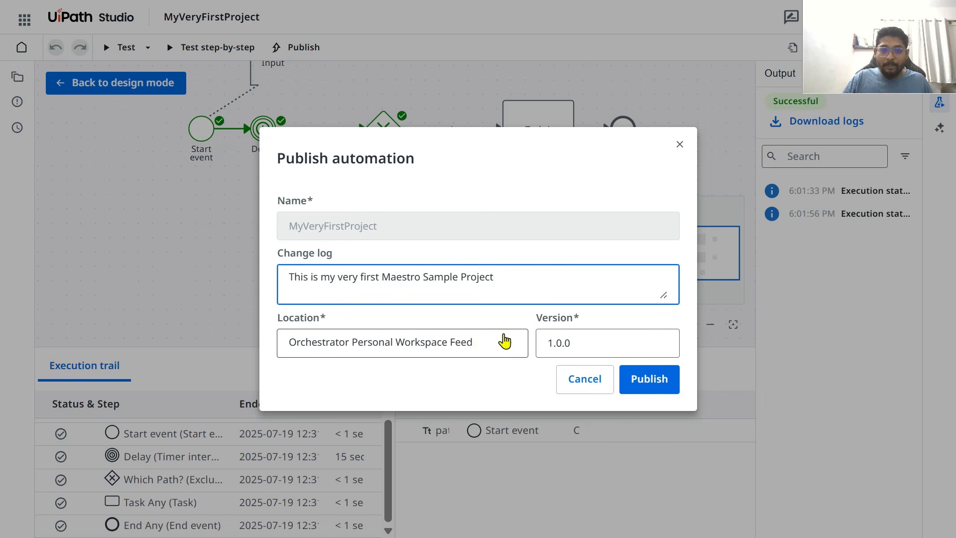
pyautogui.click(510, 352)
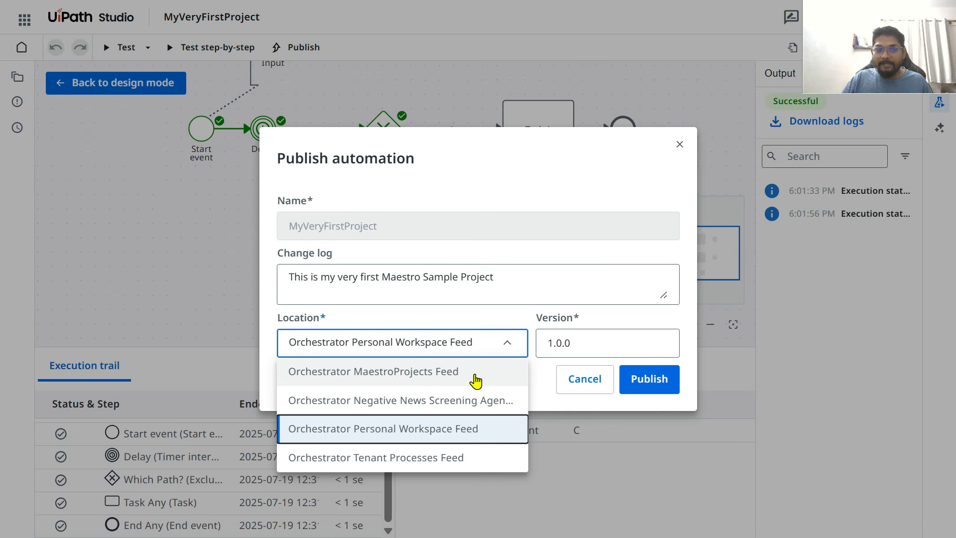
pyautogui.click(454, 381)
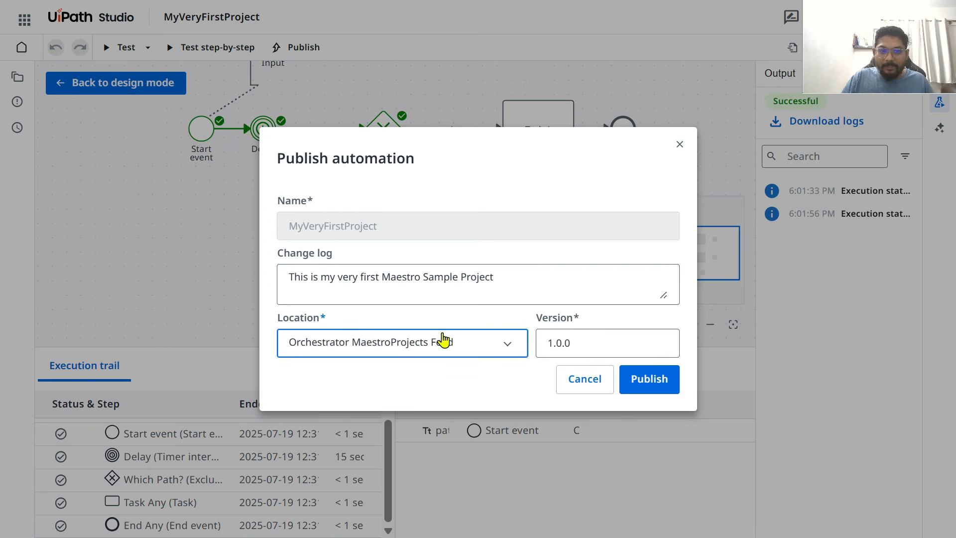
pyautogui.click(656, 384)
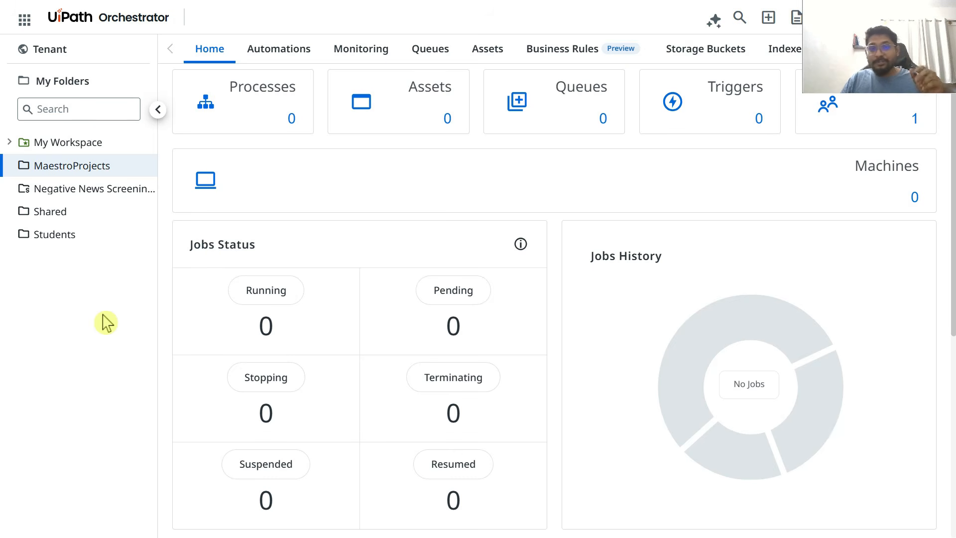
# Open the folder packages of the MaestroProjects folder and check the listing for the published MyVeryFirstProject package
pyautogui.click(102, 171)
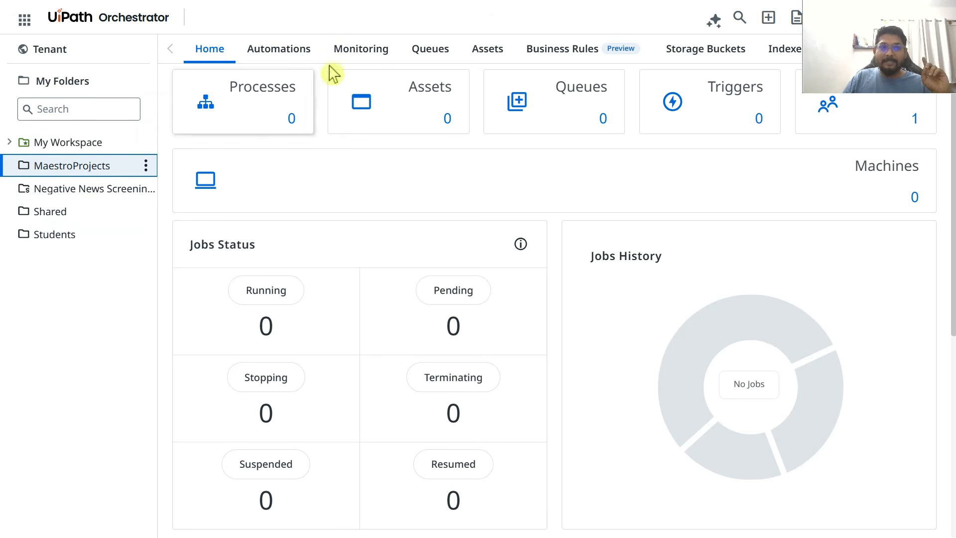
pyautogui.click(293, 54)
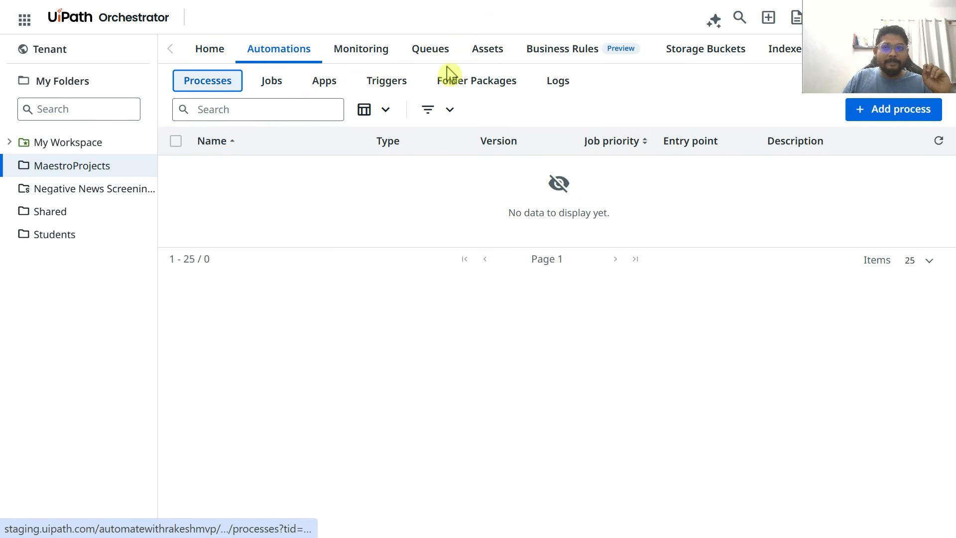
pyautogui.click(87, 59)
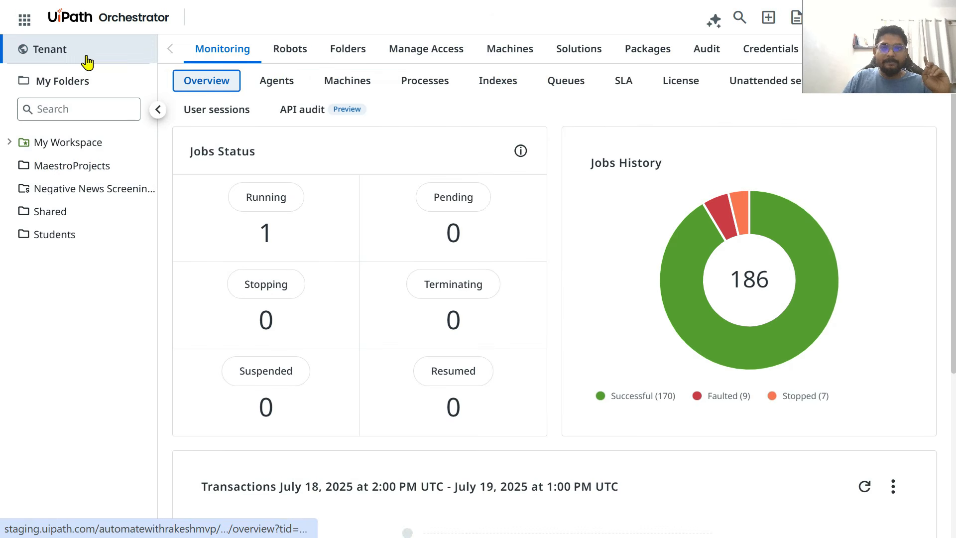
pyautogui.click(79, 176)
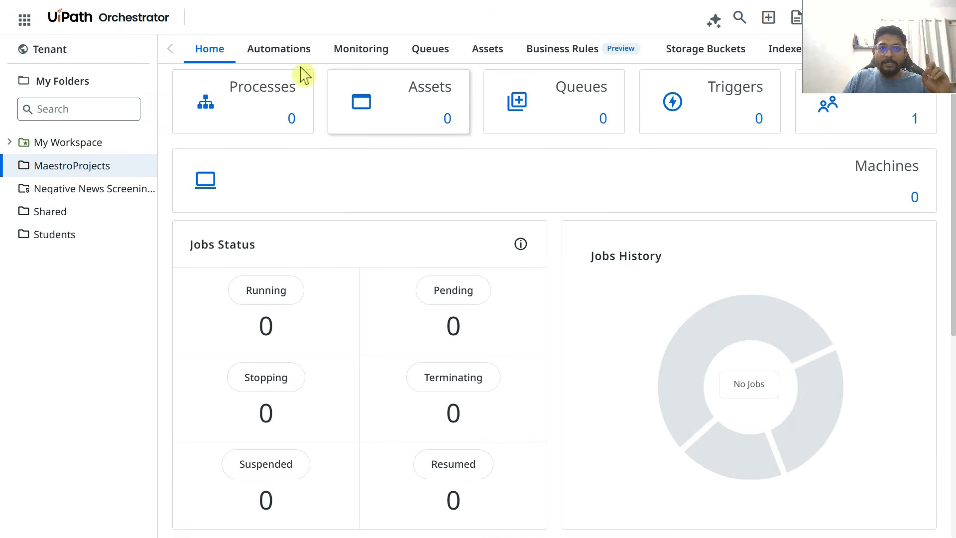
pyautogui.click(280, 53)
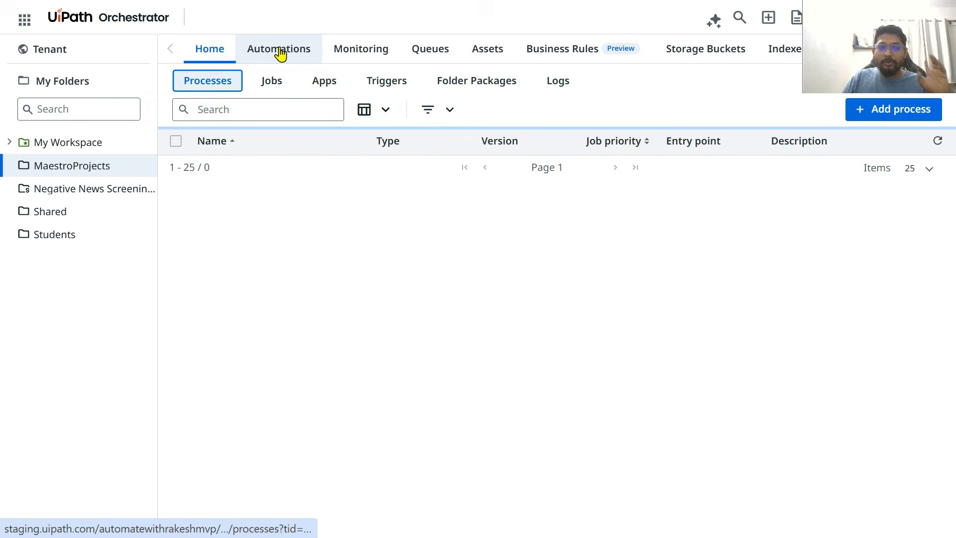
pyautogui.click(488, 96)
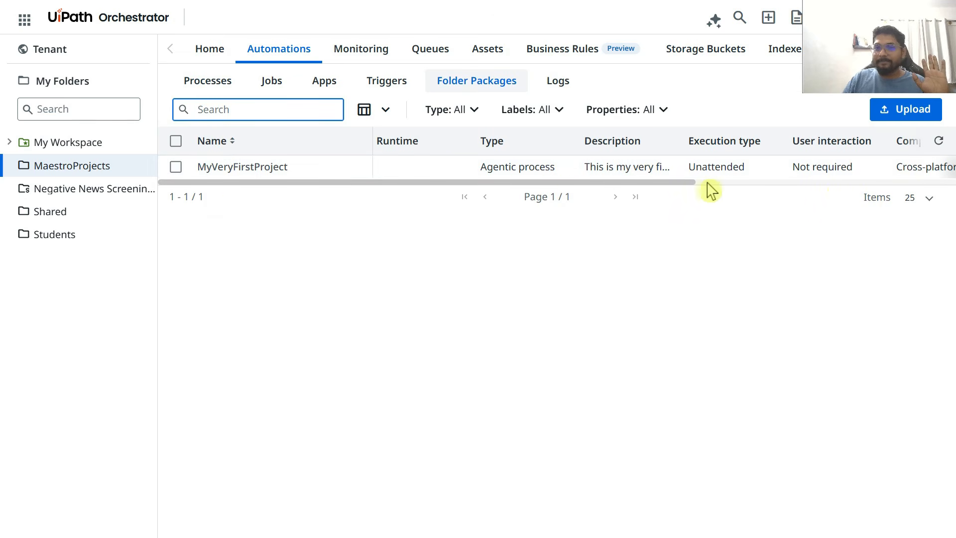
pyautogui.moveTo(675, 182); pyautogui.dragTo(337, 187)
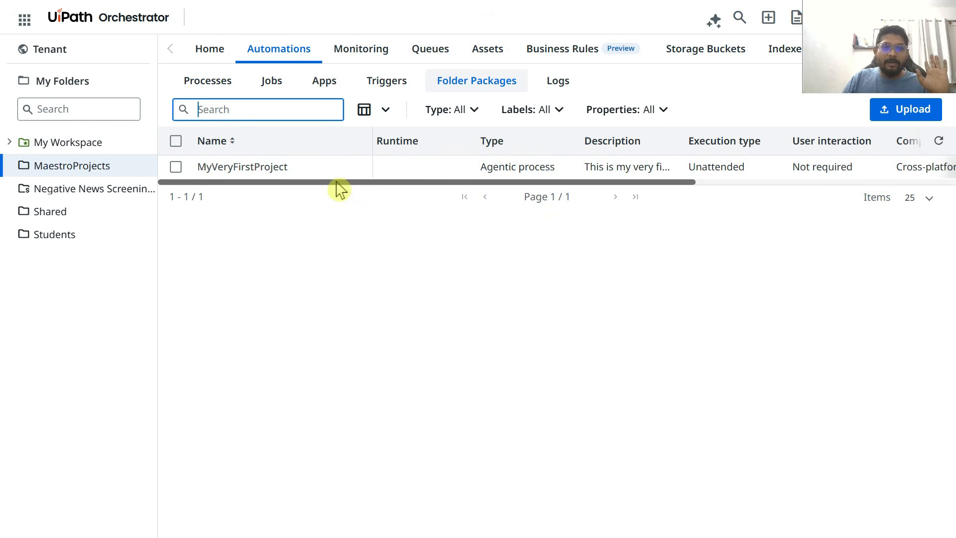
# Start adding a process to MaestroProjects from the MyVeryFirstProject package, with the path input argument set to B
pyautogui.click(217, 95)
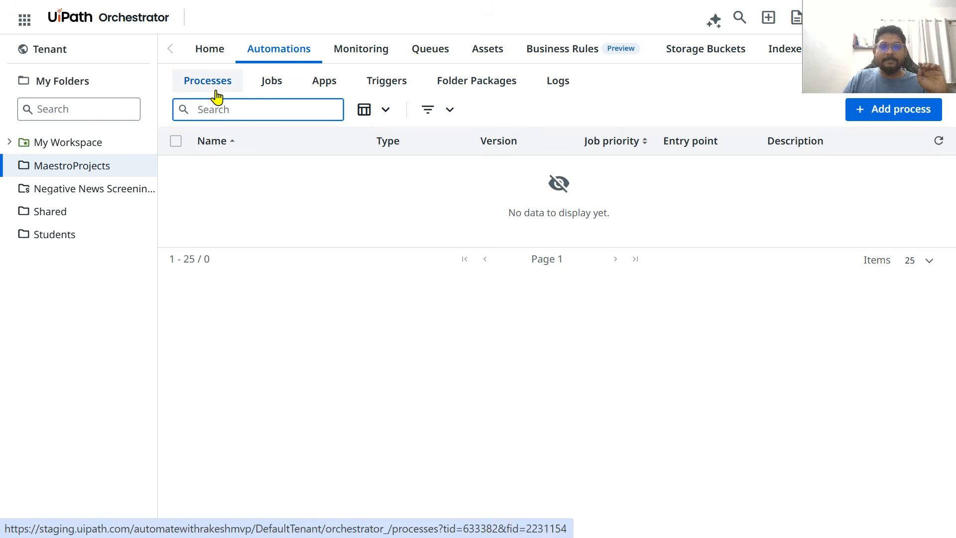
pyautogui.click(879, 118)
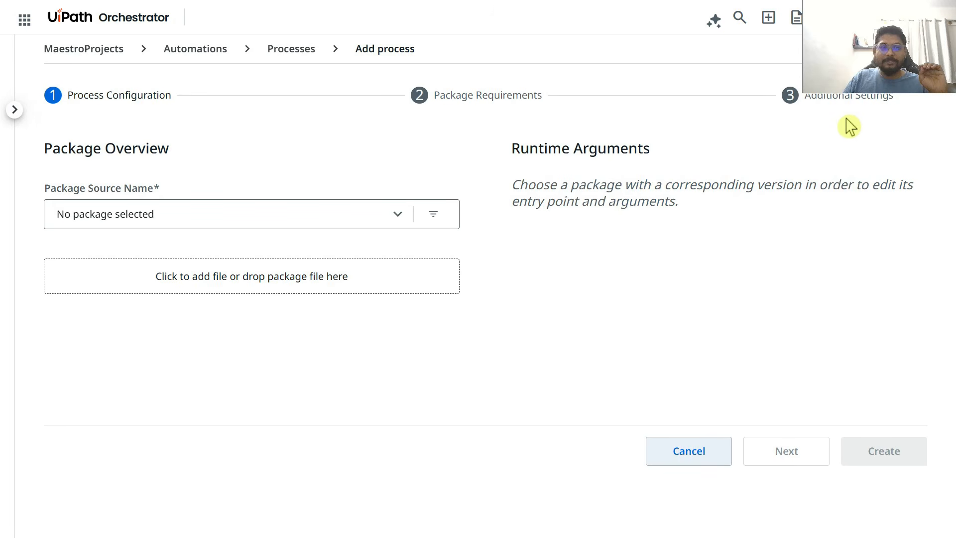
pyautogui.click(401, 219)
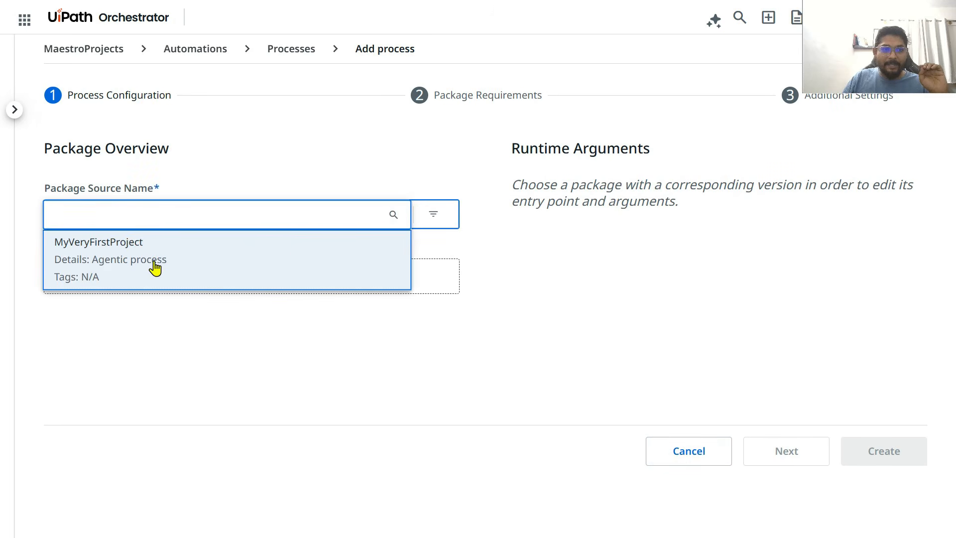
pyautogui.click(181, 268)
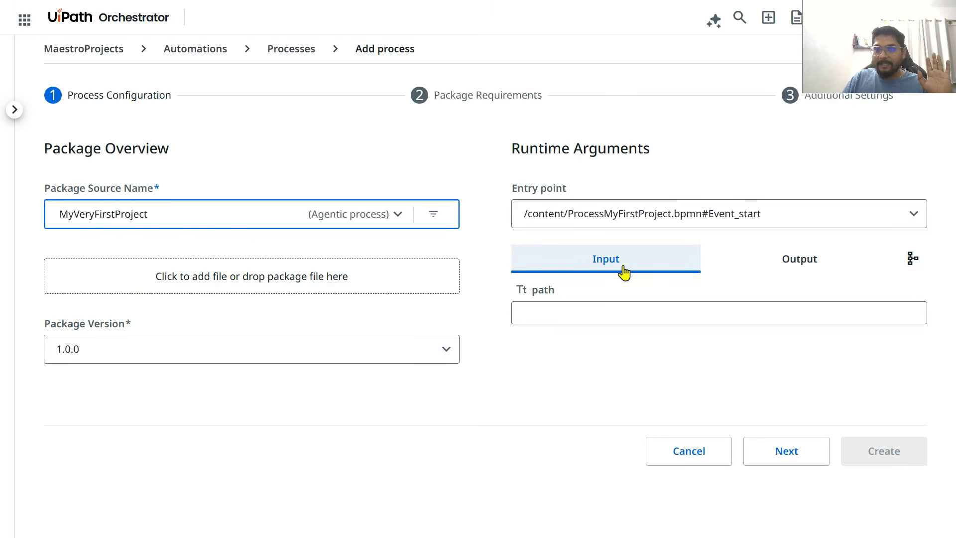
pyautogui.click(546, 312)
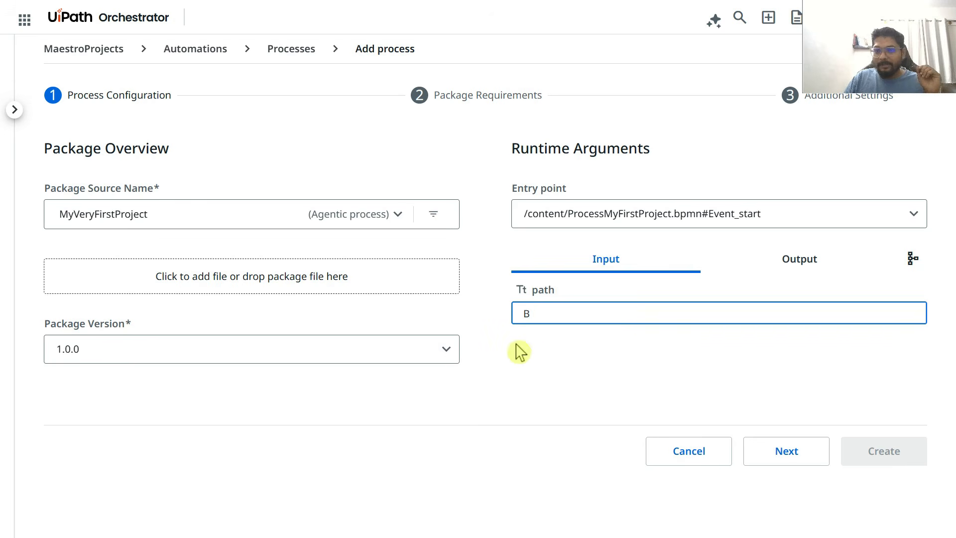
pyautogui.click(626, 377)
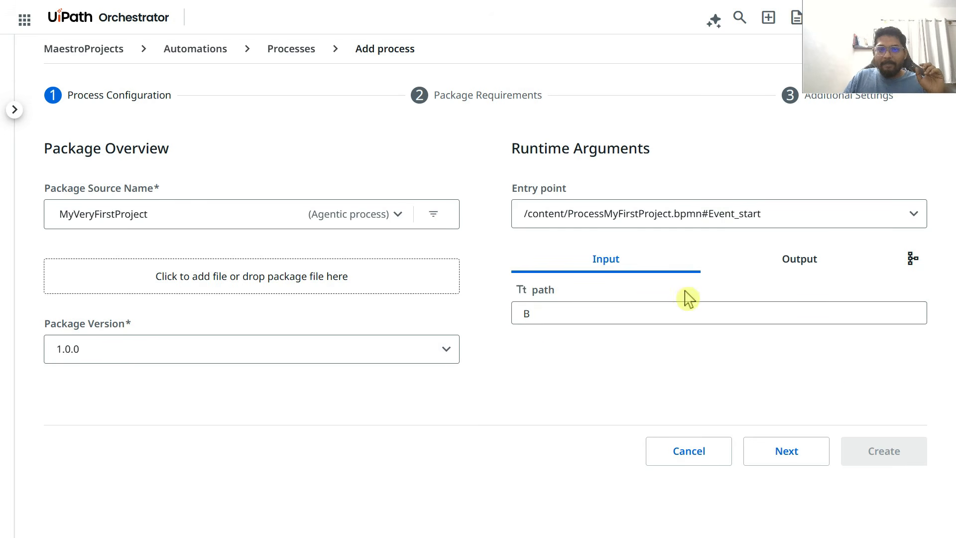
# Create the process with the default display name, description and retention policy, and return to the process list
pyautogui.click(795, 457)
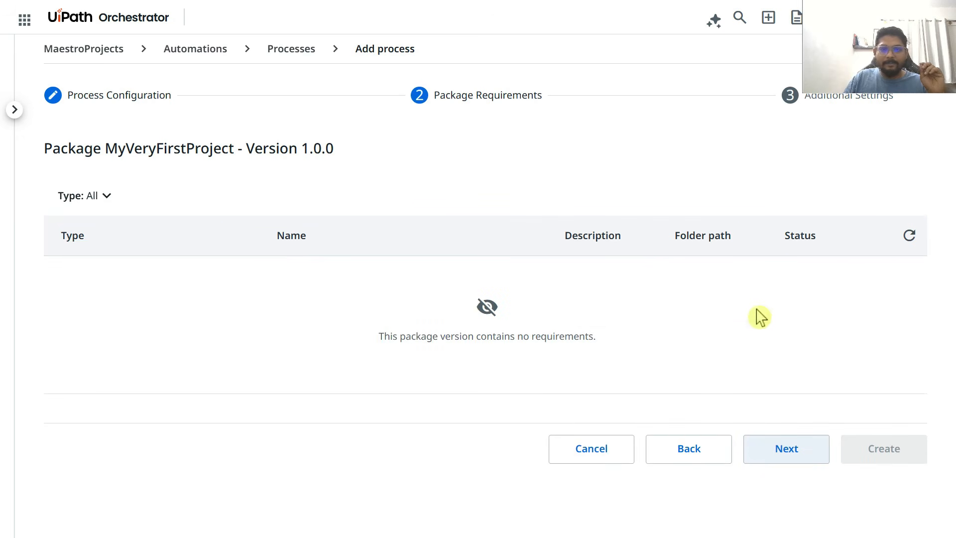
pyautogui.click(795, 453)
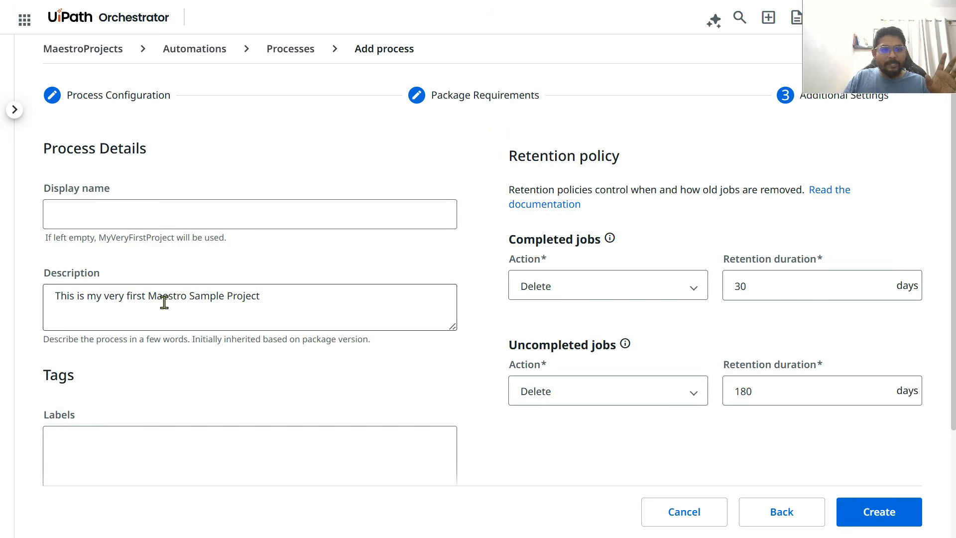
pyautogui.moveTo(232, 238); pyautogui.dragTo(98, 238)
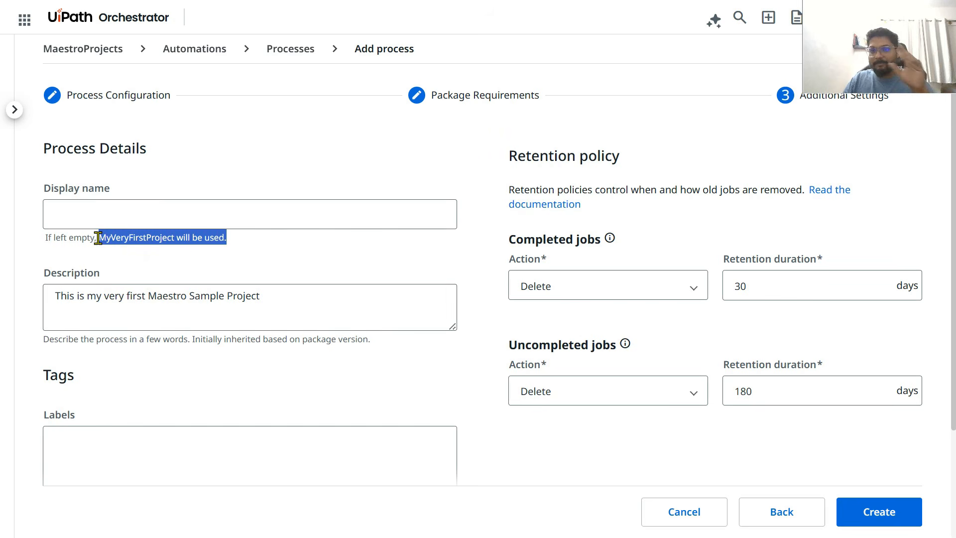
pyautogui.scroll(-3, 566, 438)
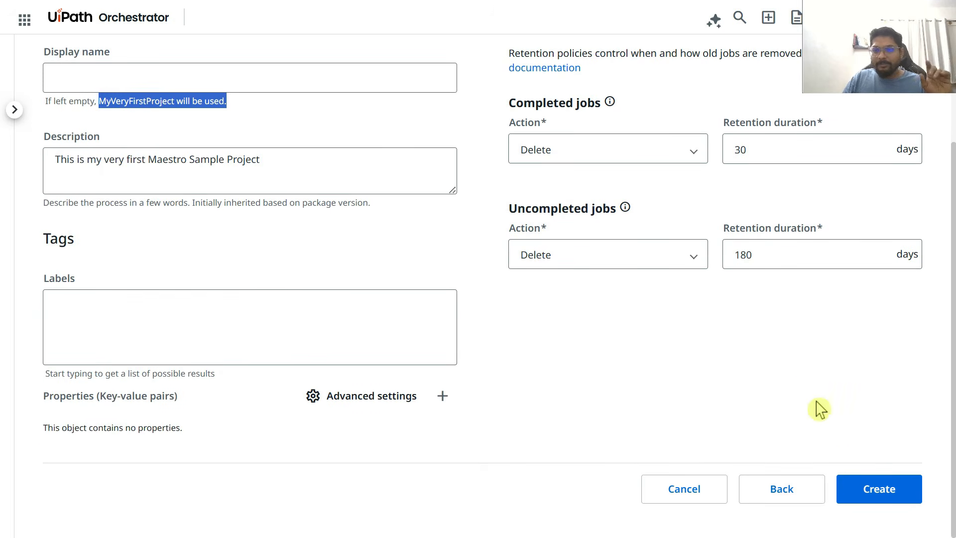
pyautogui.click(878, 490)
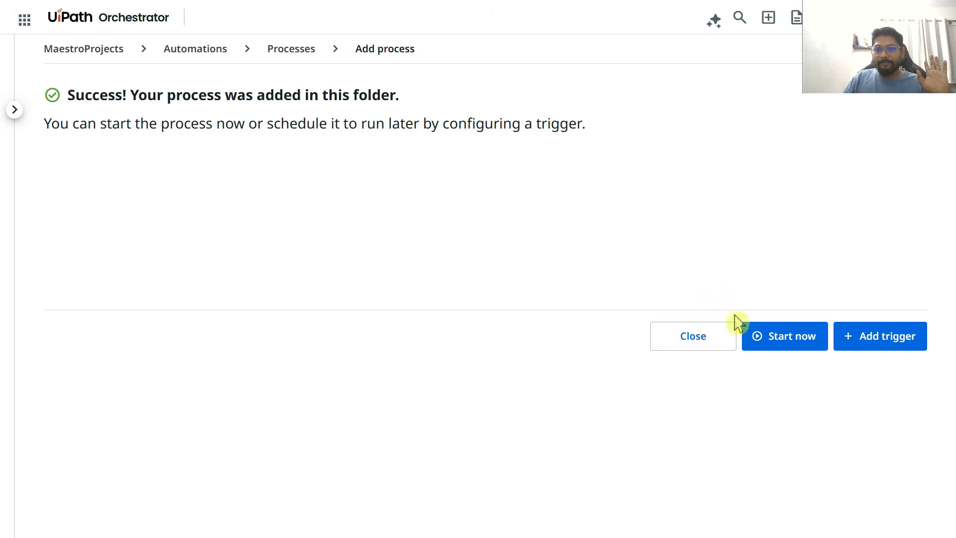
pyautogui.click(696, 343)
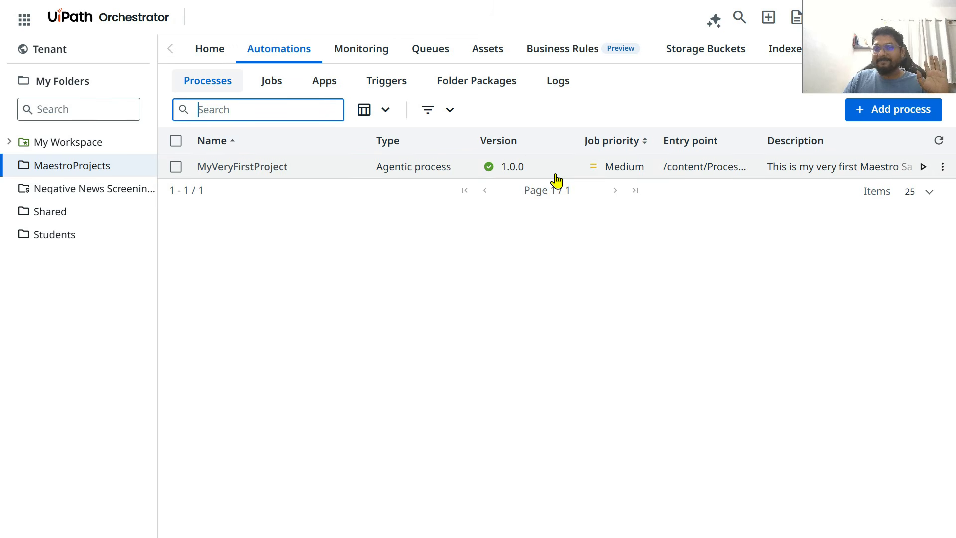
# Start a job for the MyVeryFirstProject process with the account set to Run As Myself (Personal automation)
pyautogui.click(923, 170)
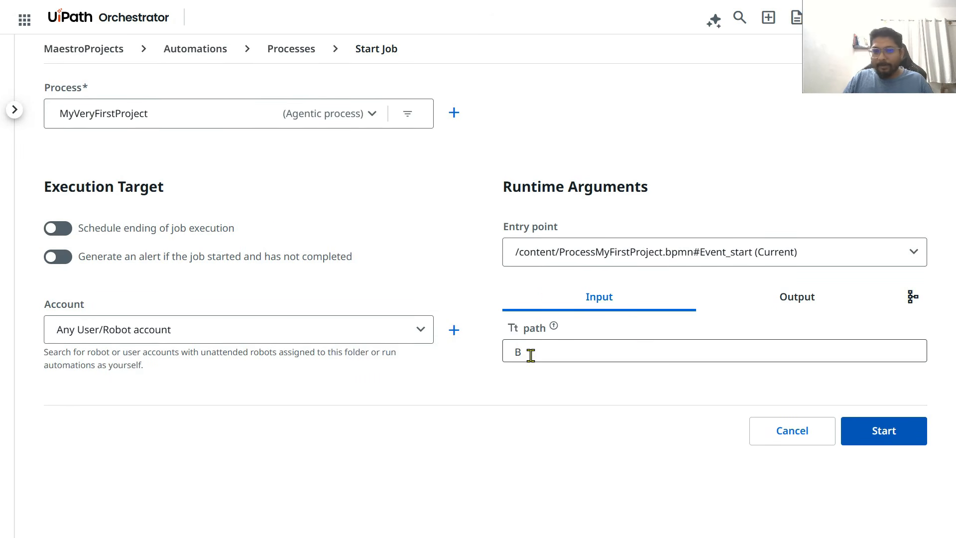
pyautogui.click(894, 435)
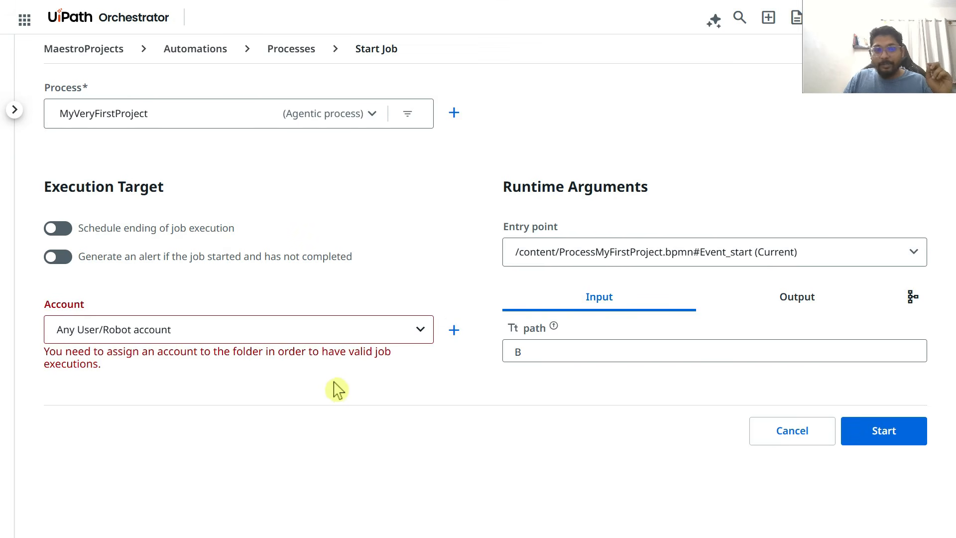
pyautogui.click(221, 334)
pyautogui.click(156, 357)
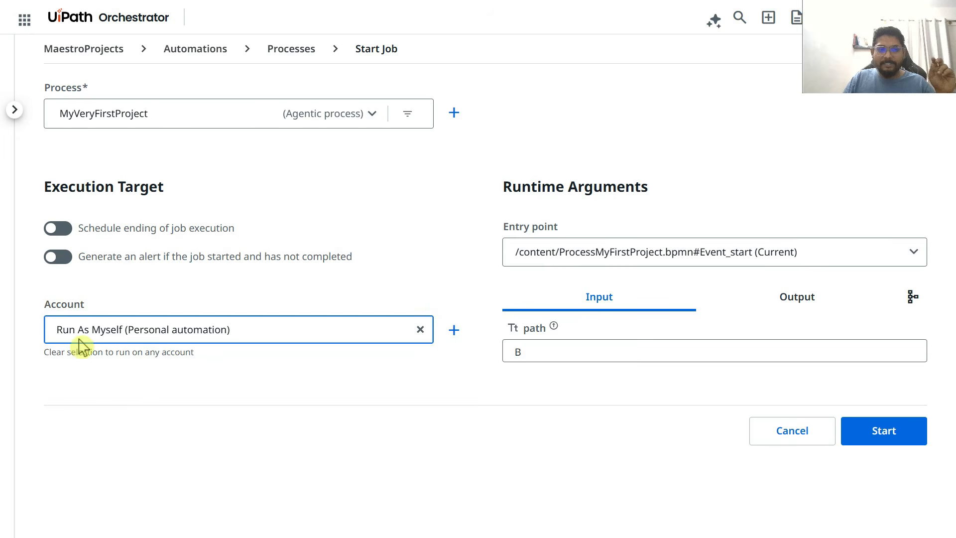
pyautogui.click(892, 436)
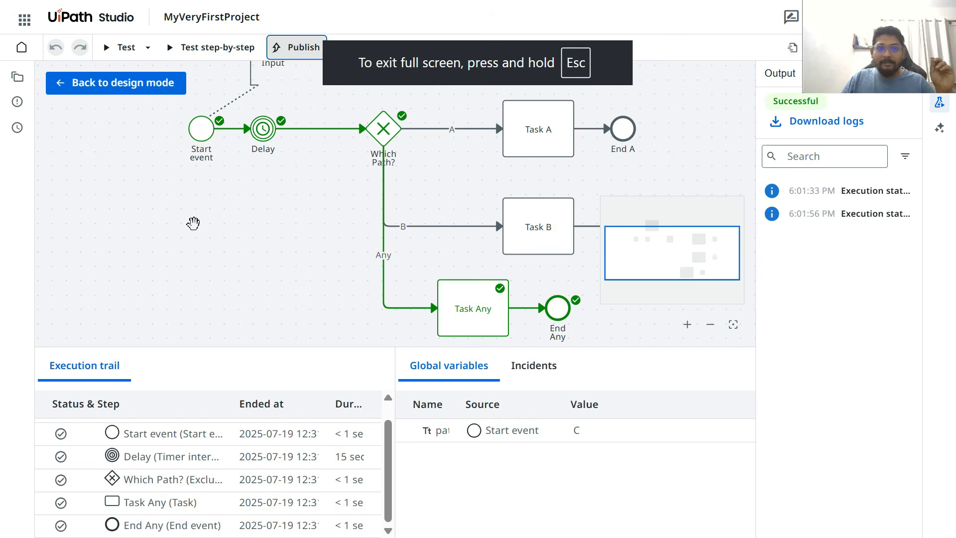
# Switch to UiPath Maestro and open the process instances of MyVeryFirstProject in the MaestroProjects location
pyautogui.click(93, 19)
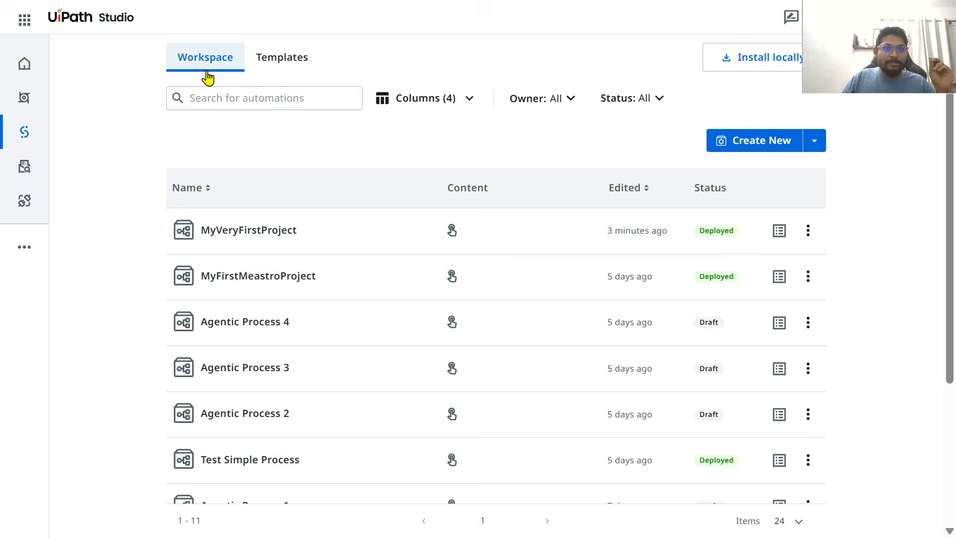
pyautogui.click(25, 20)
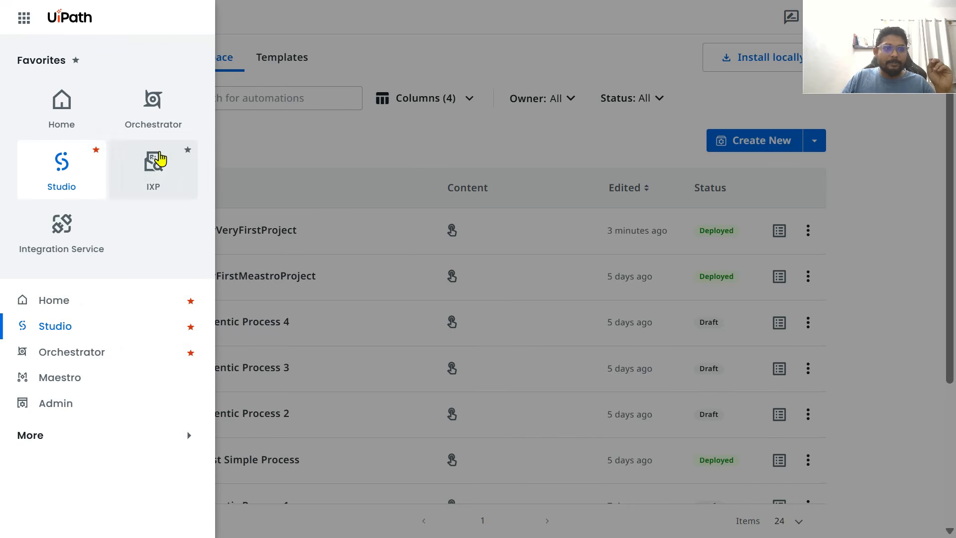
pyautogui.click(81, 384)
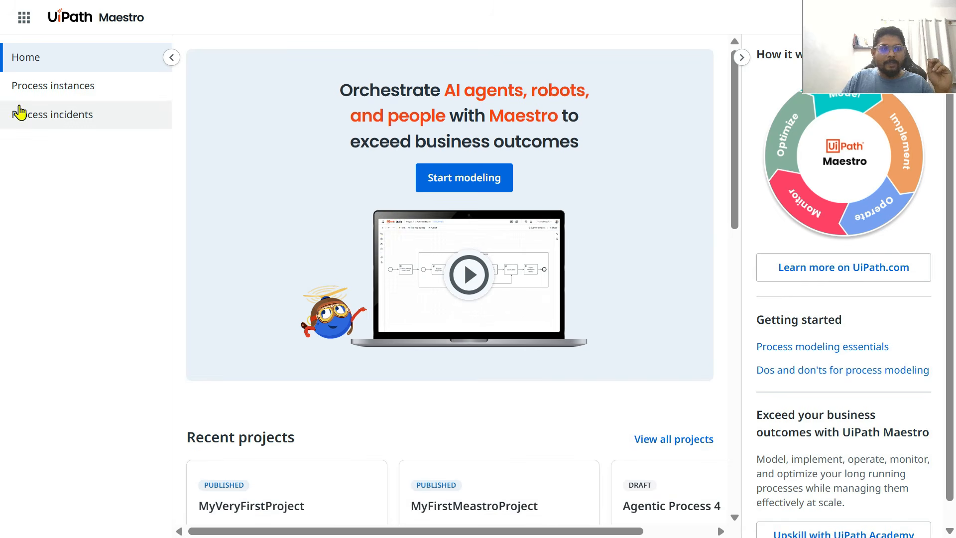
pyautogui.click(58, 92)
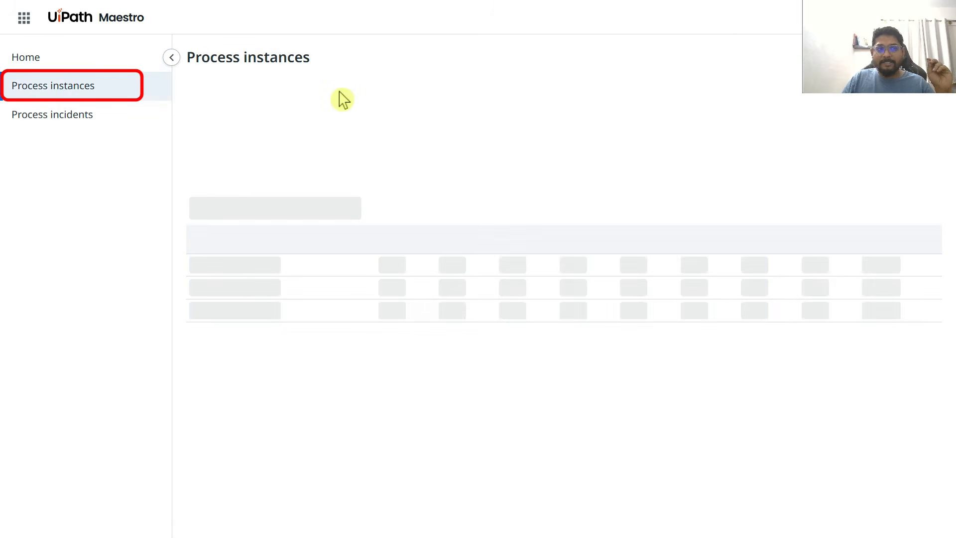
pyautogui.scroll(-2, 440, 279)
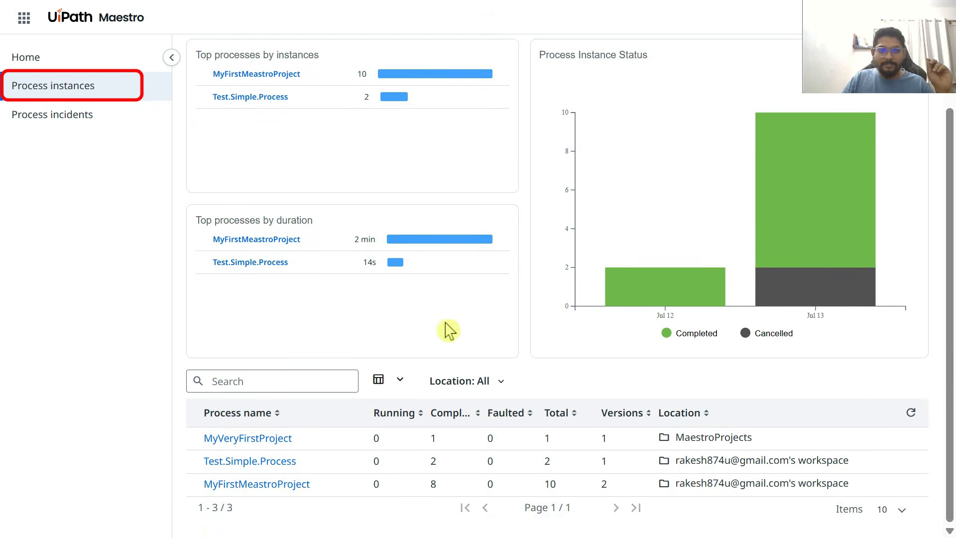
pyautogui.click(248, 438)
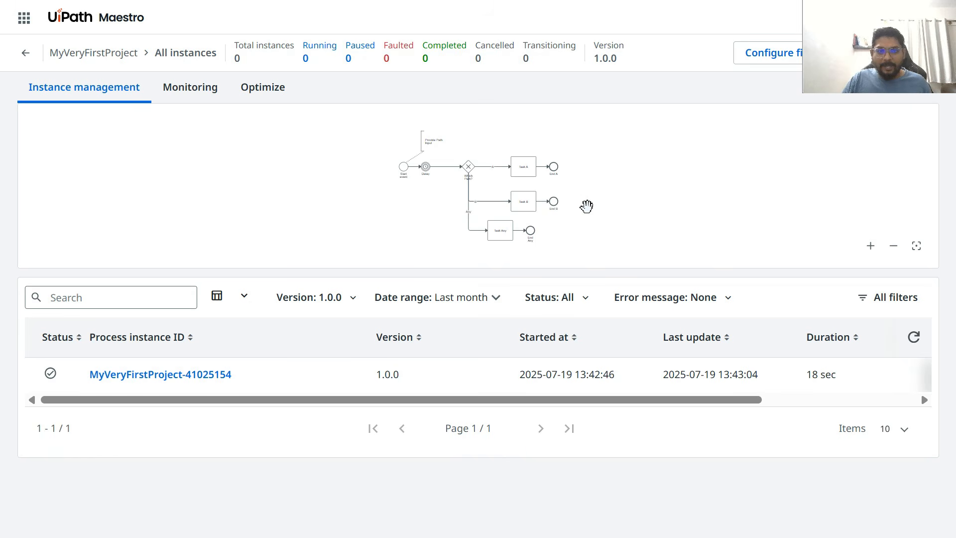
# Reload the MyVeryFirstProject instances page in Maestro and examine the diagram for the path the run took
pyautogui.scroll(2, 587, 206)
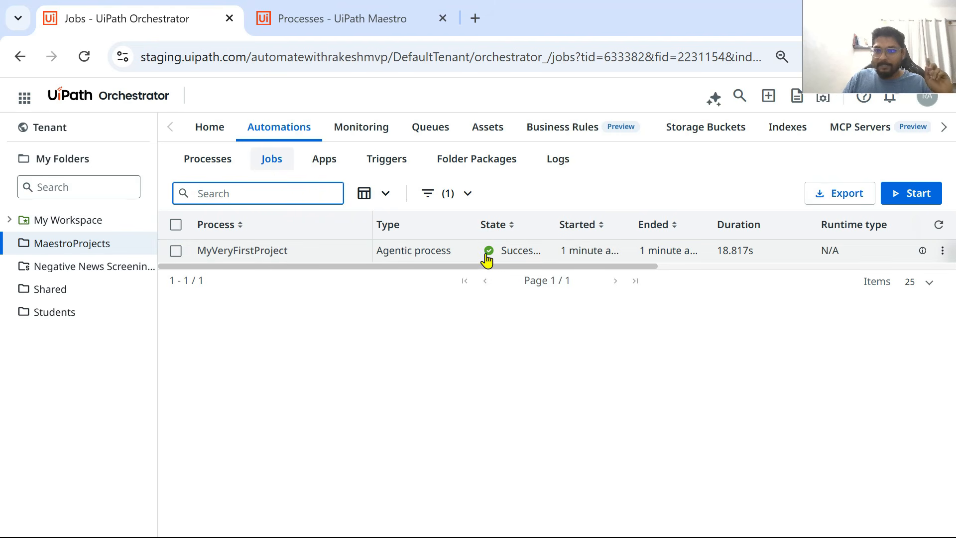
pyautogui.click(354, 27)
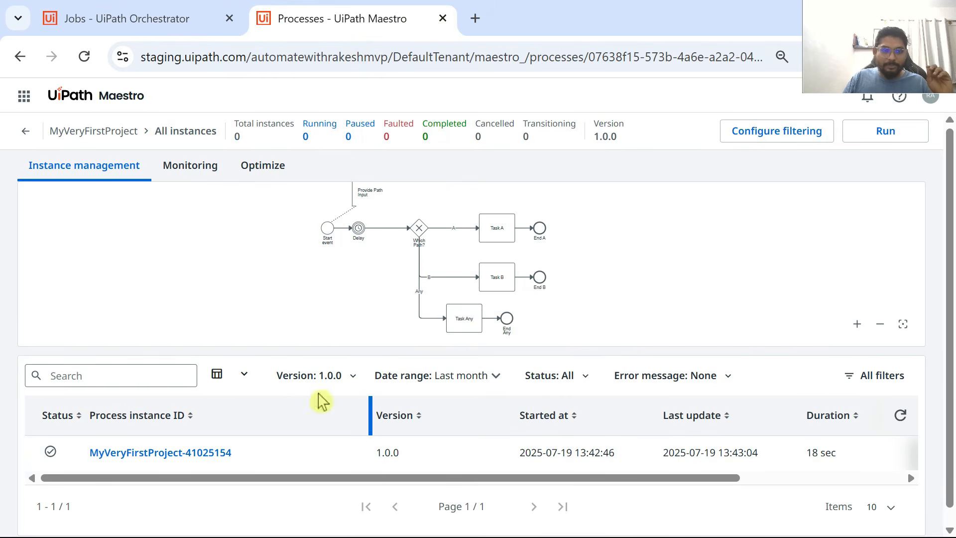
pyautogui.click(84, 56)
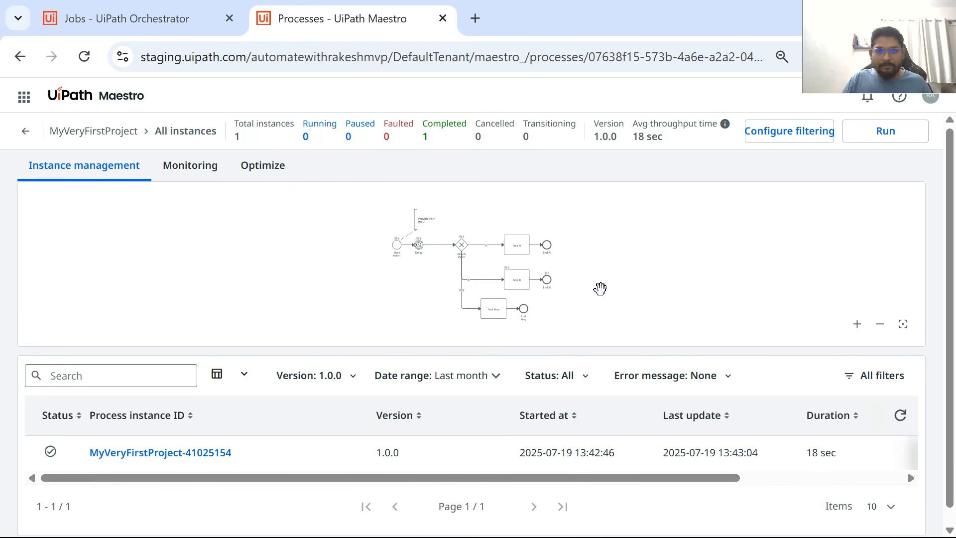
pyautogui.scroll(5, 600, 288)
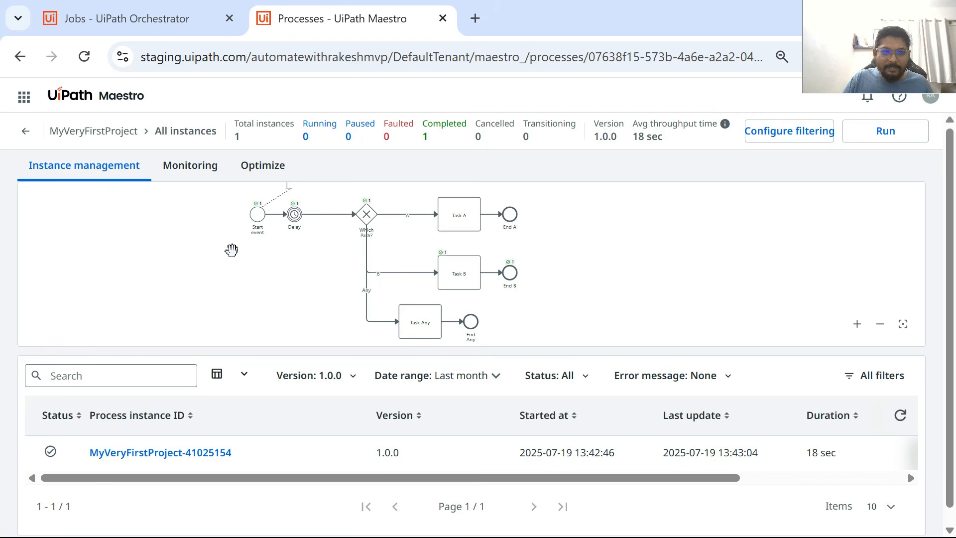
pyautogui.moveTo(232, 250); pyautogui.dragTo(266, 274)
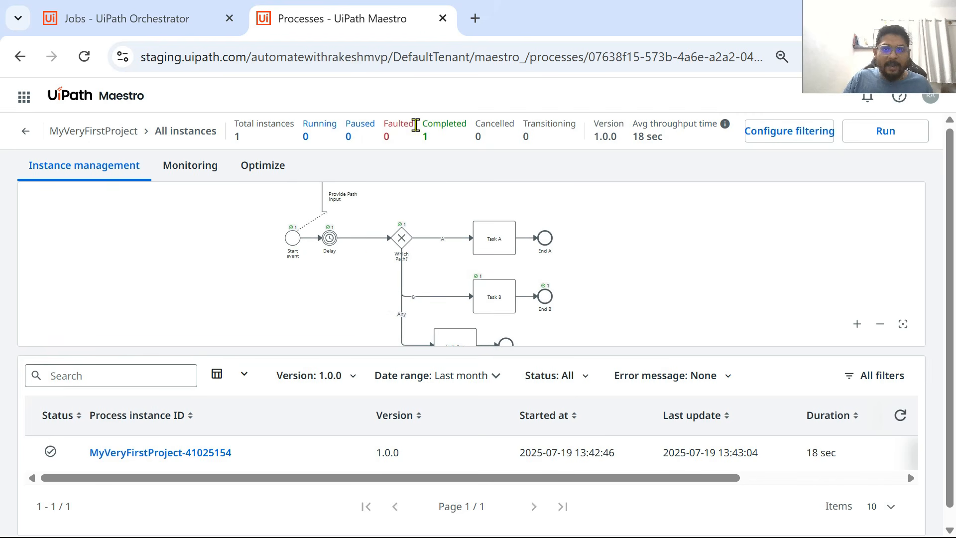
pyautogui.scroll(2, 371, 259)
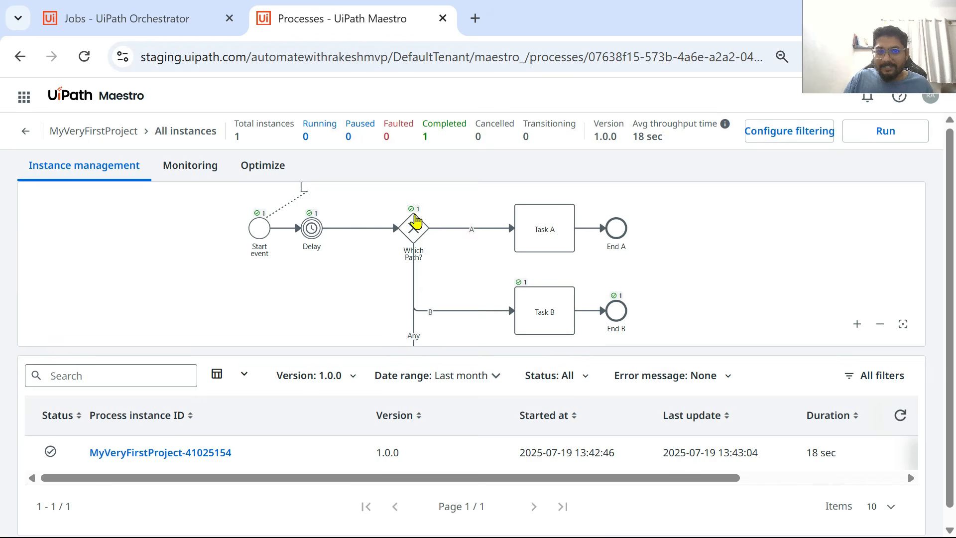
# Examine the execution markers on the Which Path? gateway and the Task B branch in the process diagram
pyautogui.moveTo(412, 218)
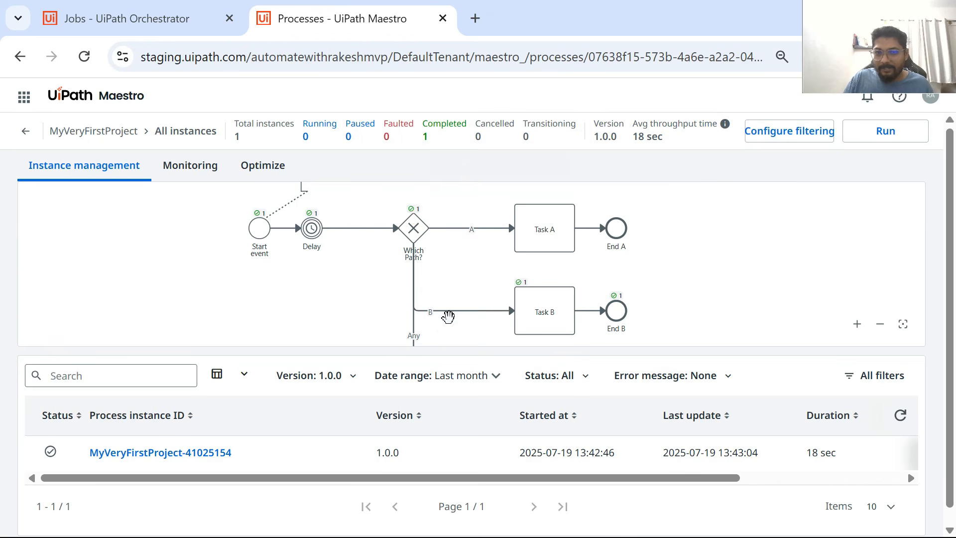
pyautogui.moveTo(519, 293)
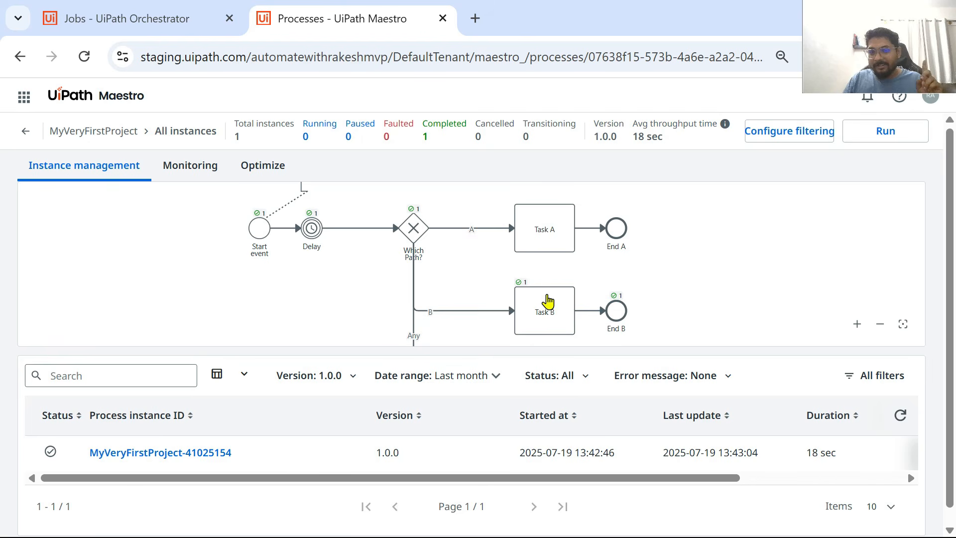
pyautogui.scroll(-1, 548, 302)
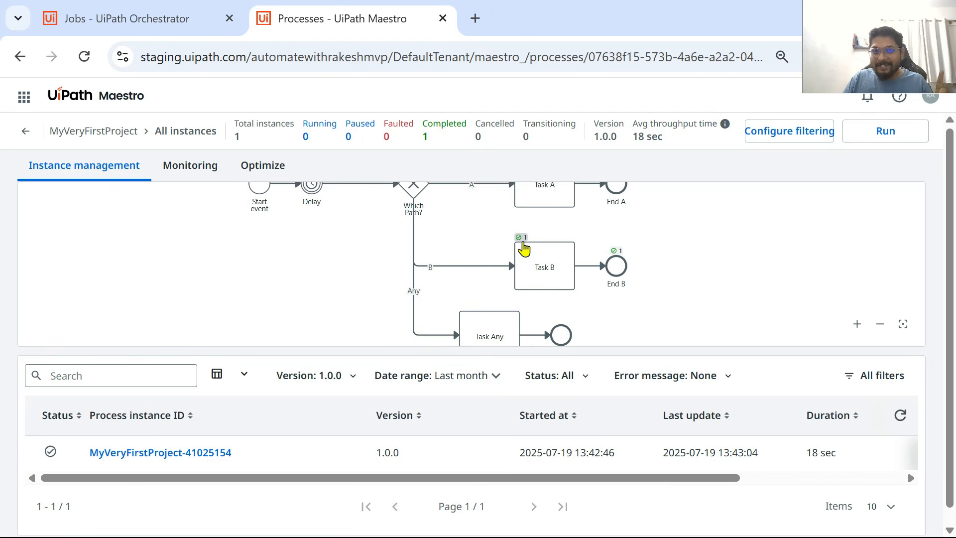
pyautogui.scroll(1, 638, 268)
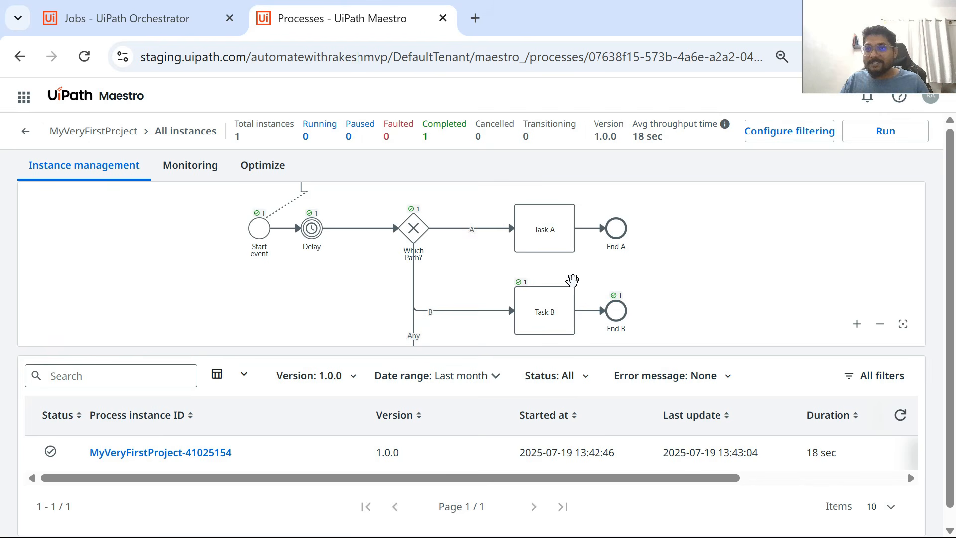
# Switch to Orchestrator and start a MyVeryFirstProject job with path set to A and the account set to Run As Myself (Personal automation)
pyautogui.click(92, 16)
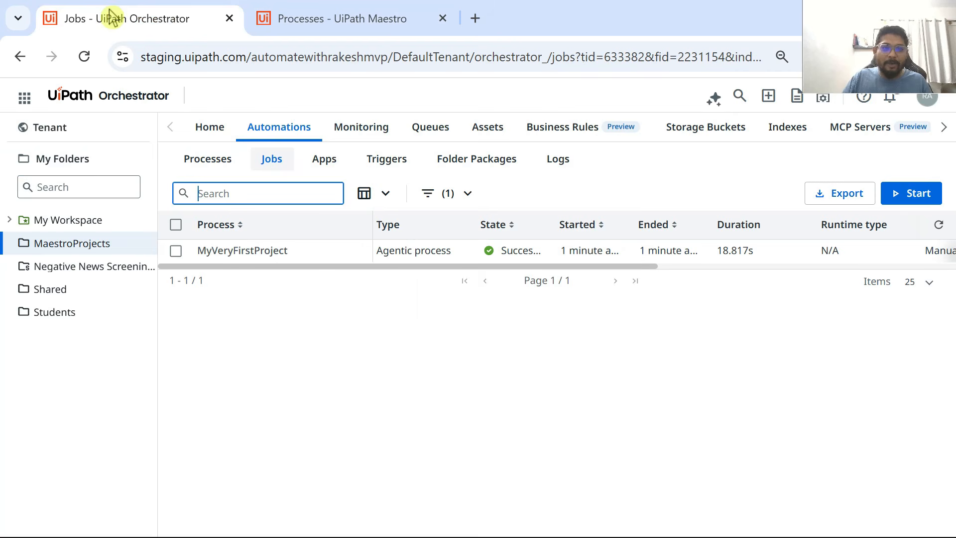
pyautogui.click(234, 161)
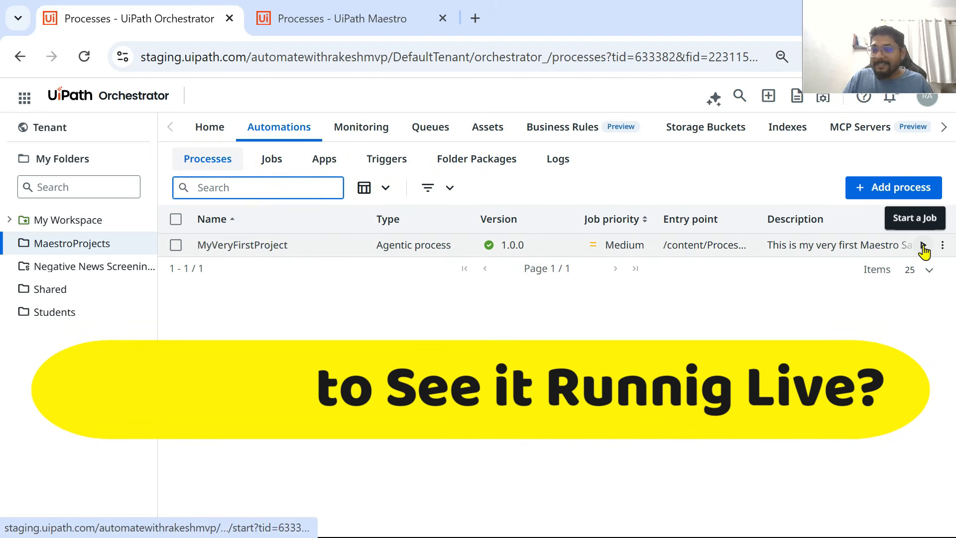
pyautogui.click(924, 245)
pyautogui.doubleClick(539, 429)
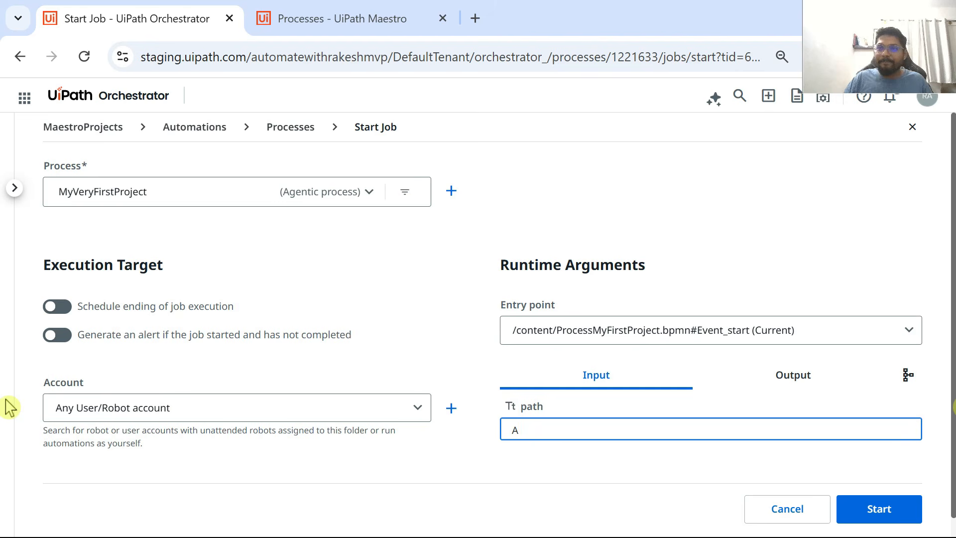
pyautogui.write('A')
pyautogui.click(886, 508)
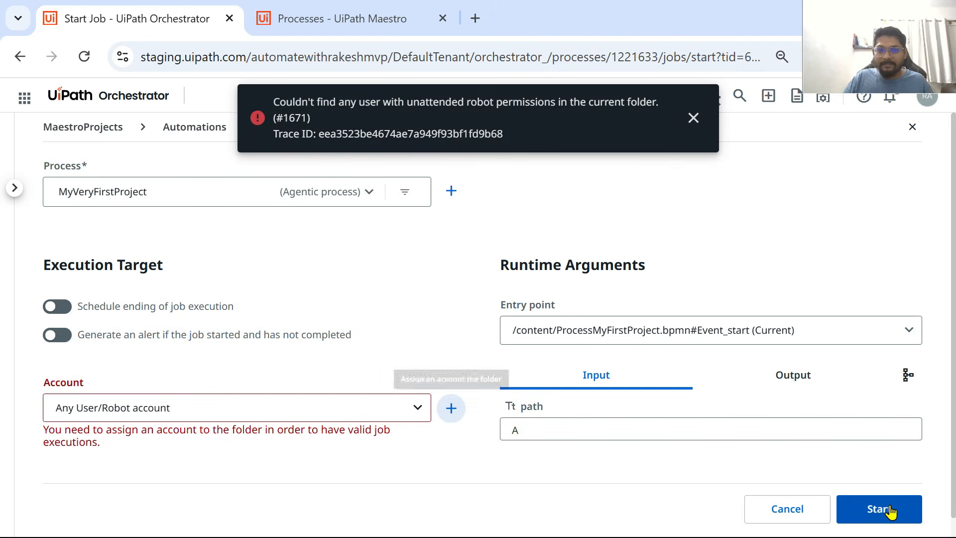
pyautogui.click(401, 415)
pyautogui.click(112, 434)
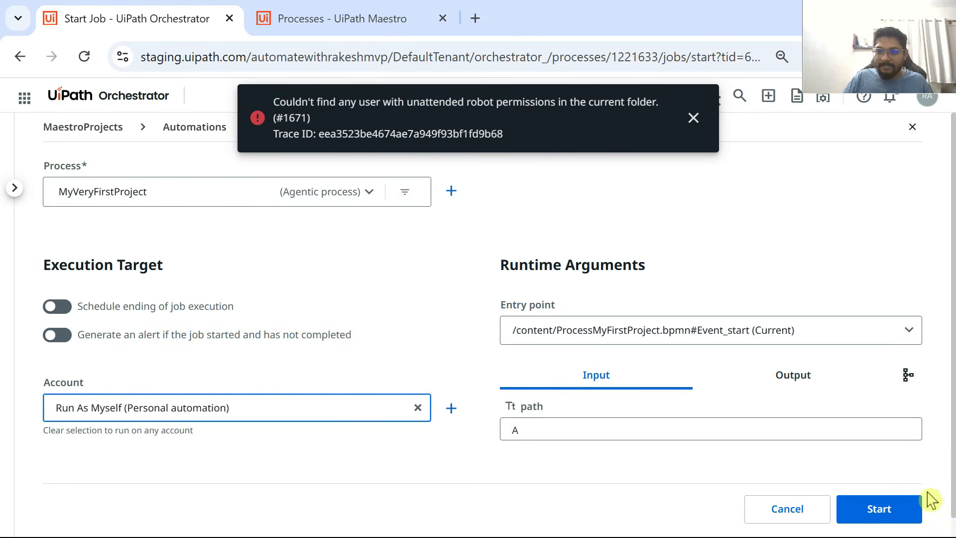
pyautogui.click(874, 507)
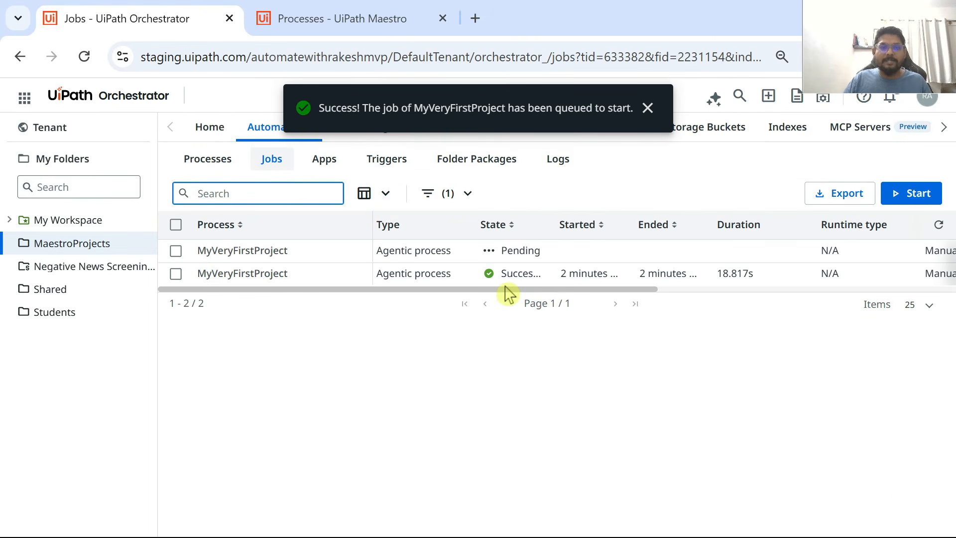
# Refresh the MyVeryFirstProject instances in UiPath Maestro, check the job state in Orchestrator, and look over the reloaded diagram and instance list
pyautogui.click(344, 20)
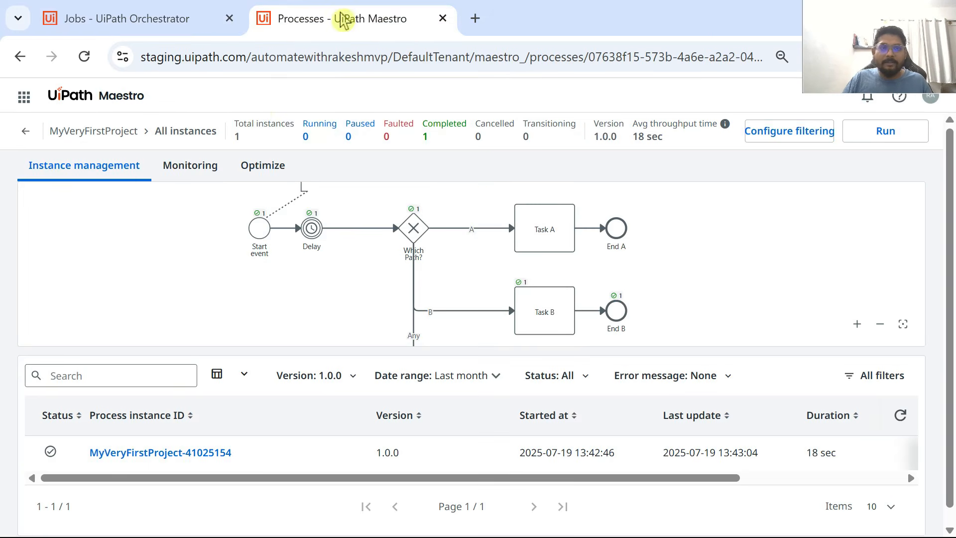
pyautogui.click(85, 56)
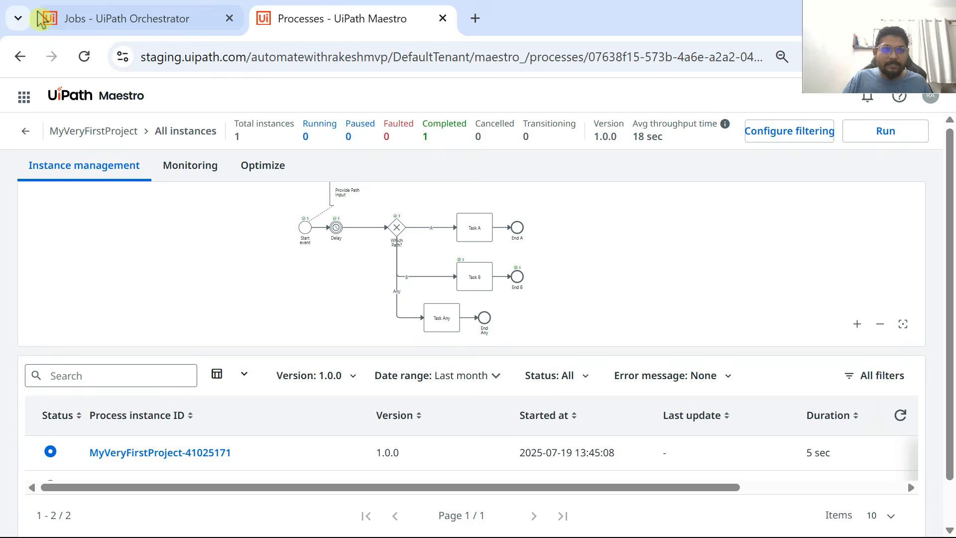
pyautogui.click(154, 22)
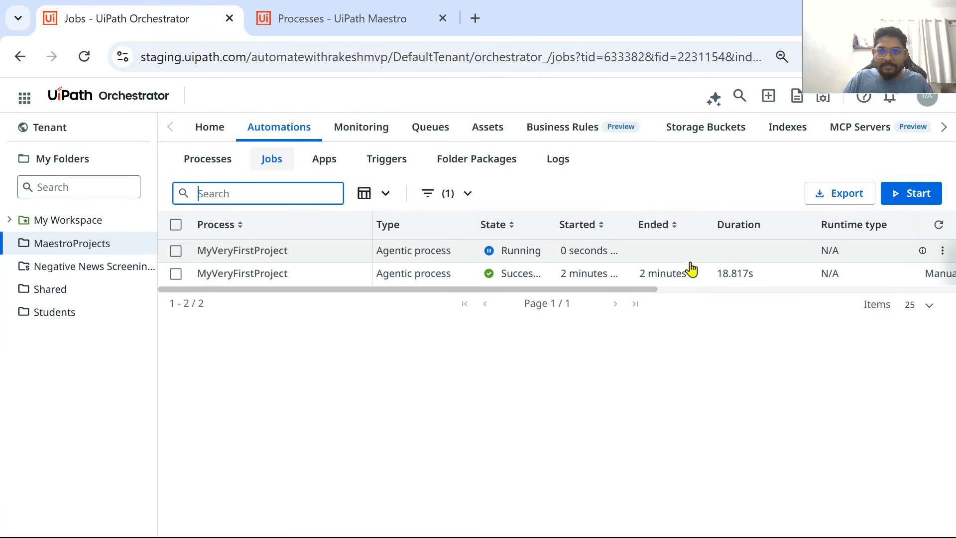
pyautogui.click(342, 19)
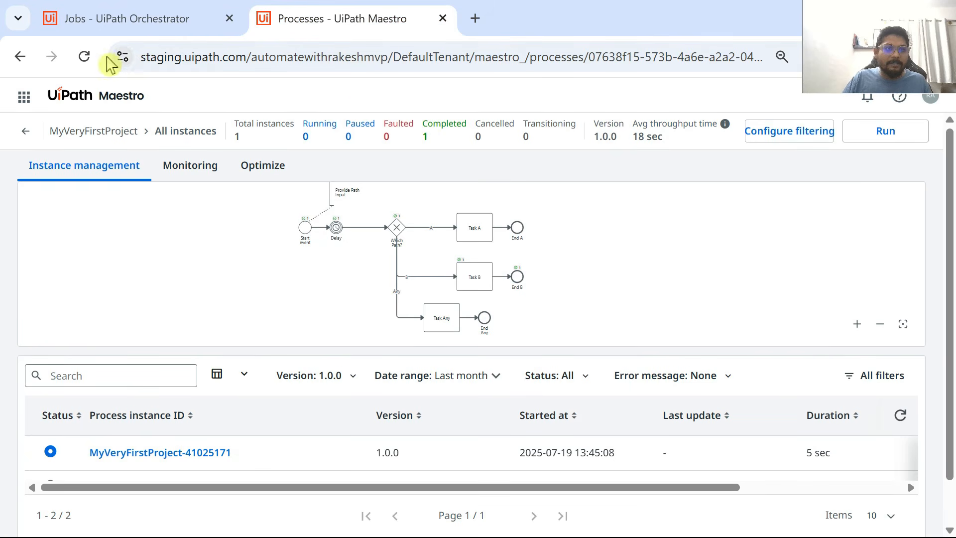
pyautogui.click(83, 56)
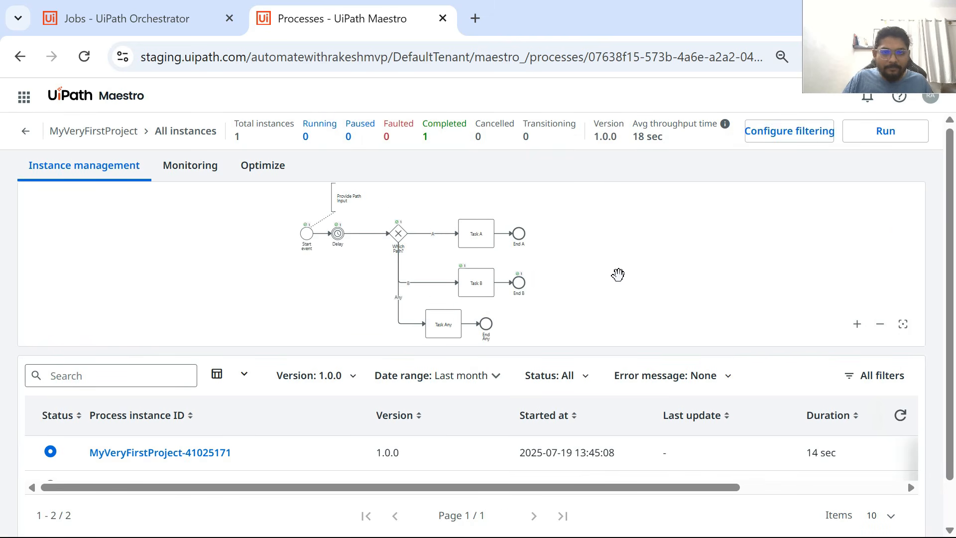
pyautogui.scroll(1, 575, 264)
pyautogui.moveTo(574, 271); pyautogui.dragTo(646, 278)
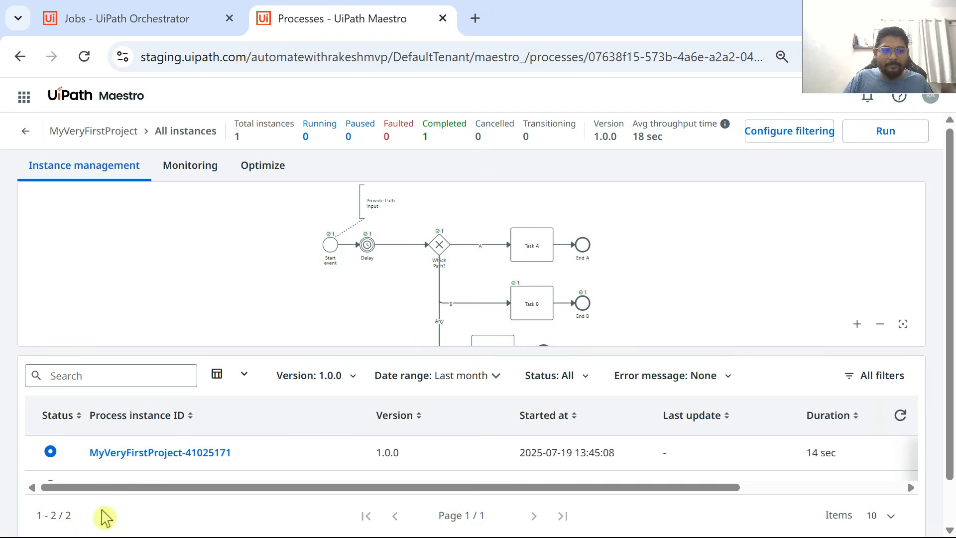
pyautogui.scroll(-1, 499, 461)
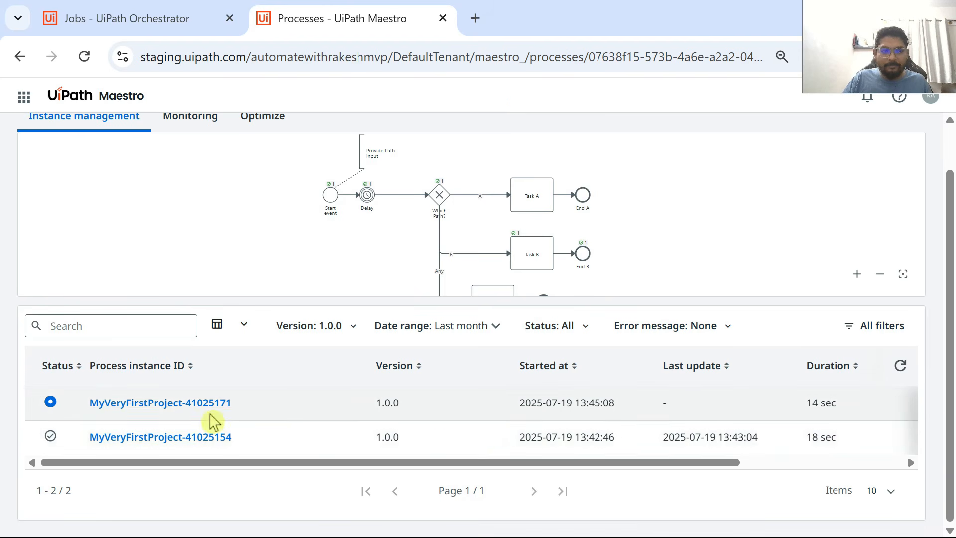
# Open the newest MyVeryFirstProject instance, enlarge its diagram area and examine the path it took
pyautogui.click(186, 409)
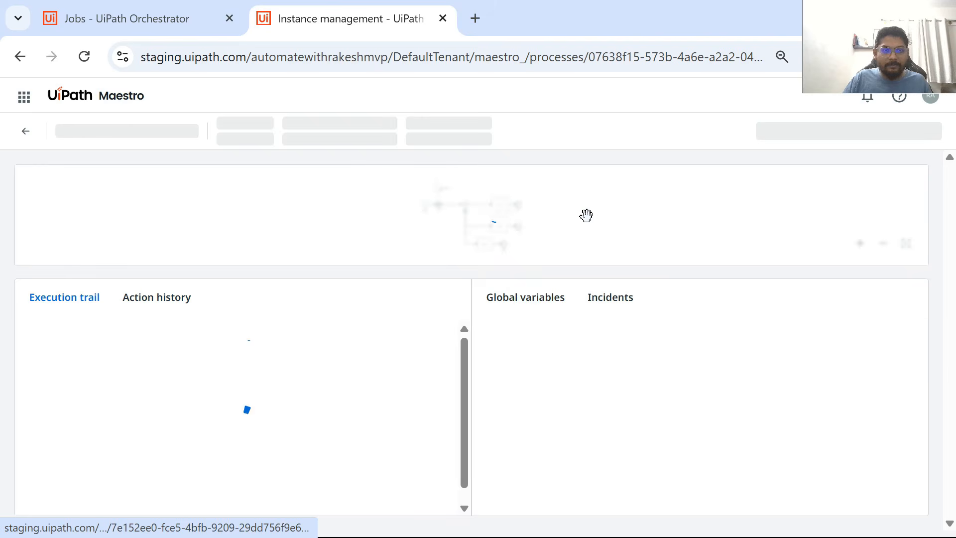
pyautogui.scroll(3, 572, 232)
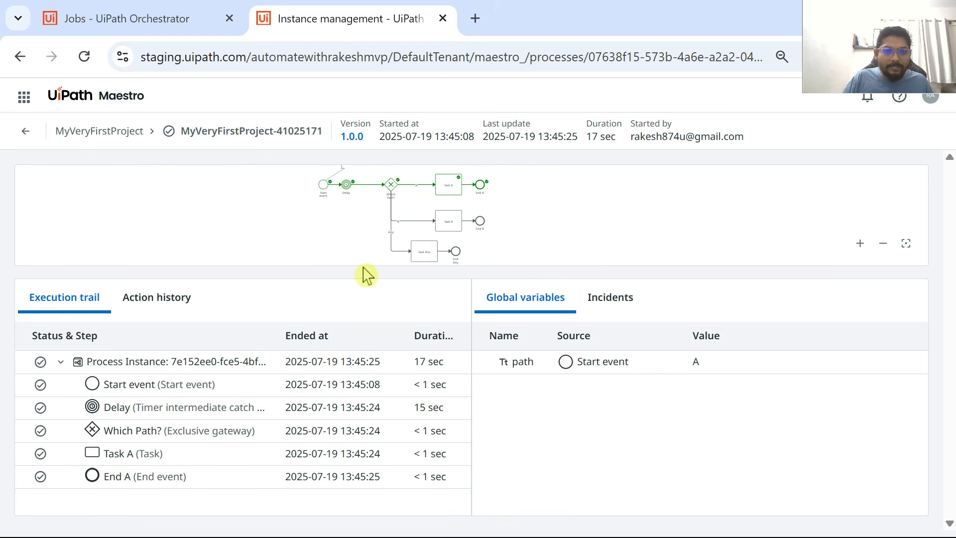
pyautogui.moveTo(363, 273); pyautogui.dragTo(352, 316)
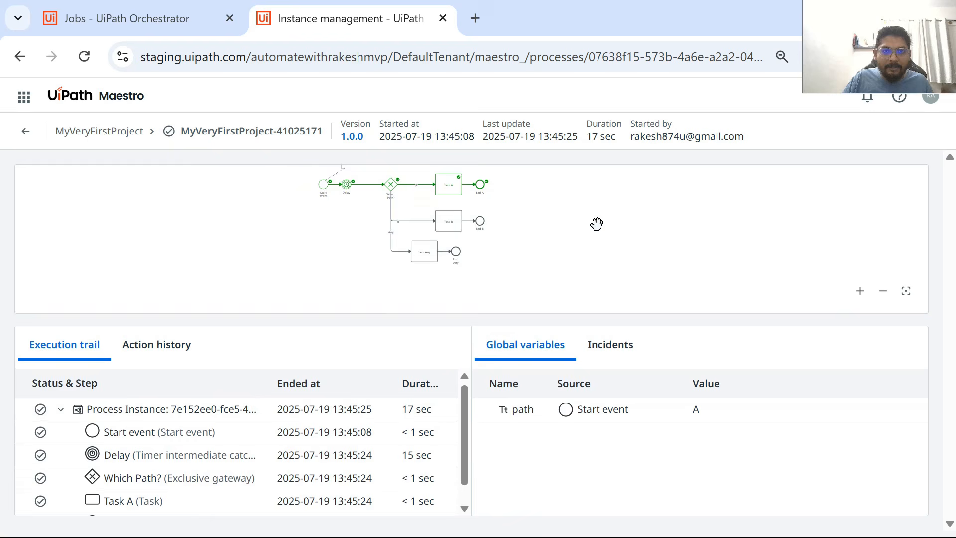
pyautogui.scroll(2, 597, 224)
pyautogui.moveTo(504, 235); pyautogui.dragTo(582, 283)
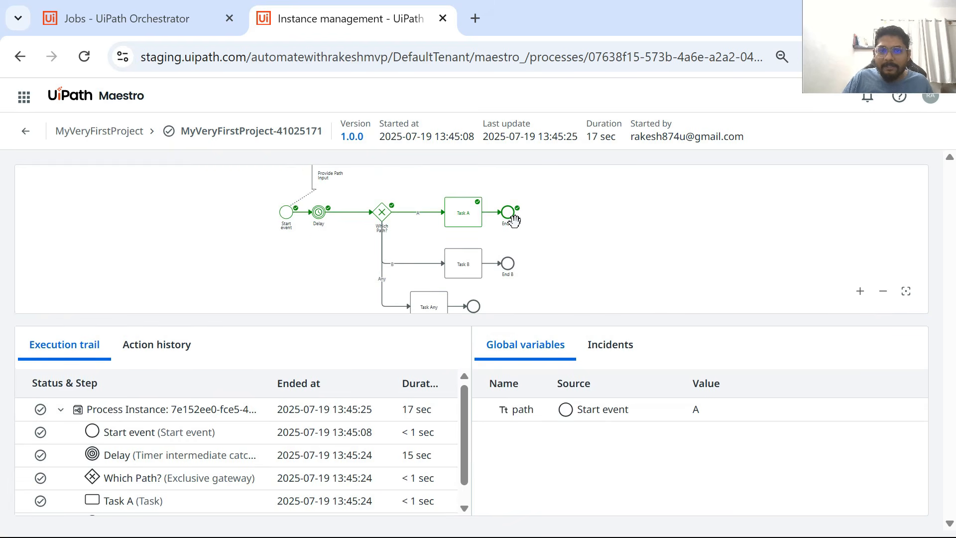
# Switch to Orchestrator and start another MyVeryFirstProject job with path E, running it as Run As Myself (Personal automation)
pyautogui.click(149, 20)
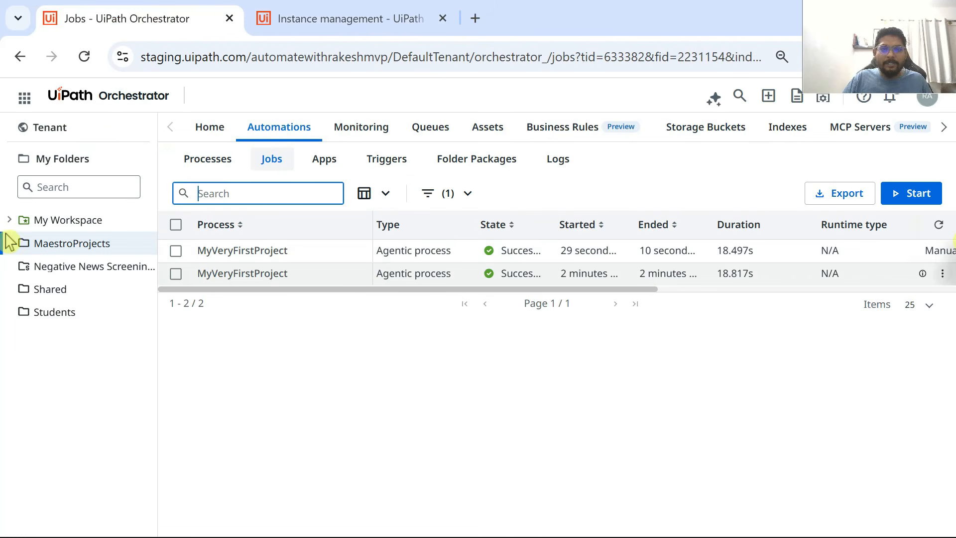
pyautogui.click(207, 159)
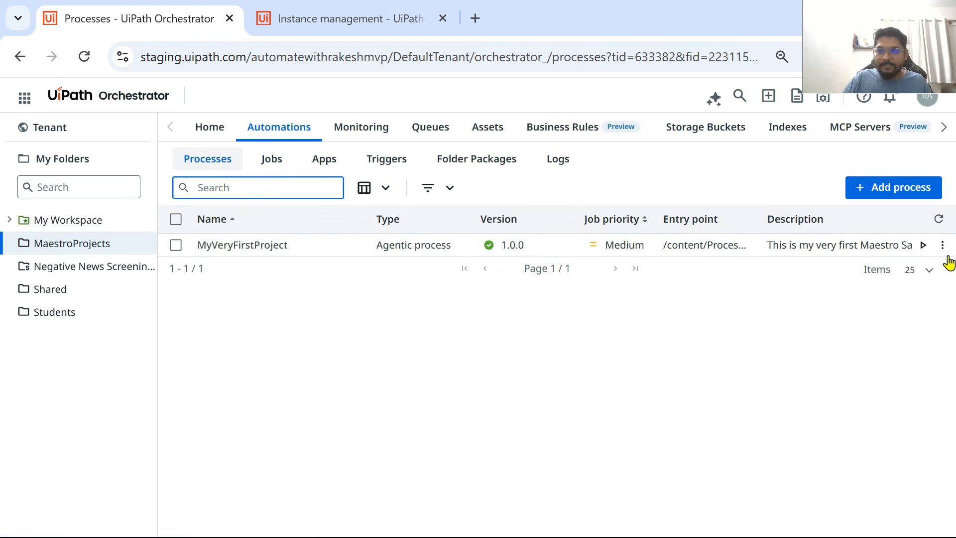
pyautogui.click(923, 245)
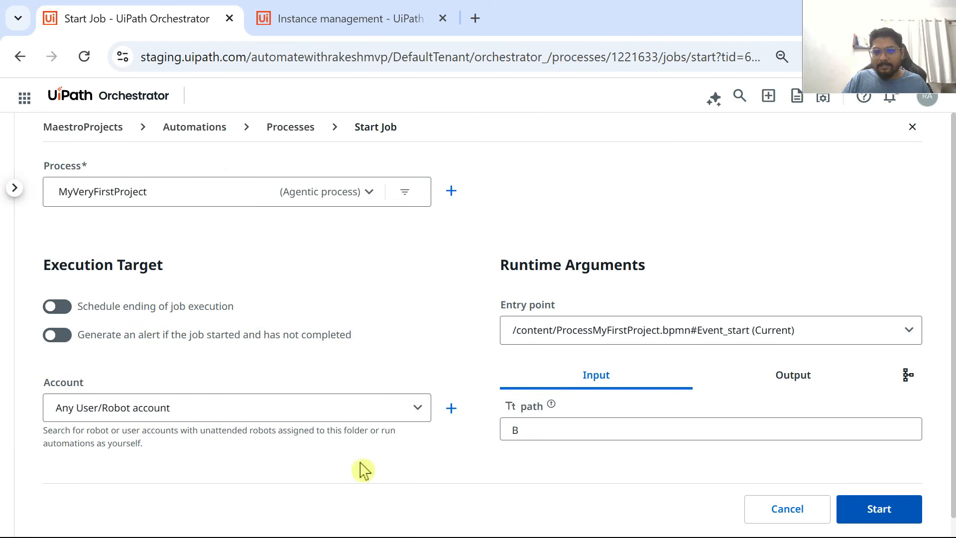
pyautogui.moveTo(540, 429); pyautogui.dragTo(894, 429)
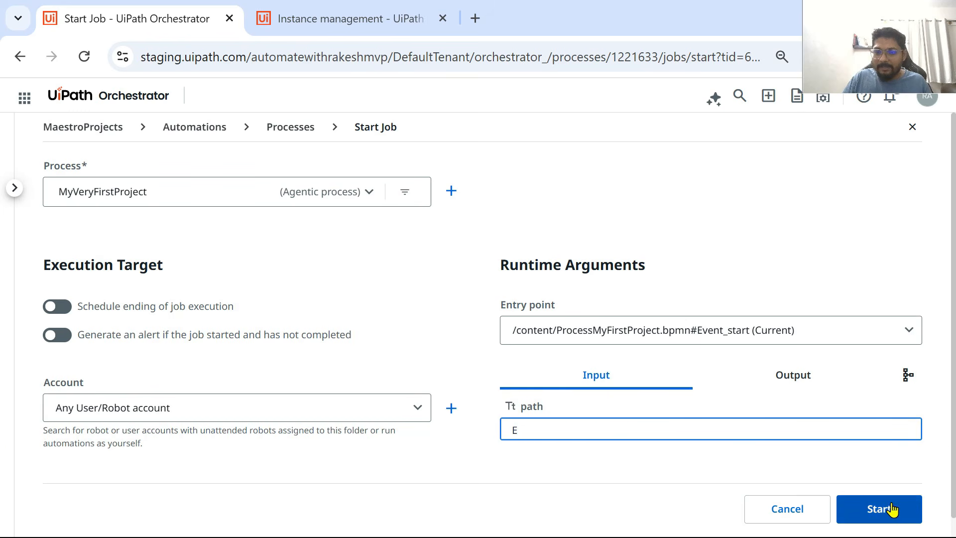
pyautogui.click(889, 519)
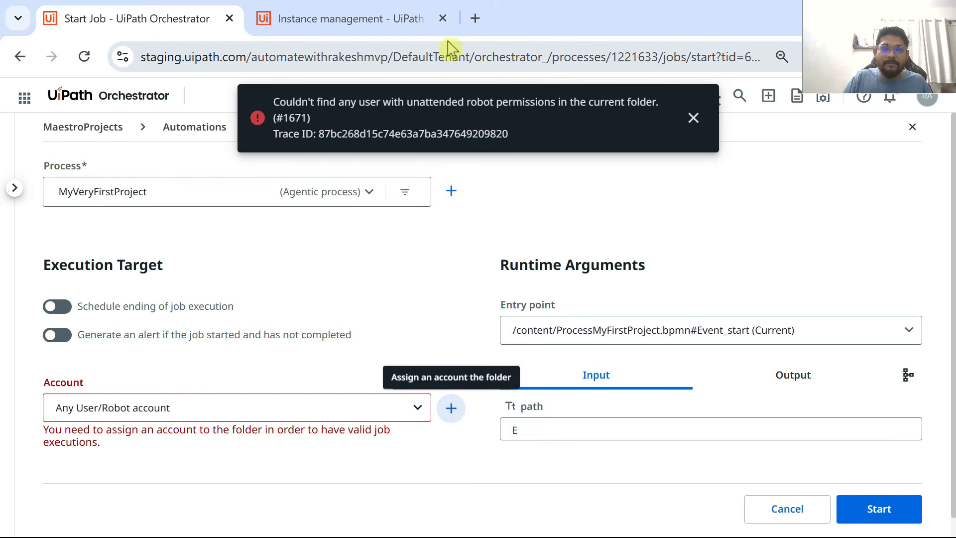
pyautogui.click(391, 412)
pyautogui.click(118, 433)
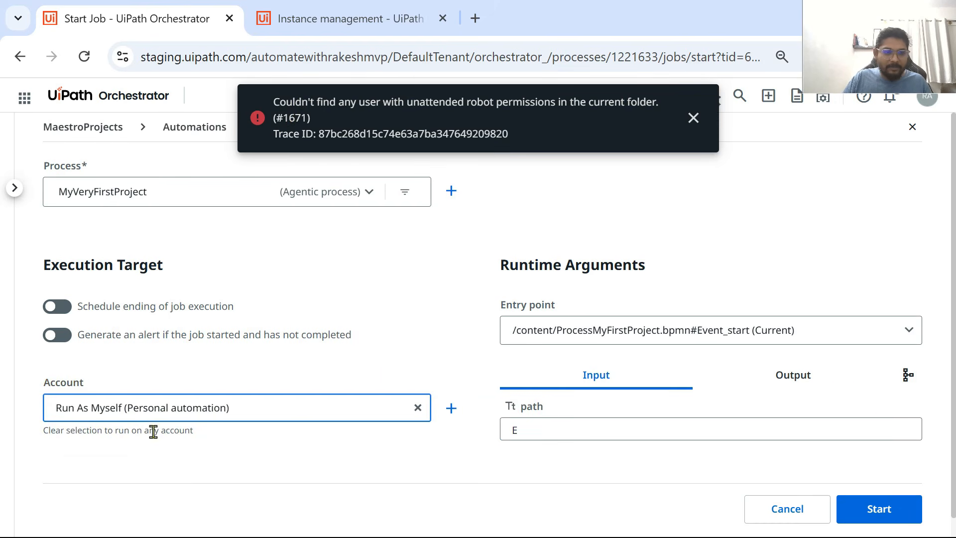
pyautogui.click(862, 513)
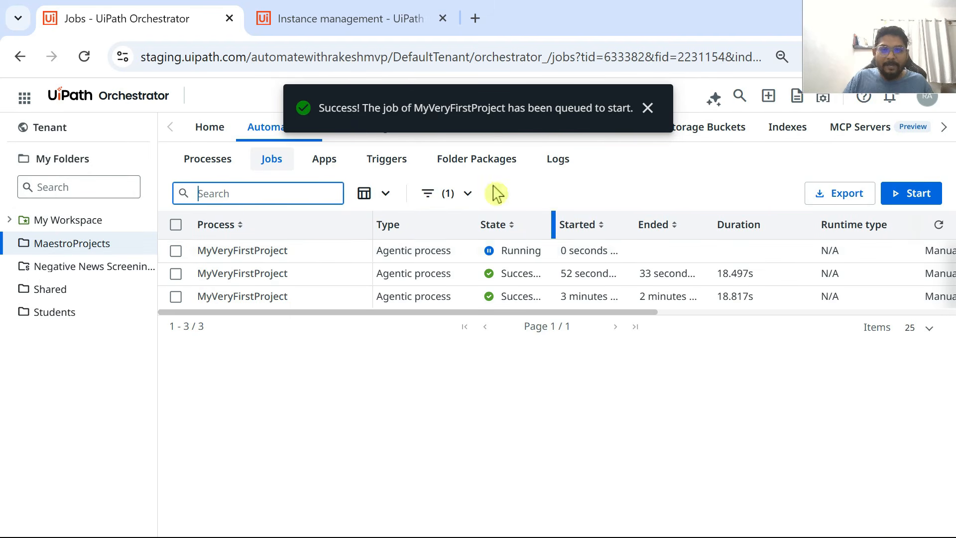
# Switch to UiPath Maestro, return to the instance list, open the newest MyVeryFirstProject instance and examine its diagram and execution trail
pyautogui.click(374, 20)
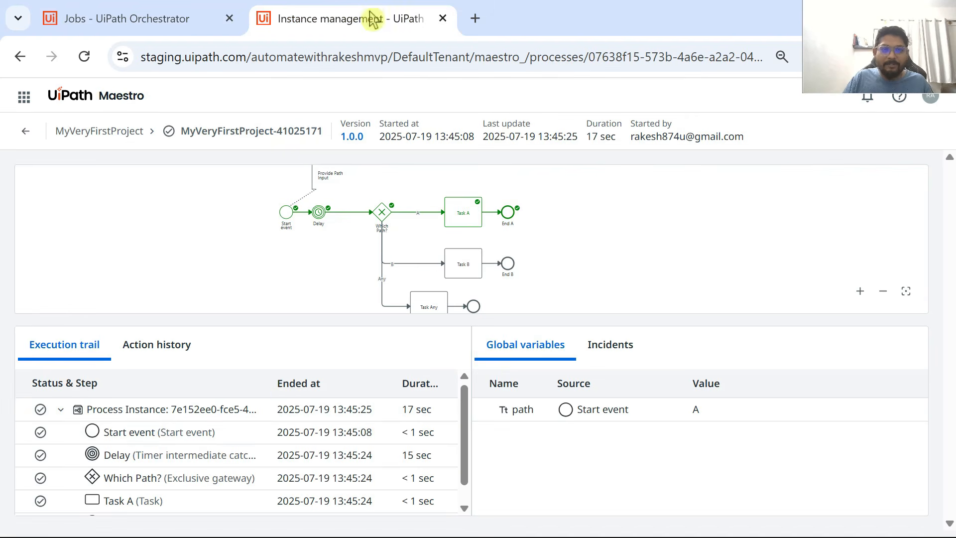
pyautogui.click(84, 56)
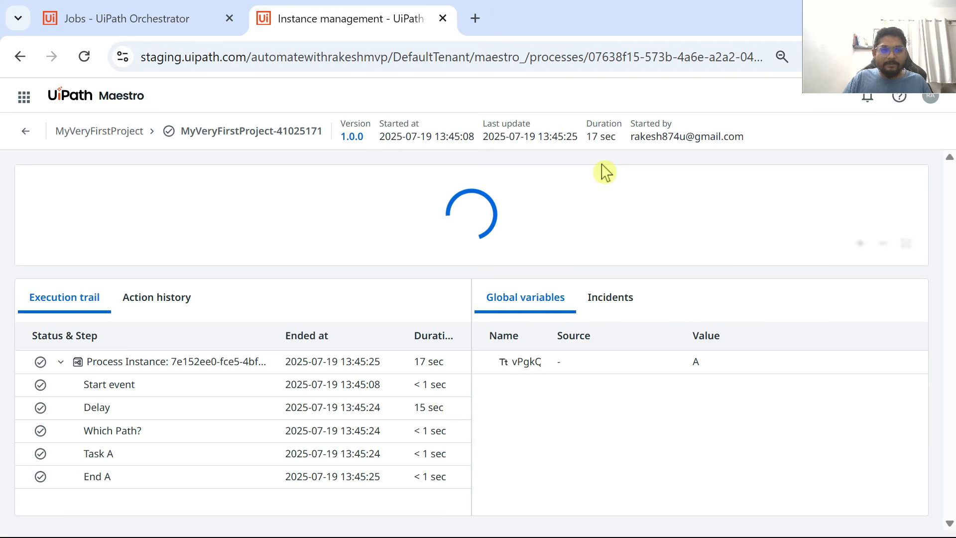
pyautogui.click(26, 132)
pyautogui.scroll(-2, 155, 398)
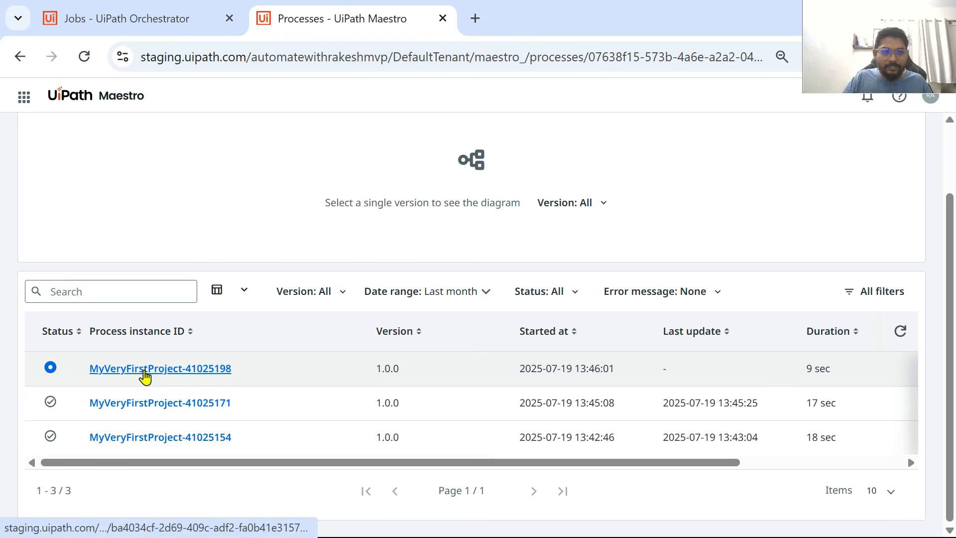
pyautogui.click(142, 369)
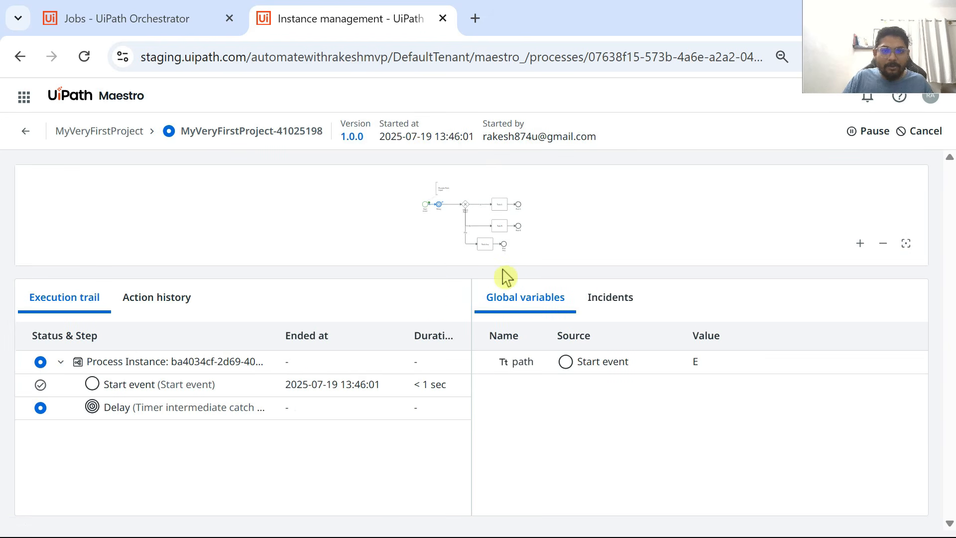
pyautogui.hotkey('ctrl', '+')
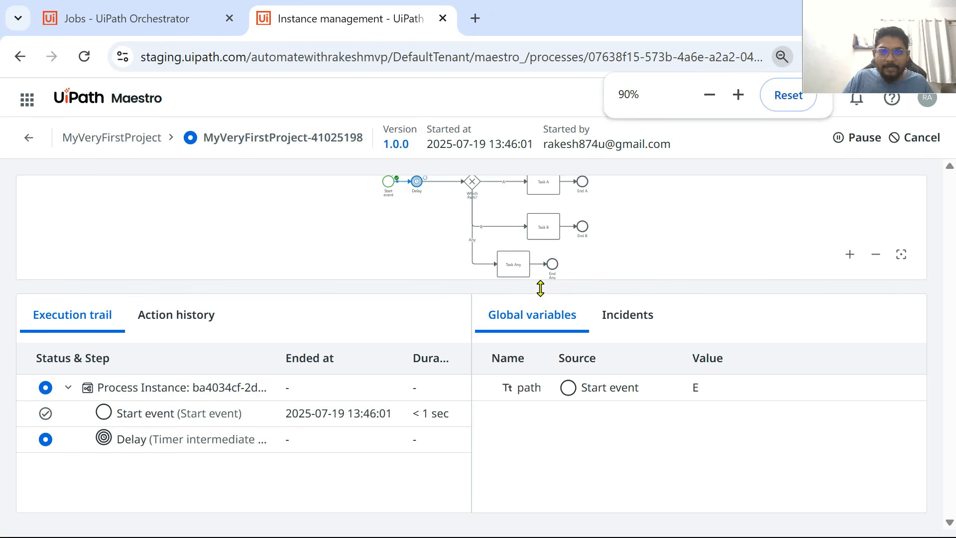
pyautogui.scroll(1, 570, 264)
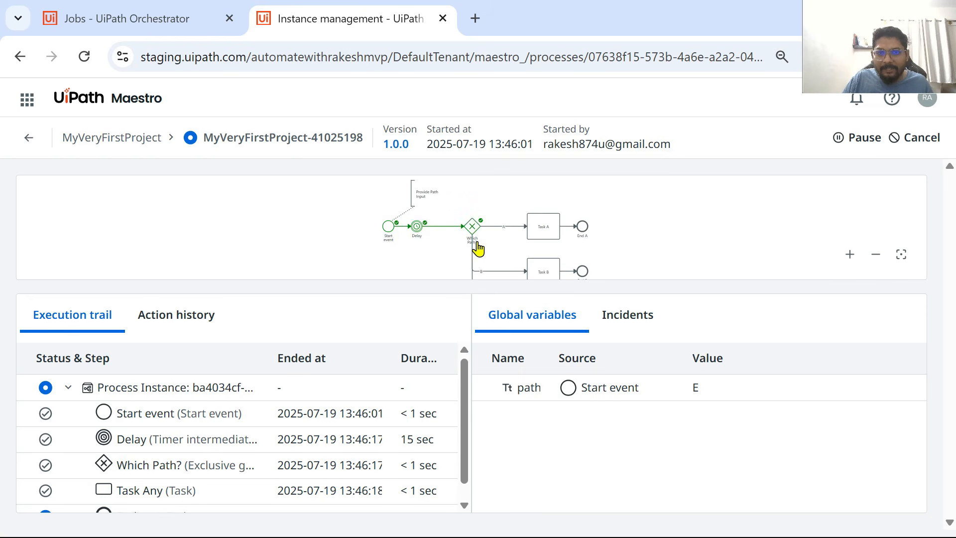
pyautogui.scroll(-1, 517, 234)
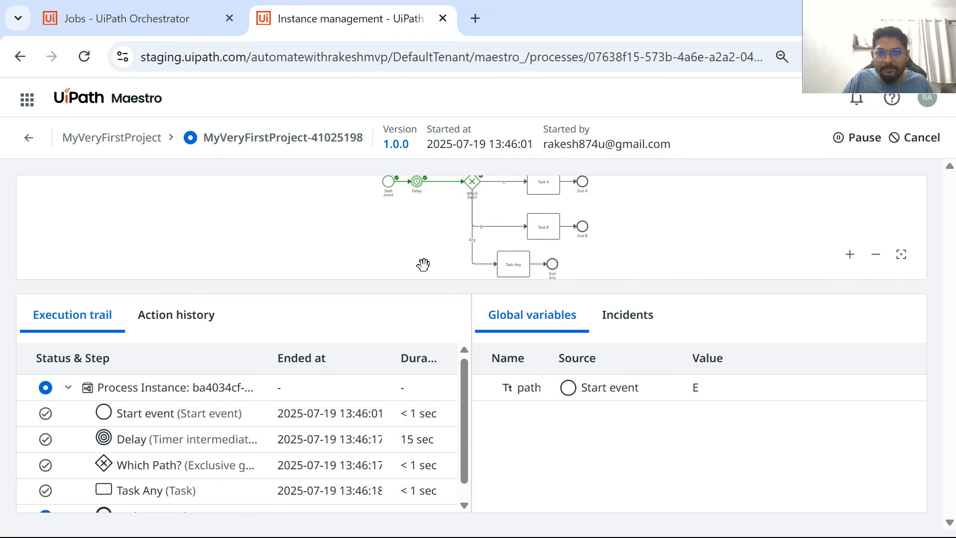
# Examine the Task Any branch in the diagram of the open MyVeryFirstProject instance
pyautogui.scroll(1, 423, 265)
pyautogui.scroll(-1, 424, 265)
pyautogui.scroll(1, 645, 254)
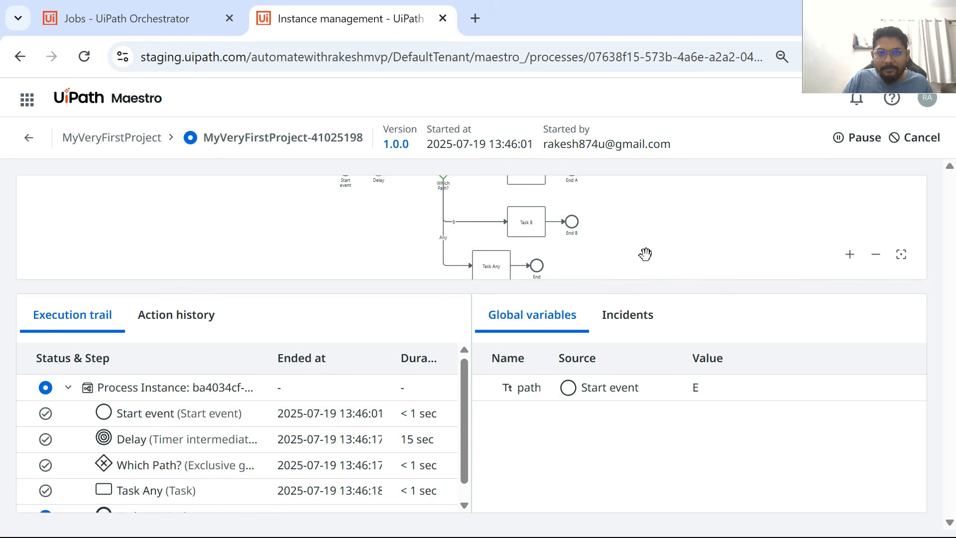
pyautogui.scroll(-1, 518, 271)
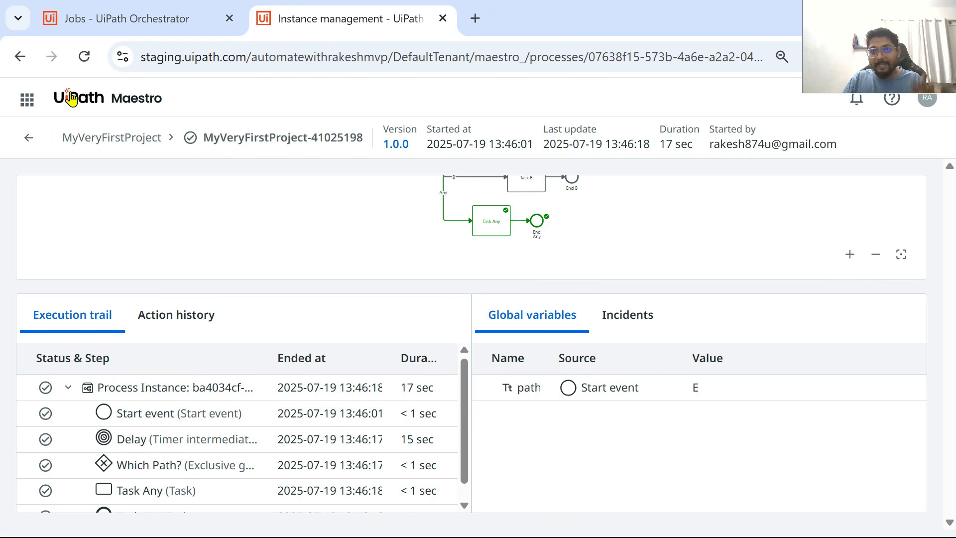
# Return to the Maestro home page and open MyVeryFirstProject from the process instances overview
pyautogui.click(30, 139)
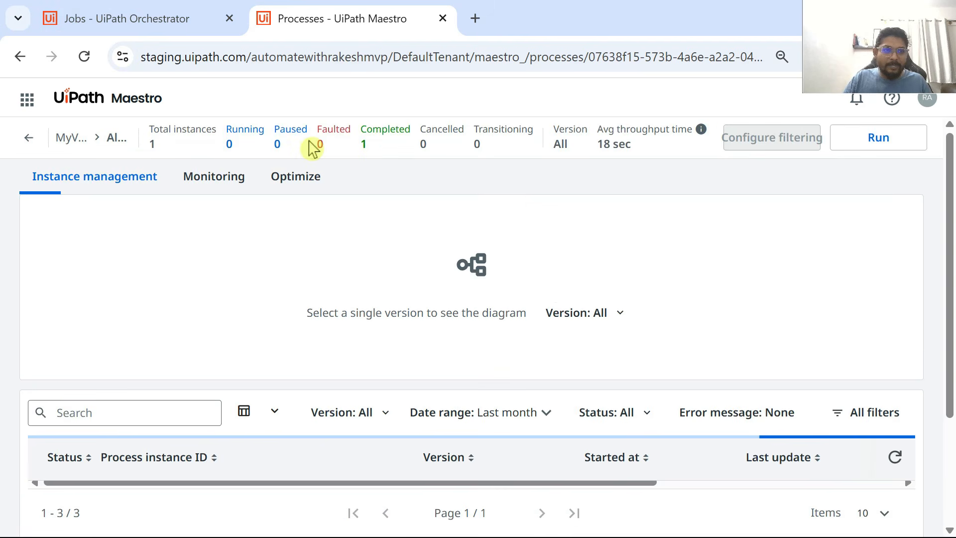
pyautogui.click(136, 104)
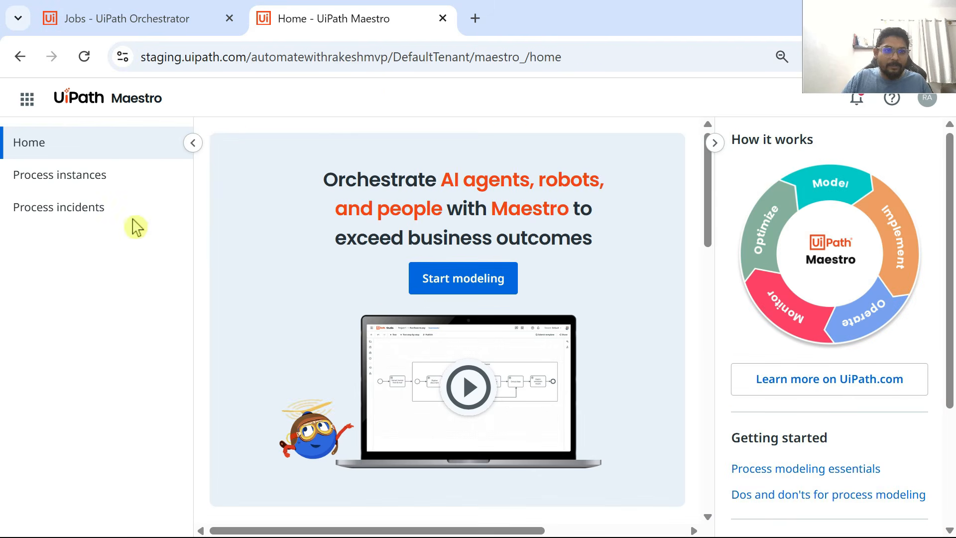
pyautogui.click(97, 191)
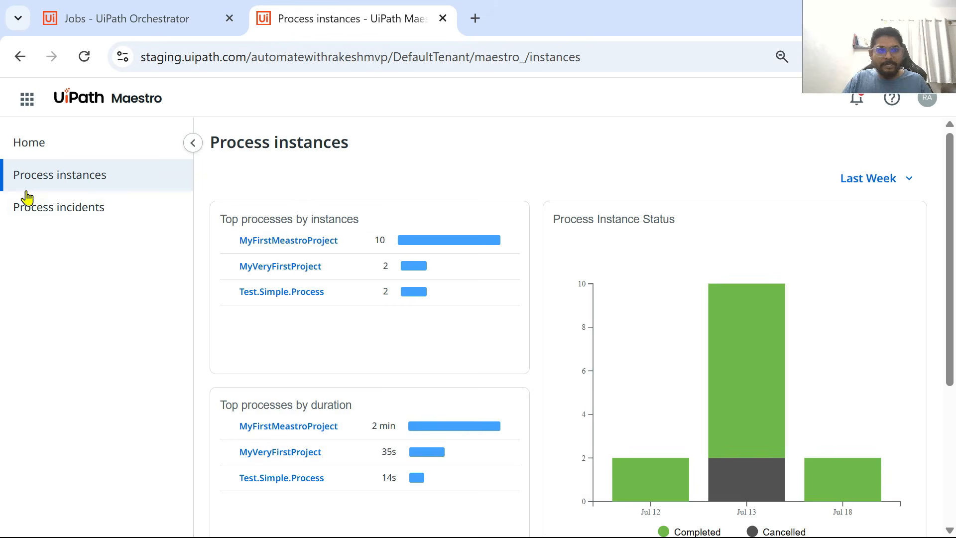
pyautogui.scroll(-5, 461, 232)
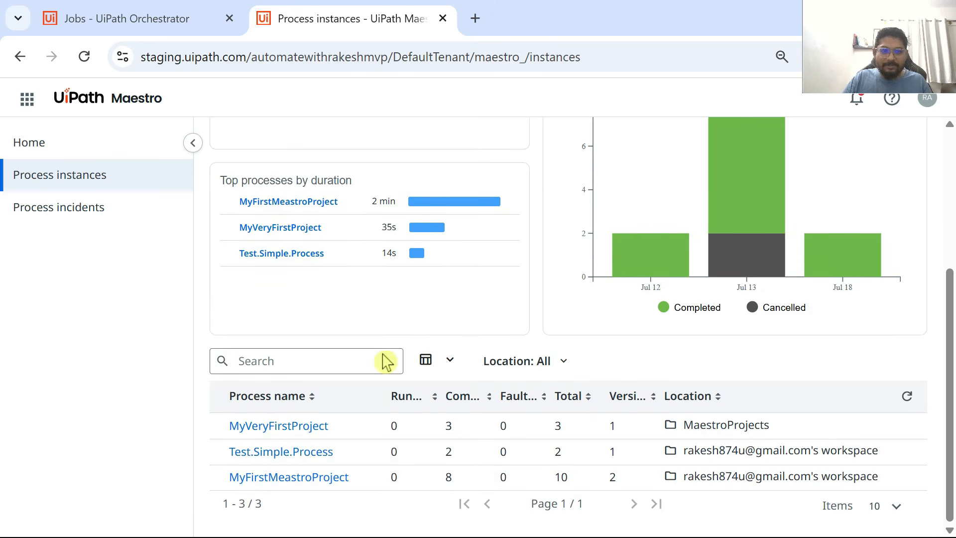
pyautogui.click(303, 427)
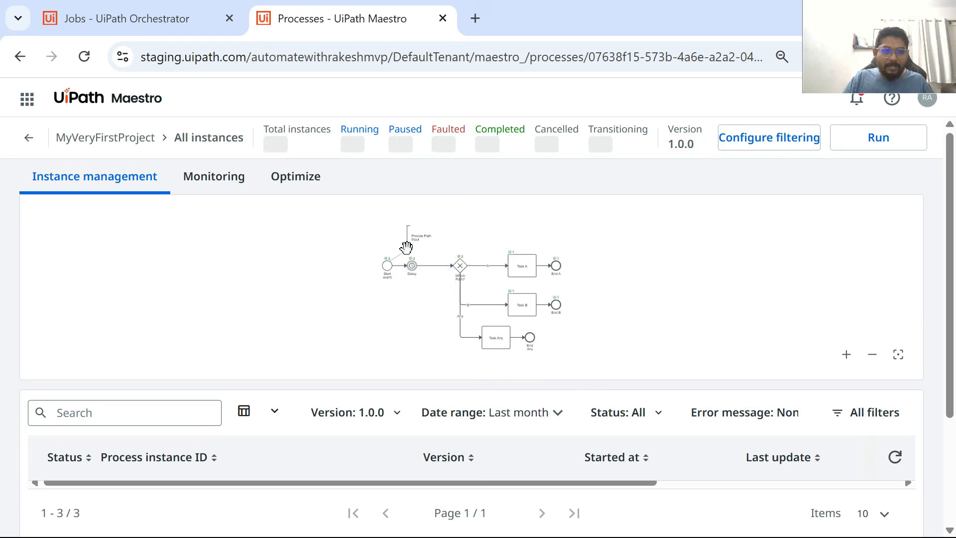
# Look over the monitoring view of MyVeryFirstProject and return to its instance management view
pyautogui.click(225, 194)
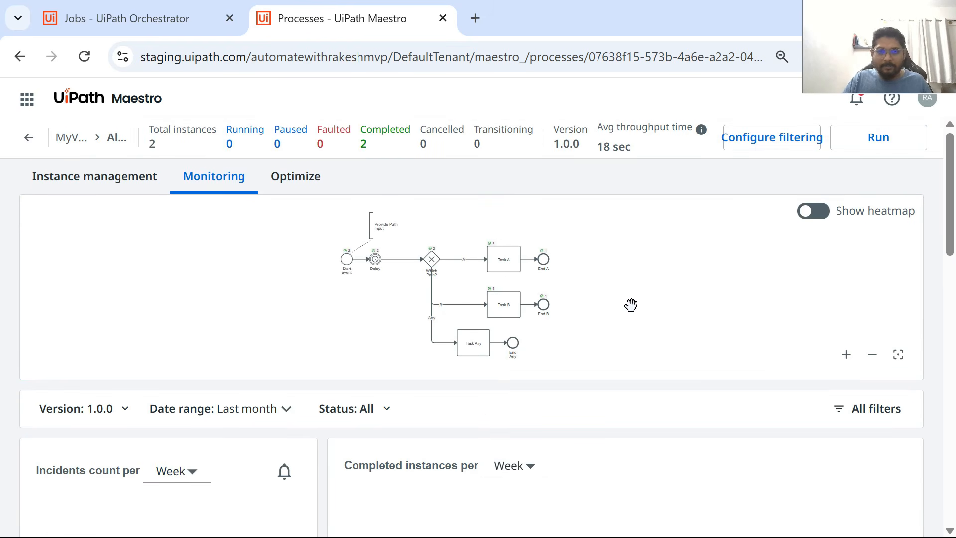
pyautogui.scroll(1, 629, 306)
pyautogui.click(107, 199)
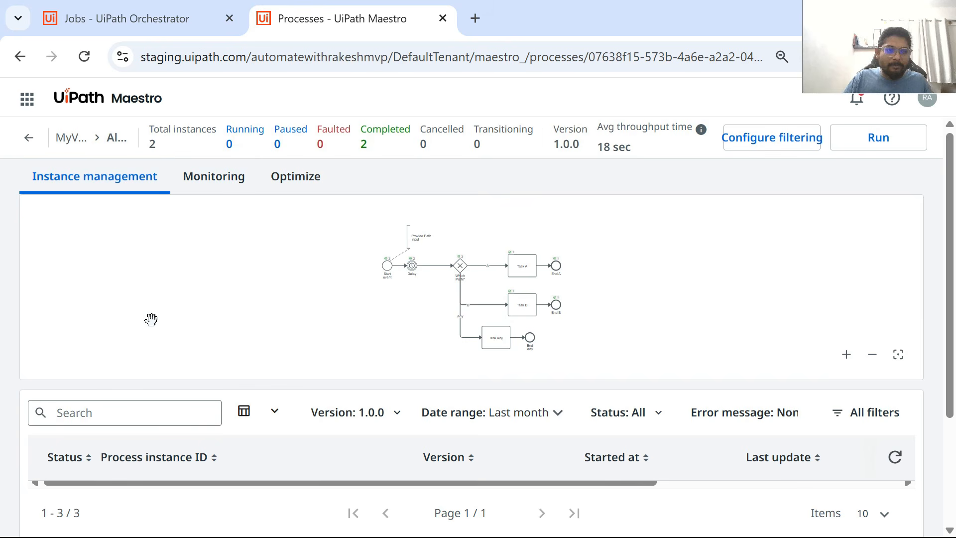
# Switch to Orchestrator and start a MyVeryFirstProject job with path G, running it as Run As Myself (Personal automation)
pyautogui.click(128, 23)
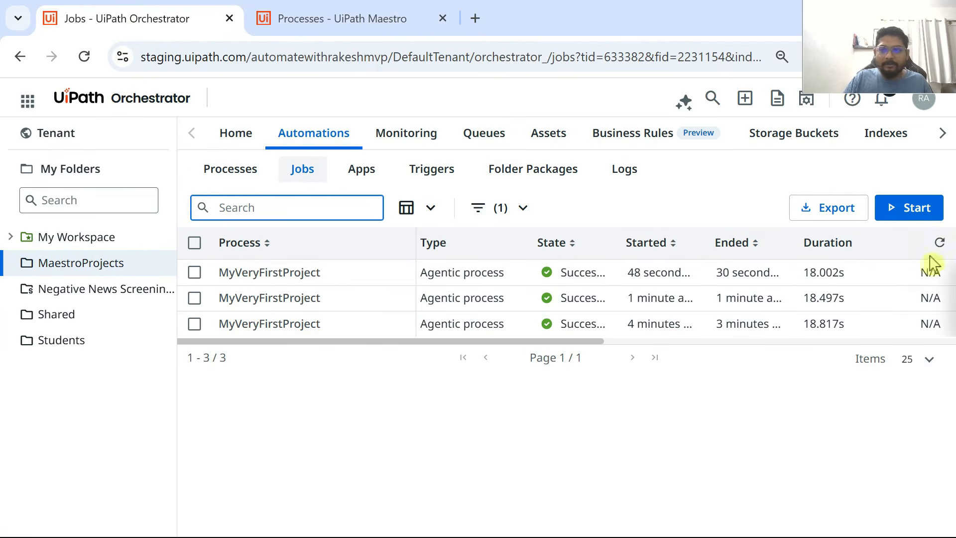
pyautogui.click(238, 177)
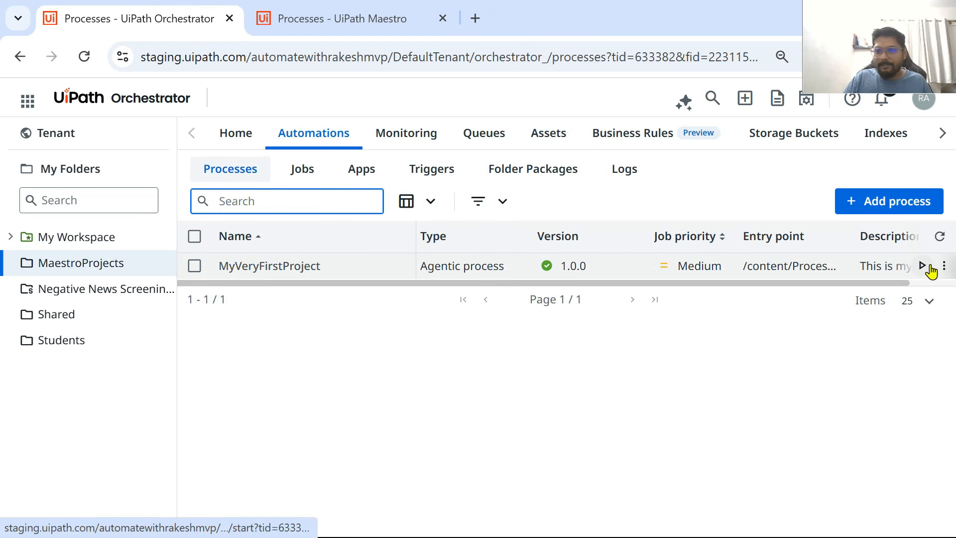
pyautogui.click(922, 266)
pyautogui.scroll(-2, 580, 450)
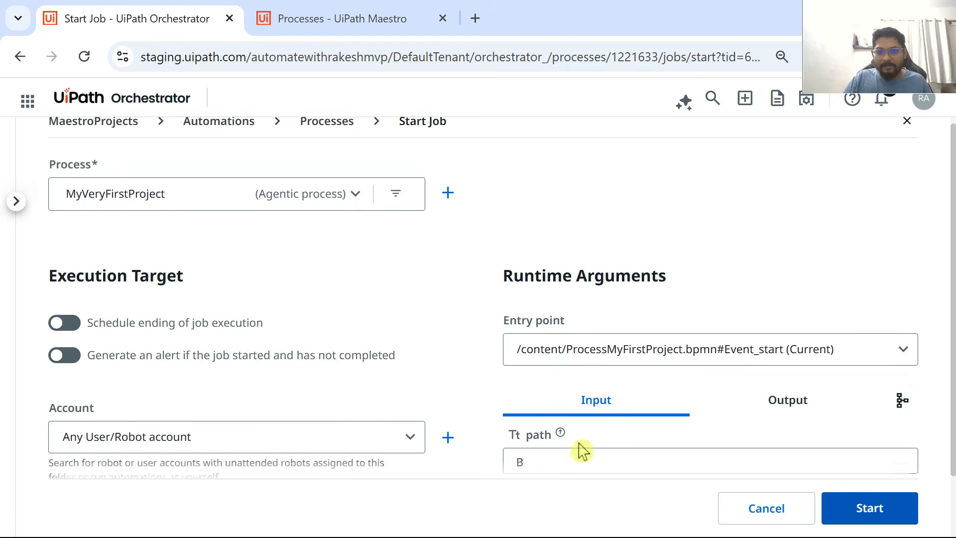
pyautogui.doubleClick(542, 391)
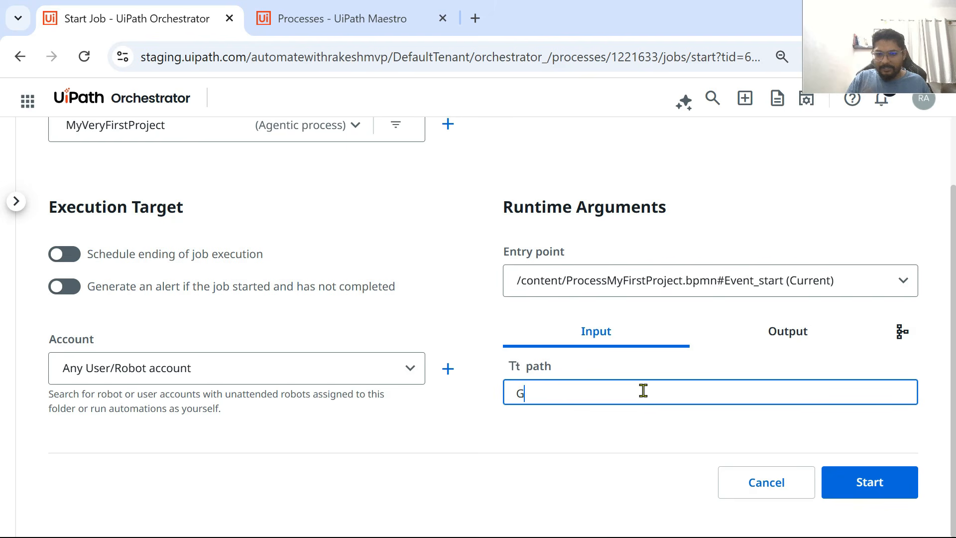
pyautogui.click(875, 486)
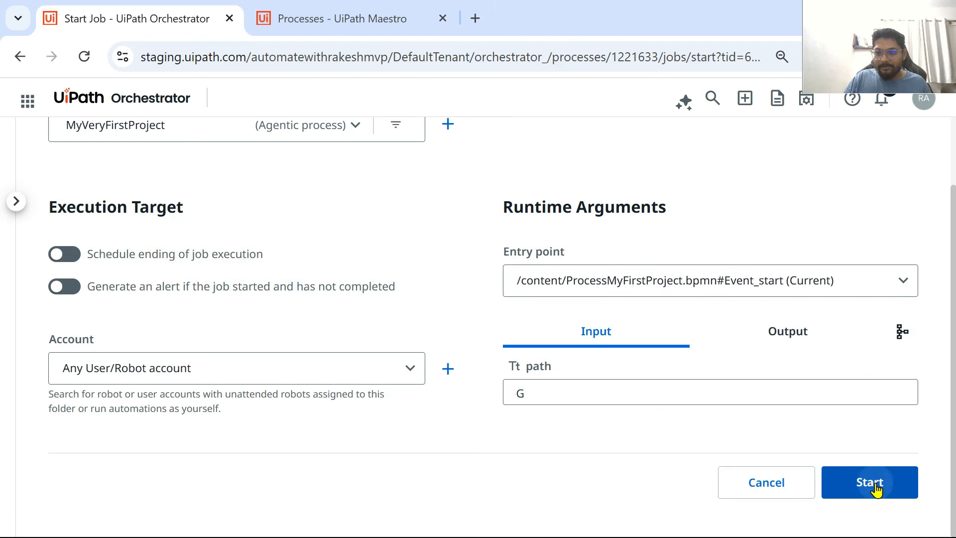
pyautogui.click(401, 377)
pyautogui.click(150, 405)
pyautogui.click(846, 483)
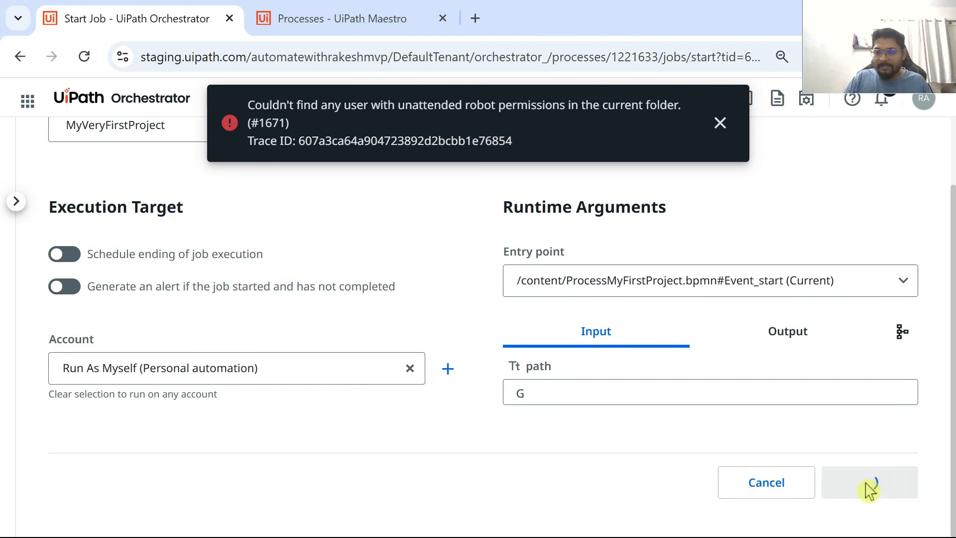
# Switch to UiPath Maestro, reload the instance list, open the newest MyVeryFirstProject instance and enlarge its diagram area
pyautogui.click(377, 10)
pyautogui.scroll(-3, 238, 448)
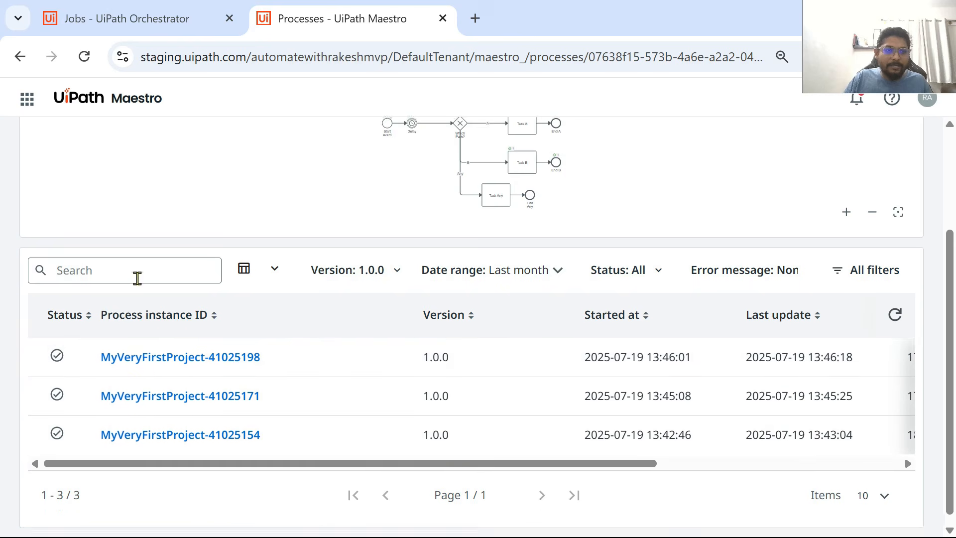
pyautogui.scroll(3, 136, 278)
pyautogui.click(84, 56)
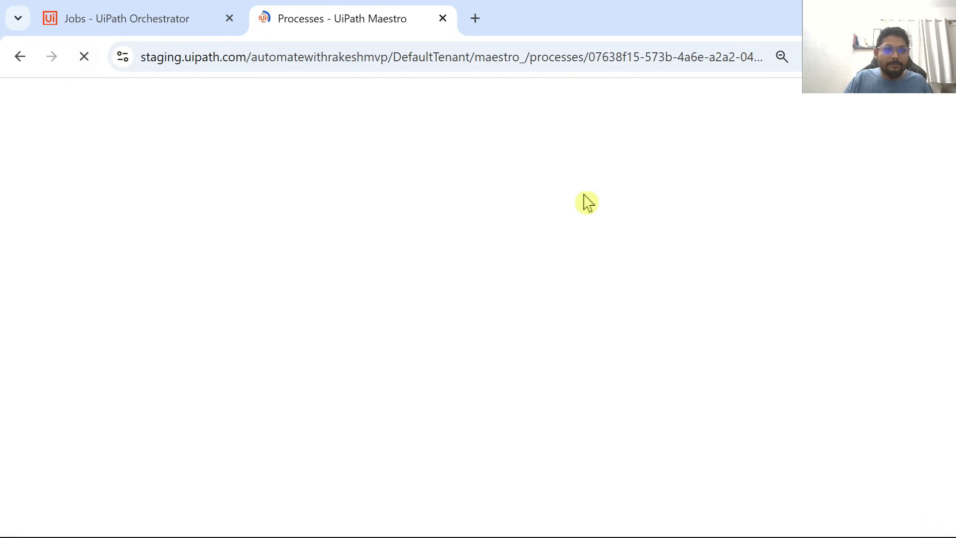
pyautogui.scroll(-3, 140, 399)
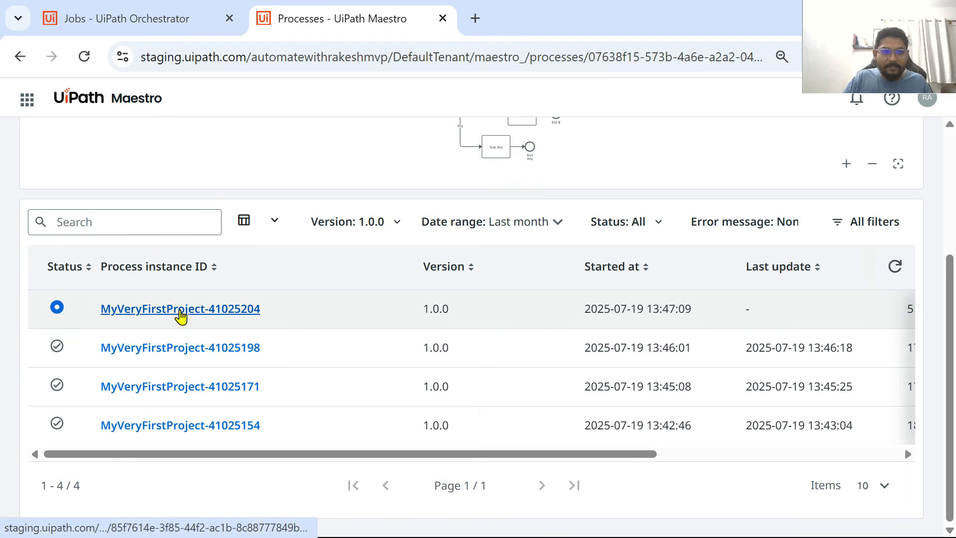
pyautogui.click(180, 310)
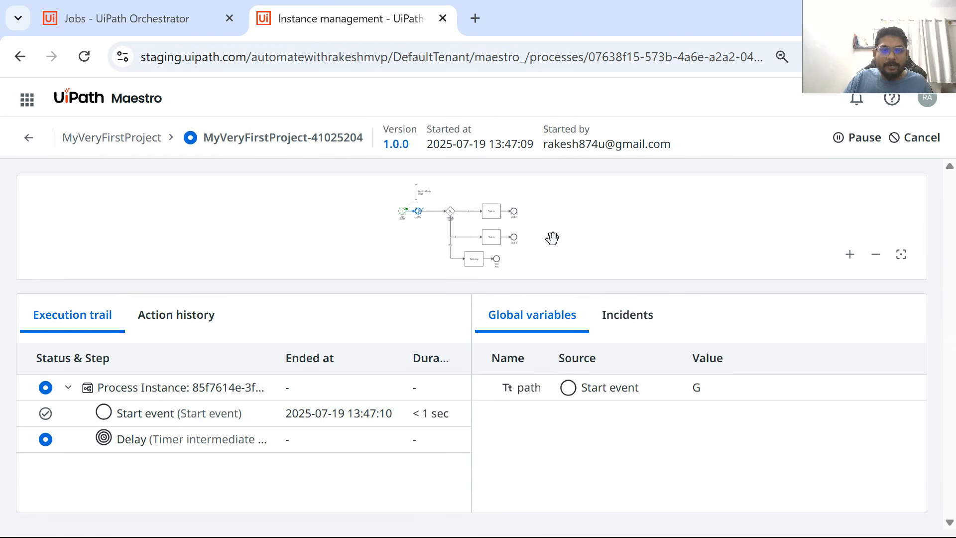
pyautogui.moveTo(473, 285); pyautogui.dragTo(472, 414)
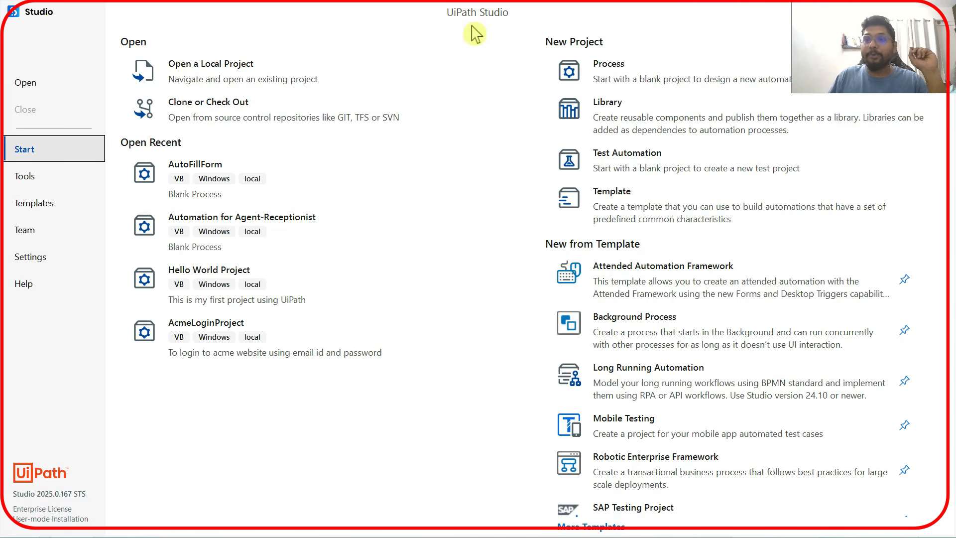
# Switch to UiPath Studio and create a blank process named Task-A with Windows compatibility and VB language
pyautogui.click(629, 79)
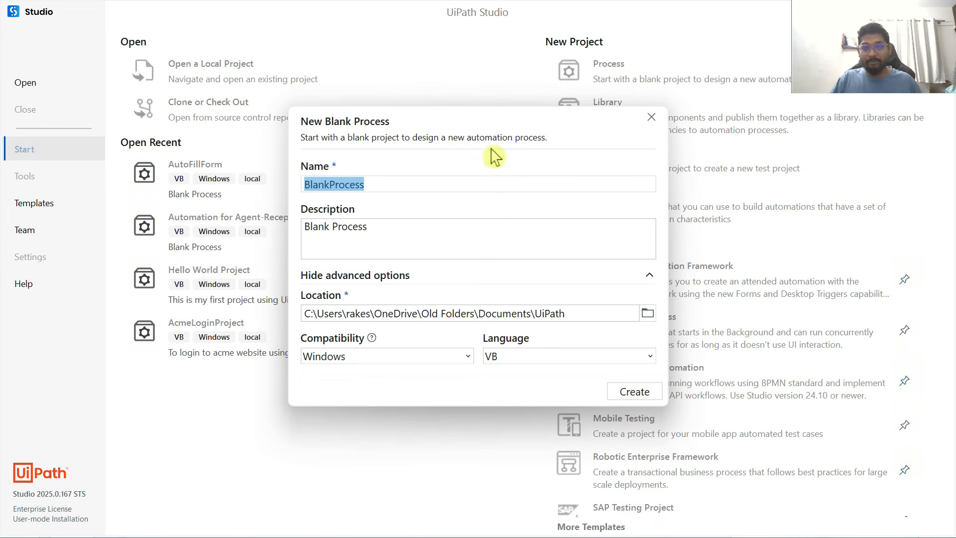
pyautogui.click(416, 180)
pyautogui.doubleClick(417, 180)
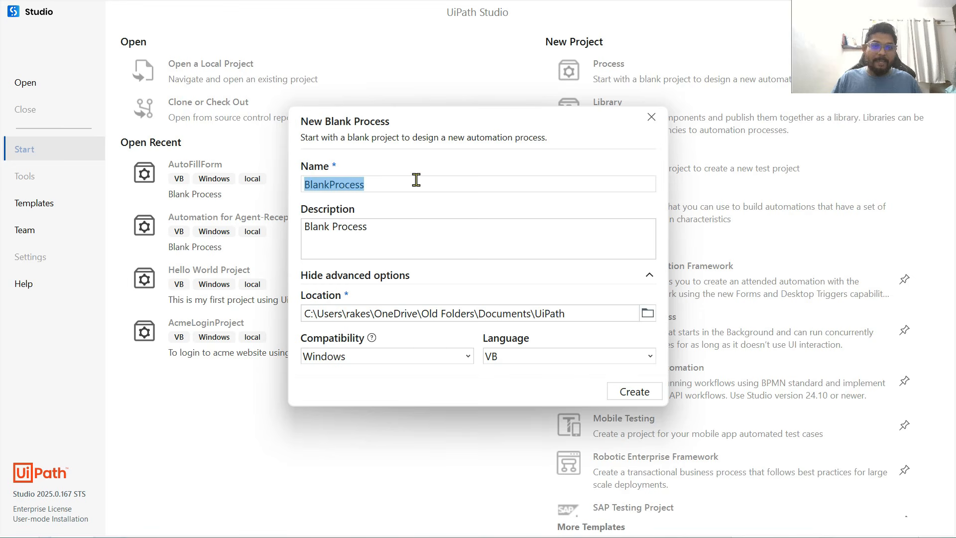
pyautogui.write('Task-A')
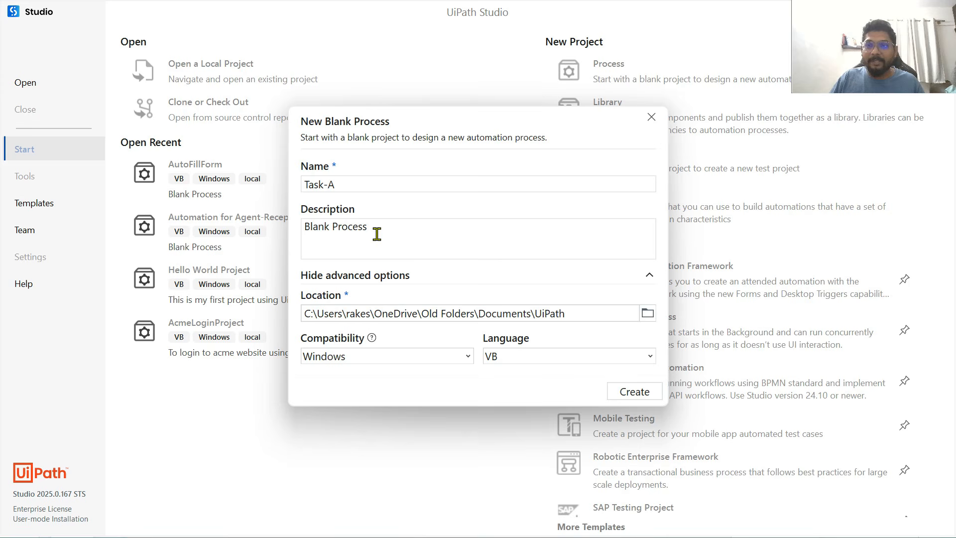
pyautogui.click(643, 392)
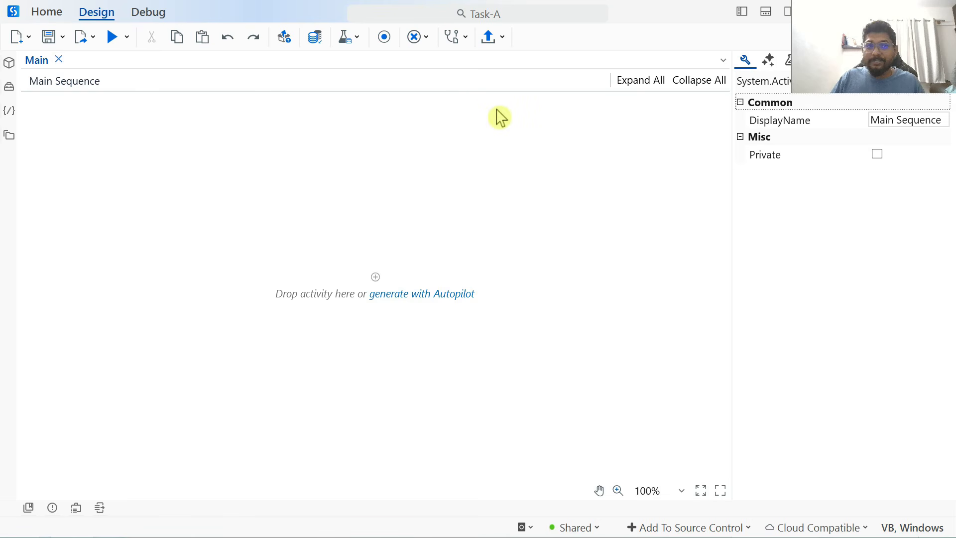
# Check the Studio version on the start page, return to Task-A and look over its available activities and project files
pyautogui.click(31, 18)
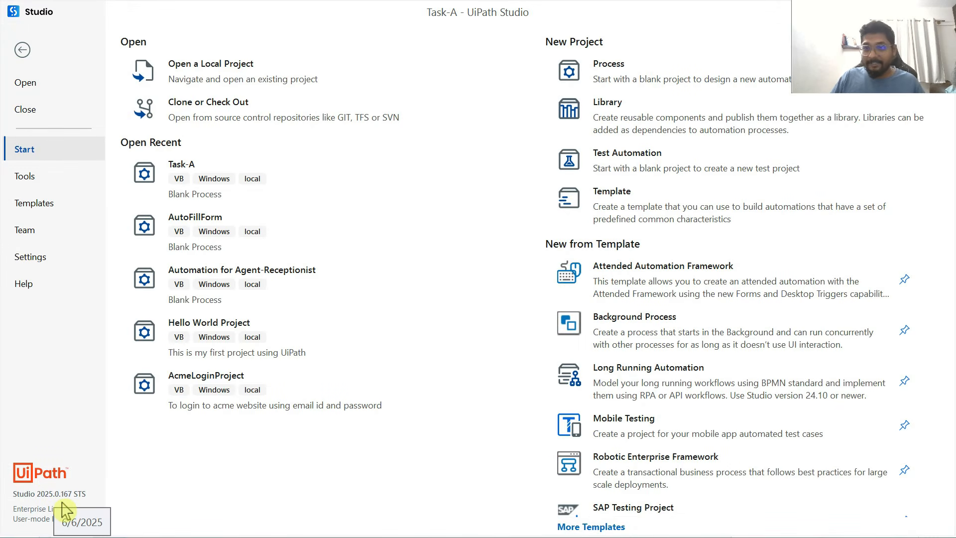
pyautogui.click(23, 50)
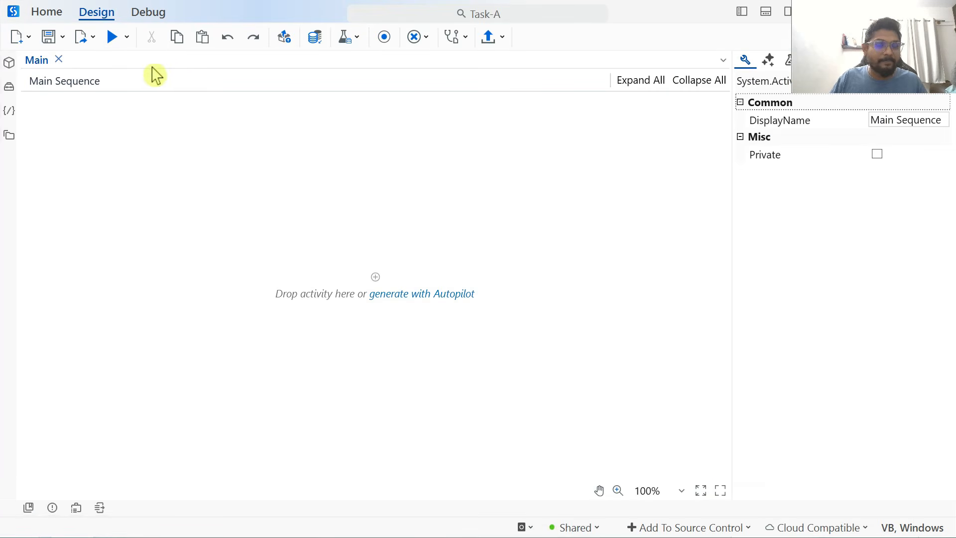
pyautogui.click(13, 91)
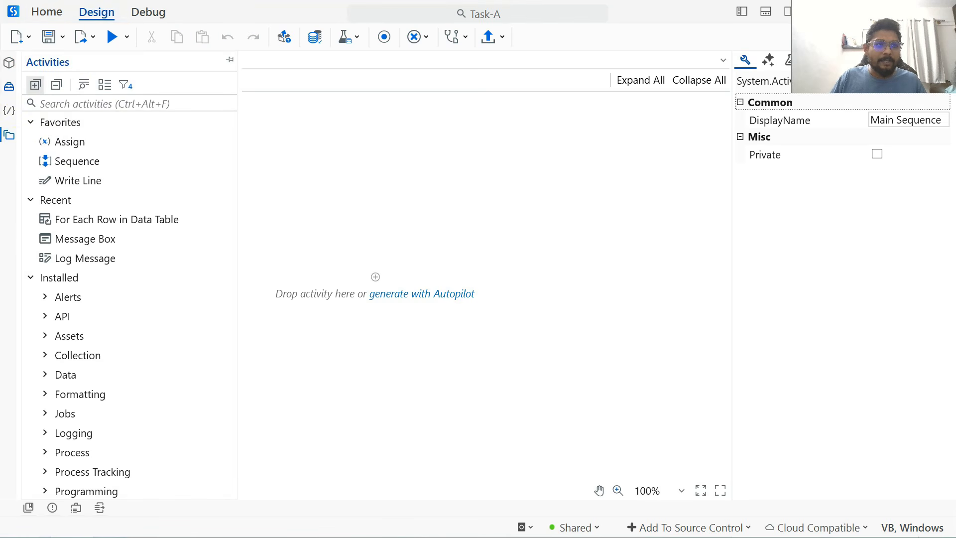
pyautogui.click(14, 139)
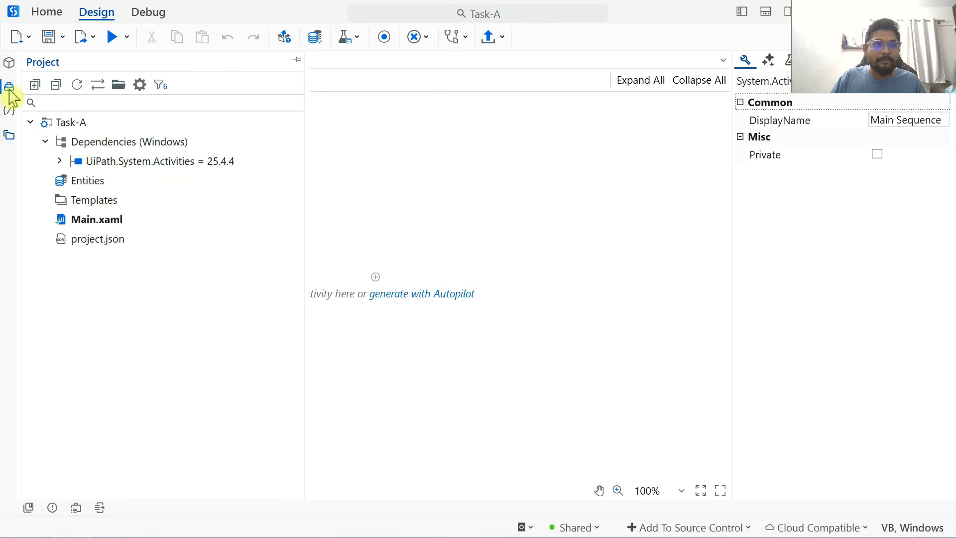
# Find the Message Box activity and add it to the Main Sequence of Task-A
pyautogui.click(11, 90)
pyautogui.click(77, 103)
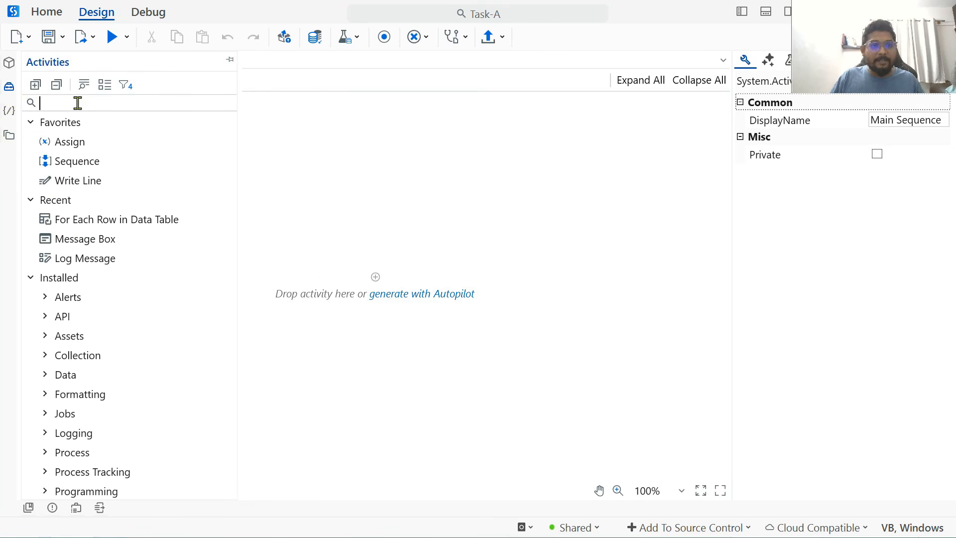
pyautogui.write('Message Box')
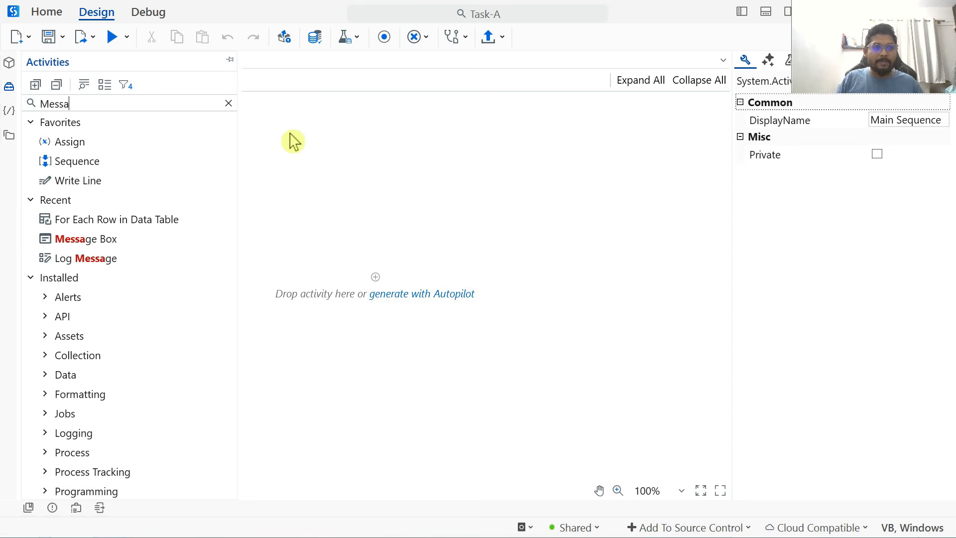
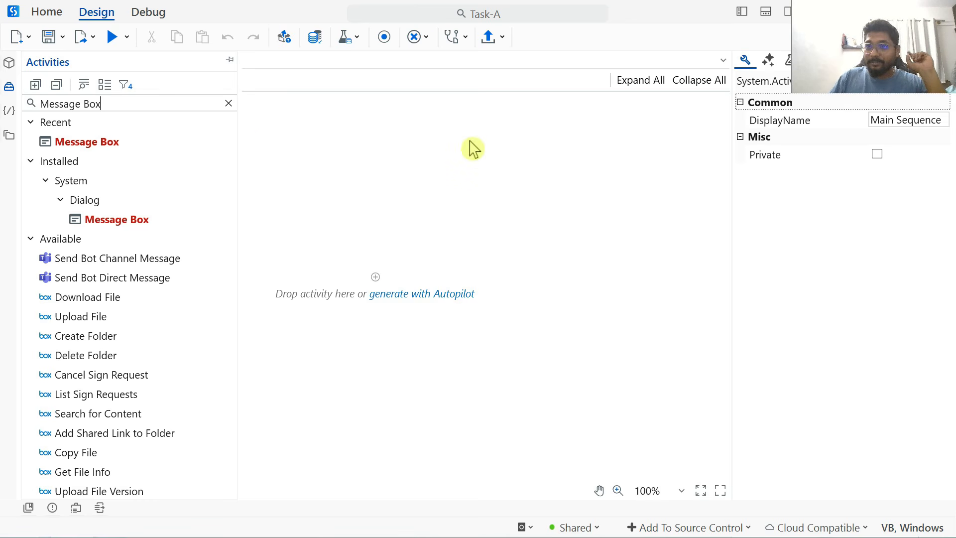
pyautogui.moveTo(107, 145); pyautogui.dragTo(379, 286)
pyautogui.click(620, 294)
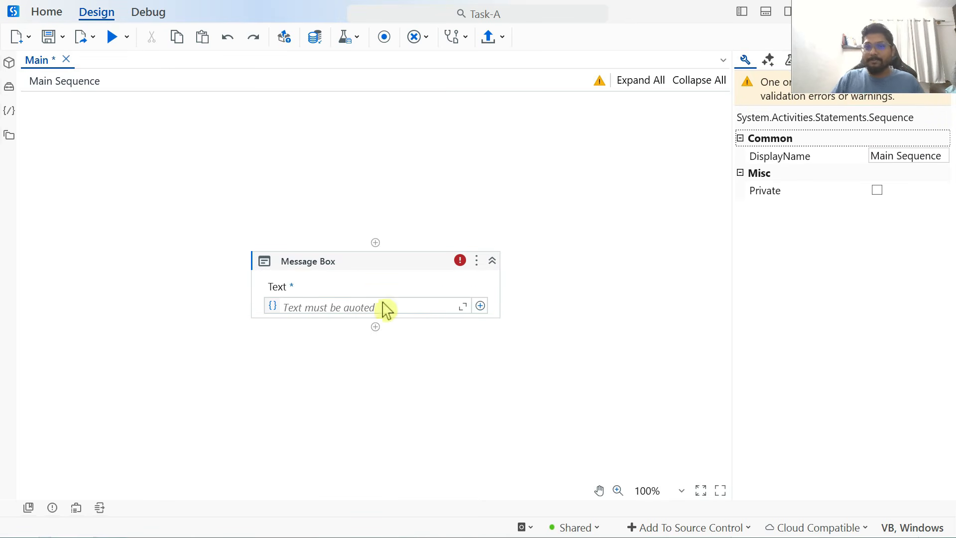
# Set the Message Box text to "Hey There! I am Task - A. My job is to do addition of 2 numbers"
pyautogui.click(325, 307)
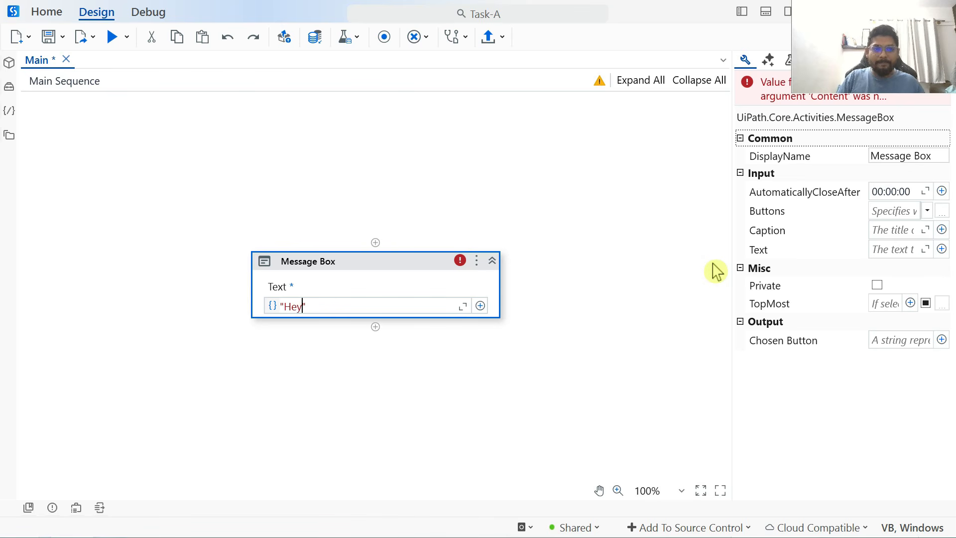
pyautogui.write('"Hey There')
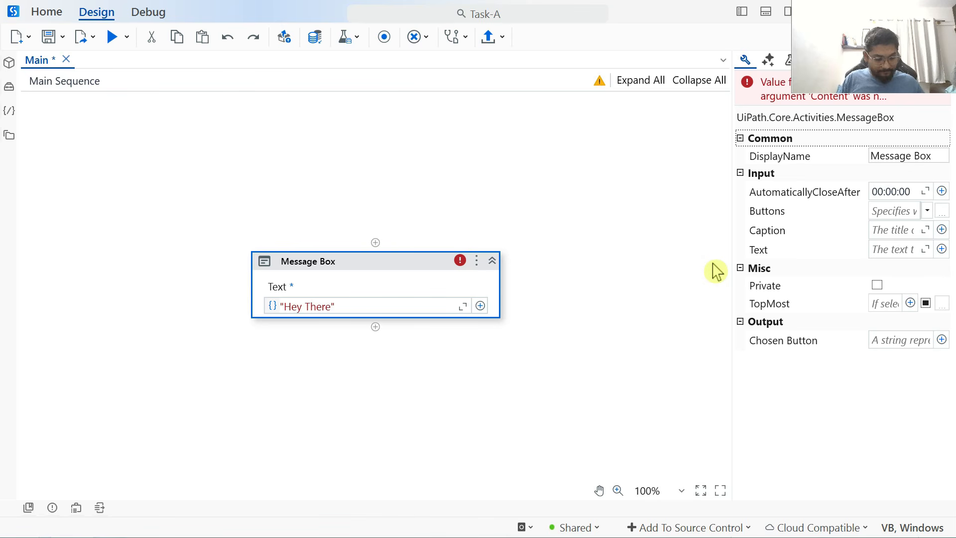
pyautogui.write('! I am Ta')
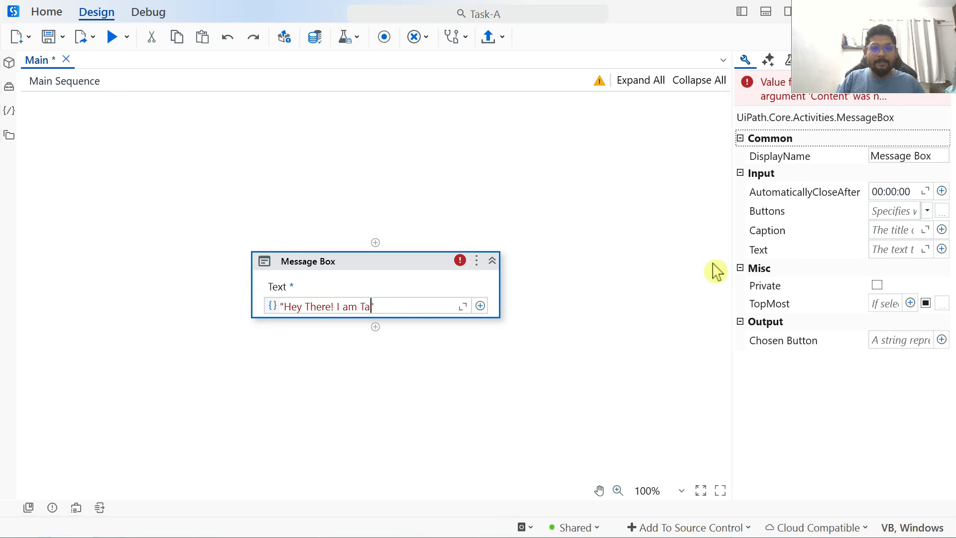
pyautogui.write('sk - A. My job')
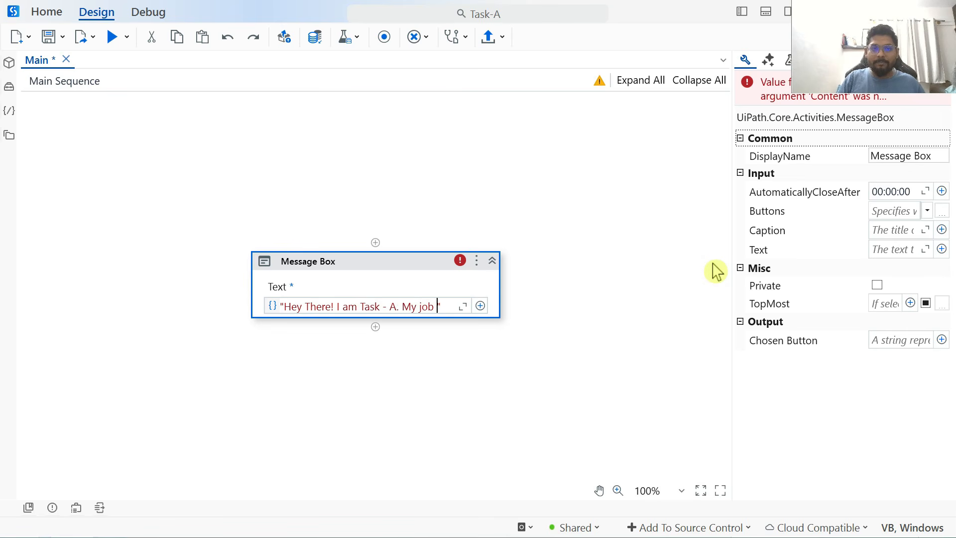
pyautogui.write(' is to do add')
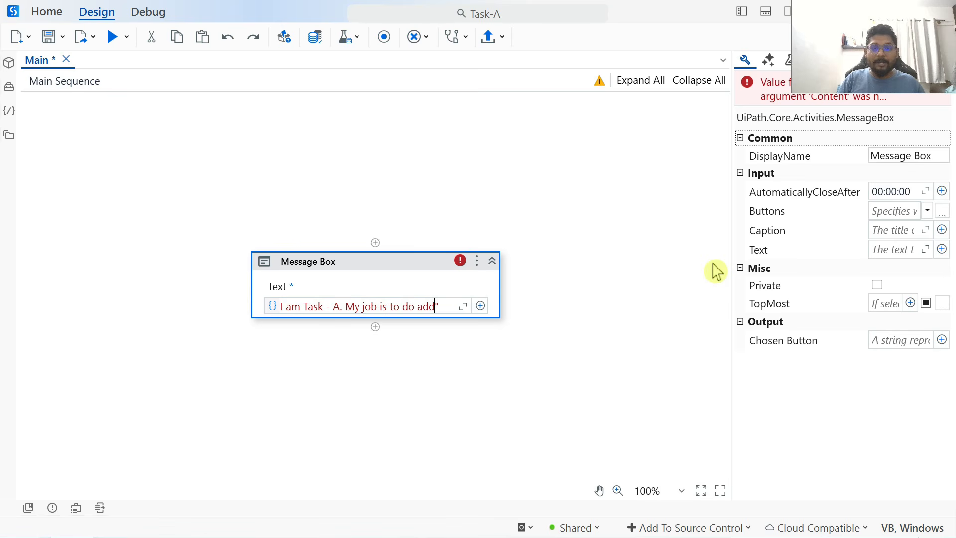
pyautogui.write('ition of')
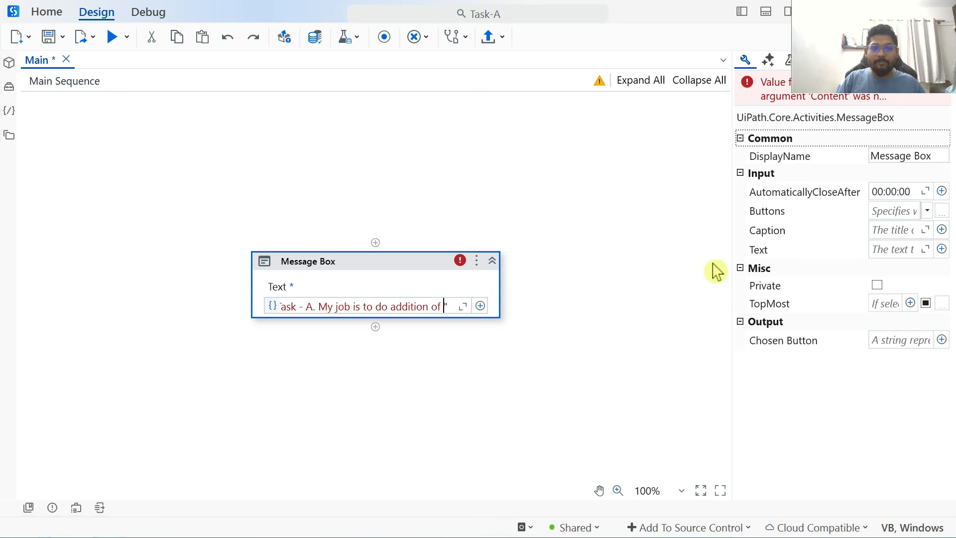
pyautogui.write(' 2 numbers')
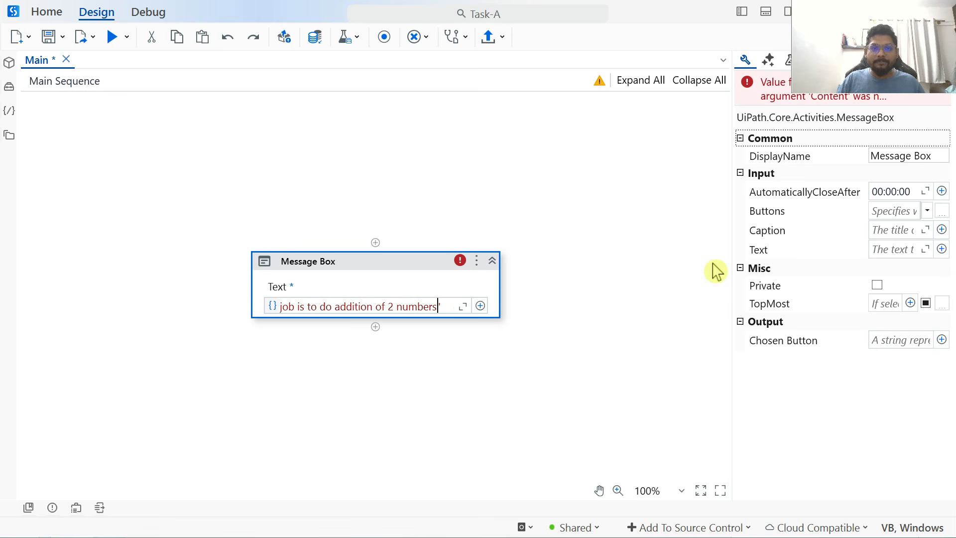
pyautogui.click(639, 358)
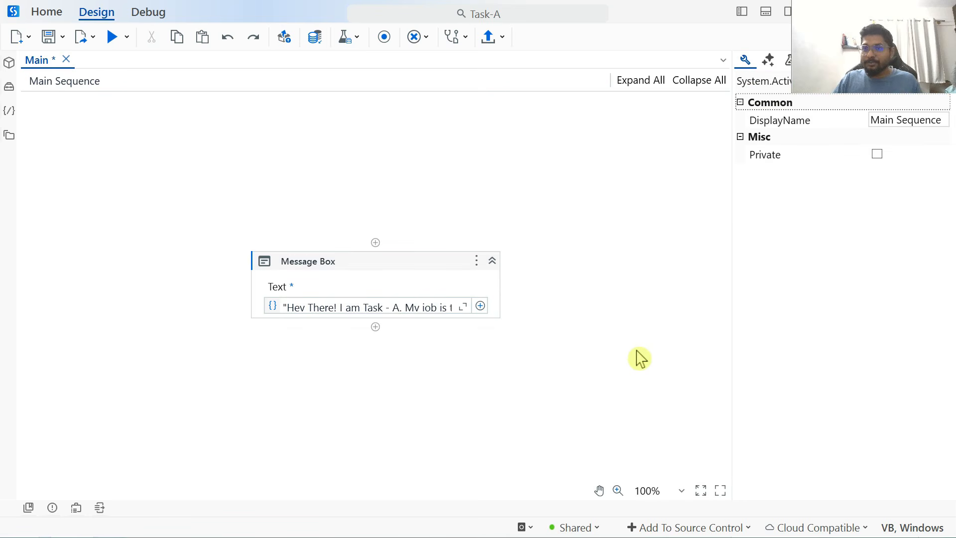
# Find the Input Dialog activity and add it directly below the Message Box in the Main Sequence
pyautogui.click(376, 327)
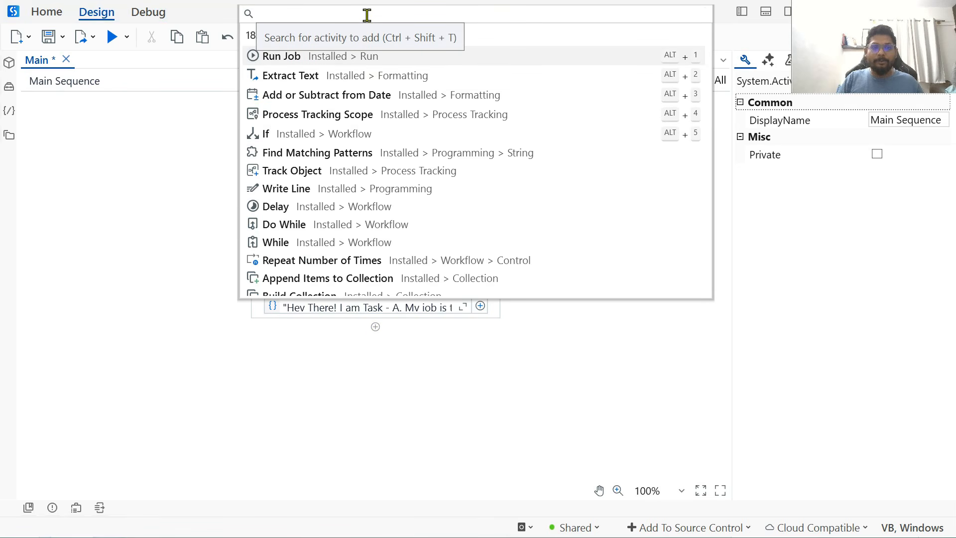
pyautogui.write('Input')
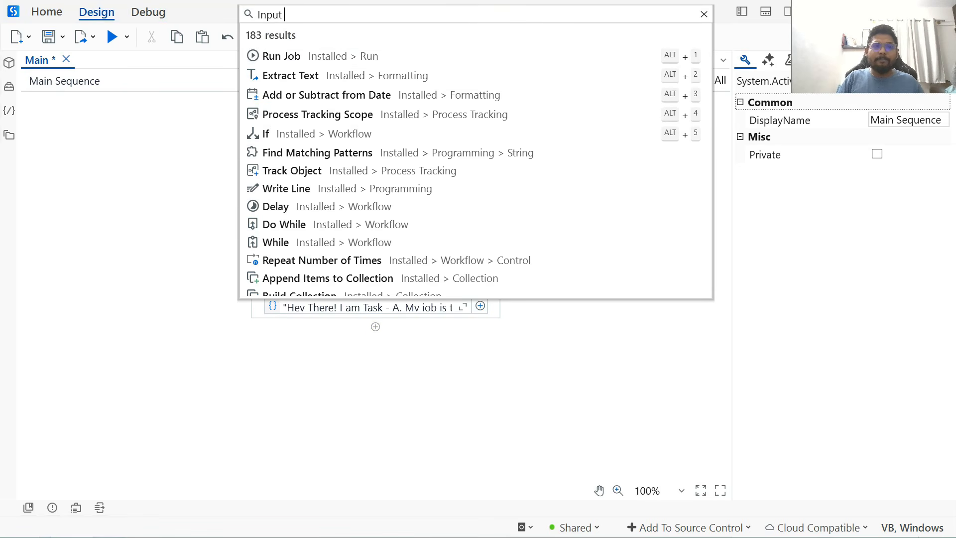
pyautogui.write(' Dial')
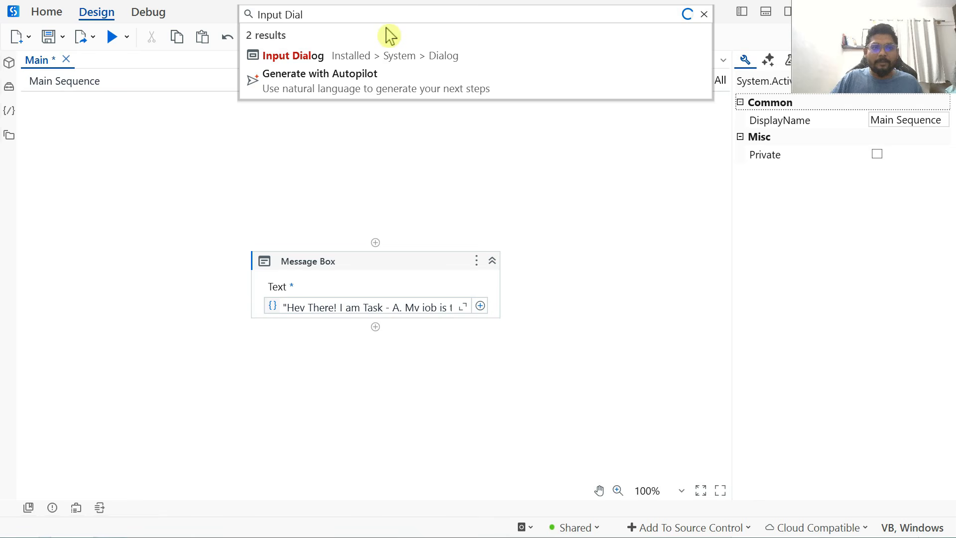
pyautogui.click(333, 57)
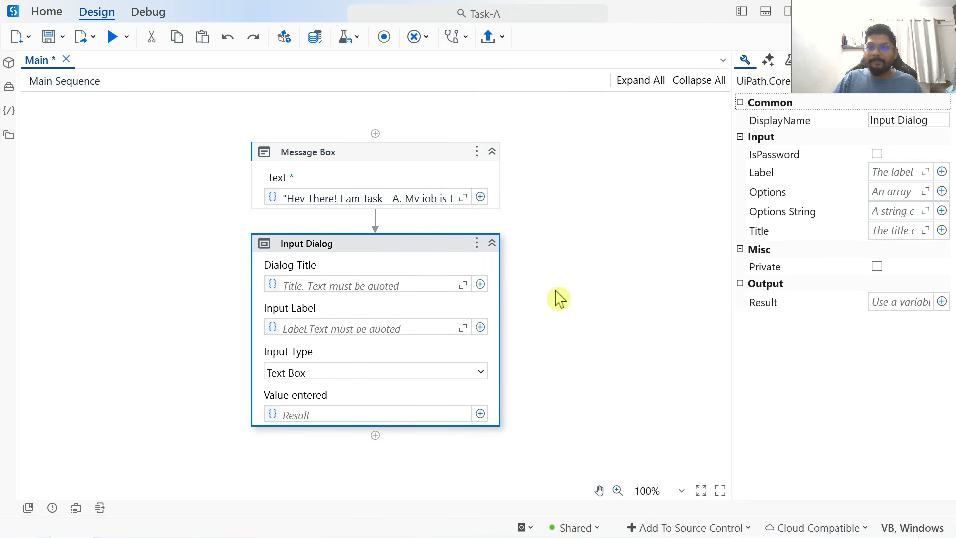
# Set the dialog title of the Input Dialog to the quoted text "First Number"
pyautogui.click(337, 284)
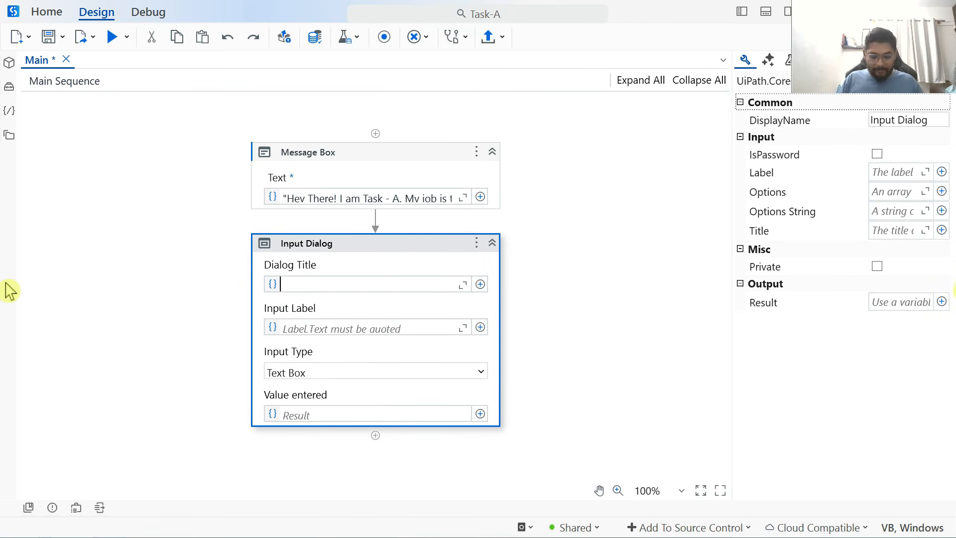
pyautogui.write('First')
pyautogui.press('BackSpace')
pyautogui.press('BackSpace')
pyautogui.press('BackSpace')
pyautogui.press('BackSpace')
pyautogui.press('BackSpace')
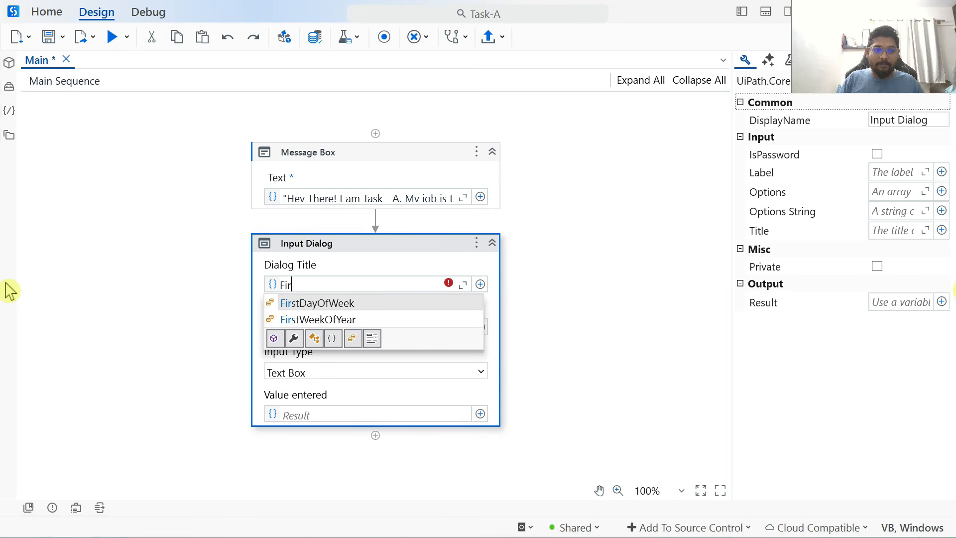
pyautogui.write('"F')
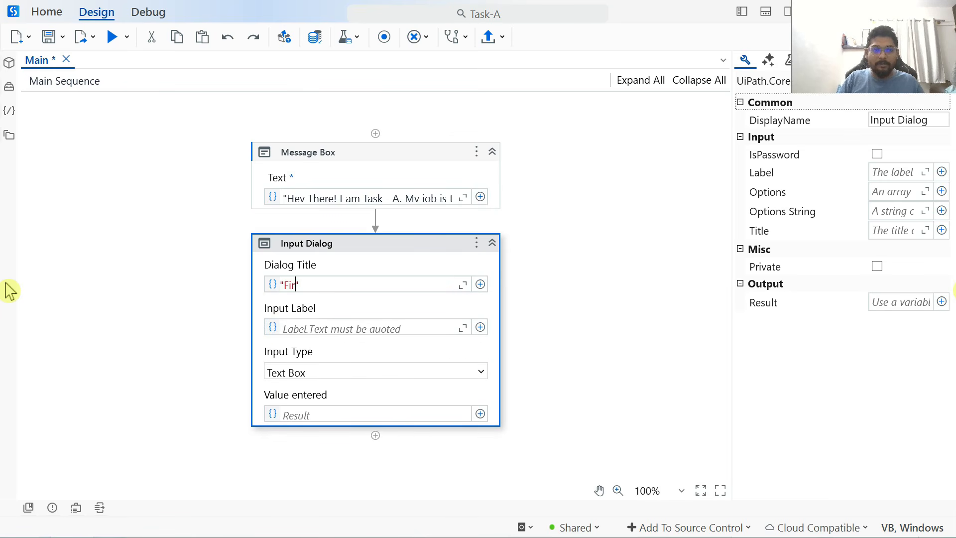
pyautogui.write('irst Number')
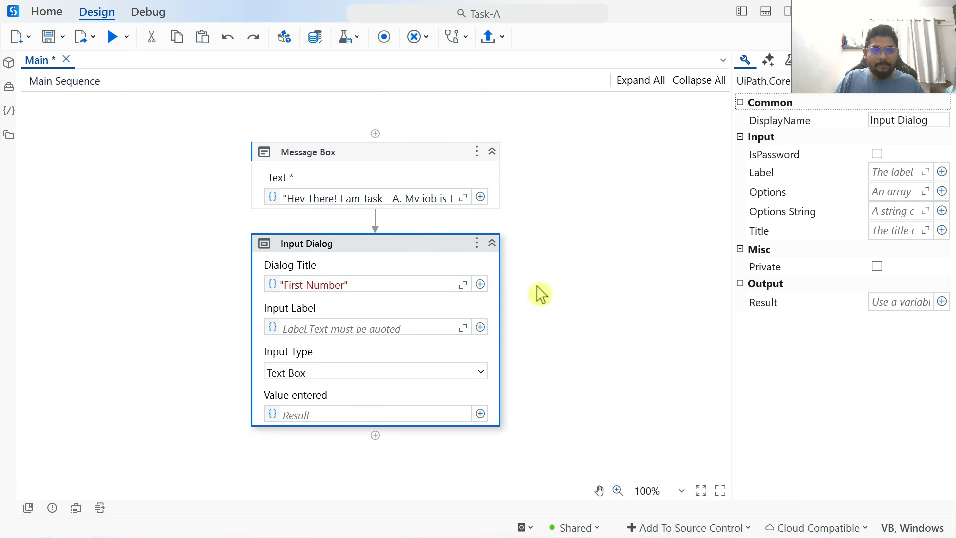
# Set the input label of the Input Dialog to the quoted text "Enter your first number: "
pyautogui.click(314, 329)
pyautogui.write('Ente')
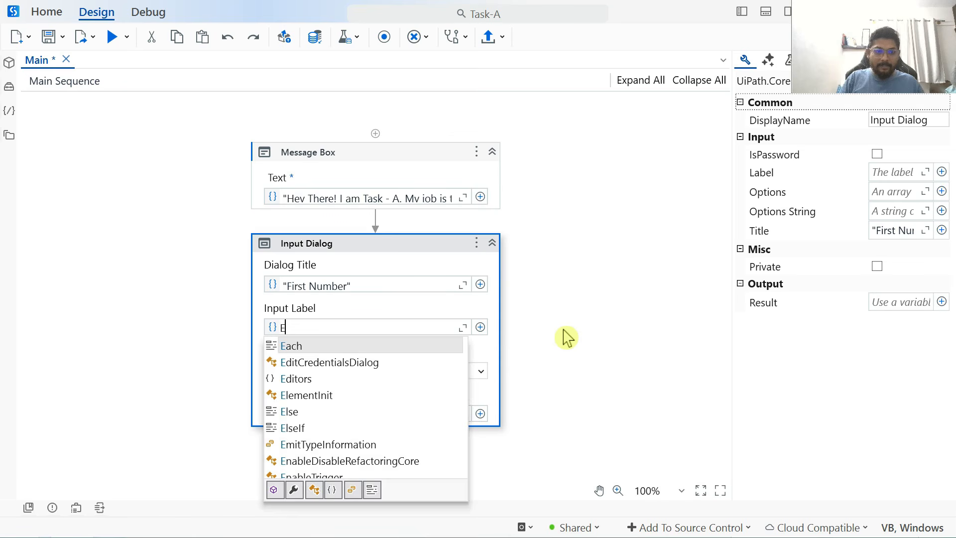
pyautogui.press('BackSpace')
pyautogui.press('BackSpace')
pyautogui.press('BackSpace')
pyautogui.press('BackSpace')
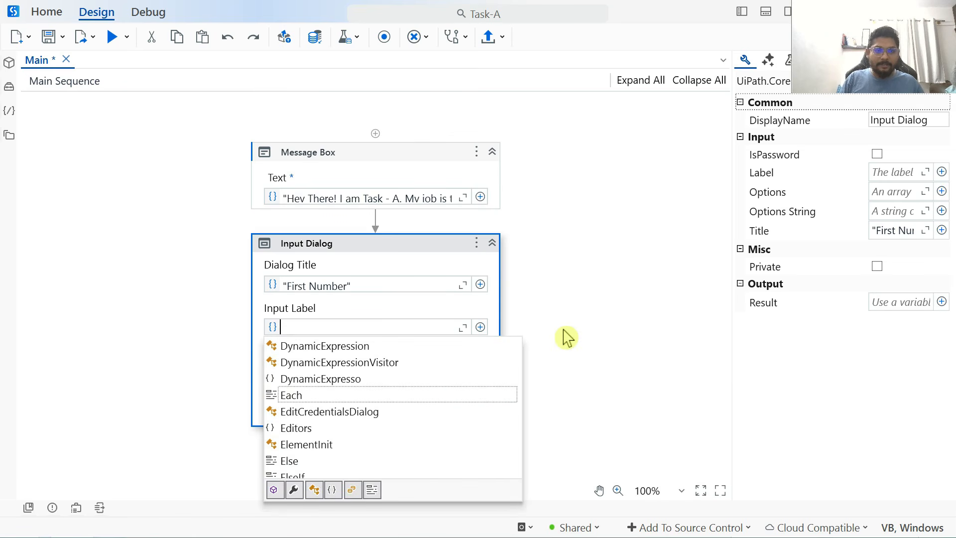
pyautogui.write('"E')
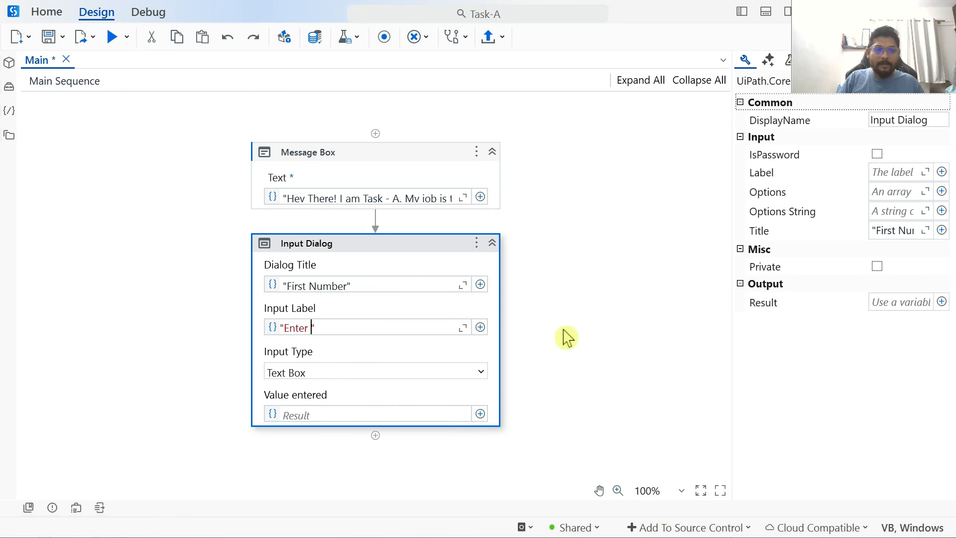
pyautogui.write('nter your first nu')
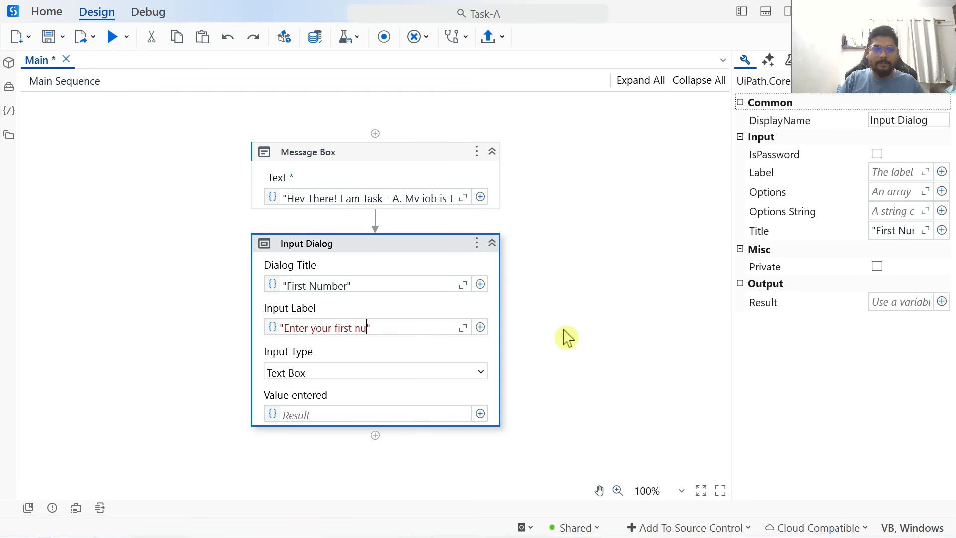
pyautogui.write('mber:')
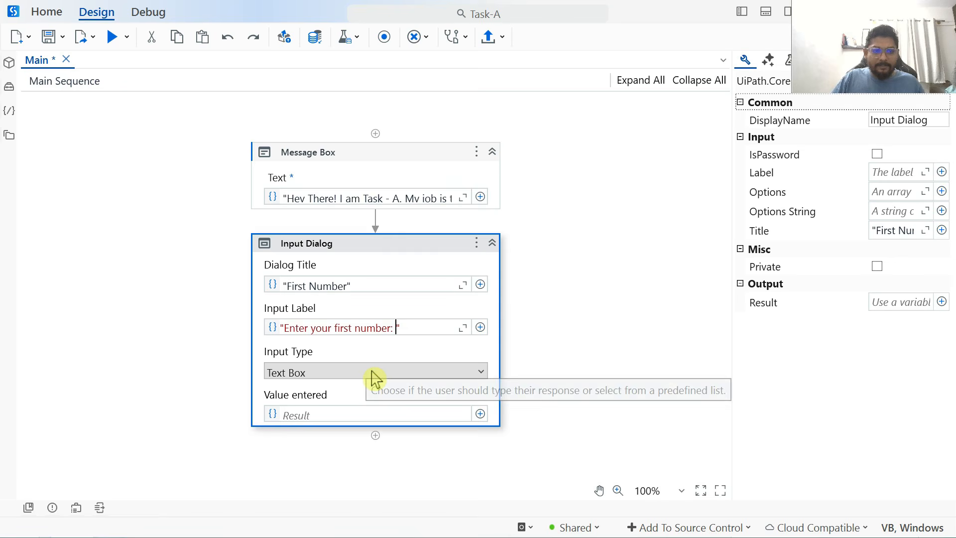
# Create a variable named FirstNumber to store the value entered in the Input Dialog
pyautogui.click(324, 413)
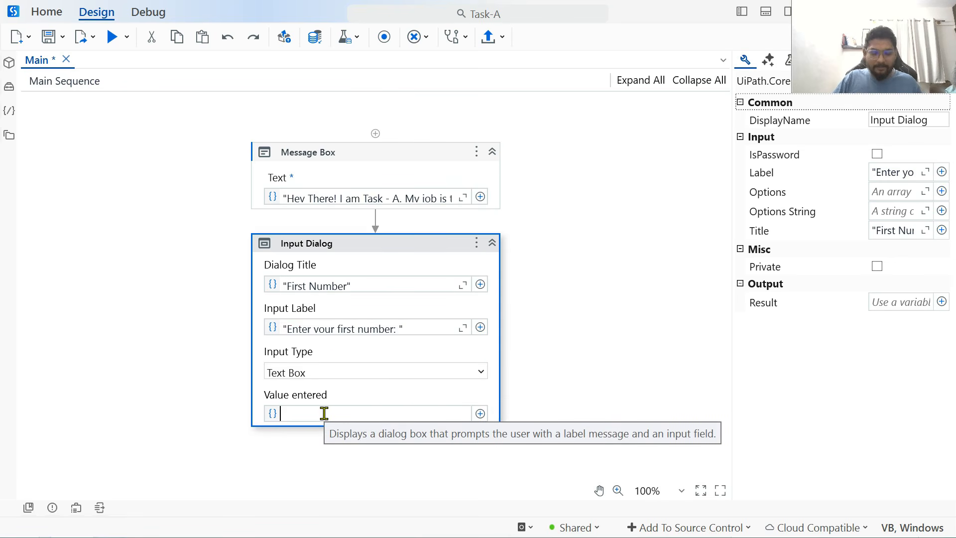
pyautogui.hotkey('ctrl', 'k')
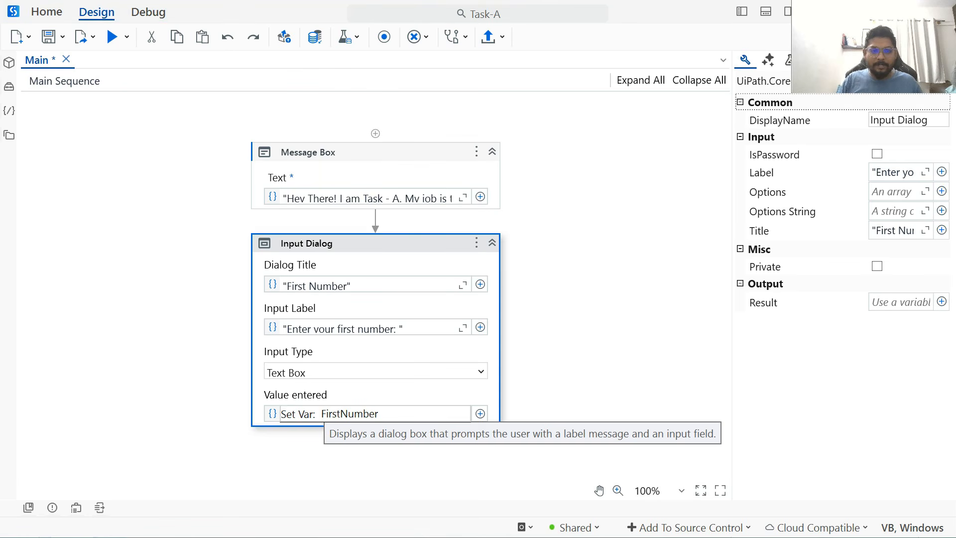
pyautogui.write('FirstNumber')
pyautogui.press('Return')
pyautogui.click(565, 267)
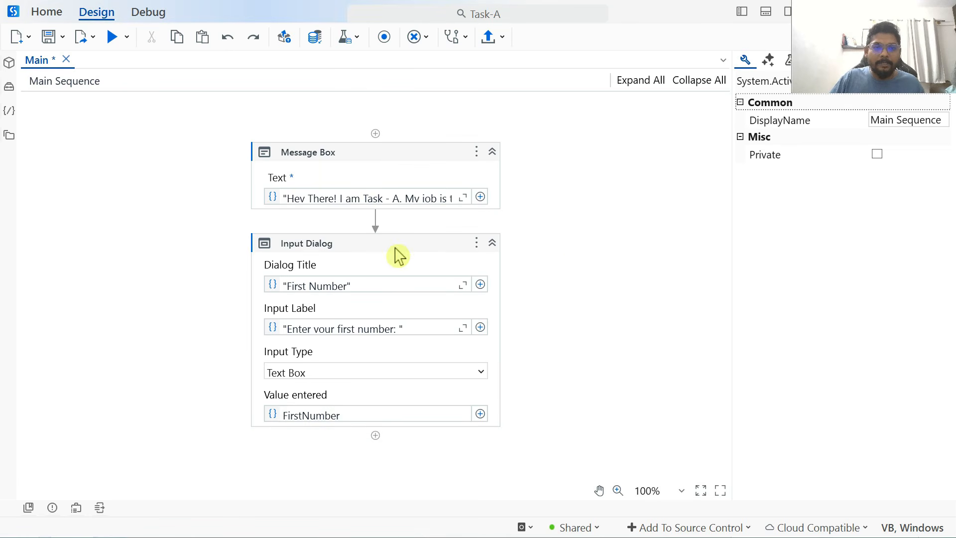
# Change the data type of the FirstNumber variable to Int32 in the Data Manager and close the manager
pyautogui.click(397, 255)
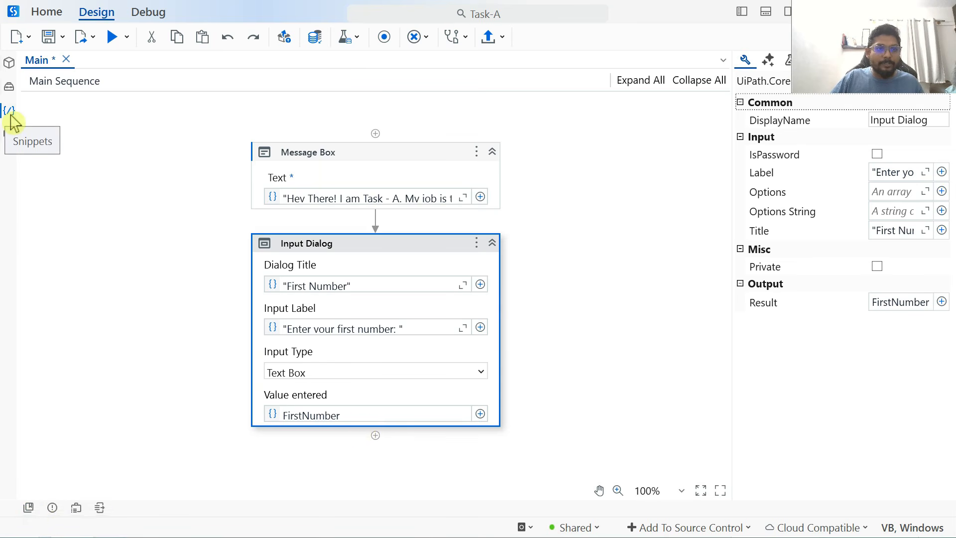
pyautogui.click(99, 508)
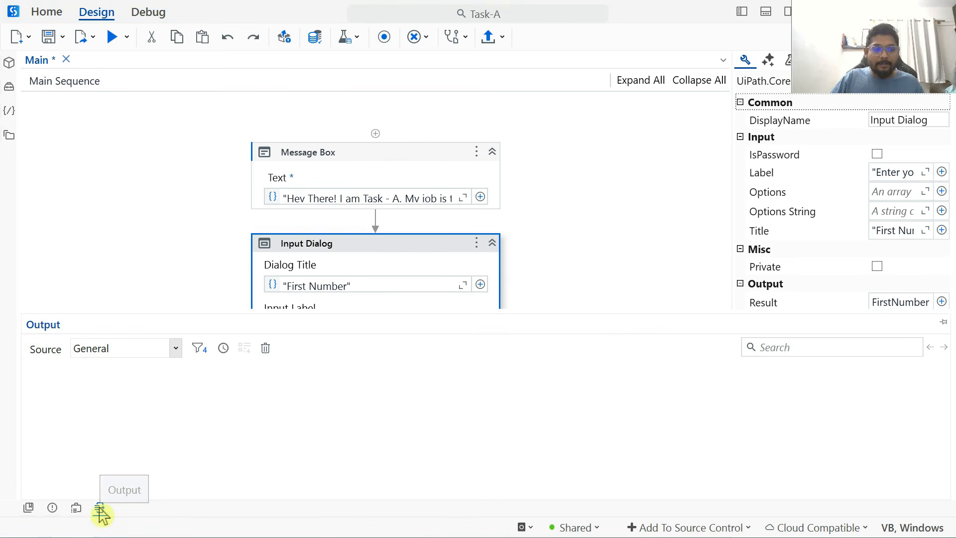
pyautogui.click(81, 513)
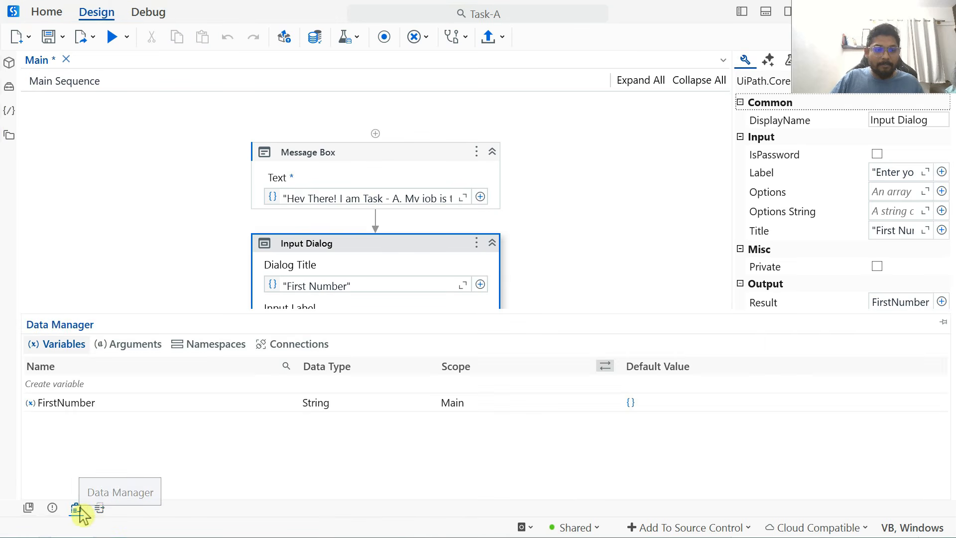
pyautogui.click(333, 411)
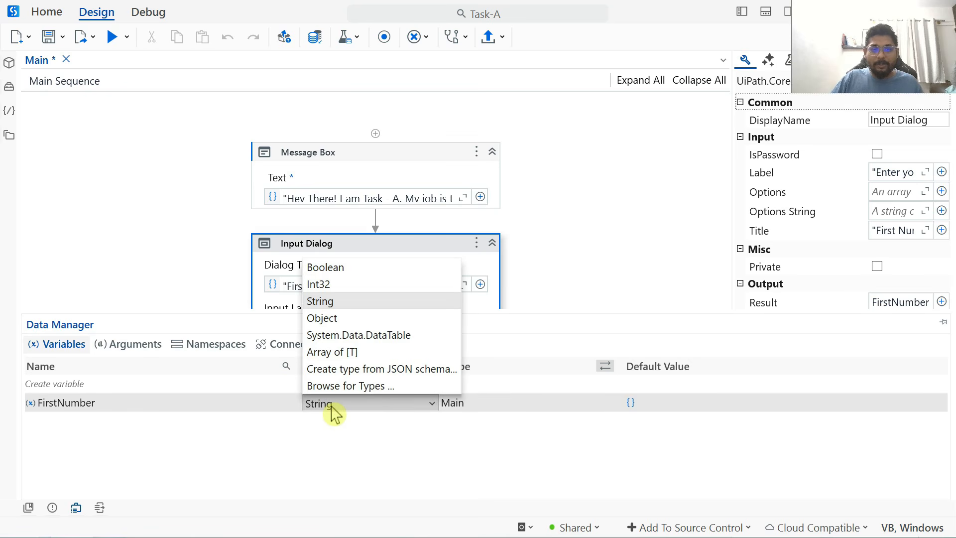
pyautogui.click(330, 284)
pyautogui.click(76, 509)
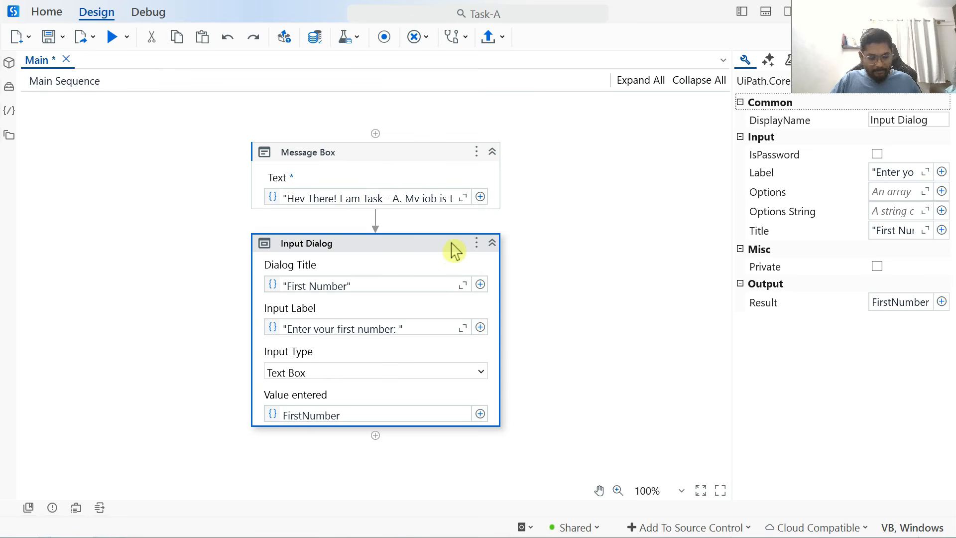
# Duplicate the Input Dialog below the original and set the copy's dialog title to "Second Number"
pyautogui.hotkey('ctrl', 'v')
pyautogui.scroll(-3, 529, 297)
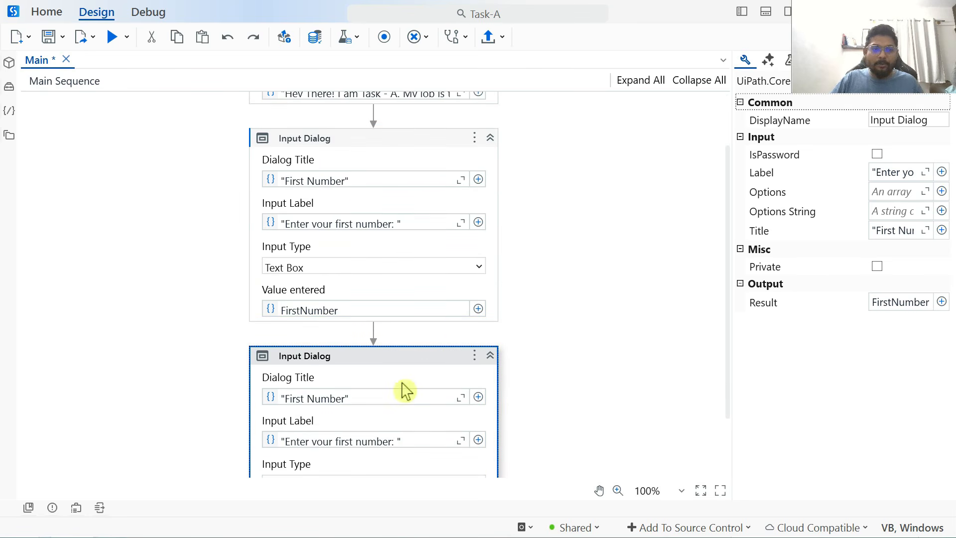
pyautogui.click(293, 398)
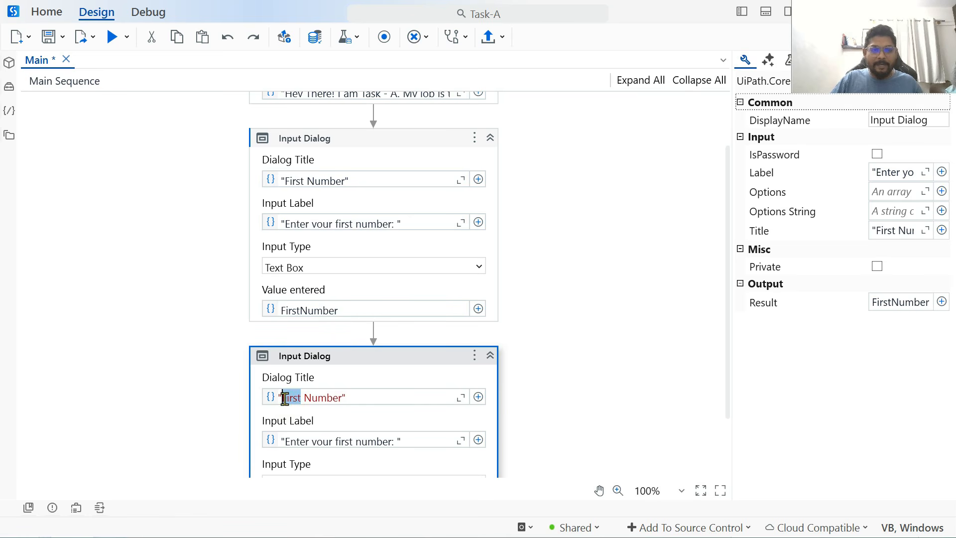
pyautogui.write('Second')
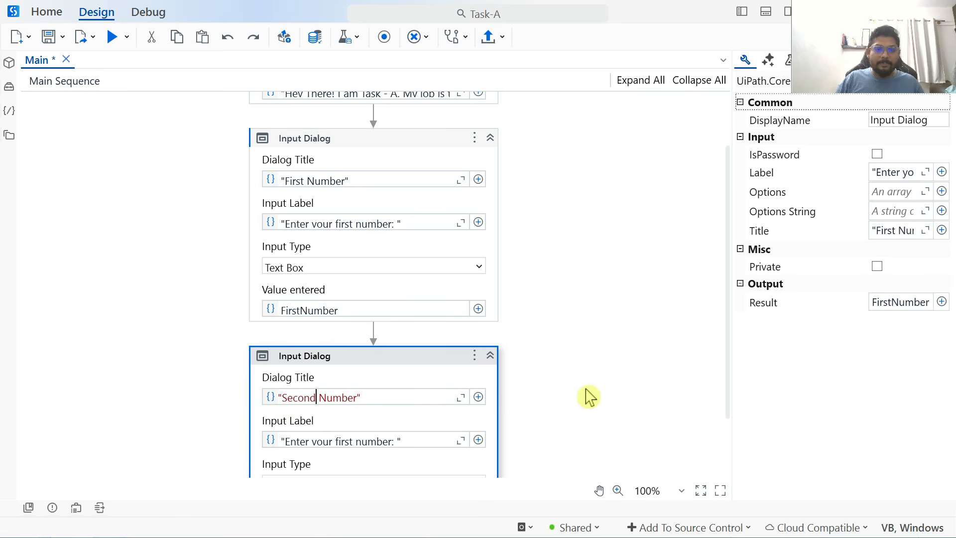
pyautogui.click(588, 395)
# Change the input label of the Second Number dialog to "Enter your second number: "
pyautogui.scroll(-3, 597, 391)
pyautogui.click(339, 362)
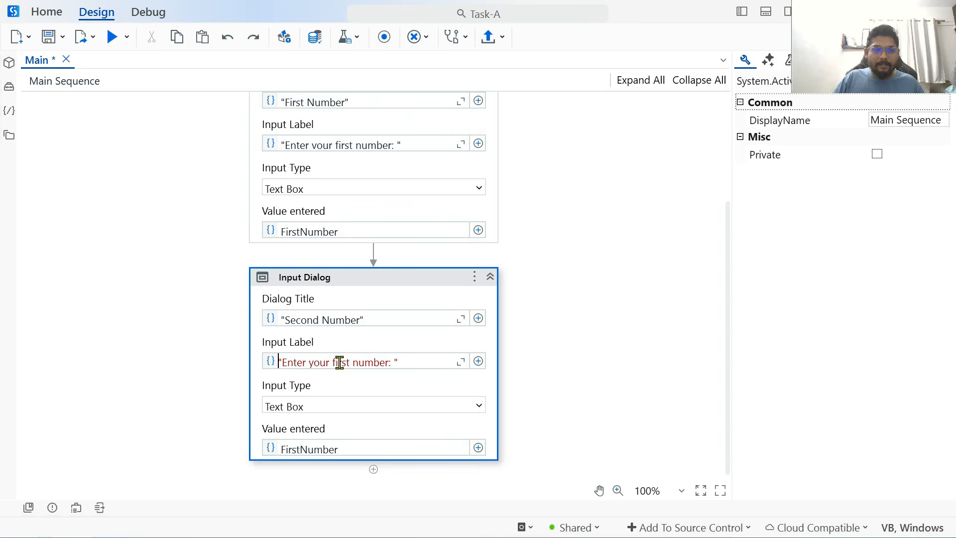
pyautogui.doubleClick(339, 362)
pyautogui.write('s')
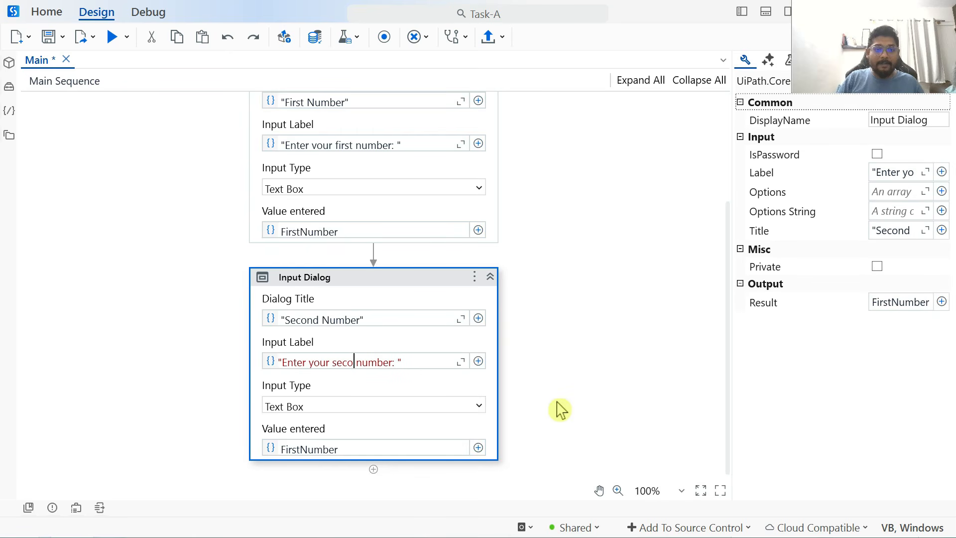
# Replace the value entered in the Second Number dialog with a new variable named SecondNumber
pyautogui.click(340, 450)
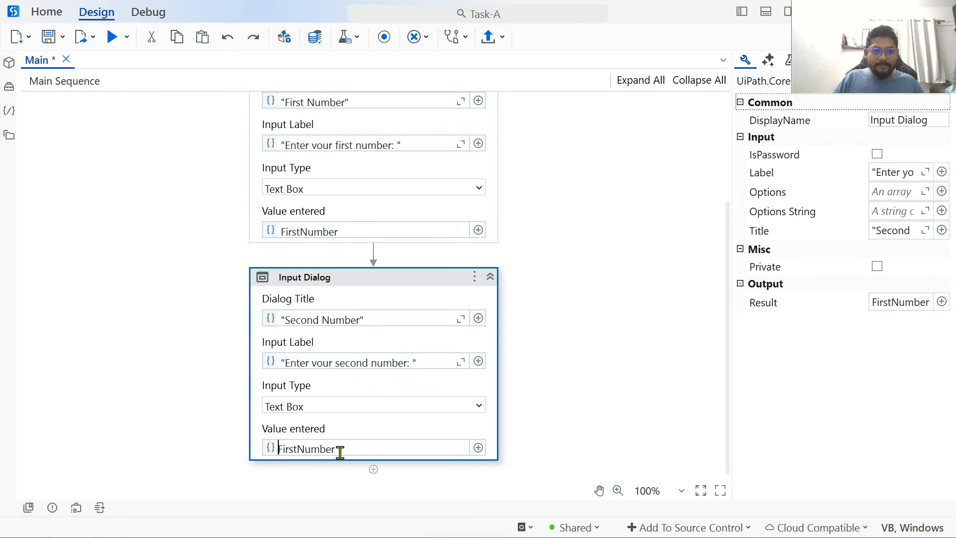
pyautogui.hotkey('ctrl', 'a')
pyautogui.press('BackSpace')
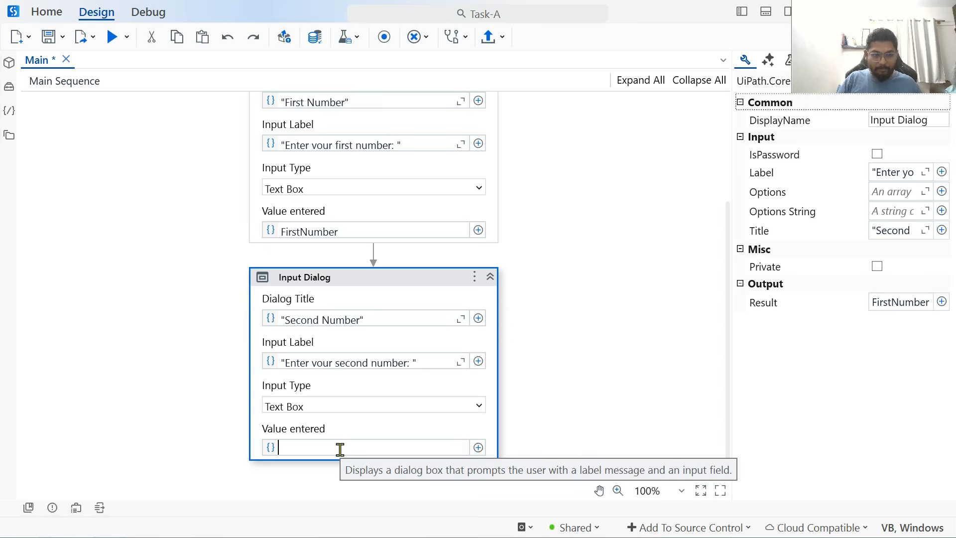
pyautogui.hotkey('ctrl', 'k')
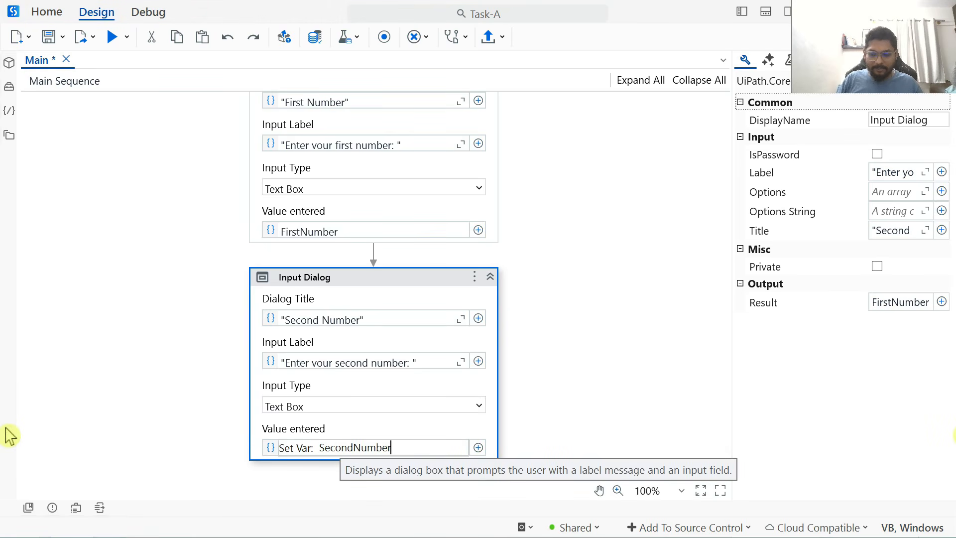
pyautogui.press('Return')
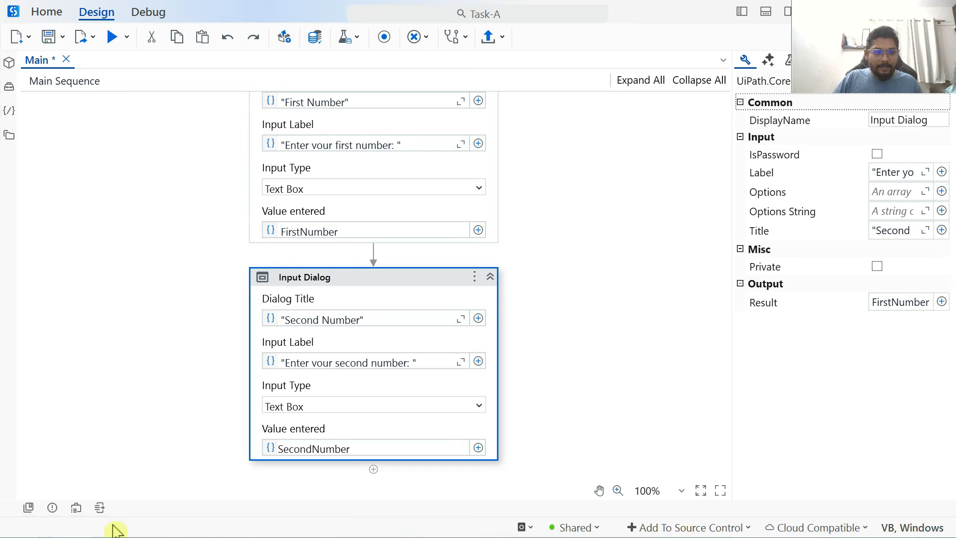
# Change the data type of the SecondNumber variable to Int32 in the Data Manager and close the manager
pyautogui.click(75, 508)
pyautogui.click(320, 428)
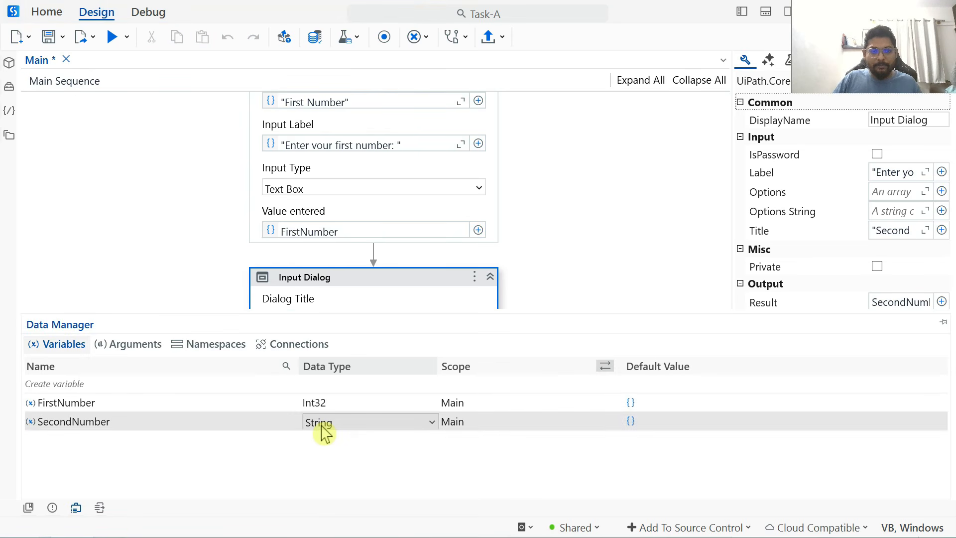
pyautogui.click(320, 428)
pyautogui.click(329, 303)
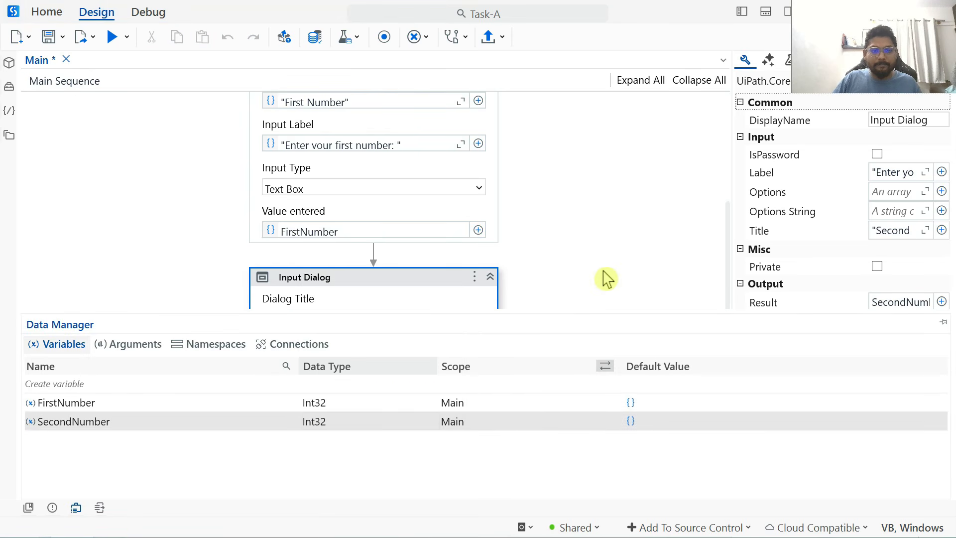
pyautogui.click(587, 287)
pyautogui.click(77, 509)
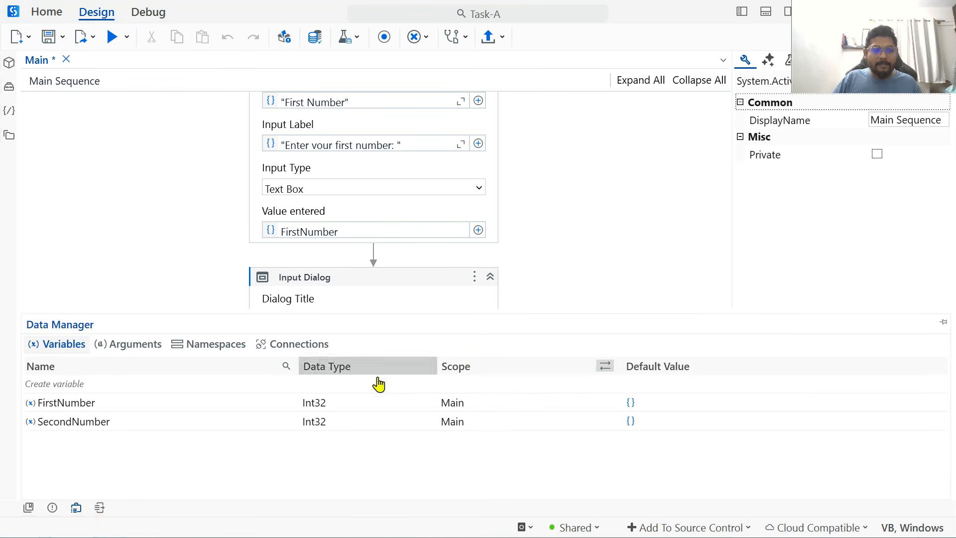
pyautogui.click(76, 508)
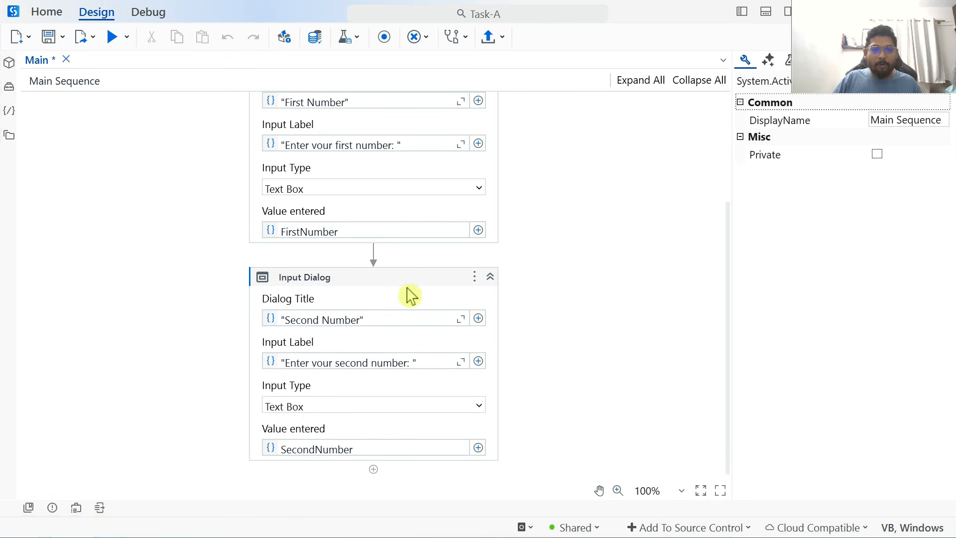
# Add a Message Box activity below the Second Number input dialog
pyautogui.click(419, 279)
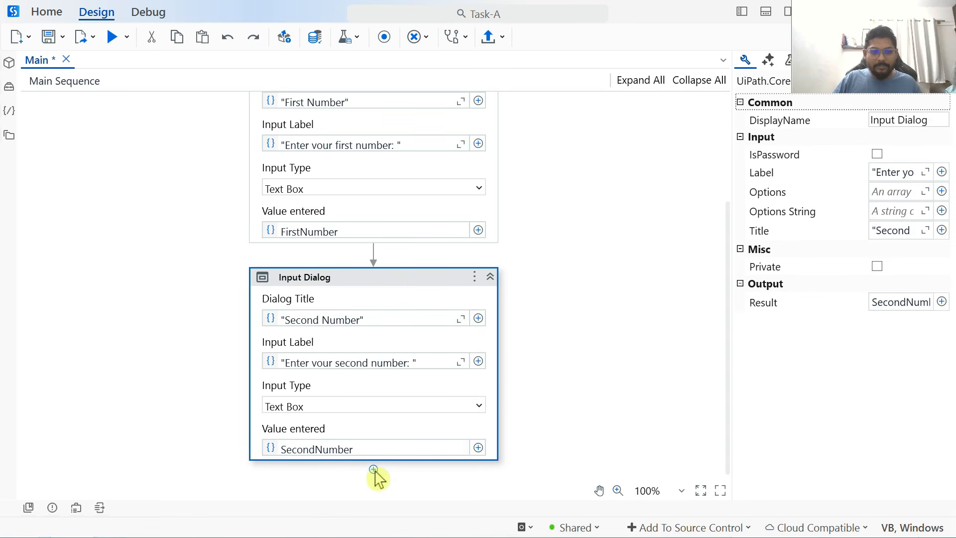
pyautogui.click(373, 469)
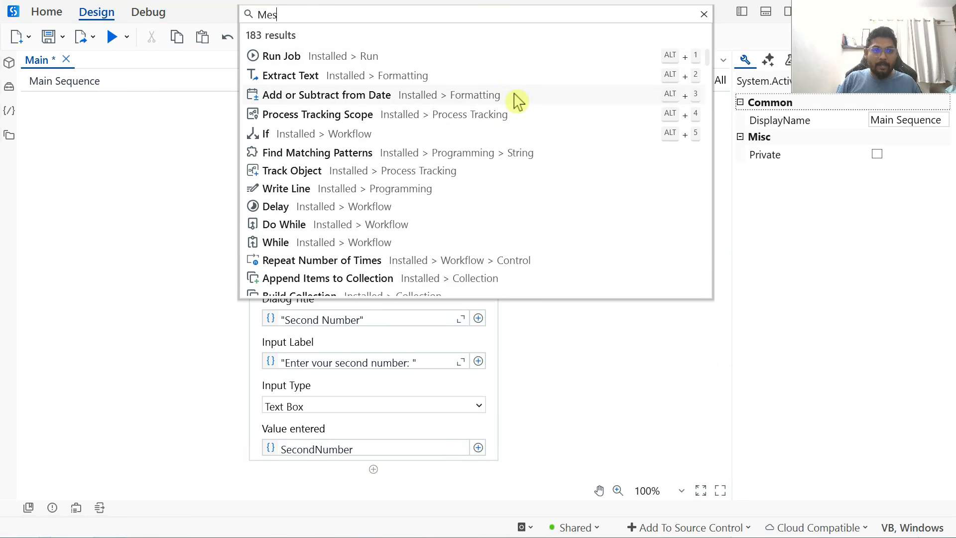
pyautogui.write('MessageBox')
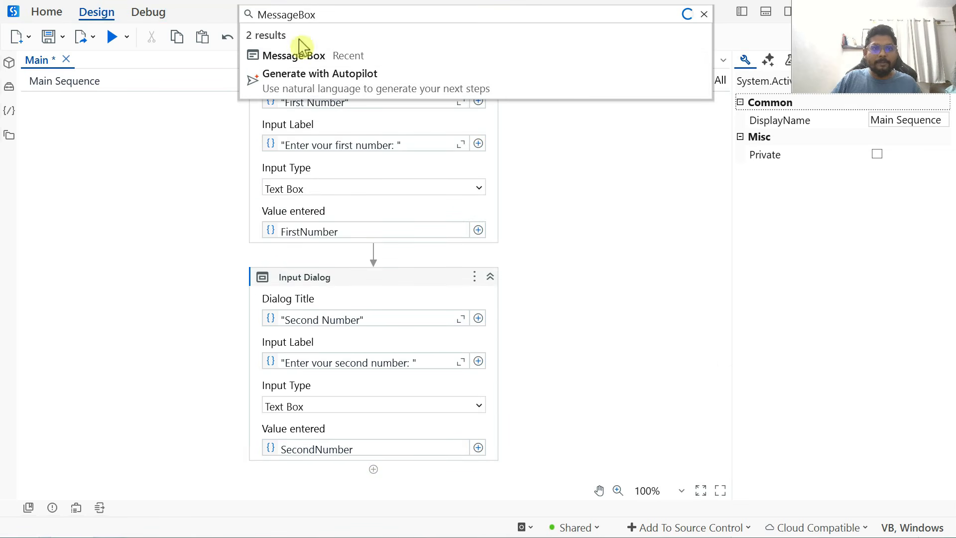
pyautogui.click(294, 56)
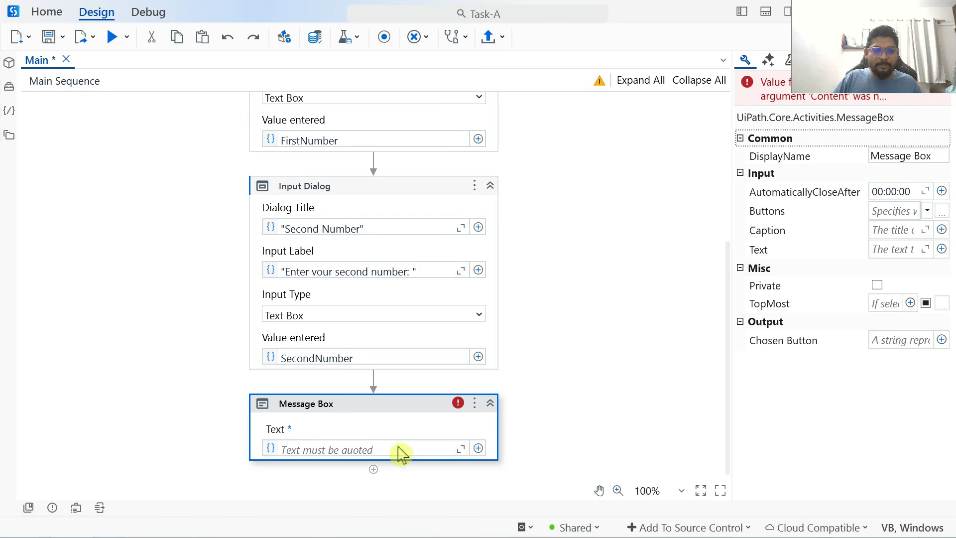
# Set the new Message Box's text to the expression (FirstNumber + SecondNumber).ToString and save the expression
pyautogui.click(461, 449)
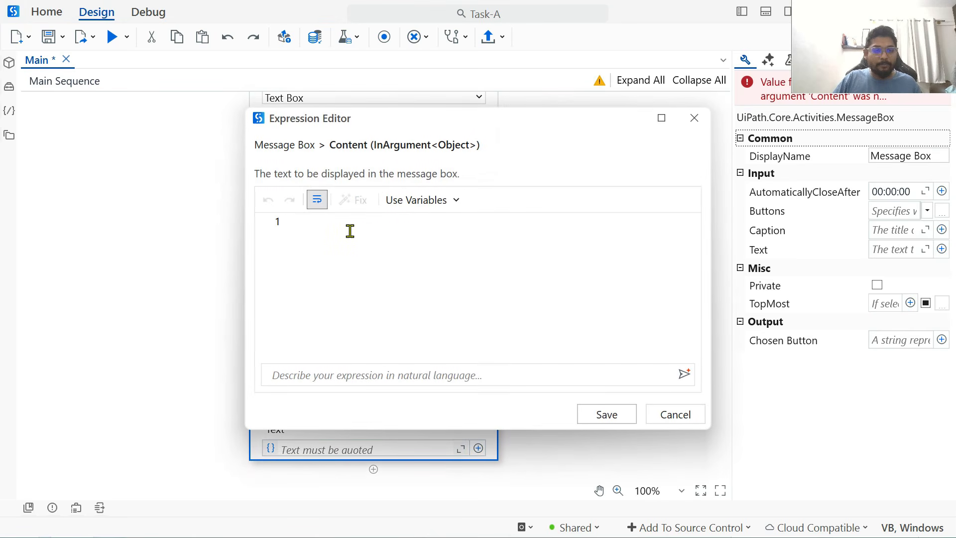
pyautogui.write('Fi')
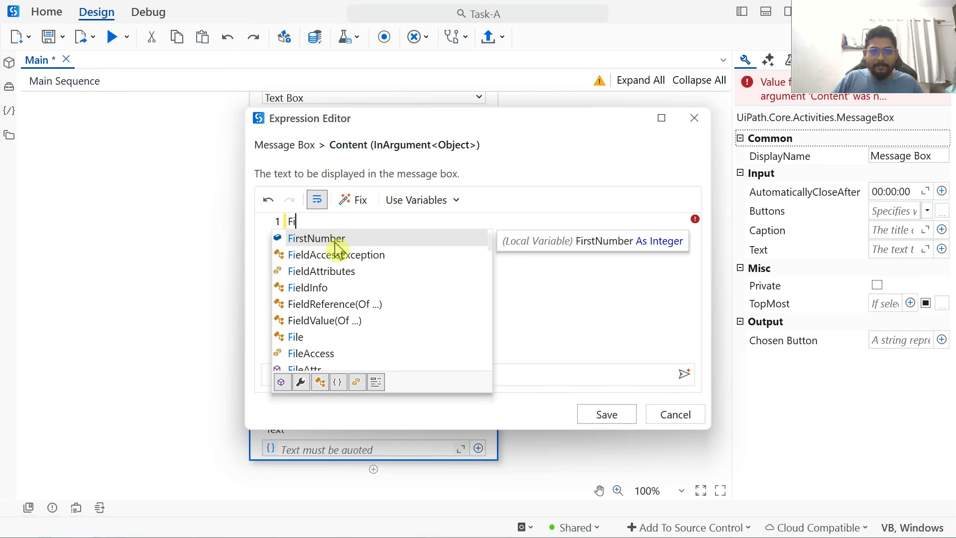
pyautogui.click(335, 243)
pyautogui.write('+')
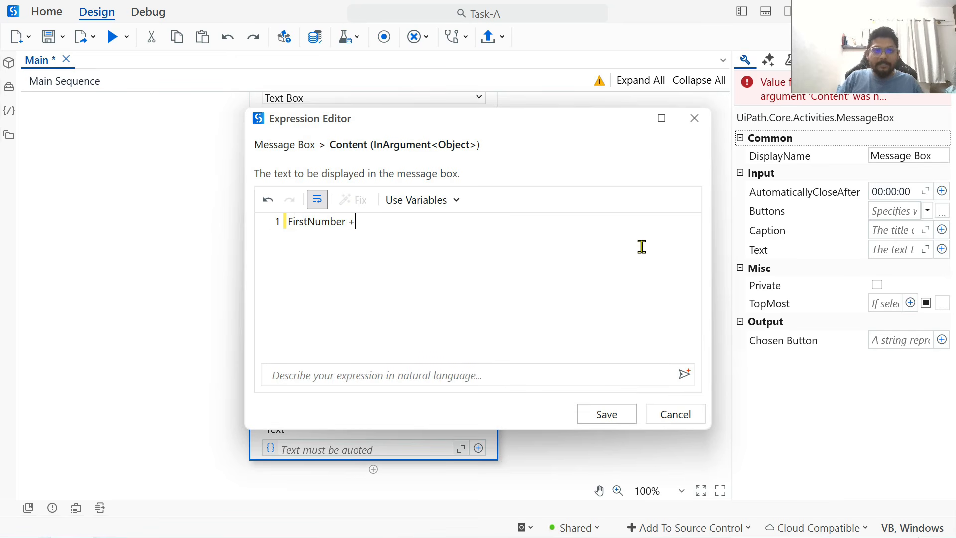
pyautogui.write(' Sec')
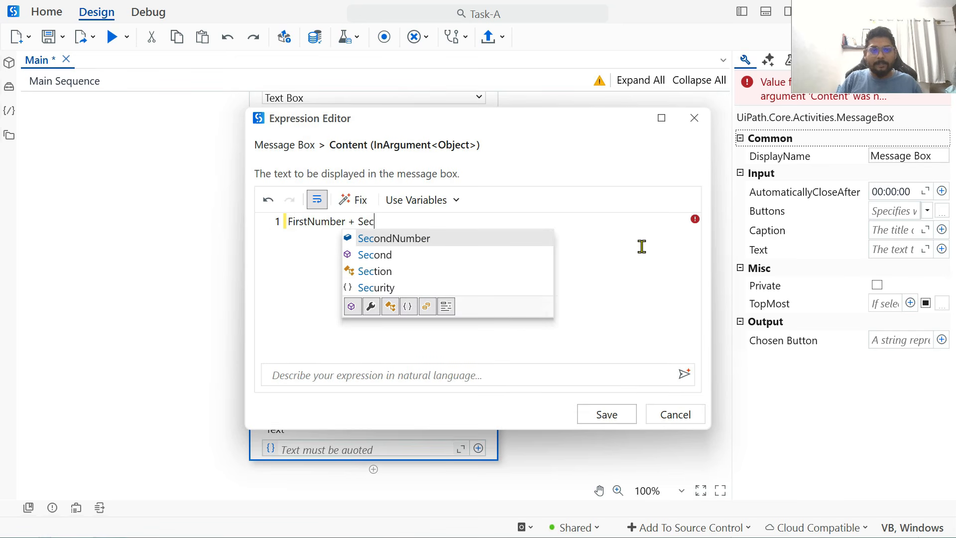
pyautogui.click(403, 238)
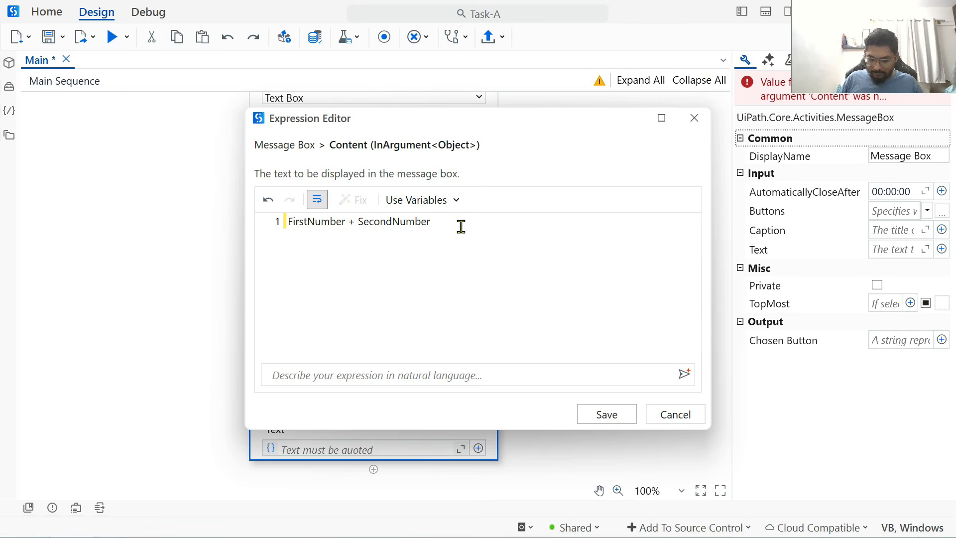
pyautogui.write('(')
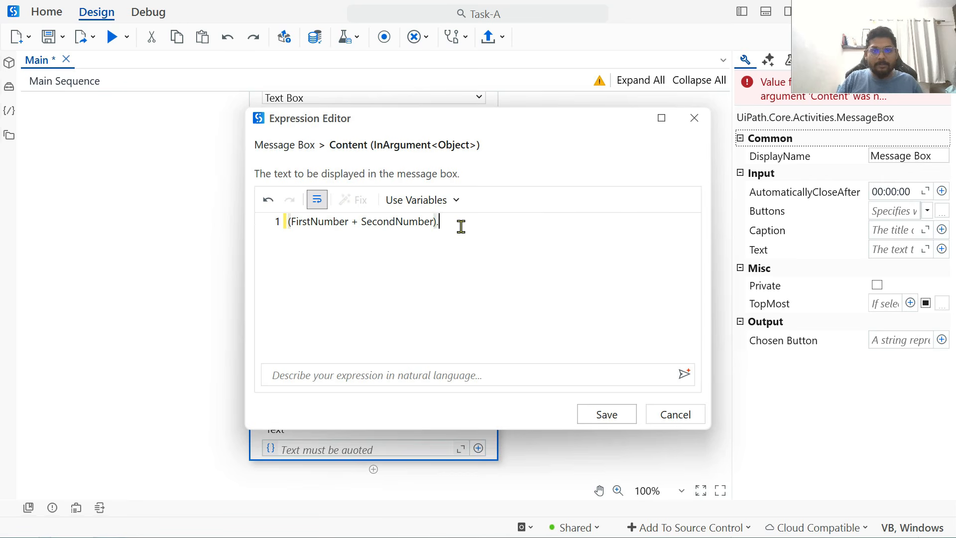
pyautogui.write('Tos')
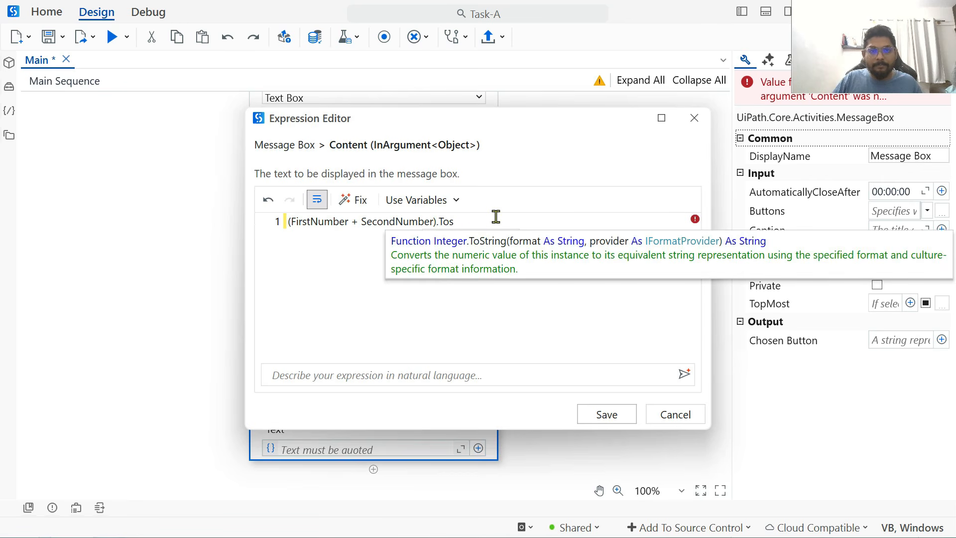
pyautogui.press('BackSpace')
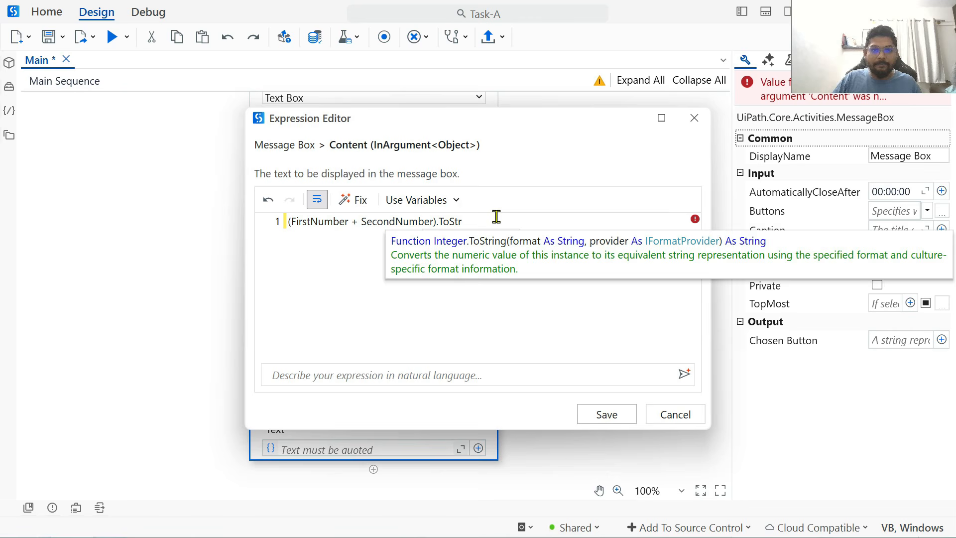
pyautogui.write('ing')
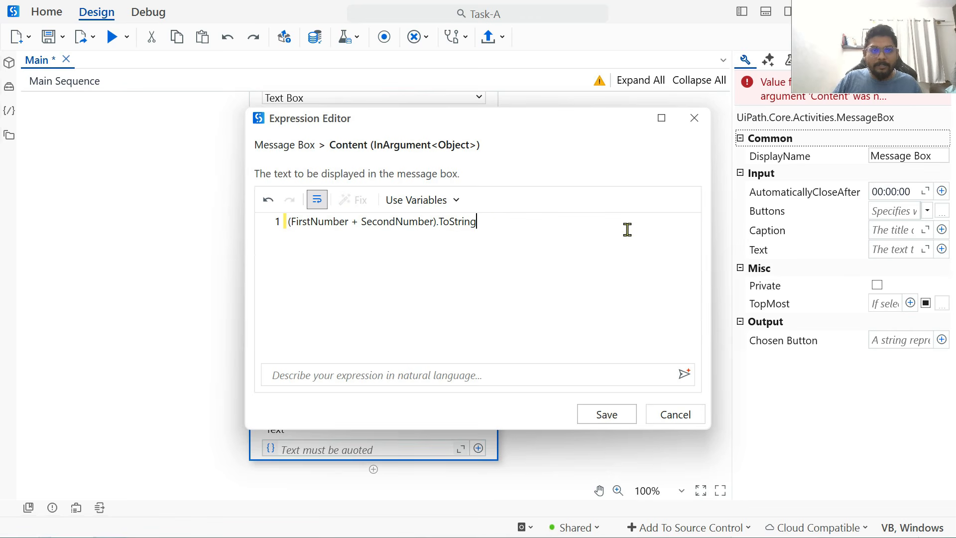
pyautogui.click(625, 421)
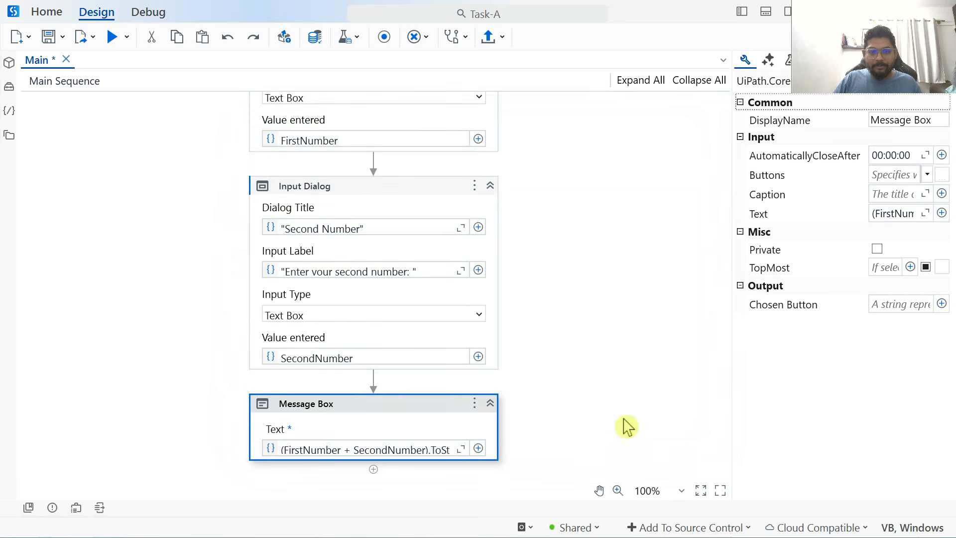
# Test-run the Task-A workflow, submitting a first and a second number and acknowledging the message boxes
pyautogui.click(112, 36)
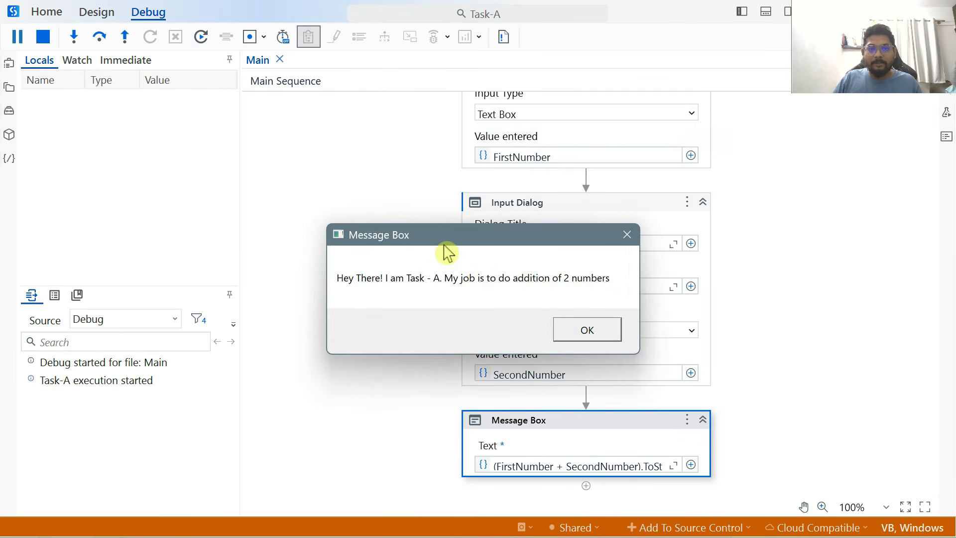
pyautogui.moveTo(474, 218); pyautogui.dragTo(473, 155)
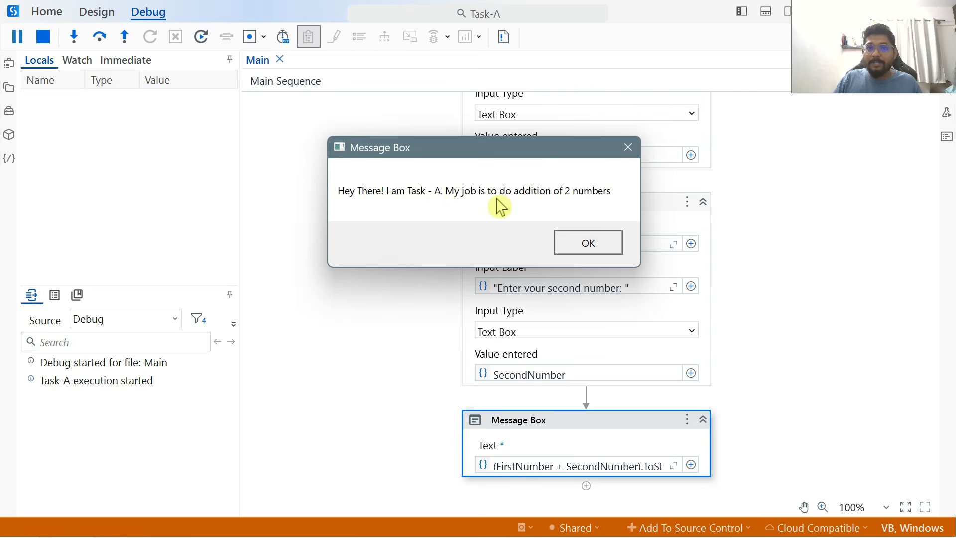
pyautogui.click(592, 244)
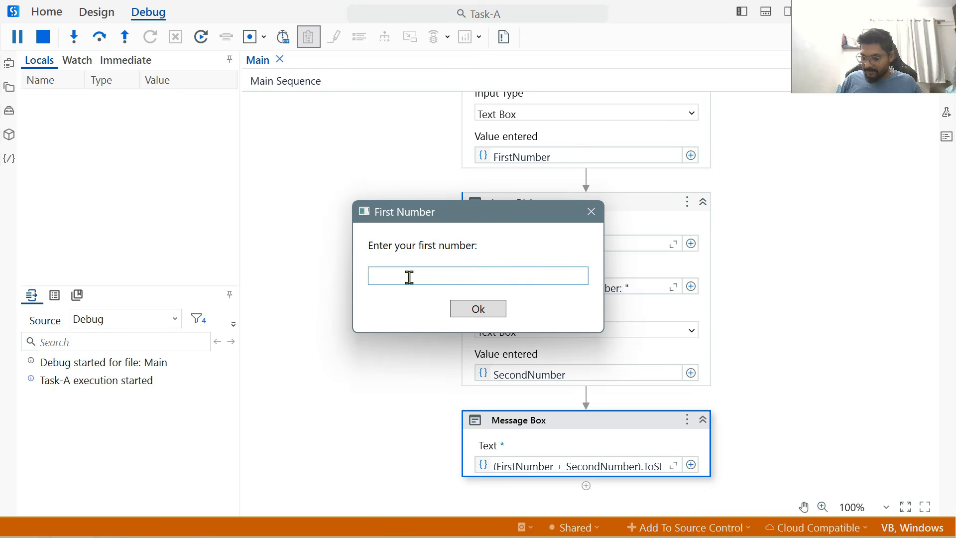
pyautogui.click(499, 311)
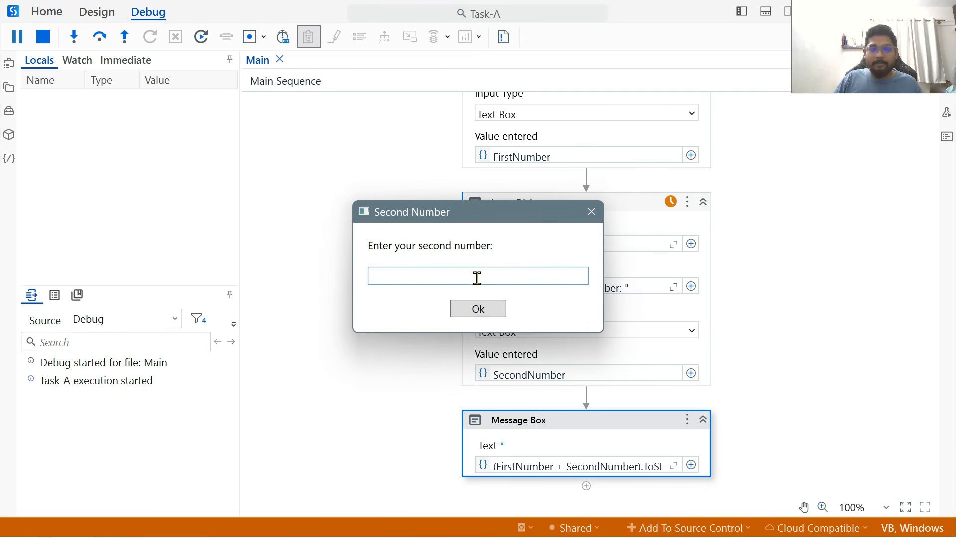
pyautogui.click(478, 310)
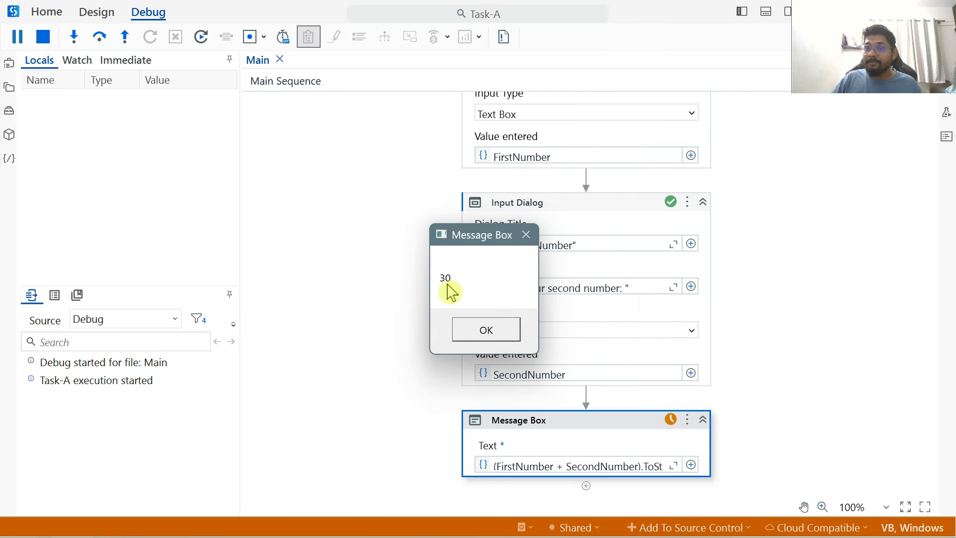
pyautogui.click(486, 331)
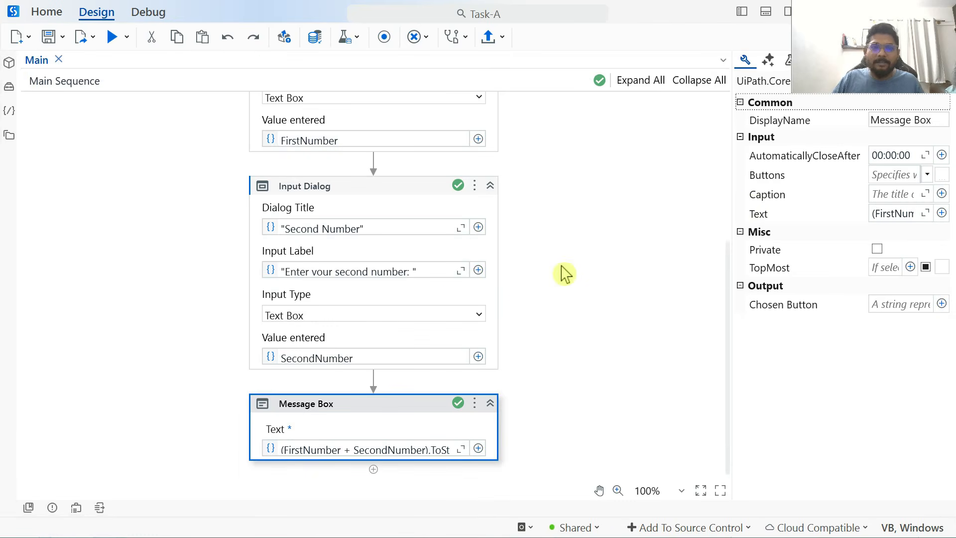
pyautogui.scroll(6, 594, 268)
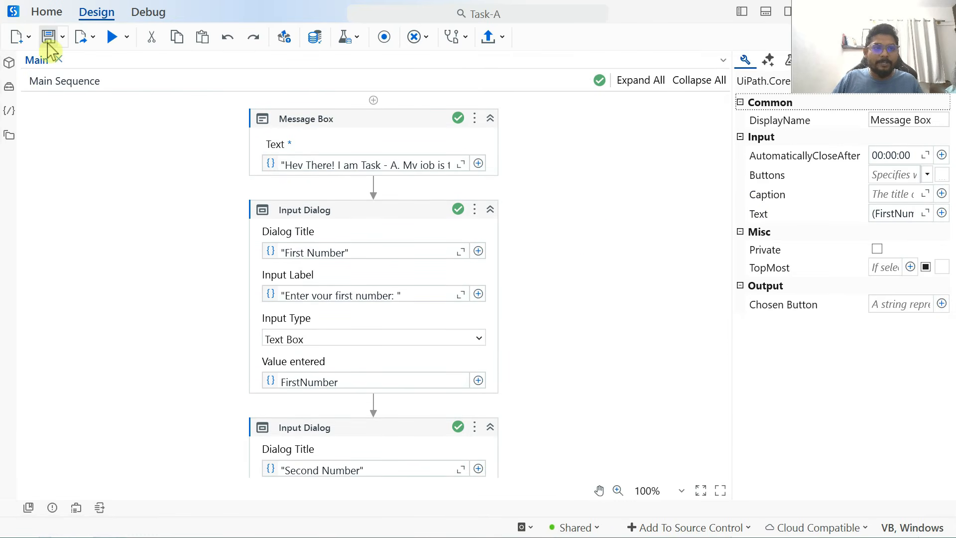
pyautogui.click(490, 38)
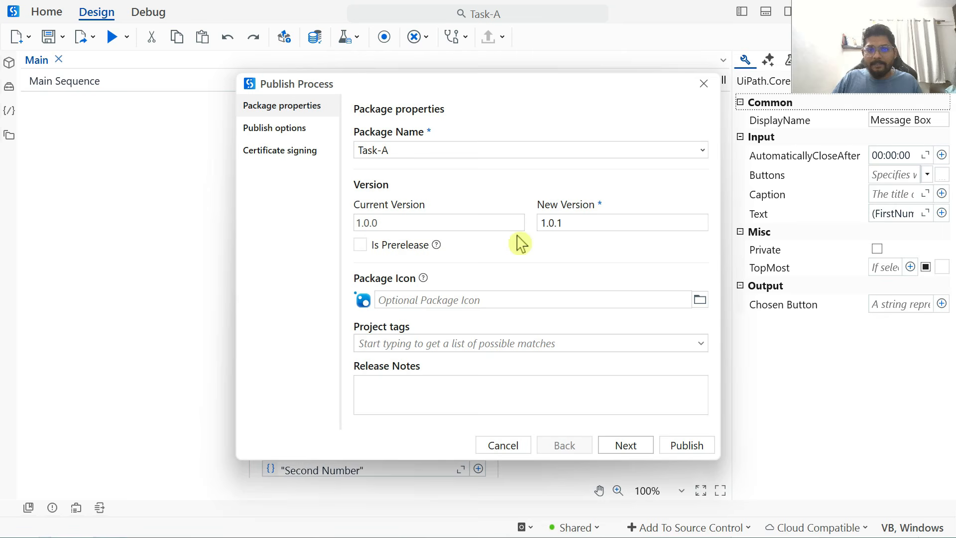
pyautogui.click(650, 450)
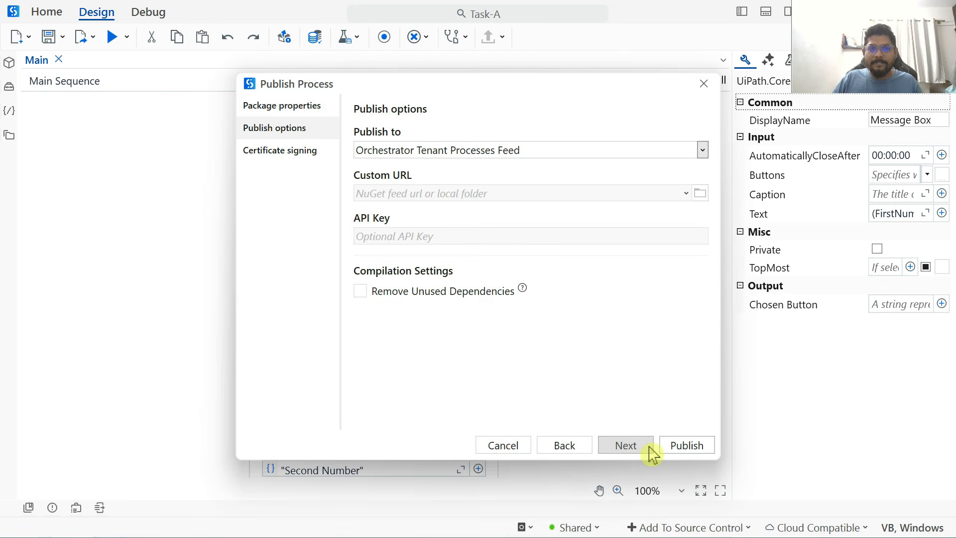
pyautogui.click(702, 150)
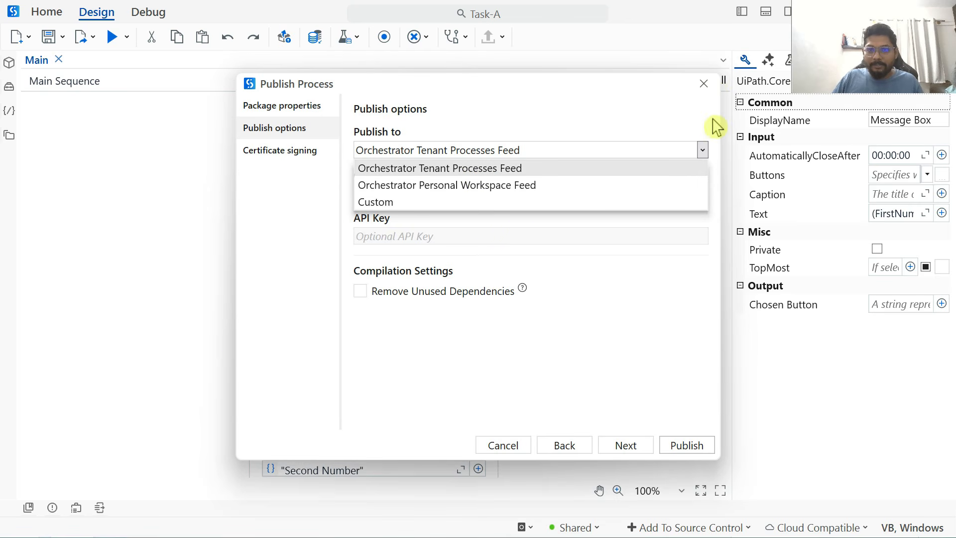
pyautogui.click(706, 86)
pyautogui.click(706, 87)
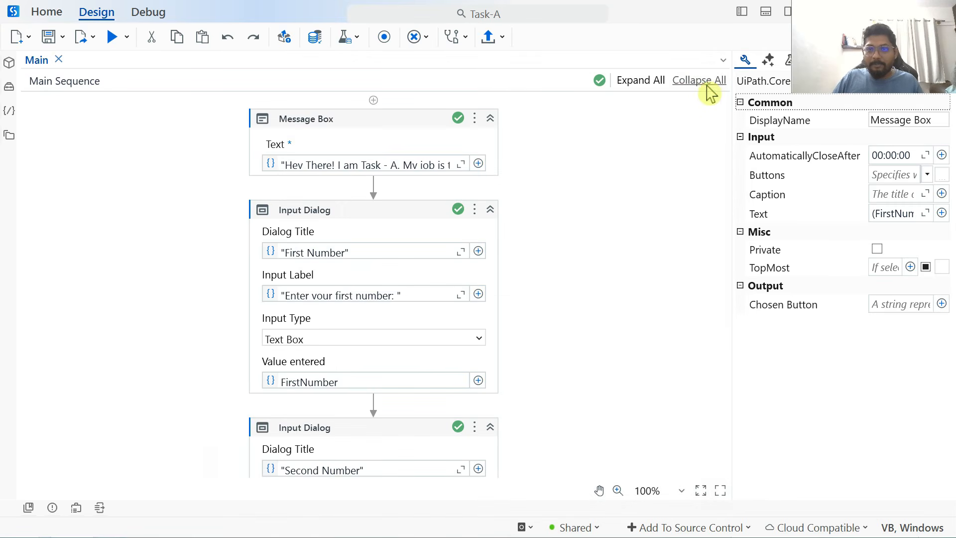
# Switch the active Orchestrator folder from Shared to MaestroProjects
pyautogui.click(596, 528)
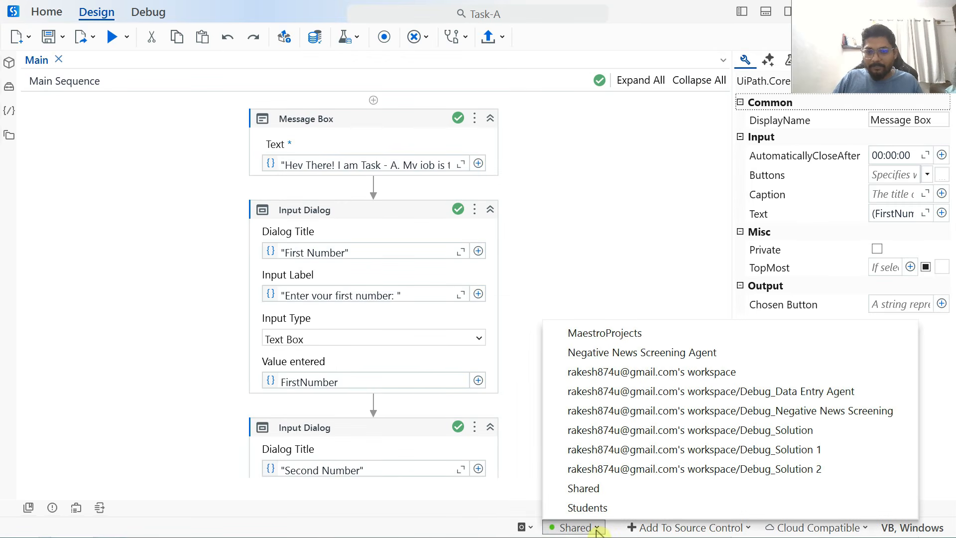
pyautogui.click(619, 344)
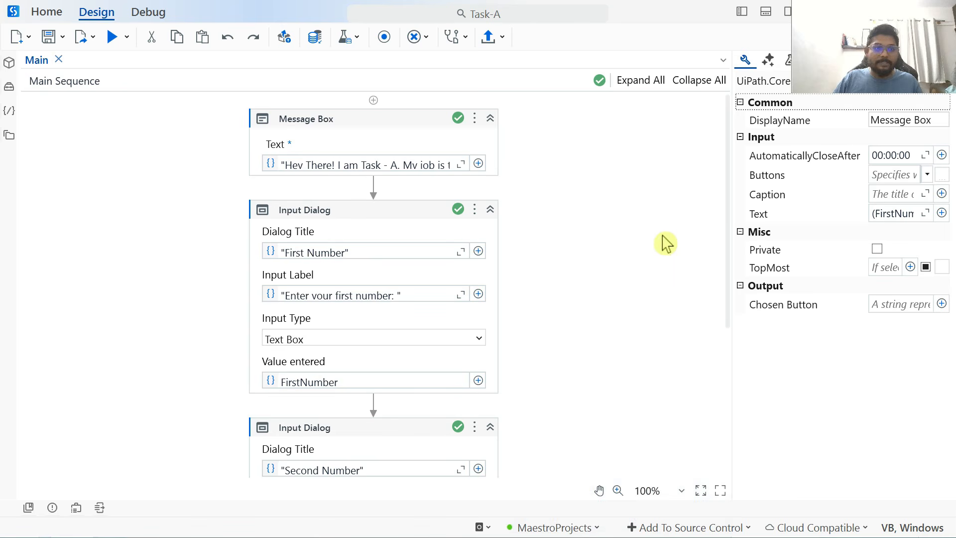
# Publish Task-A as version 1.0.1 to the Orchestrator MaestroProjects Feed and acknowledge the confirmation
pyautogui.click(489, 39)
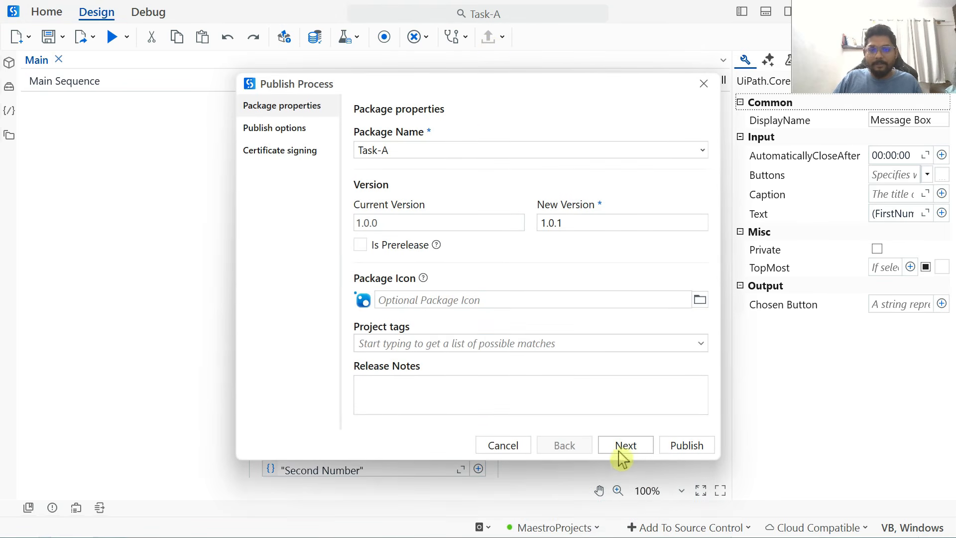
pyautogui.click(623, 449)
pyautogui.click(702, 150)
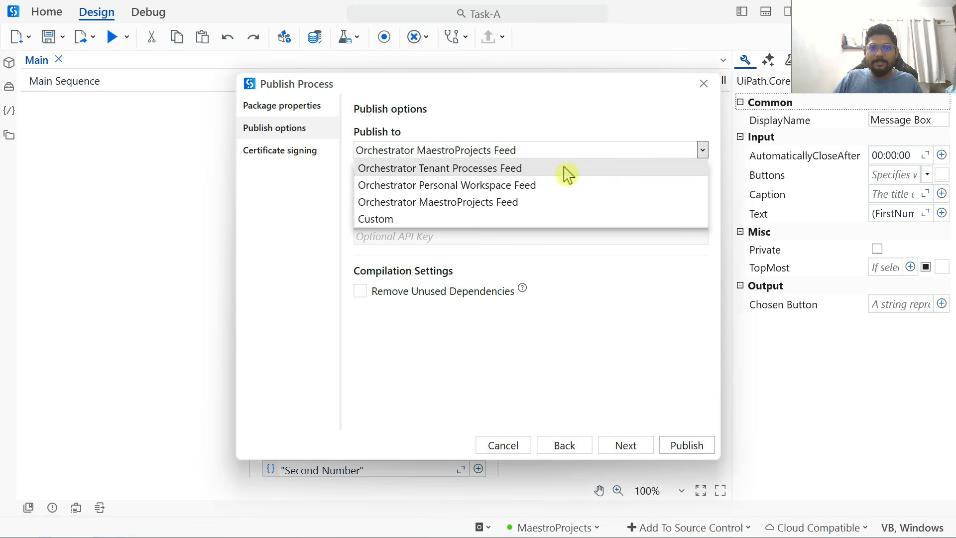
pyautogui.click(516, 204)
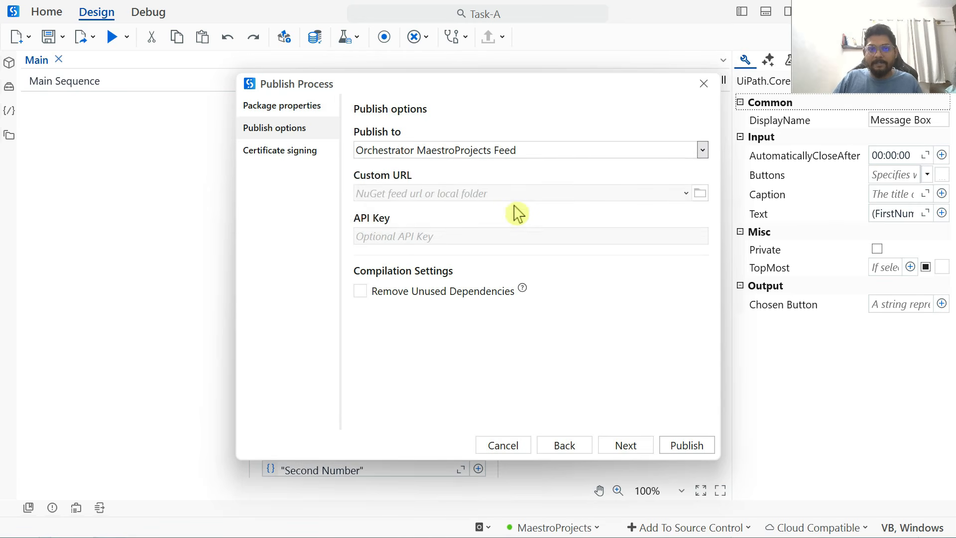
pyautogui.click(636, 449)
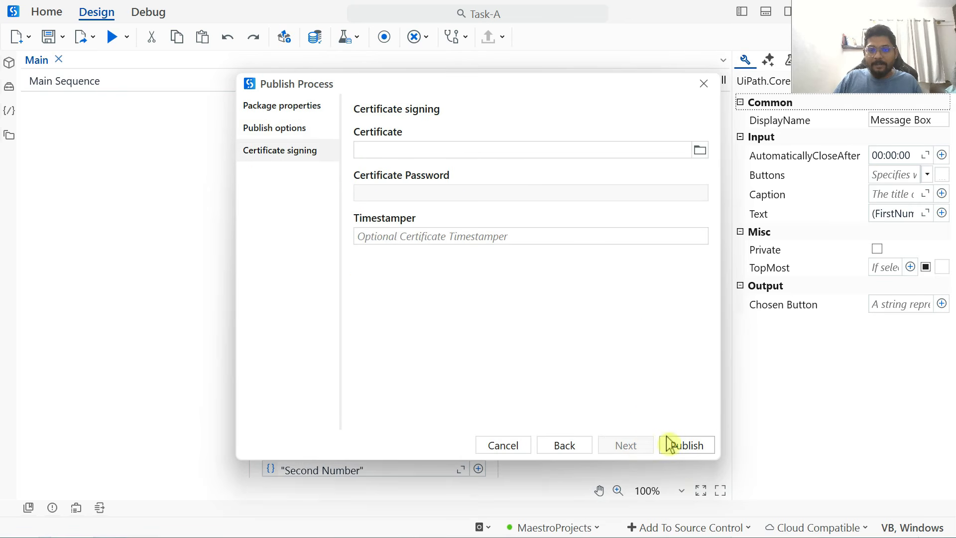
pyautogui.click(686, 445)
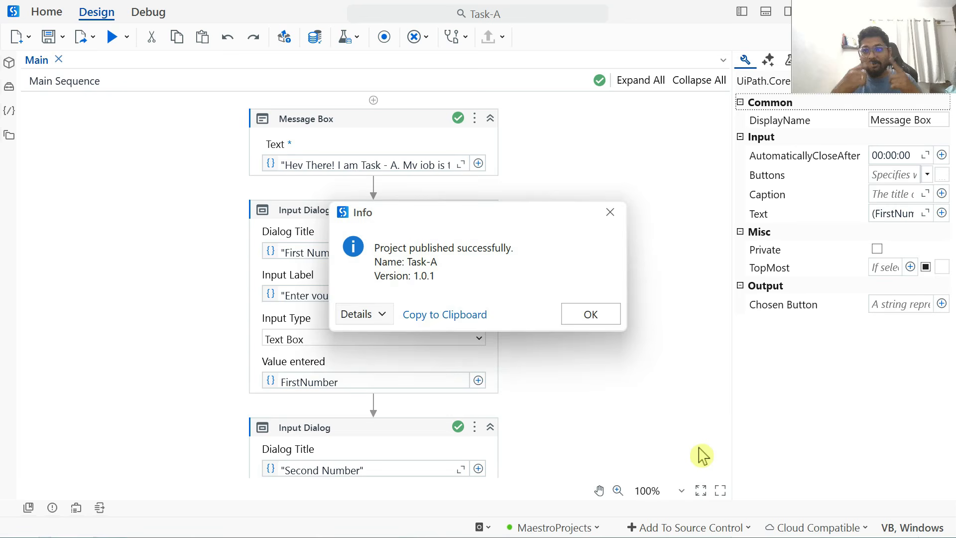
pyautogui.click(592, 317)
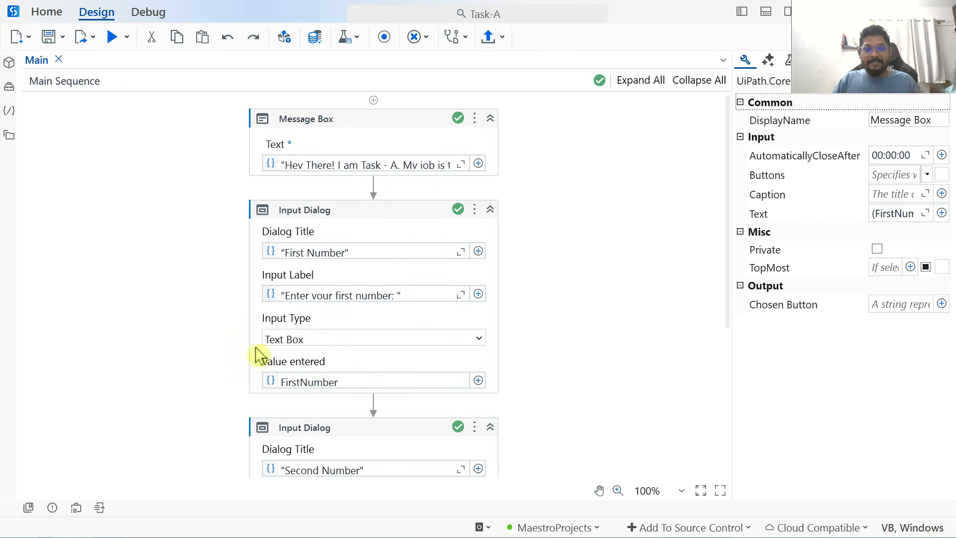
# Copy all activities of the Task-A workflow into a new blank process named Task-B
pyautogui.click(597, 242)
pyautogui.hotkey('ctrl', 'a')
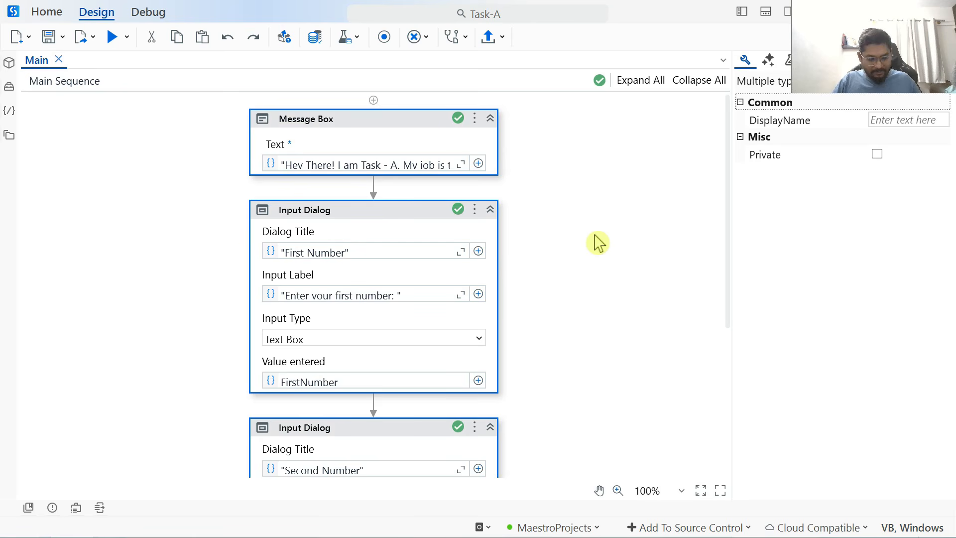
pyautogui.click(46, 13)
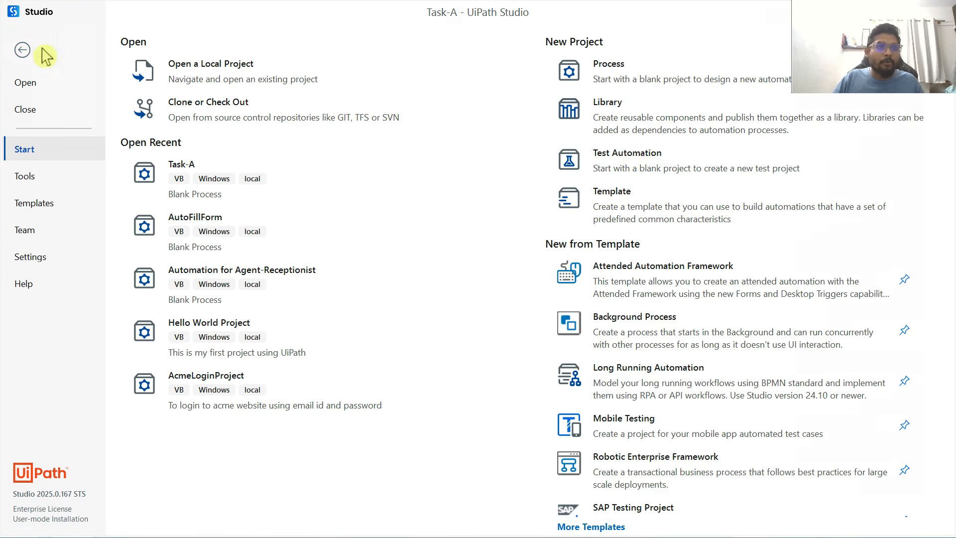
pyautogui.click(636, 84)
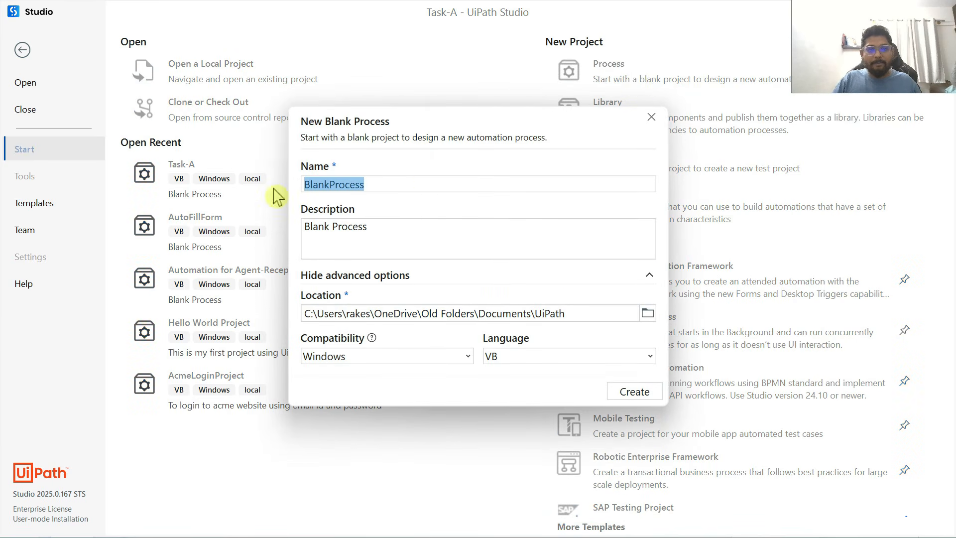
pyautogui.write('Task')
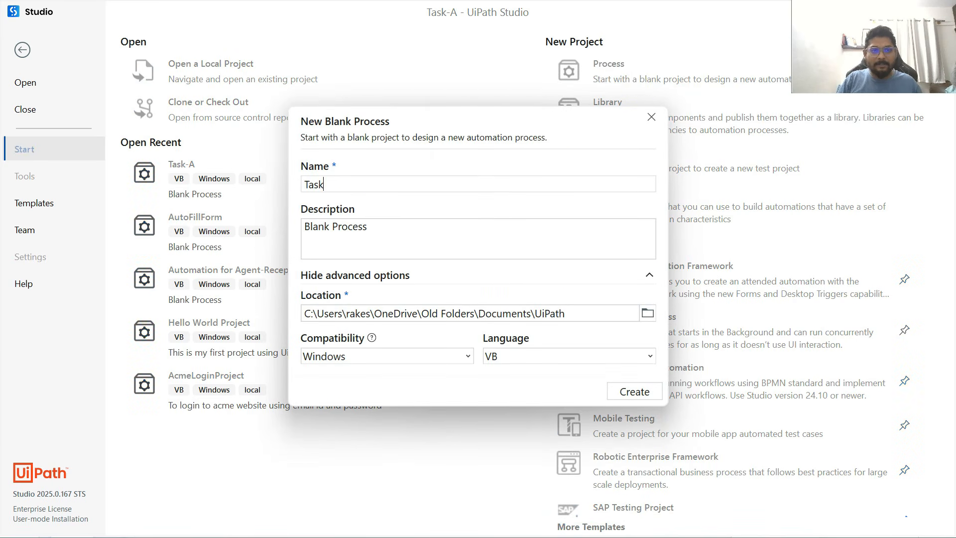
pyautogui.write('-B')
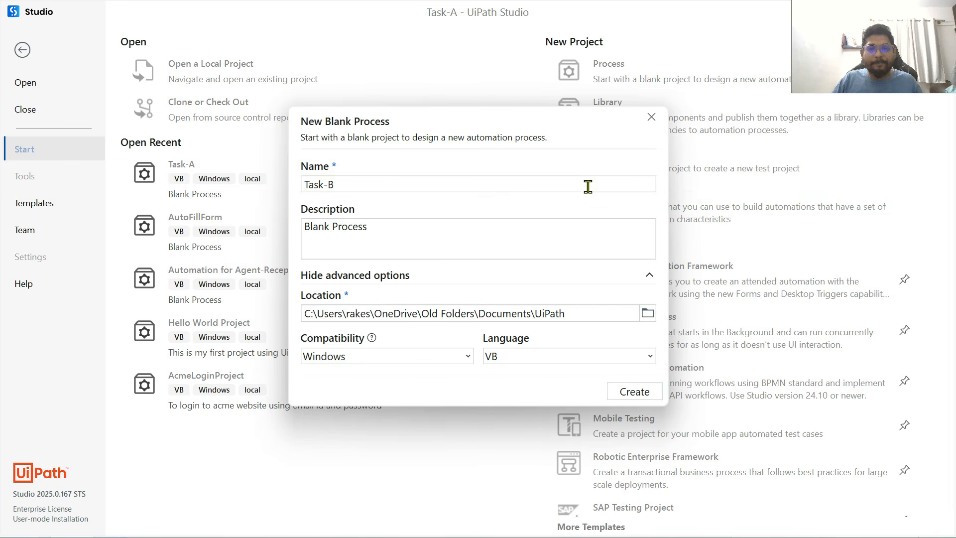
pyautogui.click(643, 395)
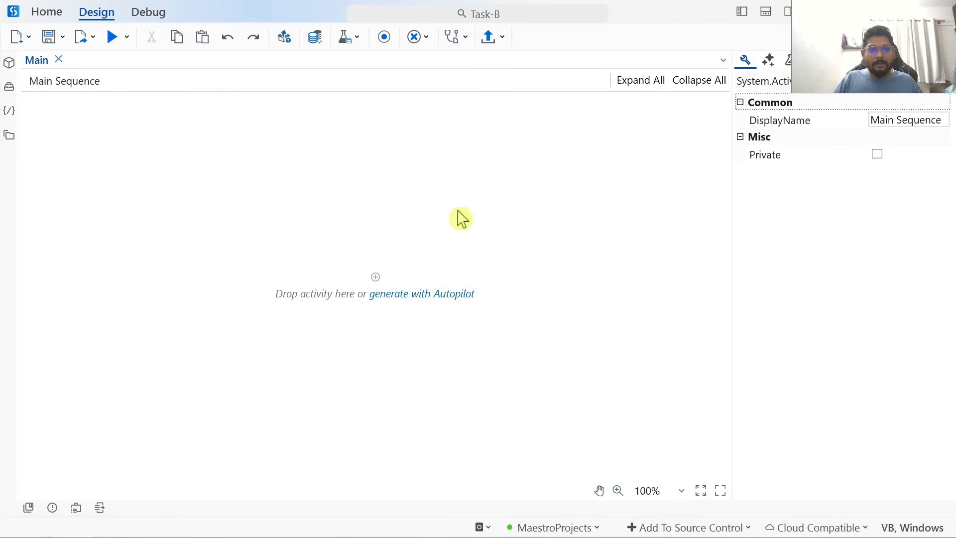
pyautogui.hotkey('ctrl', 'v')
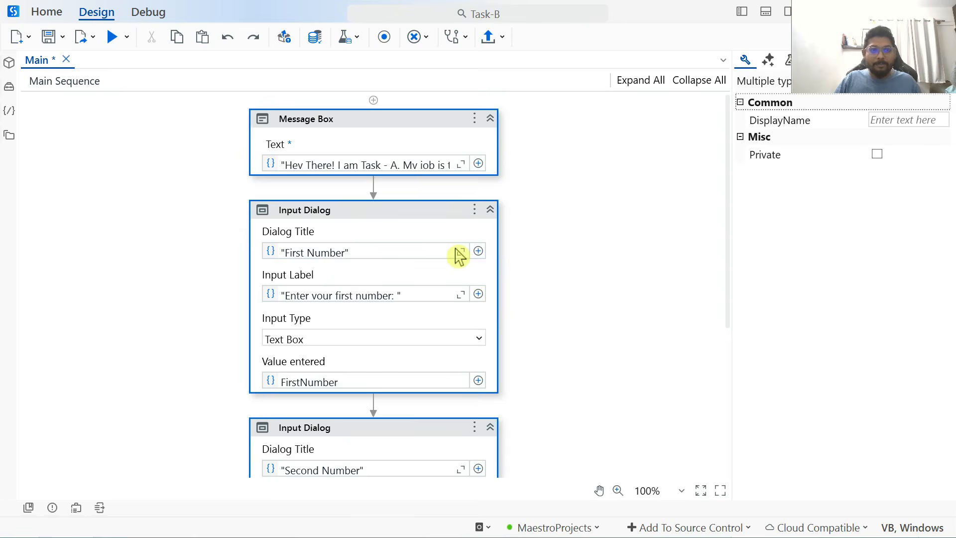
# Change the first Message Box's text to "Hey There! I am Task - B. My job is to do substraction of 2 numbers" and save it
pyautogui.click(460, 164)
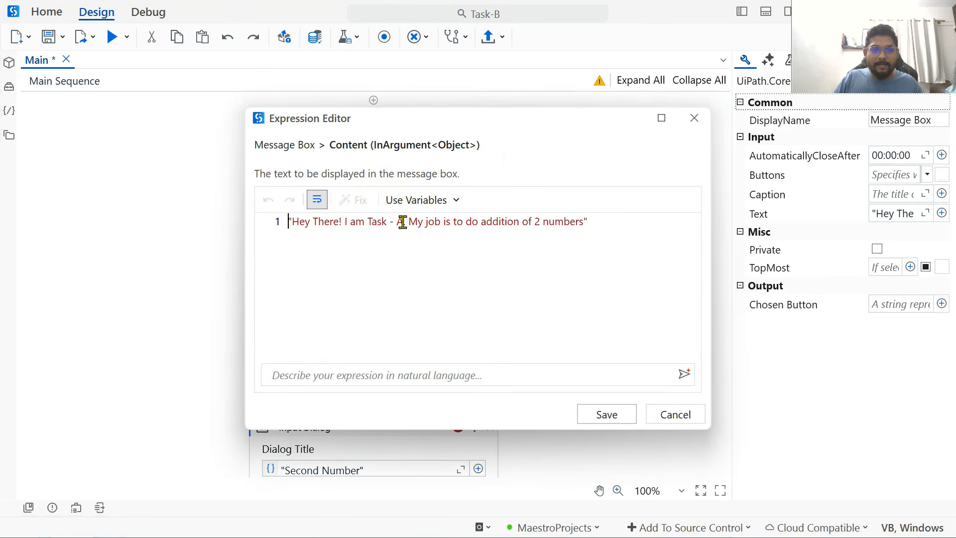
pyautogui.press('BackSpace')
pyautogui.press('BackSpace')
pyautogui.write('B')
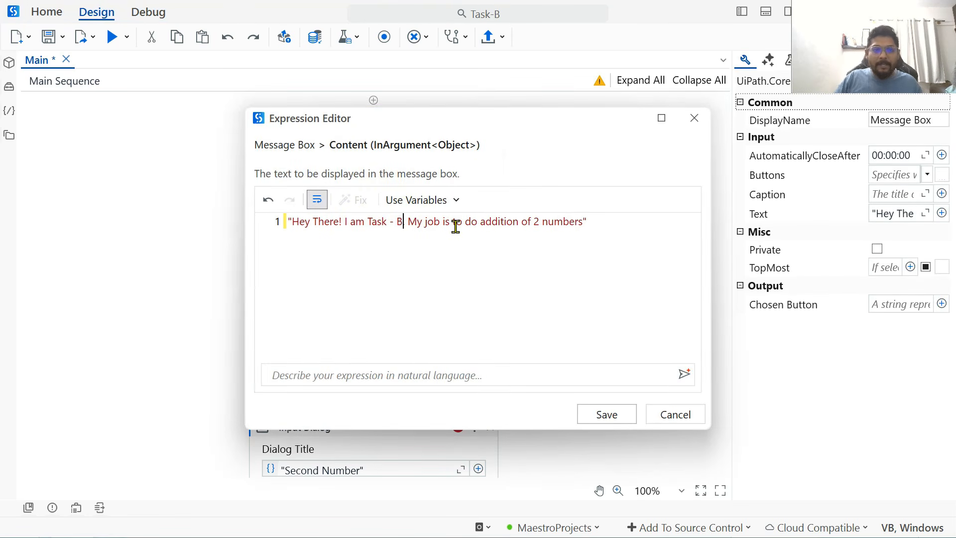
pyautogui.doubleClick(497, 222)
pyautogui.write('s')
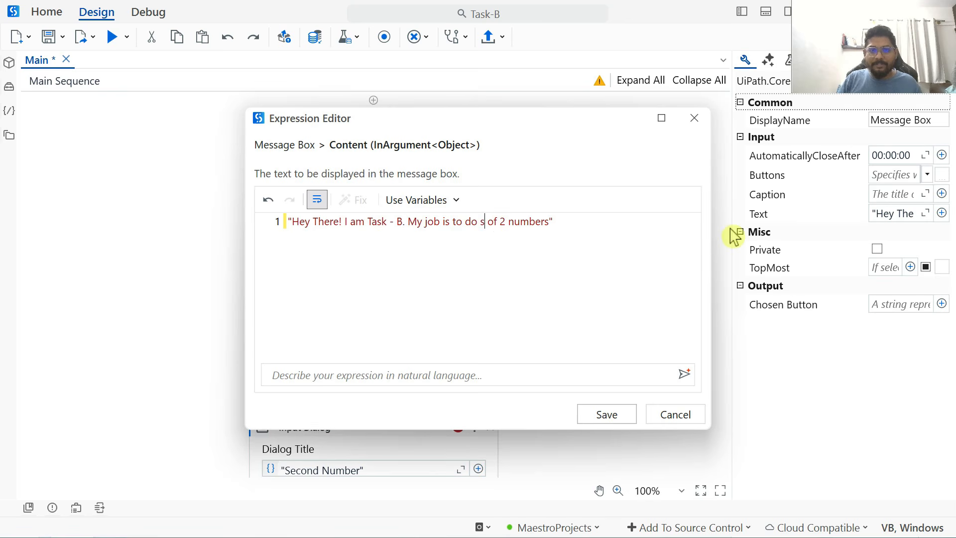
pyautogui.write('ubstraction')
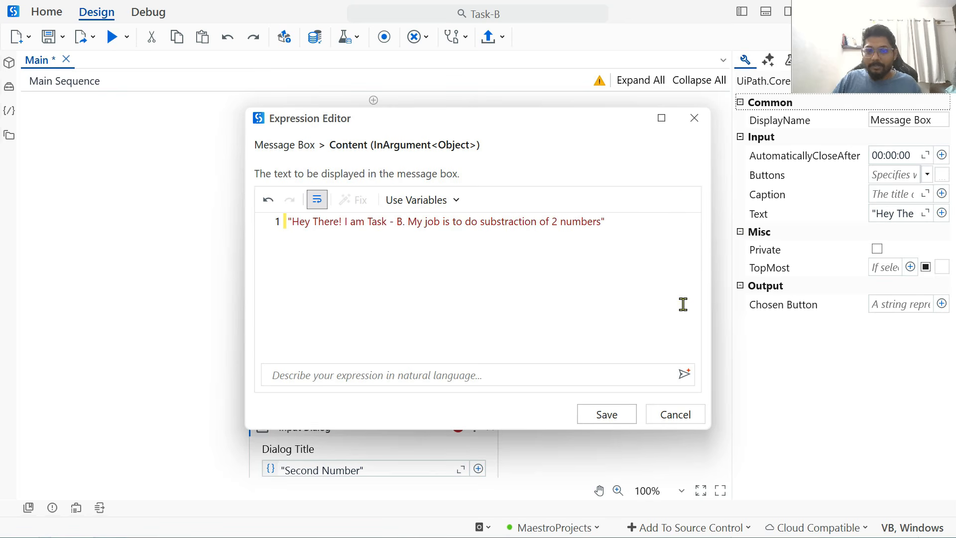
pyautogui.click(607, 414)
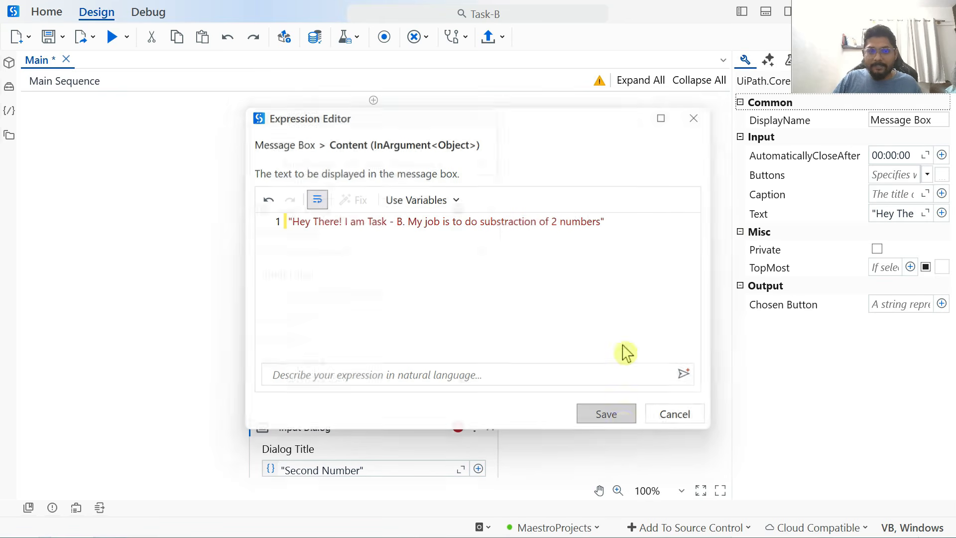
# Create a variable named FirstNumber with data type Int32 in Task-B's Main workflow
pyautogui.scroll(-1, 523, 269)
pyautogui.scroll(-1, 343, 309)
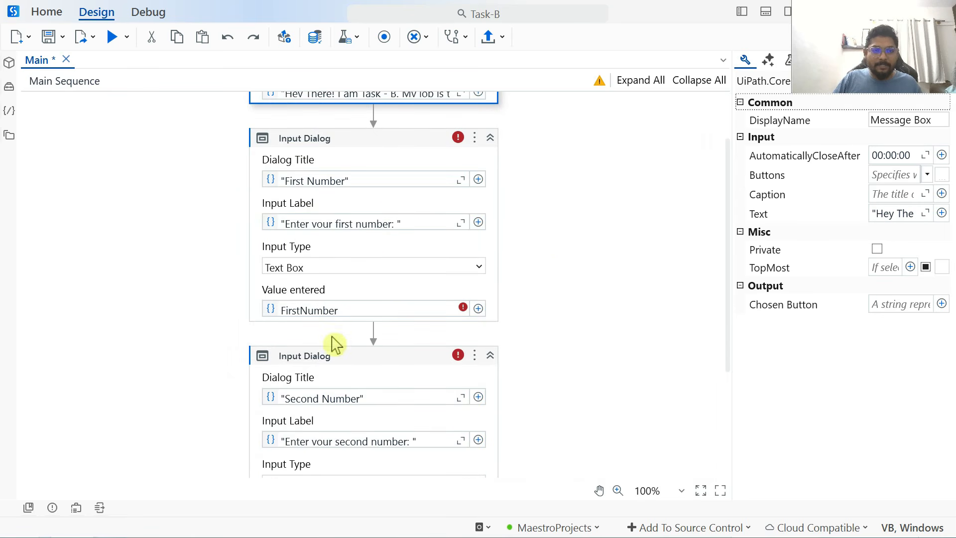
pyautogui.click(76, 508)
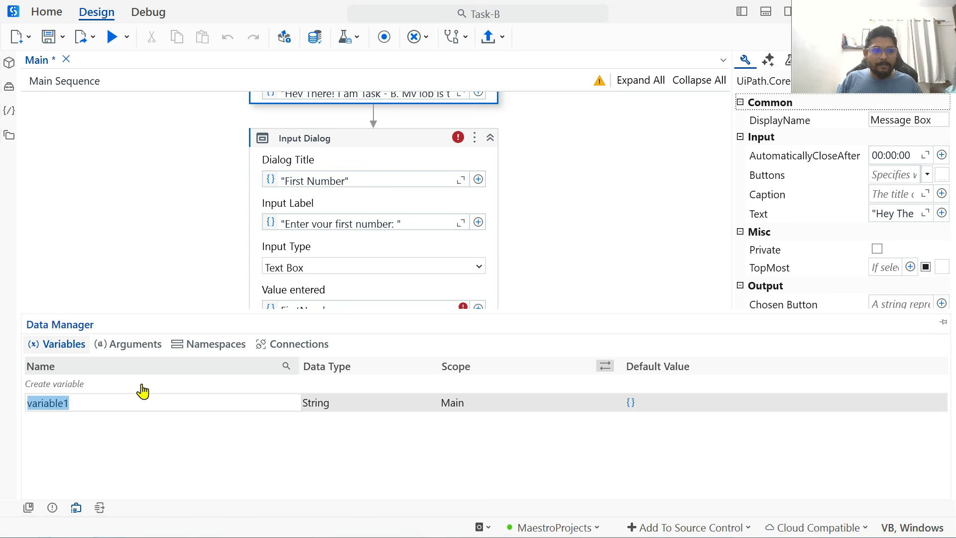
pyautogui.write('FirstNu')
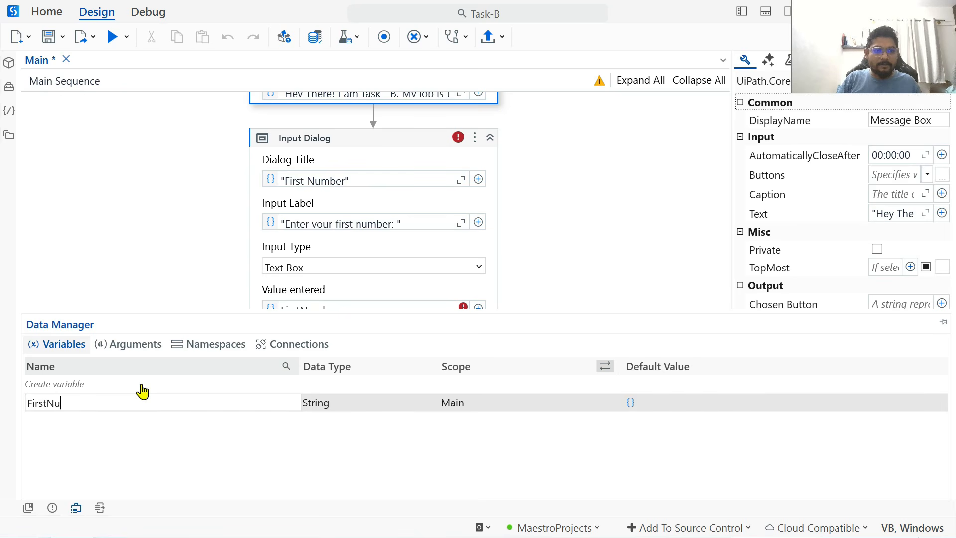
pyautogui.write('mber')
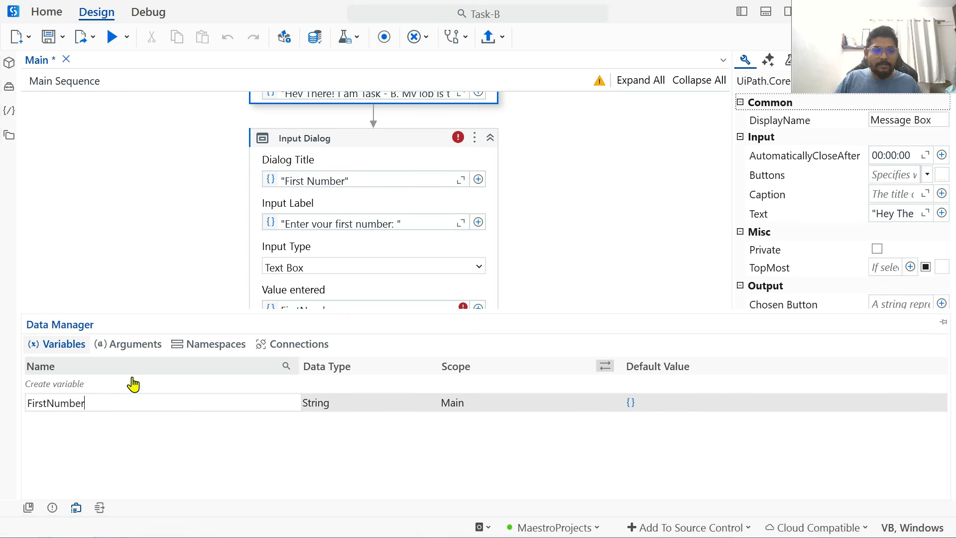
pyautogui.click(335, 414)
pyautogui.click(331, 286)
pyautogui.click(618, 273)
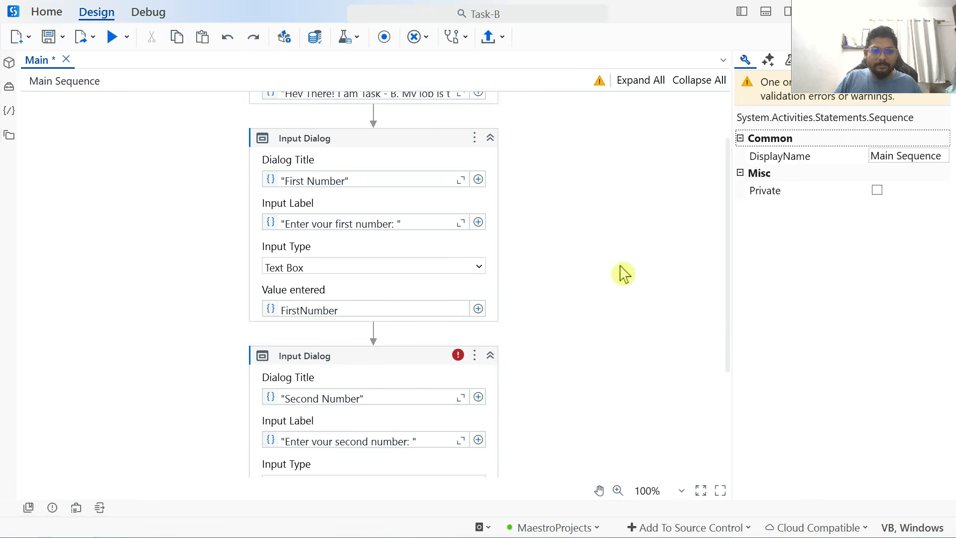
# Create a second Int32 variable named SecondNumber for the Second Number input dialog
pyautogui.scroll(-1, 445, 328)
pyautogui.click(420, 327)
pyautogui.scroll(-1, 438, 353)
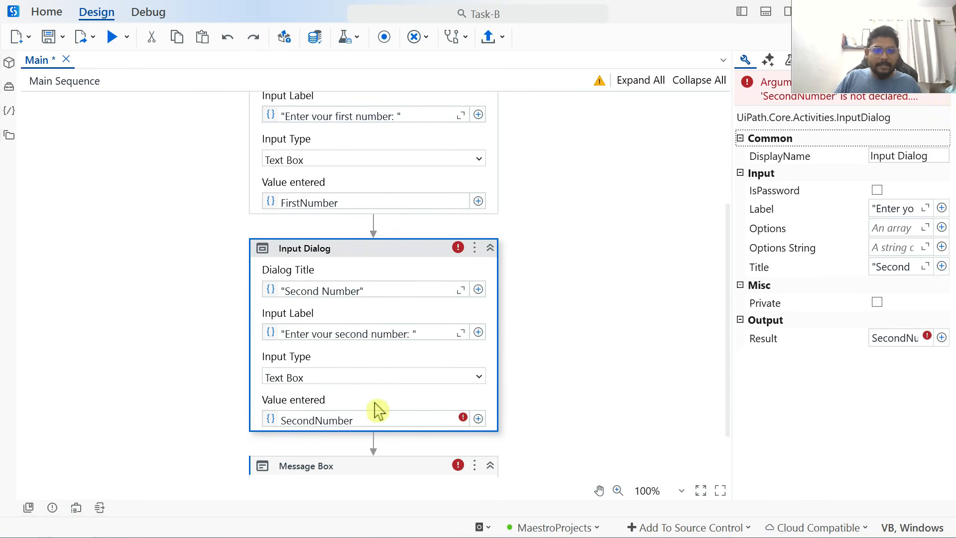
pyautogui.click(76, 509)
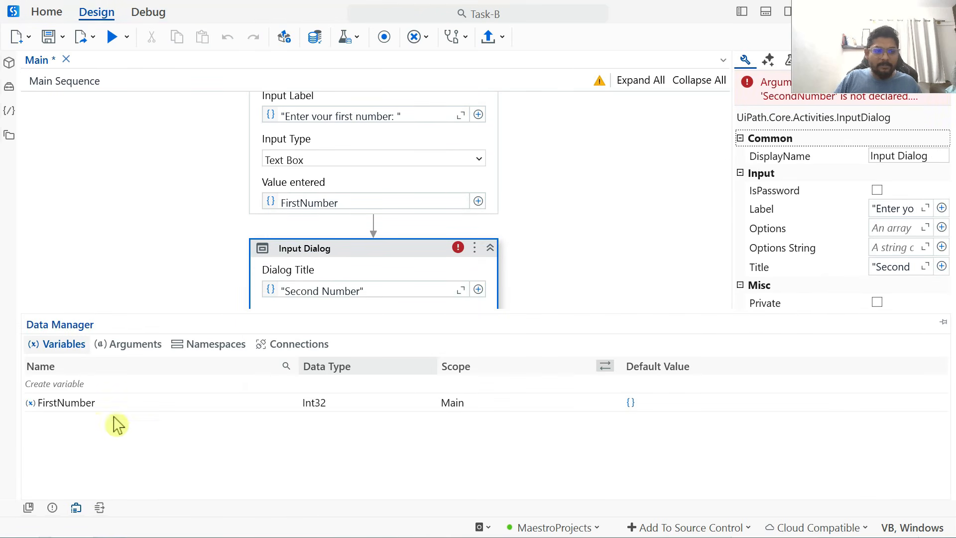
pyautogui.click(70, 387)
pyautogui.write('SecondNumber')
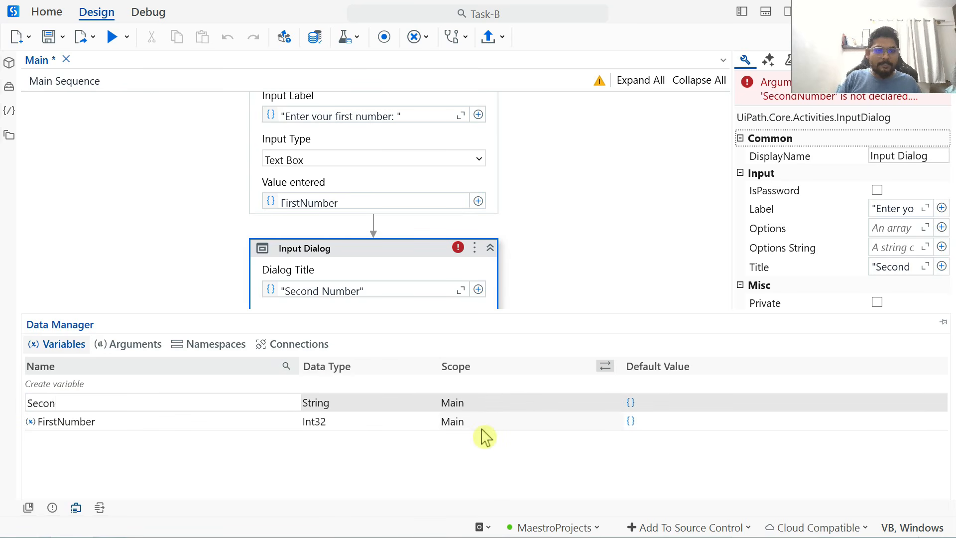
pyautogui.click(358, 404)
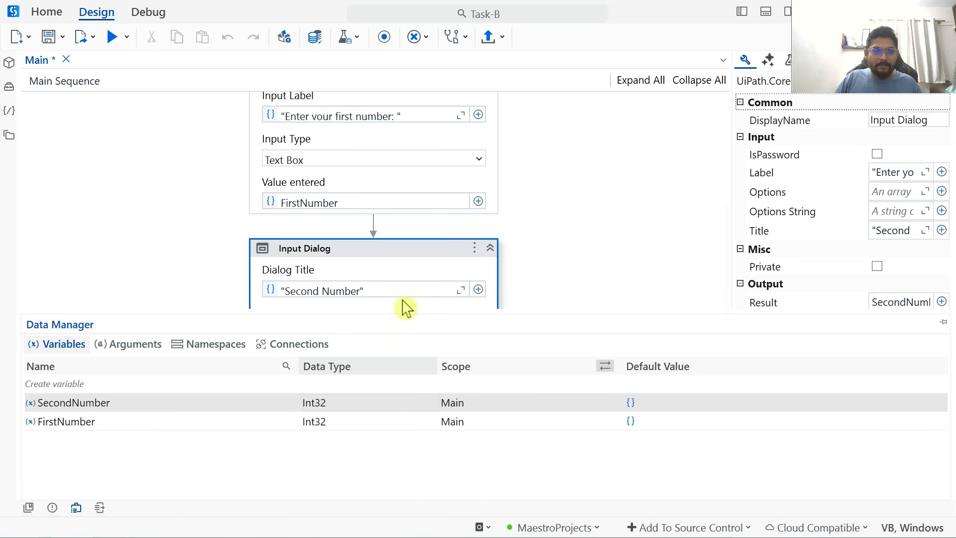
pyautogui.click(570, 263)
# Change the last Message Box's expression to (FirstNumber - SecondNumber).ToString and save it
pyautogui.scroll(1, 434, 204)
pyautogui.scroll(-3, 395, 380)
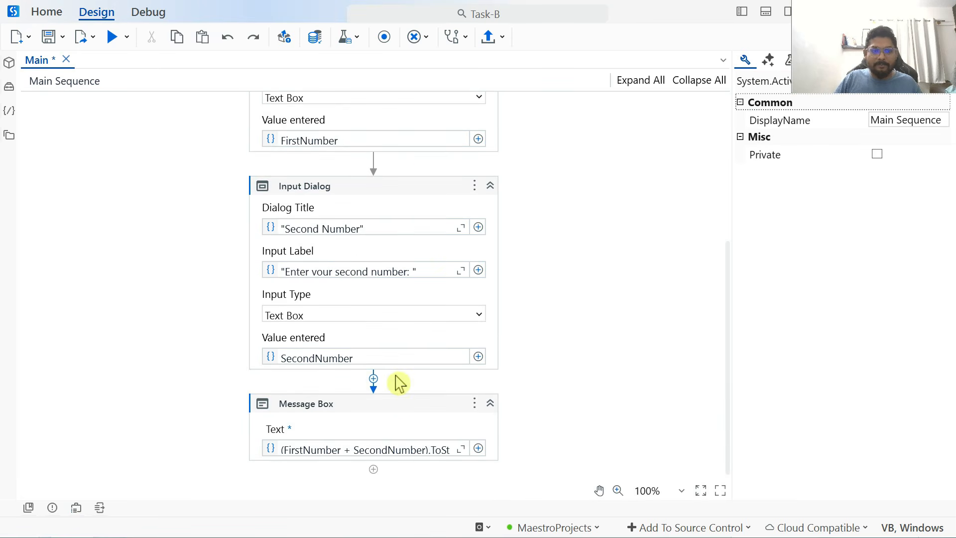
pyautogui.click(463, 450)
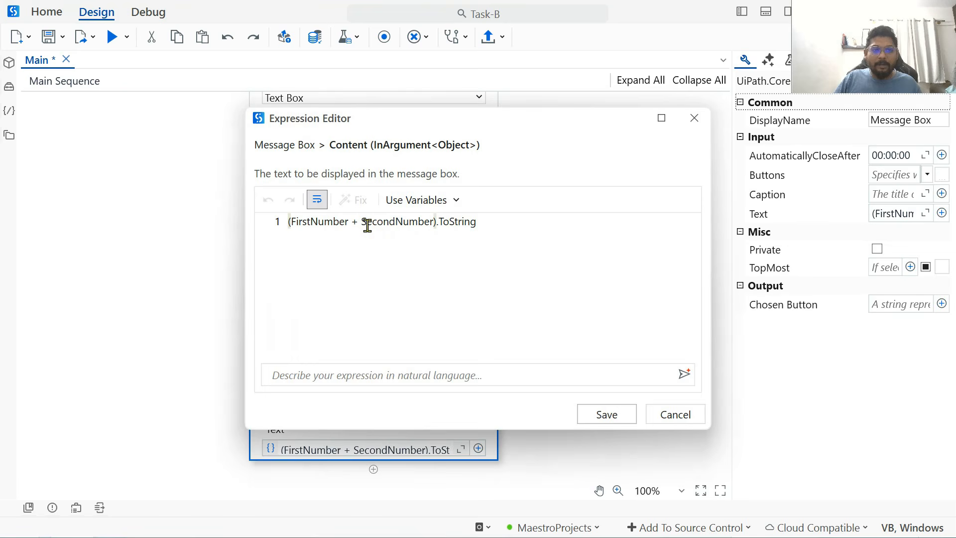
pyautogui.press('BackSpace')
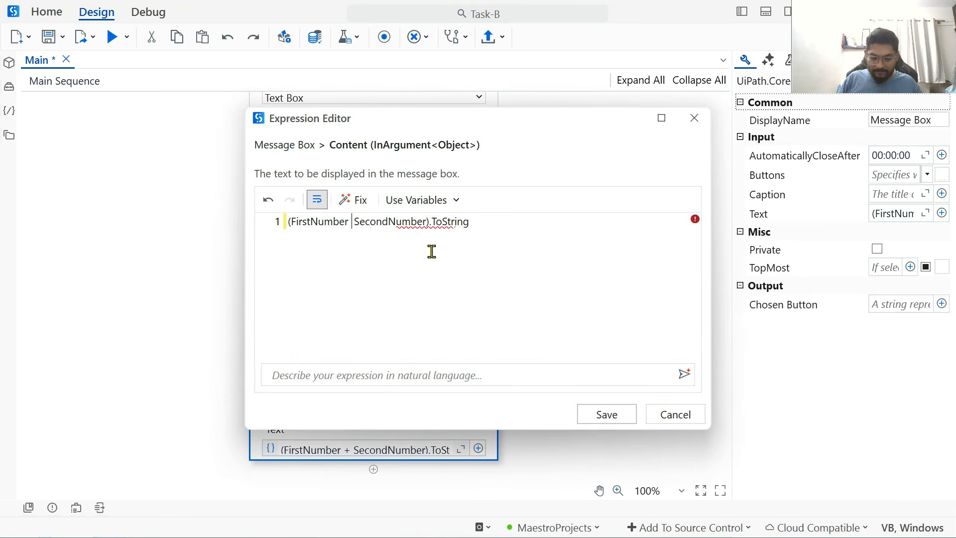
pyautogui.write('-')
pyautogui.click(610, 416)
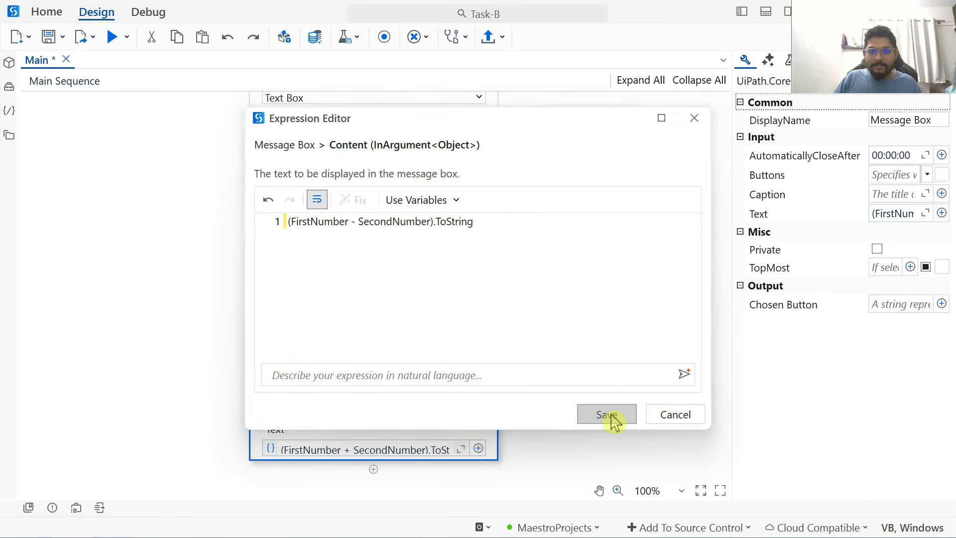
# Debug the Task-B workflow with 20 as the first number and 10 as the second, and dismiss its message boxes
pyautogui.scroll(5, 577, 353)
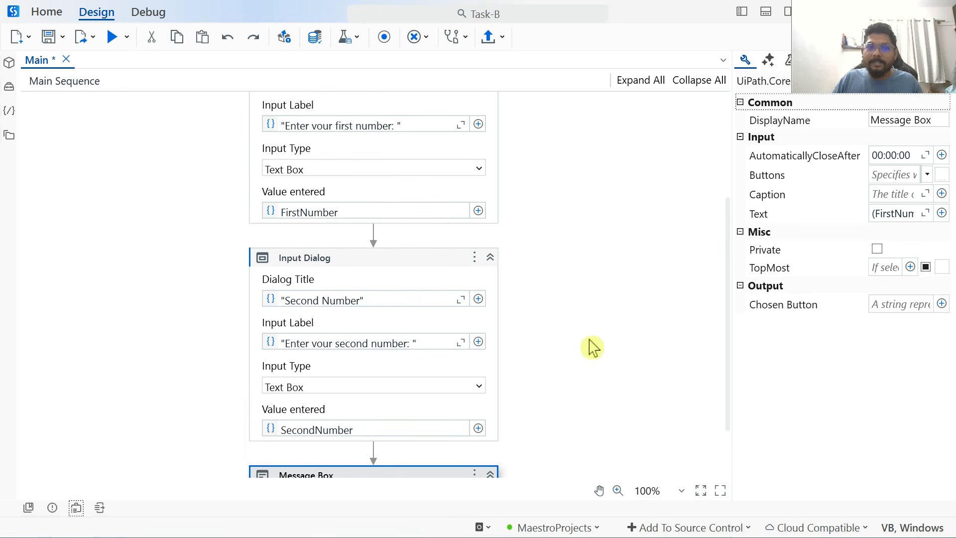
pyautogui.click(119, 37)
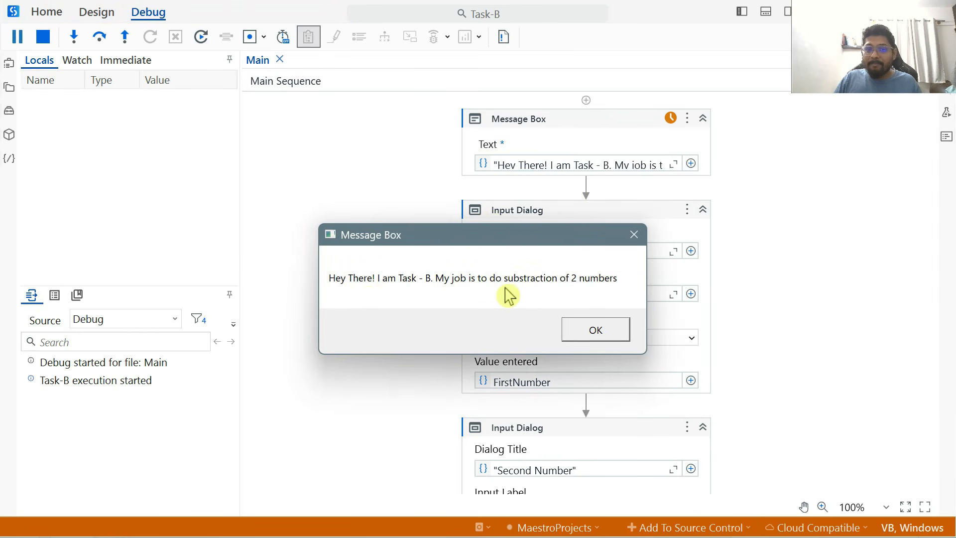
pyautogui.click(609, 331)
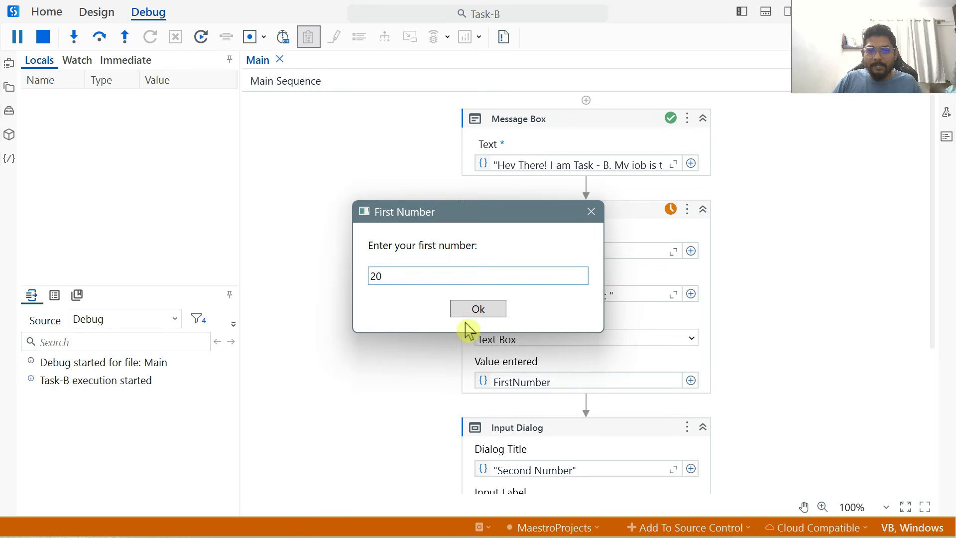
pyautogui.click(476, 309)
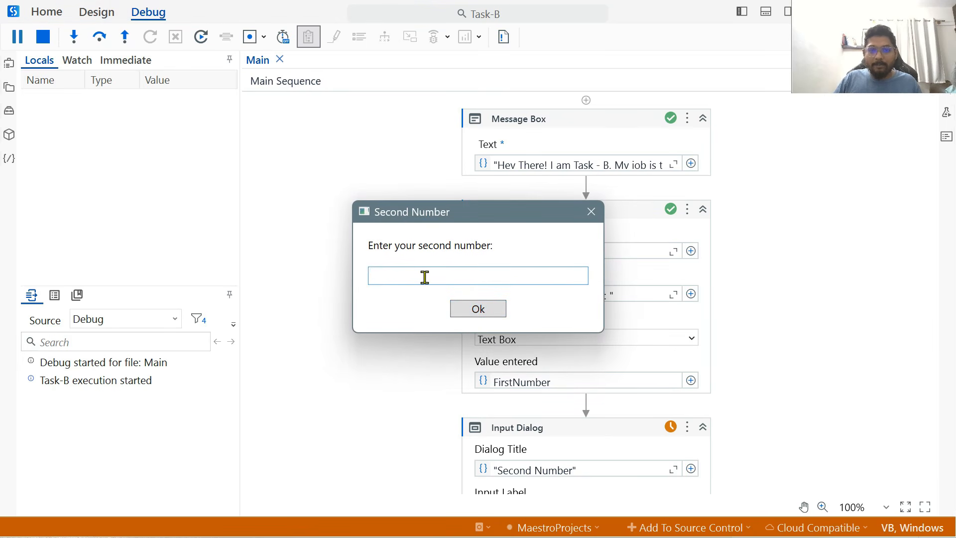
pyautogui.write('10')
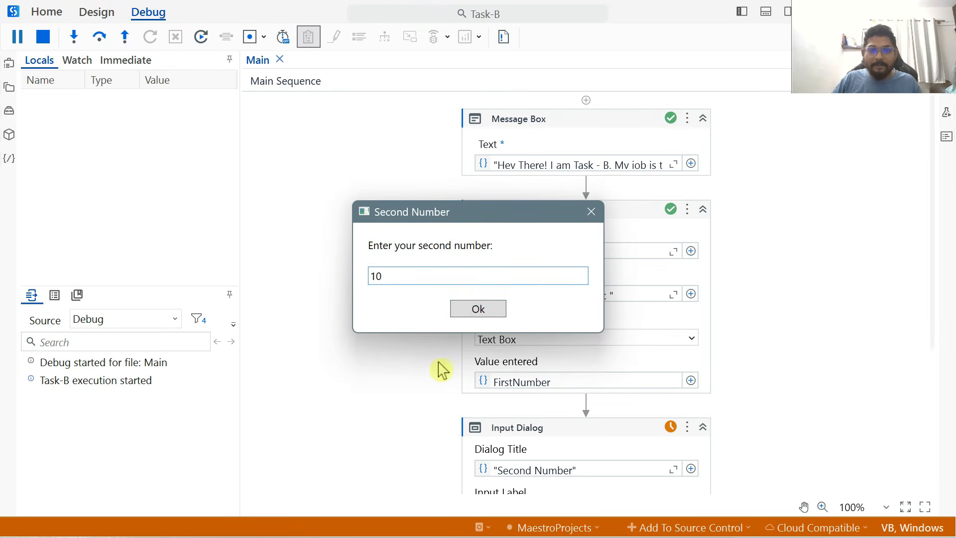
pyautogui.click(479, 311)
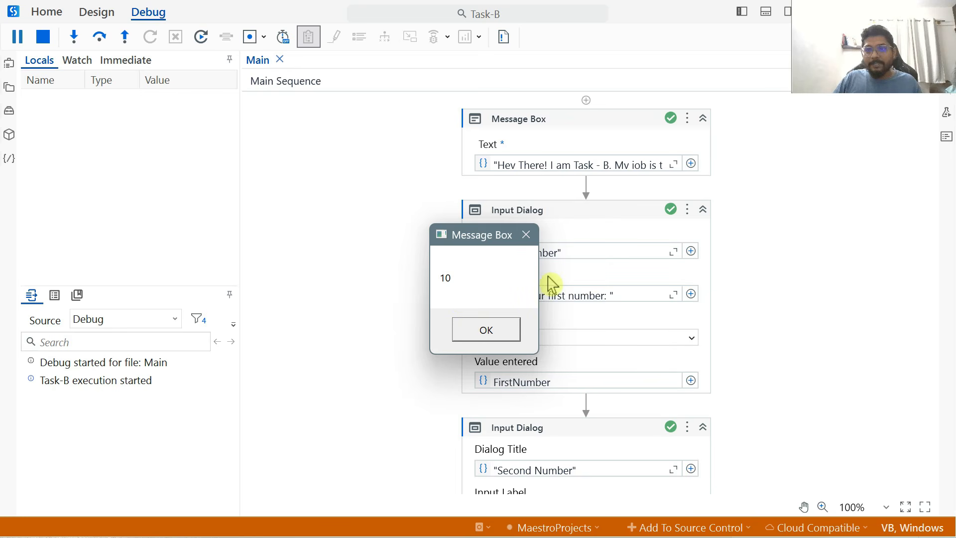
pyautogui.click(514, 333)
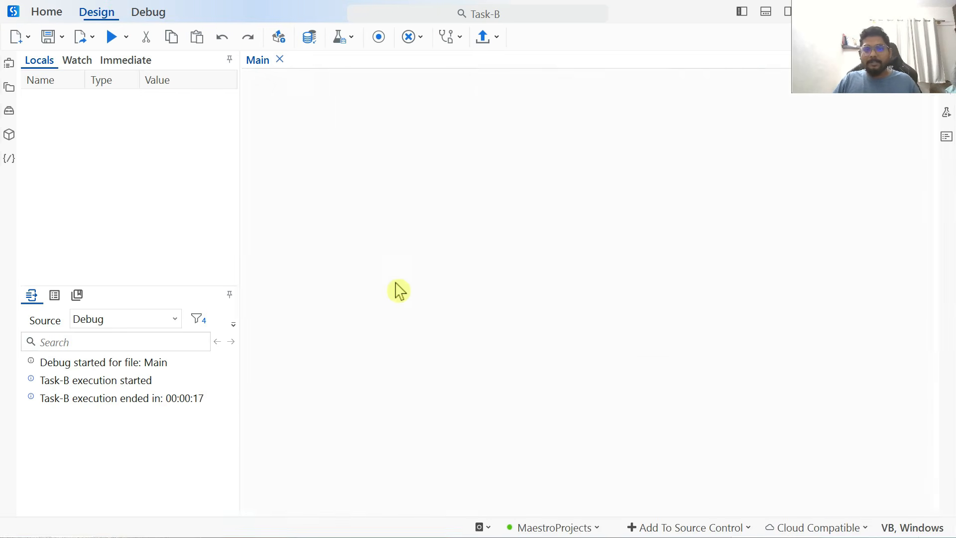
# Set up publishing of the Task-B package as version 1.0.1 with Orchestrator MaestroProjects Feed as the destination
pyautogui.click(491, 42)
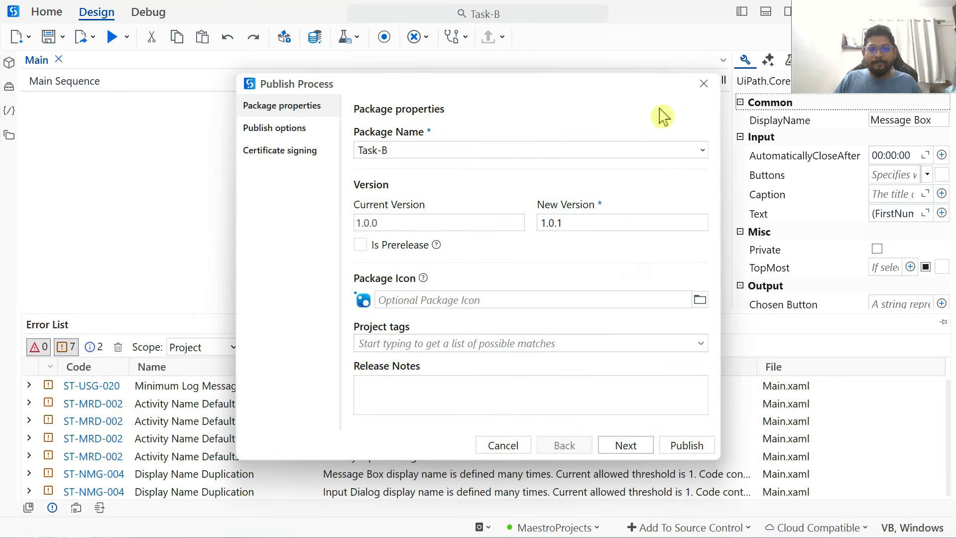
pyautogui.click(643, 444)
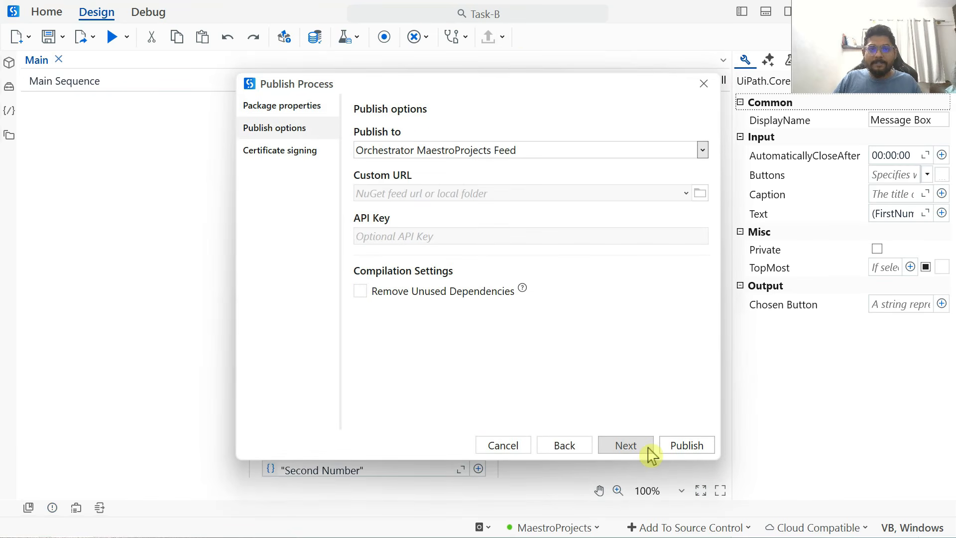
pyautogui.click(694, 152)
pyautogui.click(485, 202)
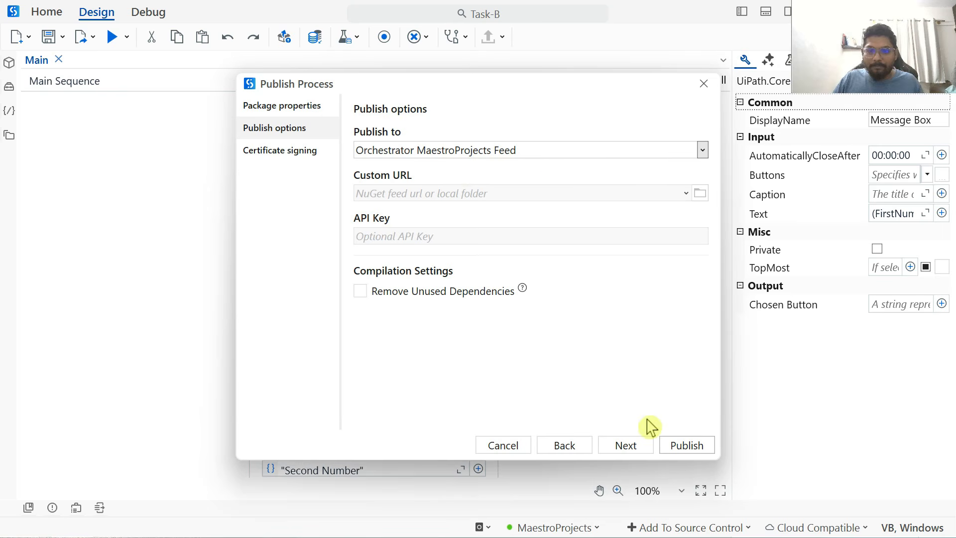
# Publish Task-B to the Orchestrator MaestroProjects Feed, and open the MaestroProjects folder's packages in UiPath Orchestrator
pyautogui.click(697, 448)
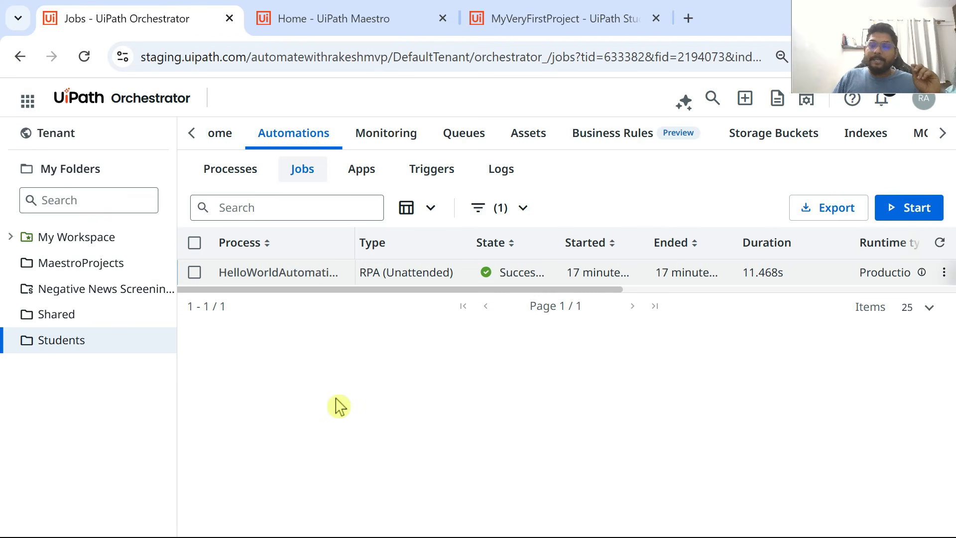
pyautogui.click(82, 273)
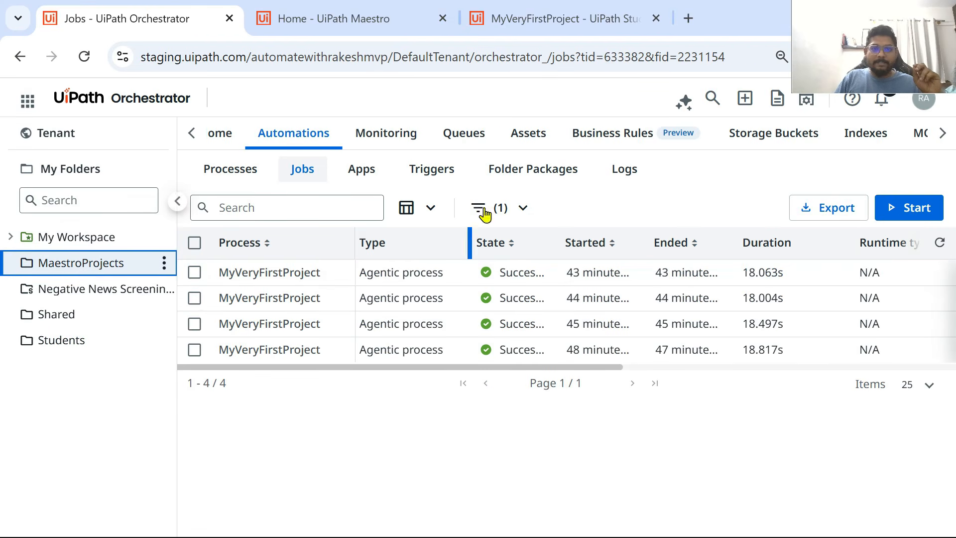
pyautogui.click(538, 178)
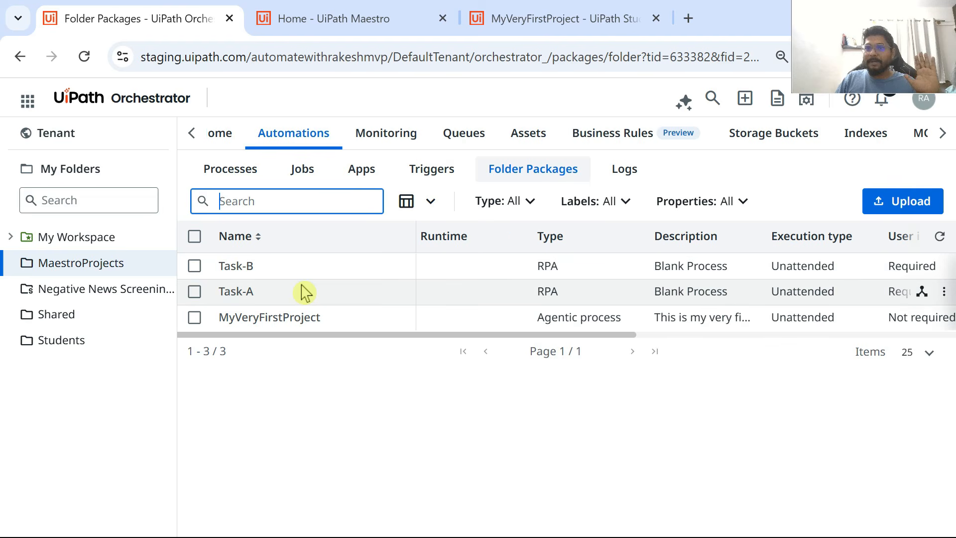
# Add a process to the MaestroProjects folder from the Task-A package, version 1.0.1, keeping the default settings
pyautogui.click(227, 177)
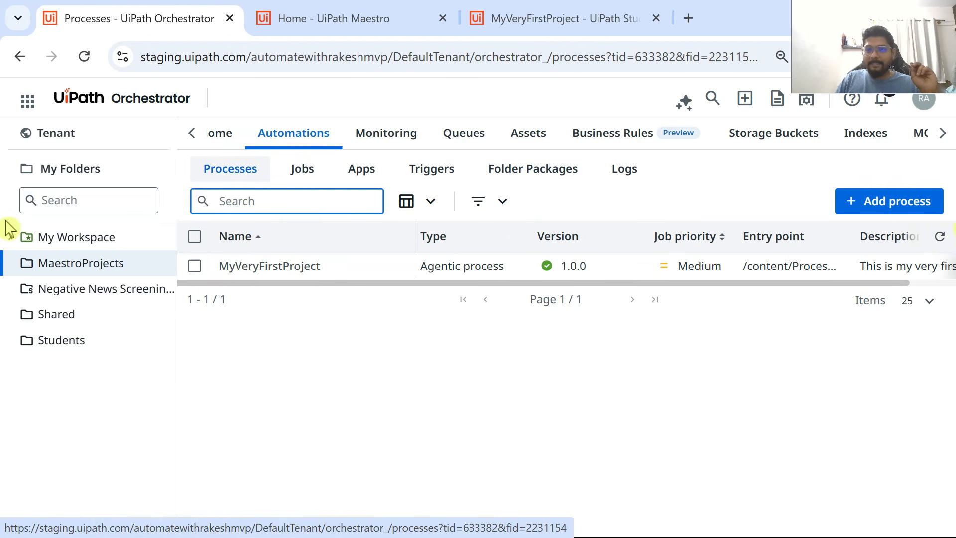
pyautogui.click(913, 199)
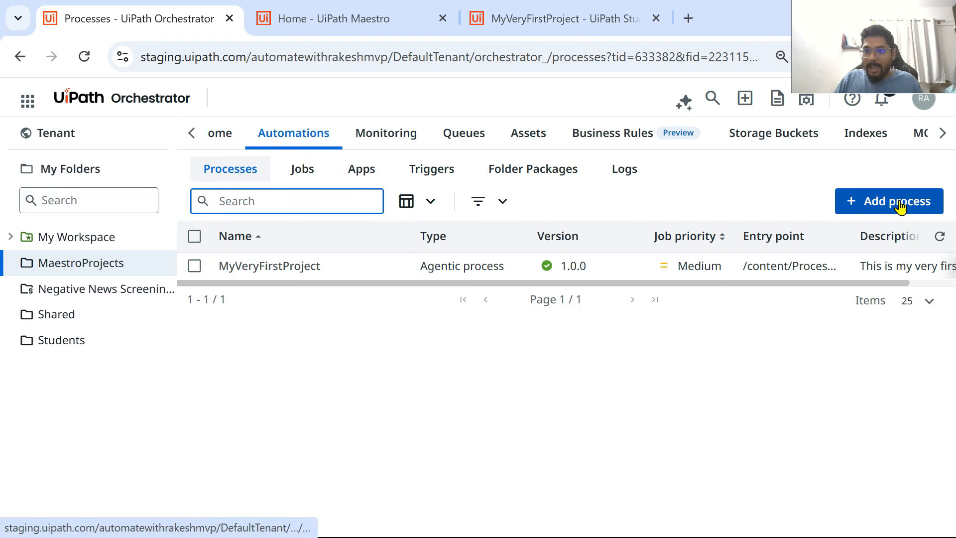
pyautogui.click(900, 204)
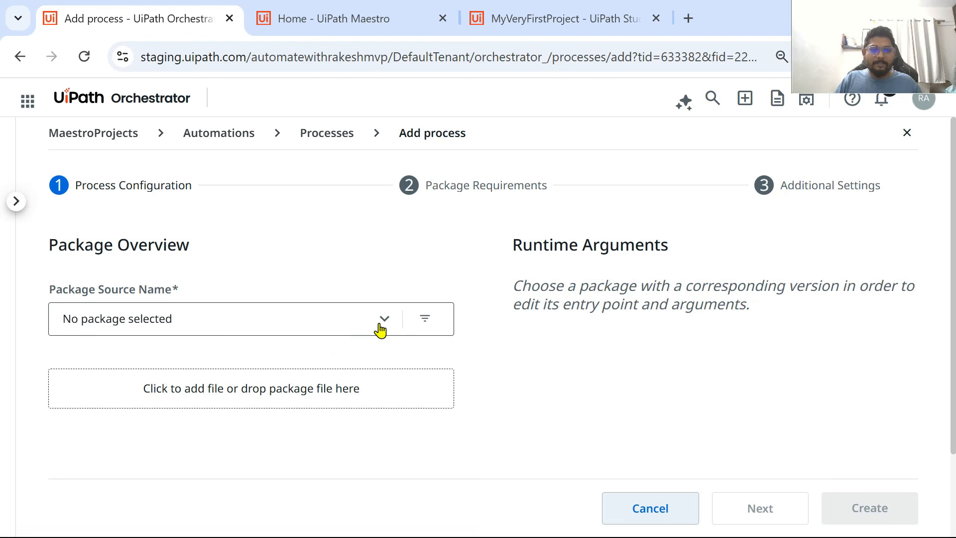
pyautogui.click(380, 330)
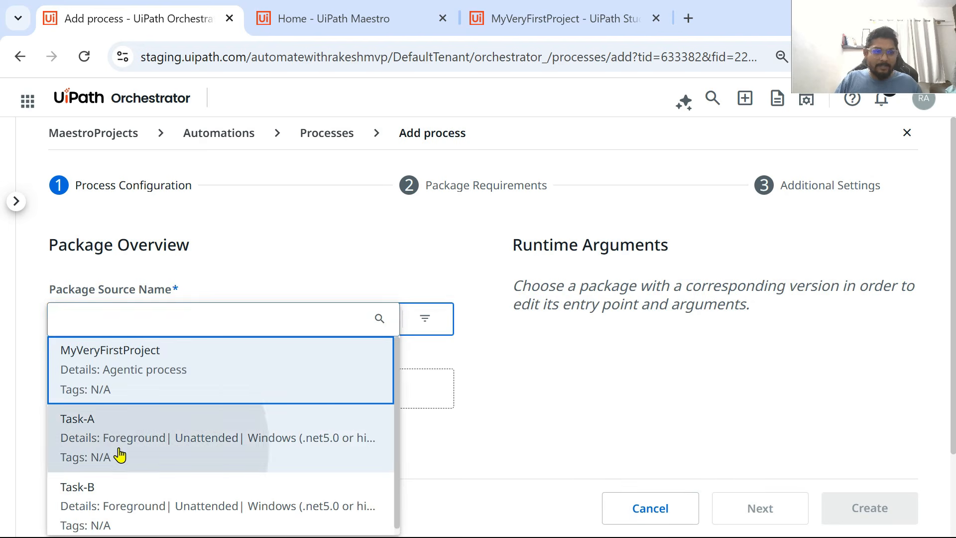
pyautogui.click(119, 455)
pyautogui.scroll(-3, 572, 380)
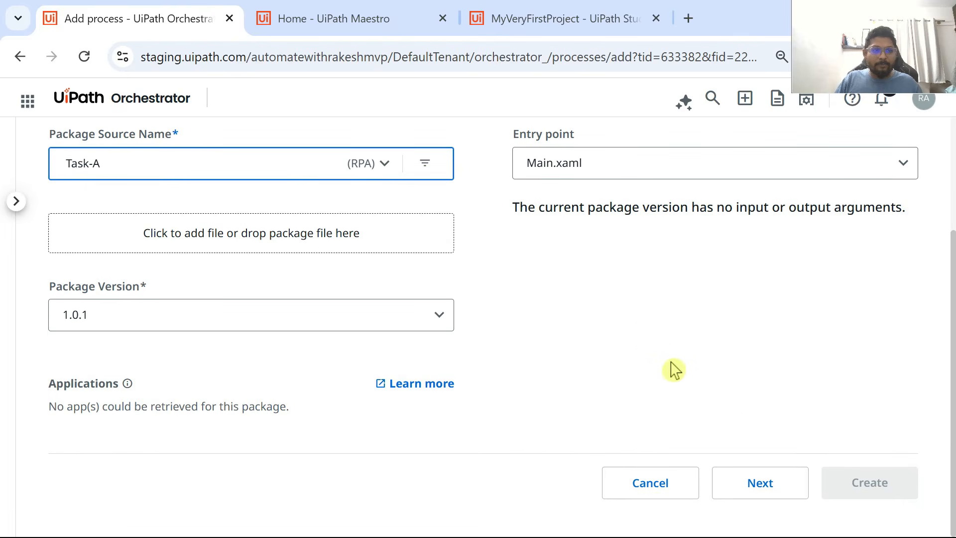
pyautogui.click(761, 487)
pyautogui.scroll(-2, 704, 365)
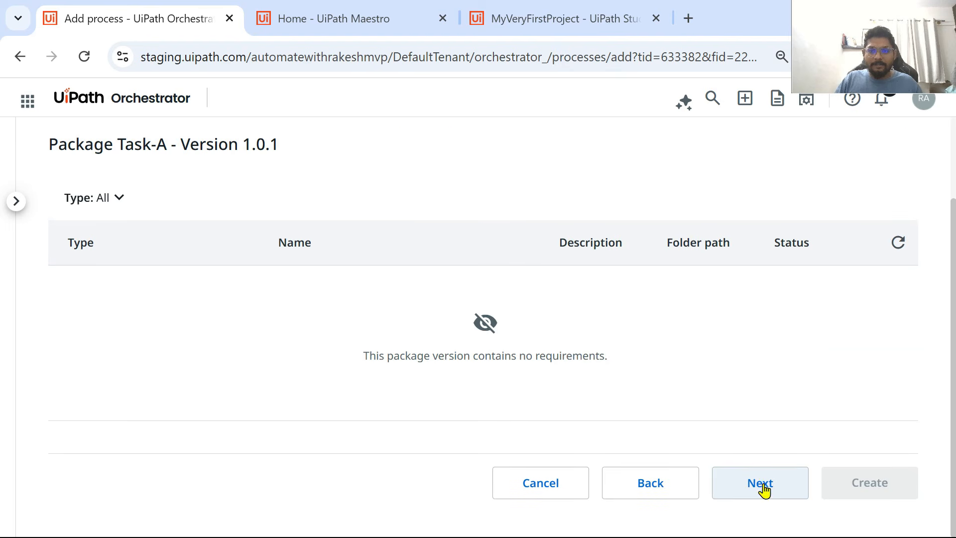
pyautogui.click(762, 484)
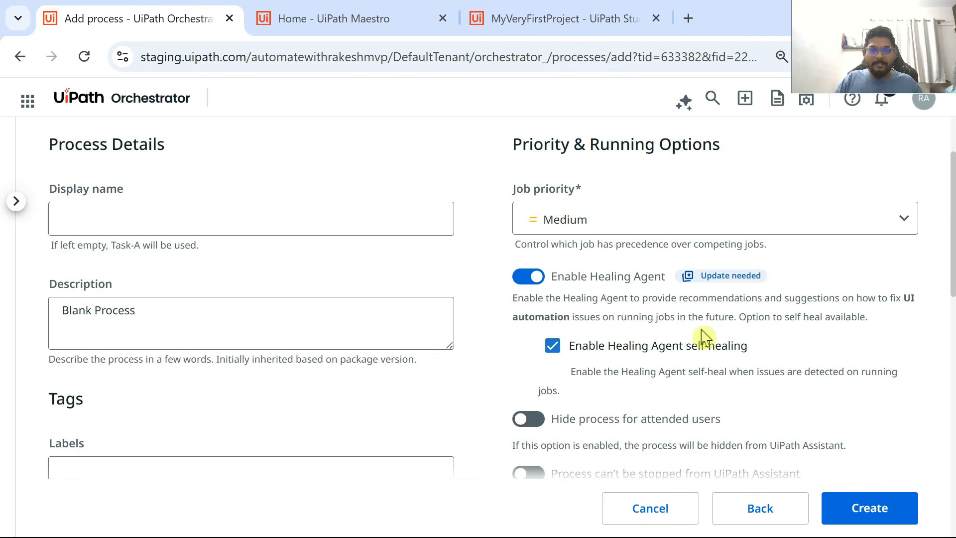
pyautogui.click(865, 511)
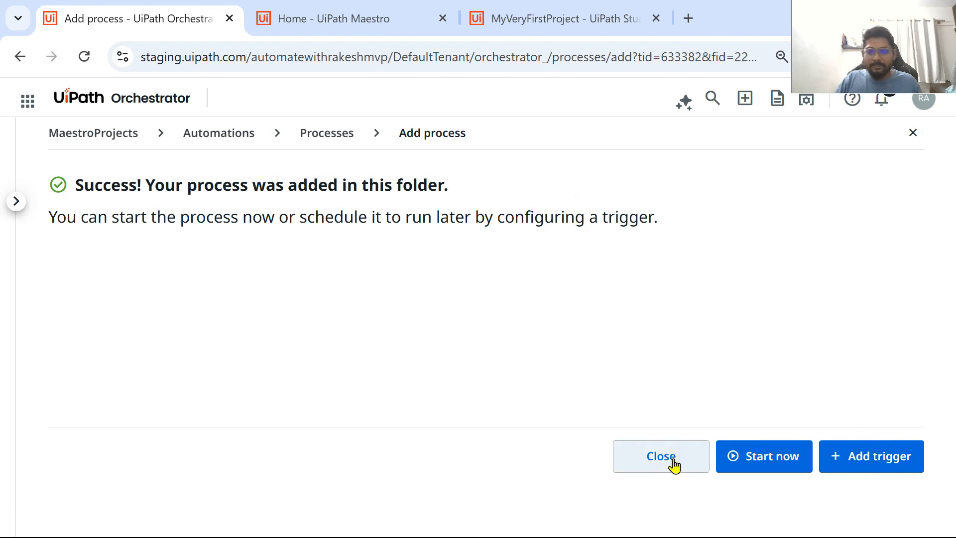
pyautogui.click(673, 466)
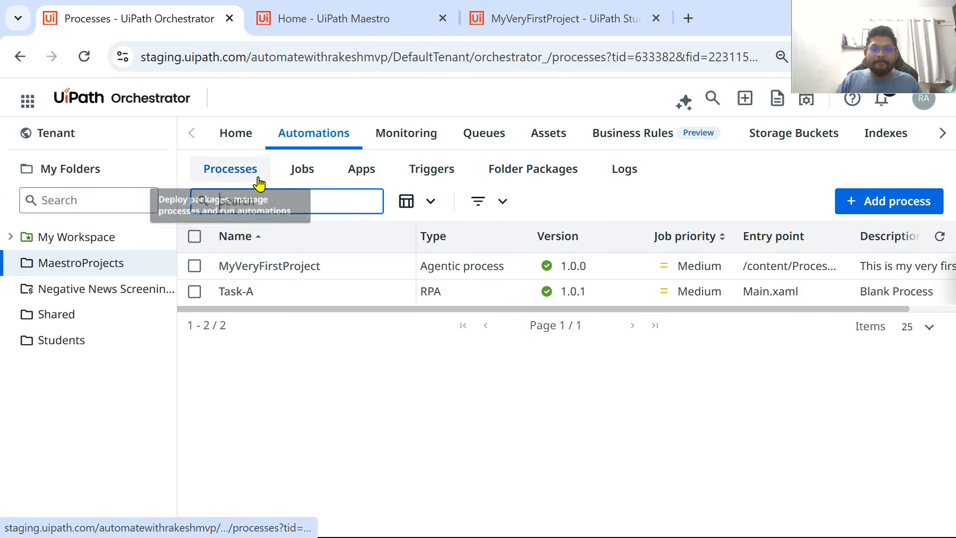
# Add a second process to the MaestroProjects folder from the Task-B package, version 1.0.1, with default settings
pyautogui.click(896, 209)
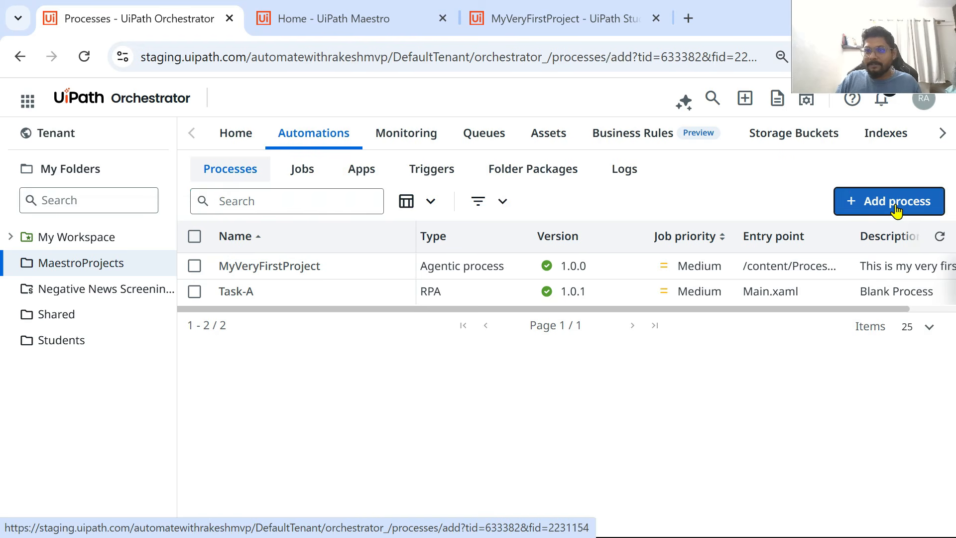
pyautogui.click(396, 321)
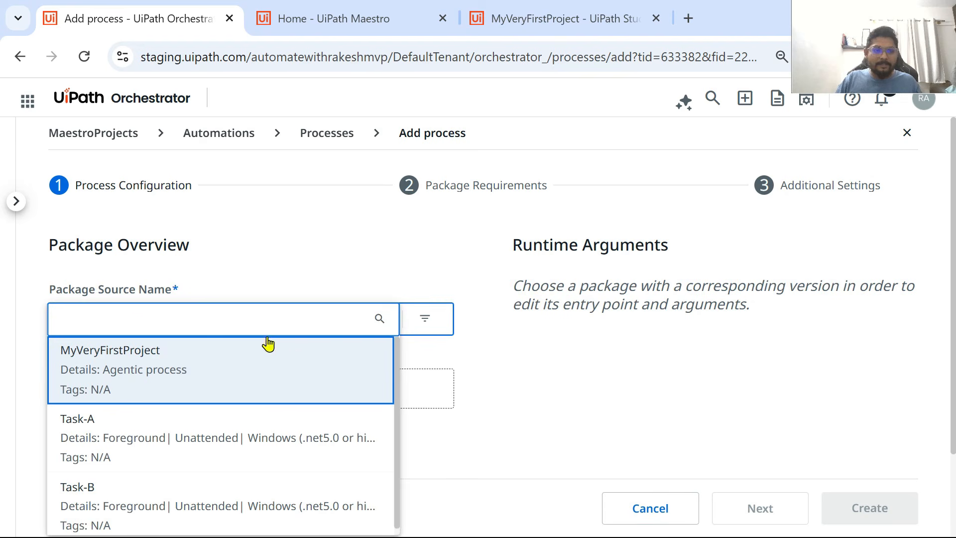
pyautogui.click(134, 509)
pyautogui.scroll(-3, 506, 376)
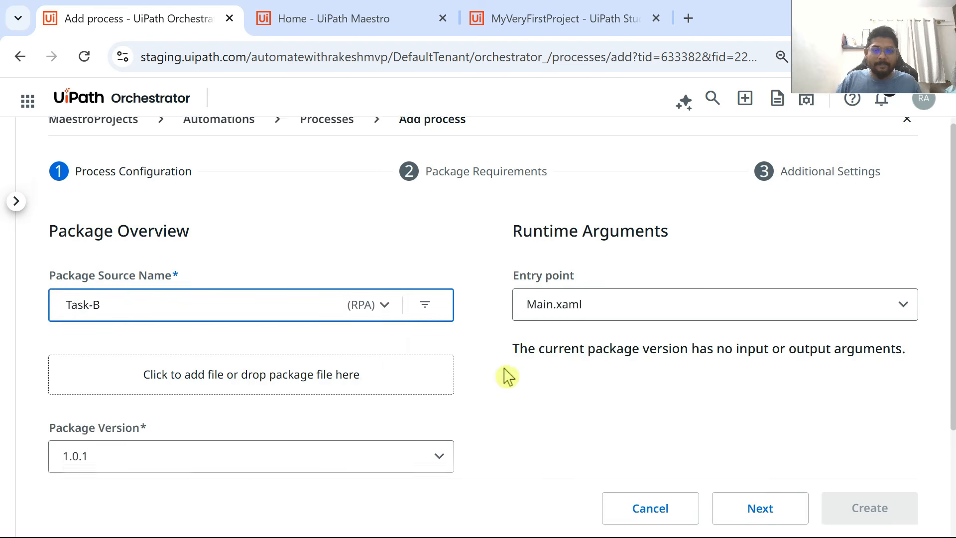
pyautogui.click(756, 483)
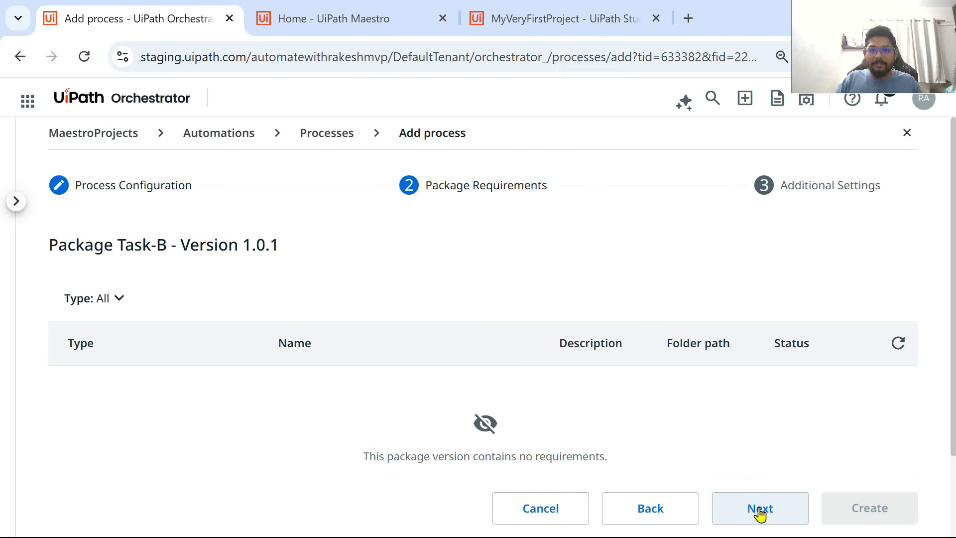
pyautogui.click(760, 513)
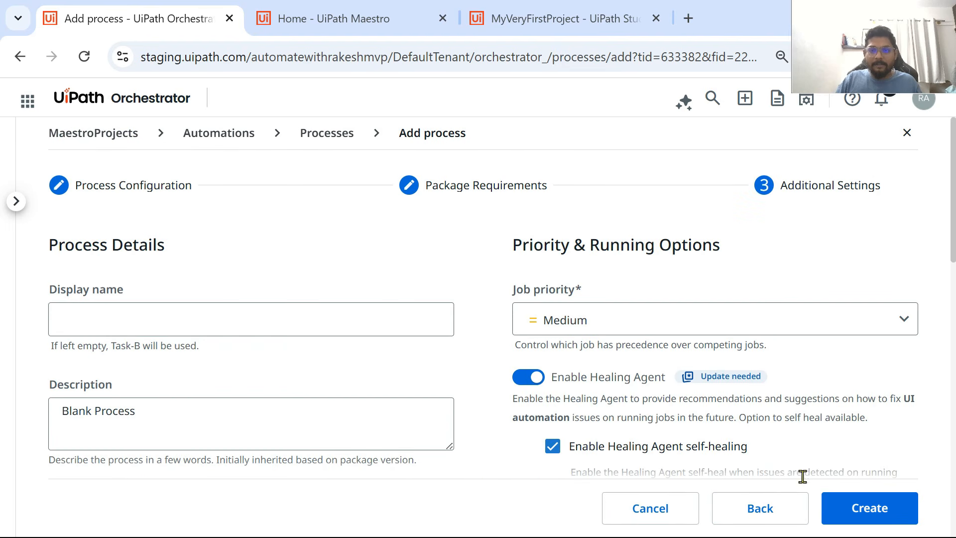
pyautogui.click(860, 513)
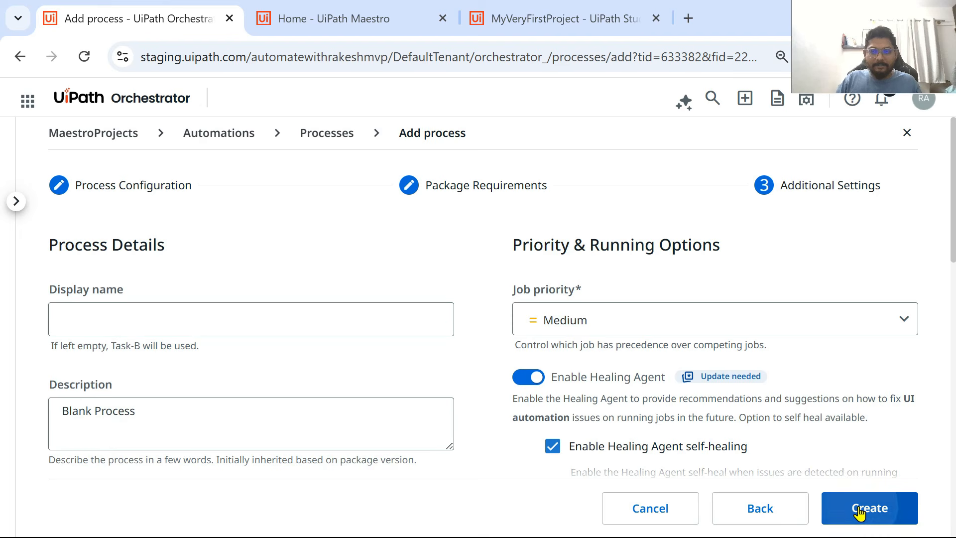
pyautogui.click(672, 454)
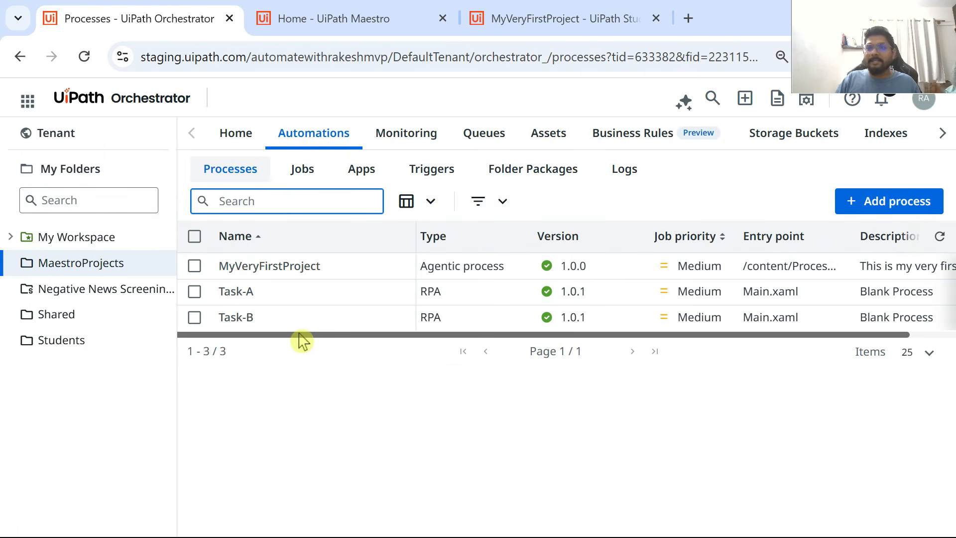
# Switch to the MyVeryFirstProject diagram in UiPath Studio and show it full screen
pyautogui.click(371, 28)
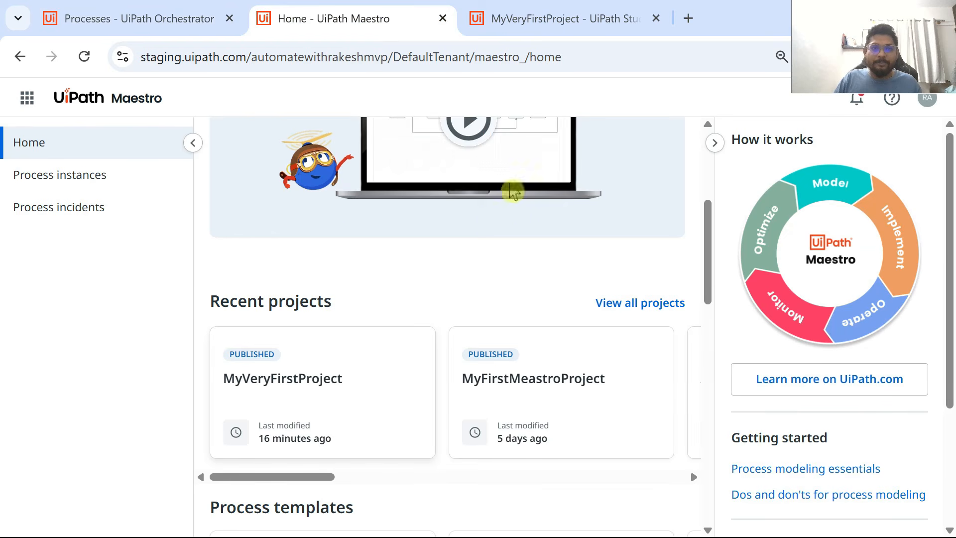
pyautogui.click(560, 28)
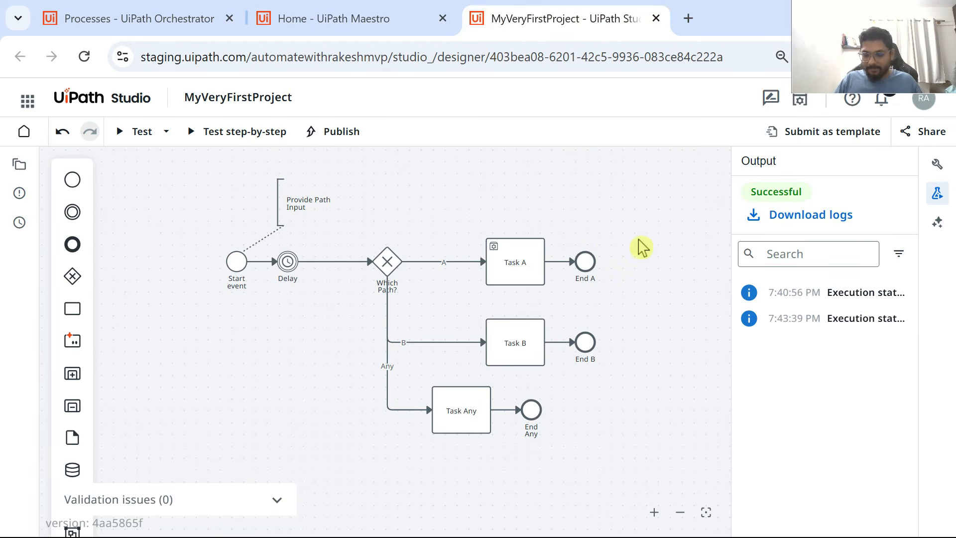
pyautogui.press('F11')
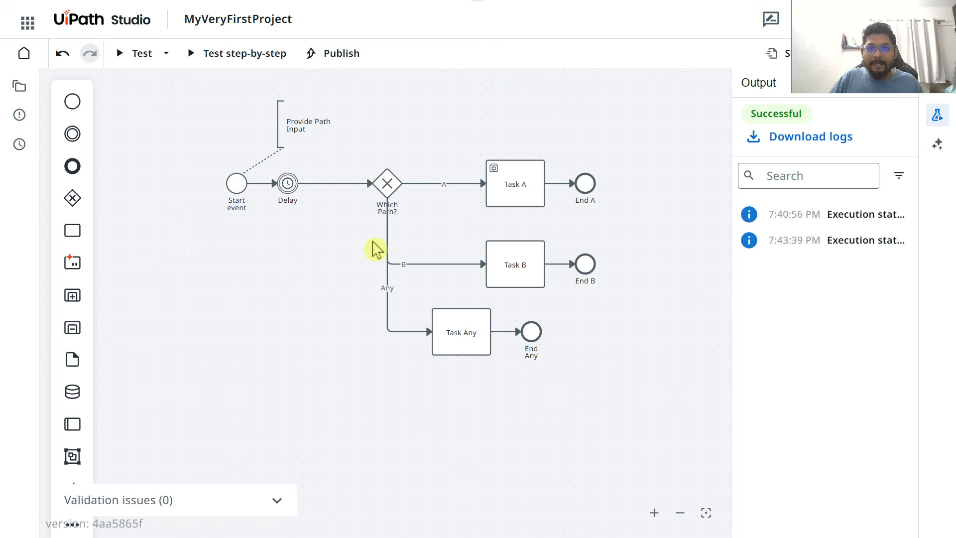
# Reset Task A's action to None, and reconfigure it as Start and wait for RPA workflow running Task-A (MaestroProjects)
pyautogui.click(519, 168)
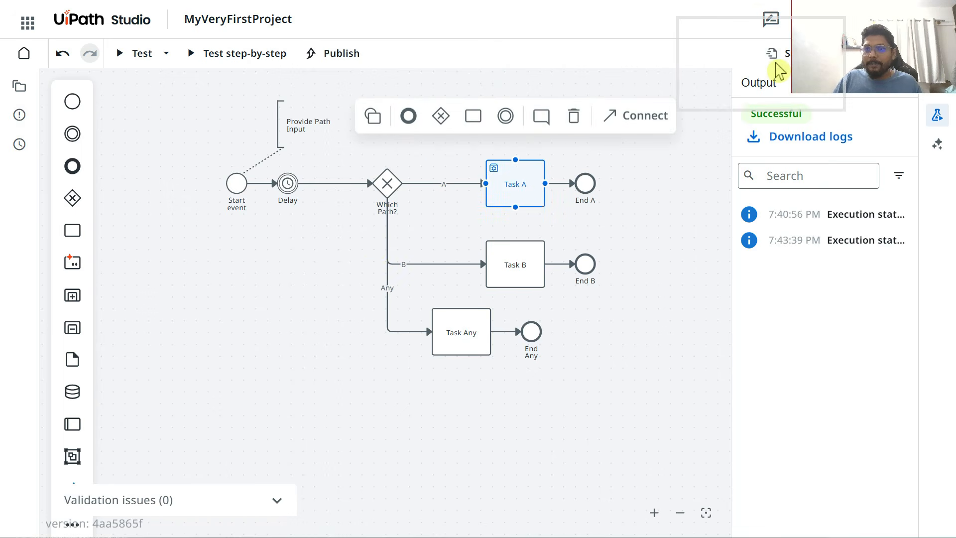
pyautogui.click(937, 85)
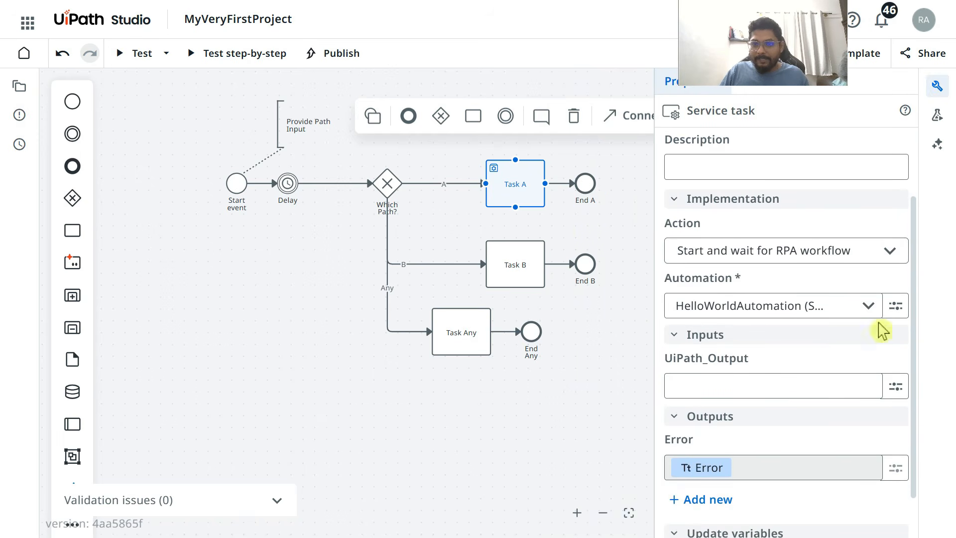
pyautogui.scroll(-2, 846, 338)
pyautogui.click(889, 254)
pyautogui.click(696, 179)
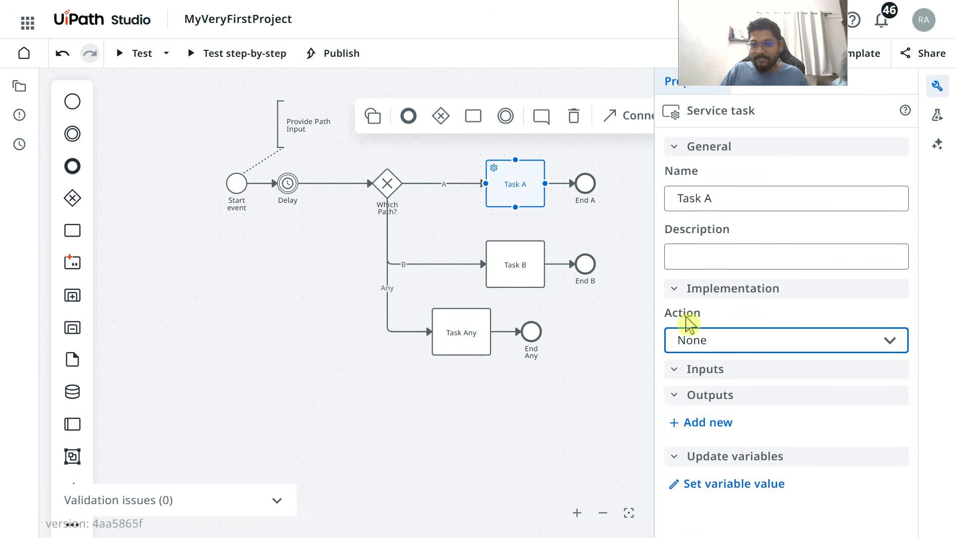
pyautogui.click(891, 344)
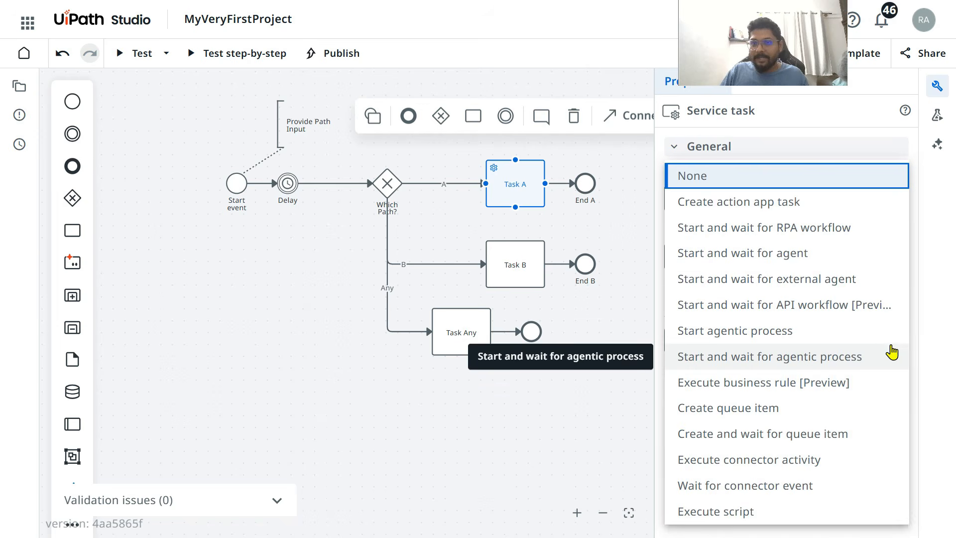
pyautogui.click(799, 238)
pyautogui.click(868, 401)
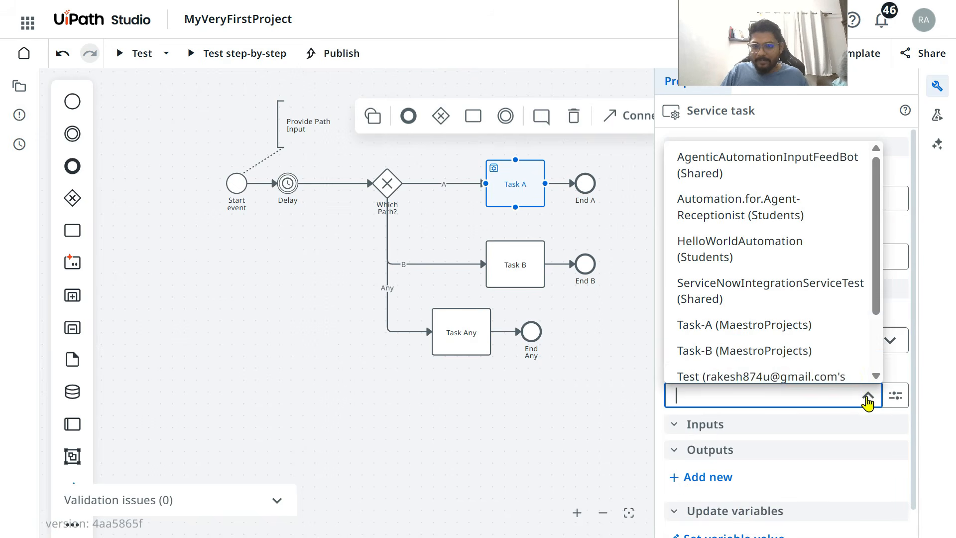
pyautogui.scroll(-2, 776, 264)
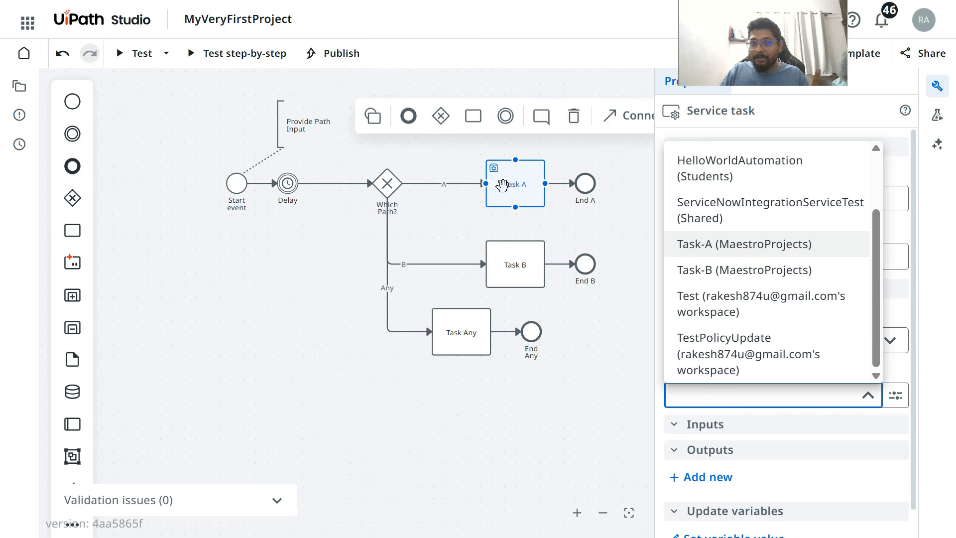
pyautogui.click(745, 257)
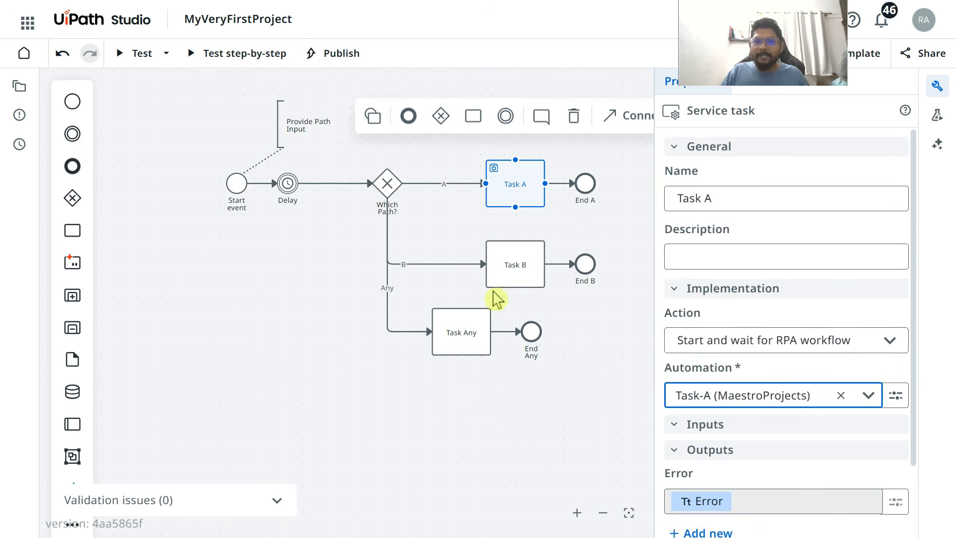
# Set Task B's action to Start and wait for RPA workflow with Task-B (MaestroProjects) as its automation
pyautogui.click(530, 264)
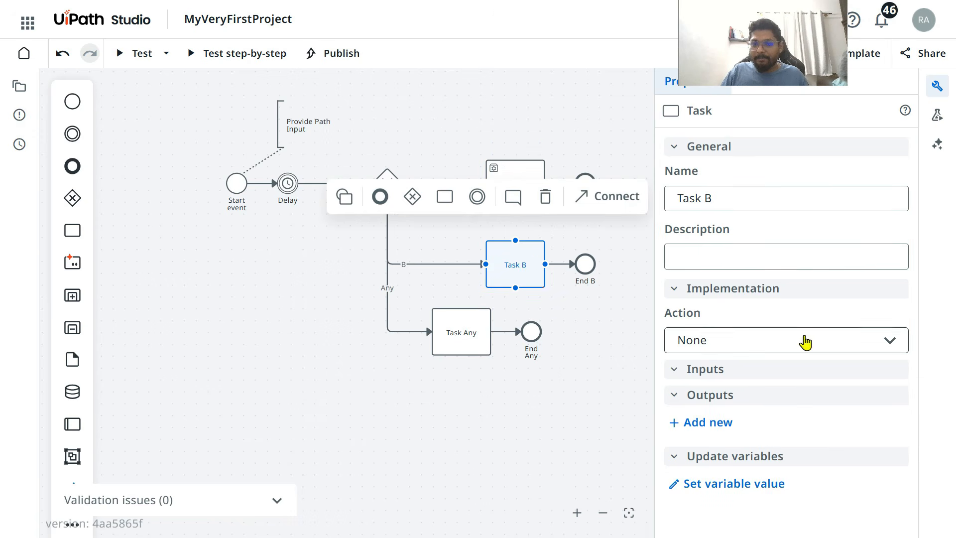
pyautogui.click(890, 343)
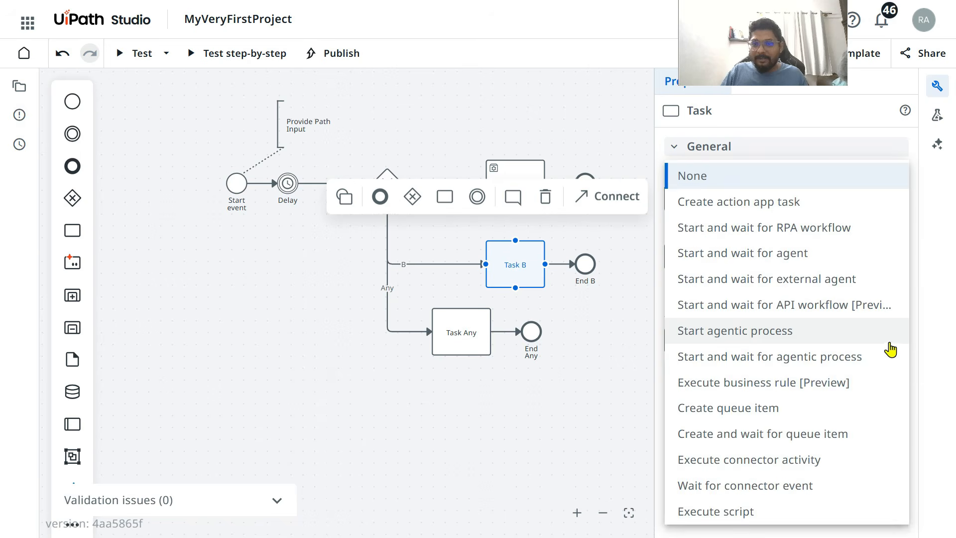
pyautogui.click(797, 234)
pyautogui.scroll(-1, 805, 413)
pyautogui.click(867, 379)
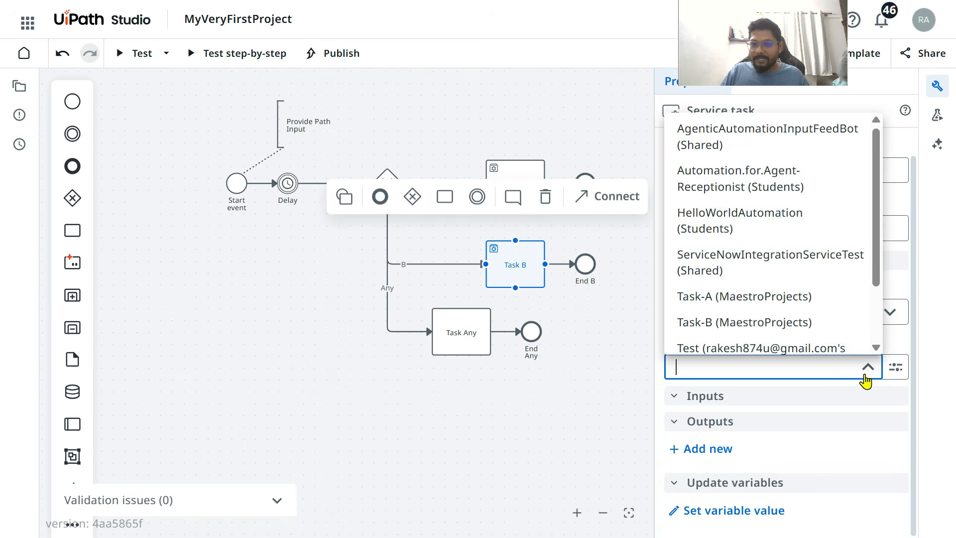
pyautogui.click(753, 324)
pyautogui.click(562, 404)
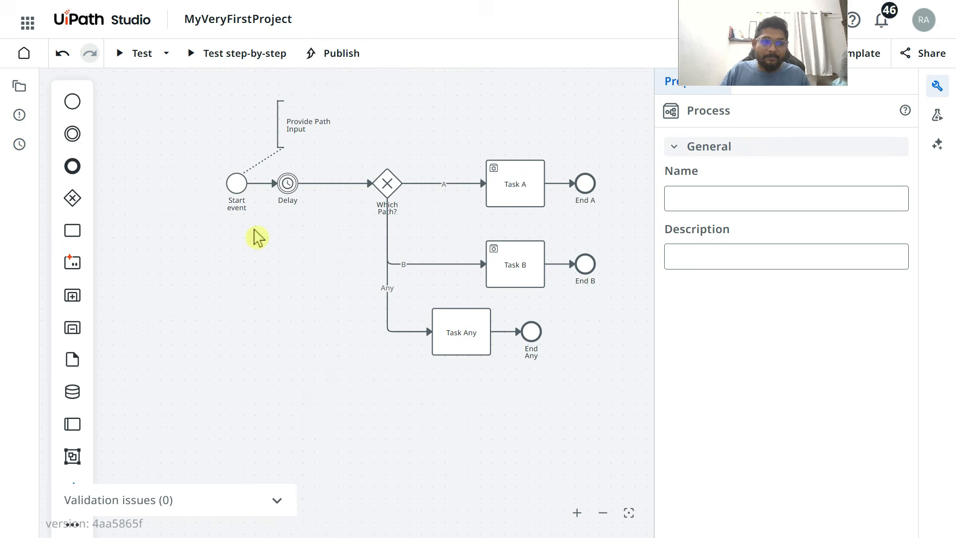
# Test the MyVeryFirstProject process with the path argument A
pyautogui.click(128, 57)
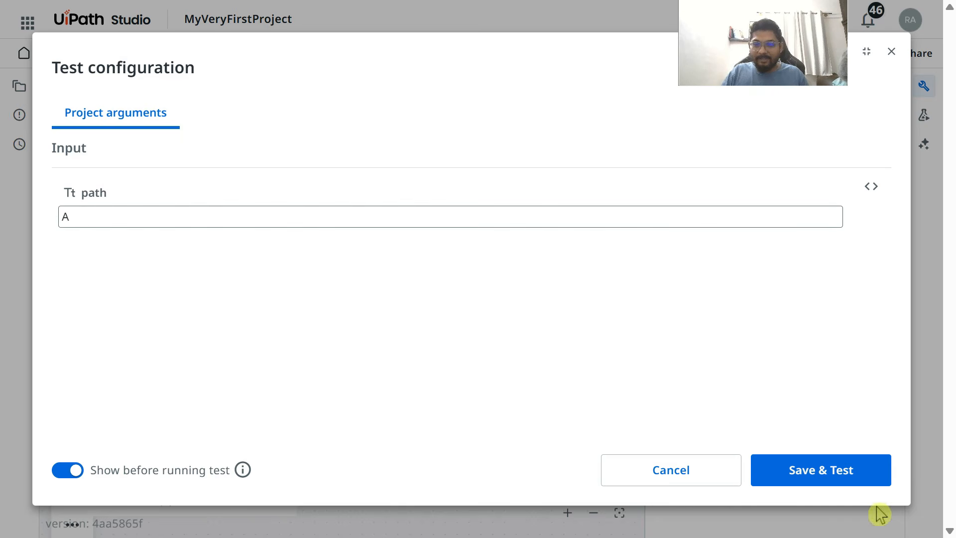
pyautogui.click(803, 473)
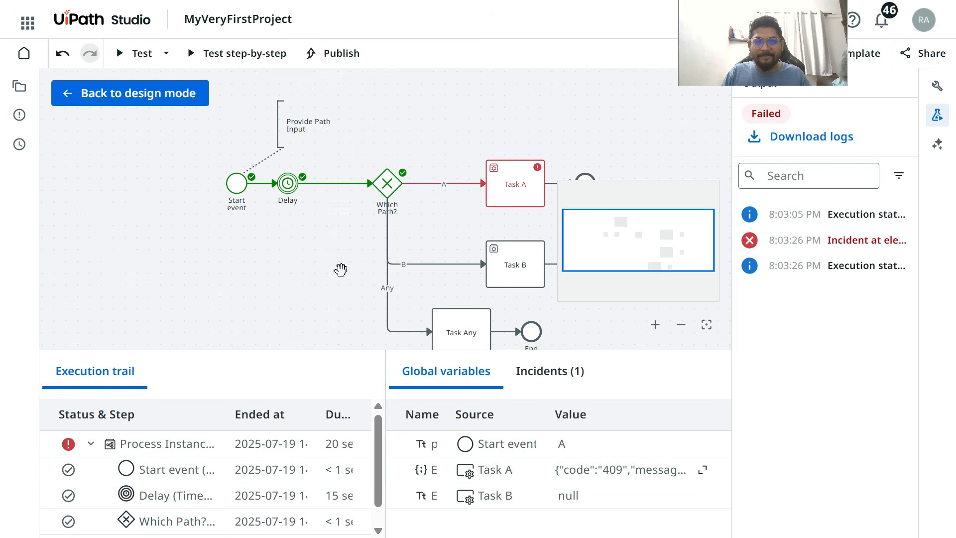
# Examine the incident reported for Task A in the test results, and switch to UiPath Orchestrator
pyautogui.click(529, 188)
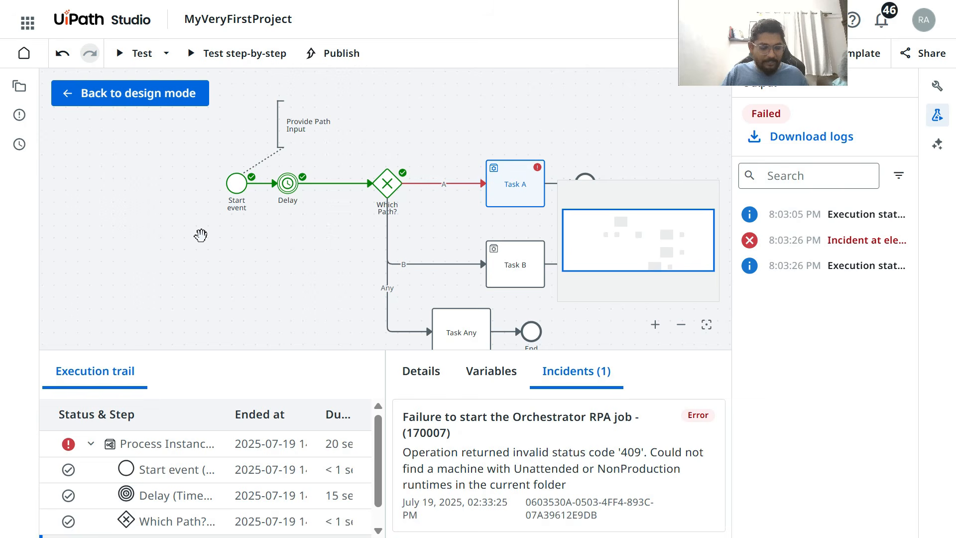
pyautogui.press('F11')
pyautogui.click(79, 17)
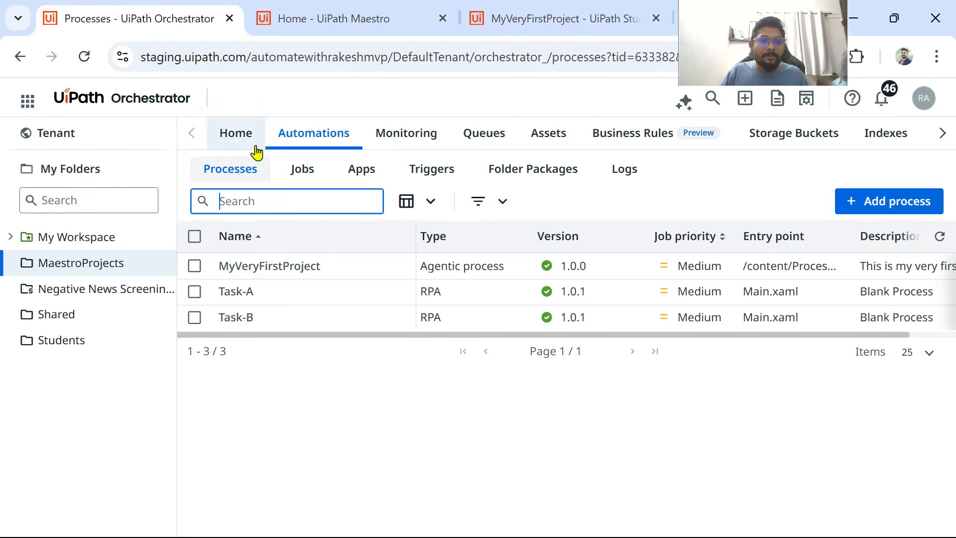
# Check which runtime types are available for a Task-A job in MaestroProjects, and leave without starting the job
pyautogui.click(312, 174)
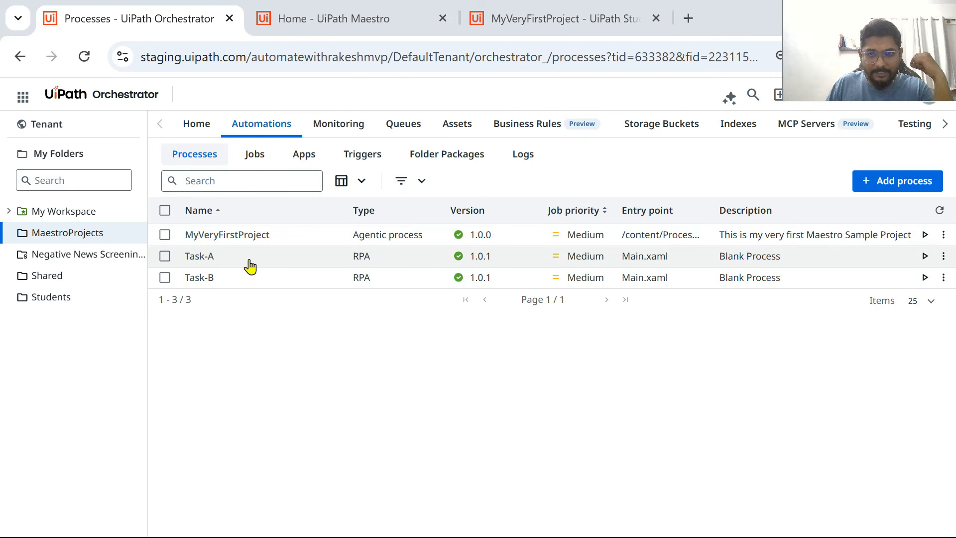
pyautogui.click(924, 256)
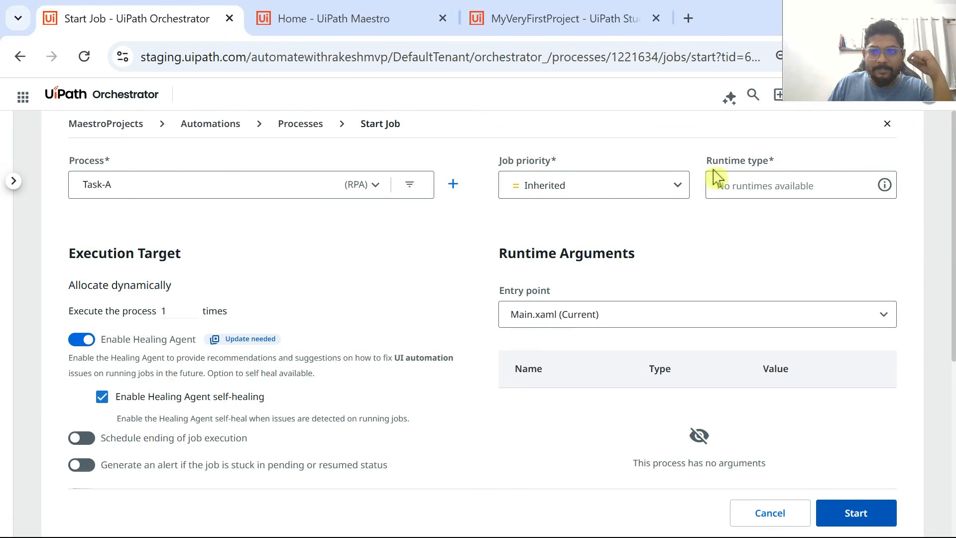
pyautogui.moveTo(757, 182)
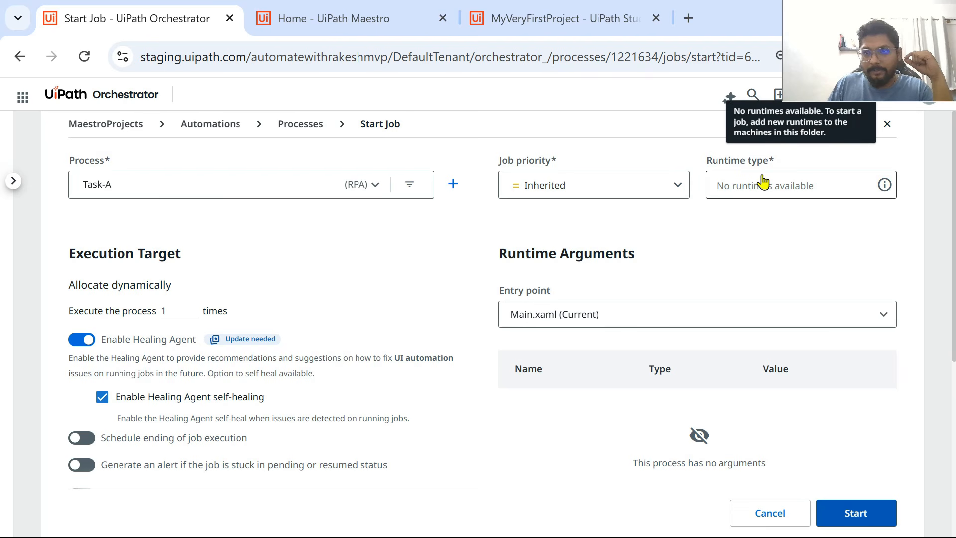
pyautogui.click(771, 186)
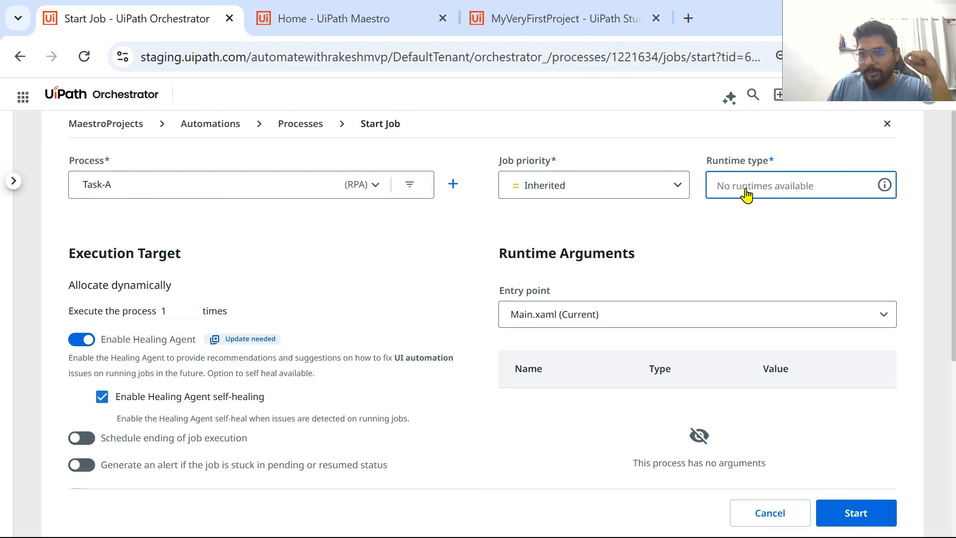
pyautogui.click(786, 520)
pyautogui.click(582, 356)
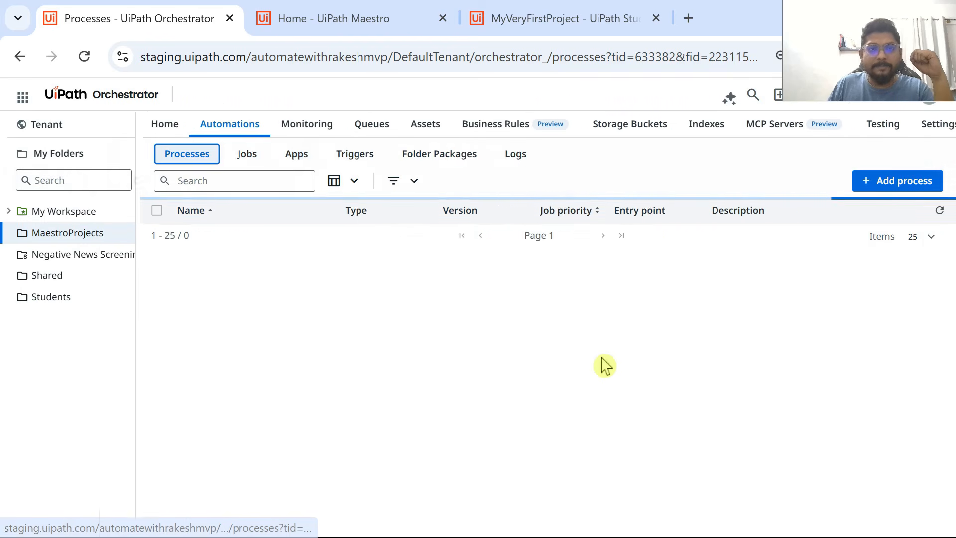
# Open the tenant's folder management and inspect the machines assigned to the MaestroProjects folder
pyautogui.click(72, 133)
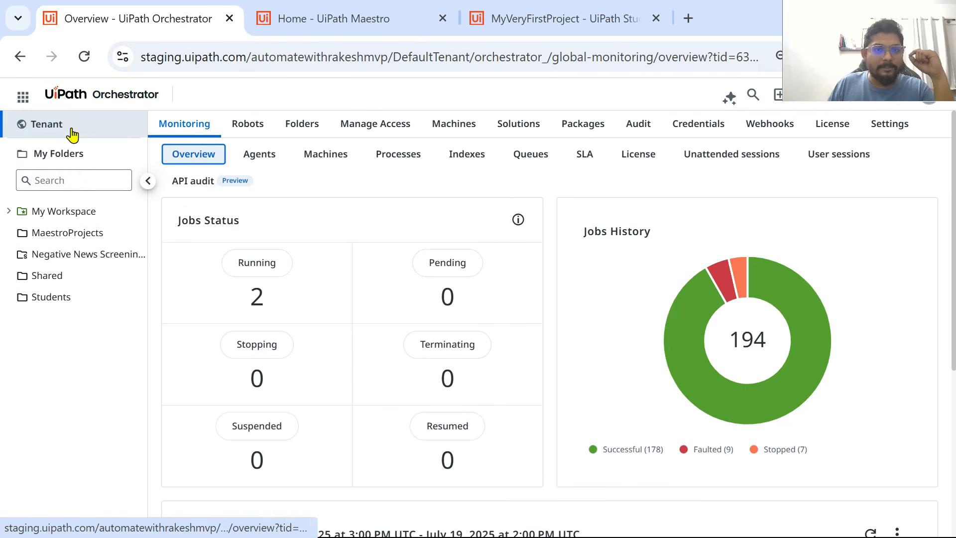
pyautogui.click(291, 130)
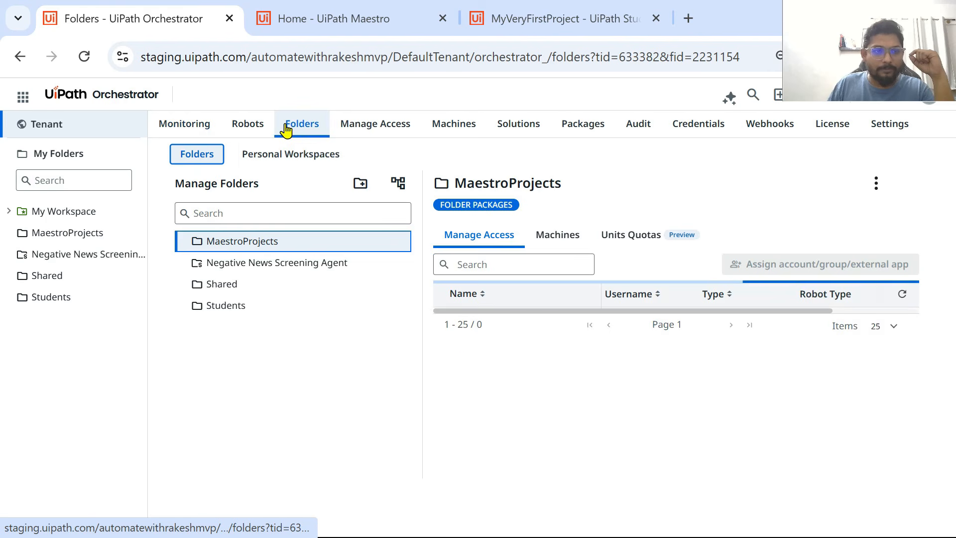
pyautogui.click(58, 239)
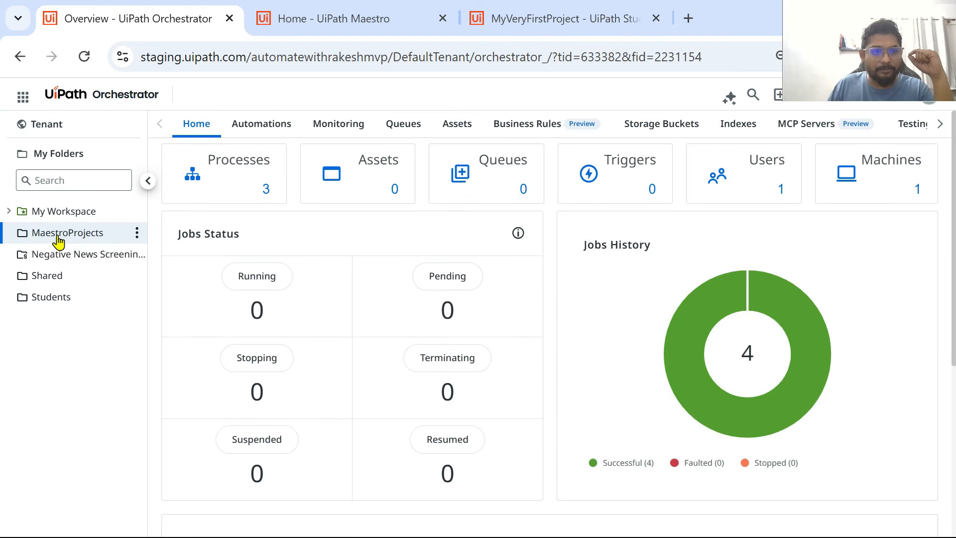
pyautogui.click(80, 132)
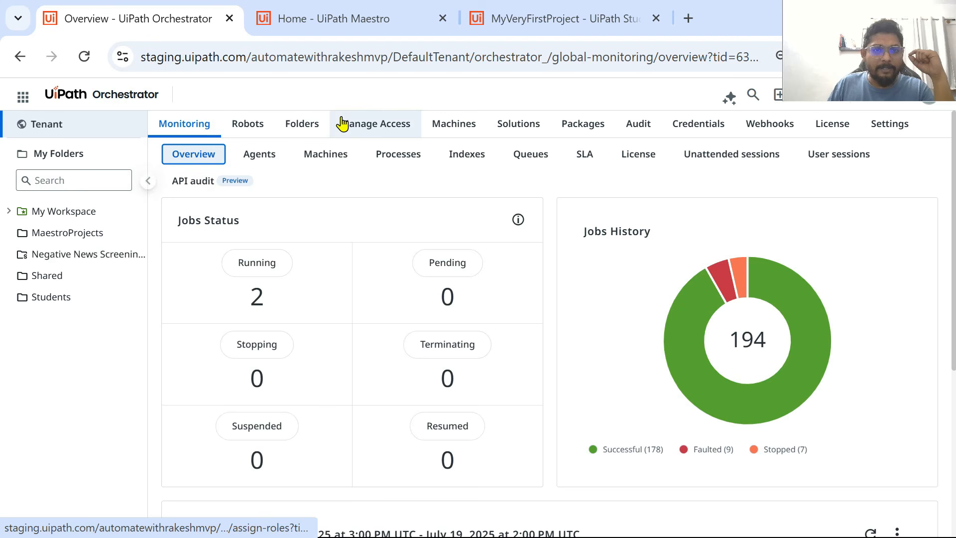
pyautogui.click(309, 134)
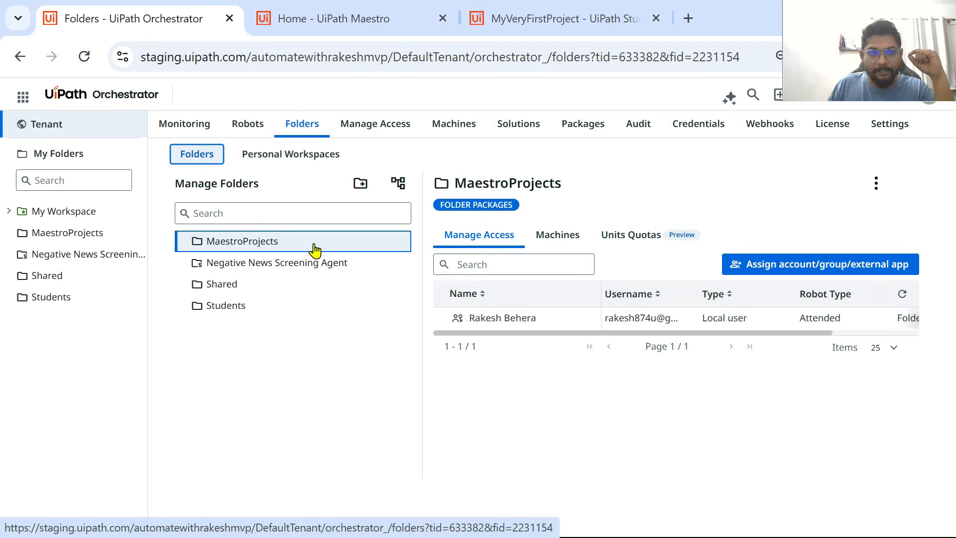
pyautogui.click(565, 239)
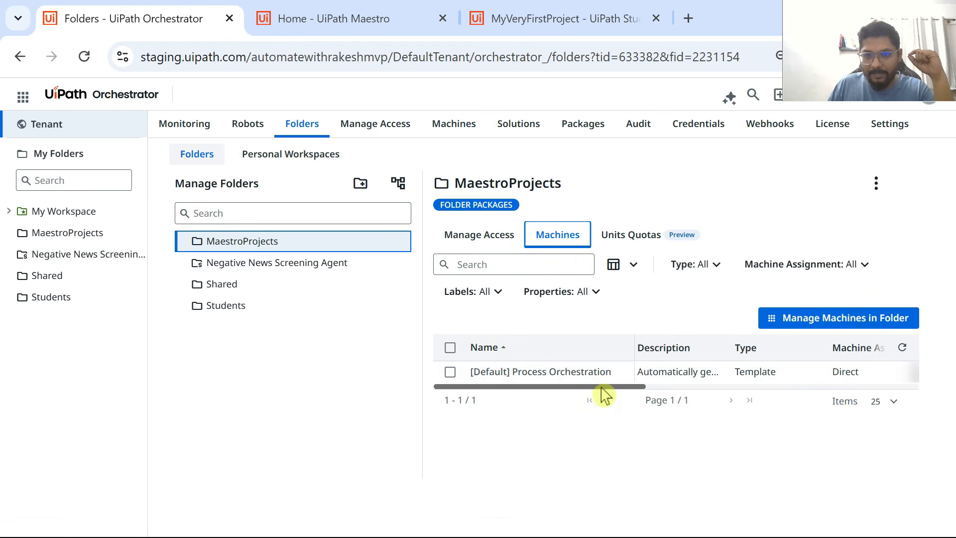
pyautogui.moveTo(605, 394); pyautogui.dragTo(566, 395)
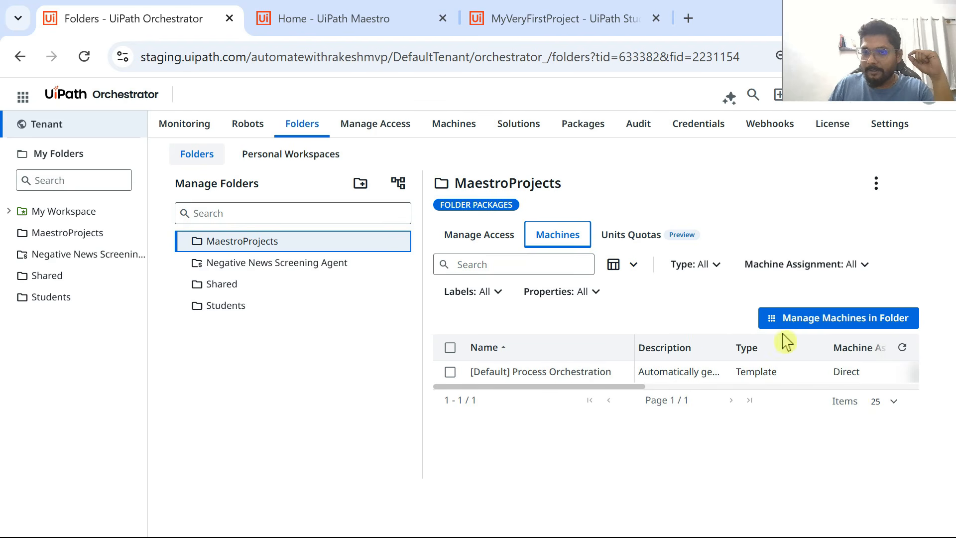
# Assign the unattended machine template to the MaestroProjects folder in addition to [Default] Process Orchestration
pyautogui.click(825, 326)
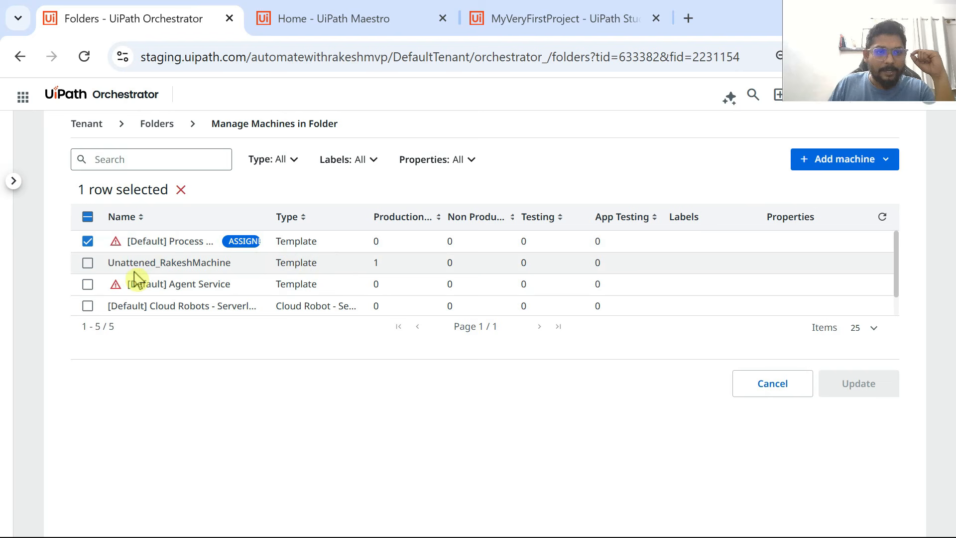
pyautogui.click(88, 263)
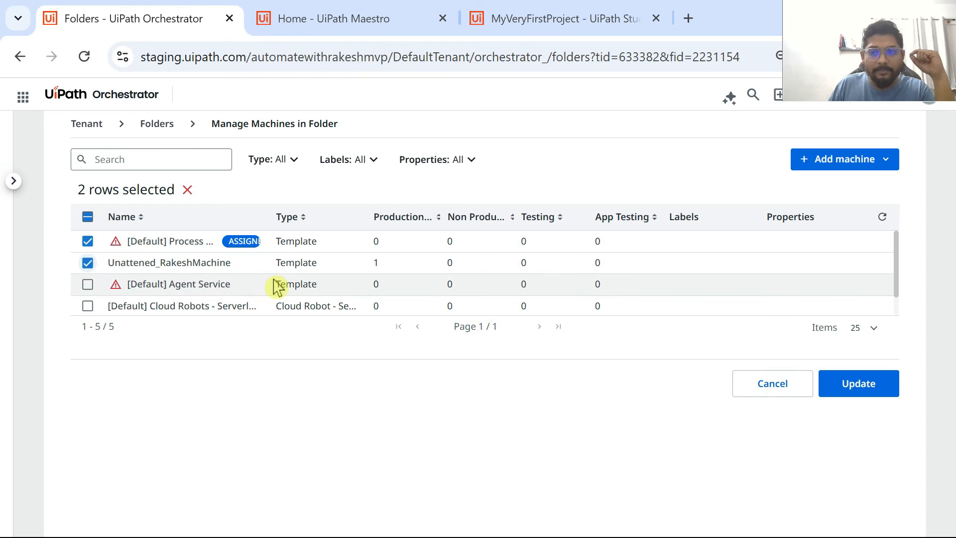
pyautogui.click(864, 389)
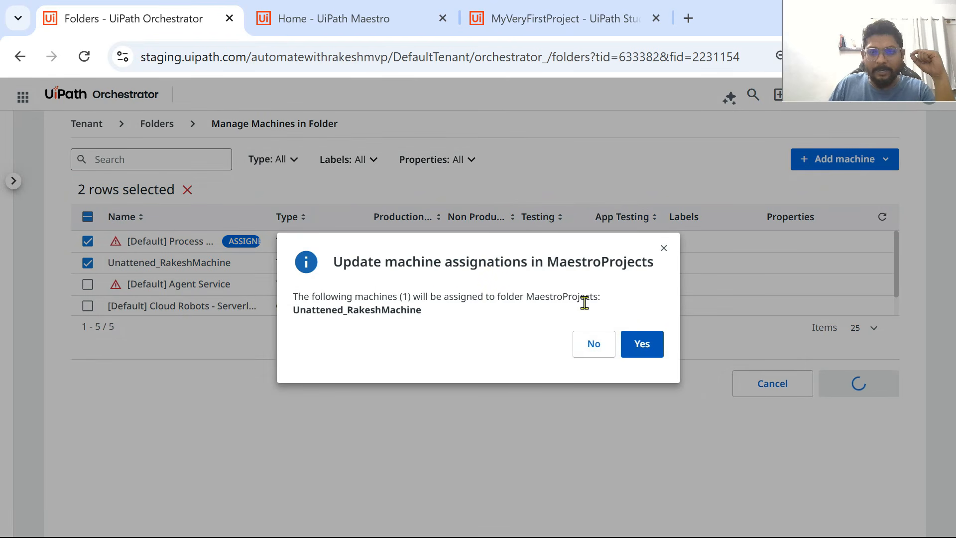
pyautogui.click(647, 348)
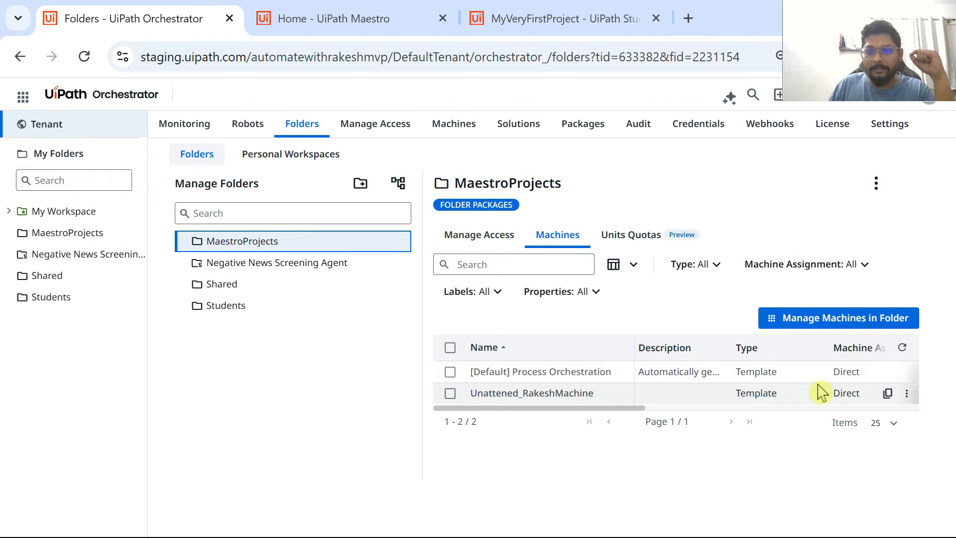
# Recheck the Task-A job's runtime type options with the unattended machine assigned, and cancel the job setup
pyautogui.click(73, 244)
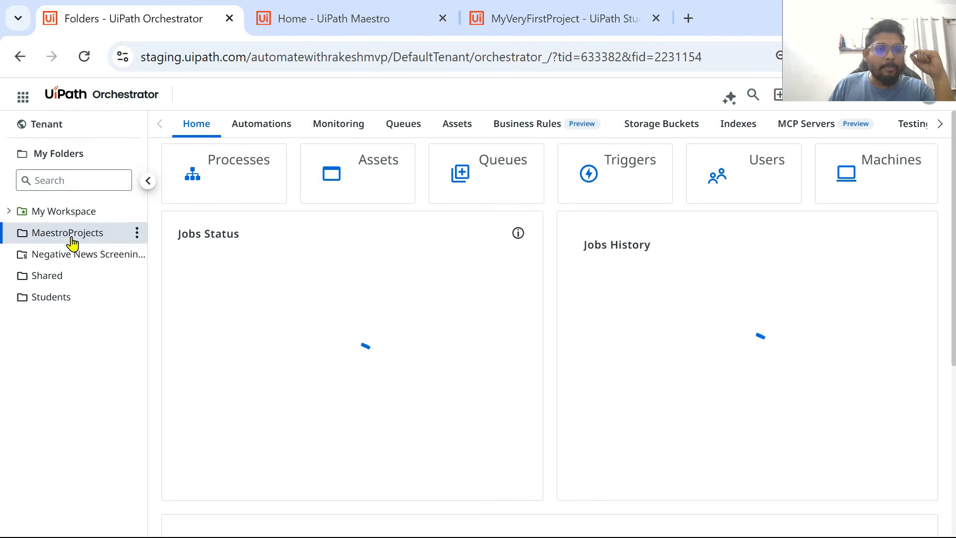
pyautogui.click(257, 128)
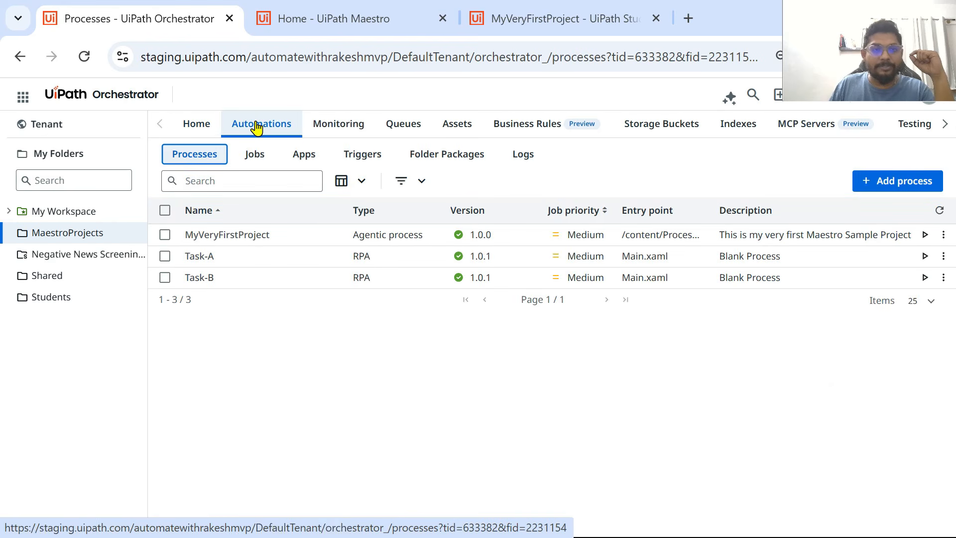
pyautogui.click(924, 257)
pyautogui.click(881, 194)
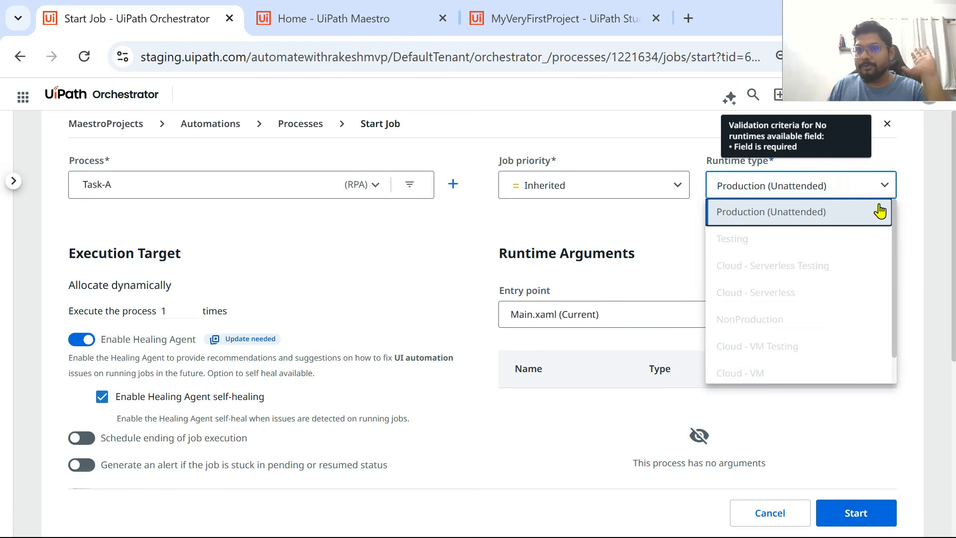
pyautogui.click(774, 516)
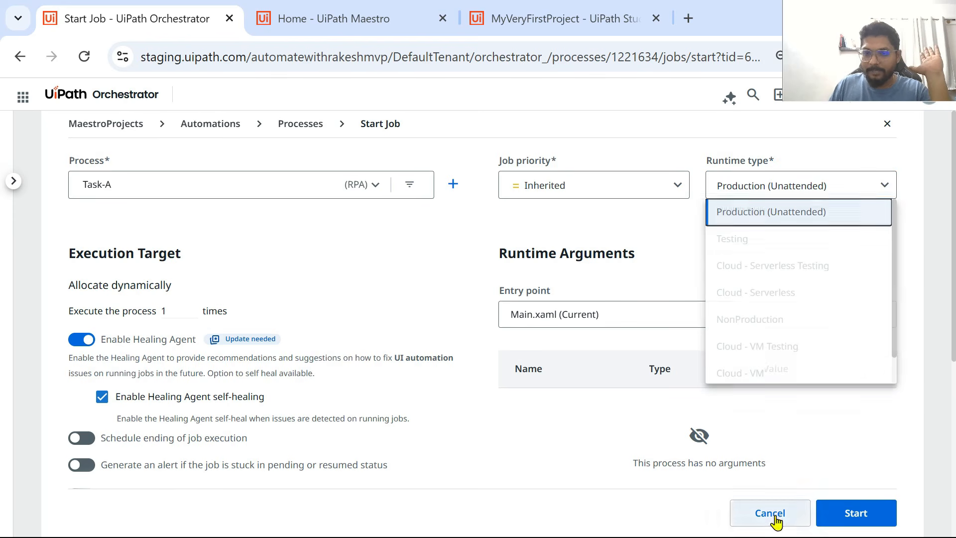
pyautogui.click(775, 520)
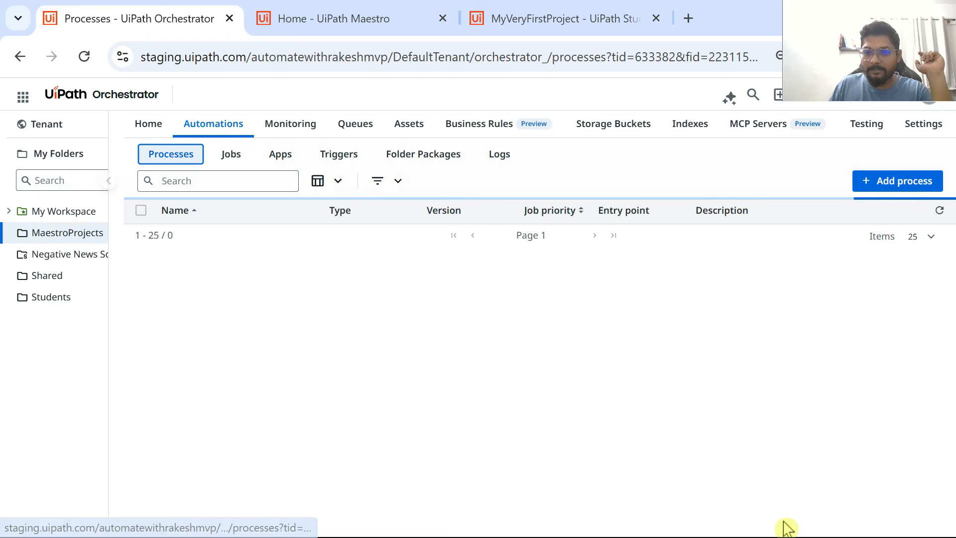
# Return to MyVeryFirstProject in UiPath Studio, show it full screen in design mode, and rerun the test with path A
pyautogui.click(501, 28)
pyautogui.click(618, 240)
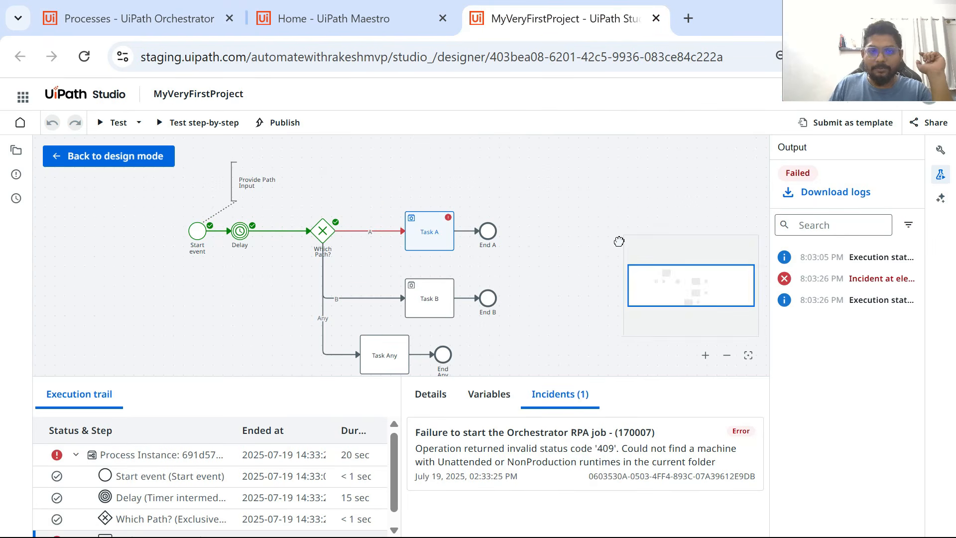
pyautogui.press('F11')
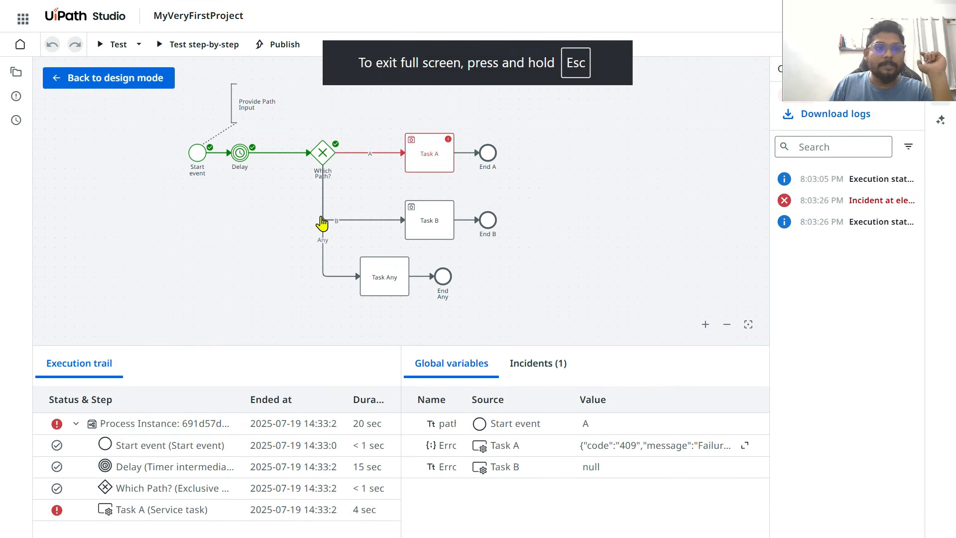
pyautogui.click(101, 80)
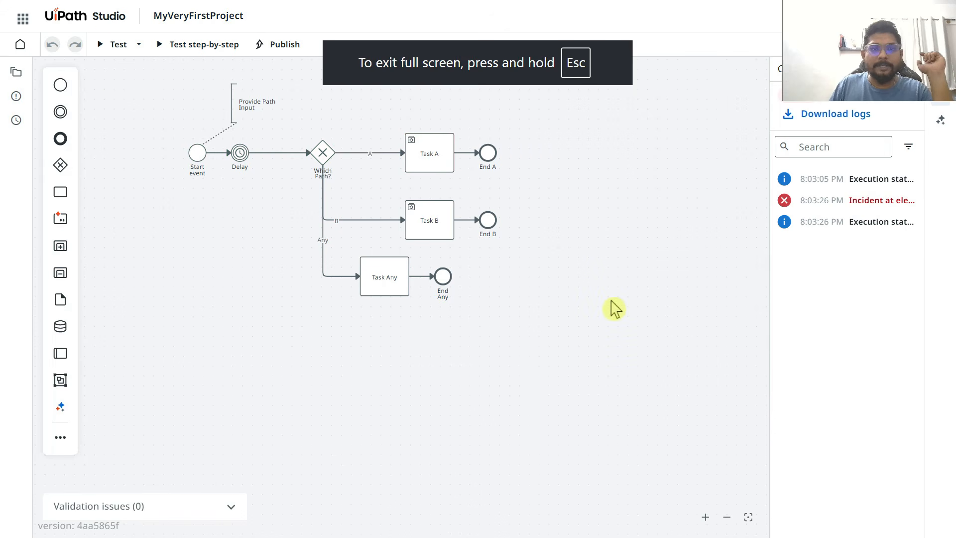
pyautogui.click(109, 44)
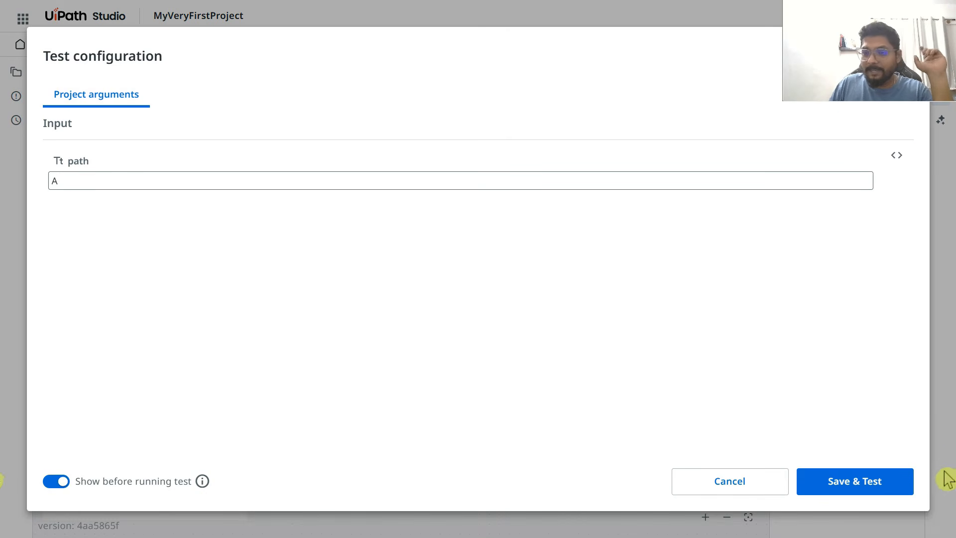
pyautogui.click(885, 489)
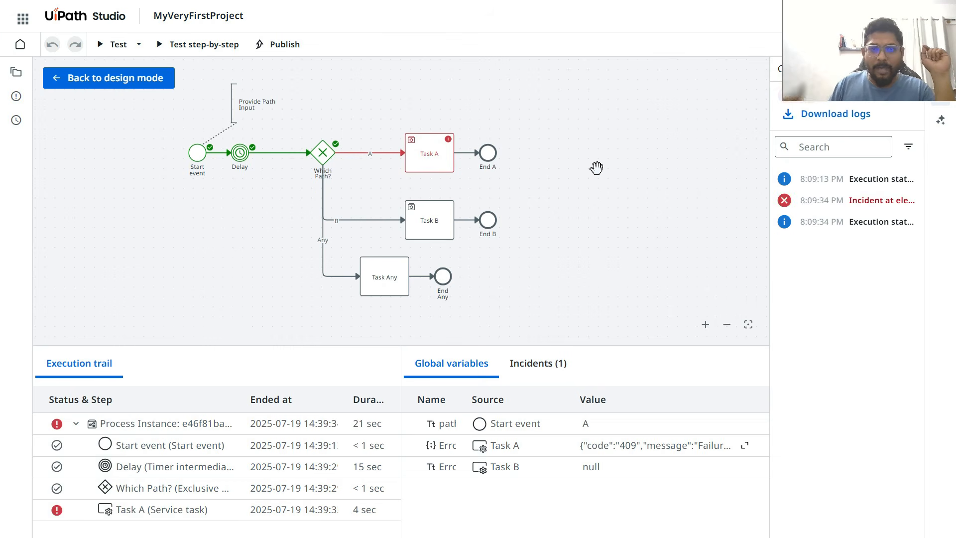
# Read Task A's incident from the rerun, and review the MaestroProjects folder's account access and machine assignments in Orchestrator
pyautogui.click(433, 162)
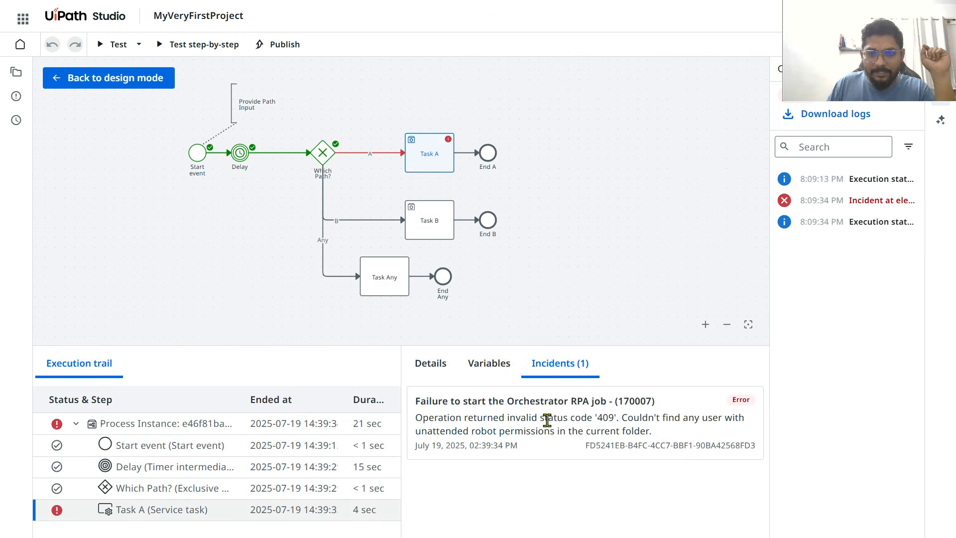
pyautogui.moveTo(662, 417); pyautogui.dragTo(668, 436)
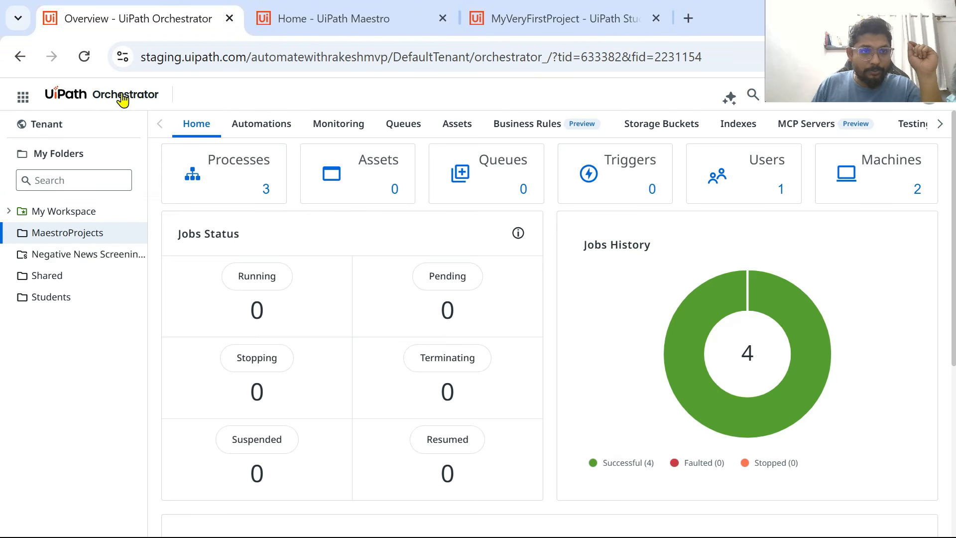
pyautogui.click(102, 126)
pyautogui.click(305, 129)
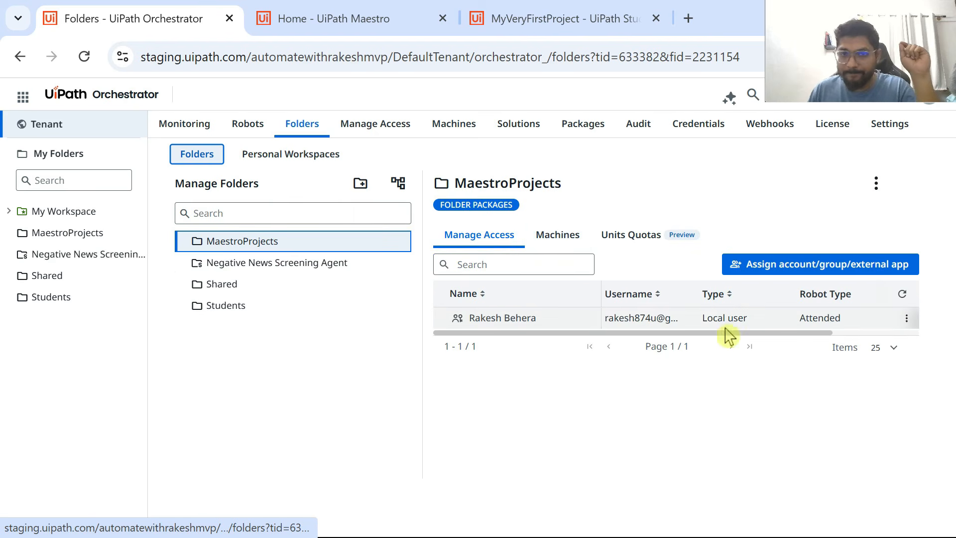
pyautogui.click(562, 242)
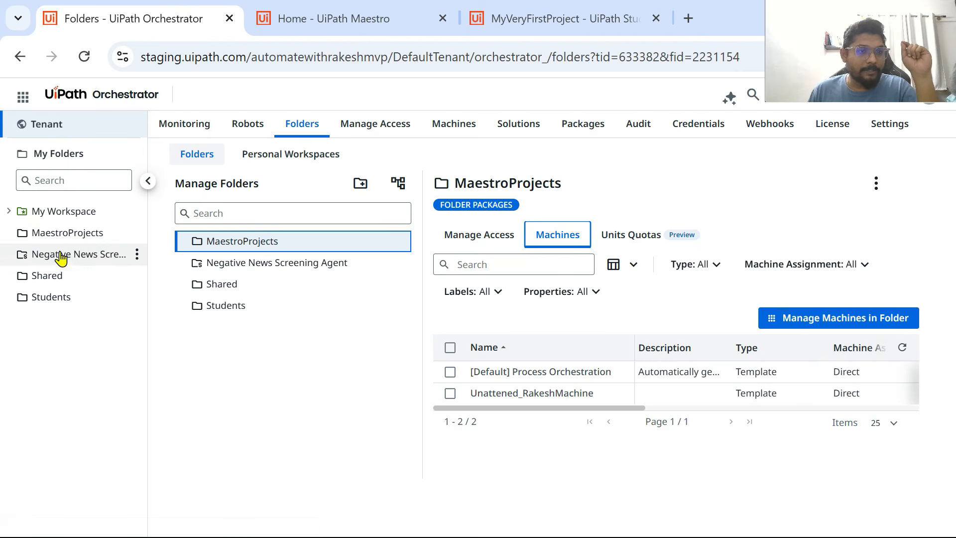
# Try to start a Task-A job from the MaestroProjects folder with the Production (Unattended) runtime and any account and machine
pyautogui.click(64, 234)
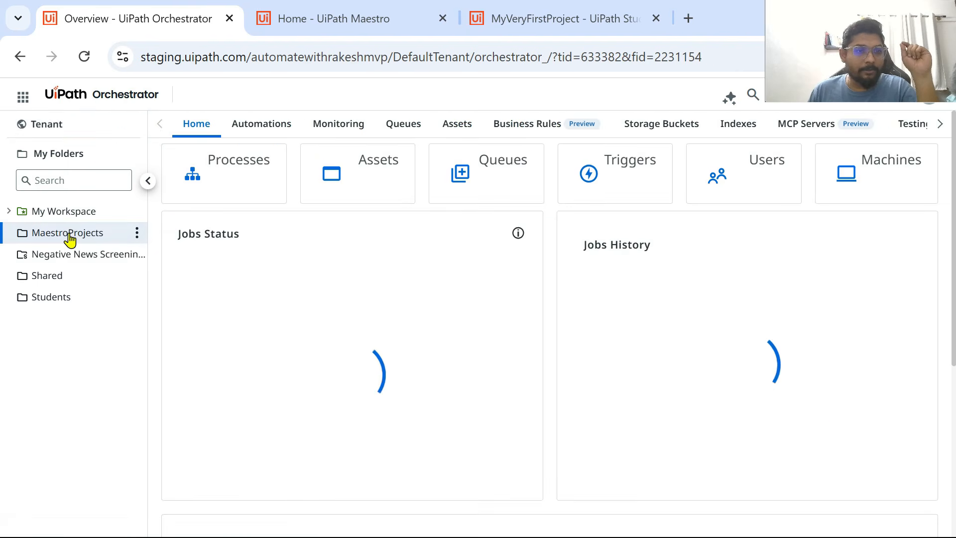
pyautogui.click(262, 127)
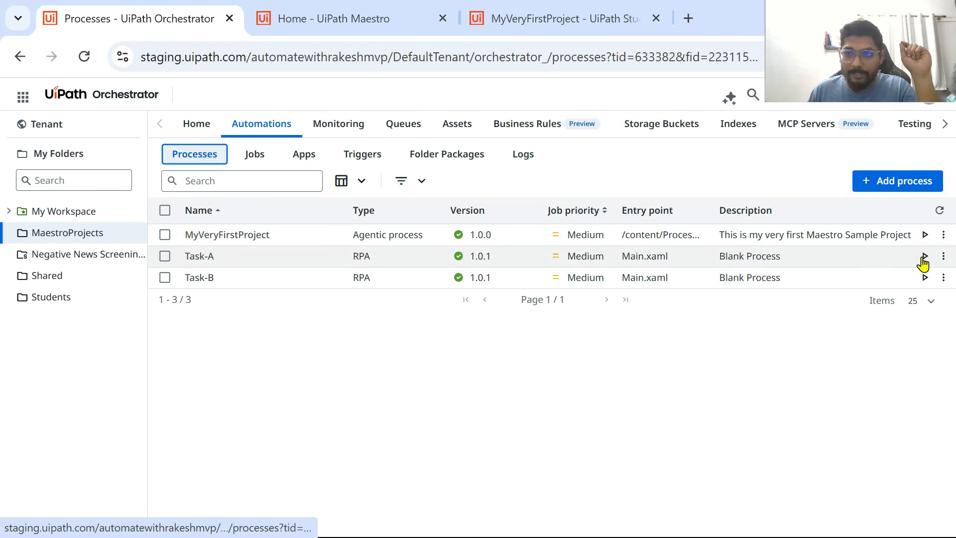
pyautogui.click(923, 257)
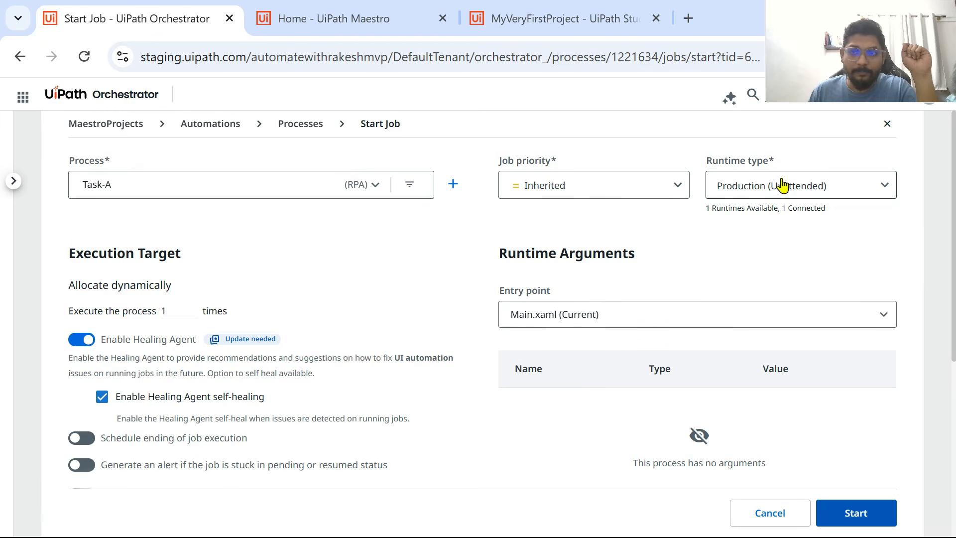
pyautogui.scroll(-5, 859, 394)
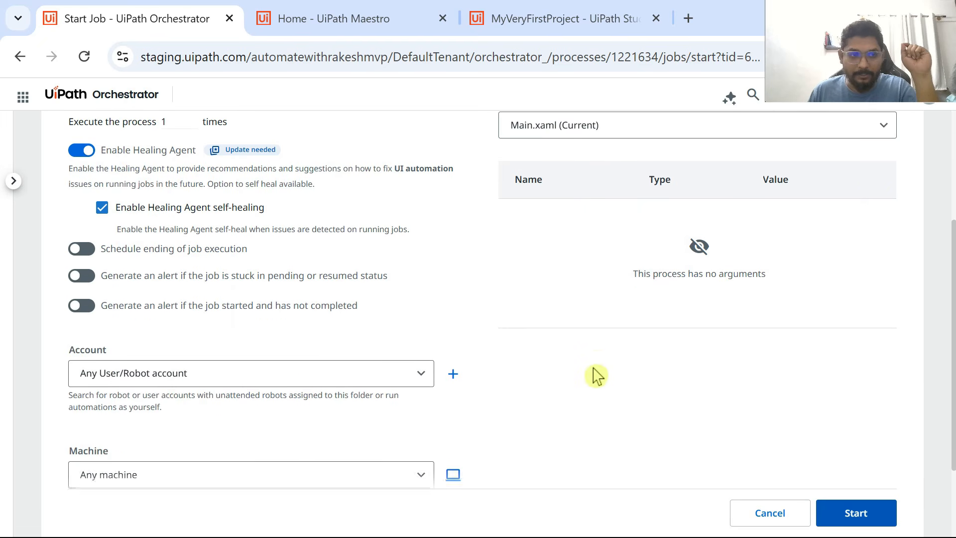
pyautogui.click(864, 493)
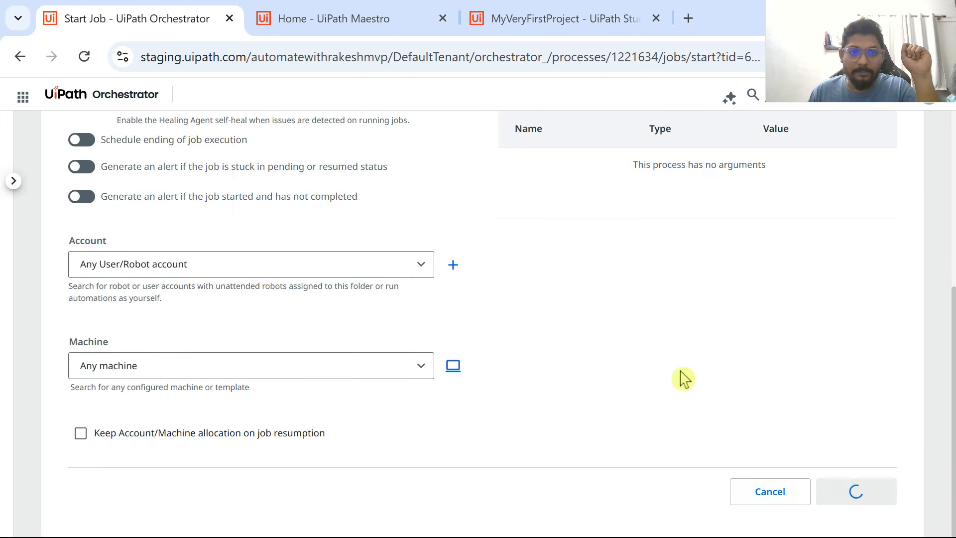
pyautogui.scroll(3, 615, 322)
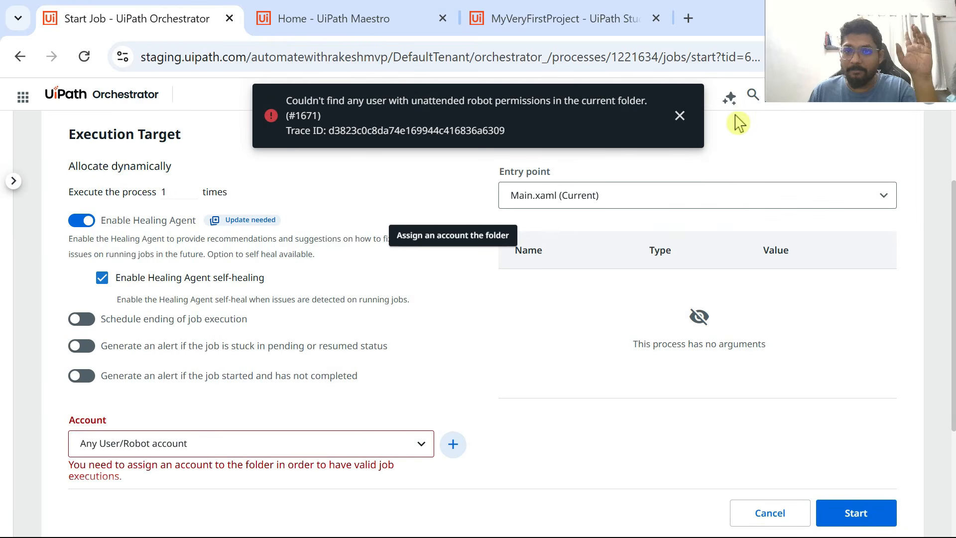
pyautogui.click(681, 119)
# Read the account requirement in the Task-A job setup and check which accounts can be chosen
pyautogui.scroll(-3, 473, 349)
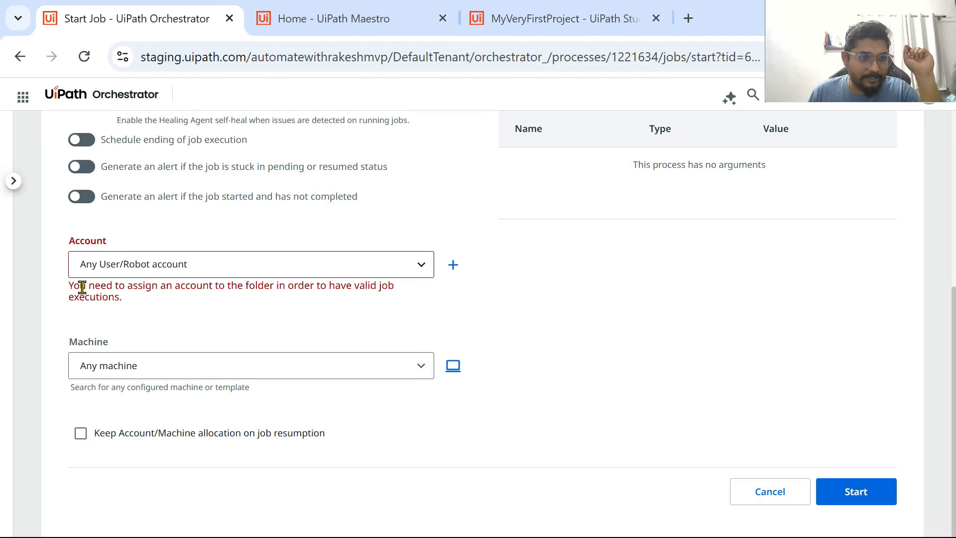
pyautogui.moveTo(82, 287); pyautogui.dragTo(210, 289)
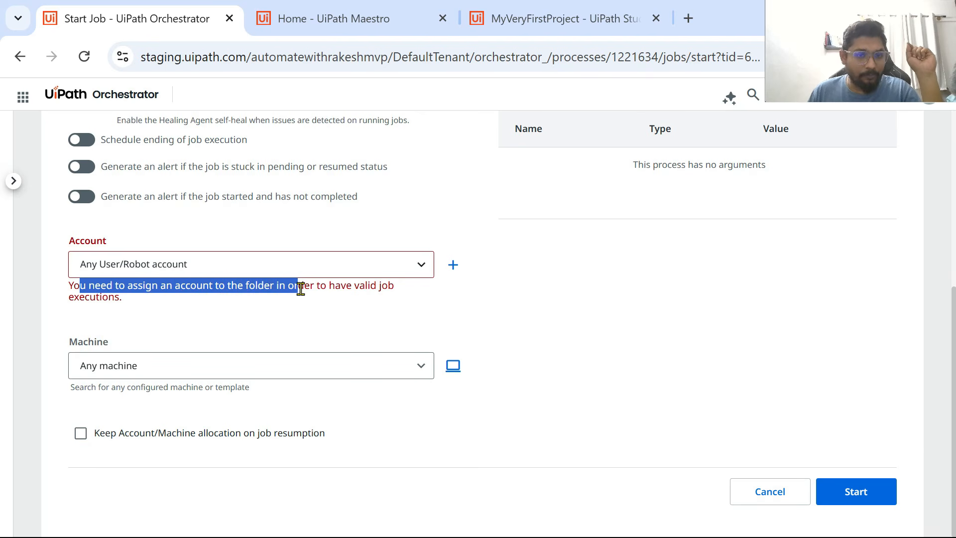
pyautogui.moveTo(301, 288); pyautogui.dragTo(289, 316)
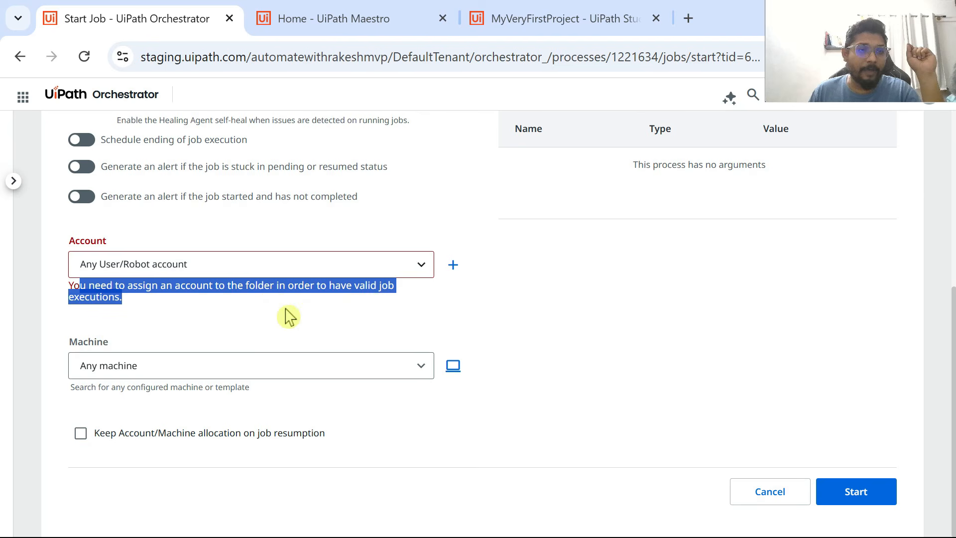
pyautogui.click(288, 316)
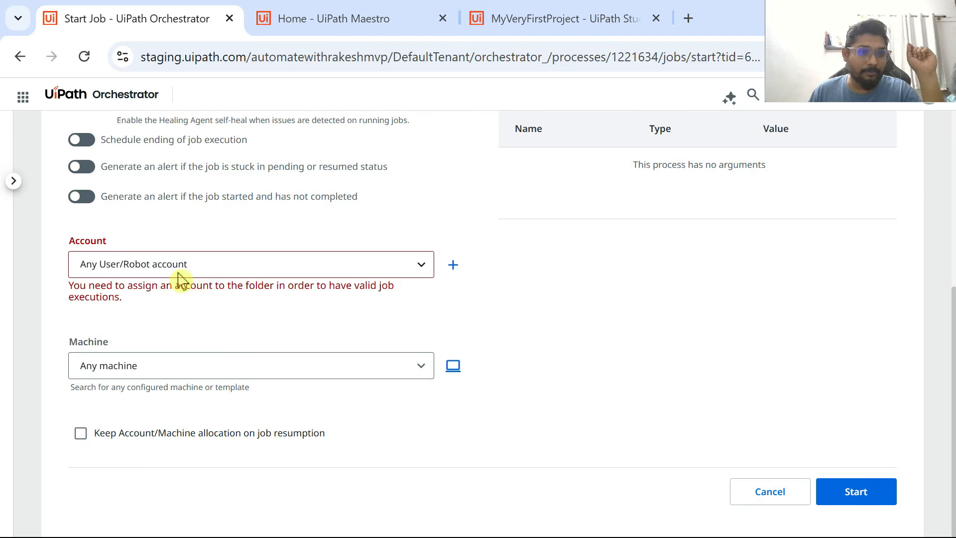
pyautogui.click(417, 270)
pyautogui.click(643, 324)
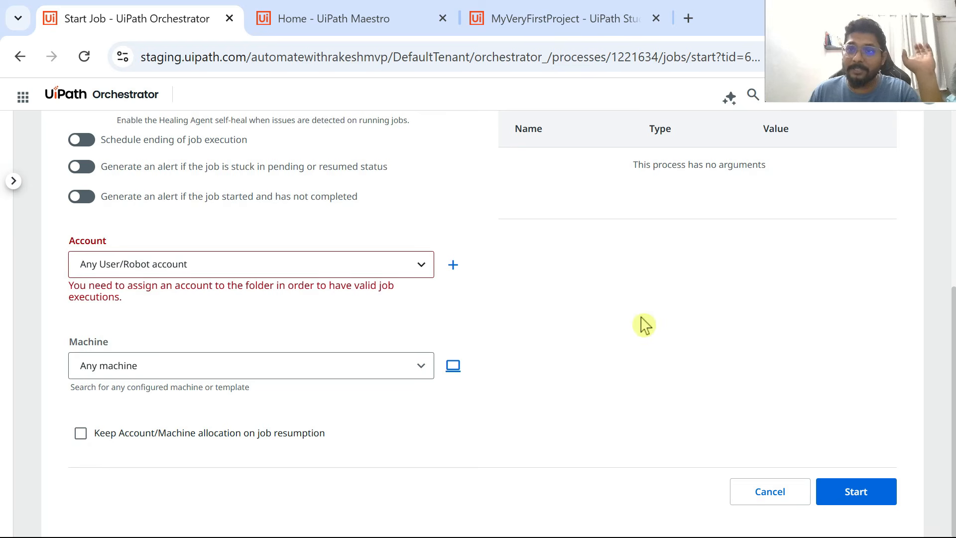
pyautogui.scroll(5, 644, 324)
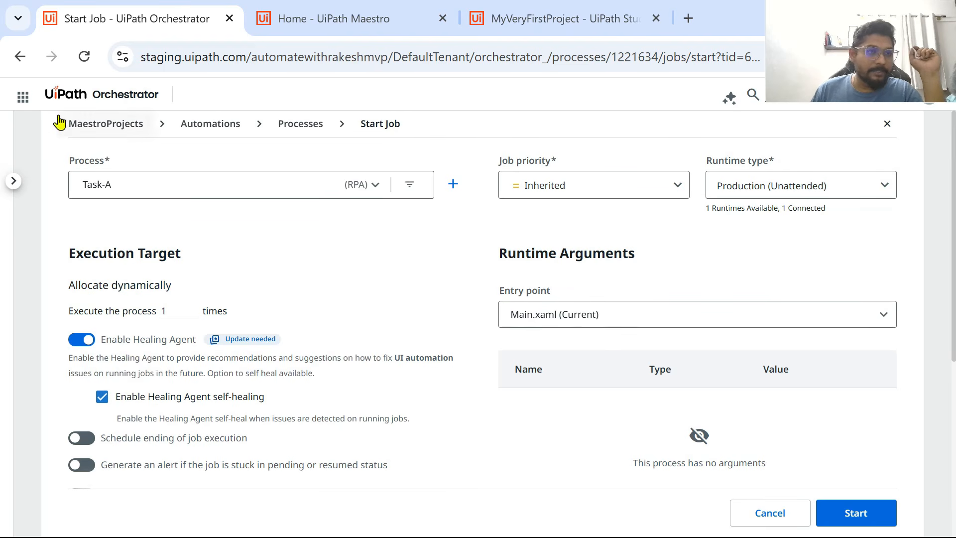
# Leave the job setup and review the robot types and roles of the accounts with access to MaestroProjects in the tenant's folder management
pyautogui.click(28, 101)
pyautogui.click(314, 269)
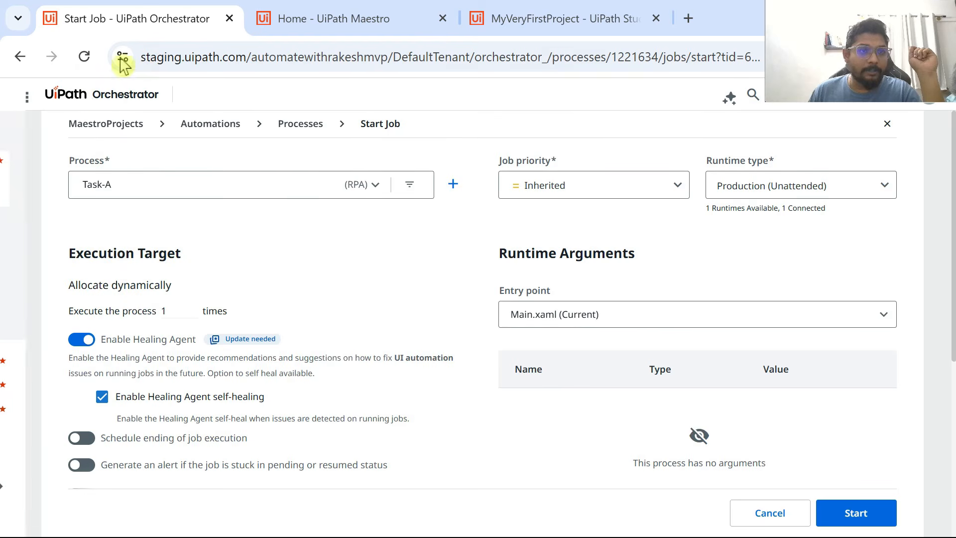
pyautogui.click(85, 99)
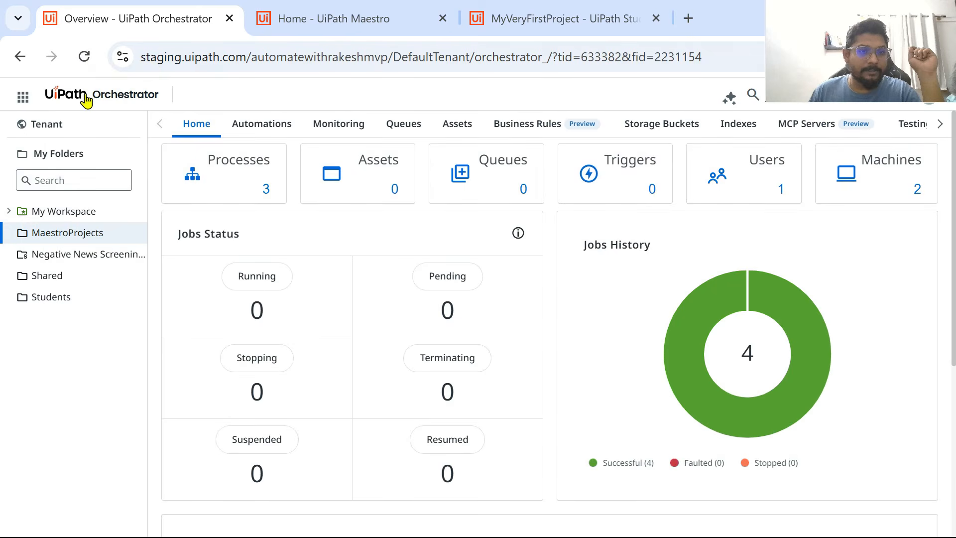
pyautogui.click(64, 127)
pyautogui.click(306, 130)
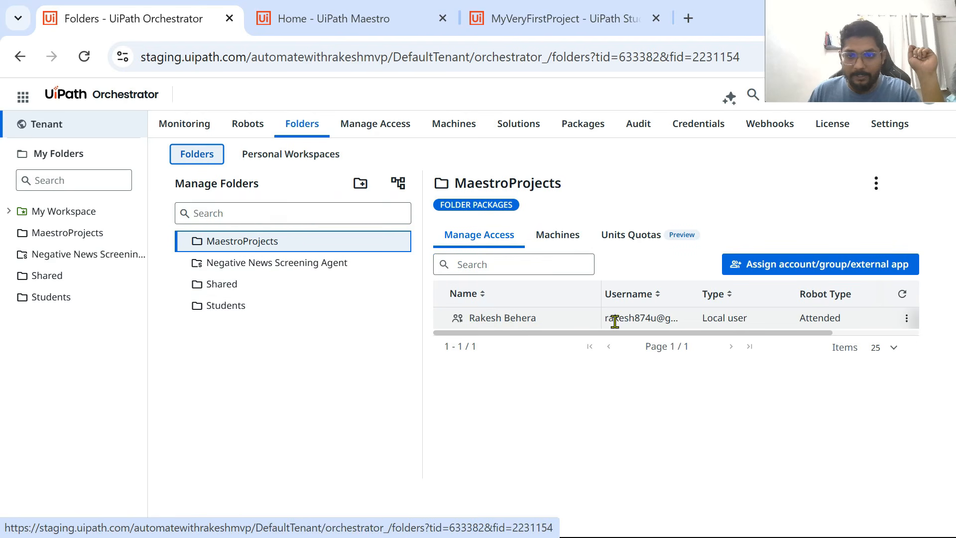
pyautogui.hscroll(5, 740, 335)
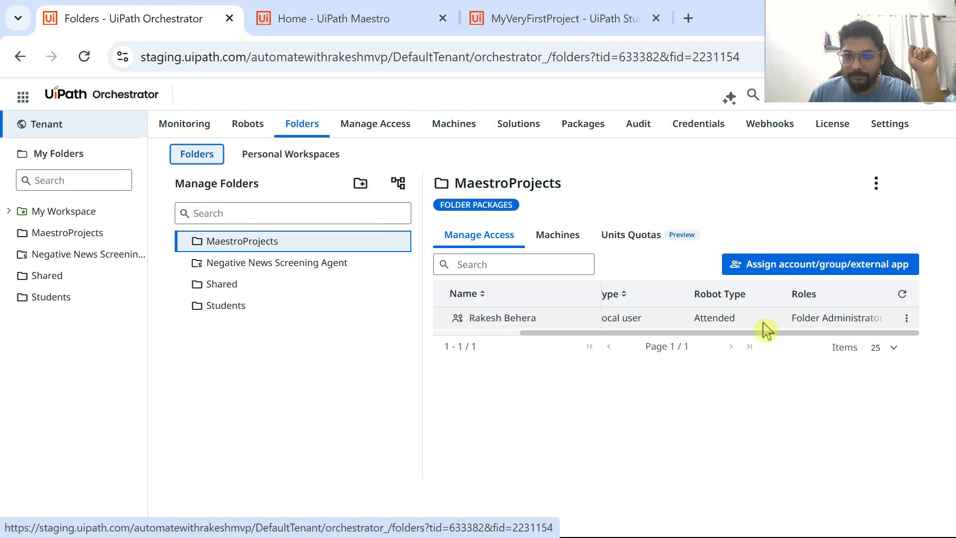
pyautogui.hscroll(-5, 722, 324)
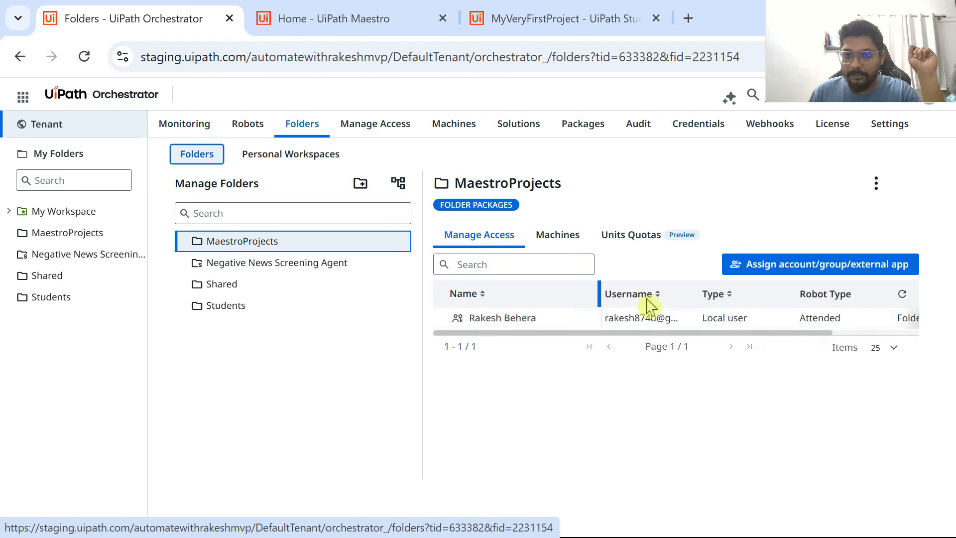
# Begin a new account assignment for the MaestroProjects folder and select the existing unattended robot account, searching for "unatt"
pyautogui.click(796, 266)
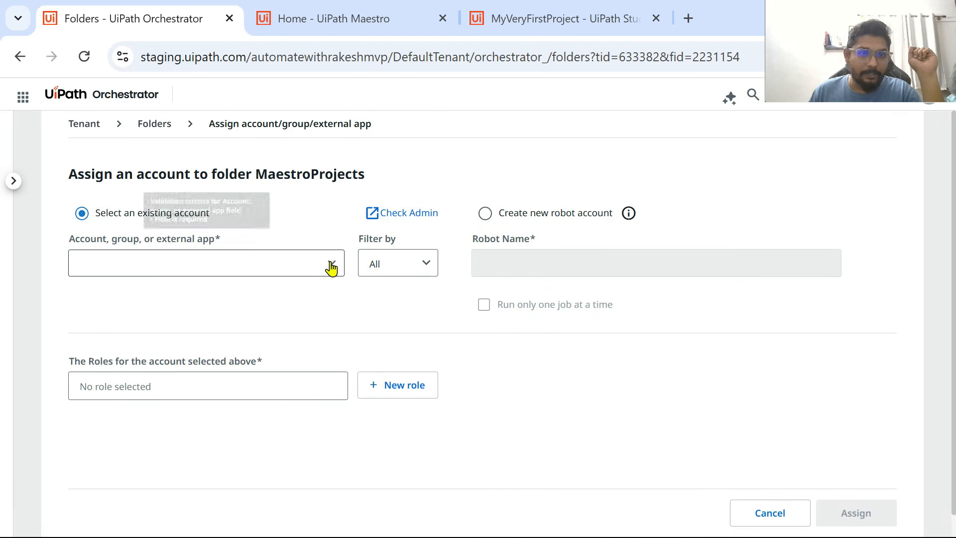
pyautogui.click(334, 271)
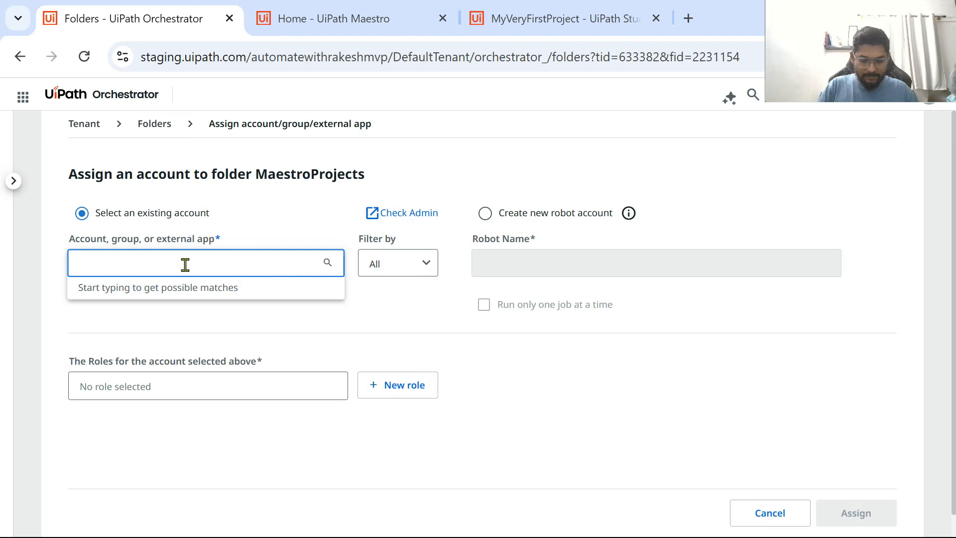
pyautogui.write('umn')
pyautogui.write('t')
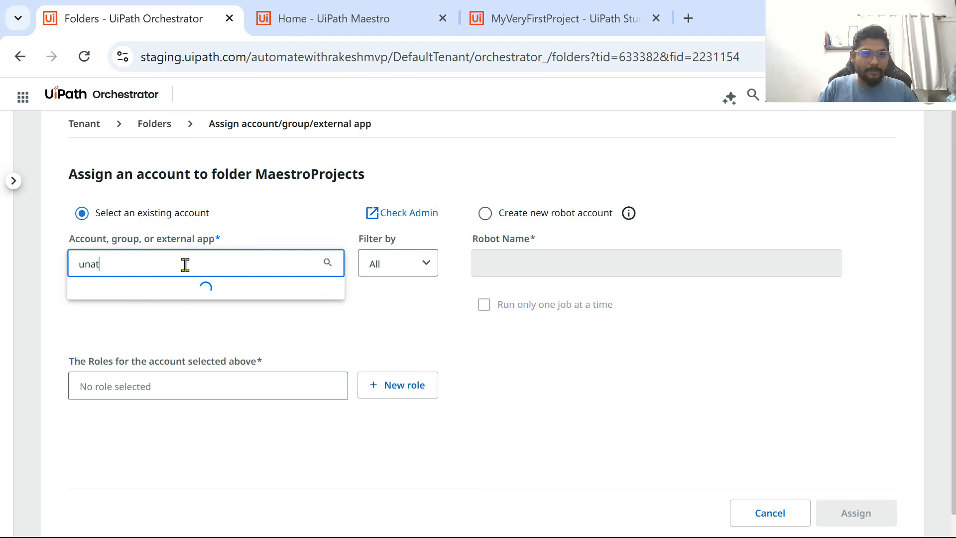
pyautogui.write('t')
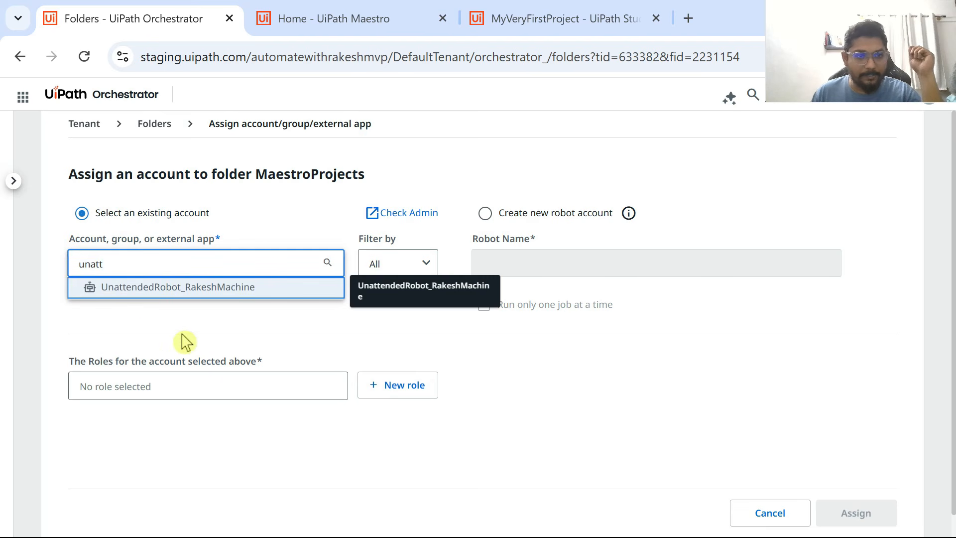
pyautogui.click(182, 290)
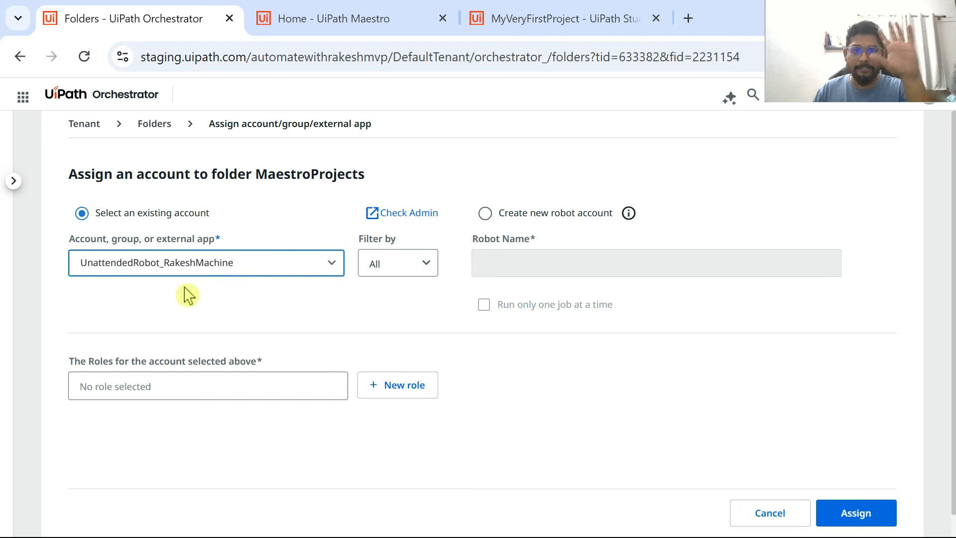
# Give the selected robot account the Automation User role and assign it to the folder
pyautogui.click(269, 387)
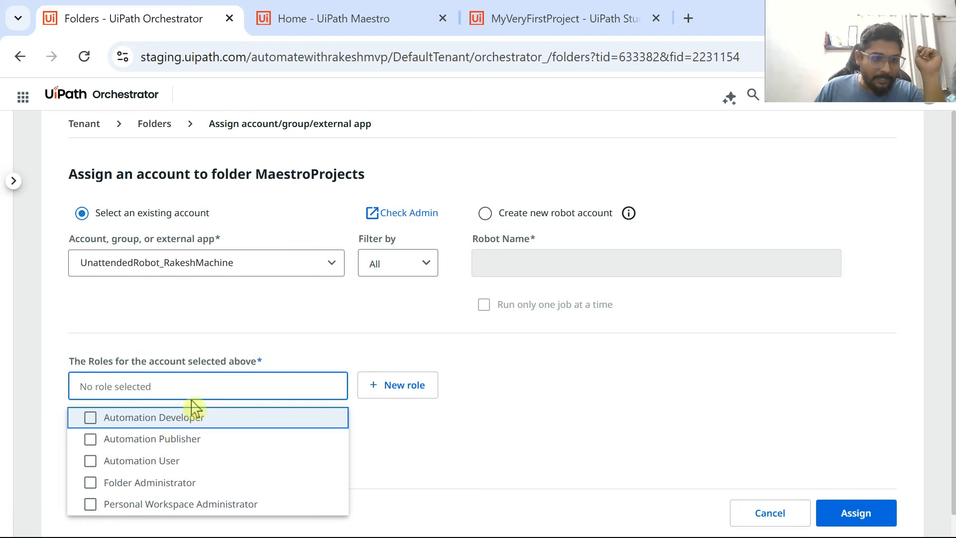
pyautogui.click(90, 461)
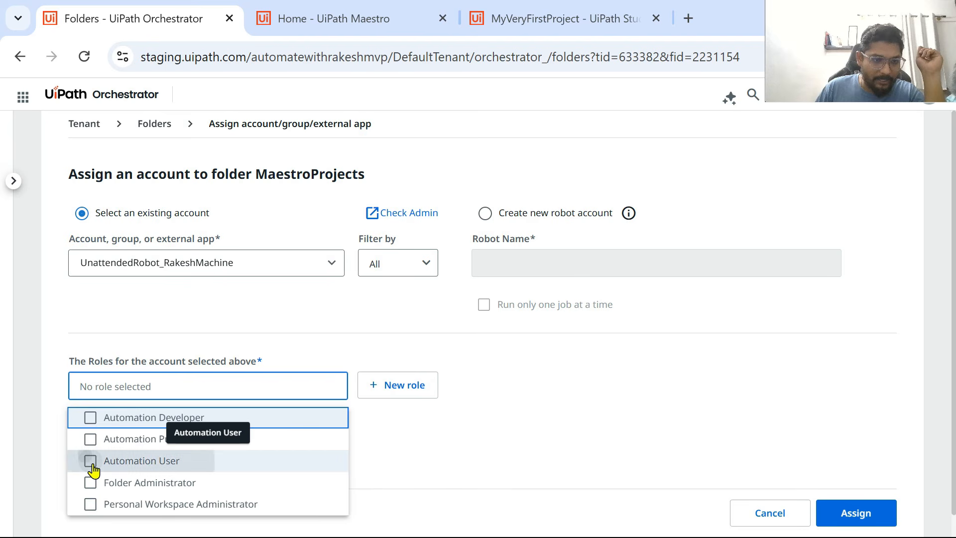
pyautogui.click(585, 463)
pyautogui.scroll(-1, 482, 454)
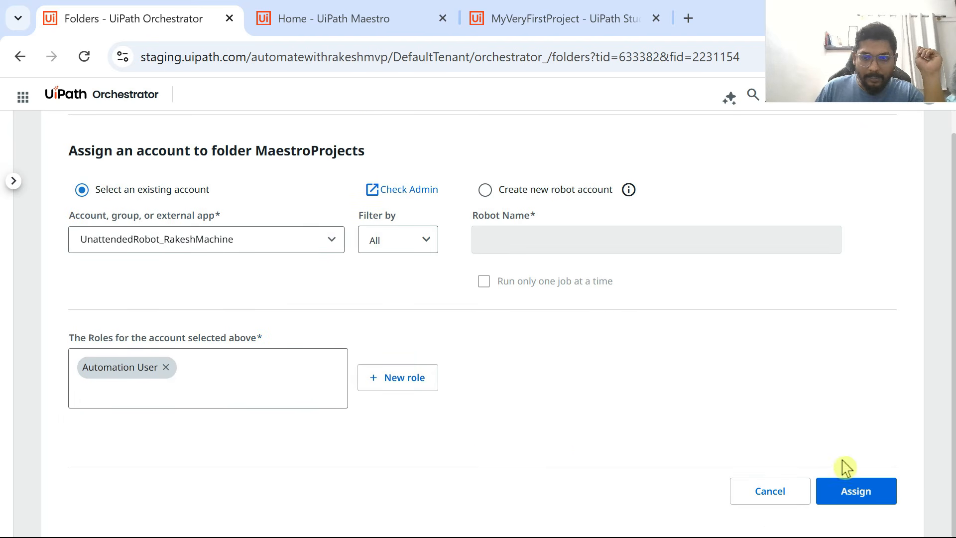
pyautogui.click(857, 493)
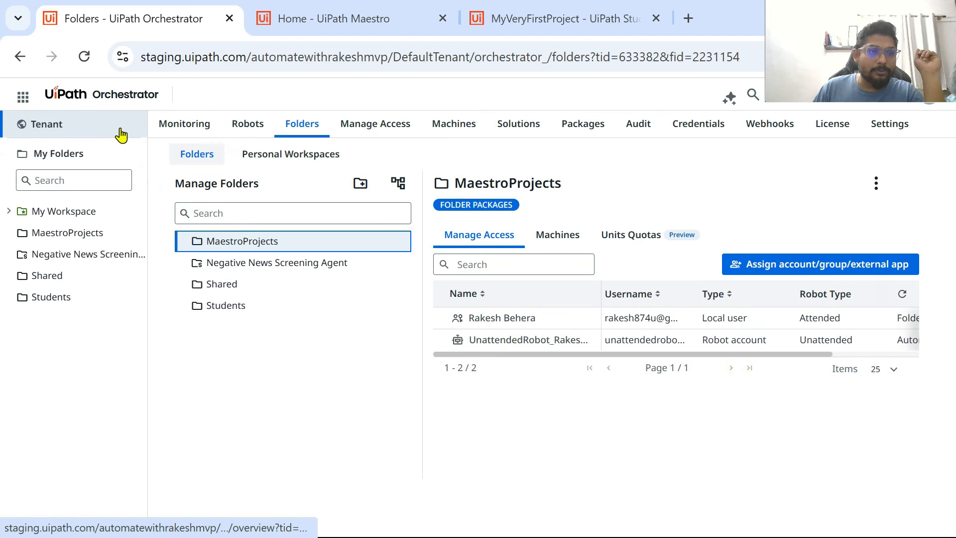
# Reopen the job setup for Task-A from the MaestroProjects folder's processes and go to its account and machine settings
pyautogui.click(93, 137)
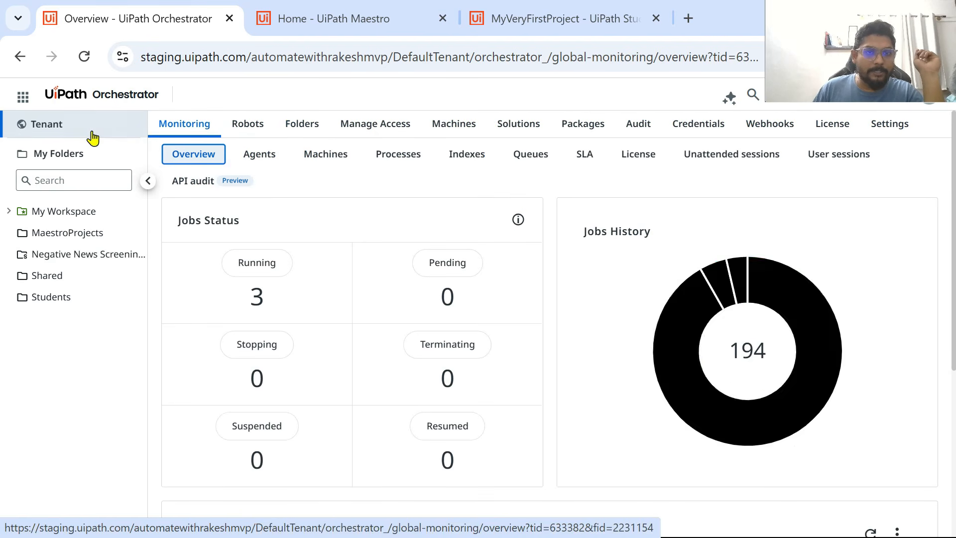
pyautogui.click(74, 233)
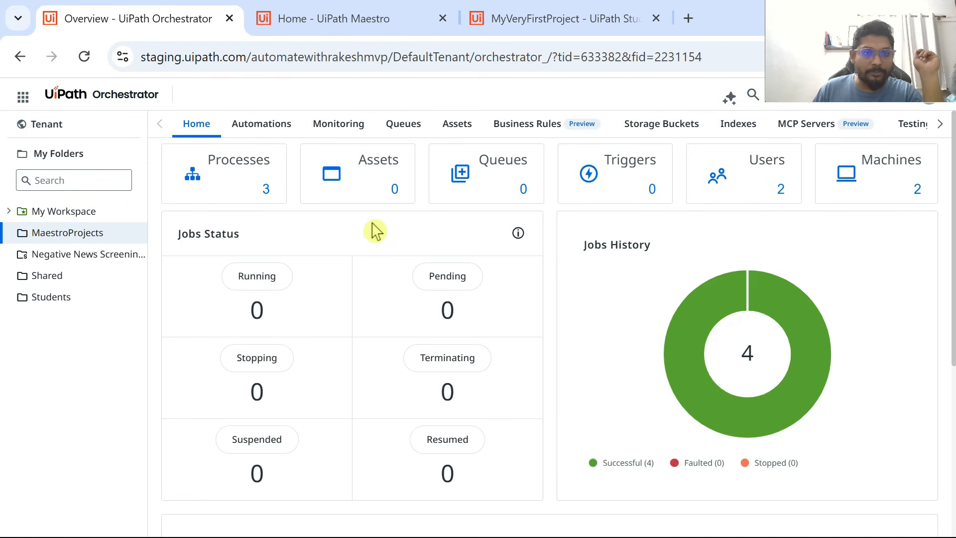
pyautogui.click(283, 128)
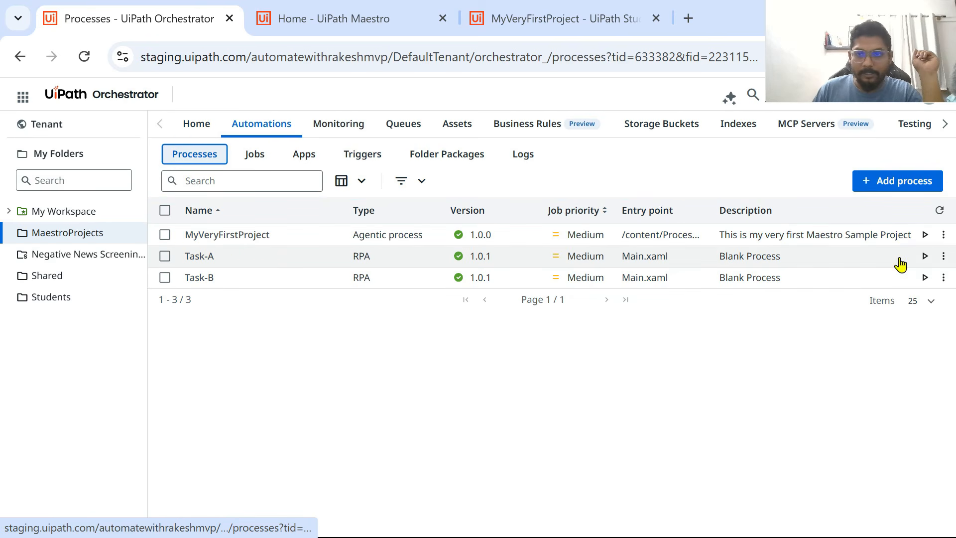
pyautogui.click(924, 256)
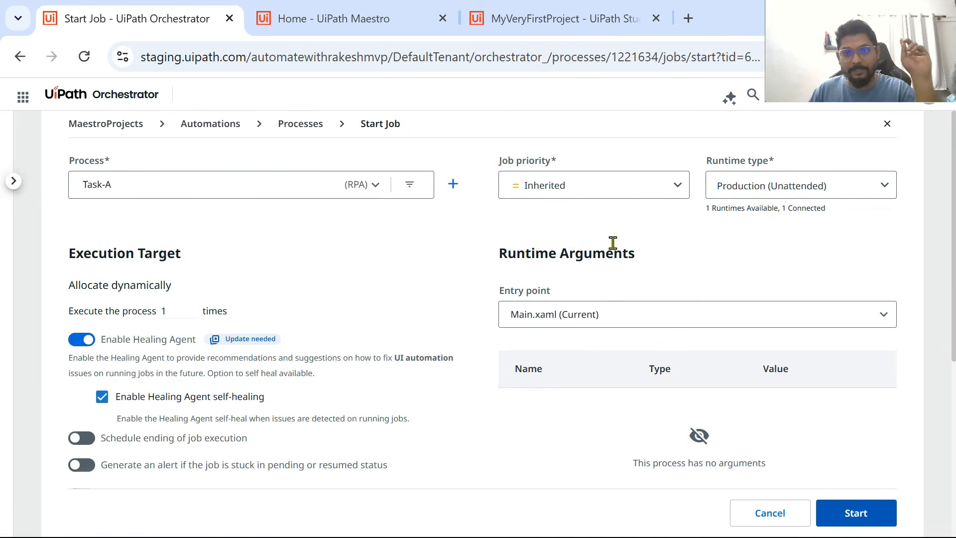
pyautogui.scroll(-3, 618, 279)
pyautogui.scroll(-4, 620, 300)
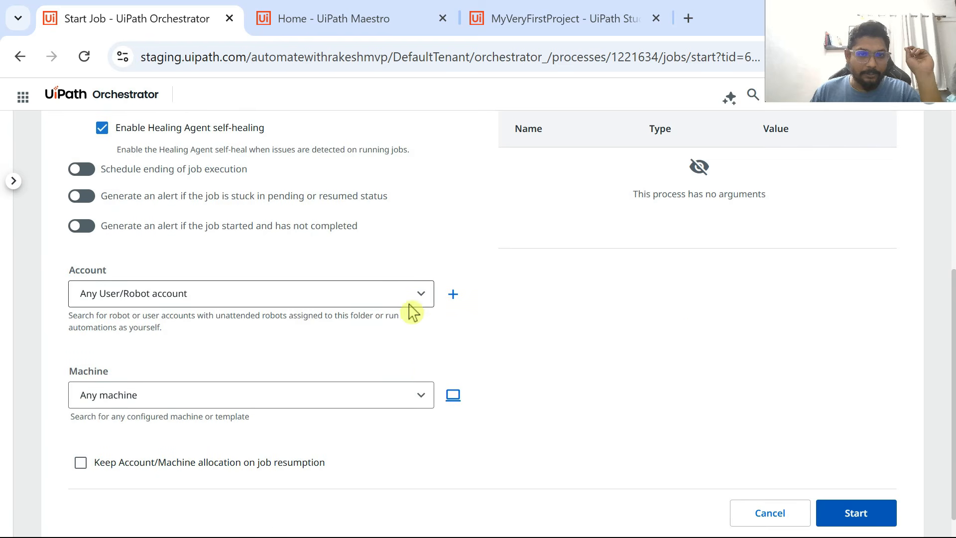
# Start the Task-A job with the unattended robot account and the unattended machine template, and acknowledge its opening message
pyautogui.click(367, 303)
pyautogui.click(160, 324)
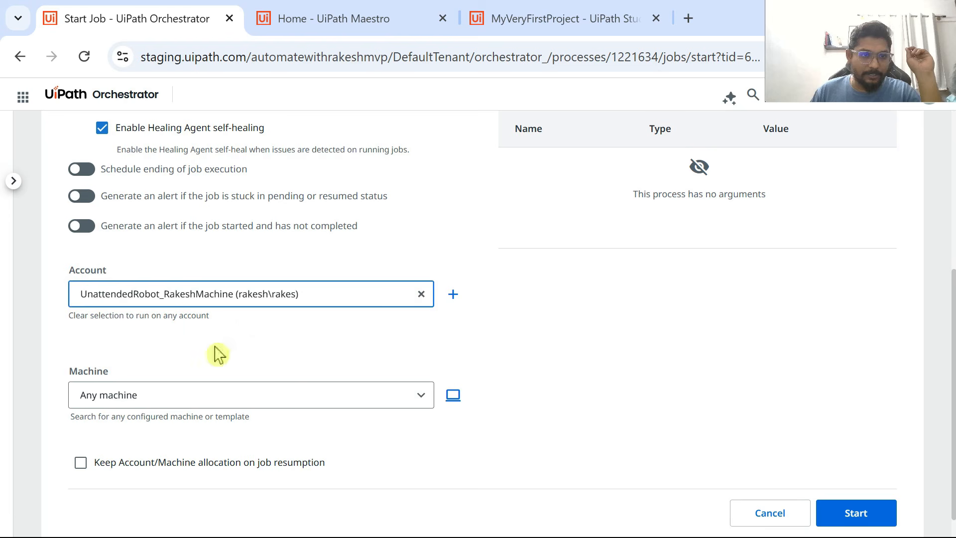
pyautogui.click(388, 405)
pyautogui.click(196, 372)
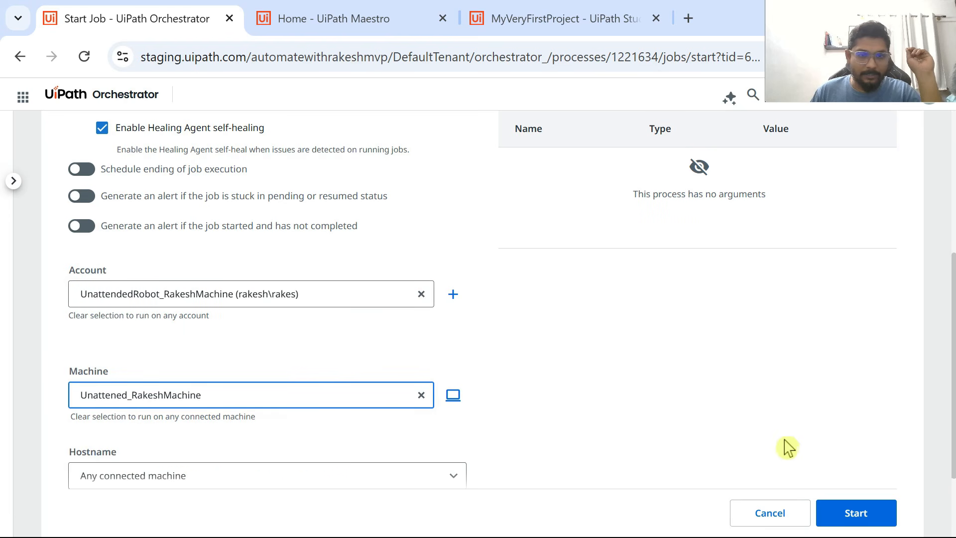
pyautogui.scroll(-1, 817, 456)
pyautogui.scroll(-2, 841, 473)
pyautogui.click(854, 491)
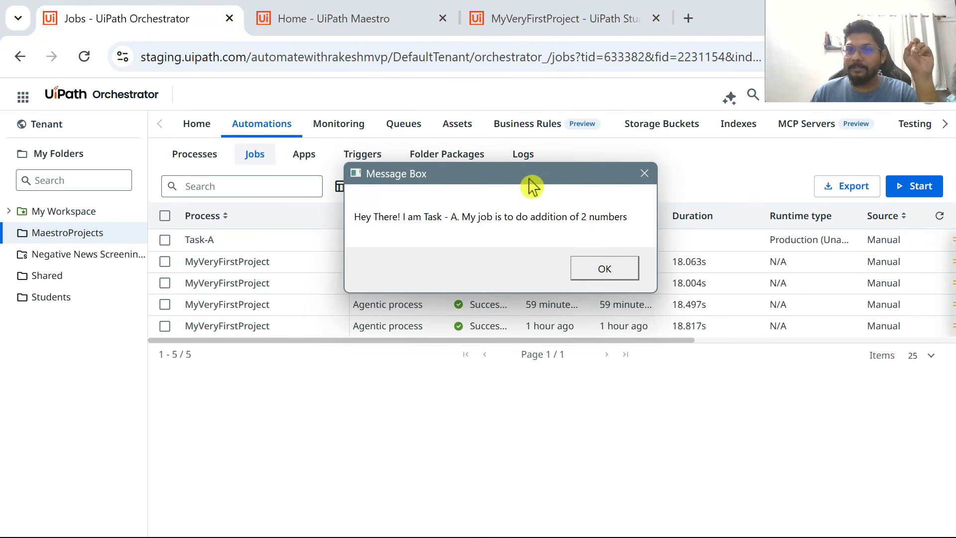
pyautogui.click(611, 270)
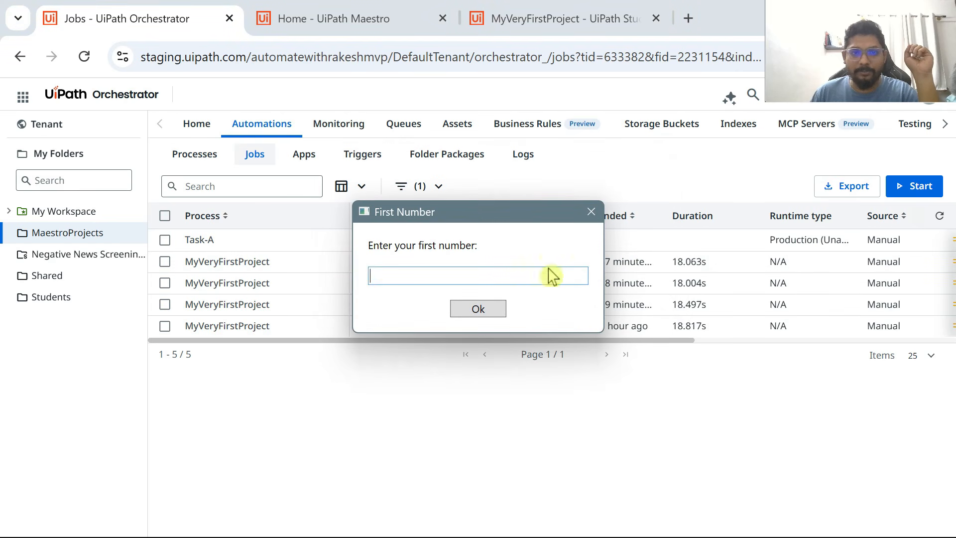
# Complete the running Task-A job by entering 10 as the first number, supplying the second number and dismissing the result message
pyautogui.write('10')
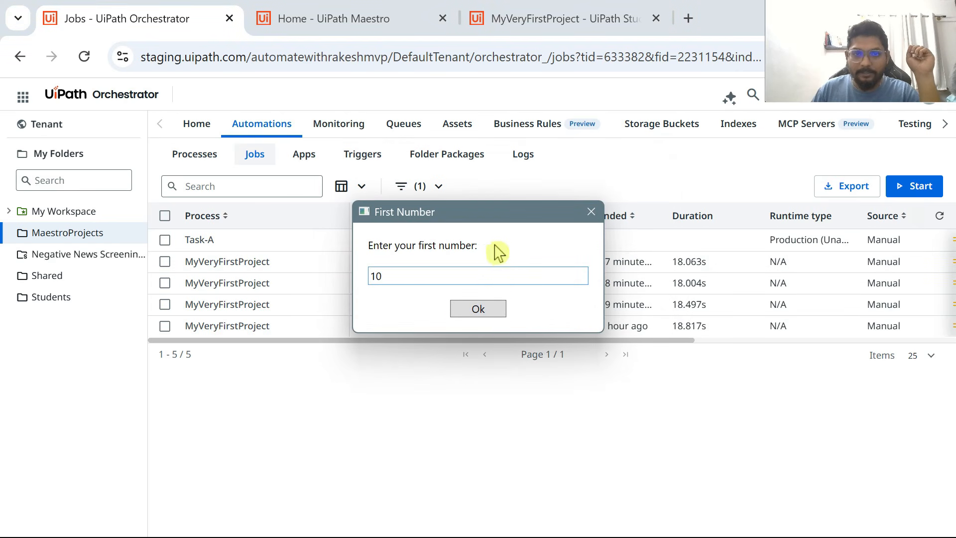
pyautogui.click(493, 312)
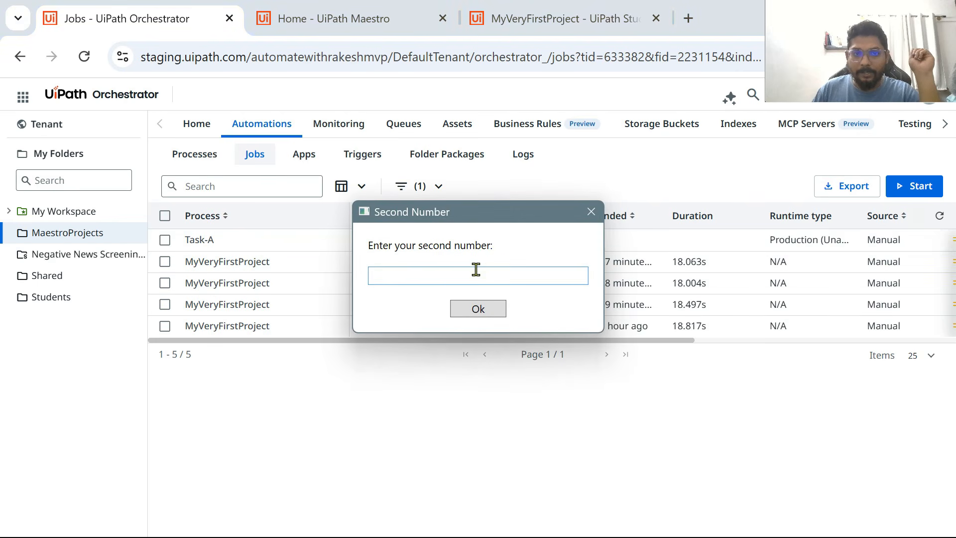
pyautogui.click(482, 312)
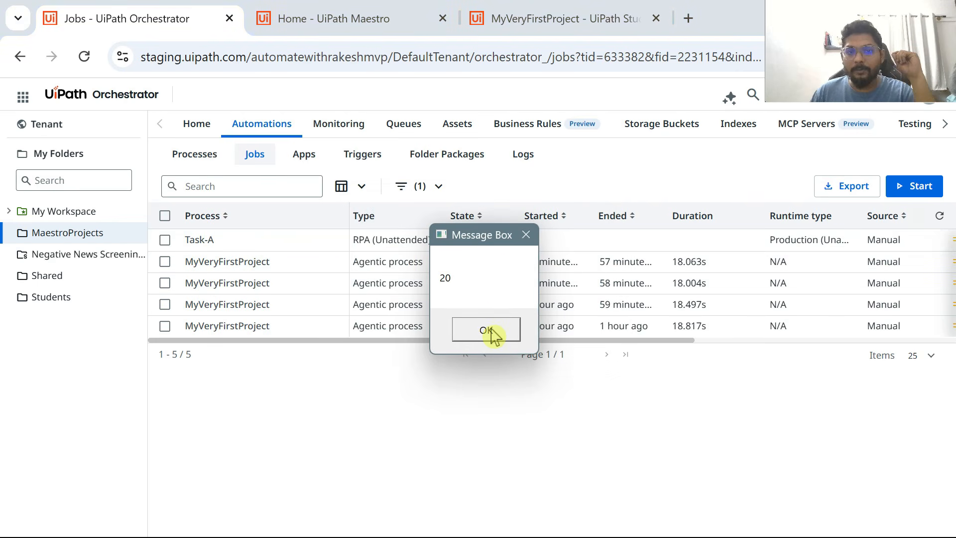
pyautogui.click(487, 331)
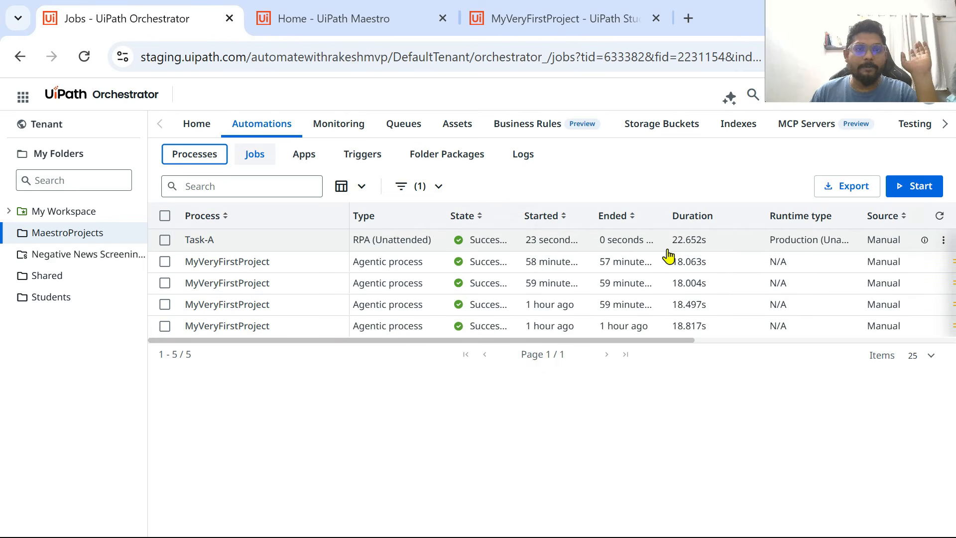
# Switch to MyVeryFirstProject in UiPath Studio, show it full screen and start a test run with path A
pyautogui.click(516, 23)
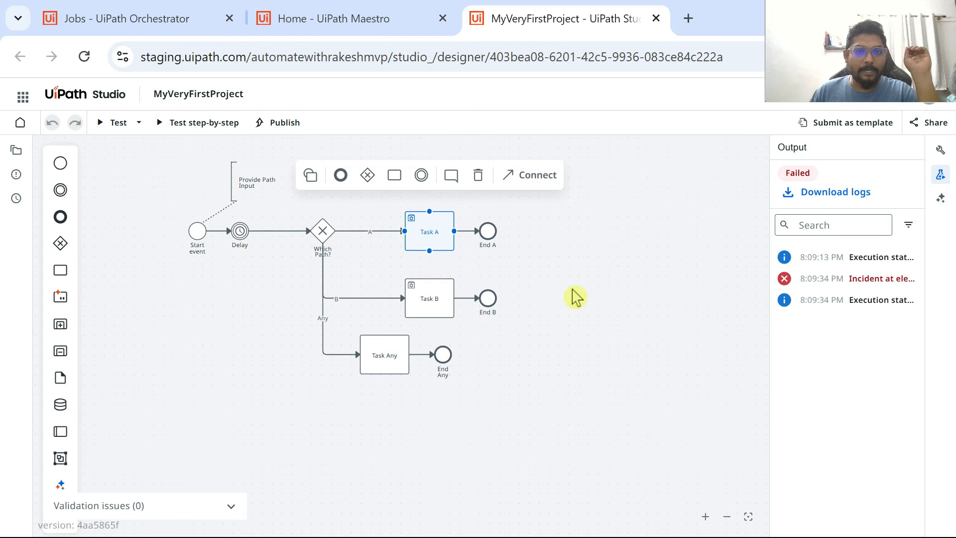
pyautogui.click(604, 298)
pyautogui.press('F11')
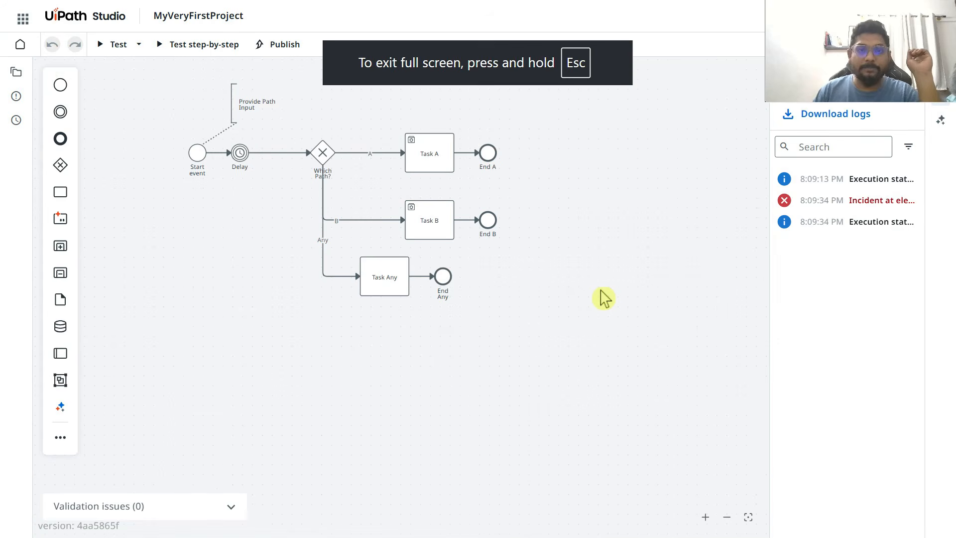
pyautogui.click(102, 46)
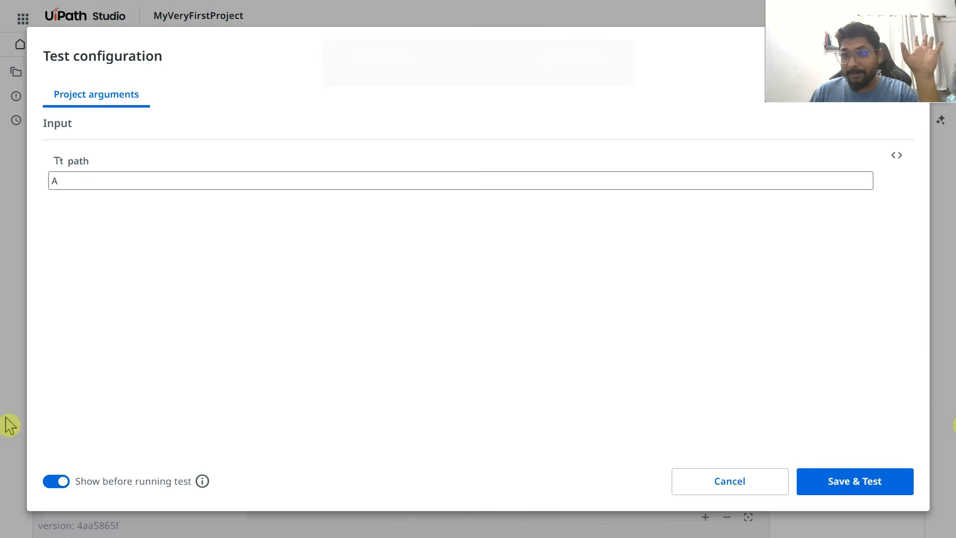
pyautogui.click(863, 481)
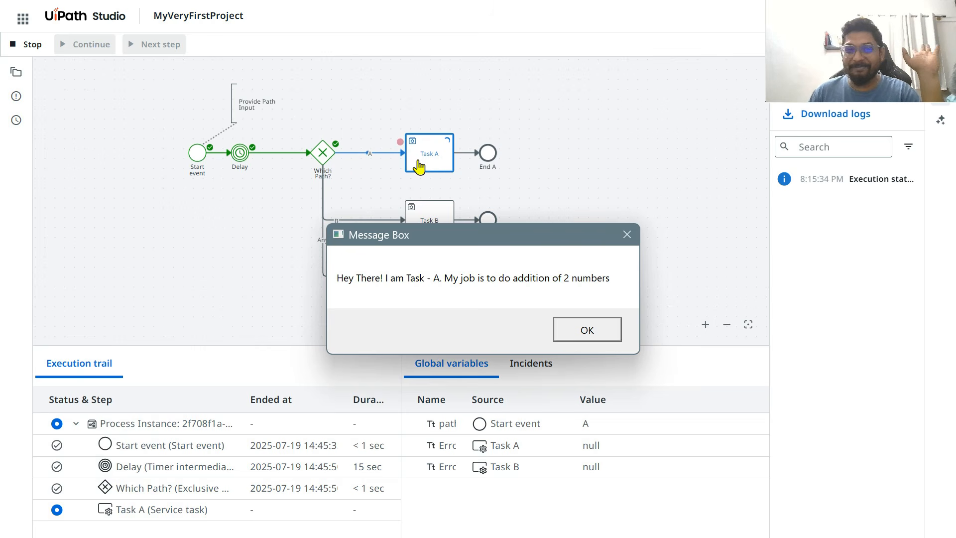
# Complete Task A in the test run by acknowledging its message, entering 20 and 30 as the two numbers and dismissing the result
pyautogui.moveTo(481, 242); pyautogui.dragTo(457, 215)
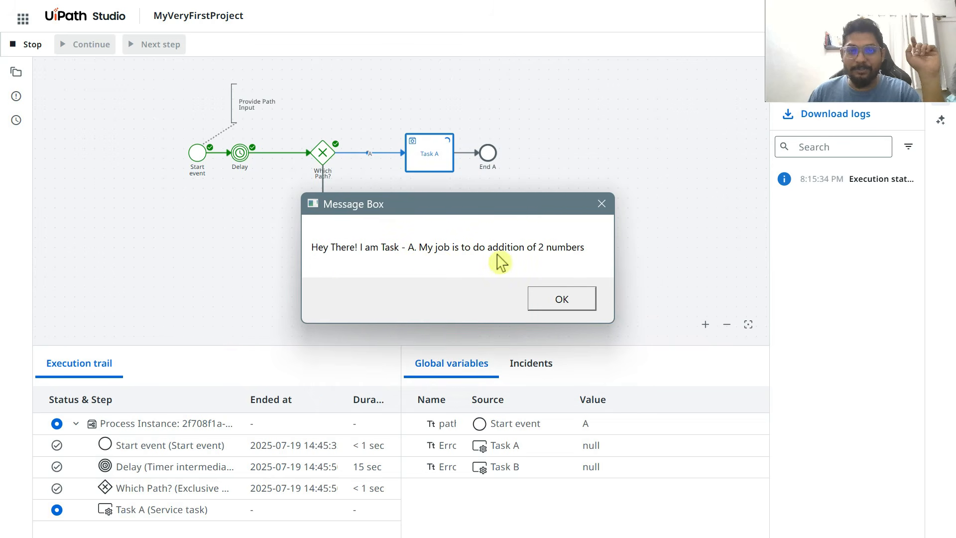
pyautogui.click(580, 298)
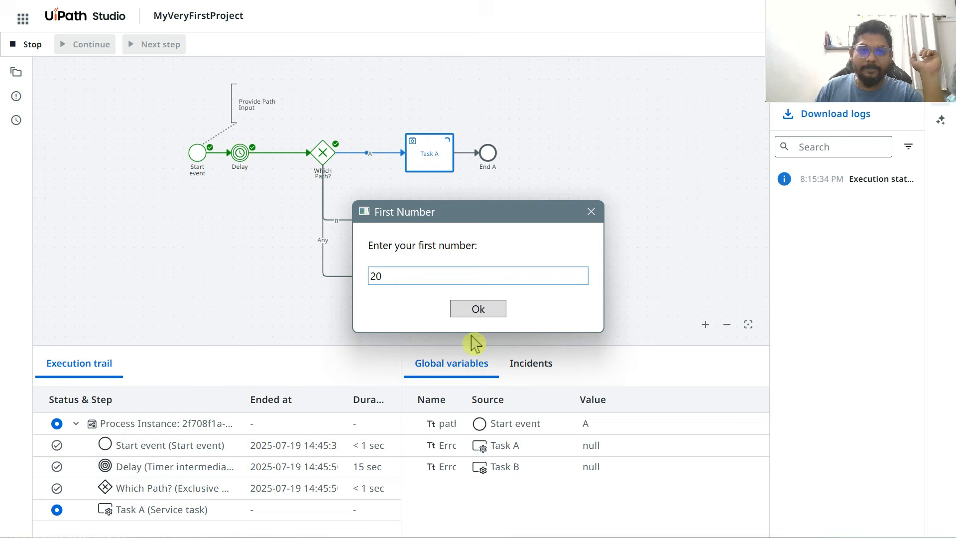
pyautogui.click(500, 309)
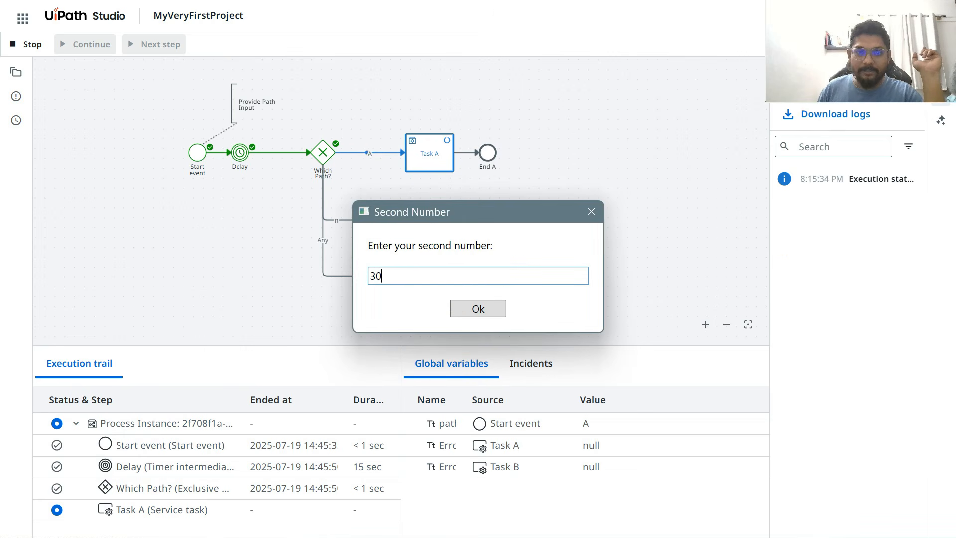
pyautogui.write('30')
pyautogui.click(486, 311)
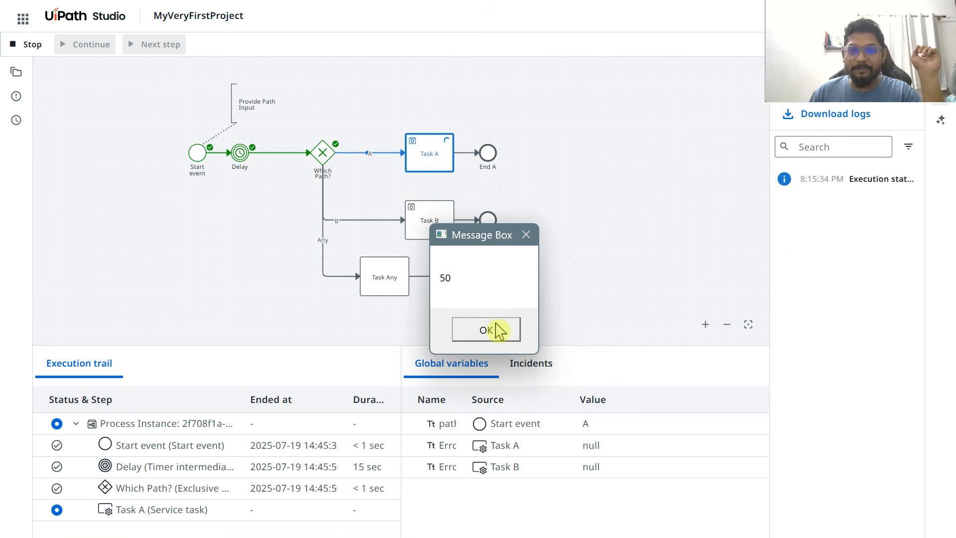
pyautogui.click(490, 329)
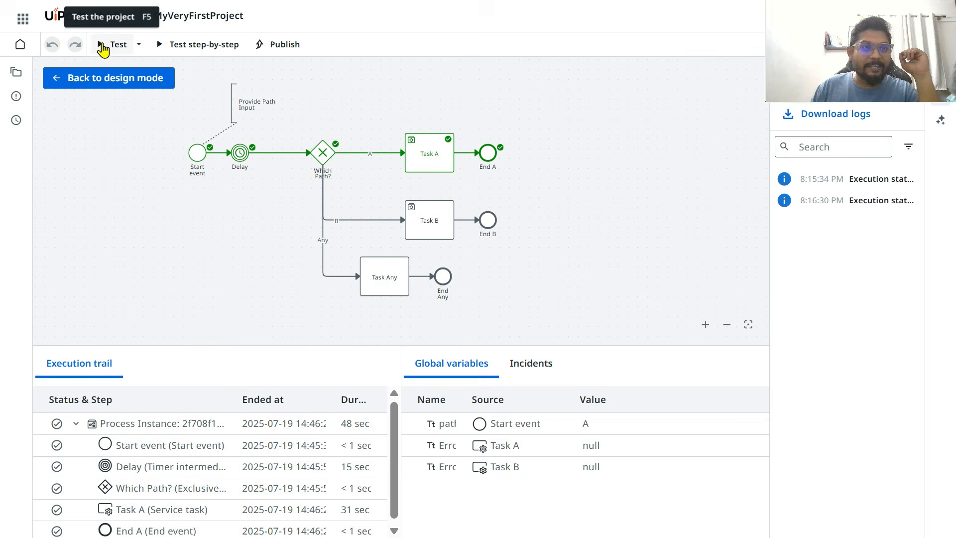
# Return to design mode and start another test run of the project with the path input set to B
pyautogui.click(100, 78)
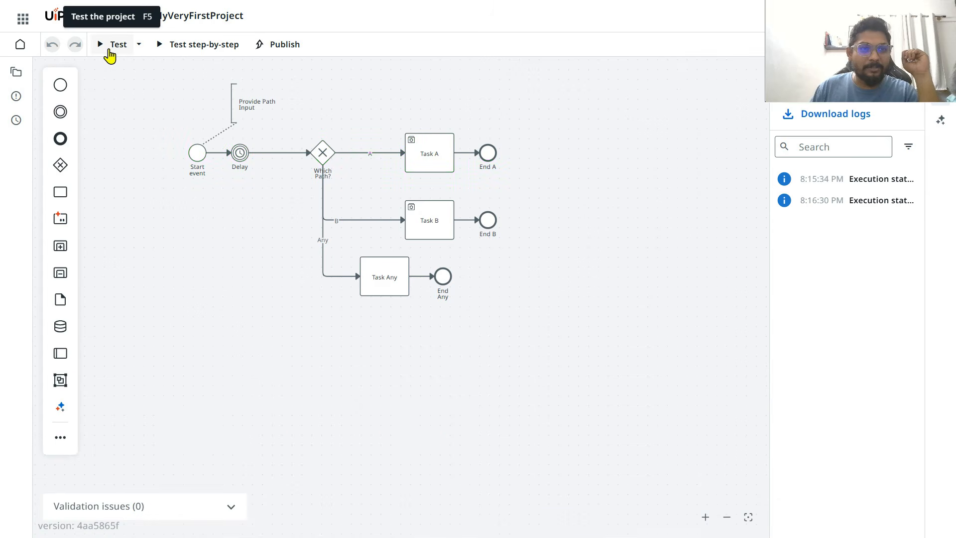
pyautogui.click(107, 48)
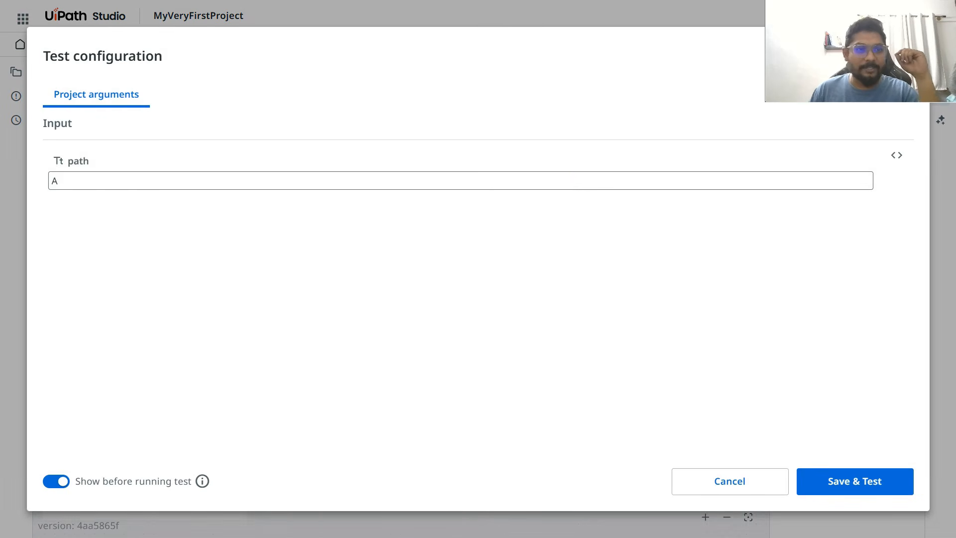
pyautogui.doubleClick(78, 180)
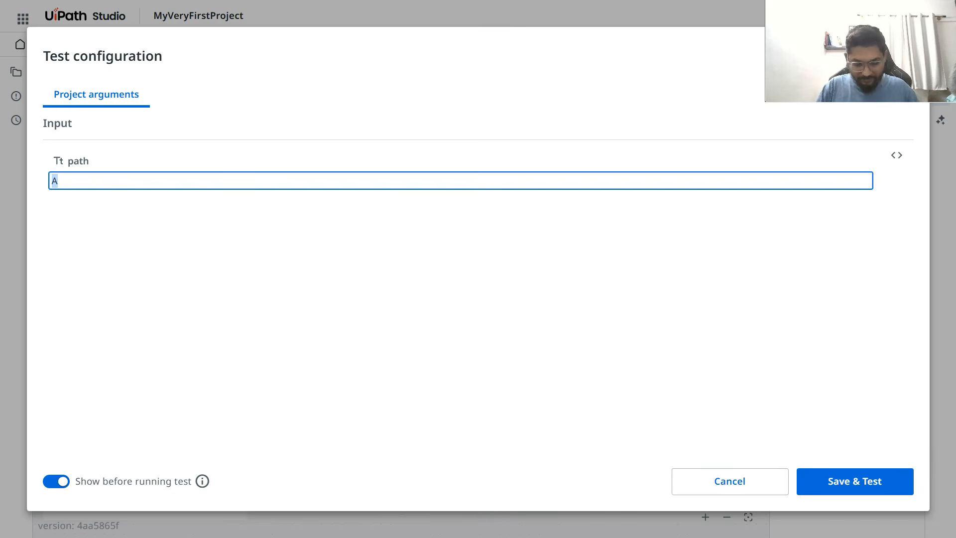
pyautogui.click(841, 486)
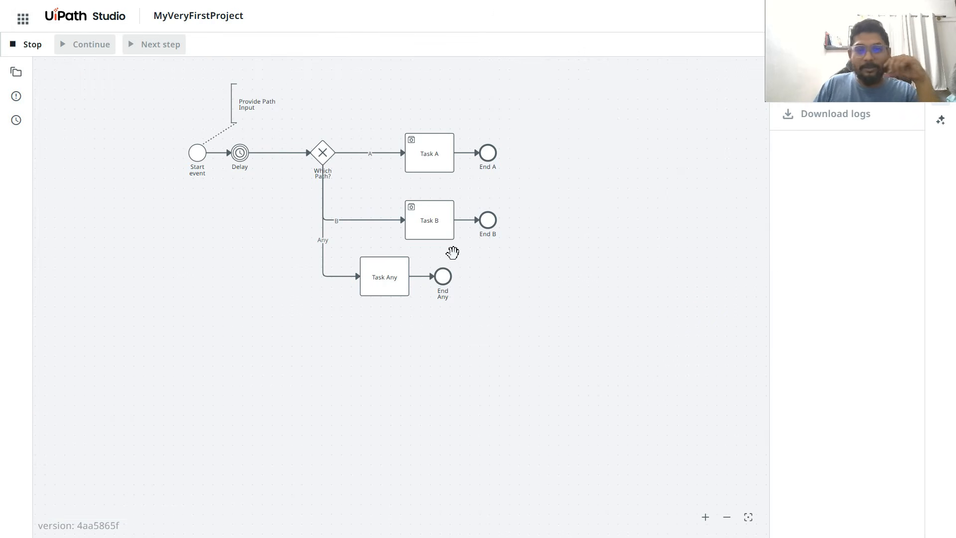
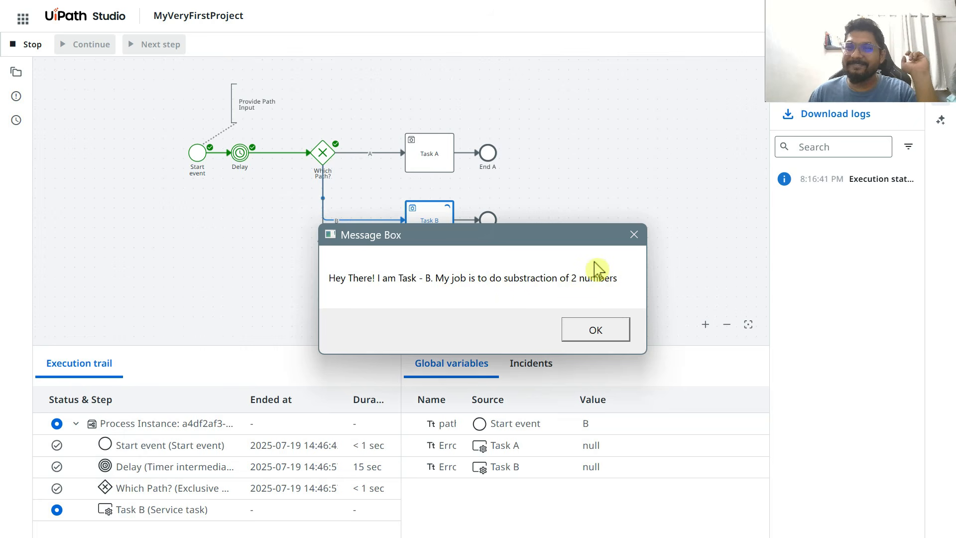
# Complete Task B in the test run by acknowledging its message, supplying the first number, entering 10 as the second and dismissing the result
pyautogui.click(613, 335)
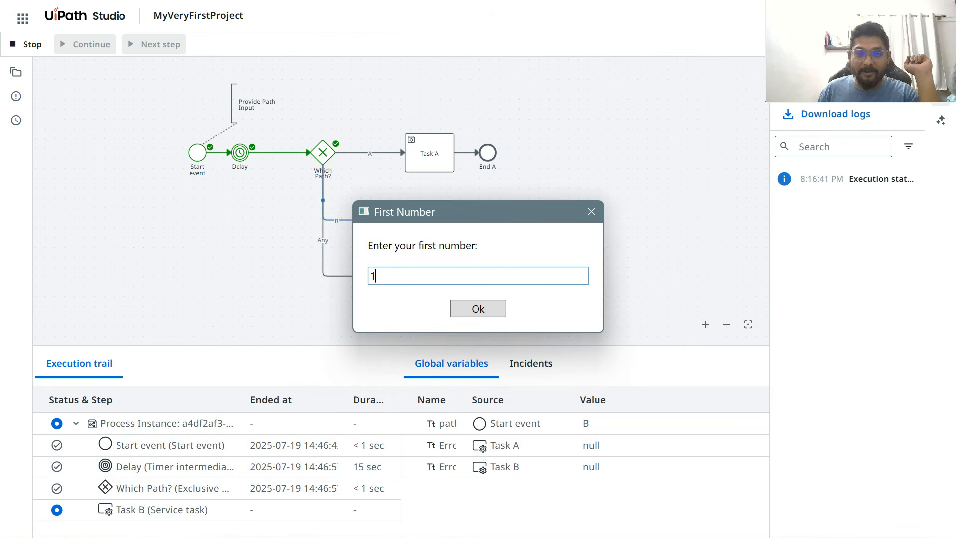
pyautogui.click(502, 316)
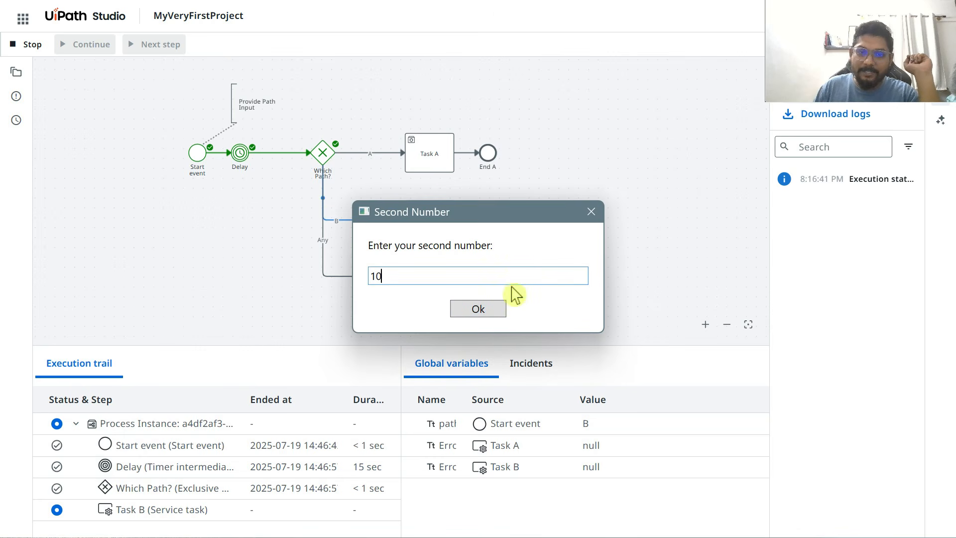
pyautogui.click(497, 308)
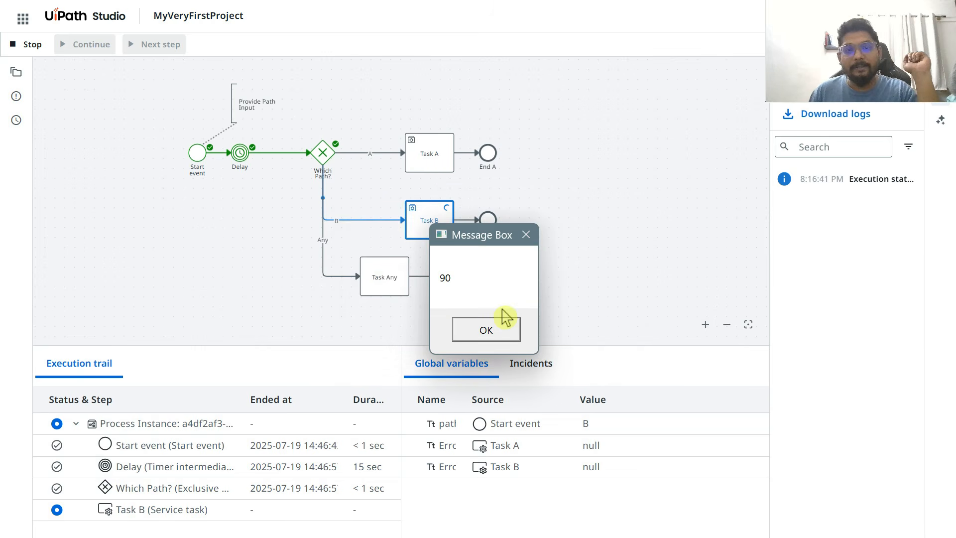
pyautogui.click(471, 326)
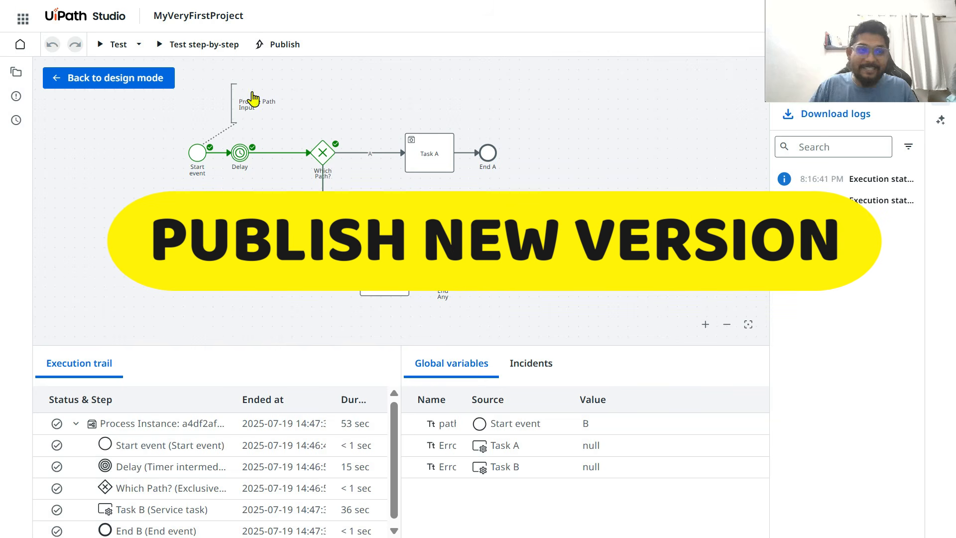
# Return to design mode and publish version 1.0.1 to the Orchestrator MaestroProjects Feed with the change log "Included Task A and Task B Automations."
pyautogui.click(68, 85)
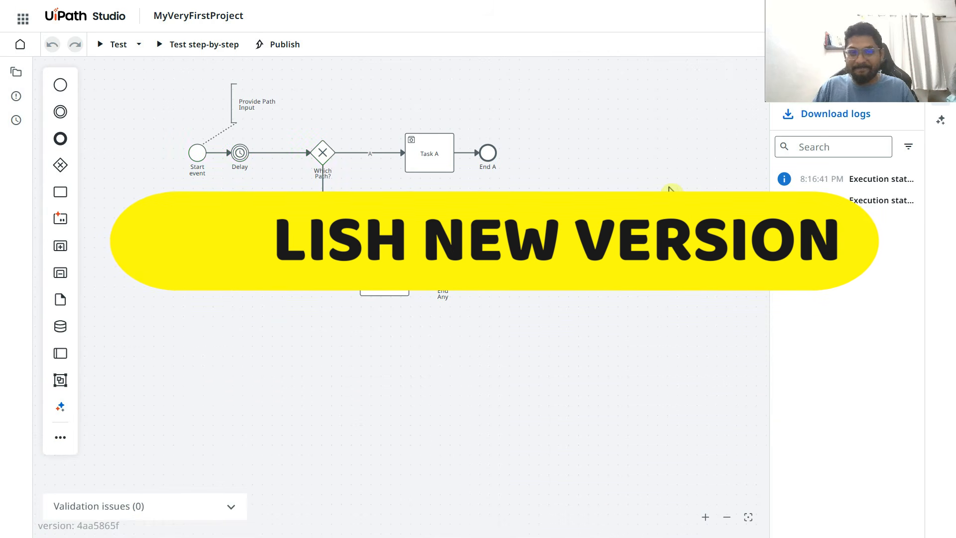
pyautogui.click(283, 46)
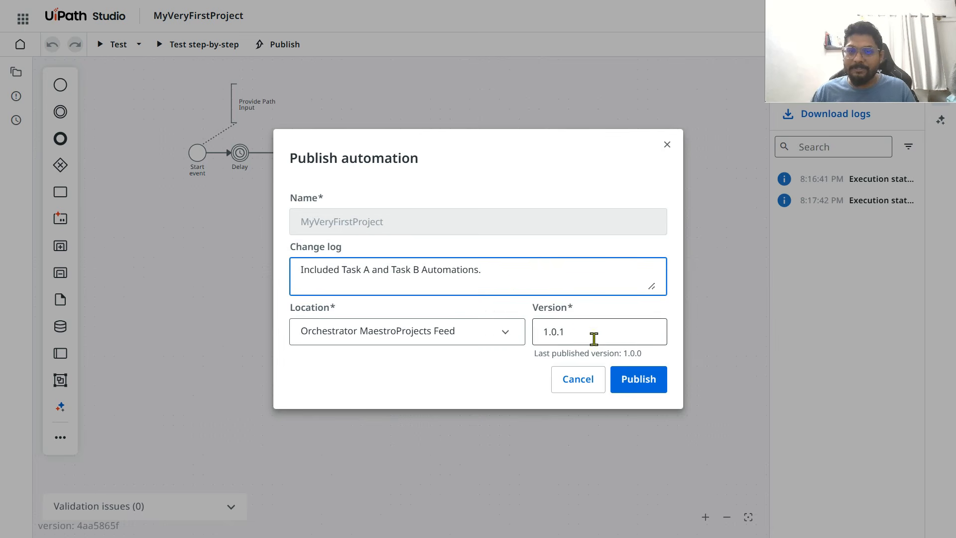
pyautogui.click(642, 382)
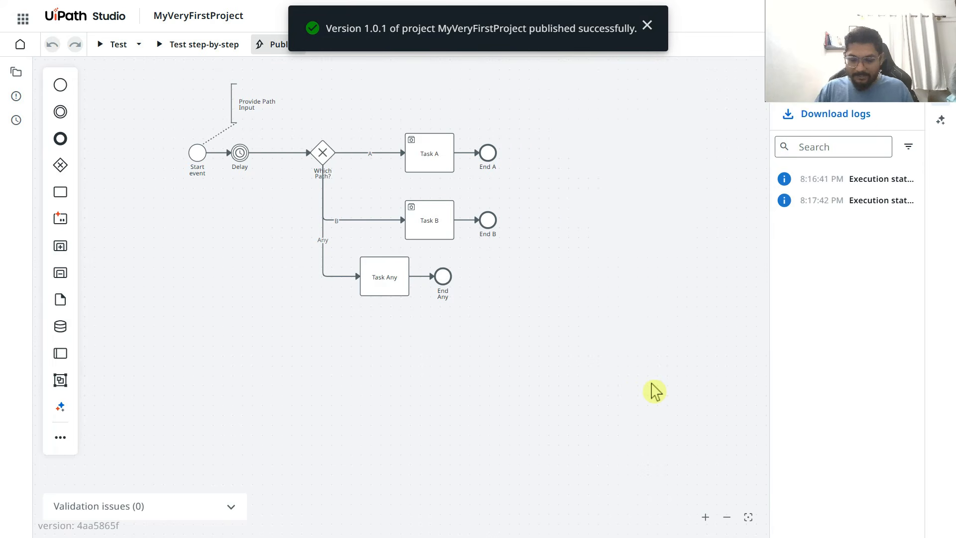
# Switch to Orchestrator and update the MyVeryFirstProject process in the MaestroProjects folder to package version 1.0.1
pyautogui.click(154, 23)
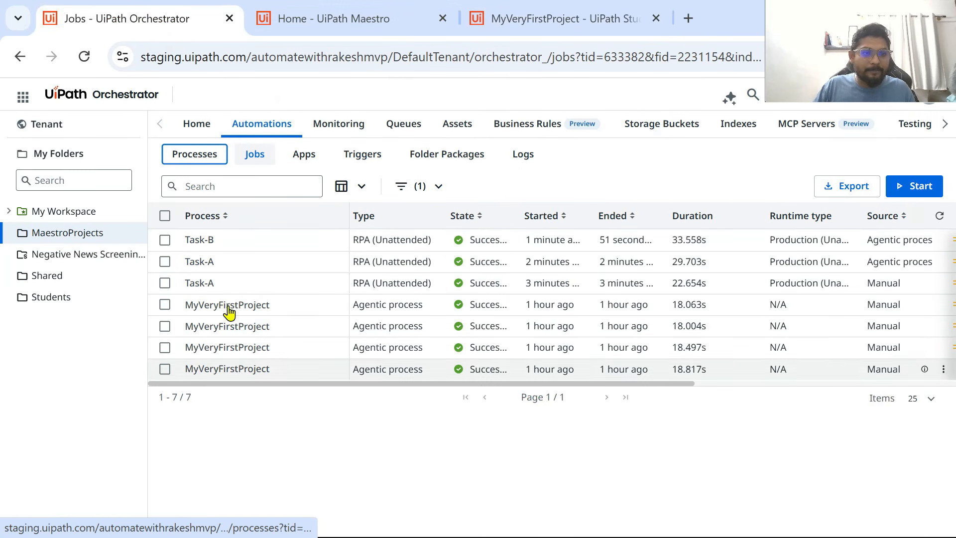
pyautogui.click(202, 163)
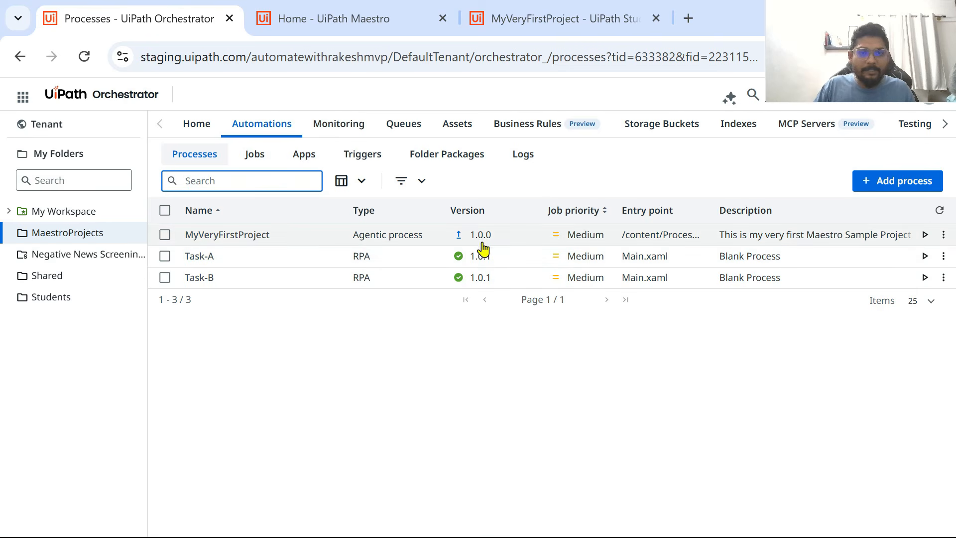
pyautogui.moveTo(460, 239)
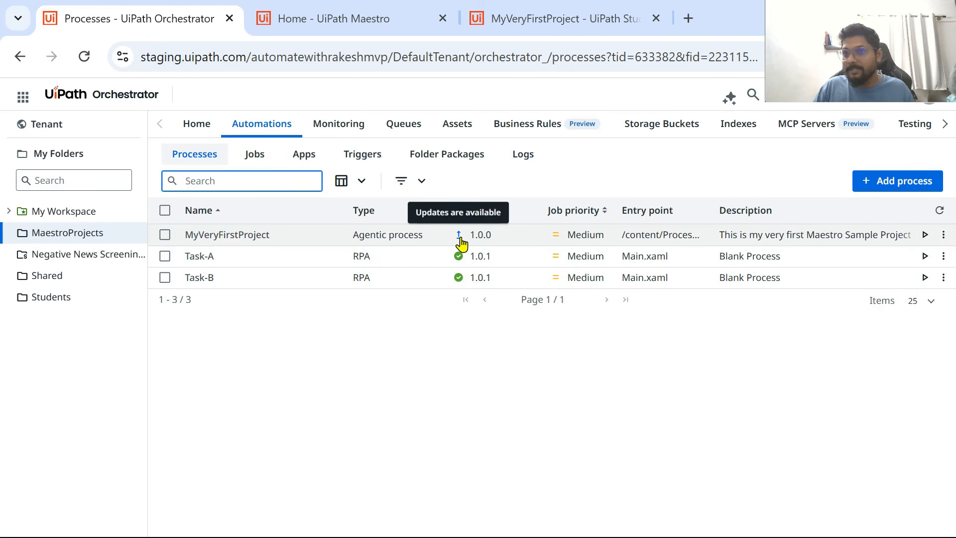
pyautogui.click(461, 241)
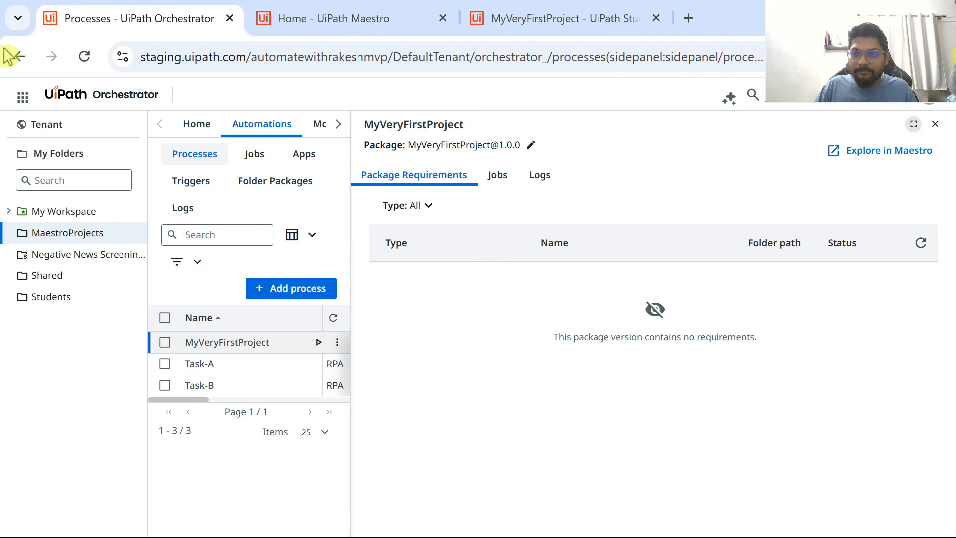
pyautogui.click(934, 124)
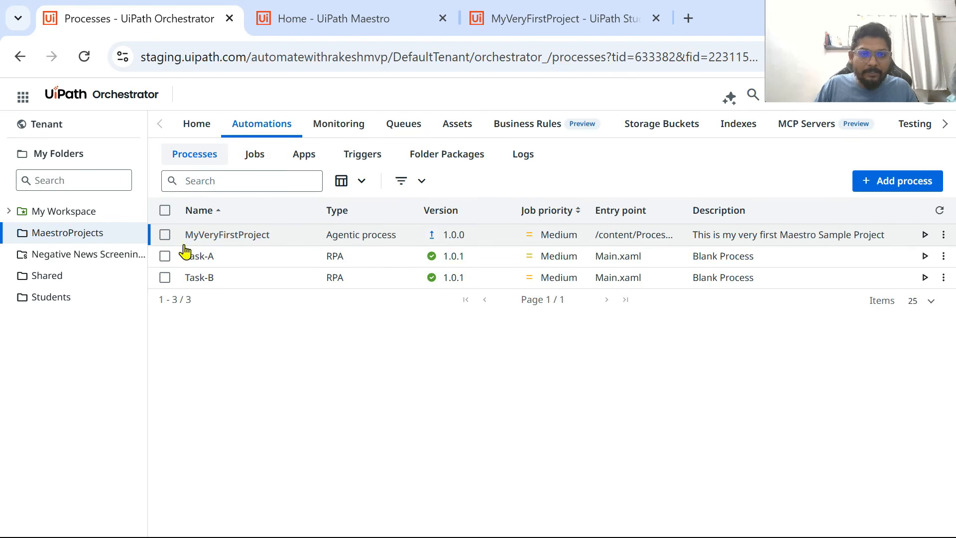
pyautogui.click(165, 235)
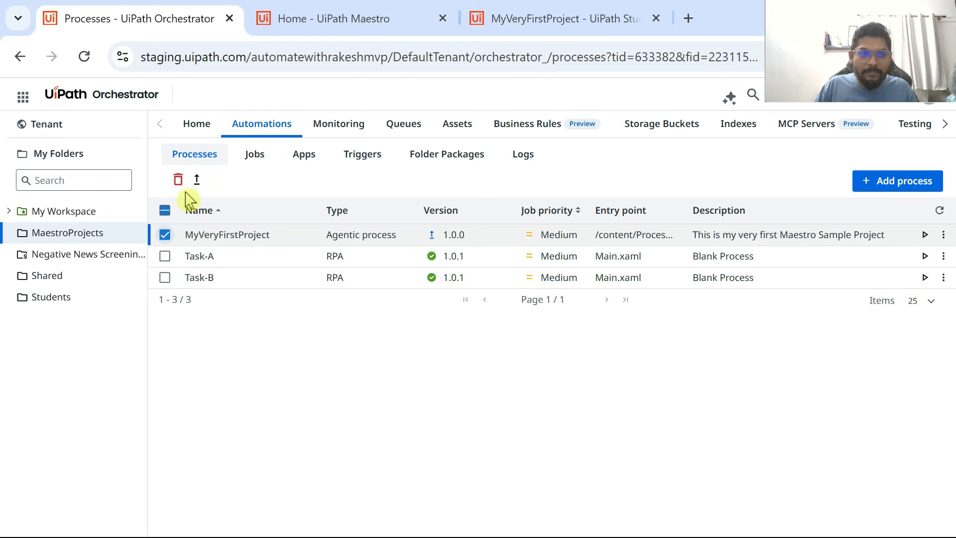
pyautogui.click(198, 181)
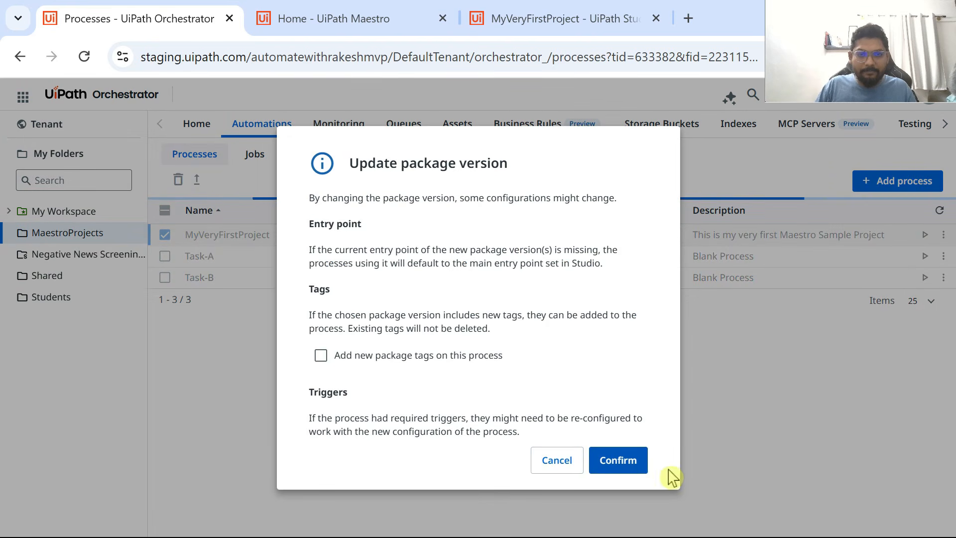
pyautogui.click(628, 460)
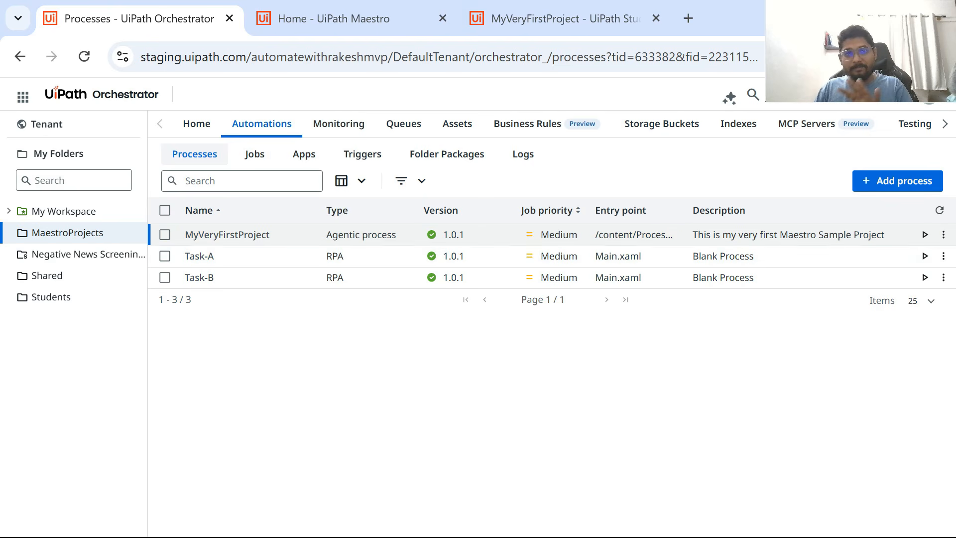
pyautogui.click(498, 19)
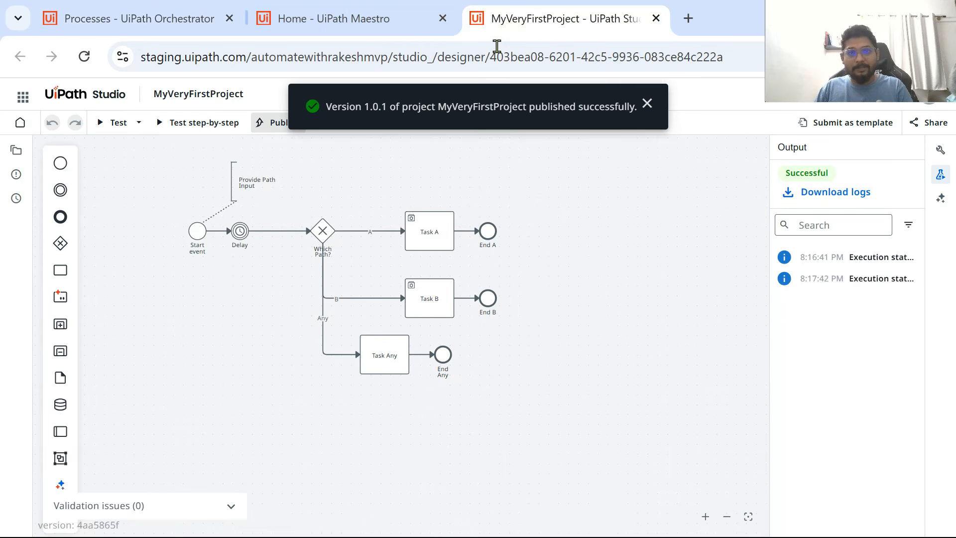
pyautogui.click(114, 21)
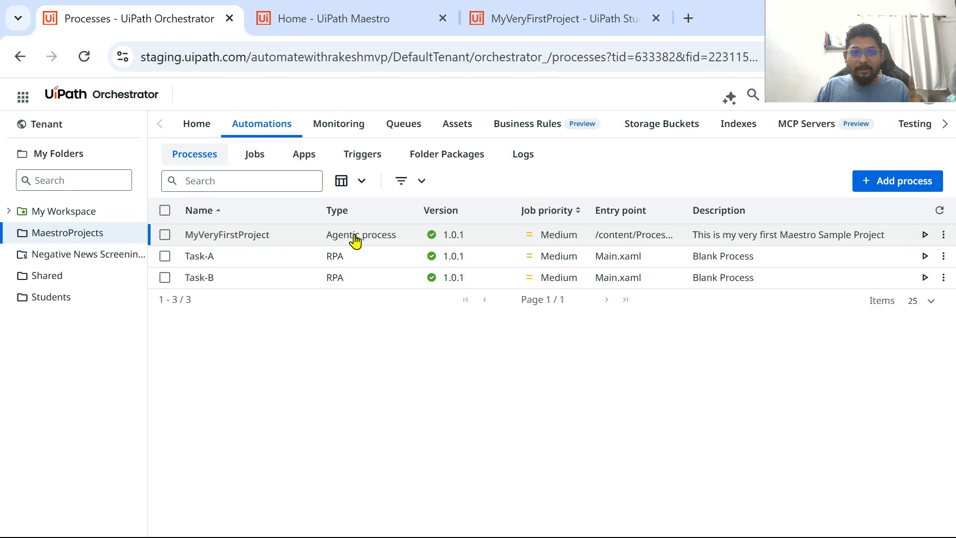
# Start a job for the MyVeryFirstProject process with the path input set to A
pyautogui.click(925, 234)
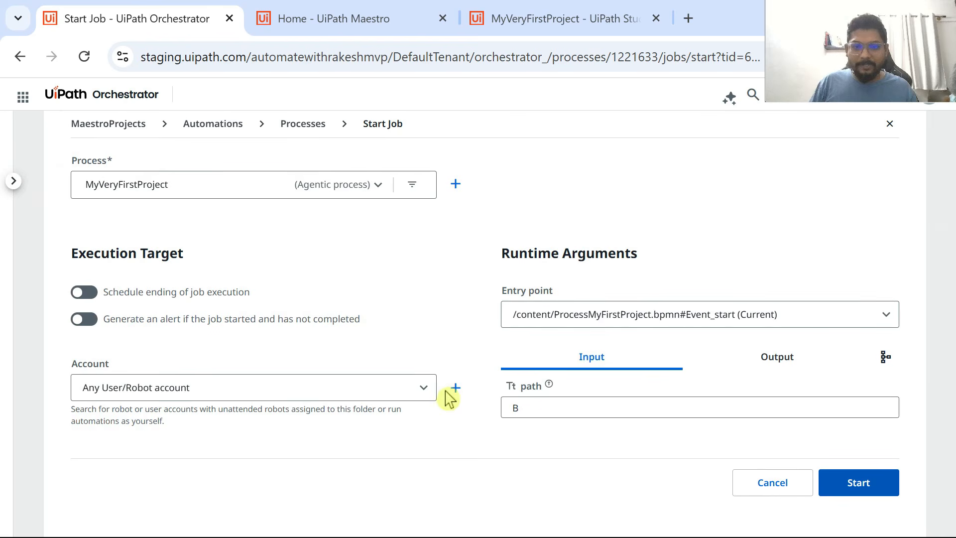
pyautogui.doubleClick(545, 410)
pyautogui.write('A')
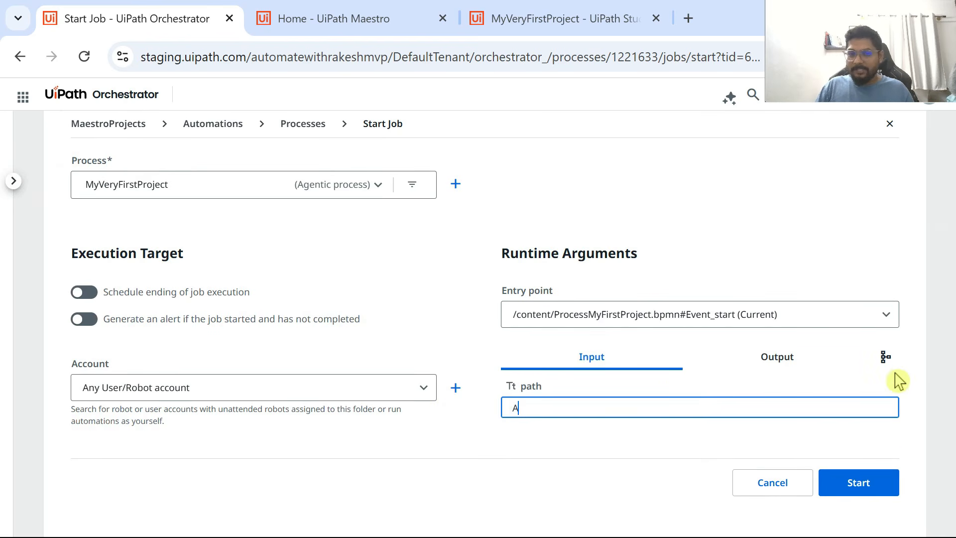
pyautogui.click(886, 490)
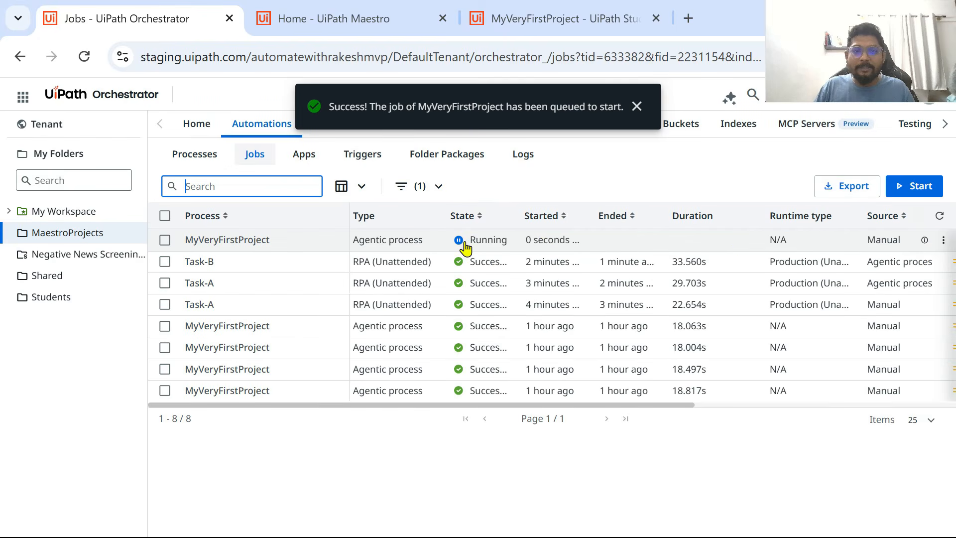
# Switch to Maestro, open the running MyVeryFirstProject instance from the process instances and enlarge its execution diagram
pyautogui.click(401, 30)
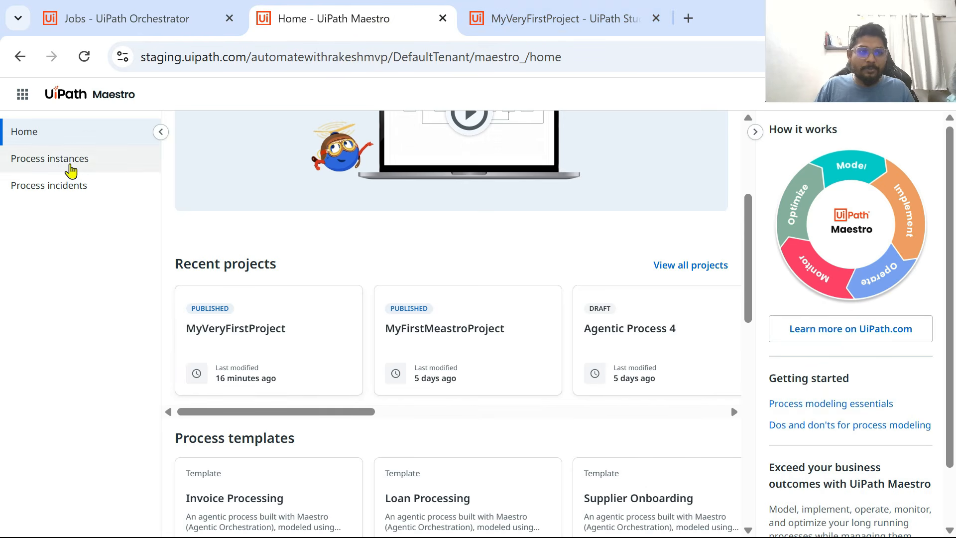
pyautogui.click(70, 170)
pyautogui.scroll(-3, 324, 387)
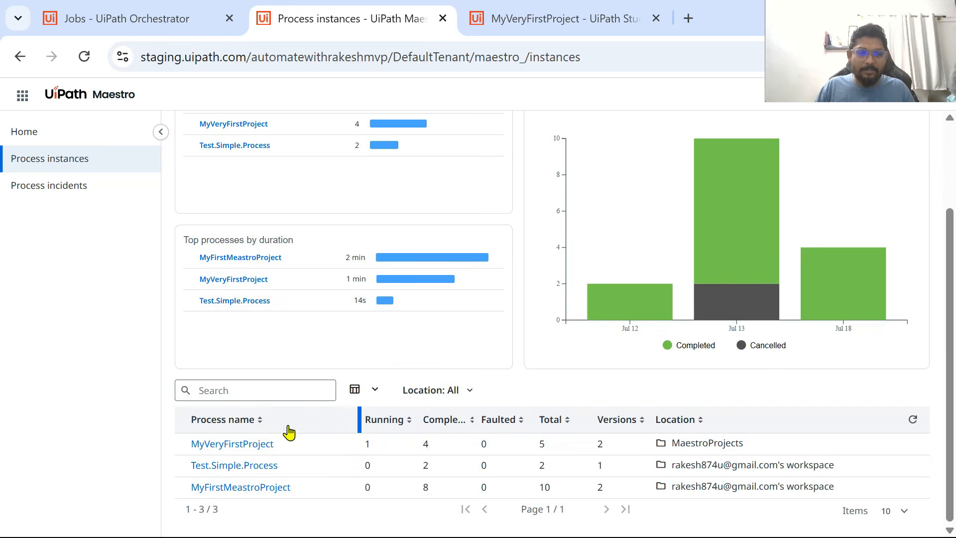
pyautogui.click(251, 445)
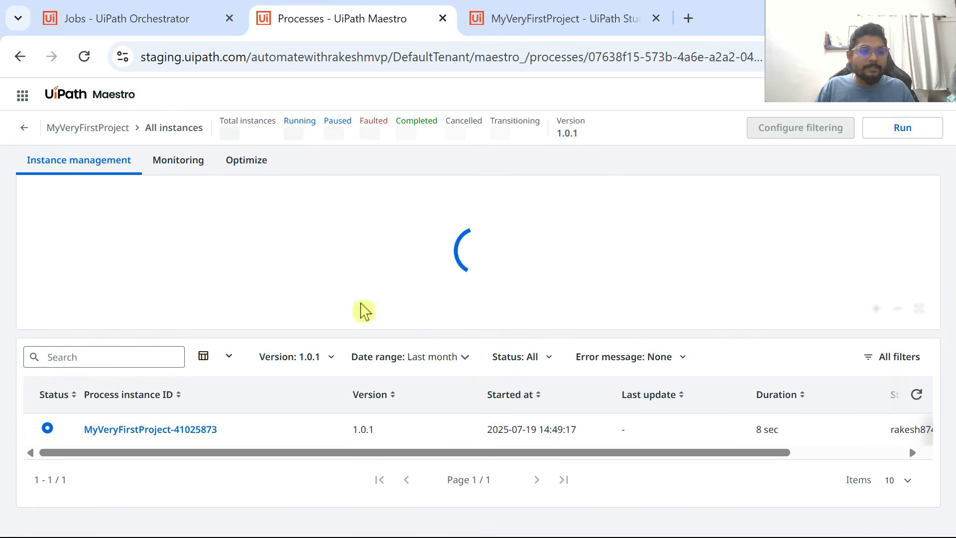
pyautogui.click(145, 432)
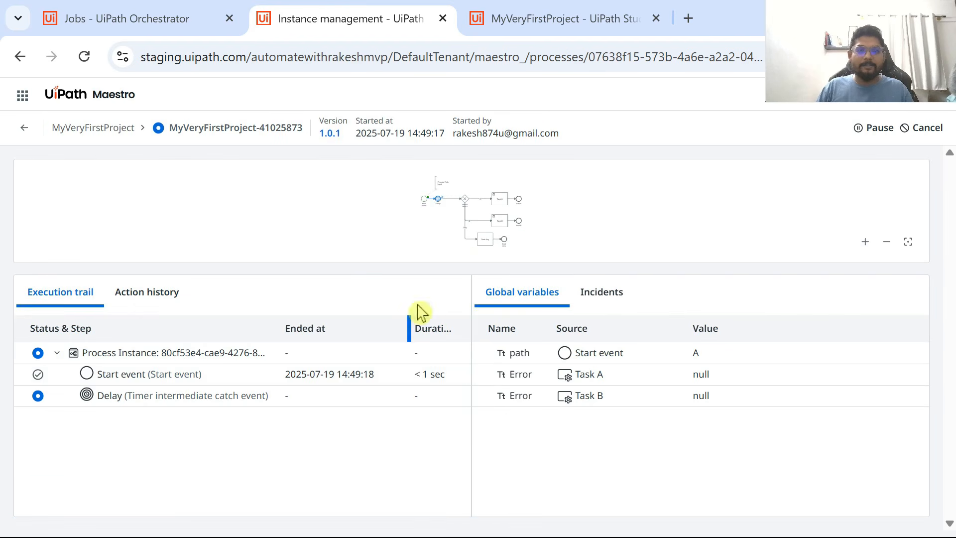
pyautogui.moveTo(404, 268); pyautogui.dragTo(412, 389)
pyautogui.hscroll(-1, 582, 270)
pyautogui.scroll(2, 588, 269)
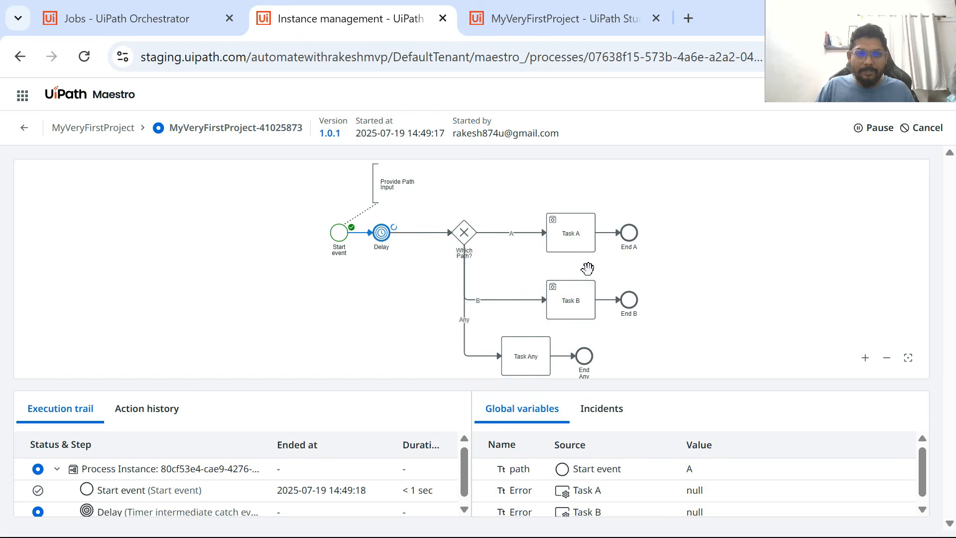
pyautogui.scroll(1, 588, 269)
pyautogui.scroll(1, 589, 269)
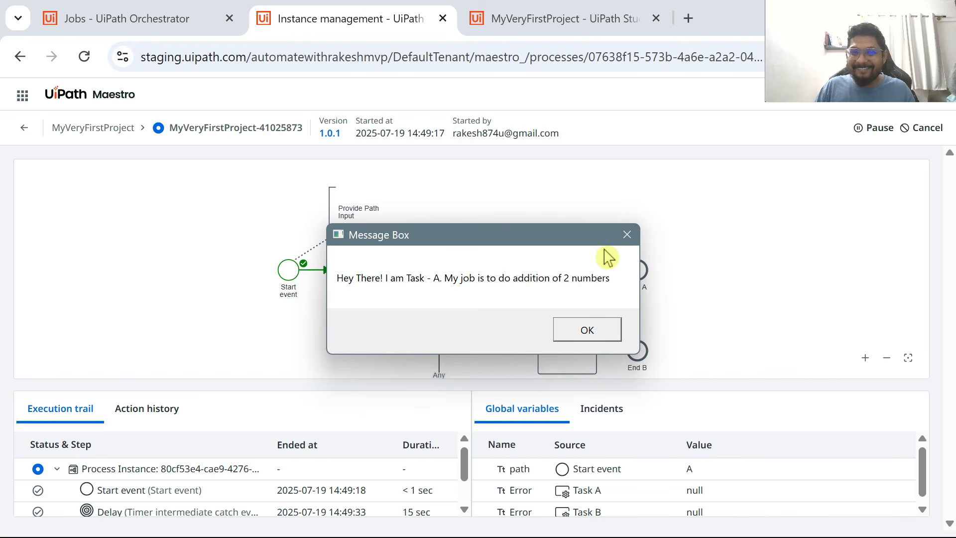
# Complete Task A by acknowledging its message, entering 50 and 60 as the two numbers and dismissing the result
pyautogui.click(588, 331)
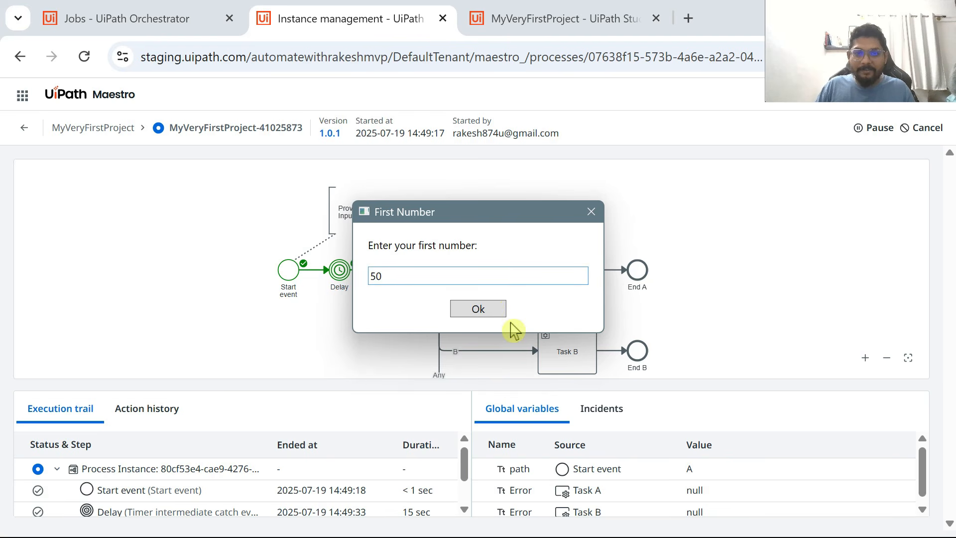
pyautogui.click(496, 309)
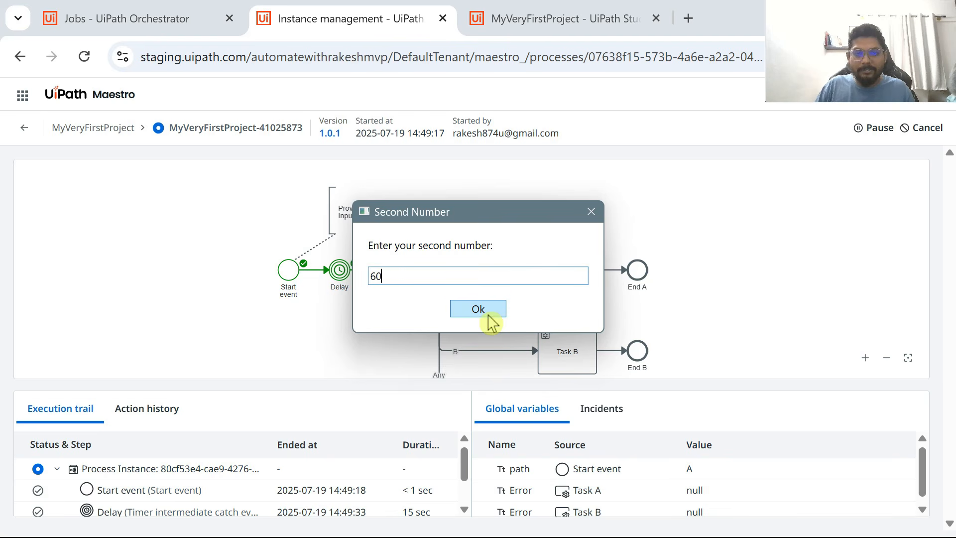
pyautogui.click(491, 313)
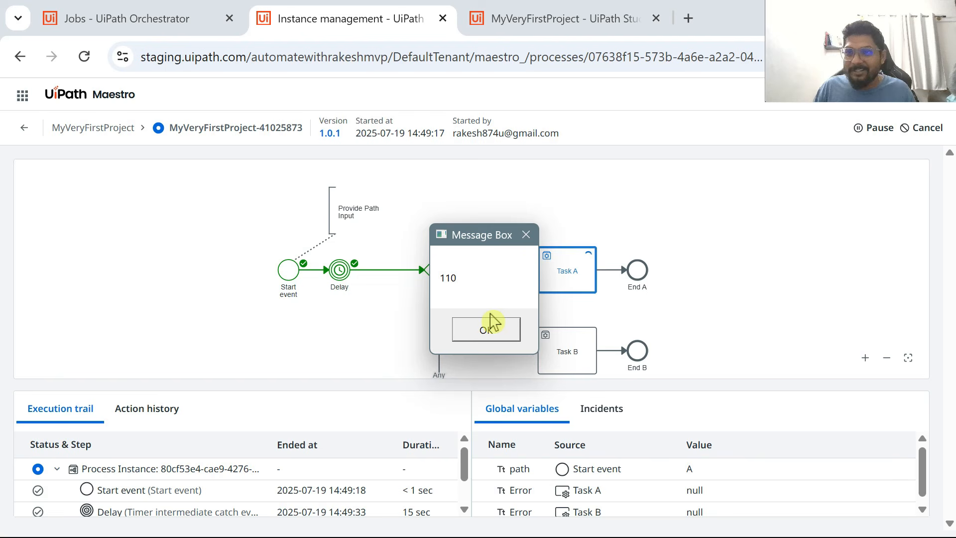
pyautogui.click(491, 328)
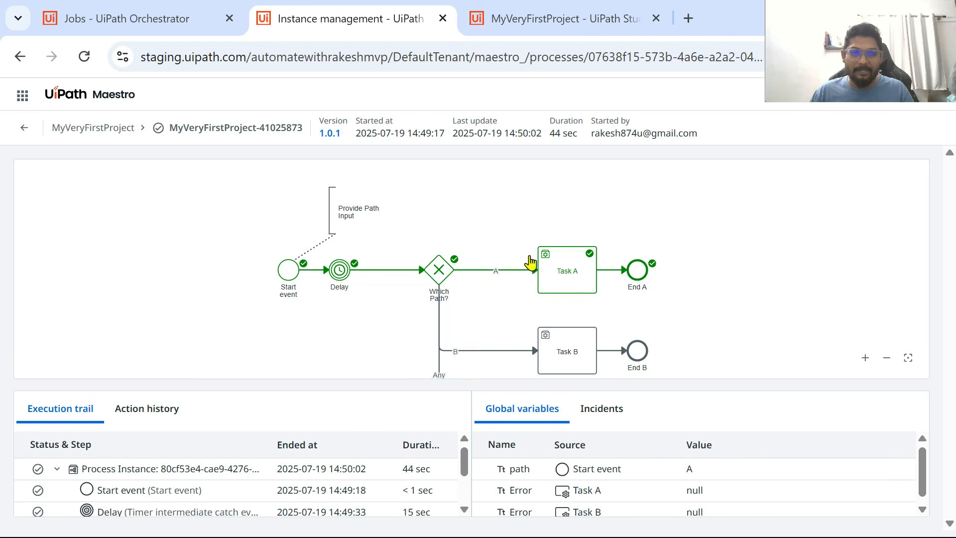
# Return to Orchestrator and start another MyVeryFirstProject job with the path input B
pyautogui.click(219, 23)
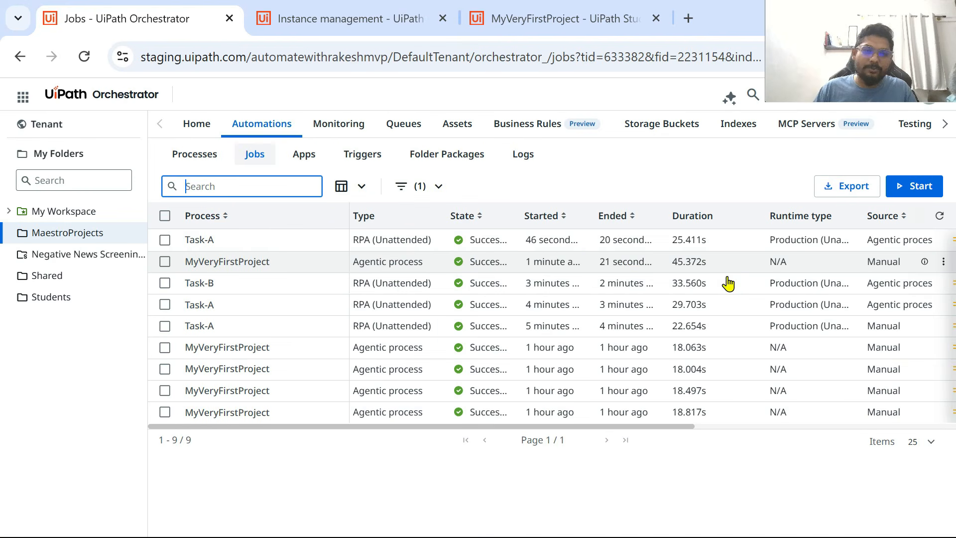
pyautogui.click(211, 154)
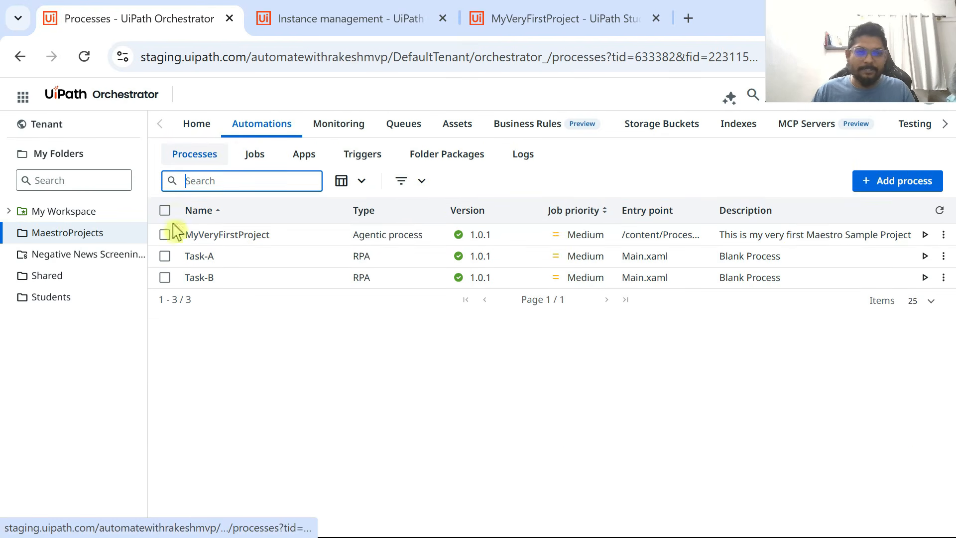
pyautogui.click(924, 235)
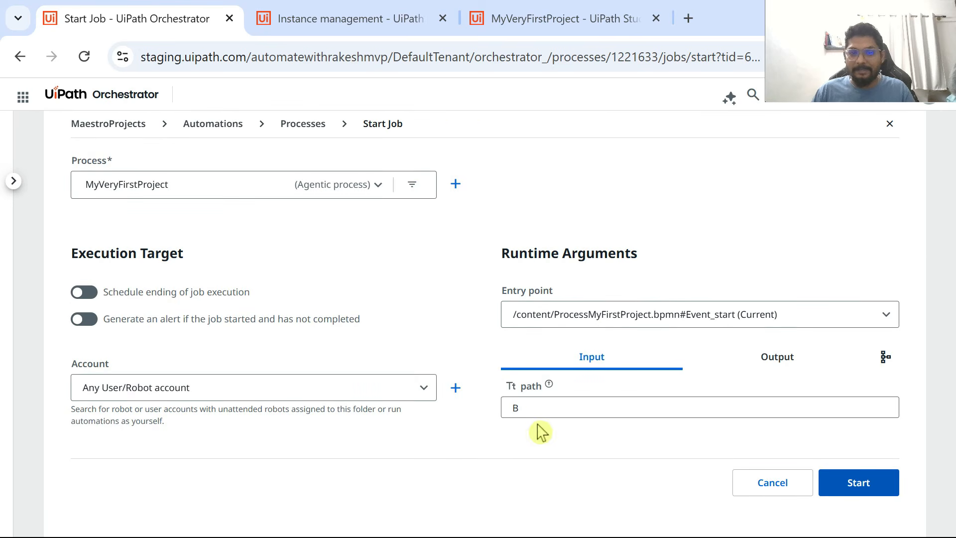
pyautogui.click(533, 405)
pyautogui.doubleClick(528, 407)
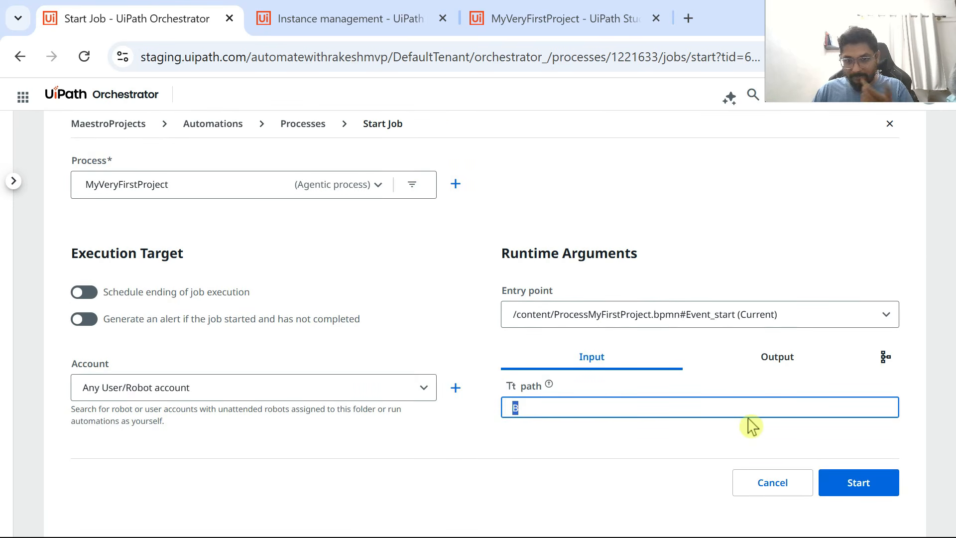
pyautogui.click(887, 488)
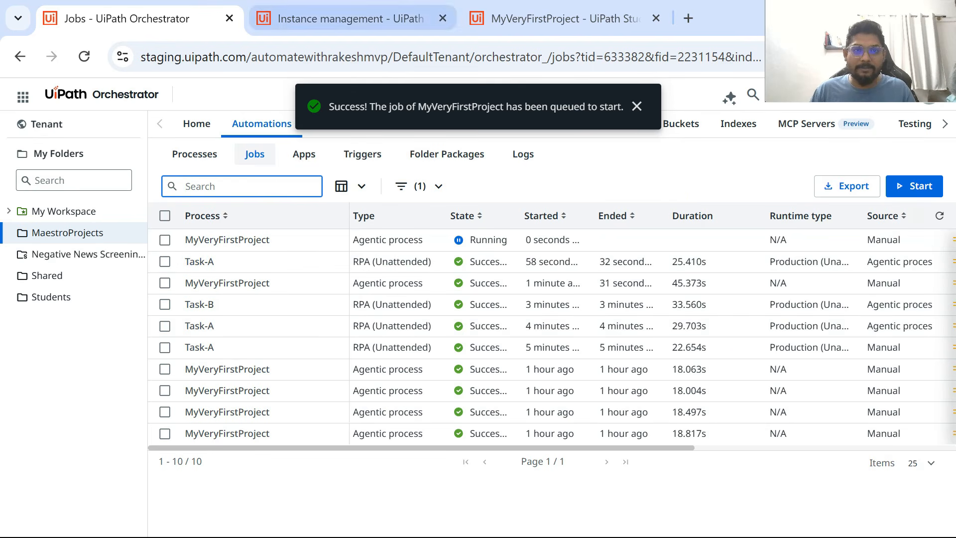
# Switch back to Maestro, open the newly started MyVeryFirstProject instance and fit its diagram in an enlarged pane
pyautogui.click(531, 19)
pyautogui.click(314, 19)
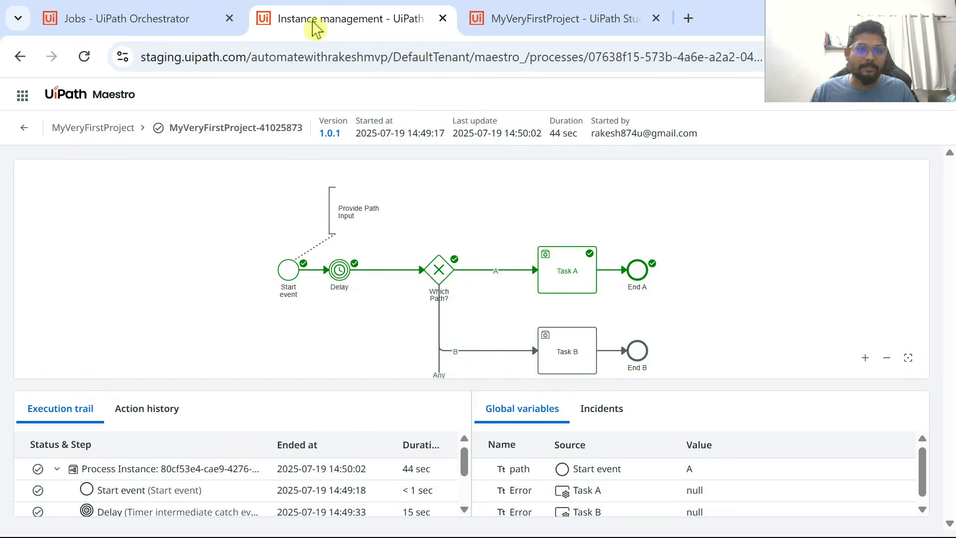
pyautogui.click(85, 56)
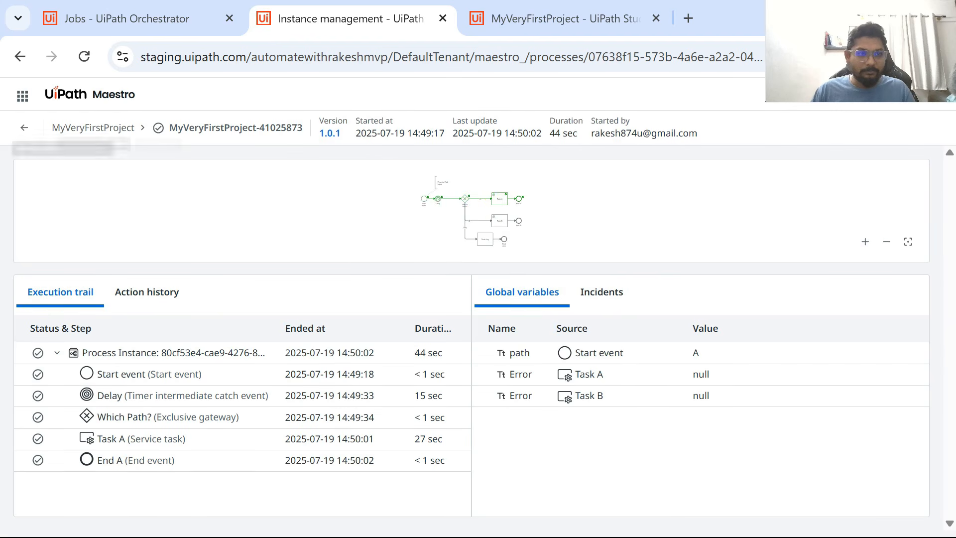
pyautogui.click(24, 127)
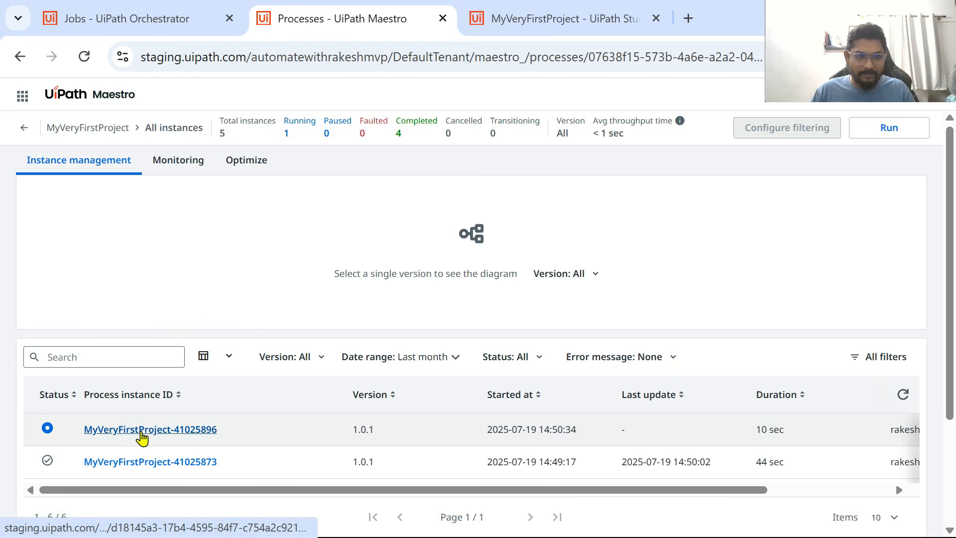
pyautogui.click(140, 431)
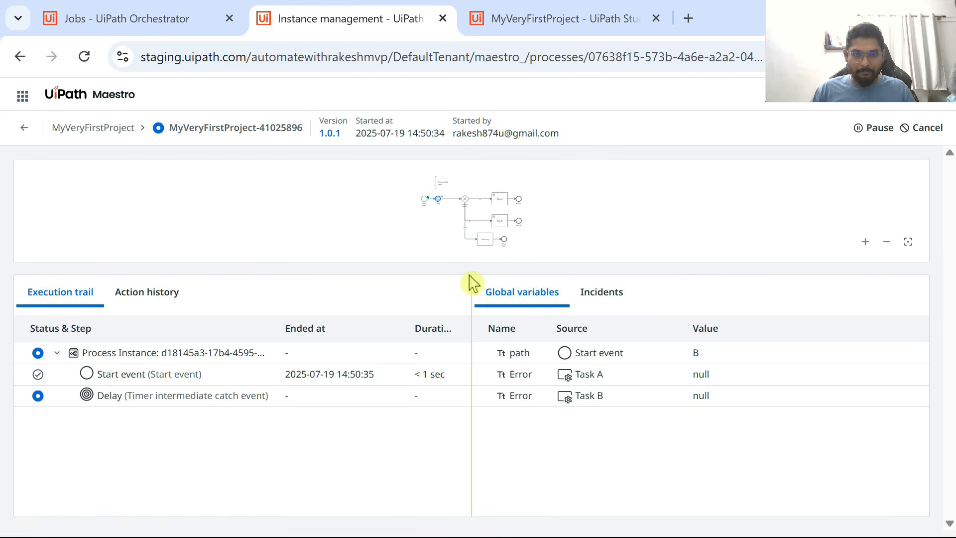
pyautogui.moveTo(463, 269); pyautogui.dragTo(457, 378)
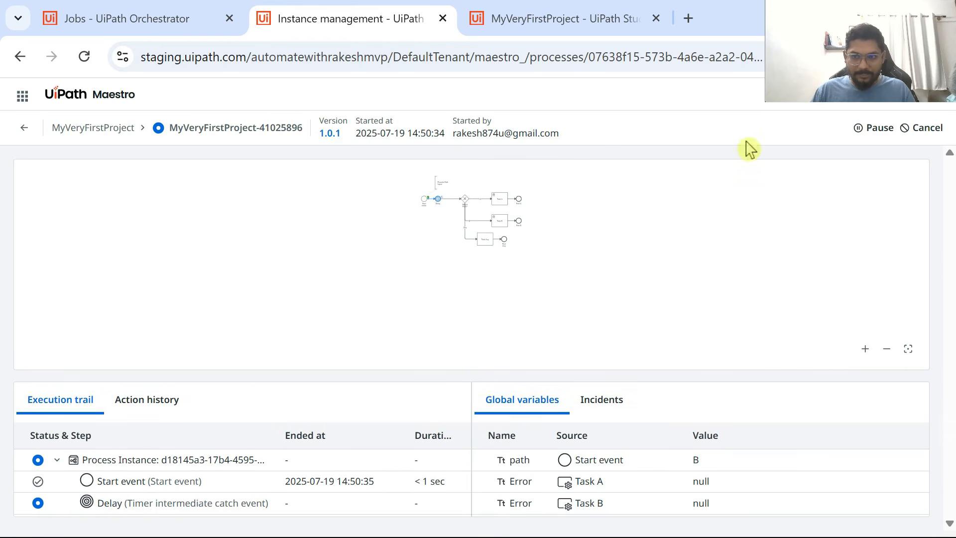
pyautogui.click(908, 350)
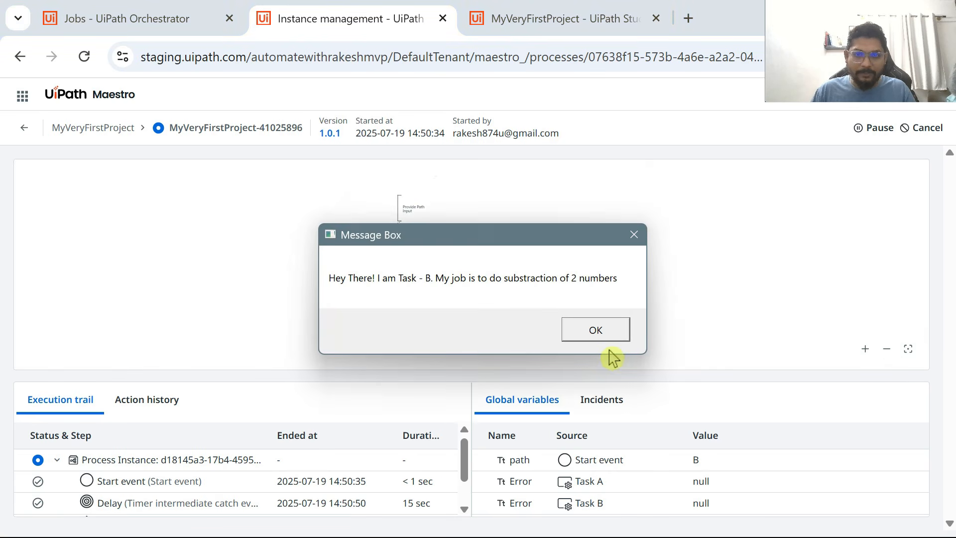
# Move Task B's message box clear of the process diagram and enlarge the diagram area to follow the B path
pyautogui.moveTo(541, 236); pyautogui.dragTo(866, 182)
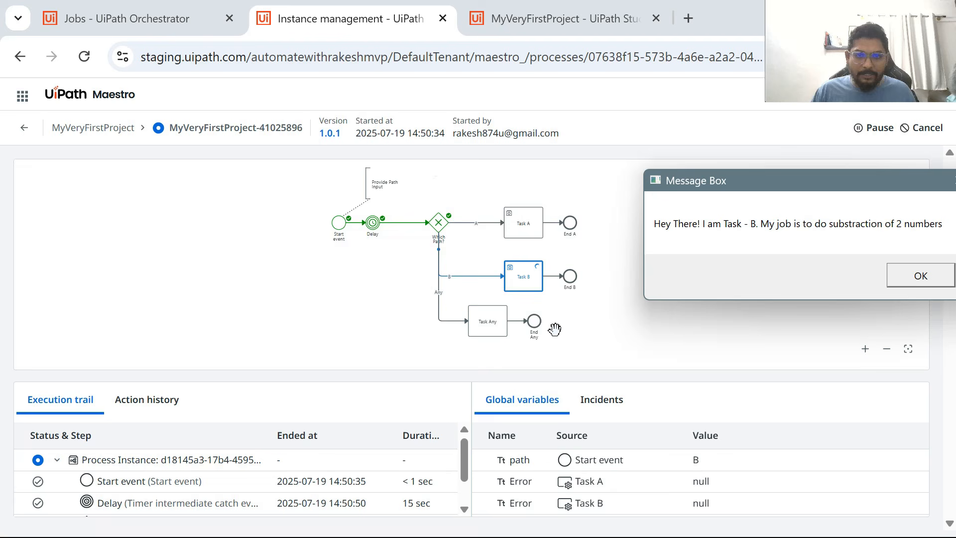
pyautogui.moveTo(486, 377); pyautogui.dragTo(484, 410)
pyautogui.click(775, 202)
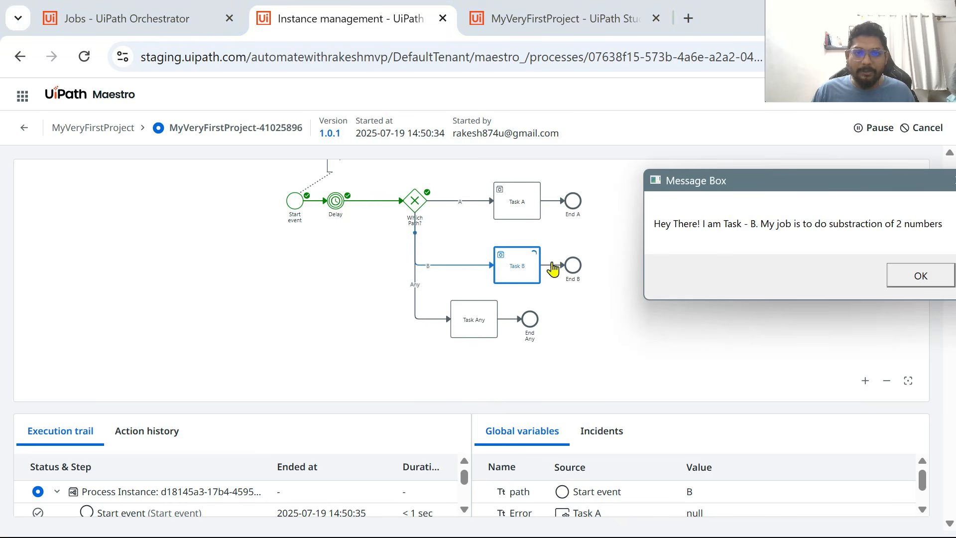
pyautogui.moveTo(894, 187); pyautogui.dragTo(298, 146)
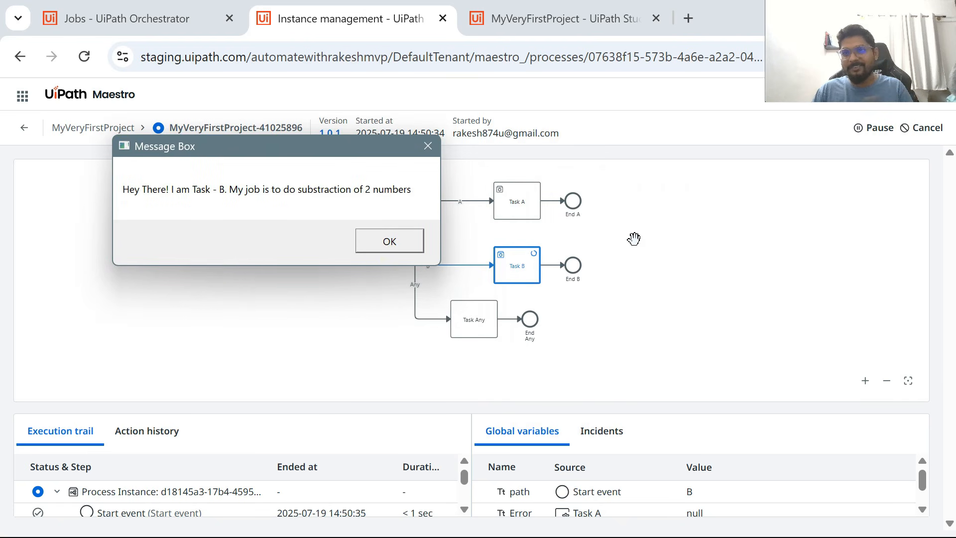
pyautogui.moveTo(290, 158); pyautogui.dragTo(227, 271)
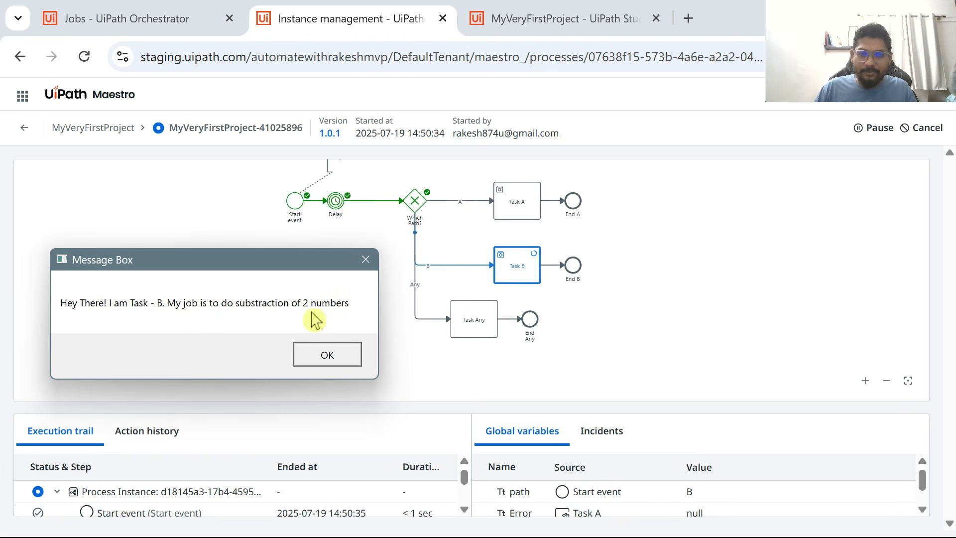
# Complete Task B by acknowledging its message, entering 70 and 10 as the two numbers and dismissing the result
pyautogui.click(328, 354)
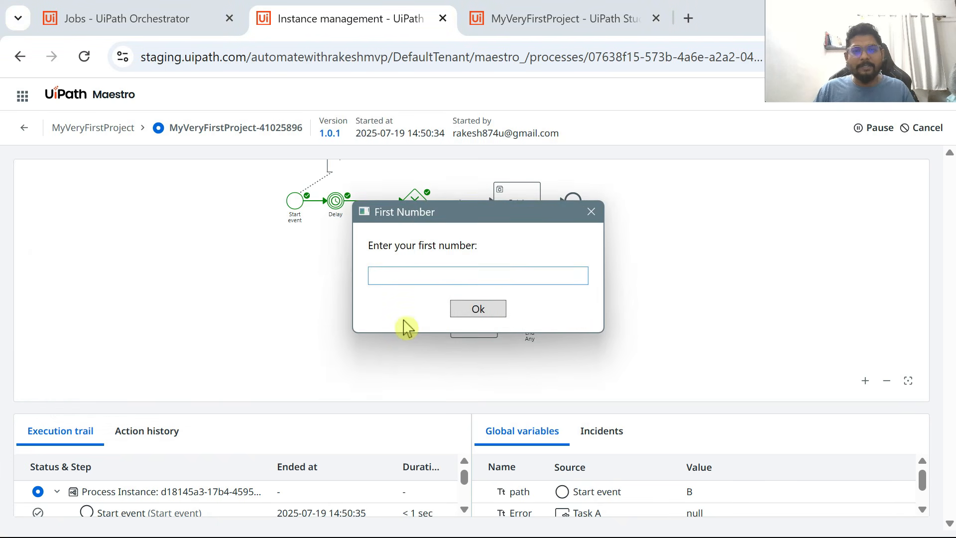
pyautogui.click(404, 281)
pyautogui.write('70')
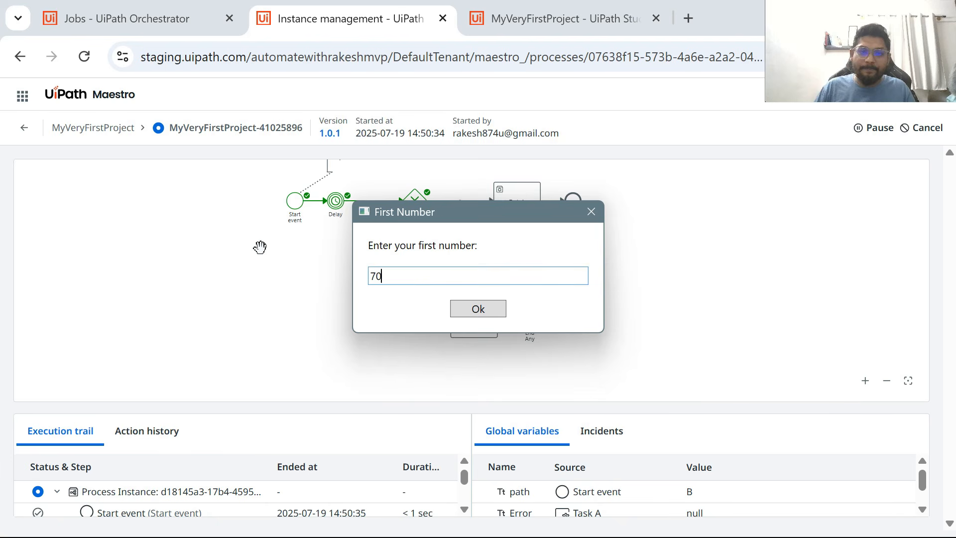
pyautogui.click(489, 312)
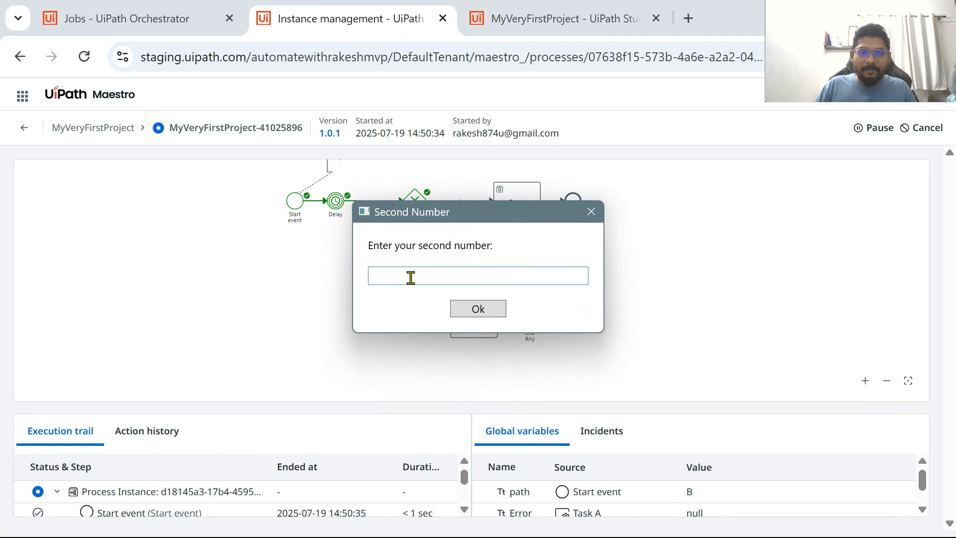
pyautogui.write('10')
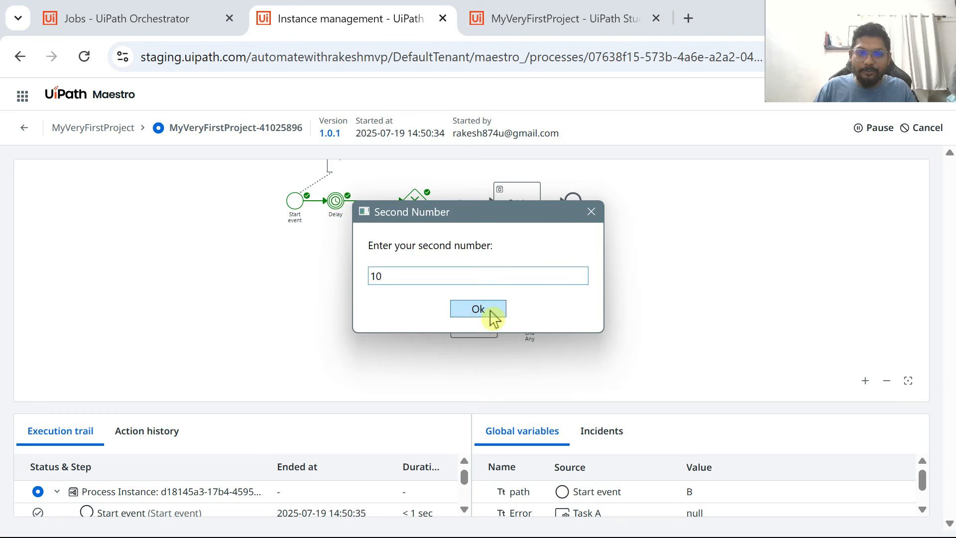
pyautogui.click(488, 315)
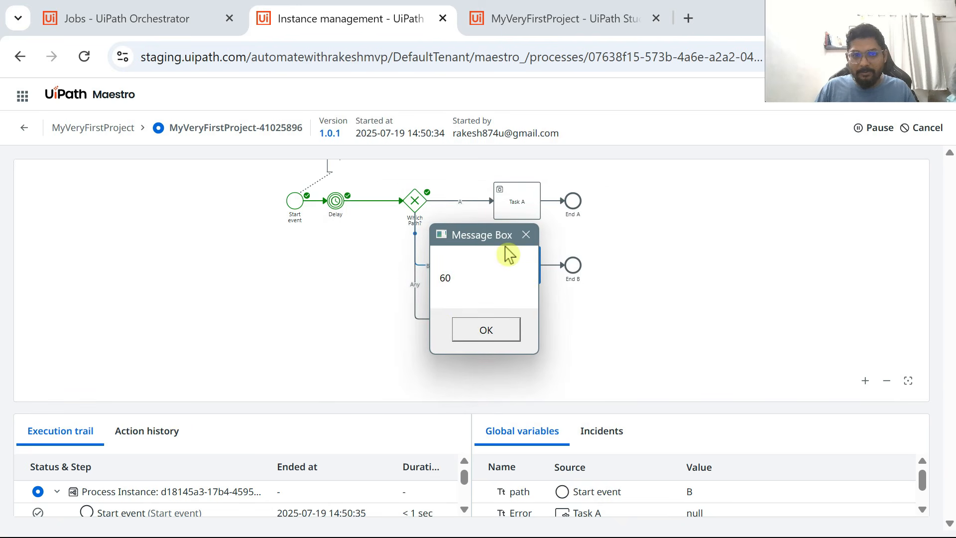
pyautogui.moveTo(488, 244); pyautogui.dragTo(183, 242)
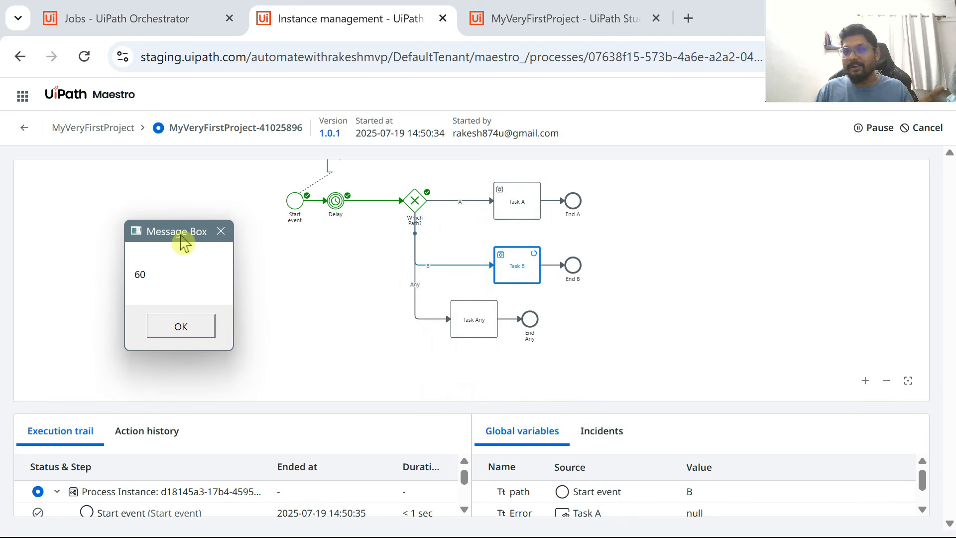
pyautogui.click(192, 326)
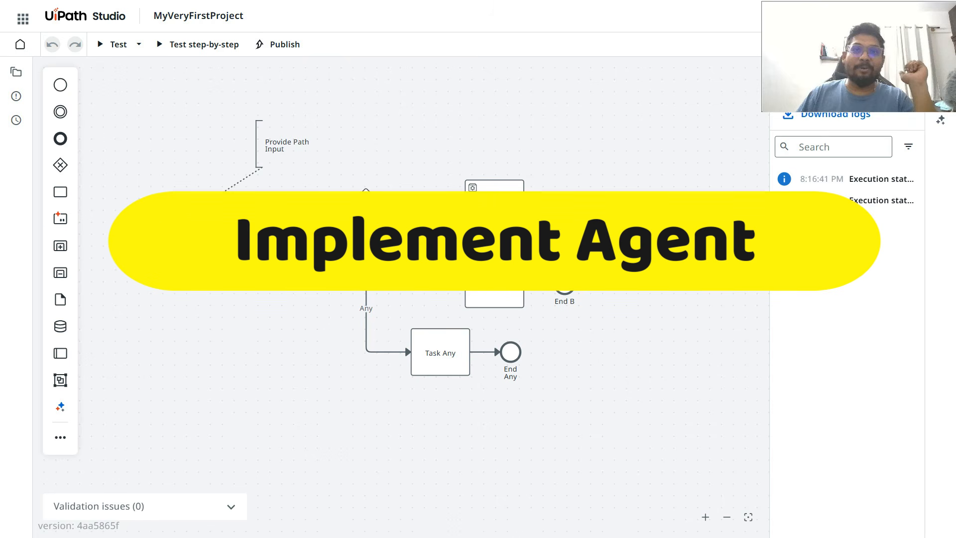
pyautogui.click(453, 356)
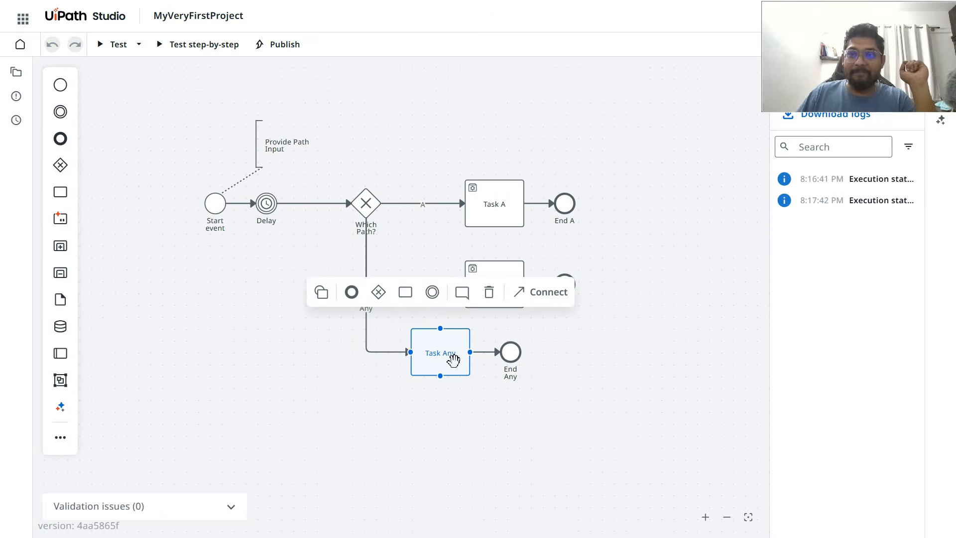
pyautogui.click(706, 329)
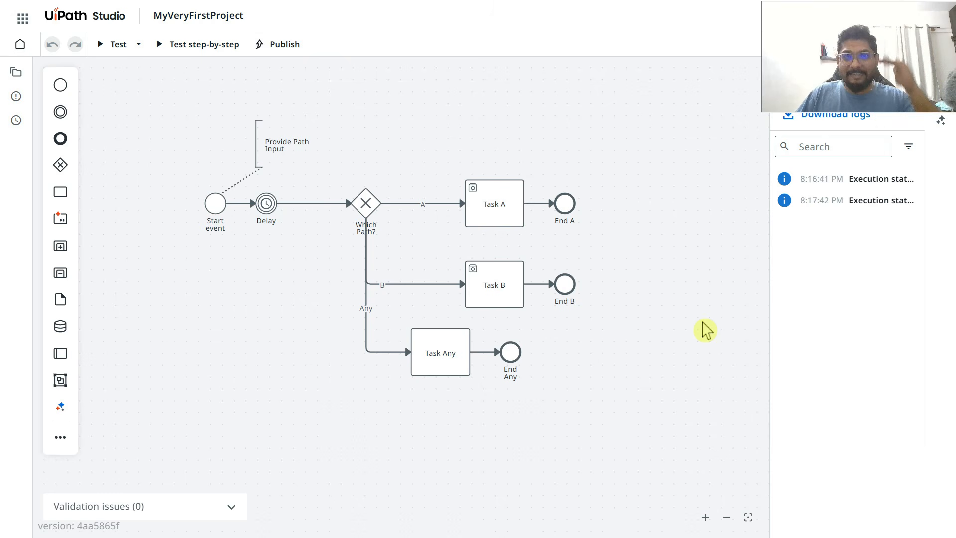
pyautogui.click(455, 364)
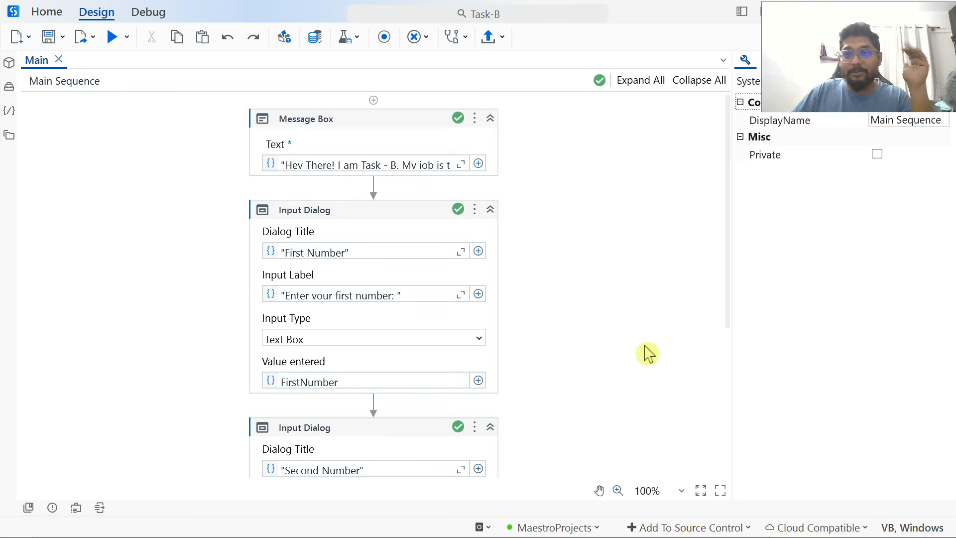
# Create a blank process named Task-Any with Windows compatibility and VB, and open the activity search in its empty Main sequence
pyautogui.click(45, 16)
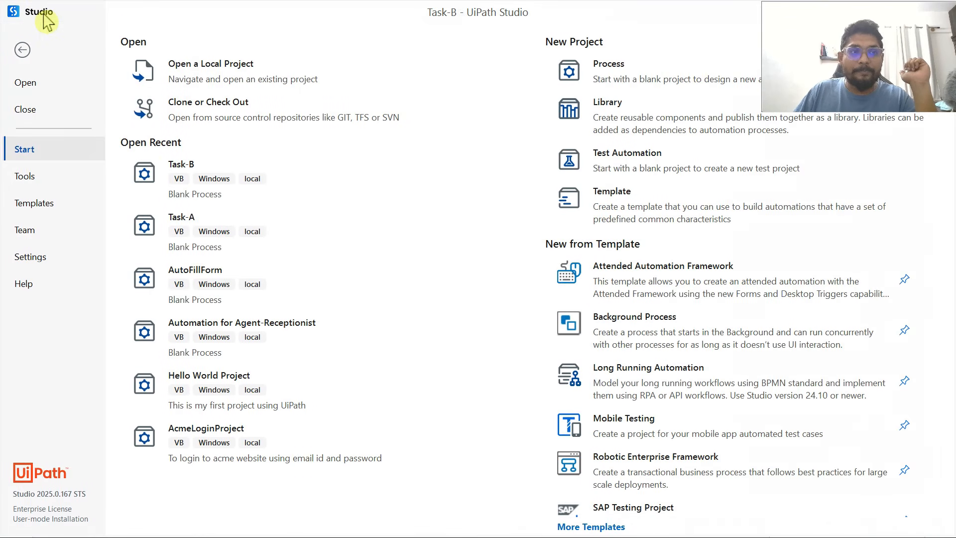
pyautogui.click(616, 87)
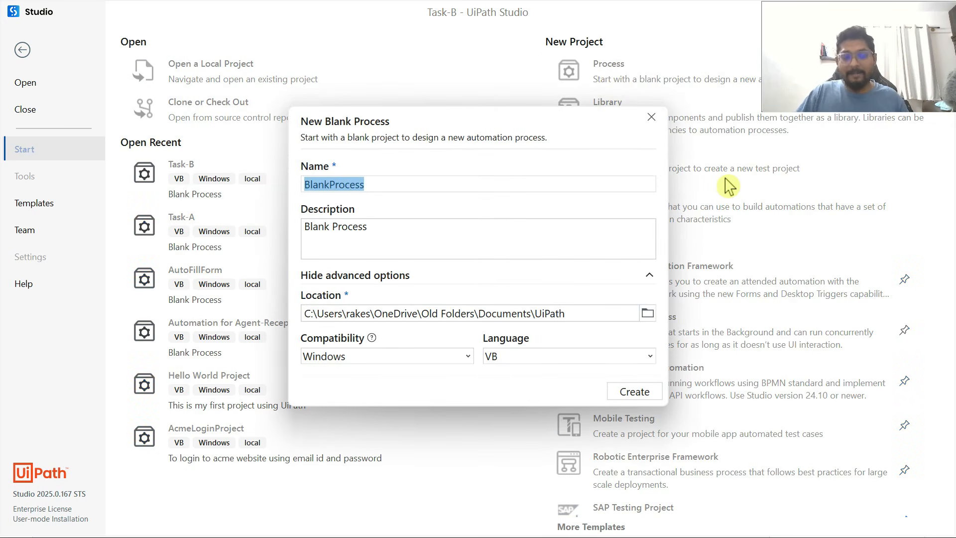
pyautogui.write('Task')
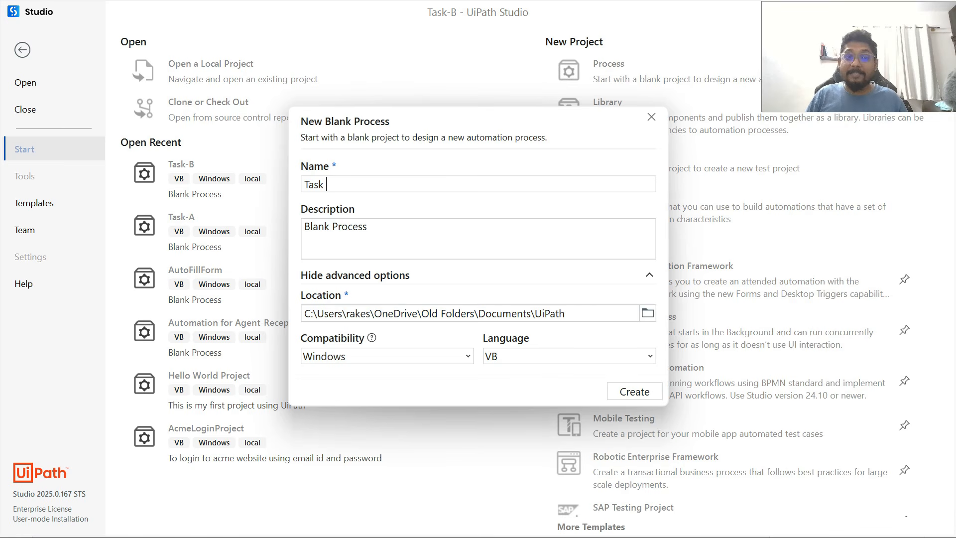
pyautogui.write(' Any')
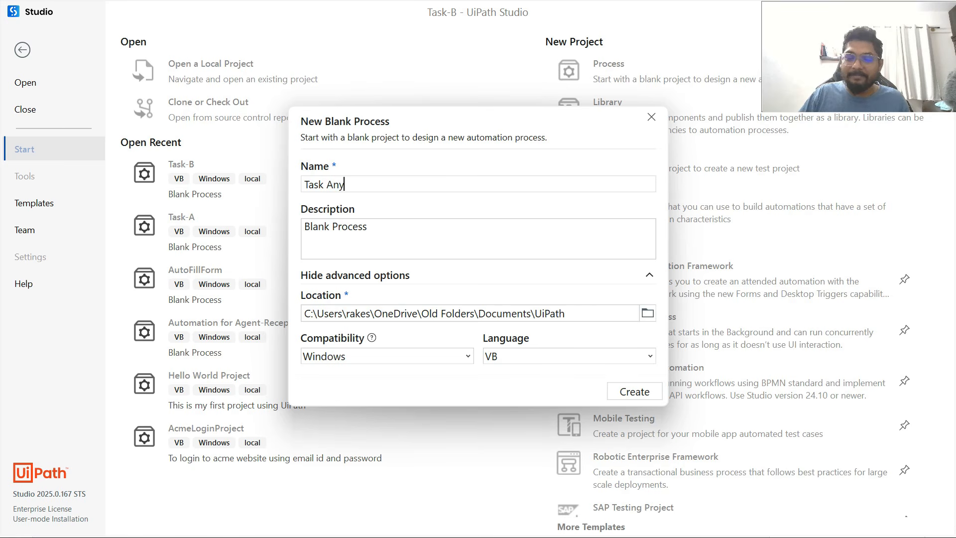
pyautogui.click(332, 184)
pyautogui.press('BackSpace')
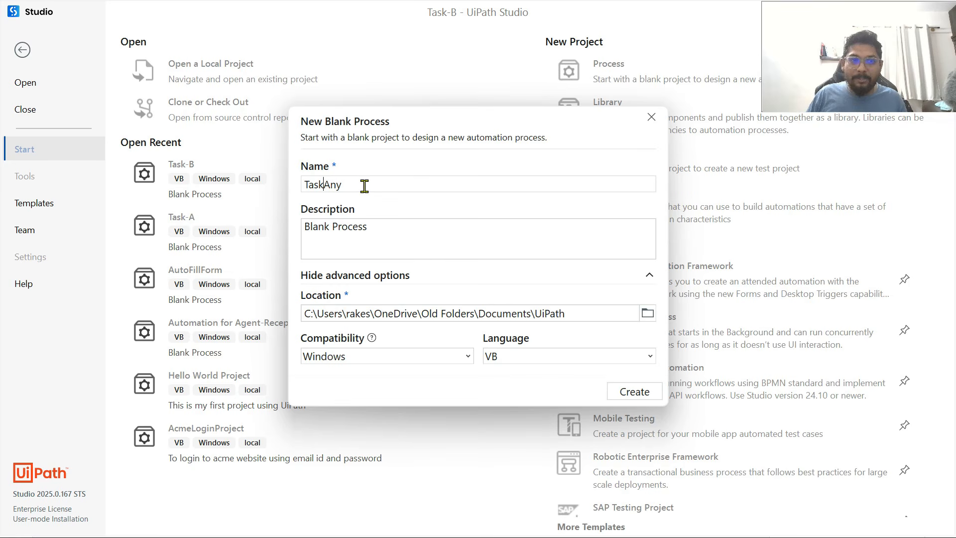
pyautogui.write('-')
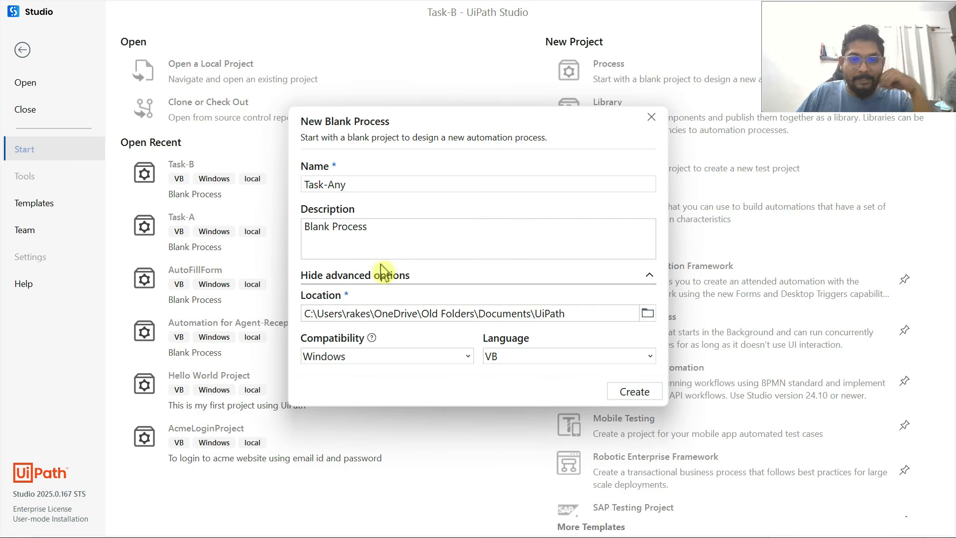
pyautogui.click(633, 392)
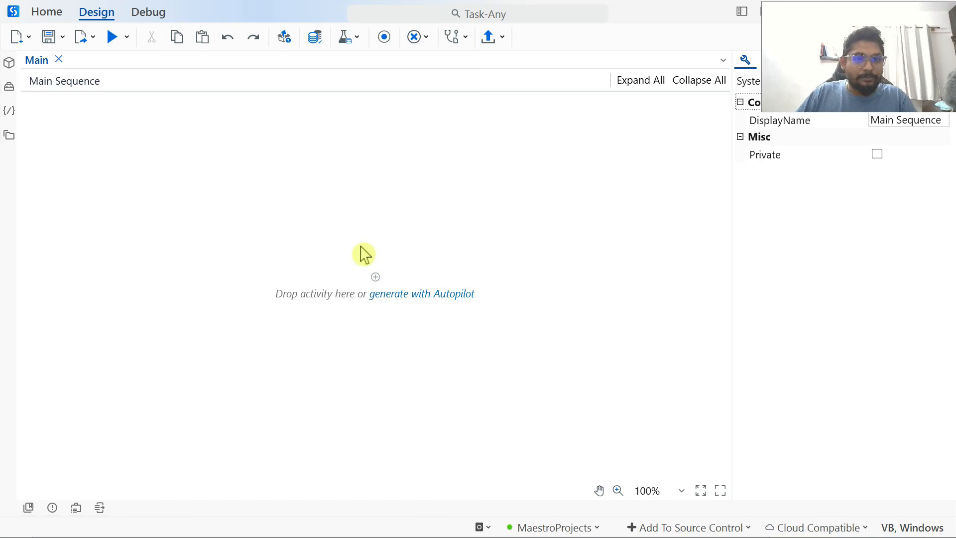
pyautogui.click(377, 278)
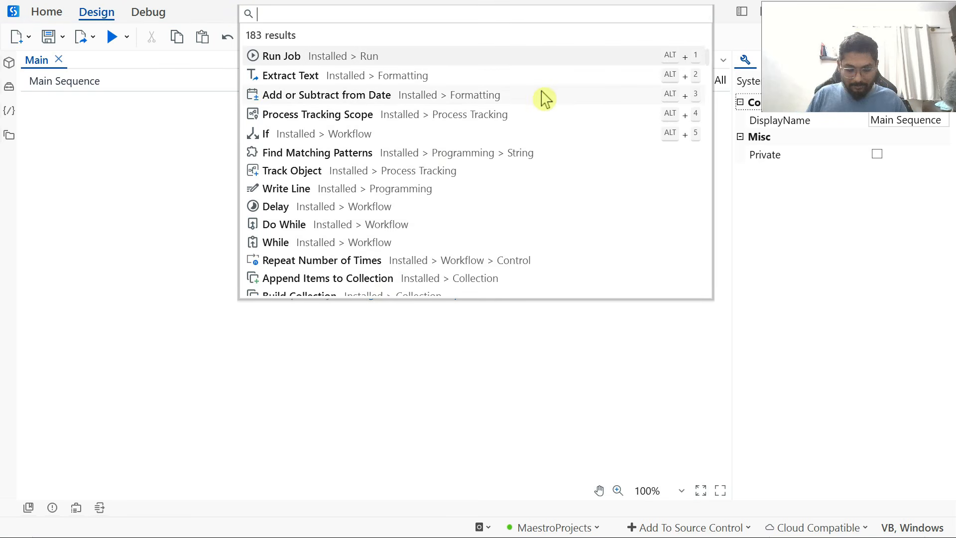
pyautogui.write('Message ')
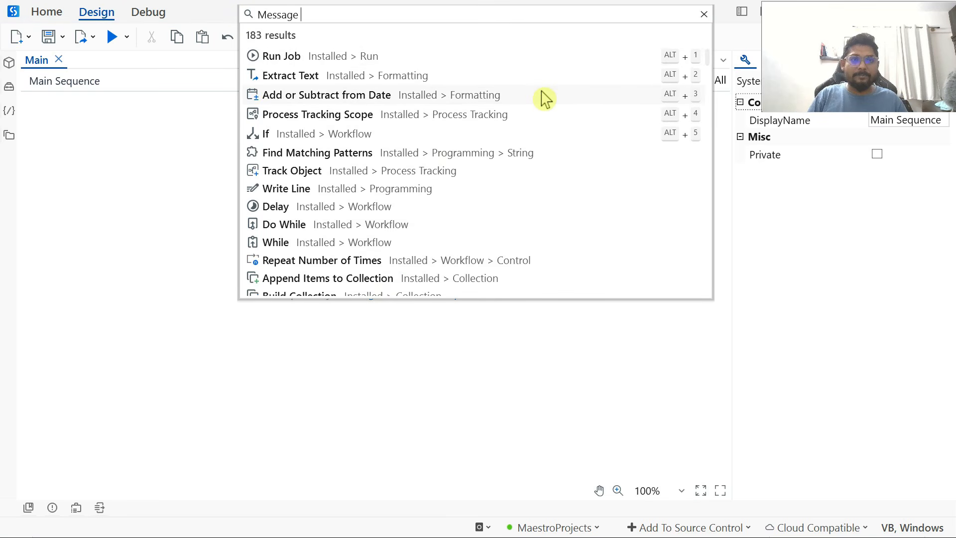
pyautogui.write('bo')
pyautogui.press('BackSpace')
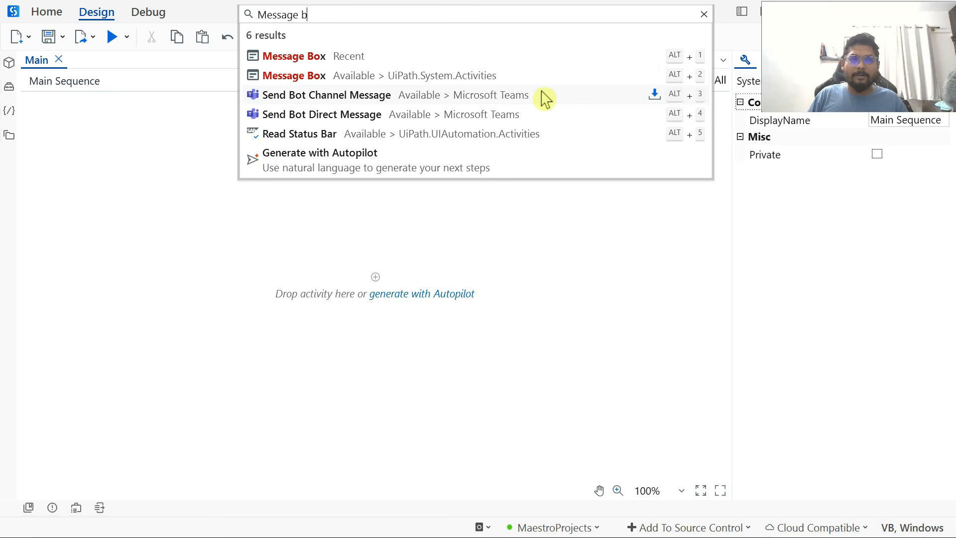
pyautogui.press('BackSpace')
pyautogui.press('BackSpace')
pyautogui.press('BackSpace')
pyautogui.press('BackSpace')
pyautogui.press('BackSpace')
pyautogui.press('BackSpace')
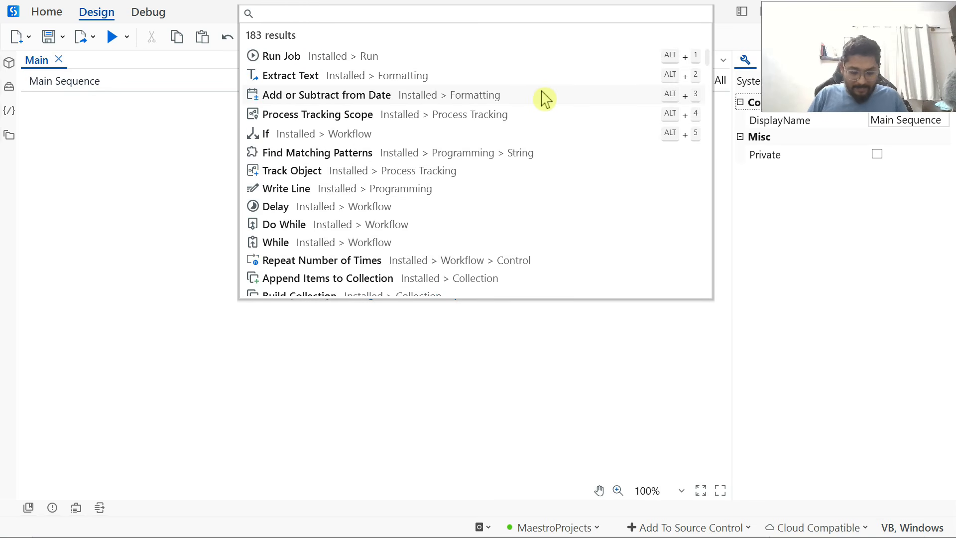
# Find the Input Dialog activity and add it to the Main sequence
pyautogui.write('Input')
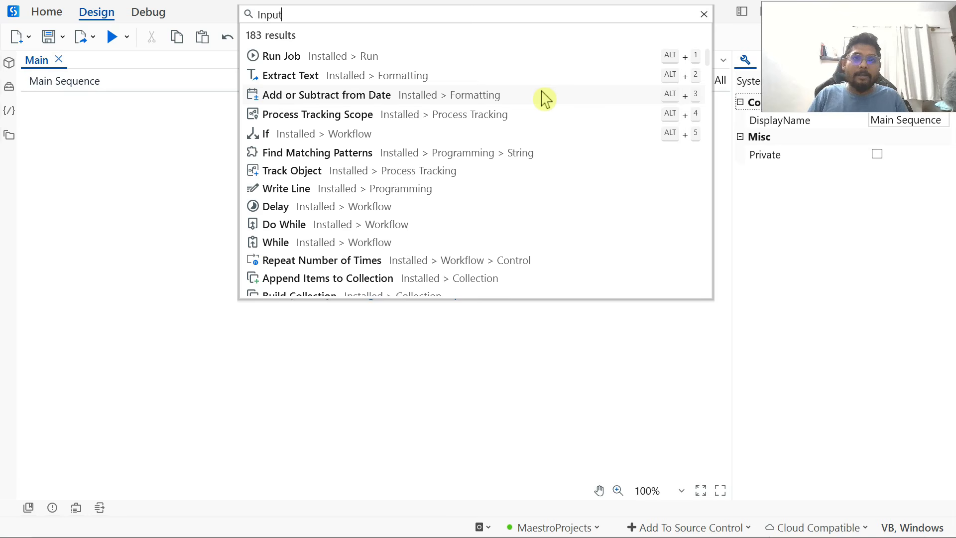
pyautogui.write(' Dialgo')
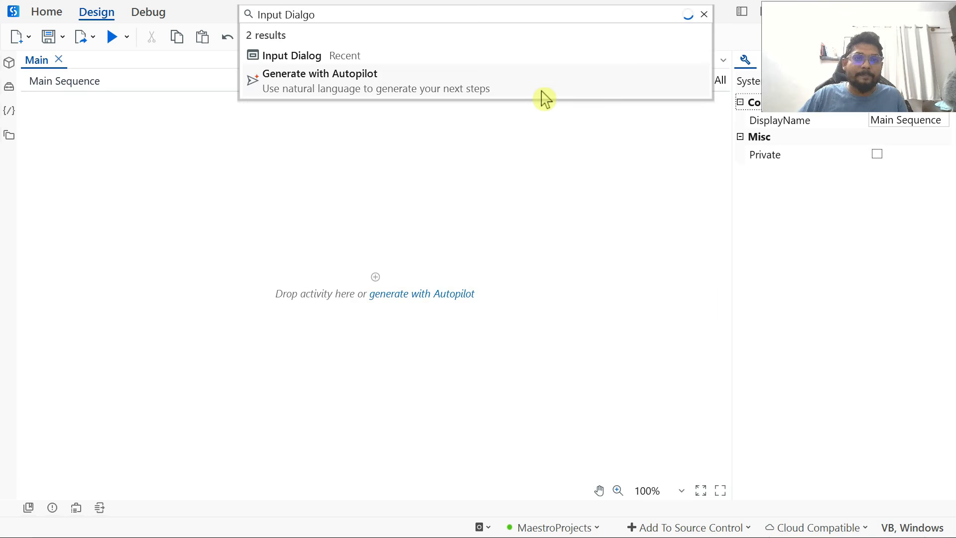
pyautogui.click(297, 56)
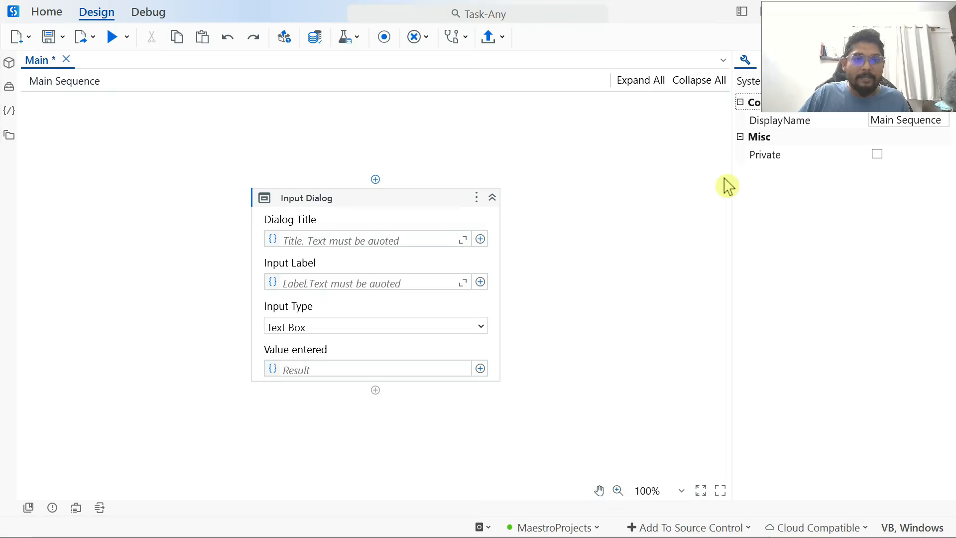
# Set the Input Dialog's title to "Any Expression" and start editing its input label
pyautogui.click(352, 243)
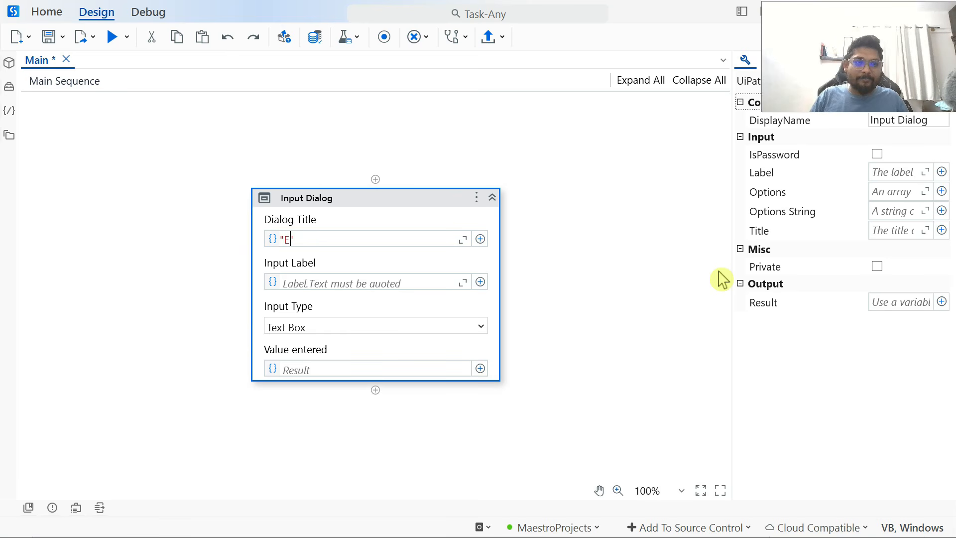
pyautogui.write('tery Any Ex')
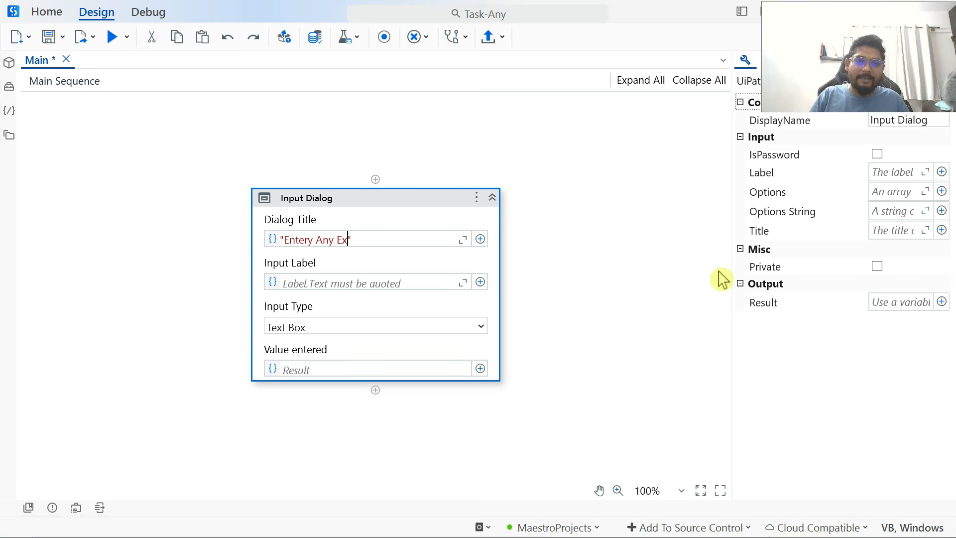
pyautogui.write('pression')
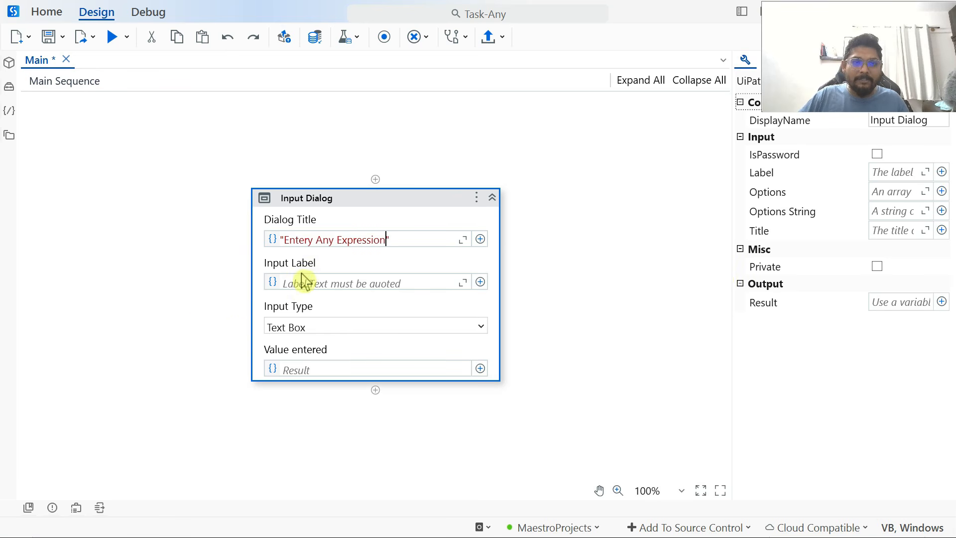
pyautogui.moveTo(316, 238); pyautogui.dragTo(283, 238)
pyautogui.press('BackSpace')
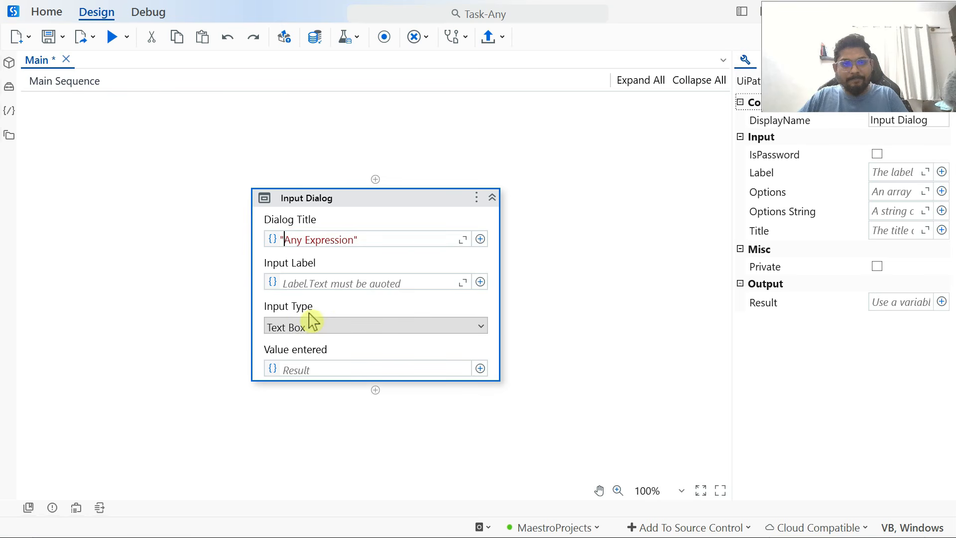
pyautogui.click(309, 283)
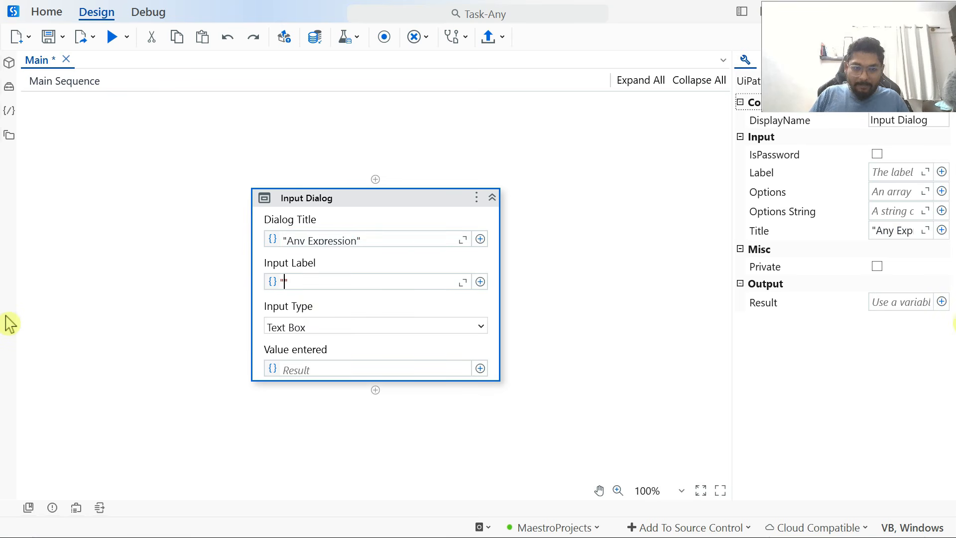
pyautogui.write('"Enter anum')
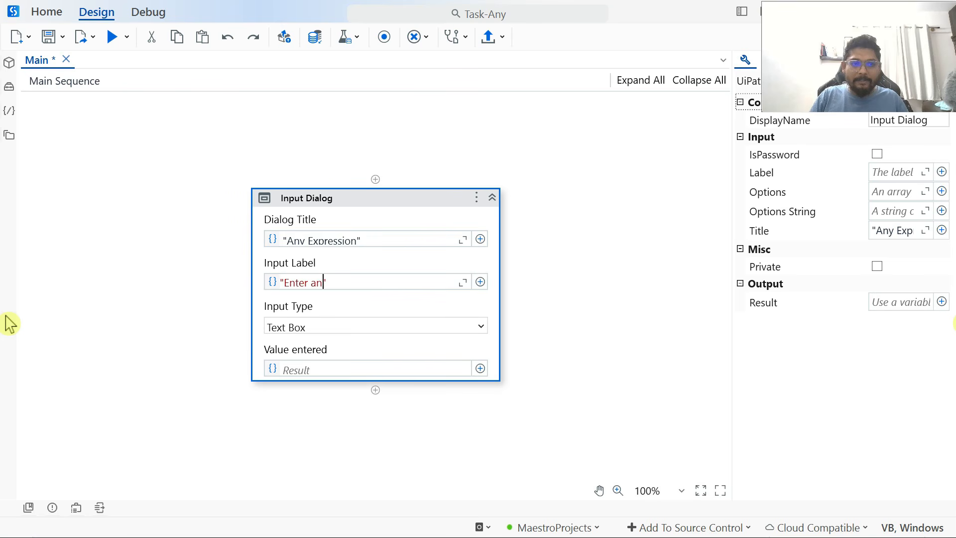
pyautogui.press('BackSpace')
pyautogui.write('y express')
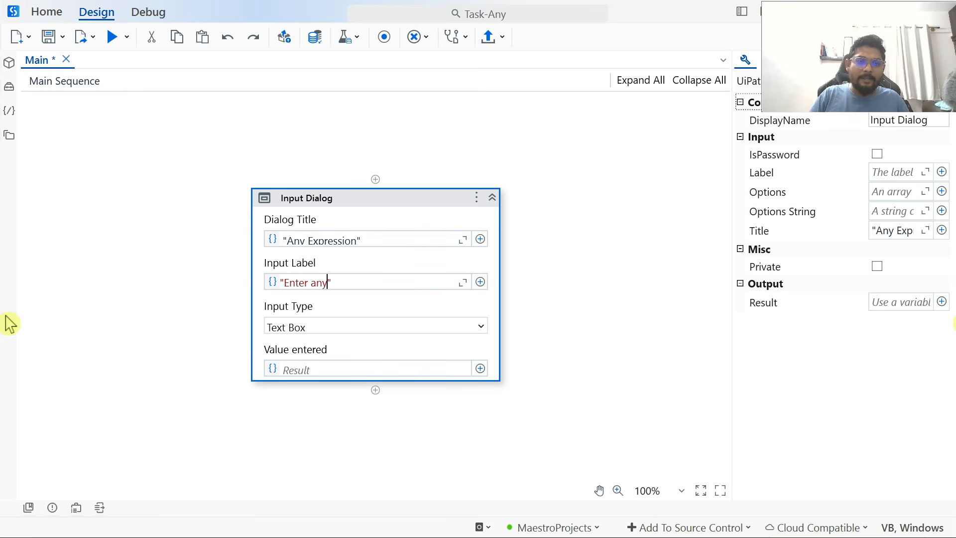
pyautogui.write('ion you wo')
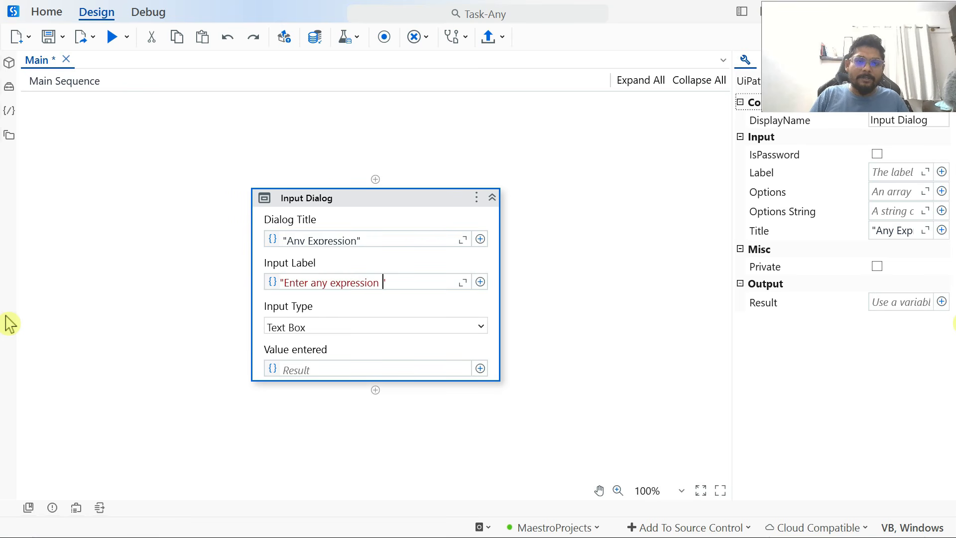
pyautogui.write('uld like to calcul')
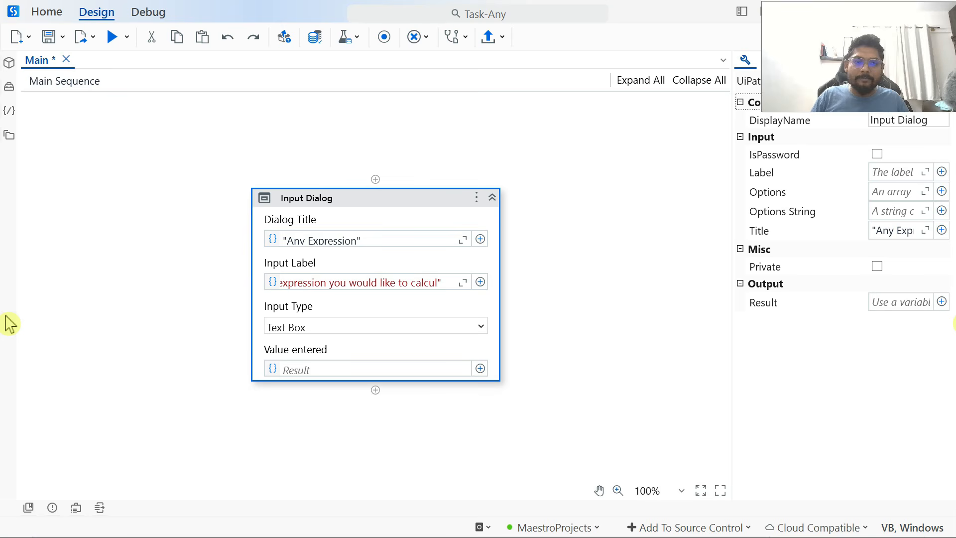
pyautogui.press('BackSpace')
pyautogui.press('BackSpace')
pyautogui.press('BackSpace')
pyautogui.press('BackSpace')
pyautogui.press('BackSpace')
pyautogui.press('BackSpace')
pyautogui.press('BackSpace')
pyautogui.press('BackSpace')
pyautogui.press('BackSpace')
pyautogui.press('BackSpace')
pyautogui.press('BackSpace')
pyautogui.press('BackSpace')
pyautogui.press('BackSpace')
pyautogui.press('BackSpace')
pyautogui.press('BackSpace')
pyautogui.press('BackSpace')
pyautogui.press('BackSpace')
pyautogui.press('BackSpace')
pyautogui.press('BackSpace')
pyautogui.press('BackSpace')
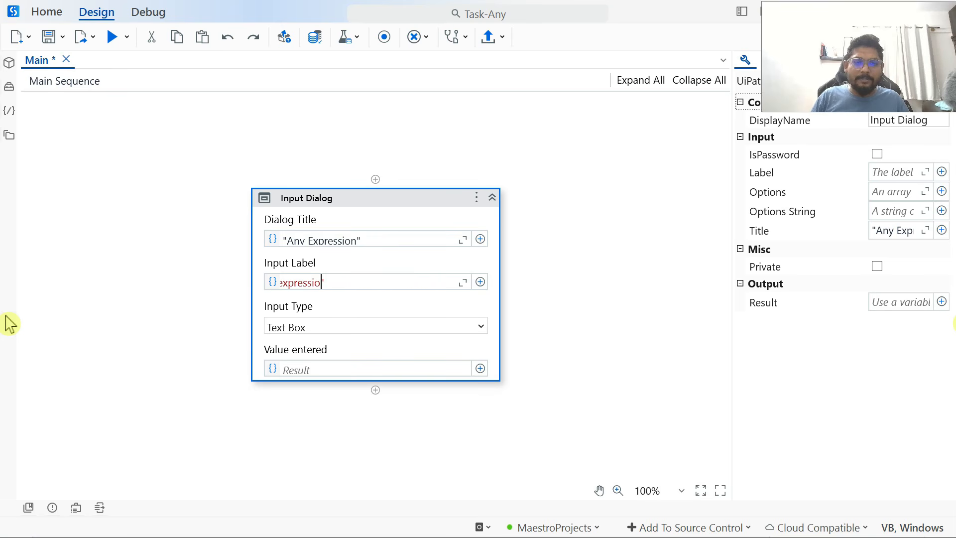
pyautogui.press('BackSpace')
pyautogui.press('BackSpace')
pyautogui.press('BackSpace')
pyautogui.press('BackSpace')
pyautogui.press('BackSpace')
pyautogui.press('BackSpace')
pyautogui.press('BackSpace')
pyautogui.press('BackSpace')
pyautogui.press('BackSpace')
pyautogui.press('BackSpace')
pyautogui.press('BackSpace')
pyautogui.press('BackSpace')
pyautogui.press('BackSpace')
pyautogui.press('BackSpace')
pyautogui.press('BackSpace')
pyautogui.press('BackSpace')
pyautogui.press('BackSpace')
pyautogui.press('BackSpace')
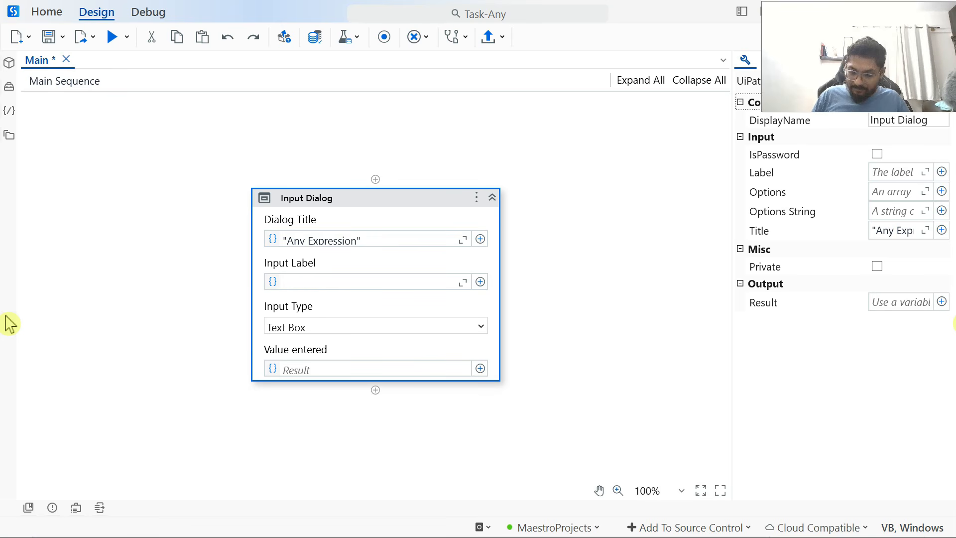
# Set the Input Dialog's input label to "Enter any expression for calculation: "
pyautogui.write('Enter any expre')
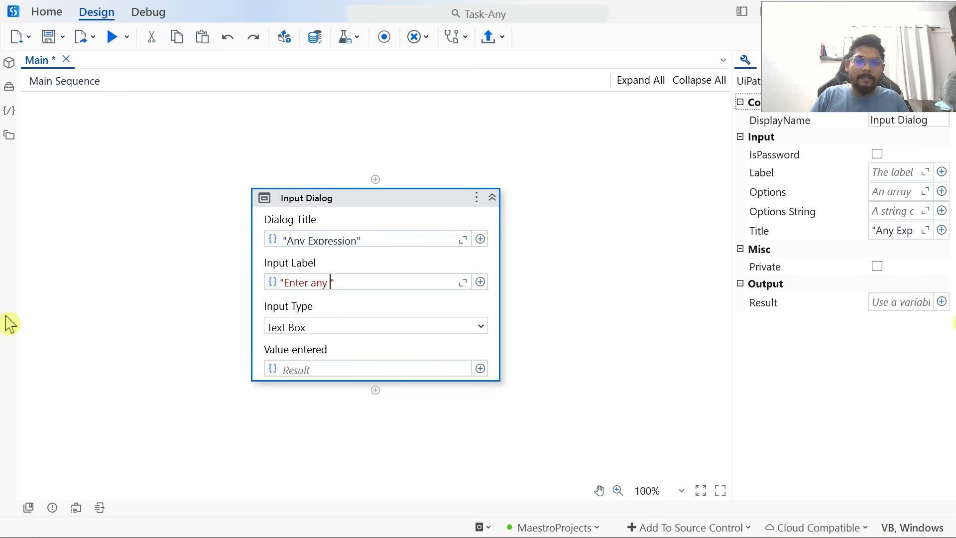
pyautogui.write('ssion for cal')
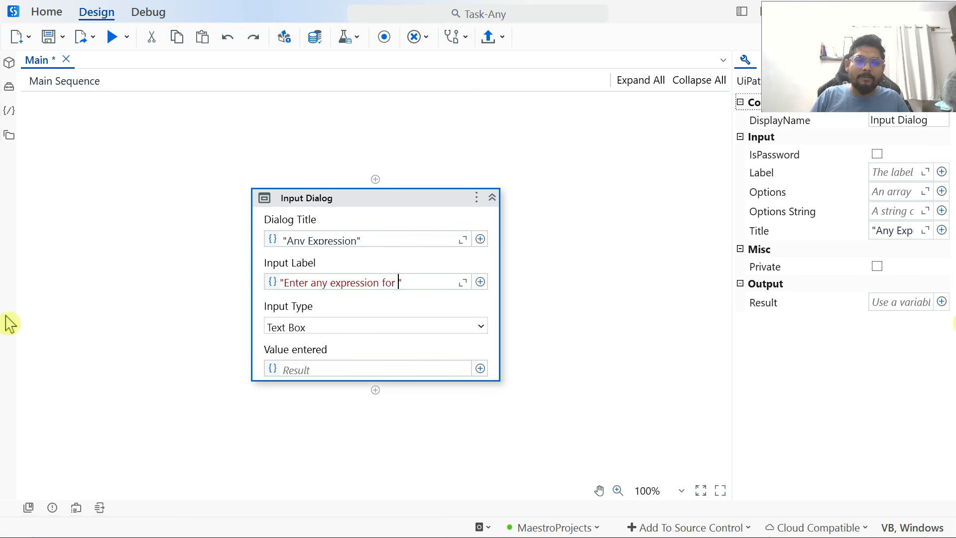
pyautogui.write('culation:')
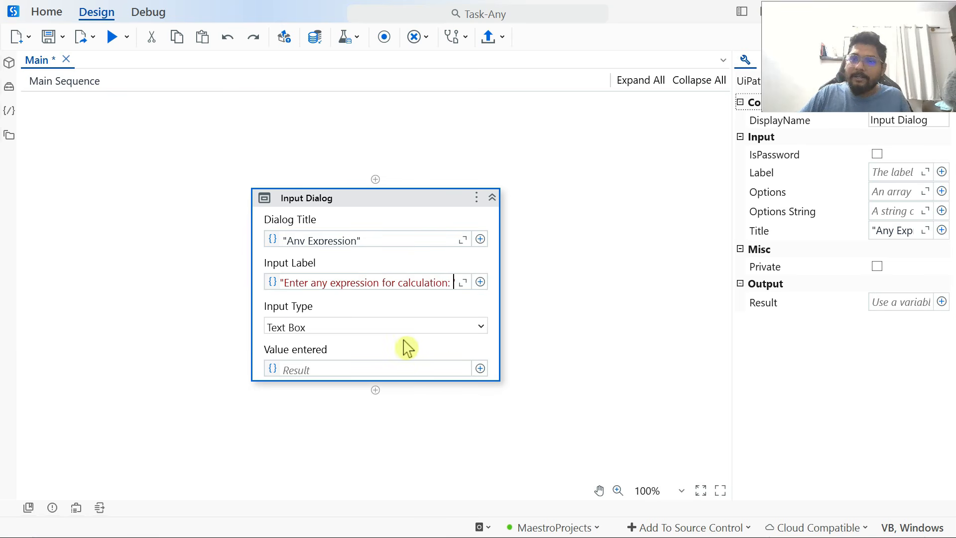
pyautogui.click(467, 327)
pyautogui.click(602, 363)
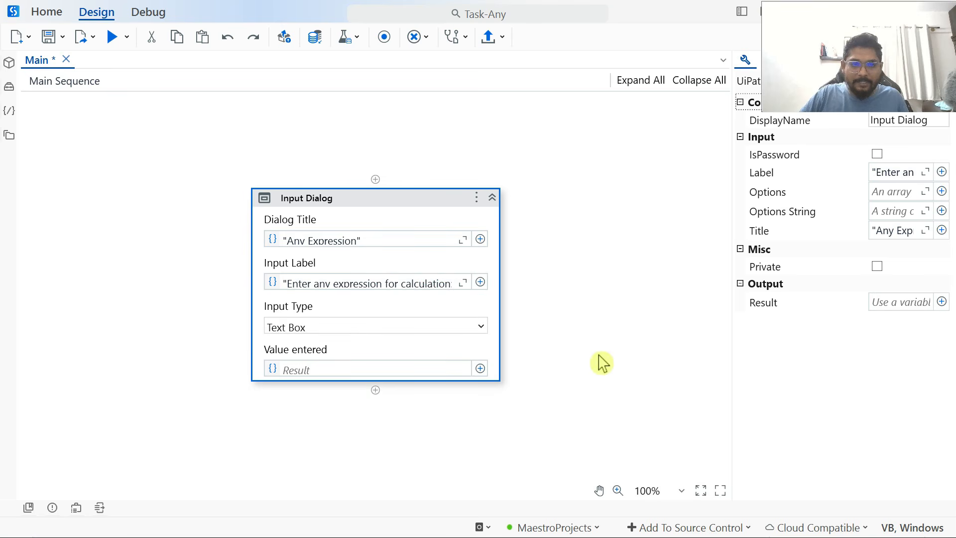
# Store the Input Dialog's entered value in a new variable named User_Expression and check that variable in the Data Manager
pyautogui.click(326, 370)
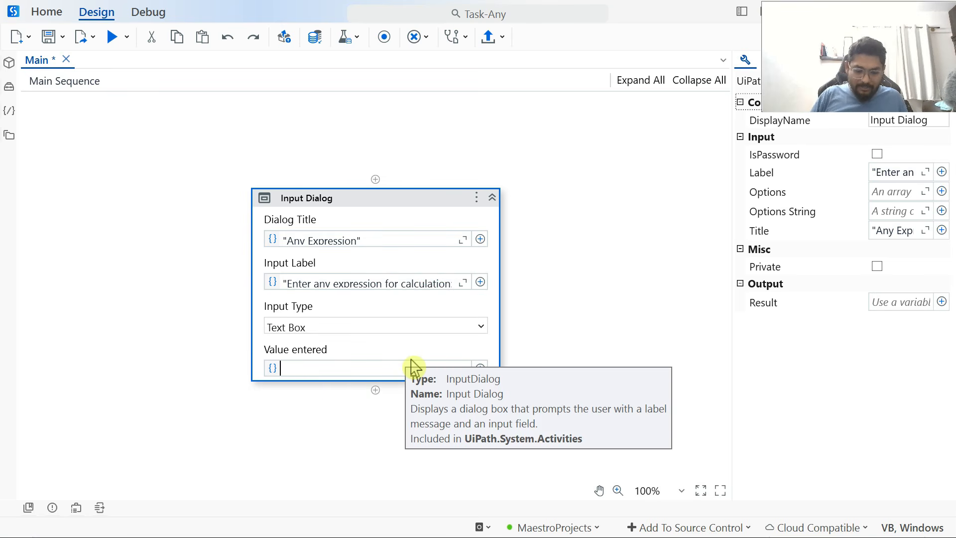
pyautogui.write('Set Var:')
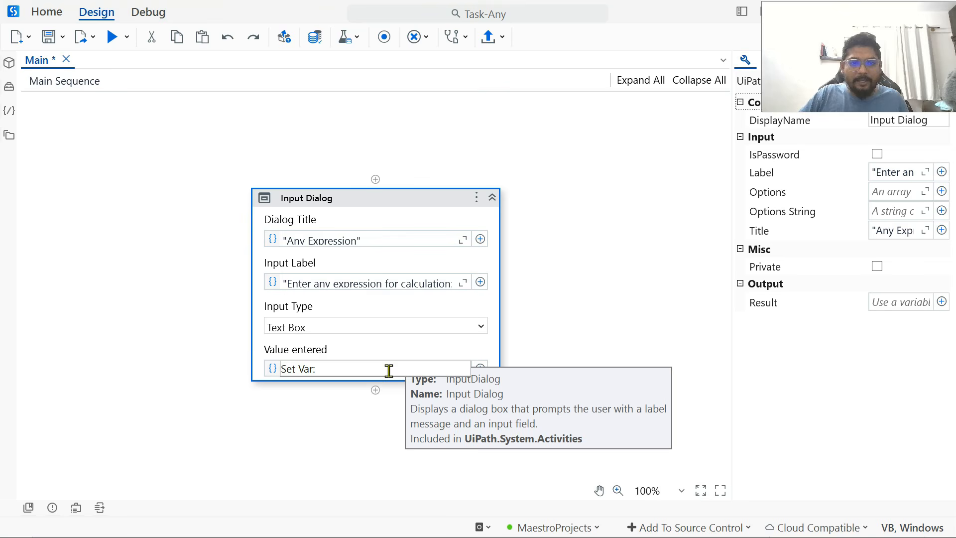
pyautogui.write(' E')
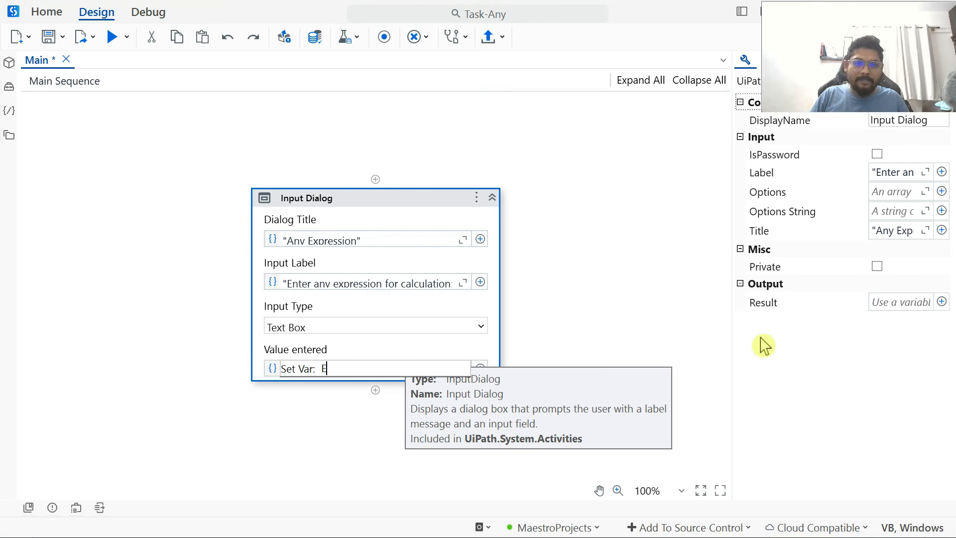
pyautogui.write('xpres')
pyautogui.press('BackSpace')
pyautogui.press('BackSpace')
pyautogui.press('BackSpace')
pyautogui.press('BackSpace')
pyautogui.press('BackSpace')
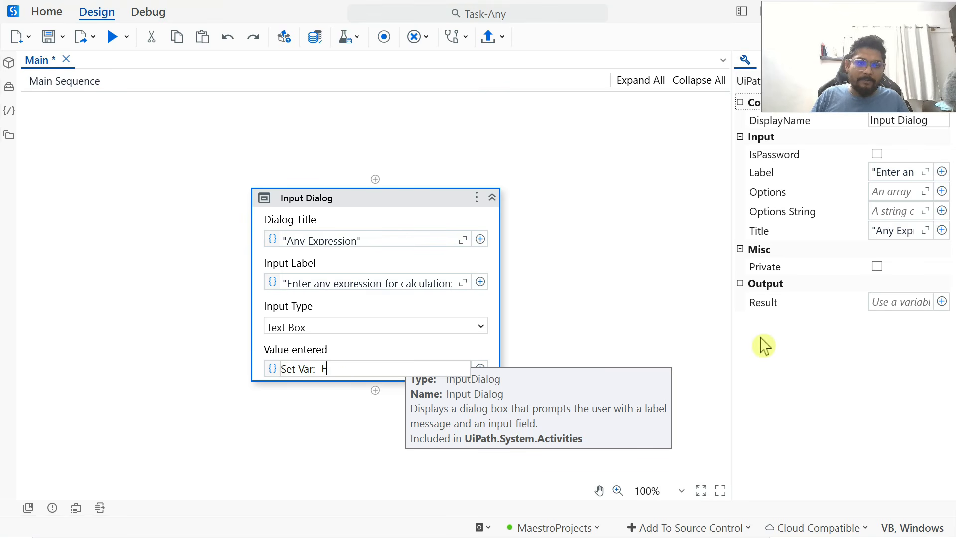
pyautogui.write('User')
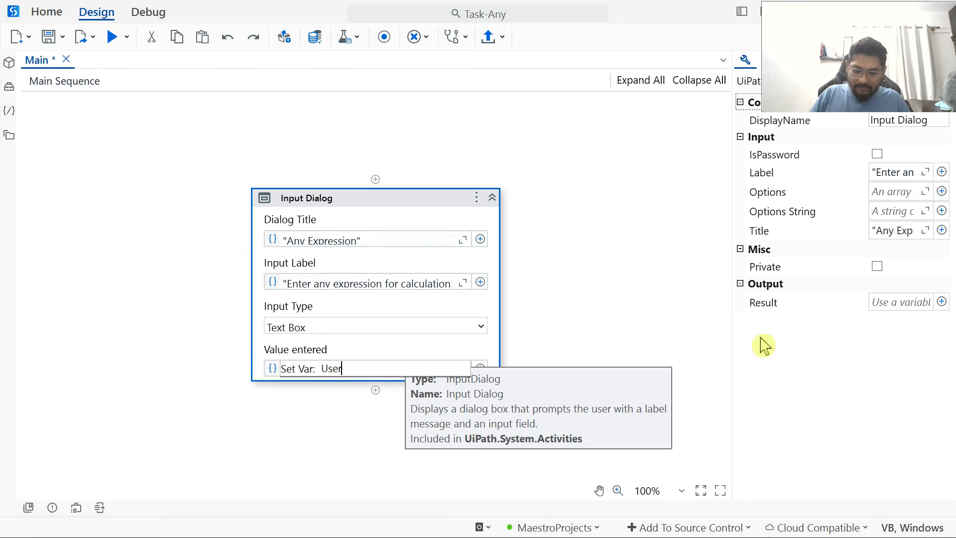
pyautogui.write('_Expression')
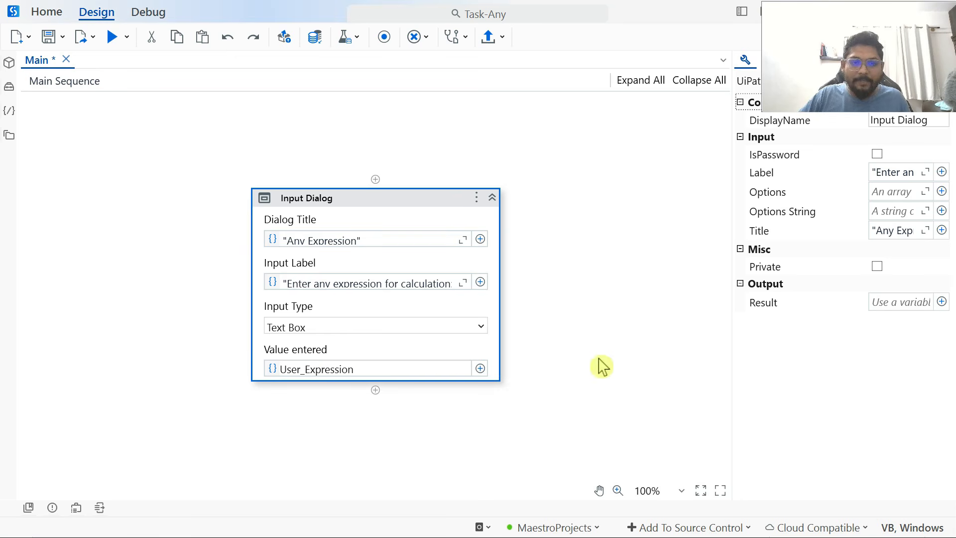
pyautogui.click(592, 366)
pyautogui.click(377, 219)
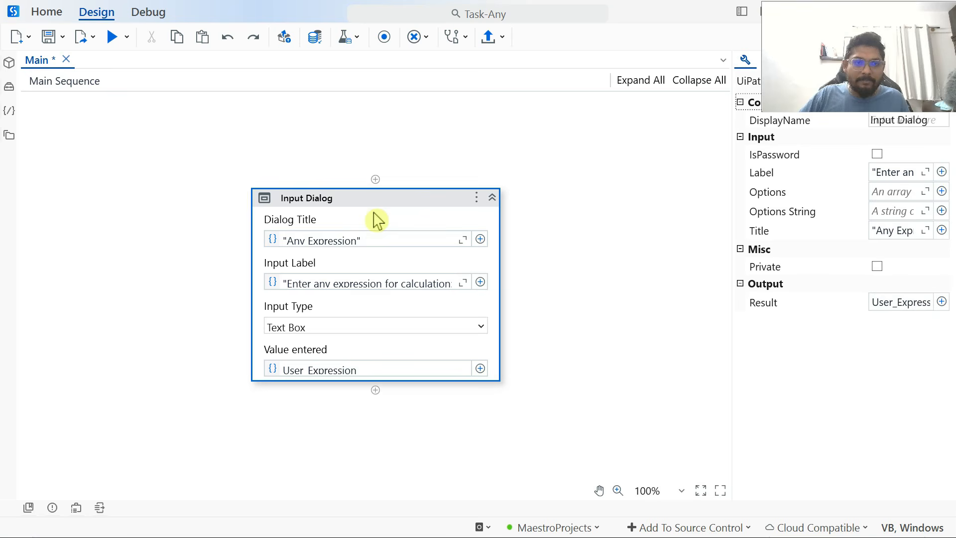
pyautogui.click(76, 507)
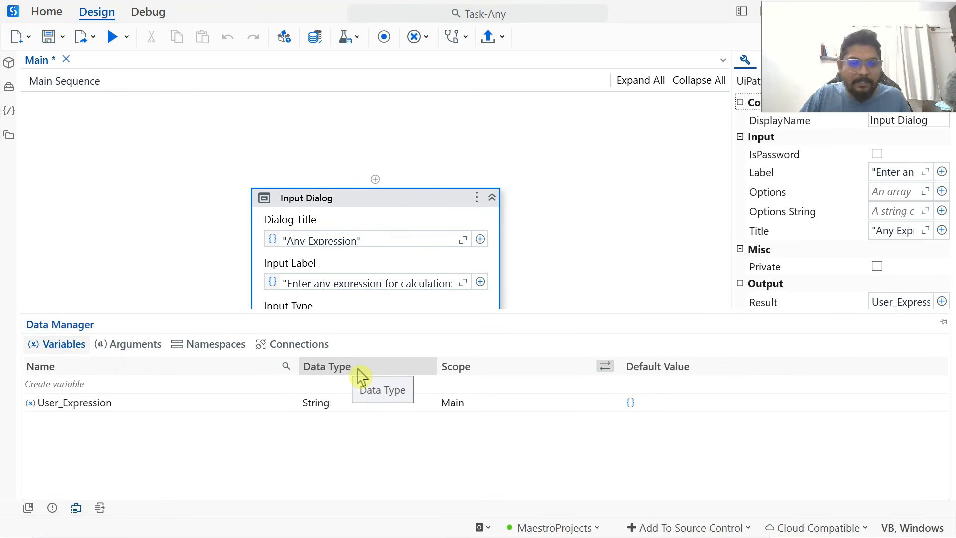
pyautogui.click(76, 507)
pyautogui.click(612, 299)
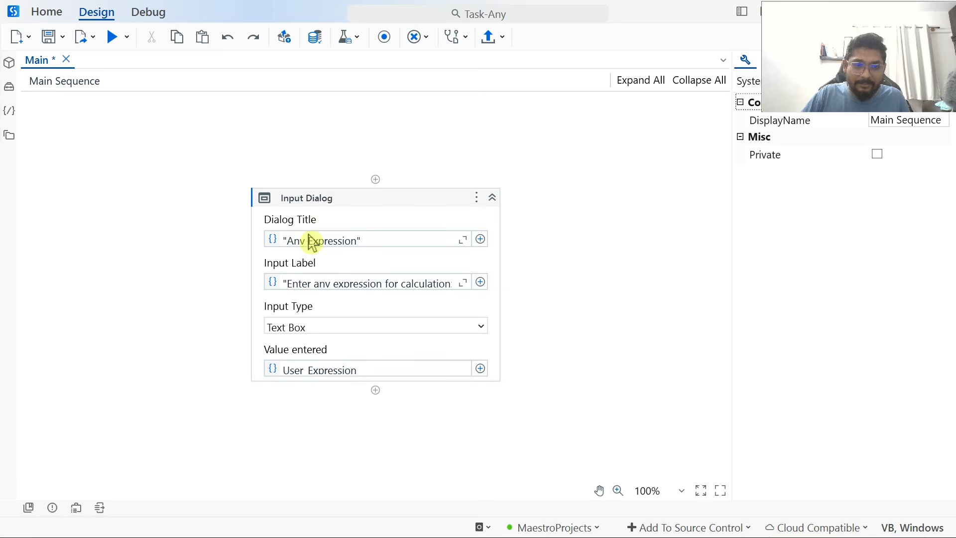
# Find the Message Box activity and add it below the Input Dialog in the Main sequence
pyautogui.click(375, 390)
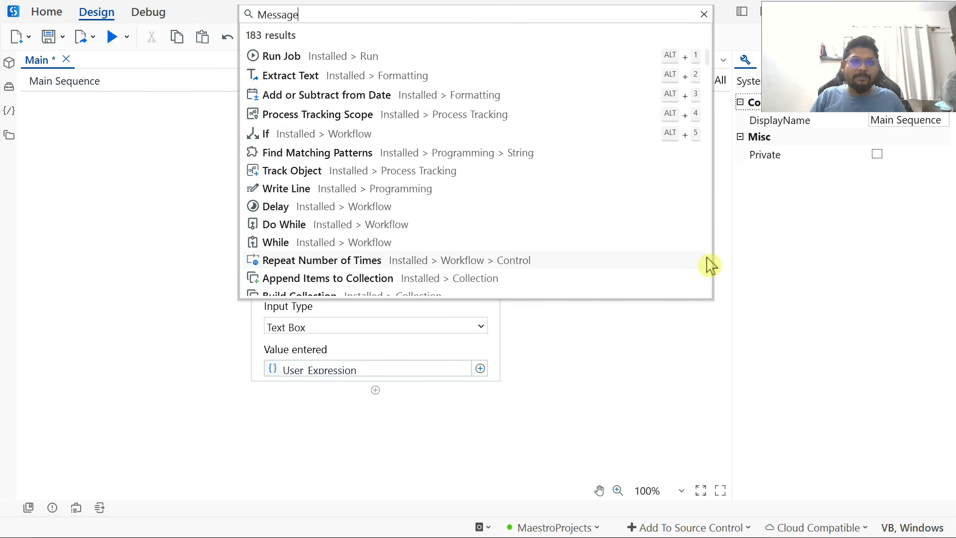
pyautogui.write('MessageBox')
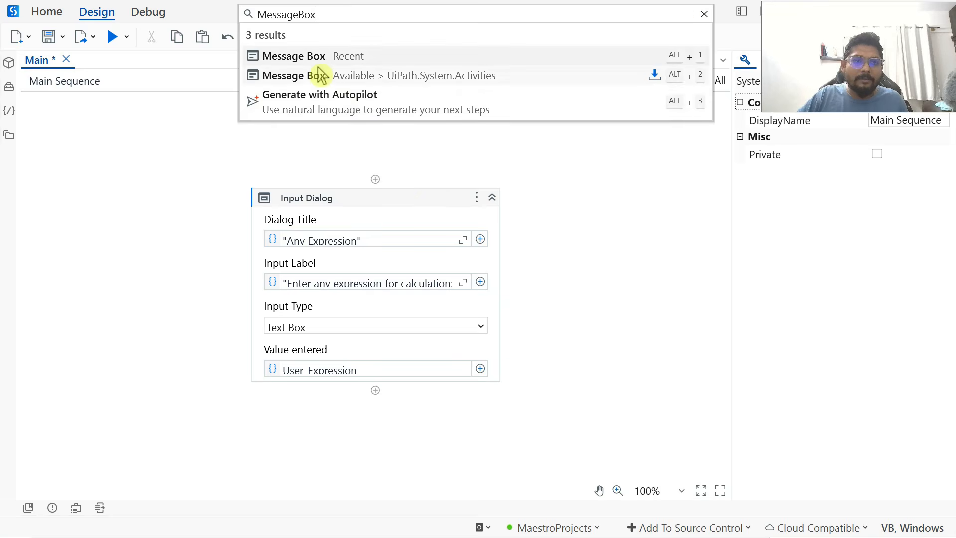
pyautogui.click(320, 63)
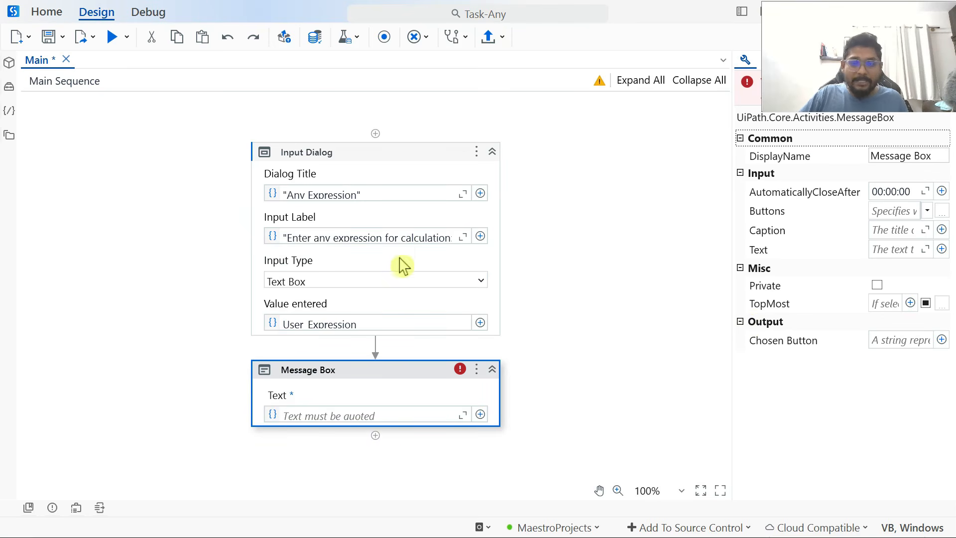
# Delete the User_Expression variable from the Data Manager
pyautogui.click(367, 153)
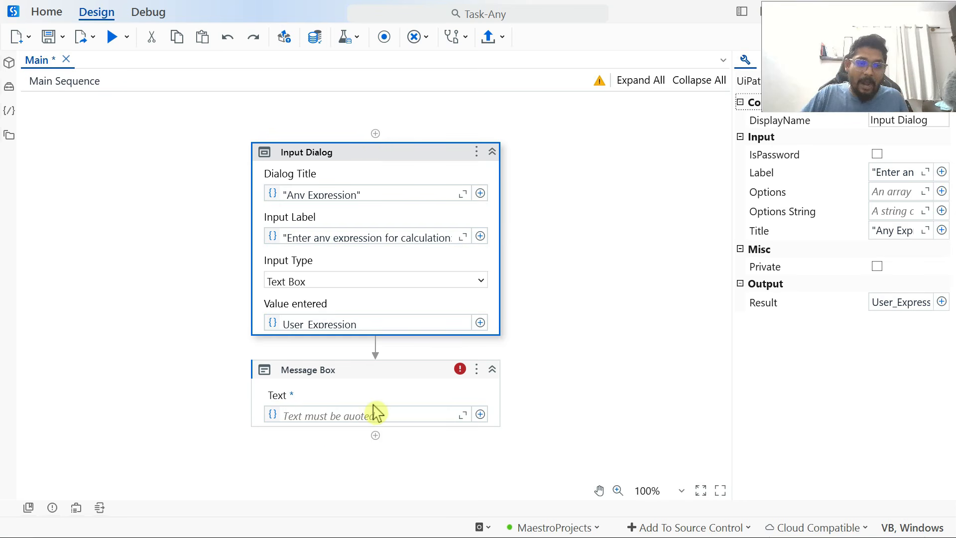
pyautogui.click(356, 416)
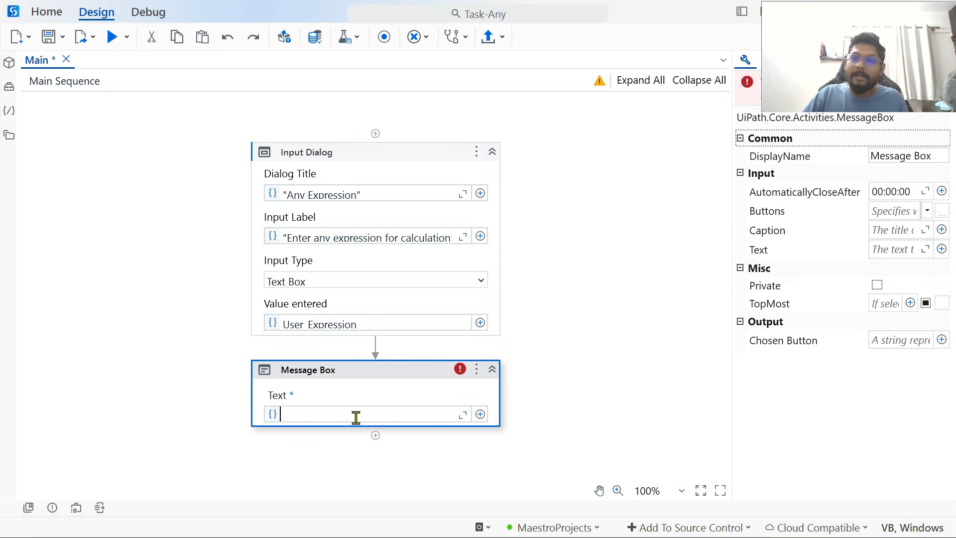
pyautogui.click(76, 508)
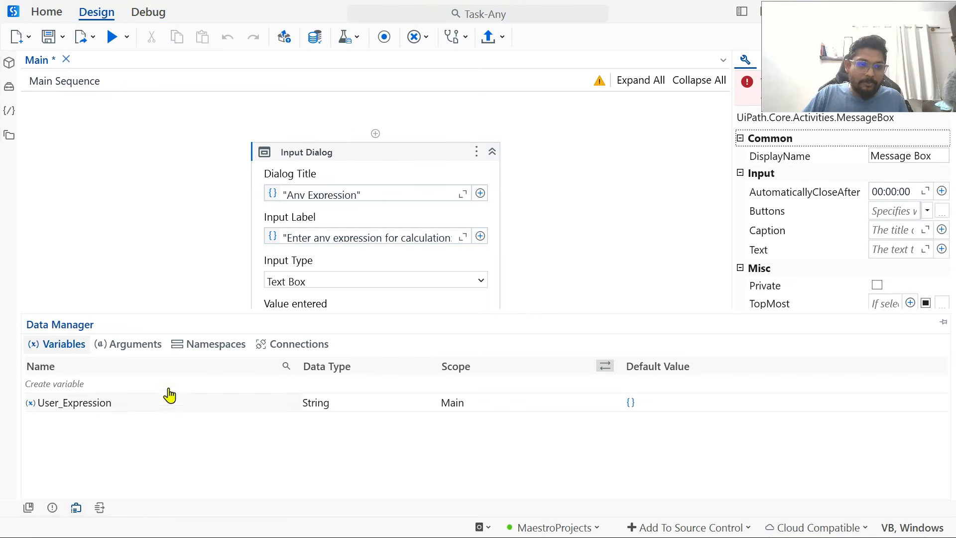
pyautogui.click(145, 413)
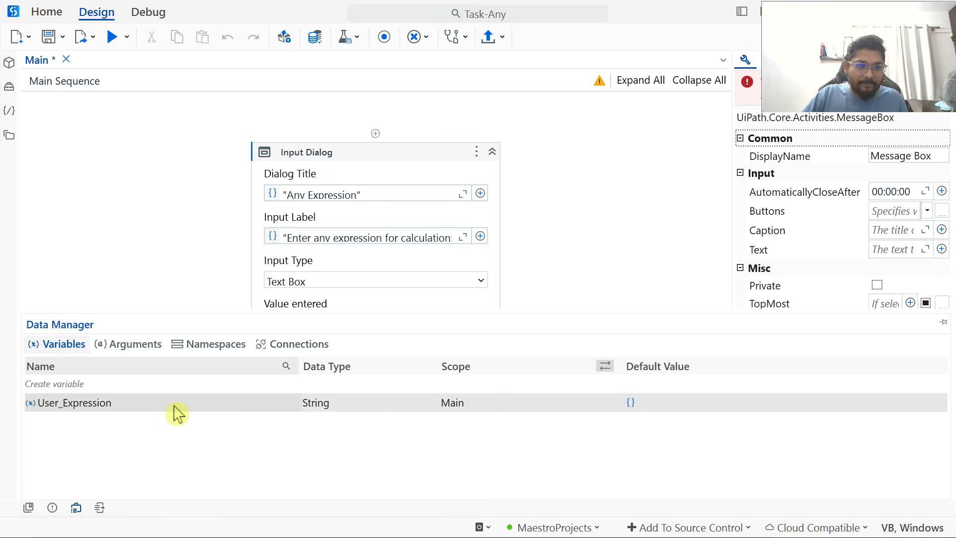
pyautogui.rightClick(179, 413)
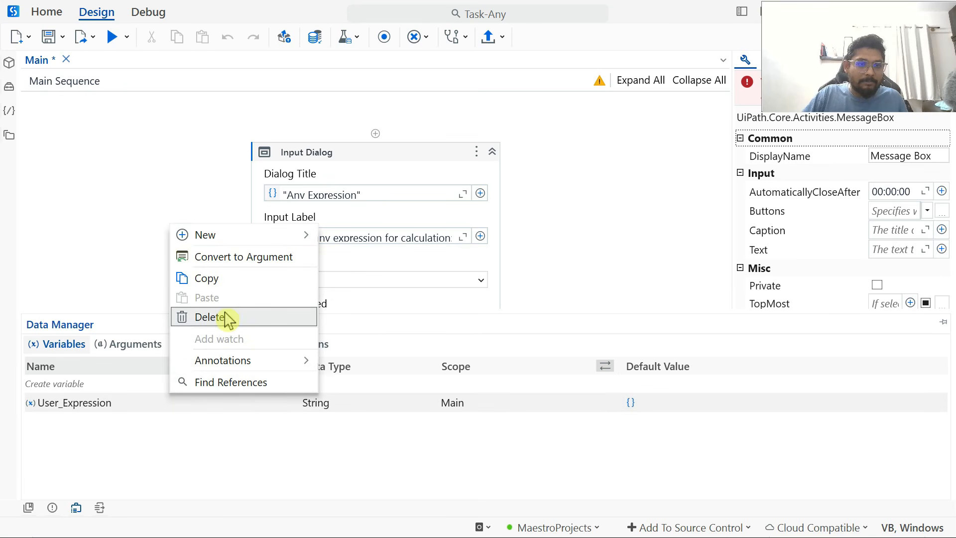
pyautogui.click(250, 317)
# Create a String argument named User_Expression and set its direction to Out
pyautogui.click(151, 355)
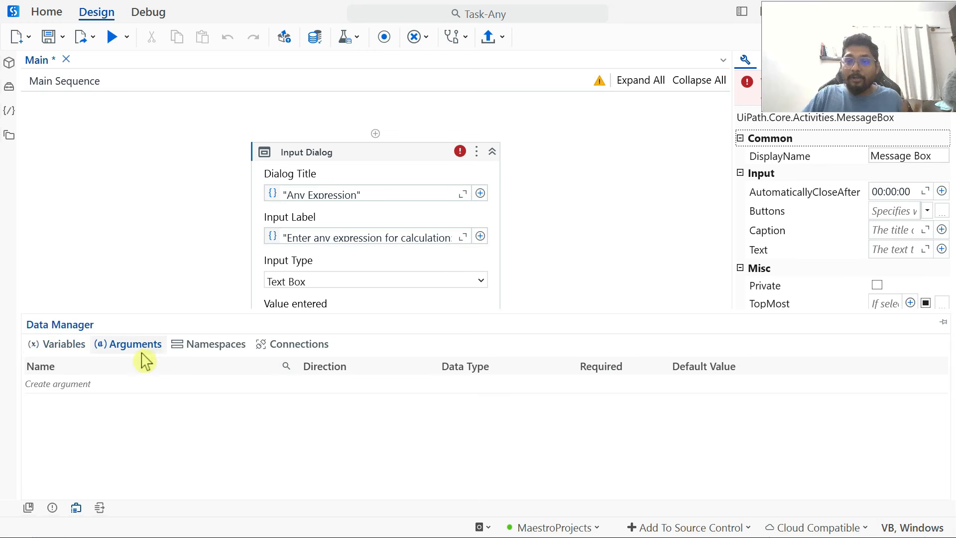
pyautogui.click(83, 385)
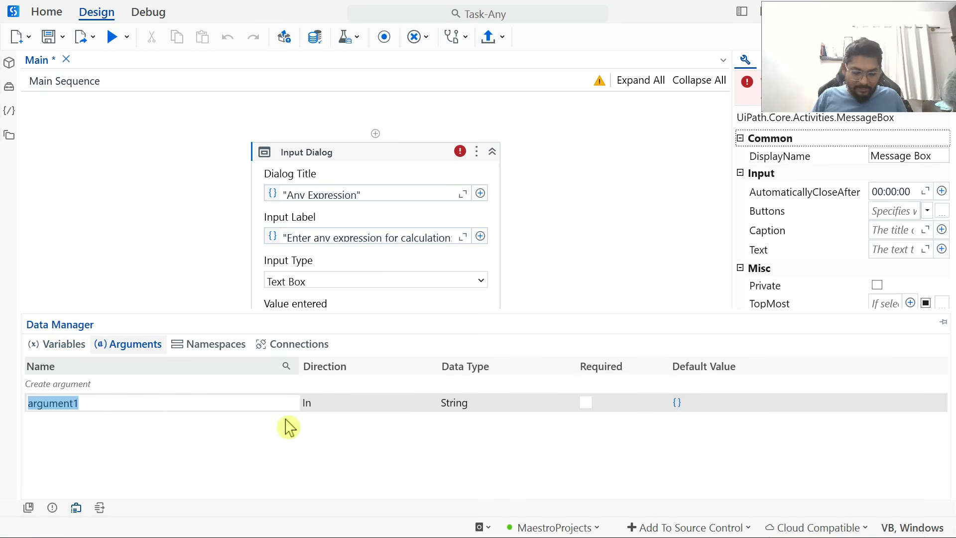
pyautogui.write('User_Expression')
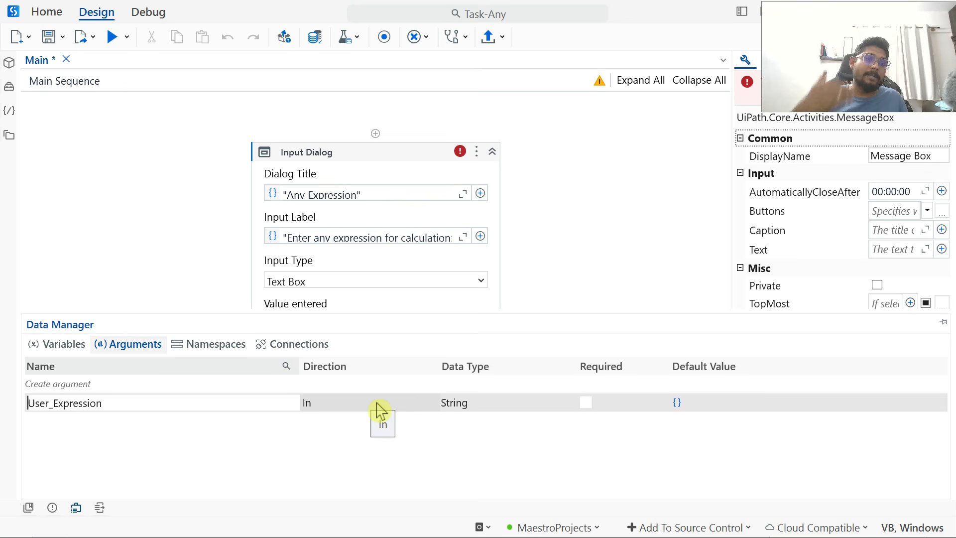
pyautogui.click(348, 404)
pyautogui.click(345, 438)
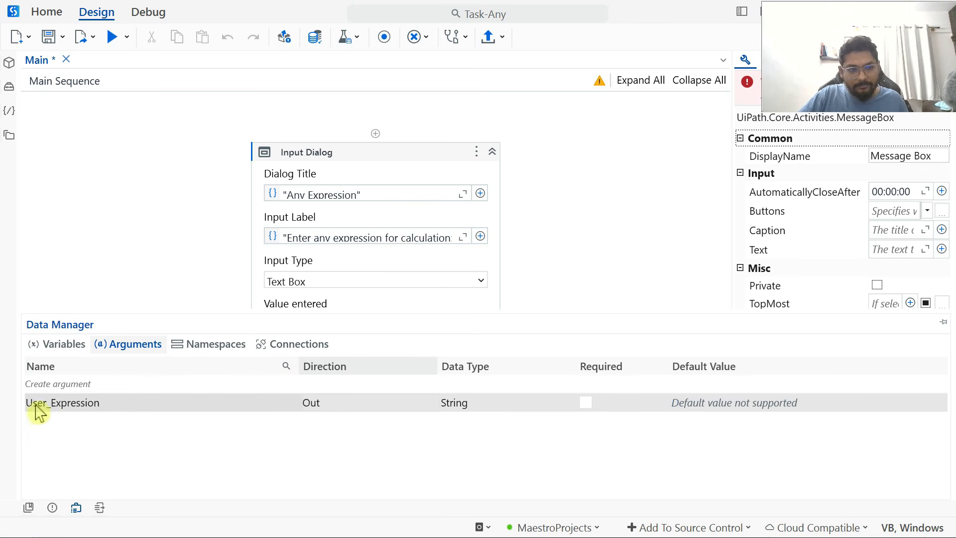
# Prefix the argument's name with "out_" so it reads out_User_Expression
pyautogui.click(139, 403)
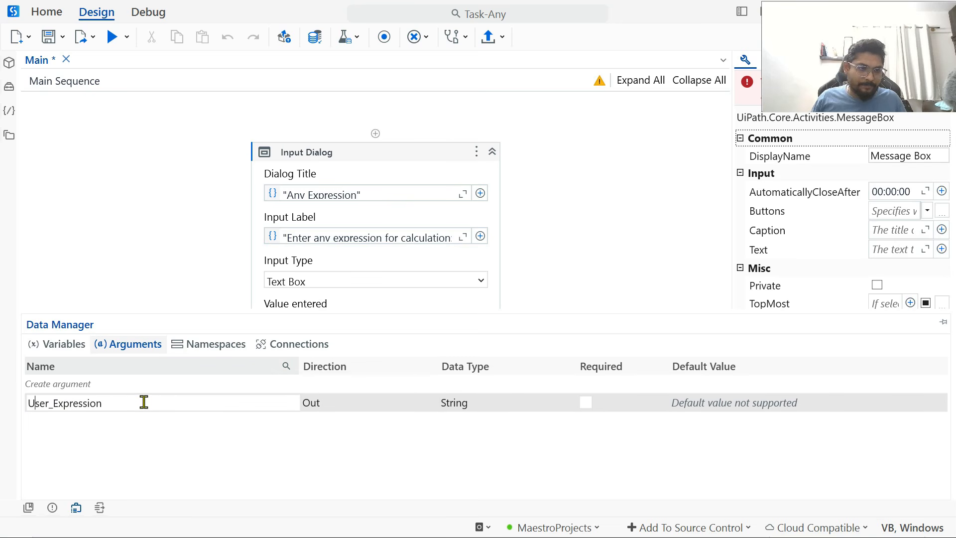
pyautogui.press('Home')
pyautogui.write('out')
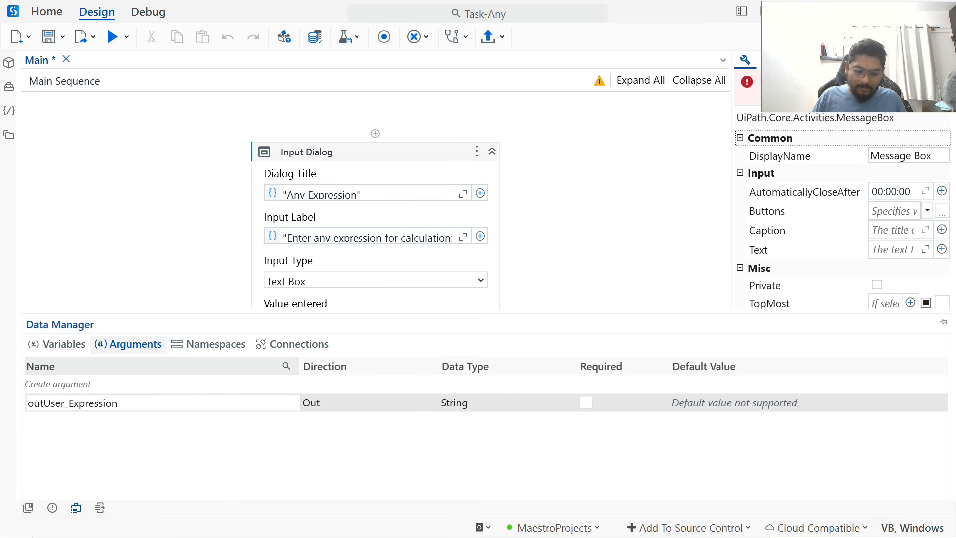
pyautogui.write('_')
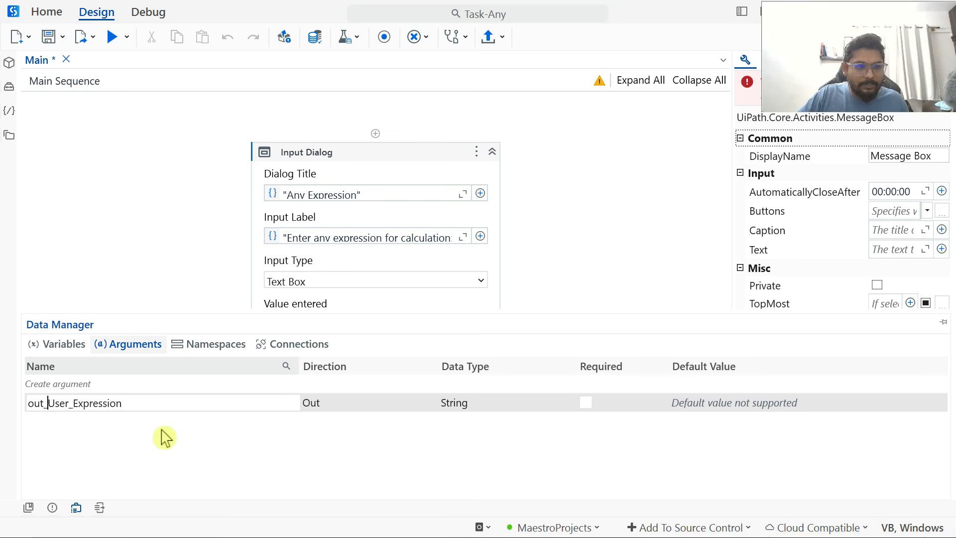
# Switch to Notepad and replace all text in the Receptionist note with the clipboard contents
pyautogui.moveTo(160, 402); pyautogui.dragTo(22, 407)
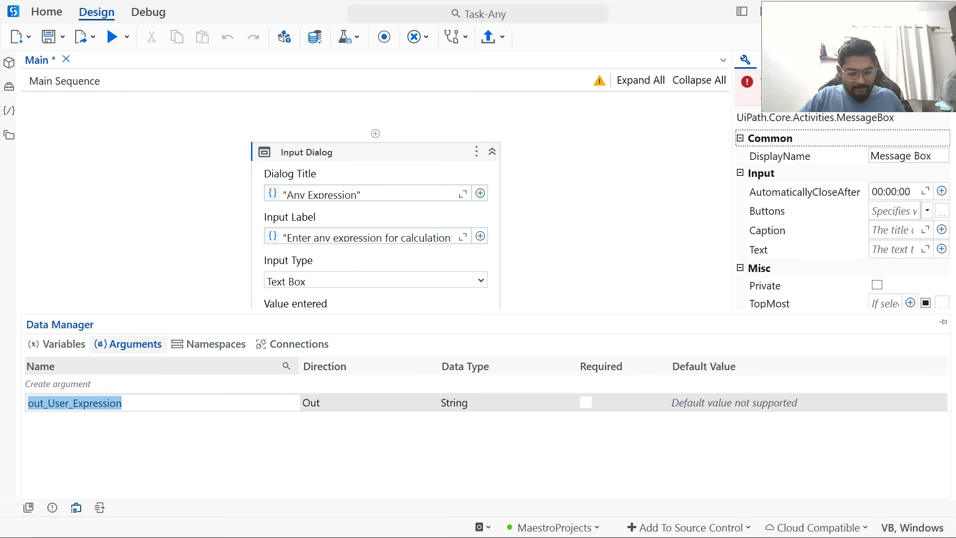
pyautogui.press('super')
pyautogui.click(384, 520)
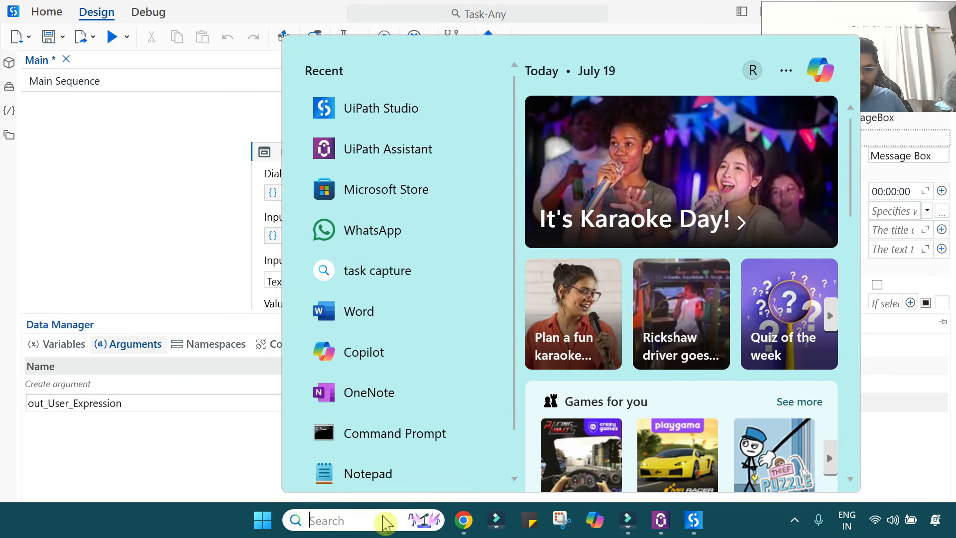
pyautogui.write('notepad')
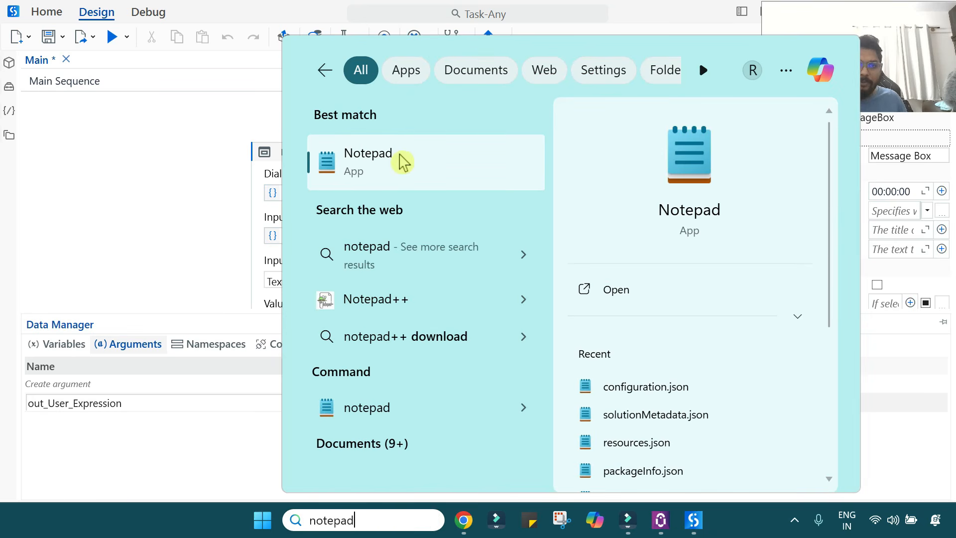
pyautogui.click(402, 160)
pyautogui.click(239, 316)
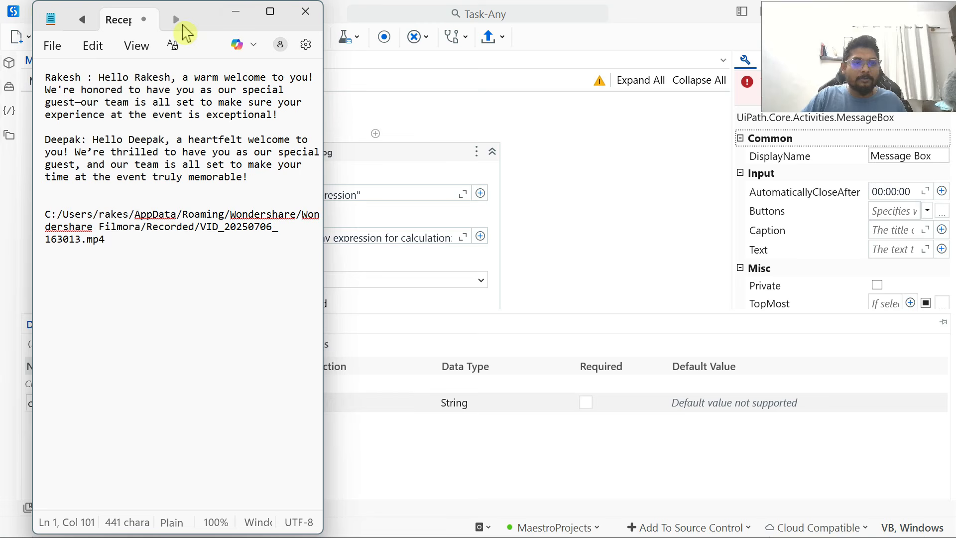
pyautogui.click(140, 262)
pyautogui.hotkey('ctrl', 'a')
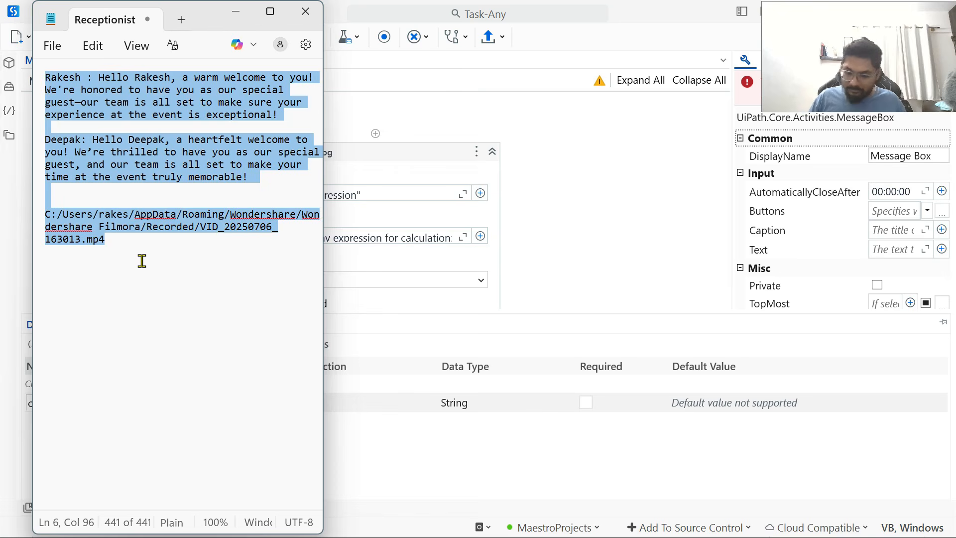
pyautogui.press('BackSpace')
pyautogui.write('<?xml version="1.0" encoding="utf-16"?><ClipboardData Version="1.0" xmlns="http://schemas.microsoft.com/netfx/2009/xaml/activities/presentation" xmlns:p="http://schemas.microsoft.com/netfx/2009/xaml/activities" xmlns:scg="clr-namespace:System.Collections.Generic;assembly=System.Private.CoreLib" xmlns:x="http://schemas.microsoft.com/winfx/2006/xaml"><ClipboardData.Data><scg:List x:TypeArguments="x:Object" Capacity="4"><p:DynamicActivityProperty Name="User_Expression" Type="p:OutArgument(x:String)" /></scg:List></ClipboardData.Data><ClipboardData.Metadata><scg:List x:TypeArguments="x:Object" Capacity="0" /></ClipboardData.Metadata></ClipboardData>')
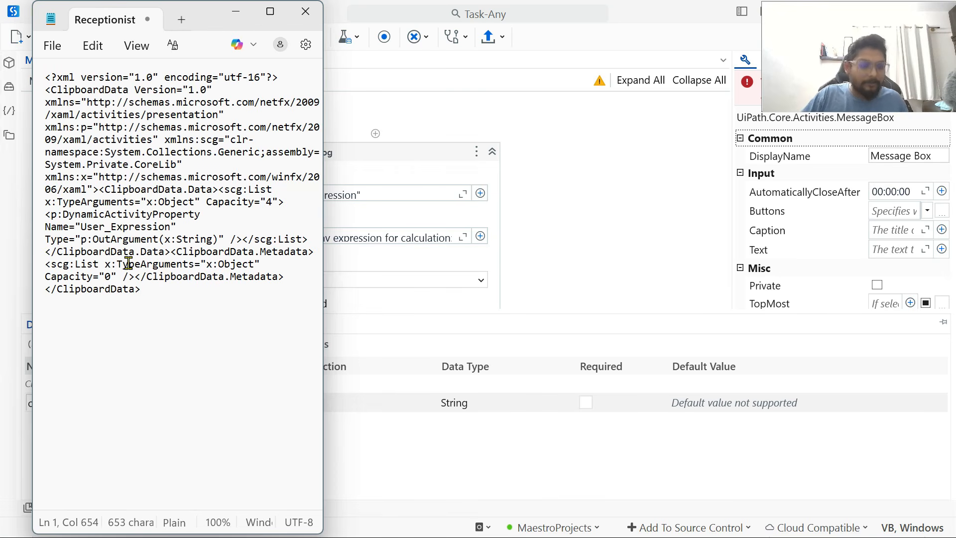
# Clear the pasted XML from the note, try pasting the argument's name there, and empty the note again
pyautogui.hotkey('ctrl', 'a')
pyautogui.hotkey('ctrl', 'c')
pyautogui.press('BackSpace')
pyautogui.hotkey('alt', 'Tab')
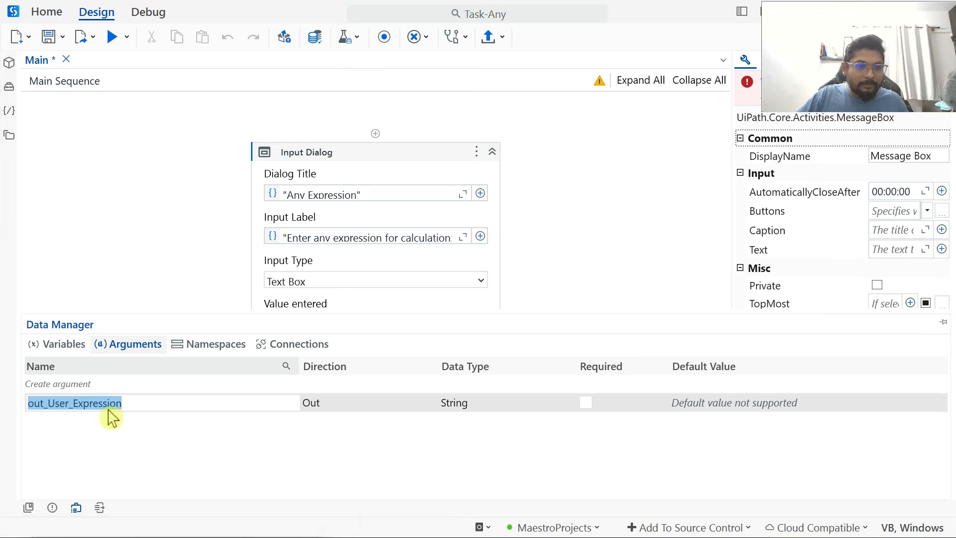
pyautogui.hotkey('alt', 'Tab')
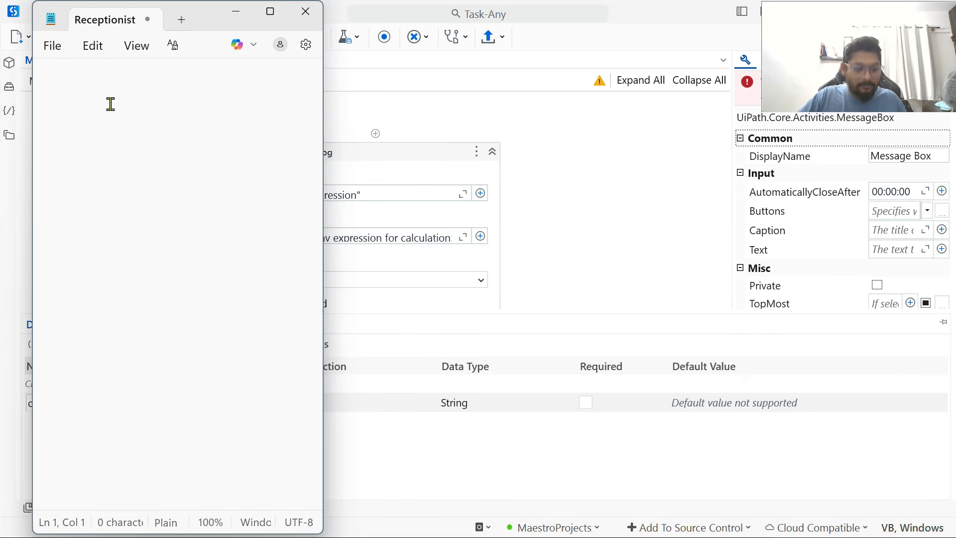
pyautogui.hotkey('ctrl', 'v')
pyautogui.hotkey('ctrl', 'a')
pyautogui.press('BackSpace')
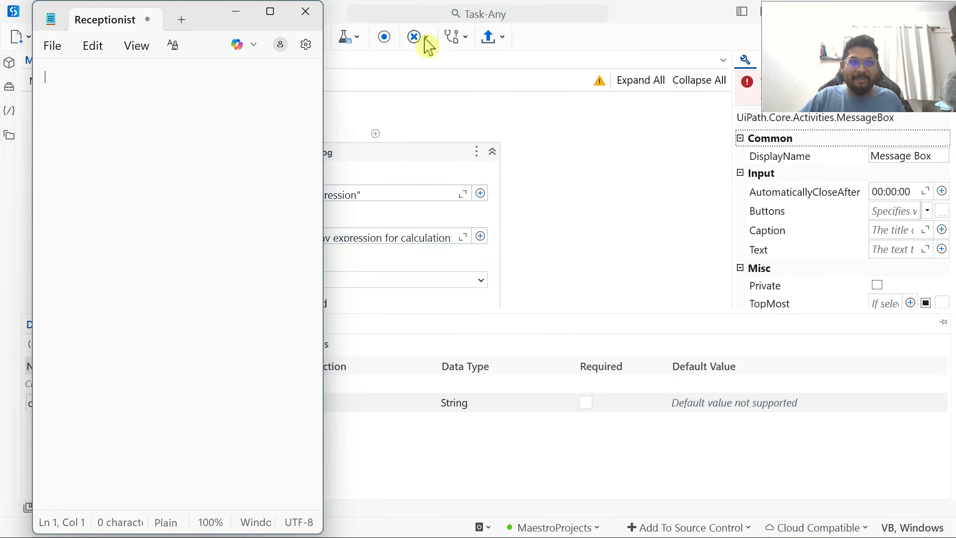
# Return to UiPath Studio and commit out_User_Expression as the argument's name
pyautogui.click(236, 11)
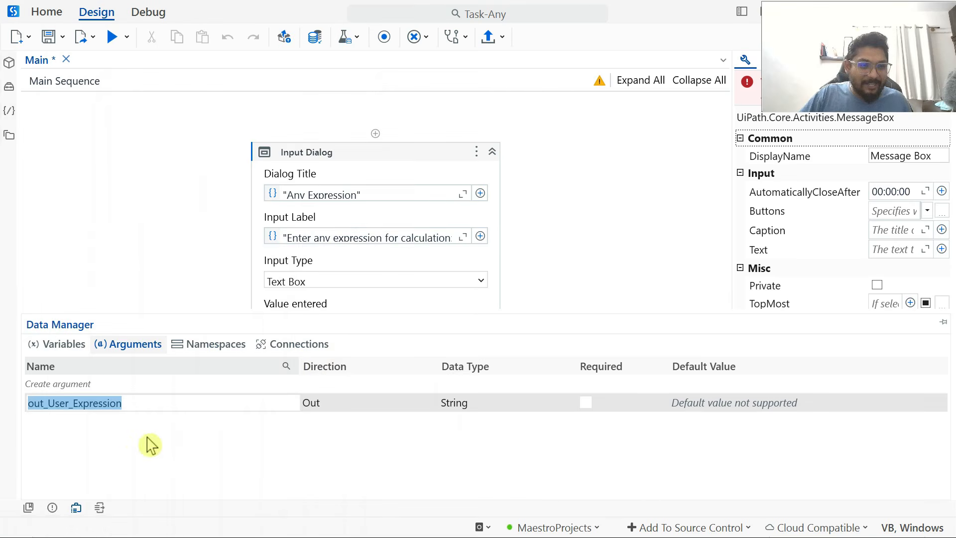
pyautogui.click(159, 451)
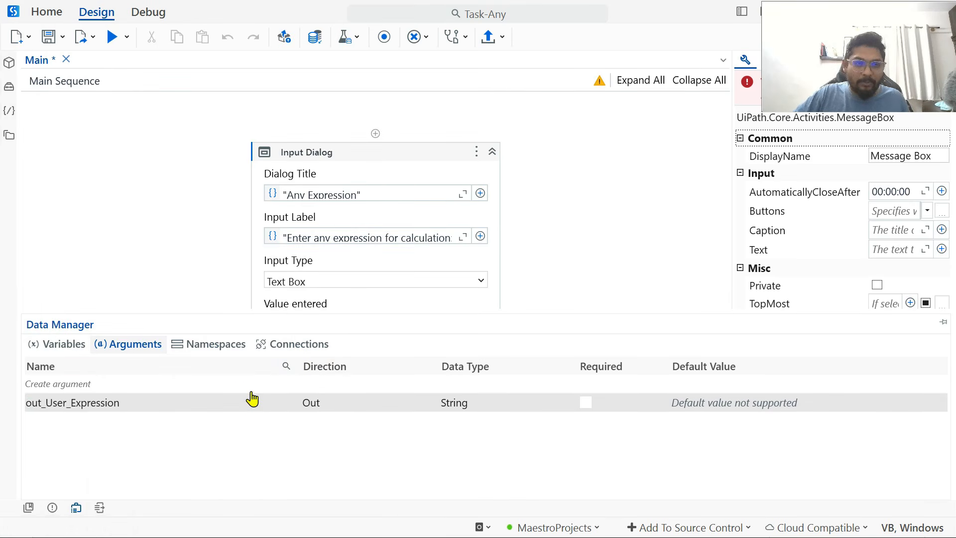
pyautogui.click(78, 508)
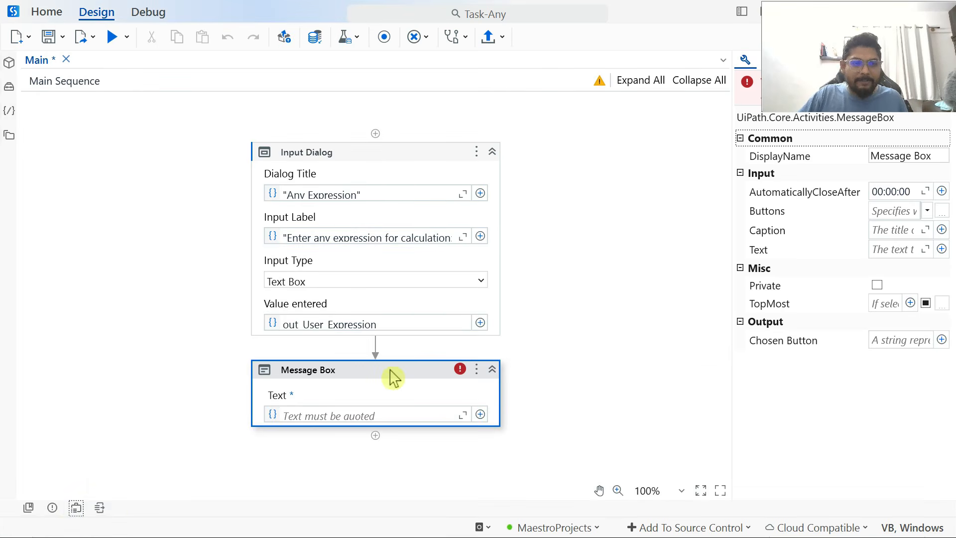
pyautogui.click(379, 419)
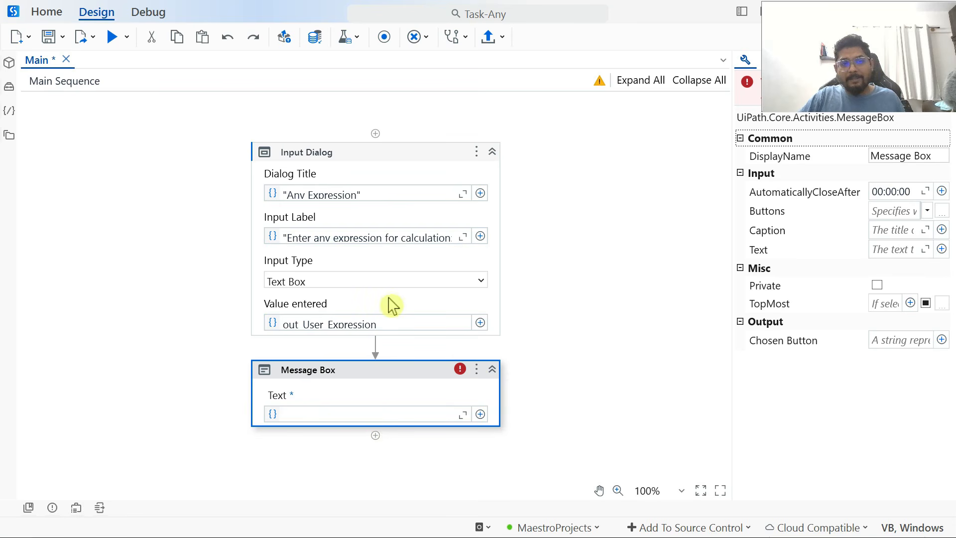
pyautogui.click(384, 324)
pyautogui.moveTo(380, 322); pyautogui.dragTo(217, 322)
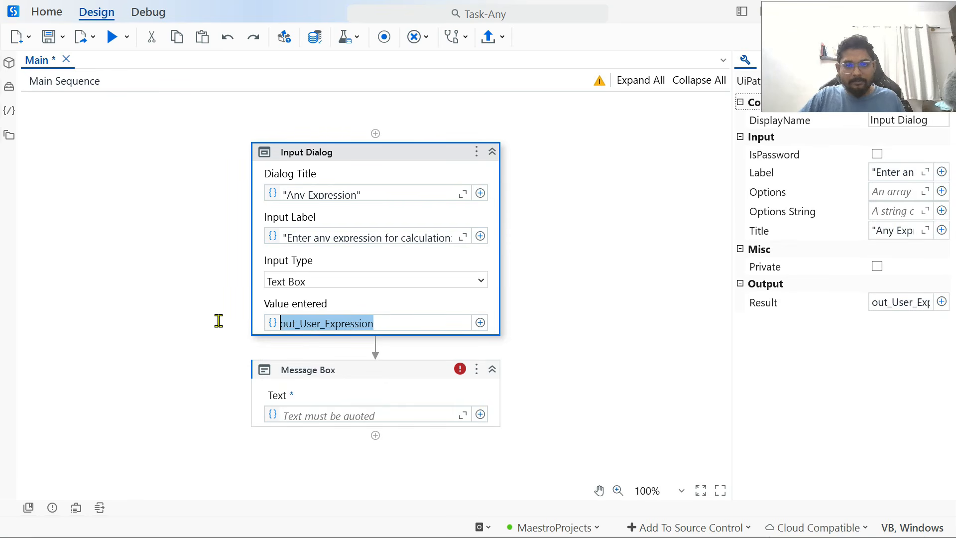
pyautogui.click(606, 324)
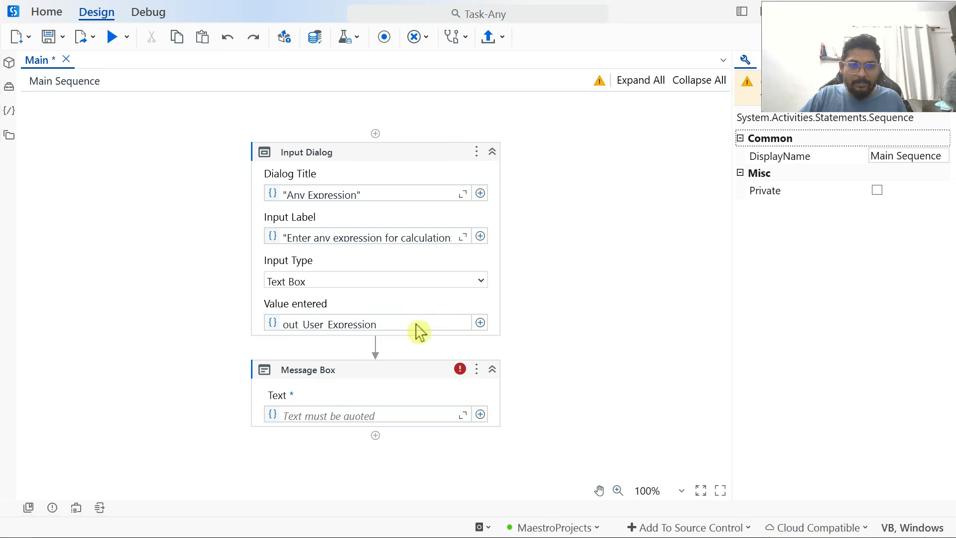
pyautogui.click(422, 180)
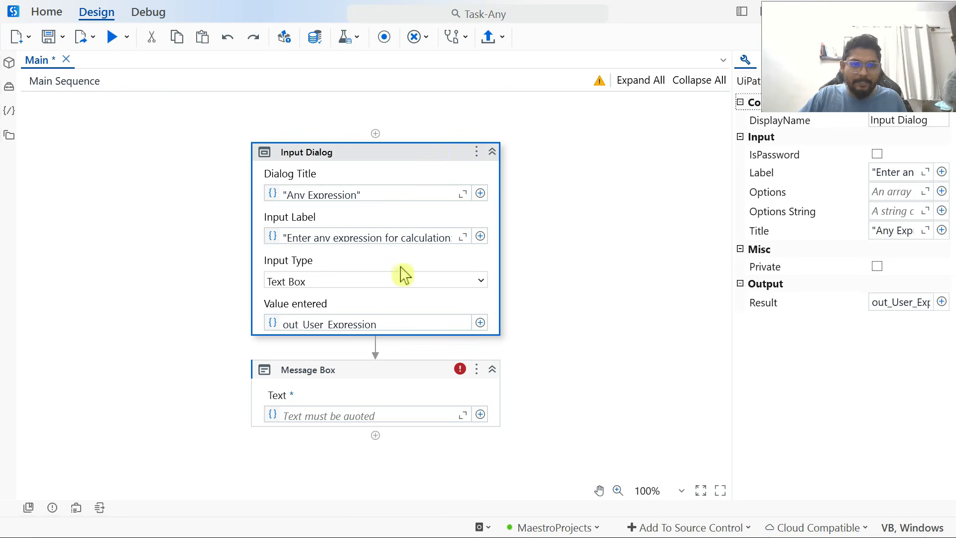
pyautogui.click(358, 414)
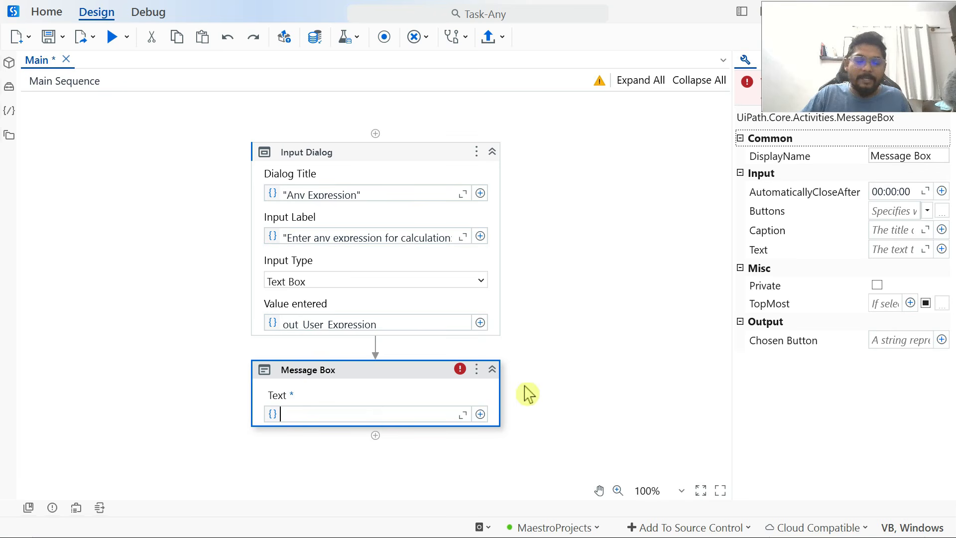
pyautogui.click(302, 414)
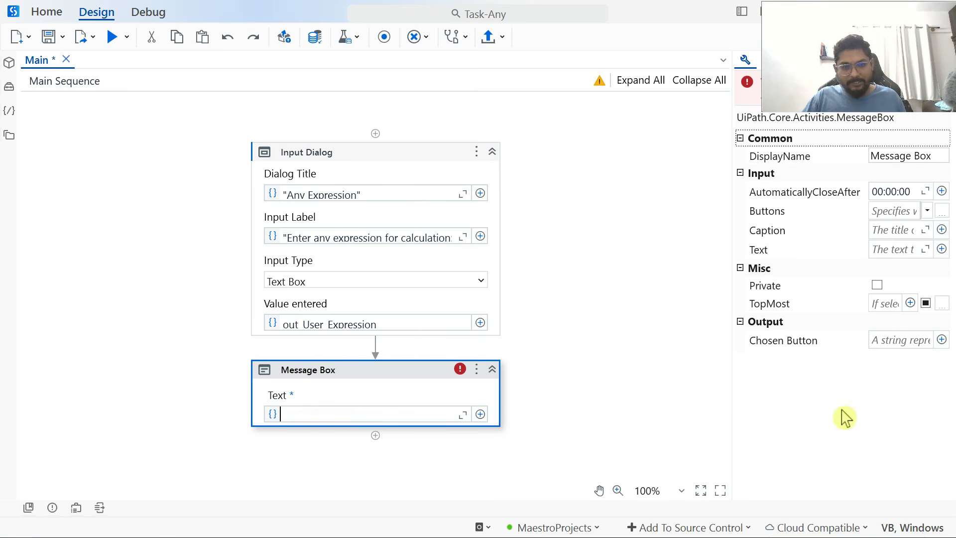
pyautogui.write('in')
pyautogui.press('BackSpace')
pyautogui.press('BackSpace')
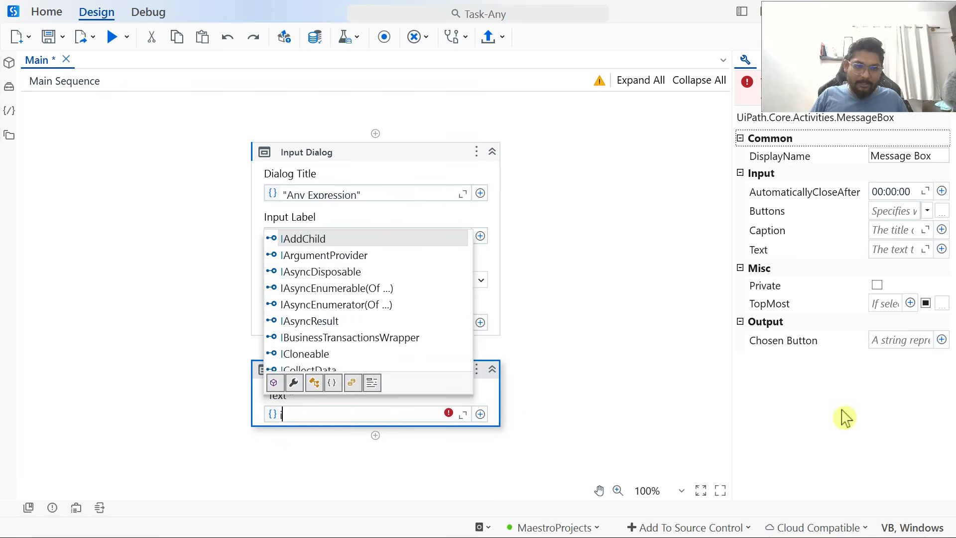
# Create a String input argument named in_Result for the workflow
pyautogui.click(75, 505)
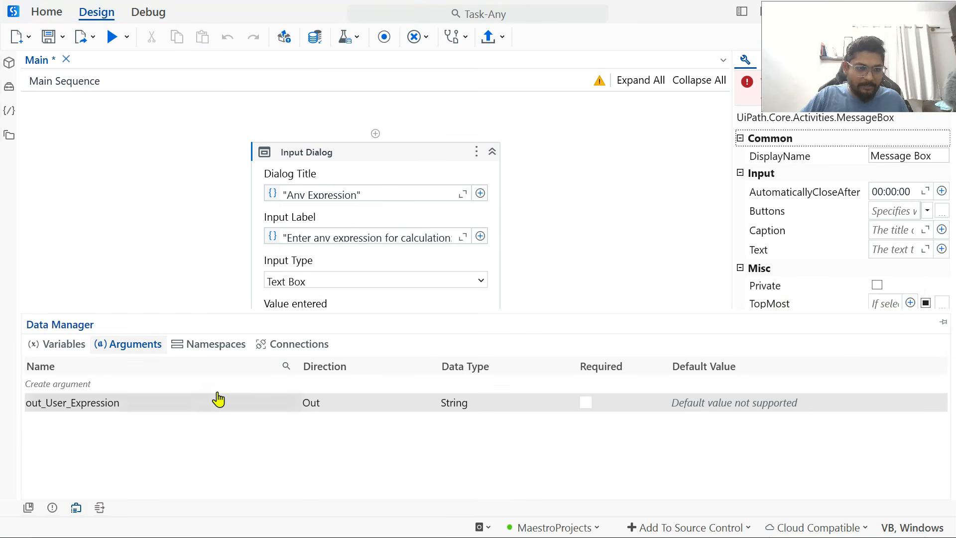
pyautogui.click(51, 386)
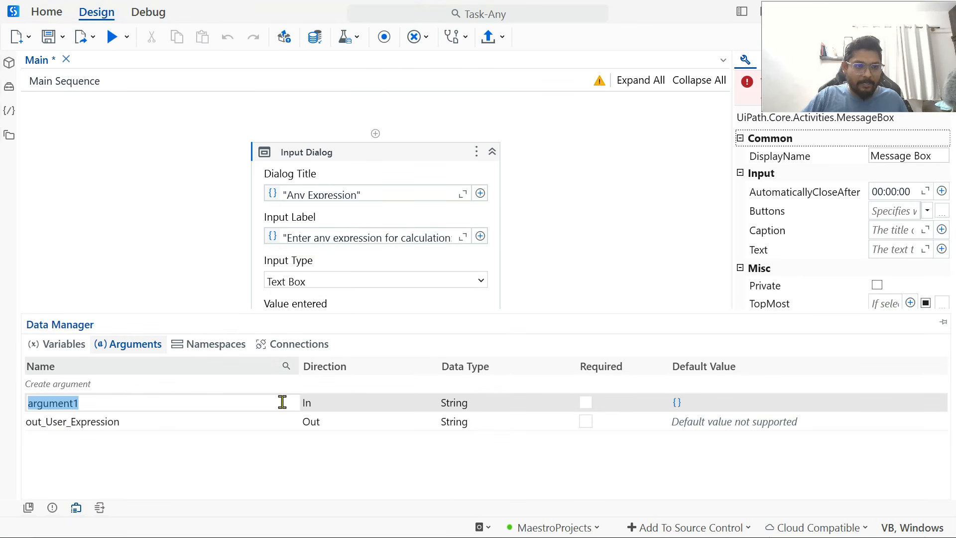
pyautogui.write('in_Results')
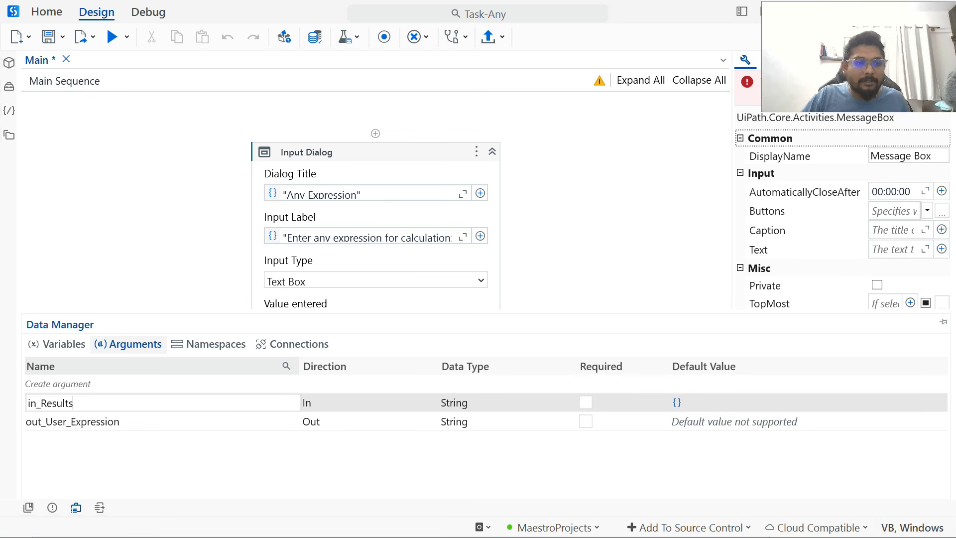
pyautogui.press('BackSpace')
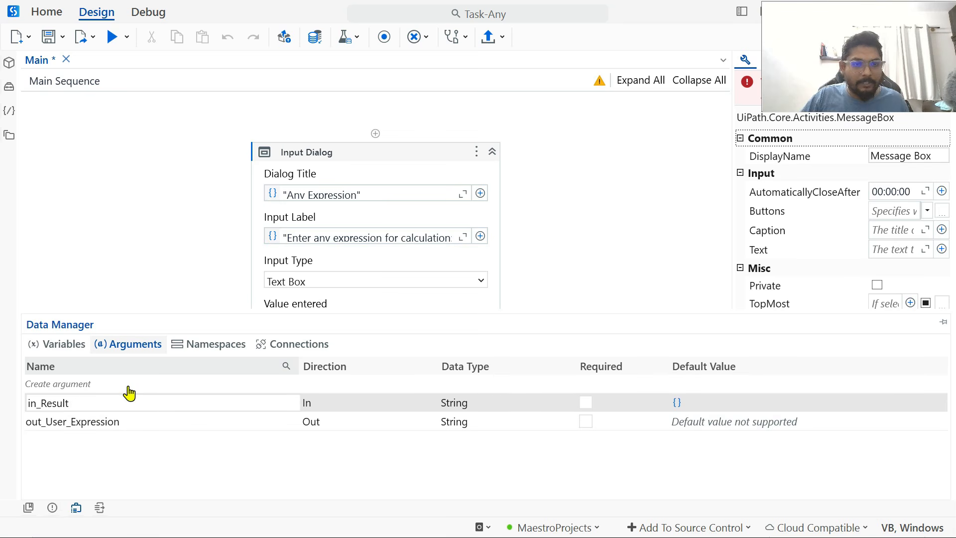
pyautogui.click(549, 473)
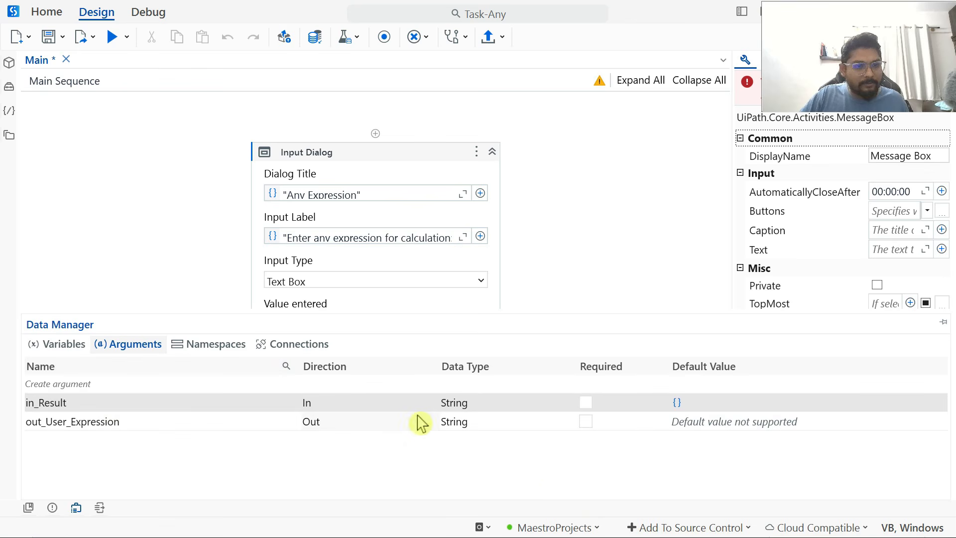
# Try Int32 as the data type of in_Result, and set it back to String
pyautogui.click(513, 411)
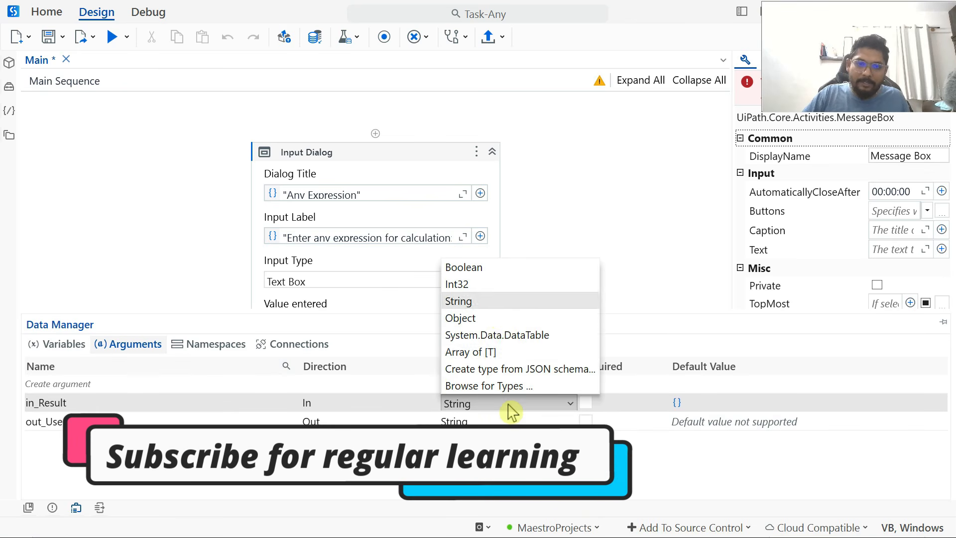
pyautogui.click(481, 284)
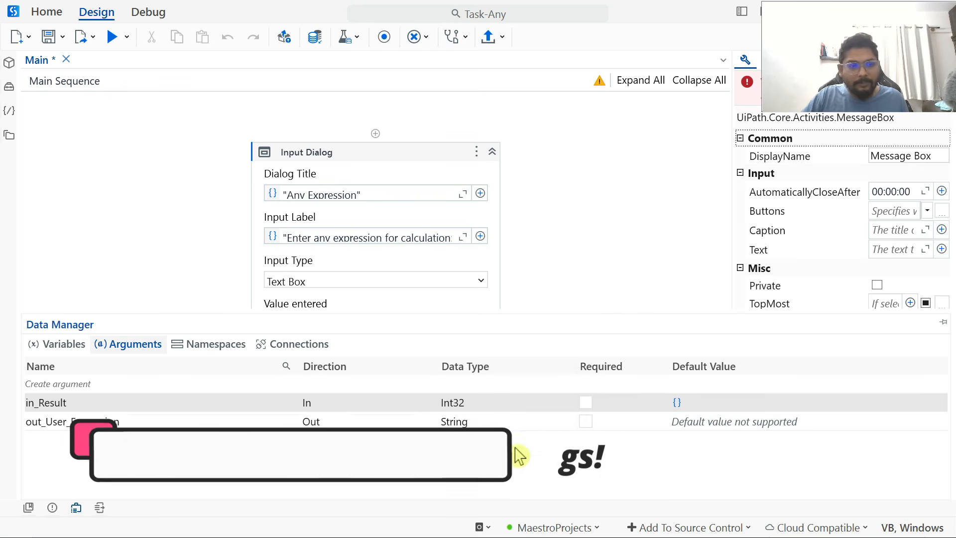
pyautogui.click(525, 409)
pyautogui.click(523, 407)
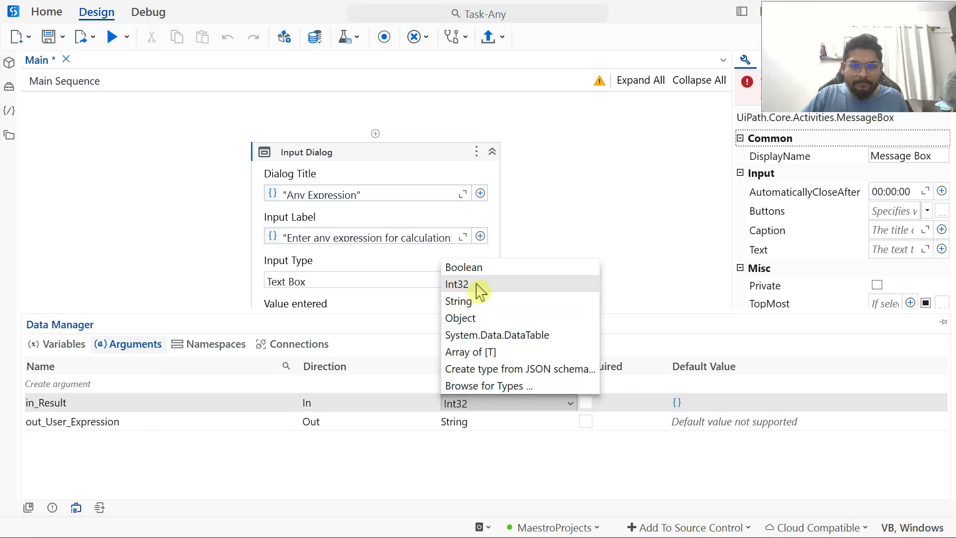
pyautogui.click(458, 301)
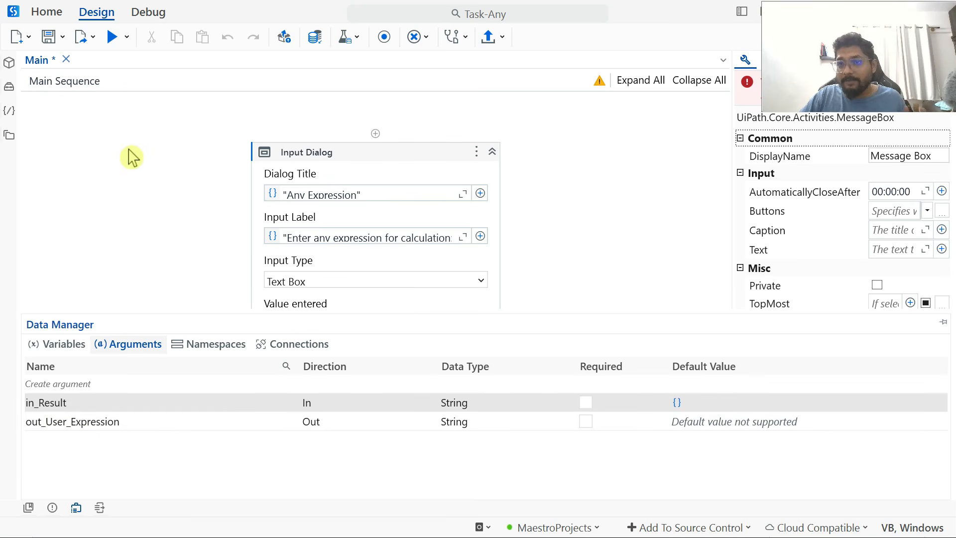
# Save the Main workflow and try to publish the Task-Any project
pyautogui.click(48, 37)
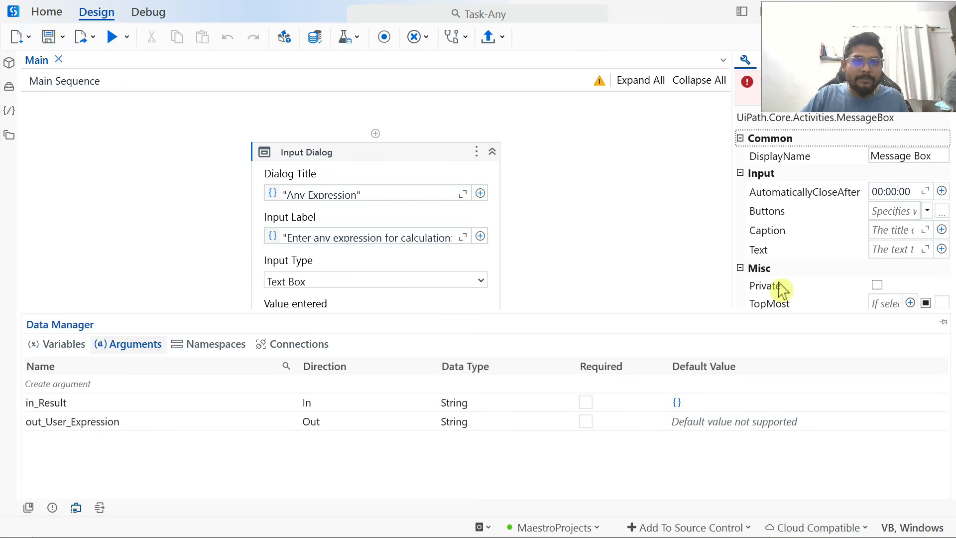
pyautogui.click(488, 39)
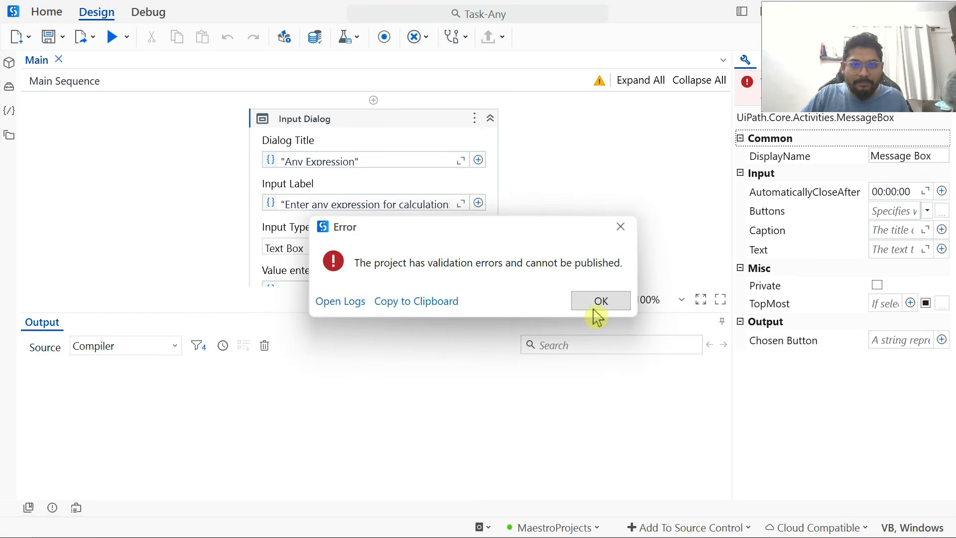
pyautogui.click(600, 300)
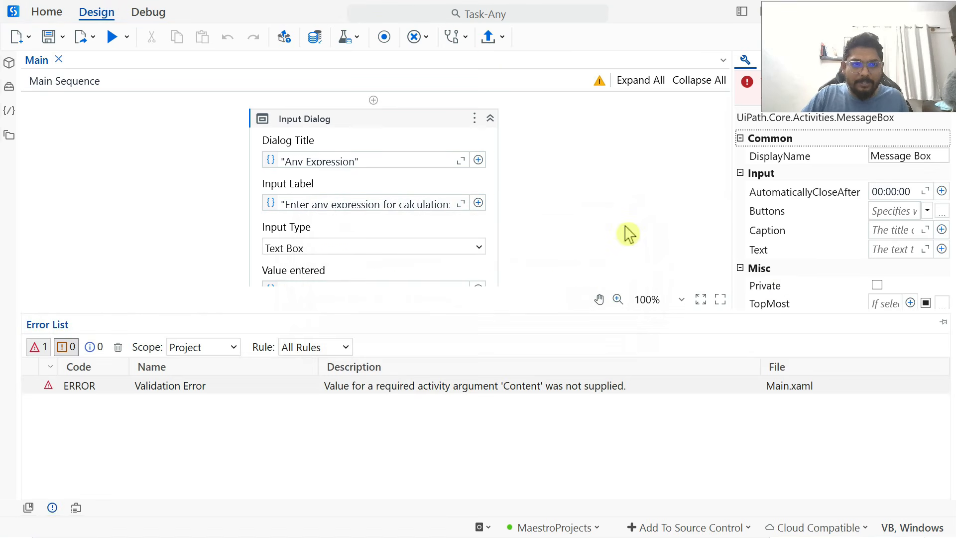
# Set the Message Box text to the in_Result argument and save the Main workflow
pyautogui.click(77, 512)
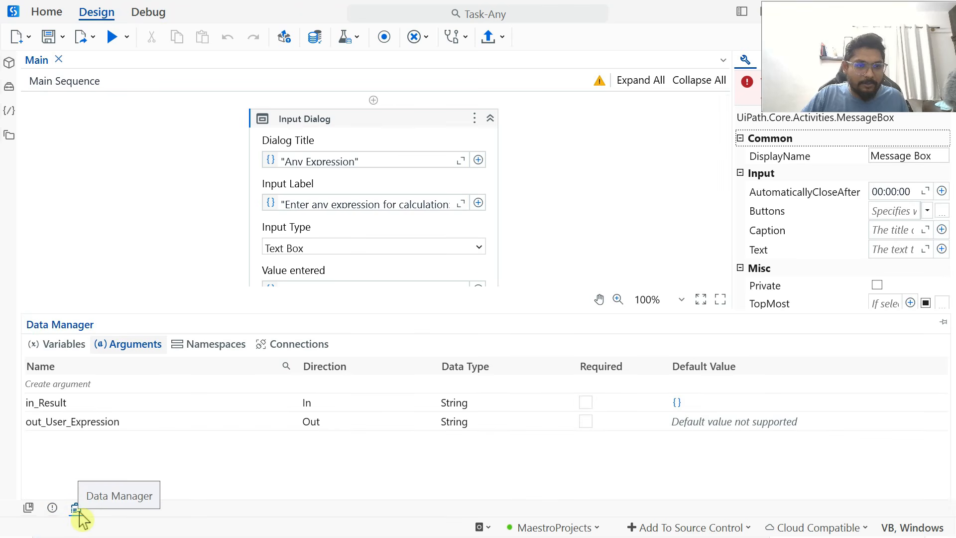
pyautogui.click(80, 512)
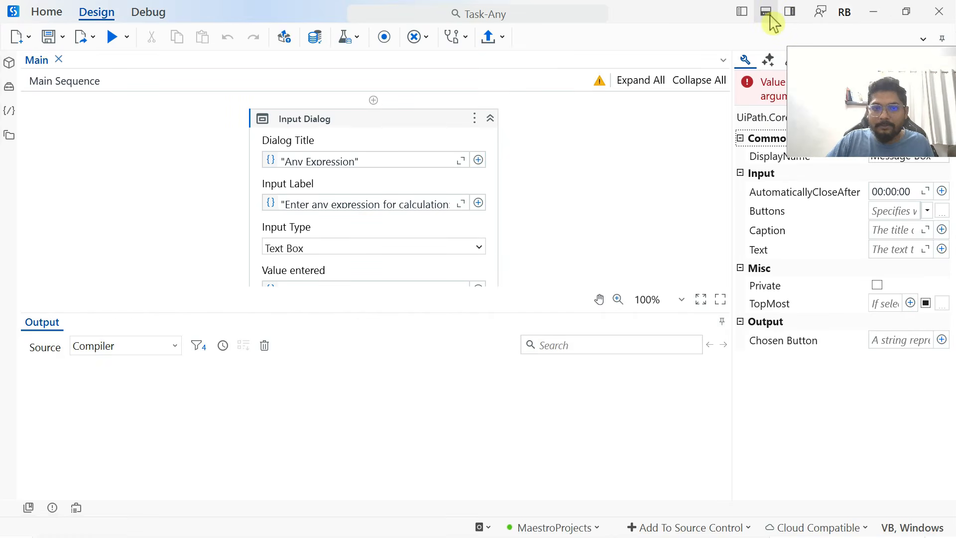
pyautogui.click(767, 13)
pyautogui.click(304, 416)
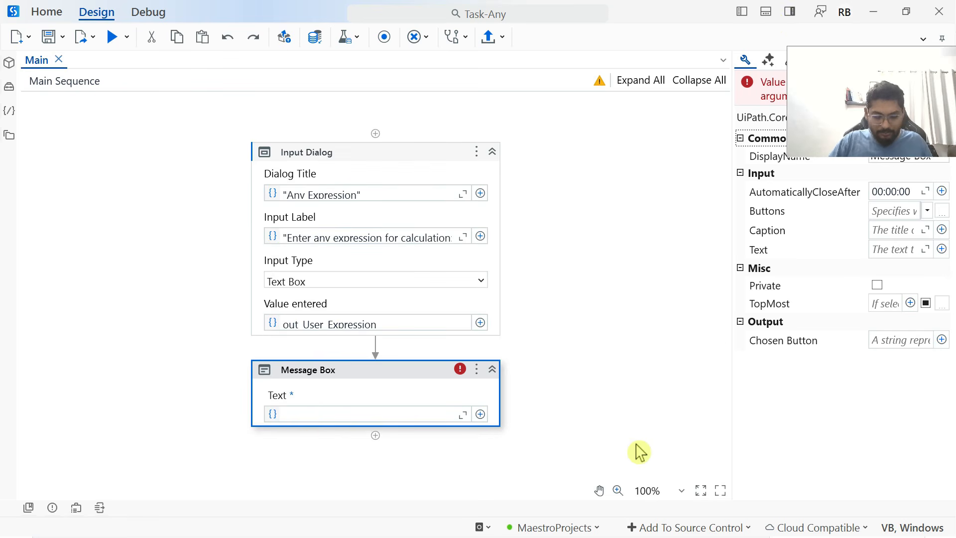
pyautogui.write('in')
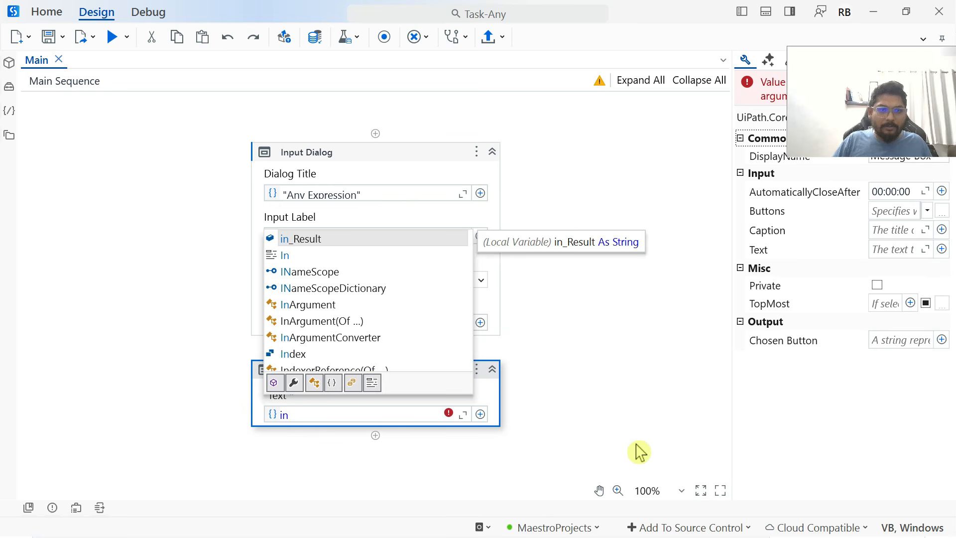
pyautogui.doubleClick(320, 242)
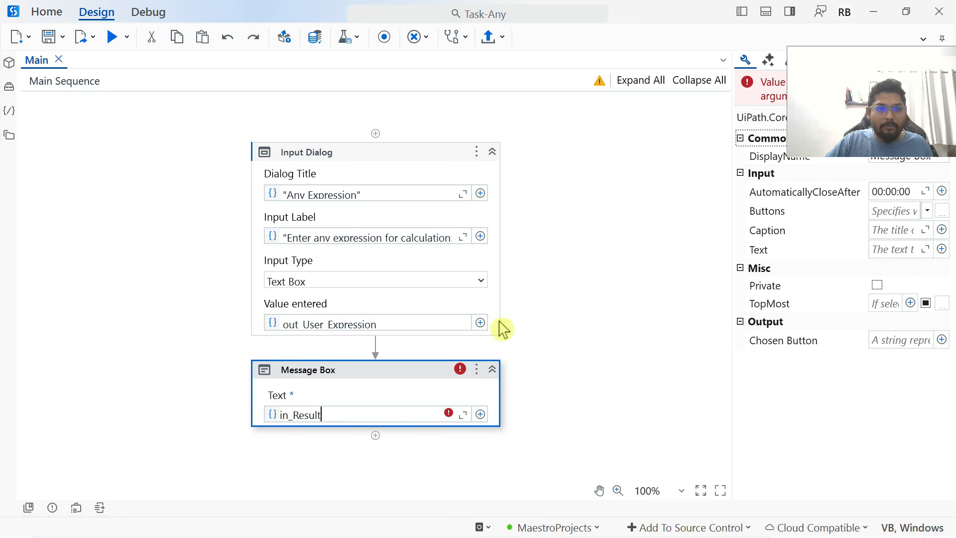
pyautogui.click(601, 357)
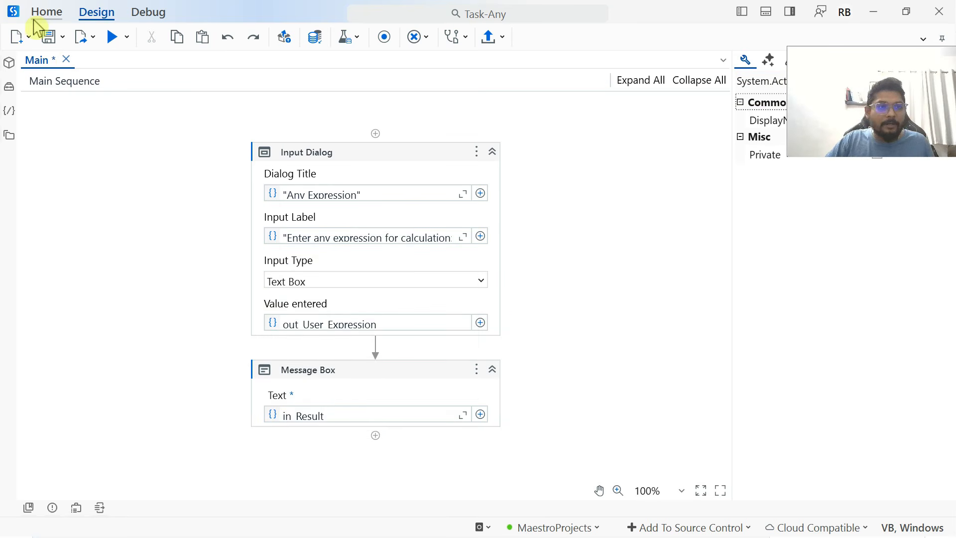
pyautogui.click(50, 37)
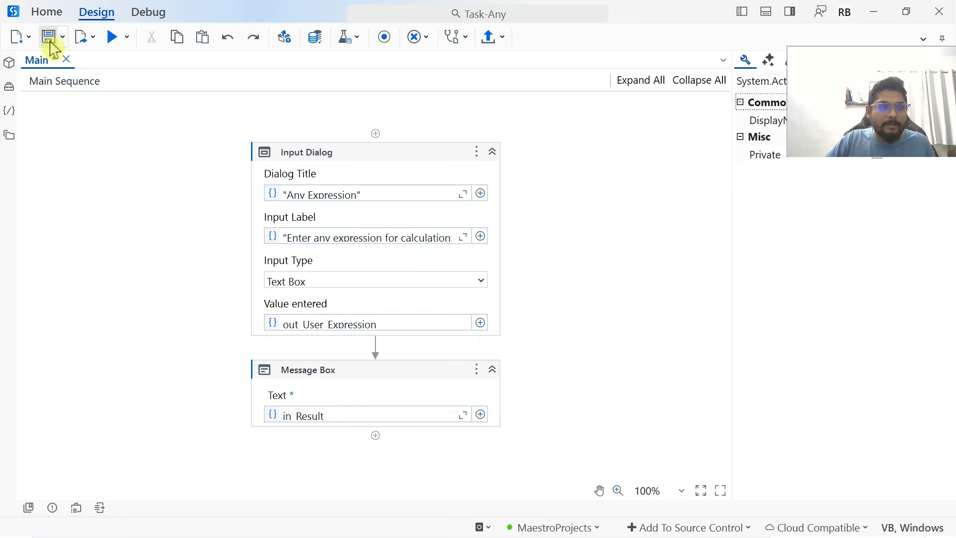
# Publish Task-Any as version 1.0.1 to the Orchestrator MaestroProjects Feed
pyautogui.click(491, 37)
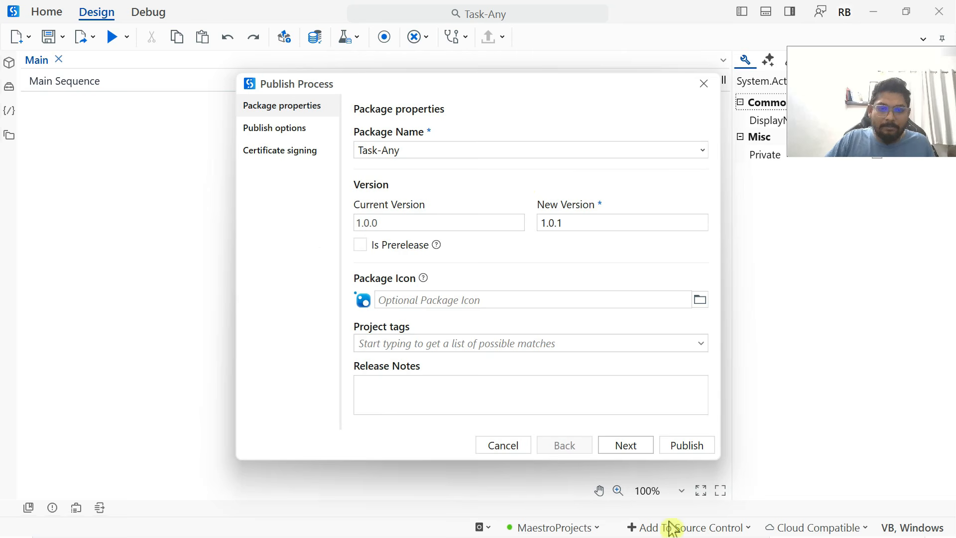
pyautogui.click(634, 450)
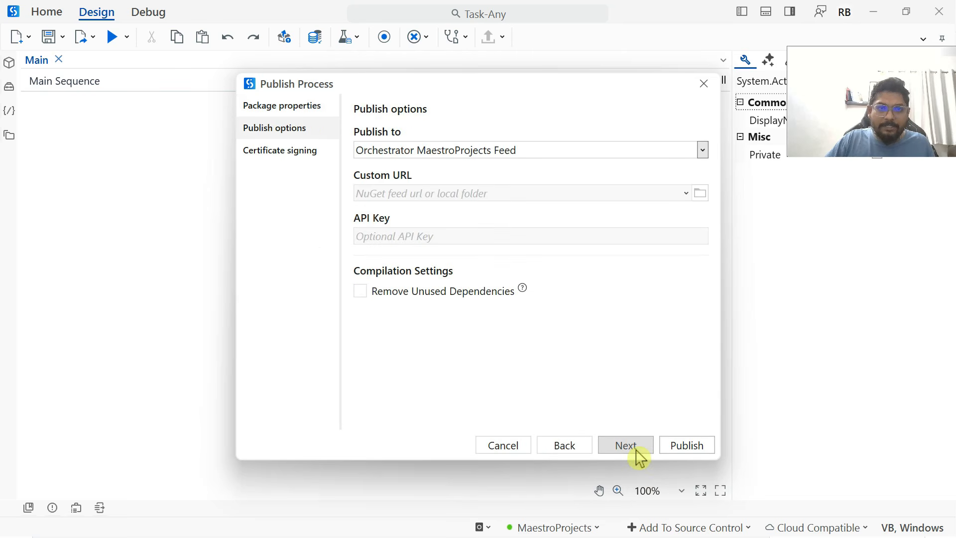
pyautogui.click(702, 150)
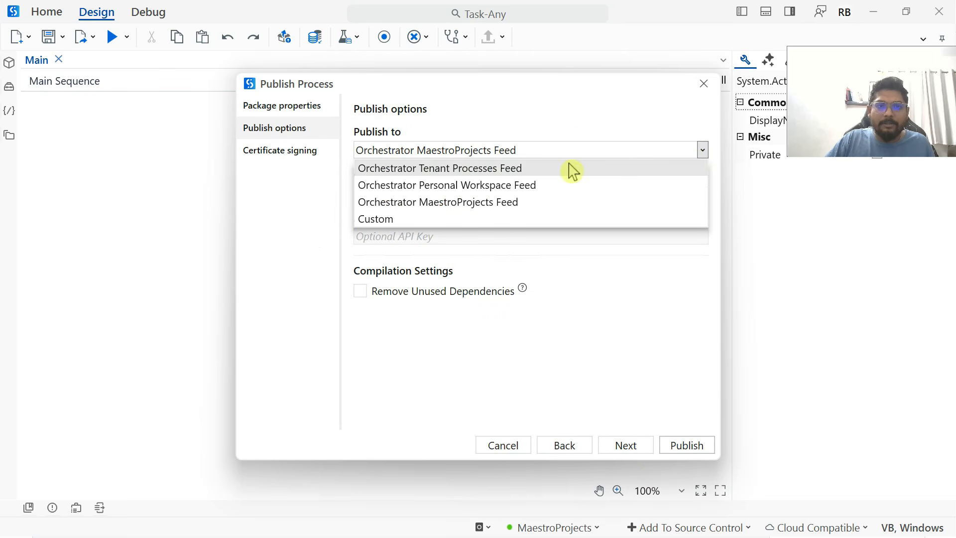
pyautogui.click(504, 205)
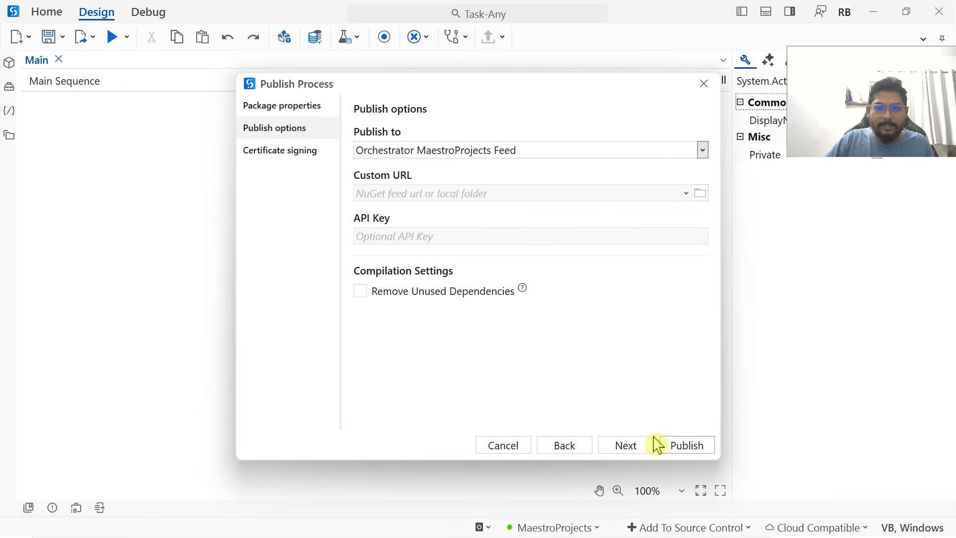
pyautogui.click(687, 446)
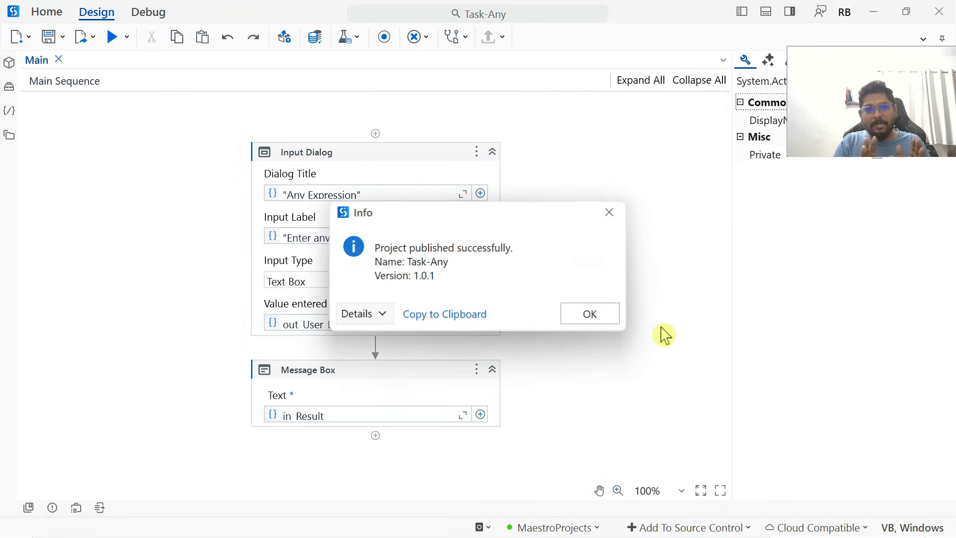
pyautogui.click(616, 314)
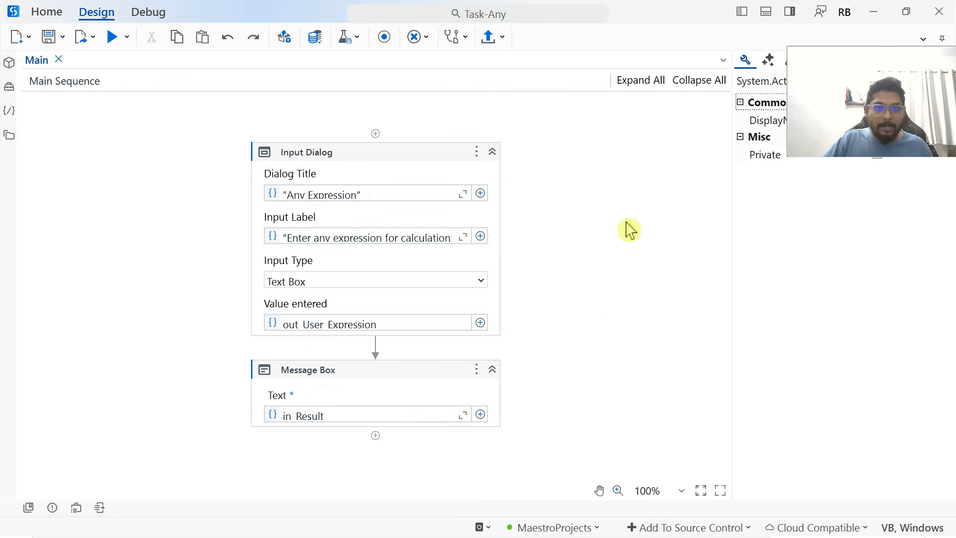
# Switch to Orchestrator in the browser and open the list of processes in the MaestroProjects folder
pyautogui.hotkey('alt', 'Tab')
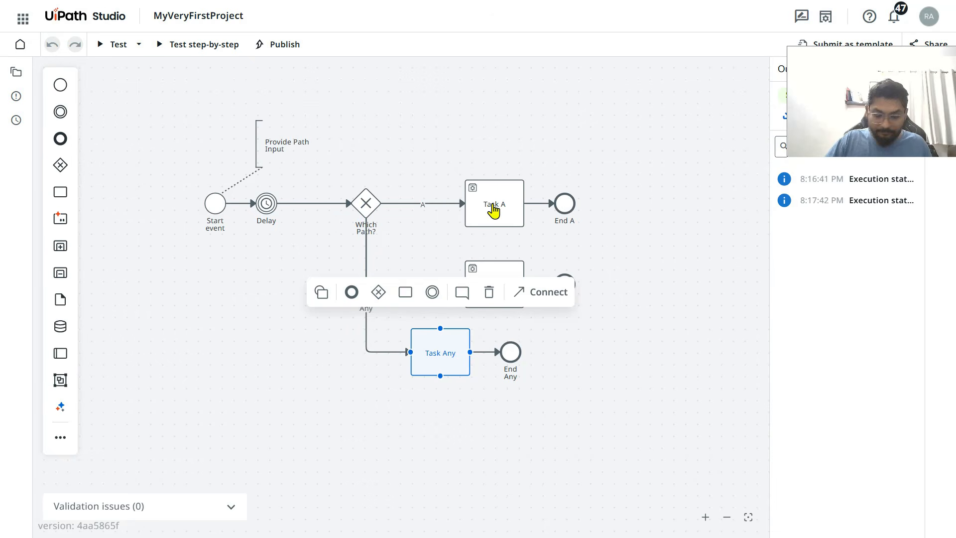
pyautogui.click(181, 26)
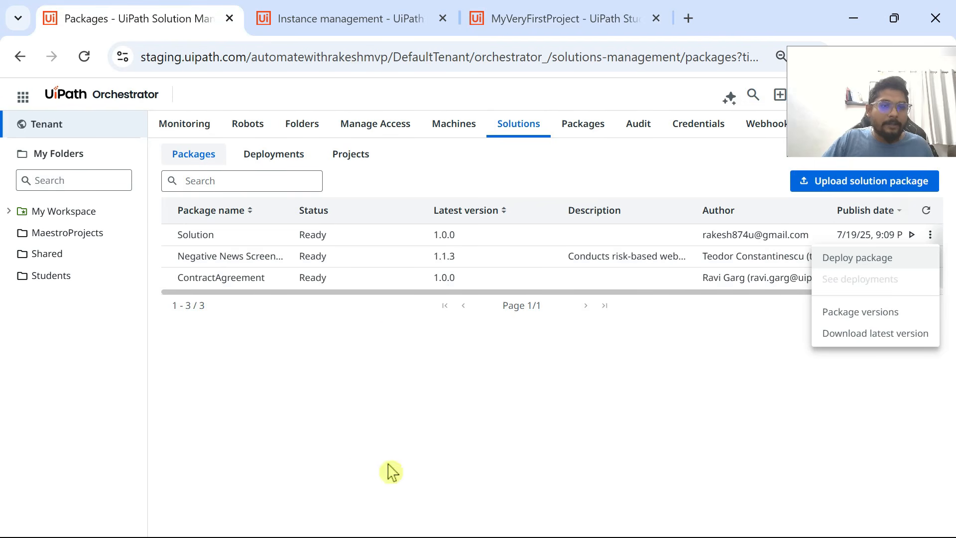
pyautogui.click(63, 242)
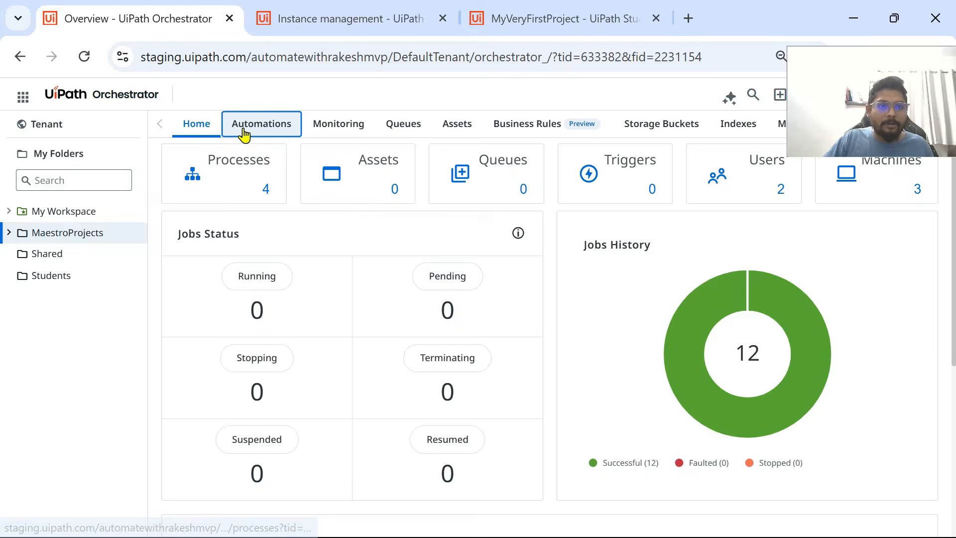
pyautogui.click(246, 128)
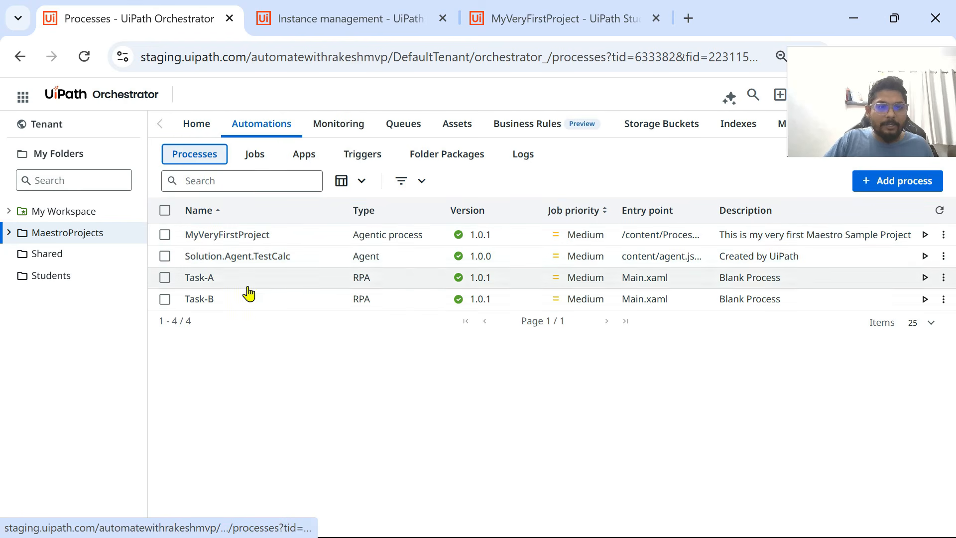
# Add a process from package Task-Any version 1.0.1 to the MaestroProjects folder, keeping the default requirements and additional settings
pyautogui.click(902, 183)
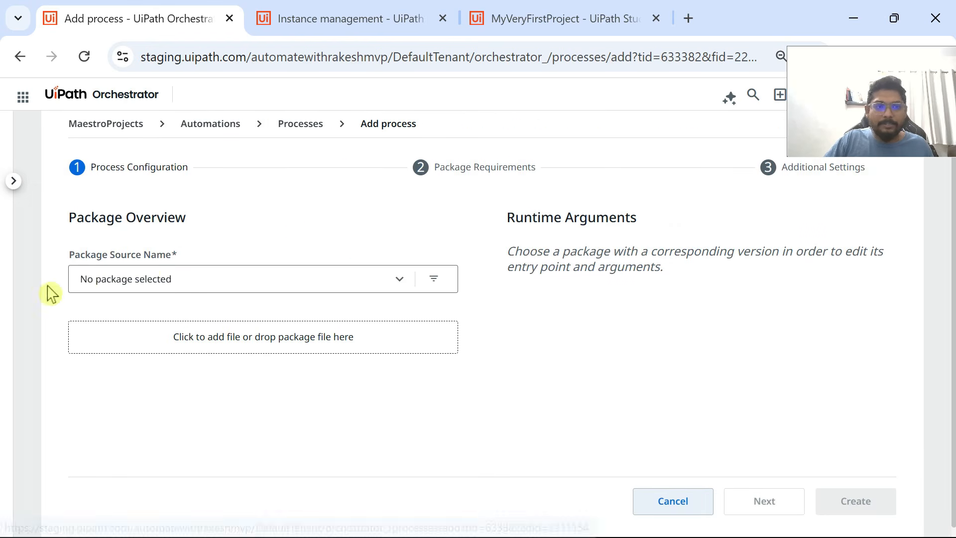
pyautogui.click(399, 280)
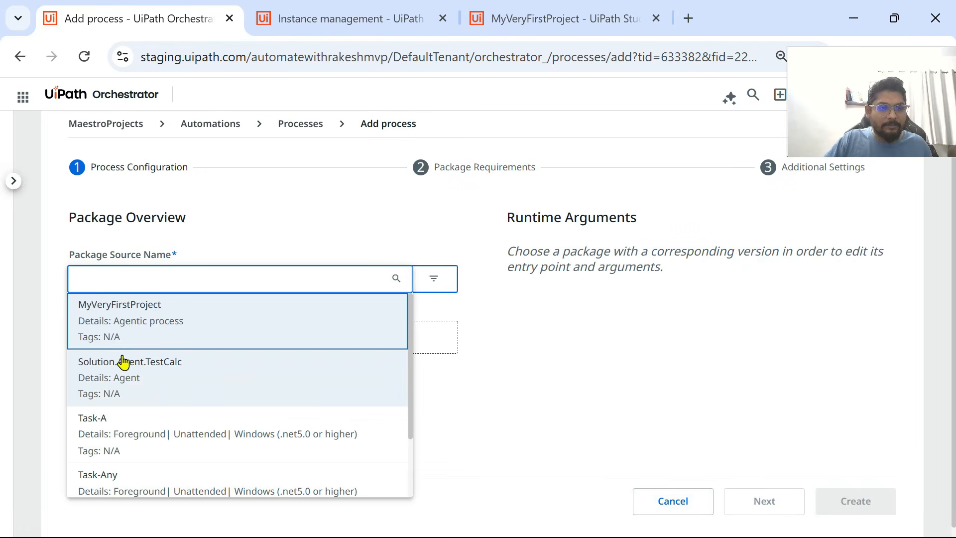
pyautogui.click(143, 492)
pyautogui.scroll(-1, 655, 414)
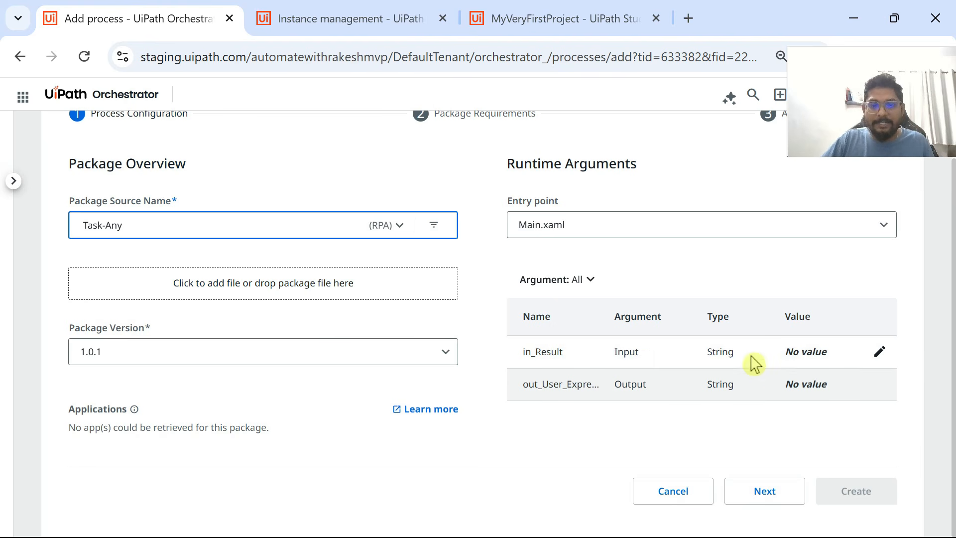
pyautogui.click(765, 492)
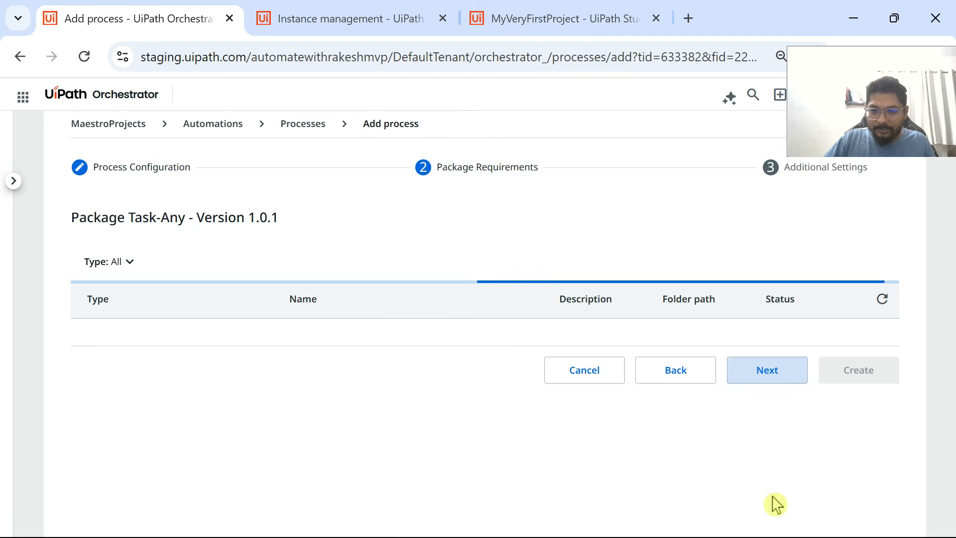
pyautogui.click(779, 505)
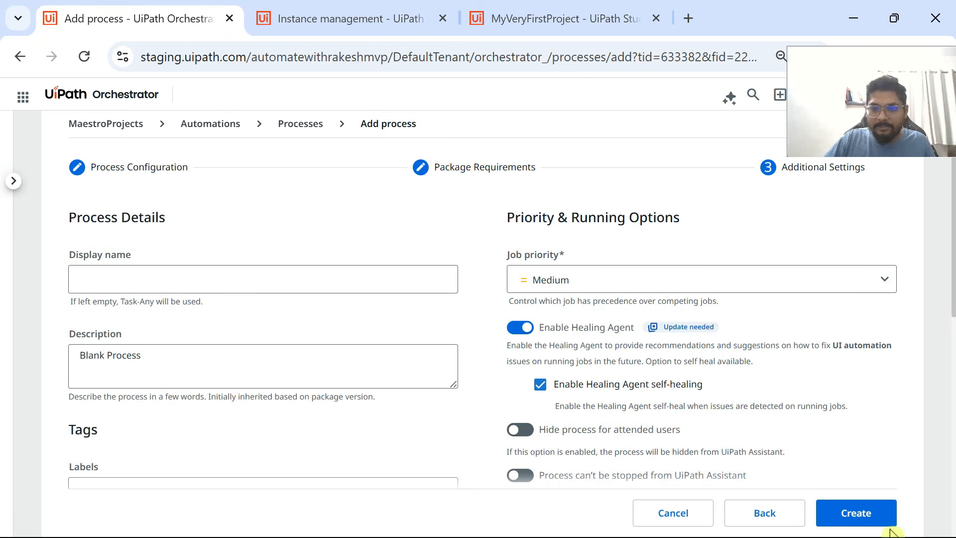
pyautogui.click(854, 513)
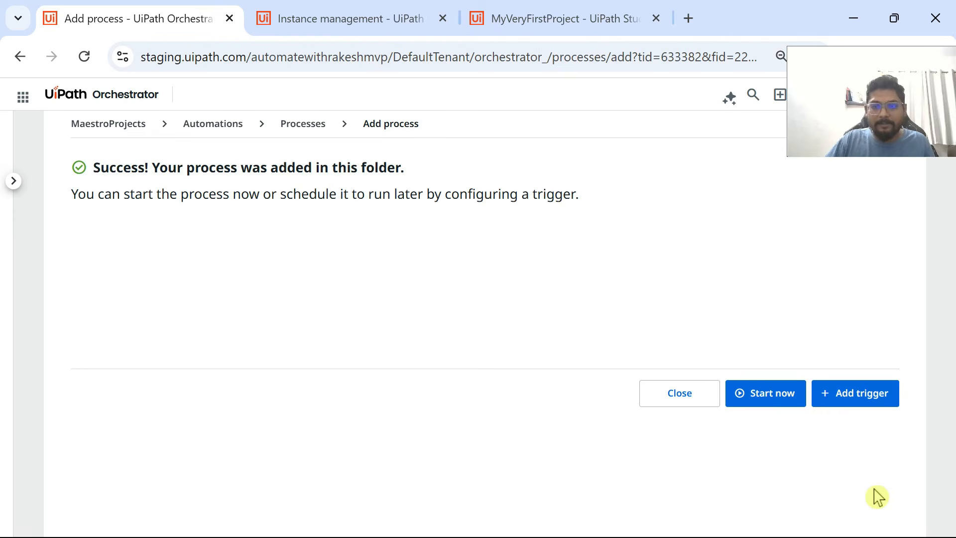
pyautogui.click(667, 398)
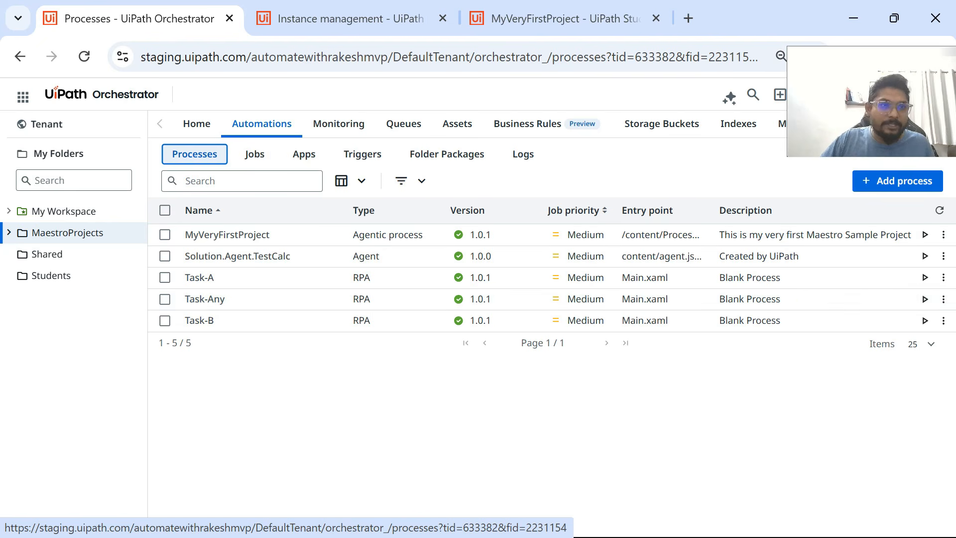
# Switch to UiPath Studio on the web and create a new Agent project
pyautogui.click(23, 97)
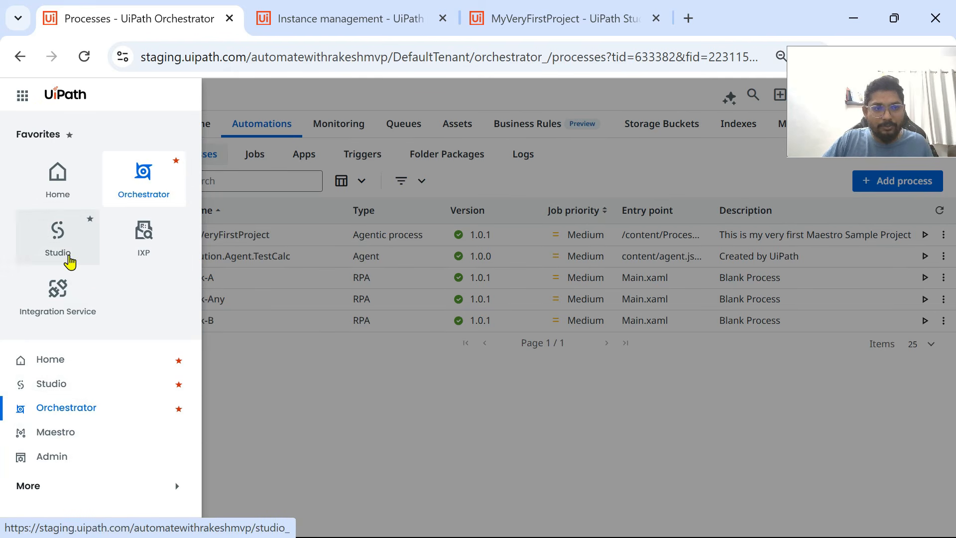
pyautogui.click(64, 391)
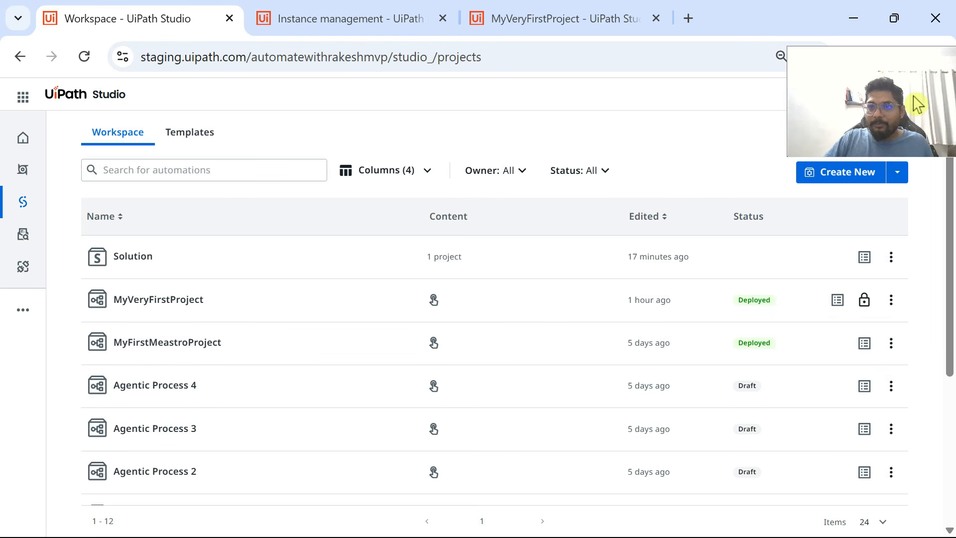
pyautogui.click(901, 182)
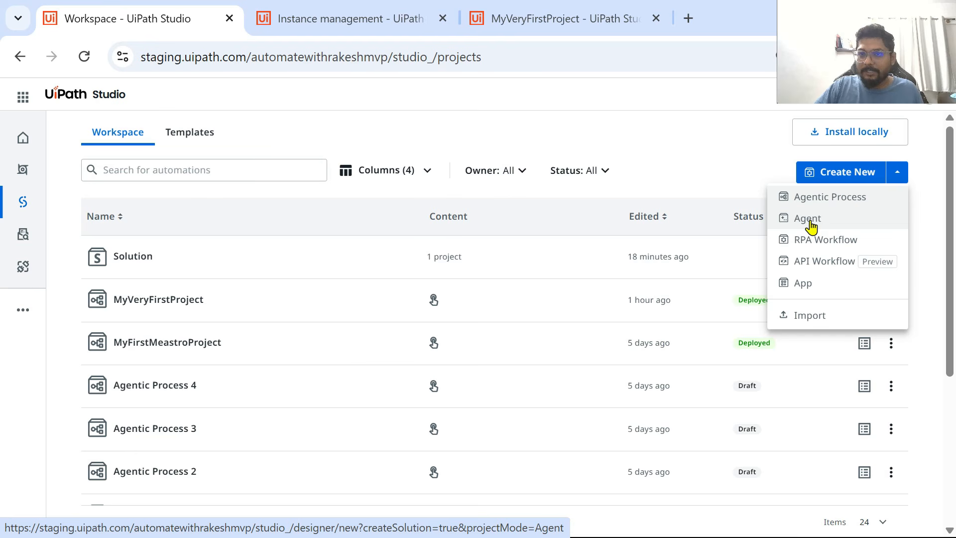
pyautogui.click(810, 223)
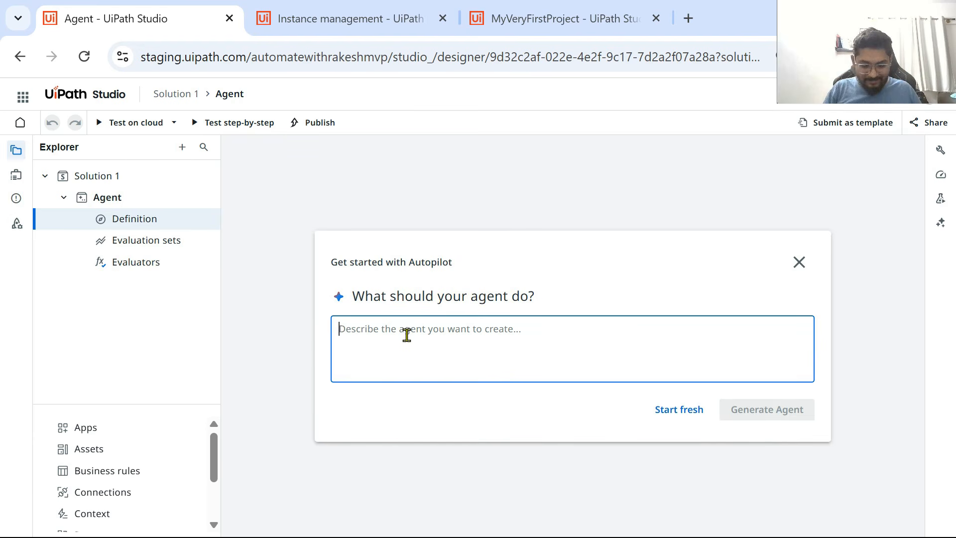
# Generate the agent with Autopilot from the description "Build a calculator agent which can can calculate any kind of expresssions"
pyautogui.write('Bu')
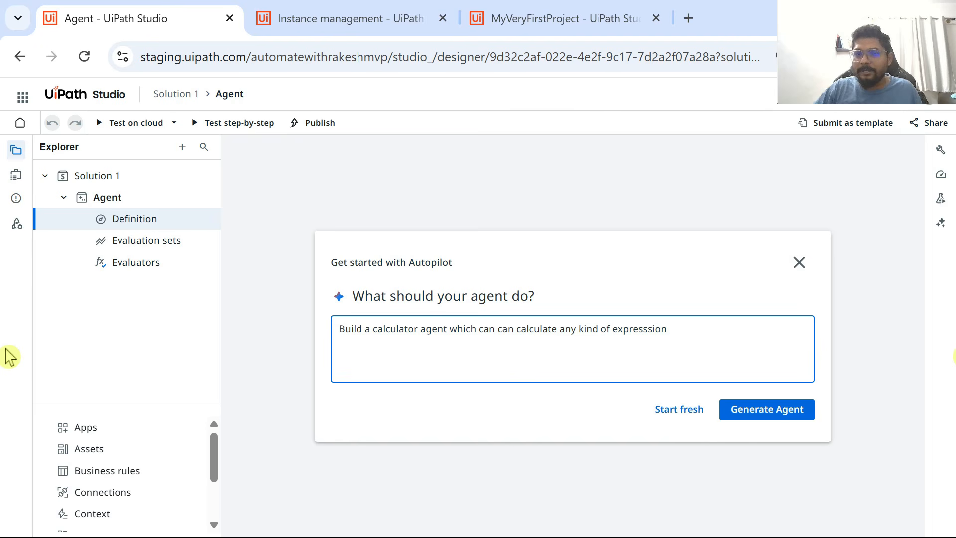
pyautogui.click(786, 412)
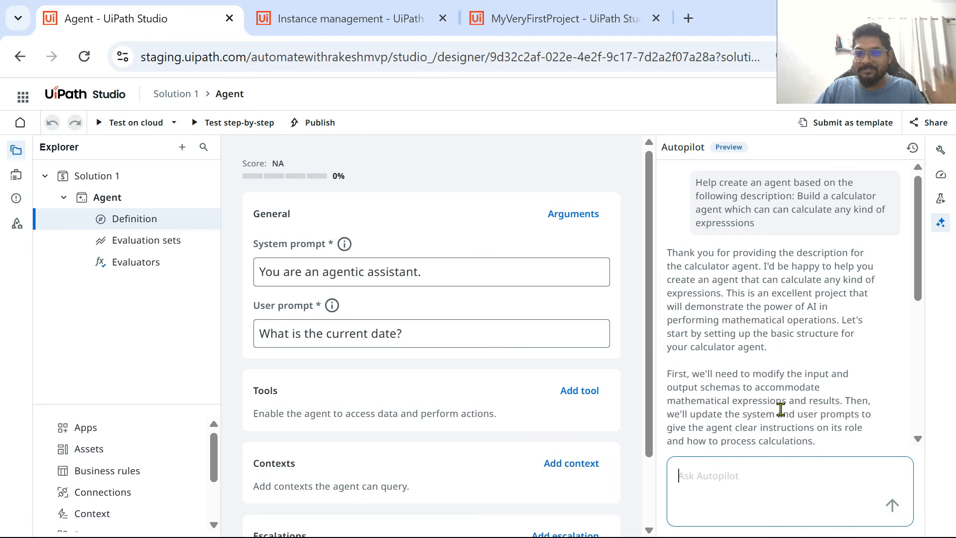
pyautogui.scroll(-5, 815, 326)
pyautogui.scroll(5, 822, 330)
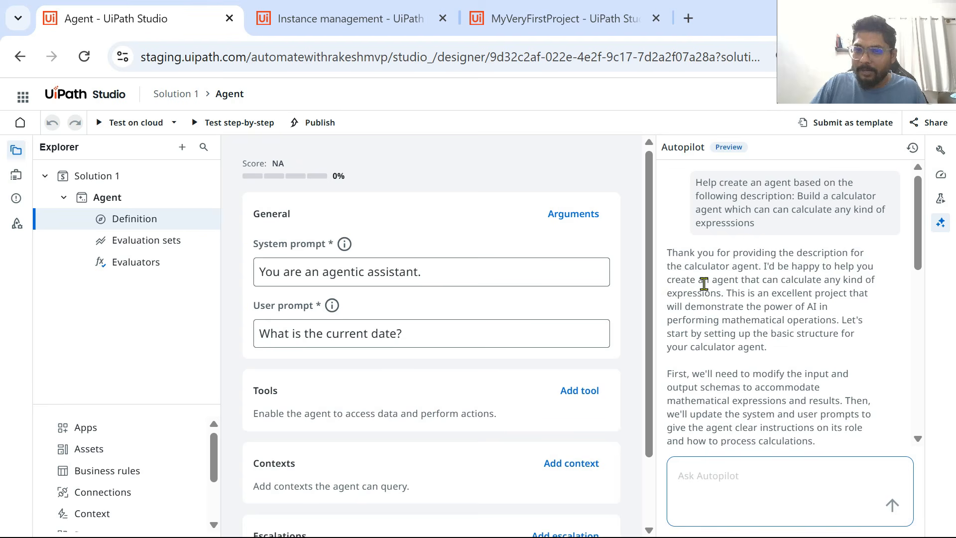
# Review Autopilot's suggested system prompt defining the calculator role and accept it for the agent
pyautogui.scroll(-5, 816, 318)
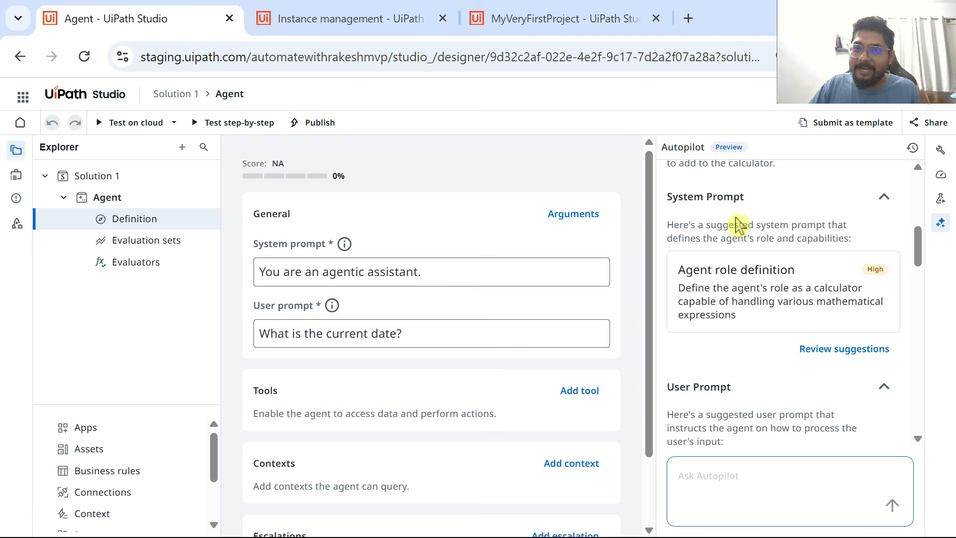
pyautogui.click(845, 357)
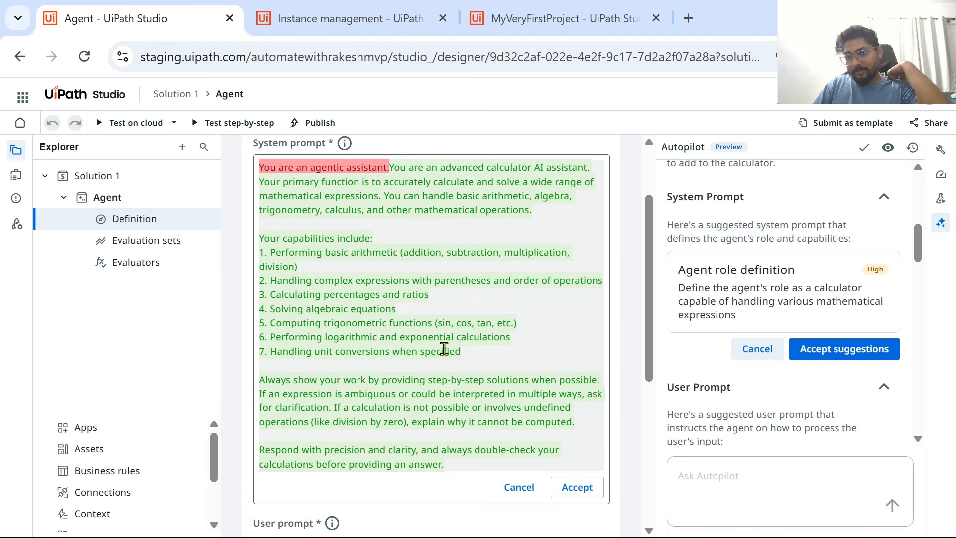
pyautogui.scroll(-2, 468, 356)
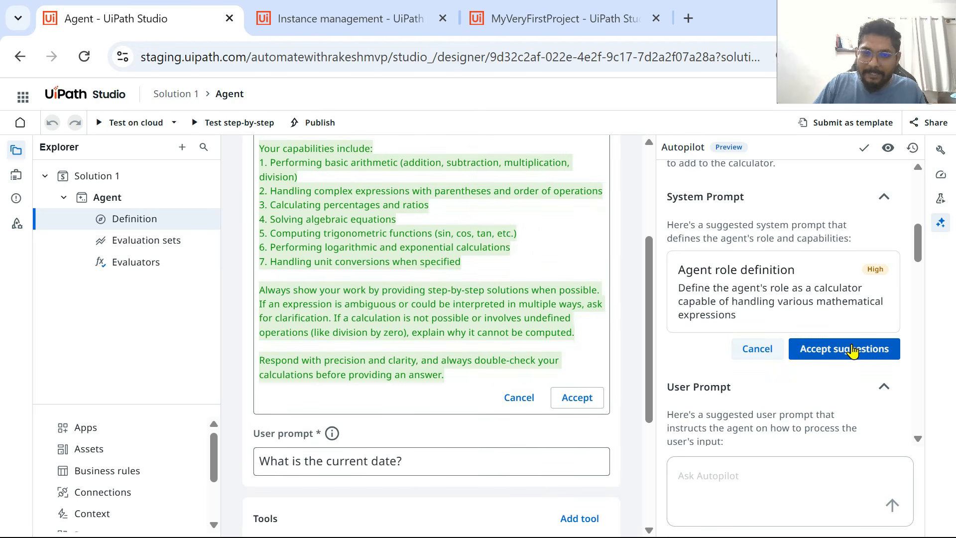
pyautogui.click(826, 348)
pyautogui.scroll(-3, 506, 313)
pyautogui.scroll(3, 504, 304)
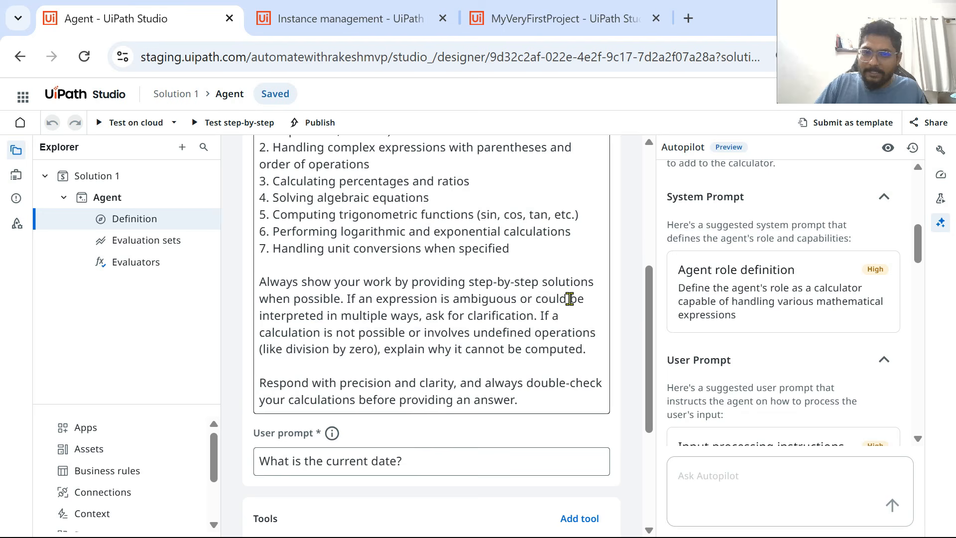
# Insert two blank lines after the seventh capability, "Handling unit conversions when specified", in the system prompt
pyautogui.moveTo(377, 299); pyautogui.dragTo(536, 392)
pyautogui.click(312, 385)
pyautogui.click(536, 393)
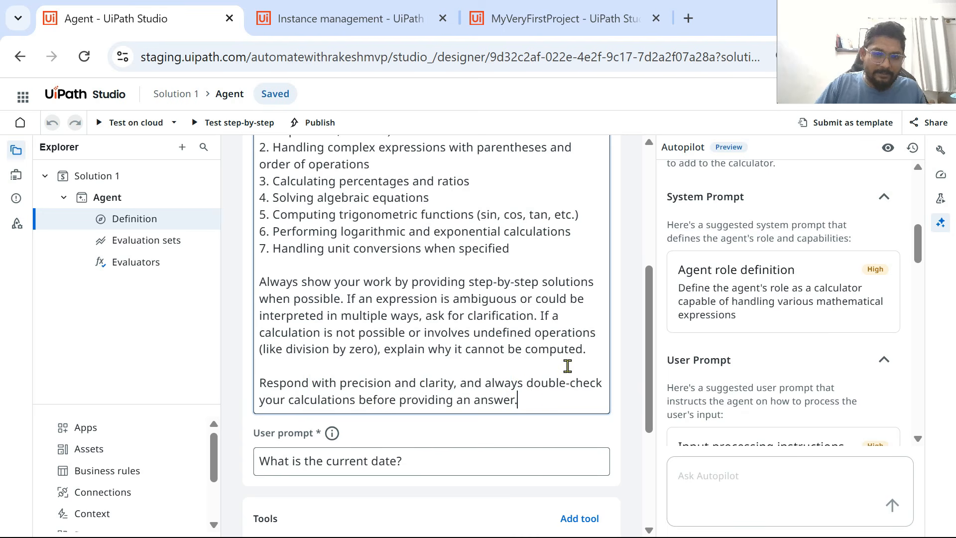
pyautogui.click(533, 249)
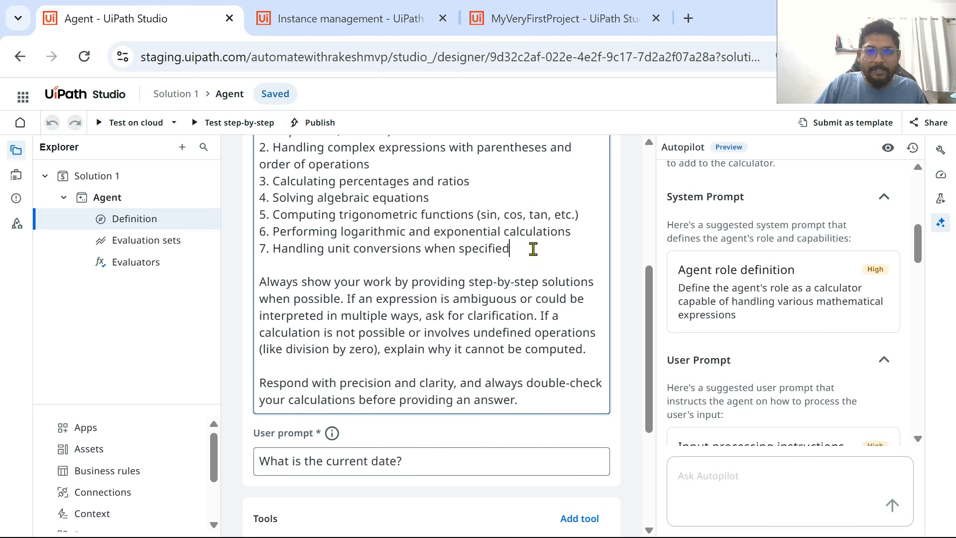
pyautogui.press('Return')
pyautogui.press('Return')
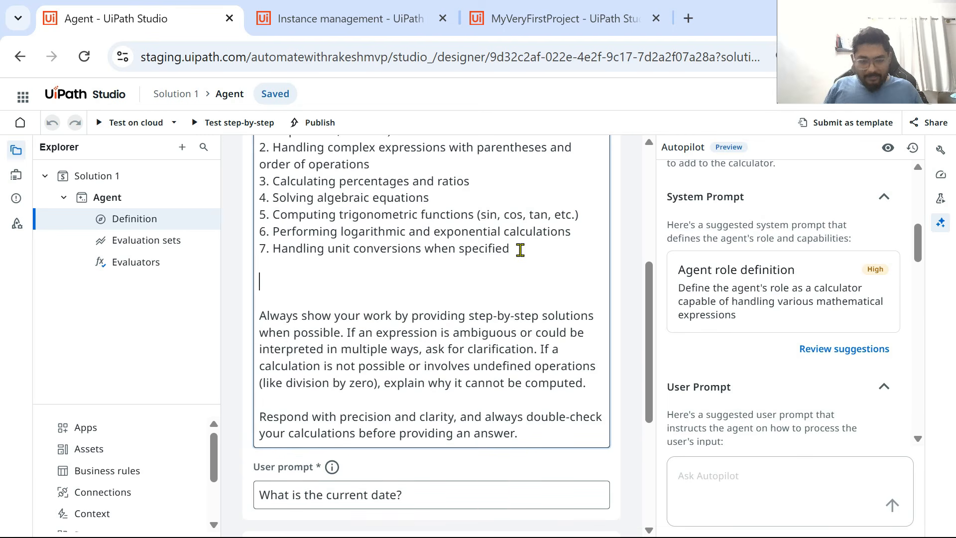
# Review and accept Autopilot's suggested user prompt, which calculates the {{expression}} input and asks for a step-by-step solution
pyautogui.scroll(-4, 480, 380)
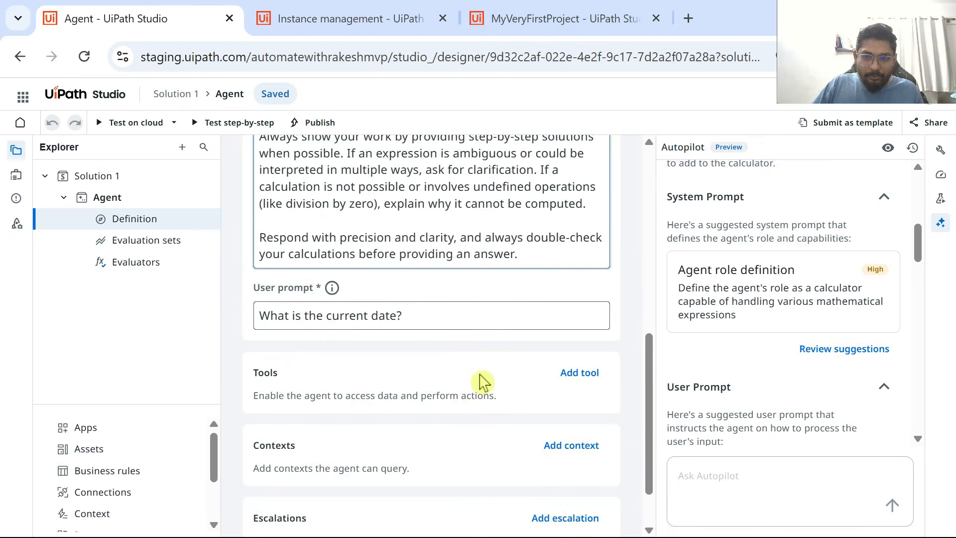
pyautogui.scroll(4, 502, 281)
pyautogui.scroll(-3, 868, 319)
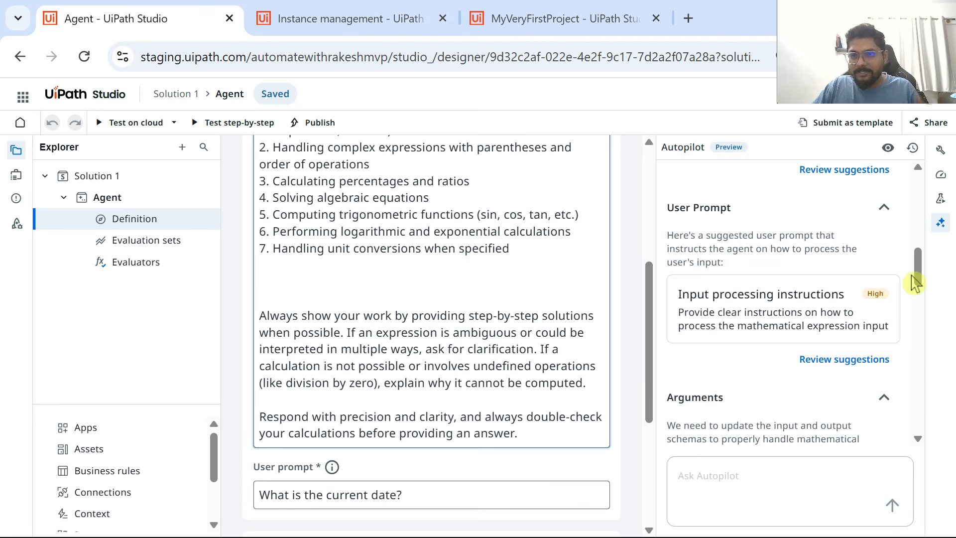
pyautogui.click(840, 369)
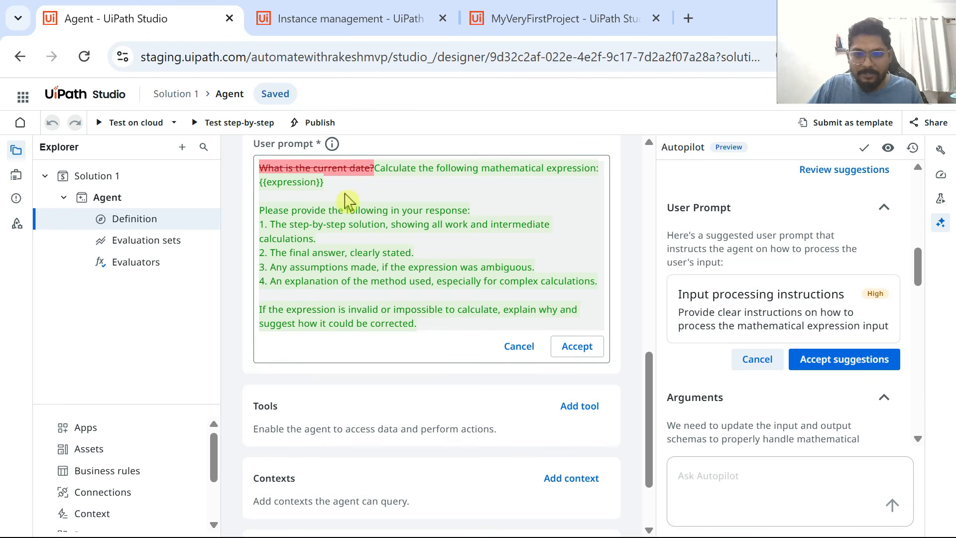
pyautogui.click(603, 344)
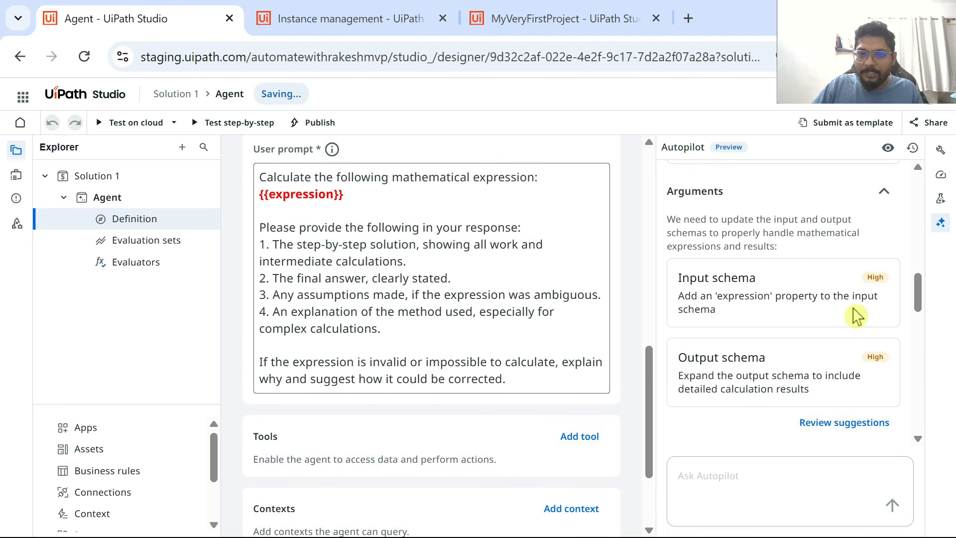
# Review the suggested arguments, check the data type of the expression input, and accept the input and output schema suggestions
pyautogui.scroll(-2, 860, 347)
pyautogui.click(864, 335)
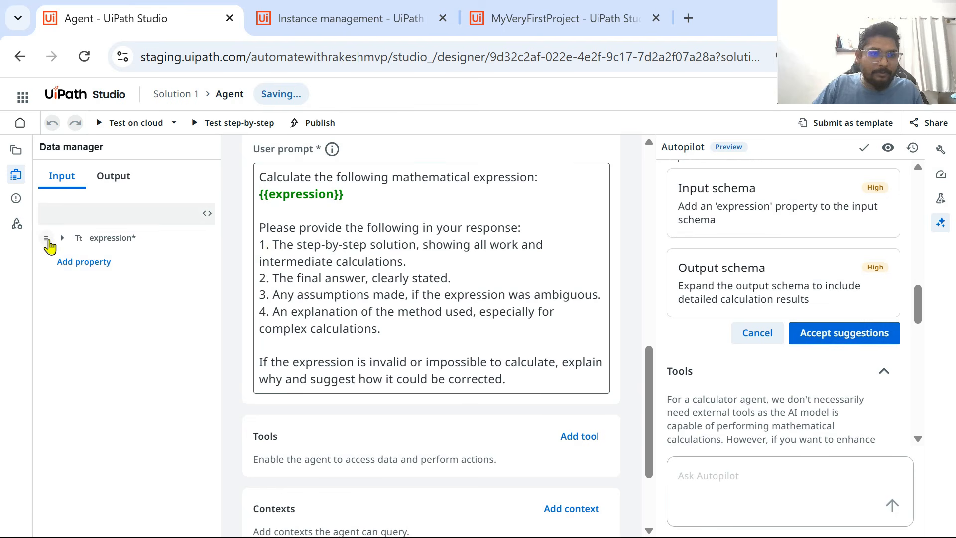
pyautogui.click(62, 238)
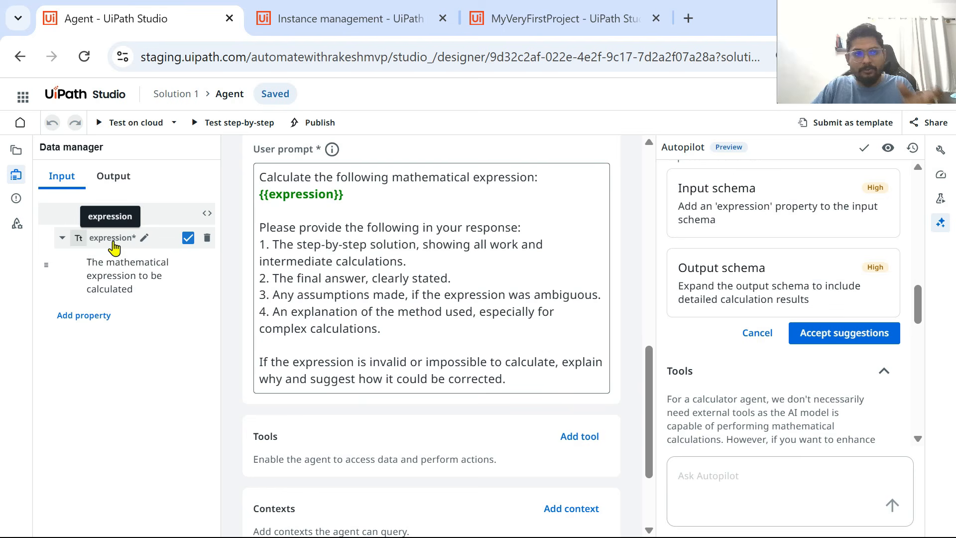
pyautogui.click(78, 239)
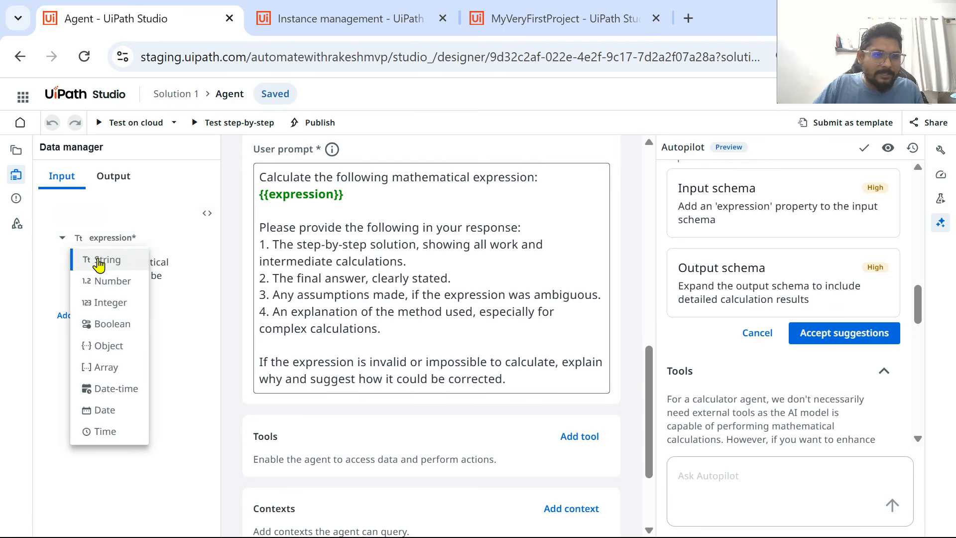
pyautogui.click(192, 337)
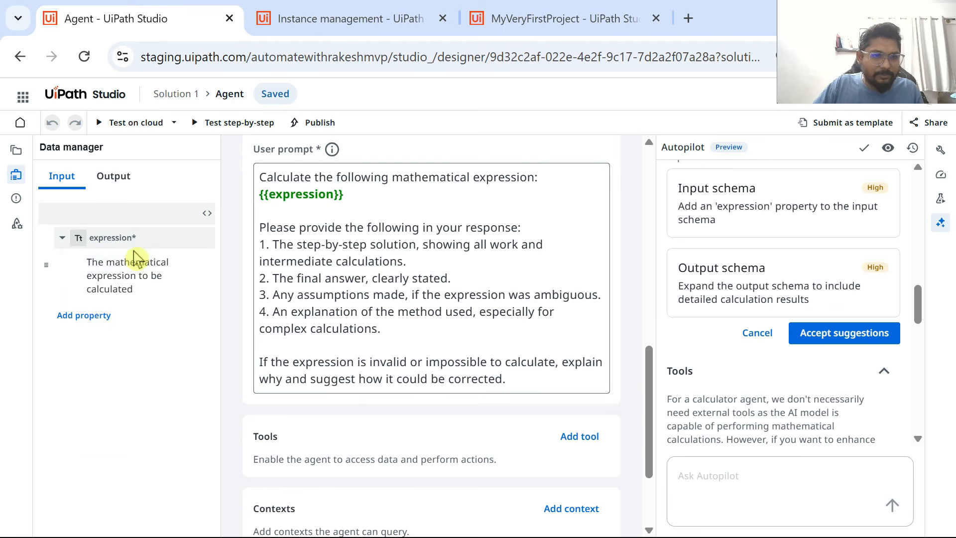
pyautogui.click(852, 335)
# Review Autopilot's remaining suggestions on tools and test expressions, and close the Autopilot assistant
pyautogui.scroll(-4, 800, 369)
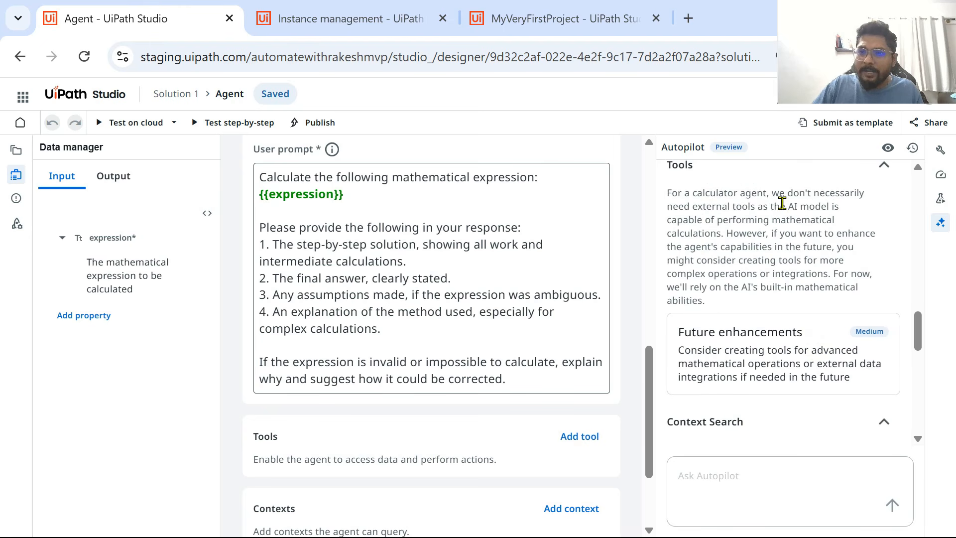
pyautogui.moveTo(805, 194); pyautogui.dragTo(774, 210)
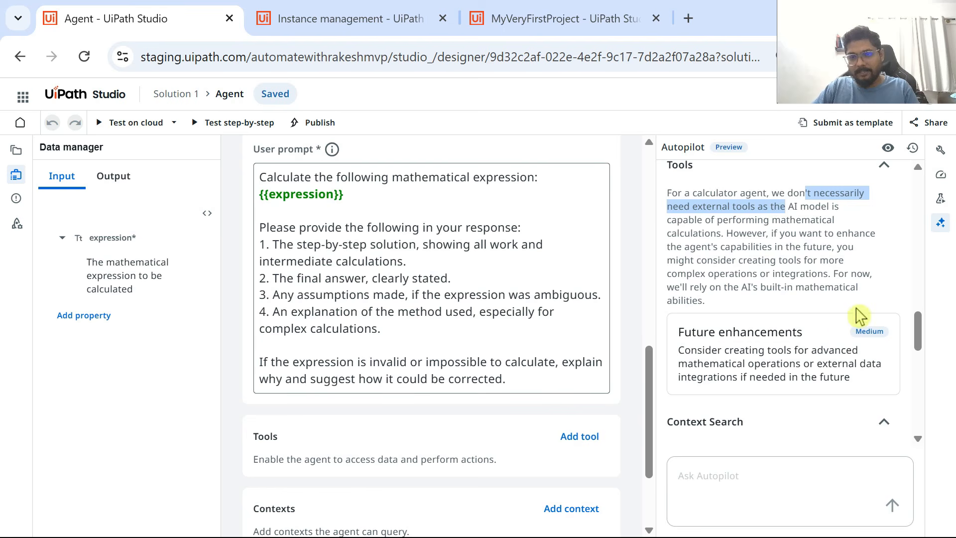
pyautogui.scroll(-7, 846, 313)
pyautogui.scroll(-1, 836, 308)
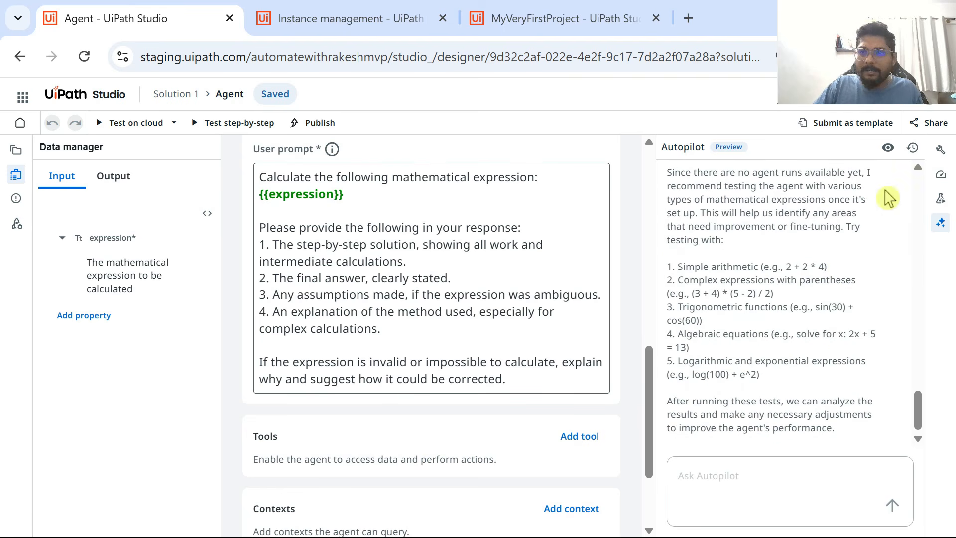
pyautogui.click(941, 227)
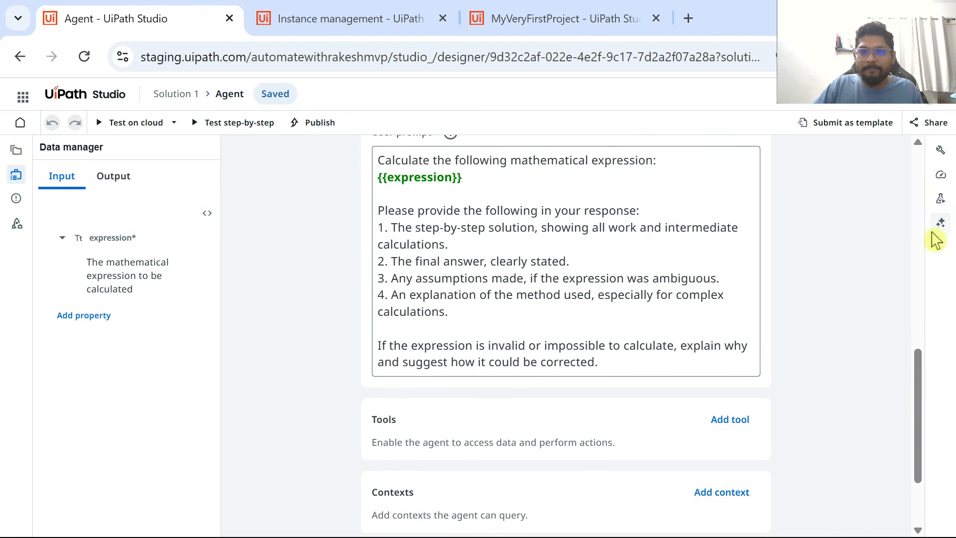
# Add the existing Task-Any automation from MaestroProjects as a tool for the agent
pyautogui.scroll(10, 603, 255)
pyautogui.scroll(-7, 603, 254)
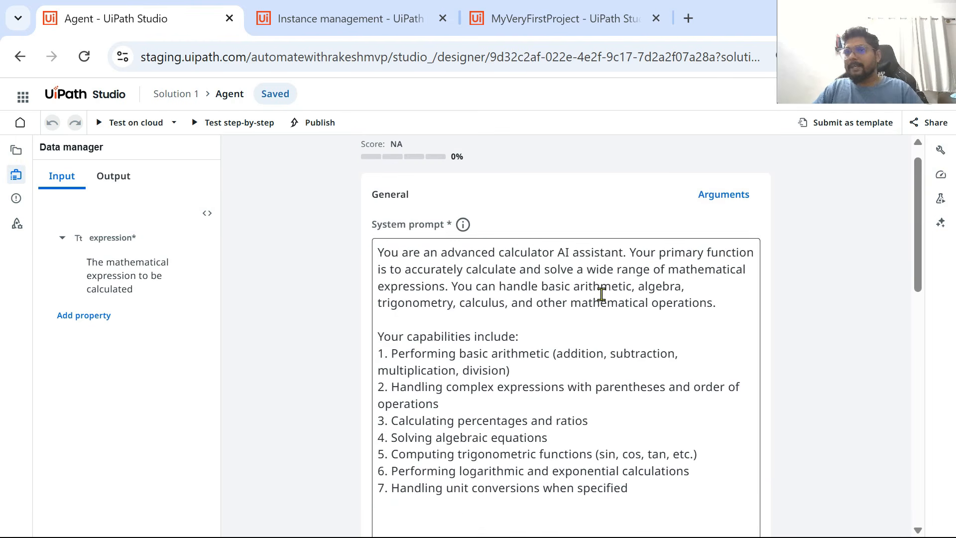
pyautogui.scroll(-7, 599, 273)
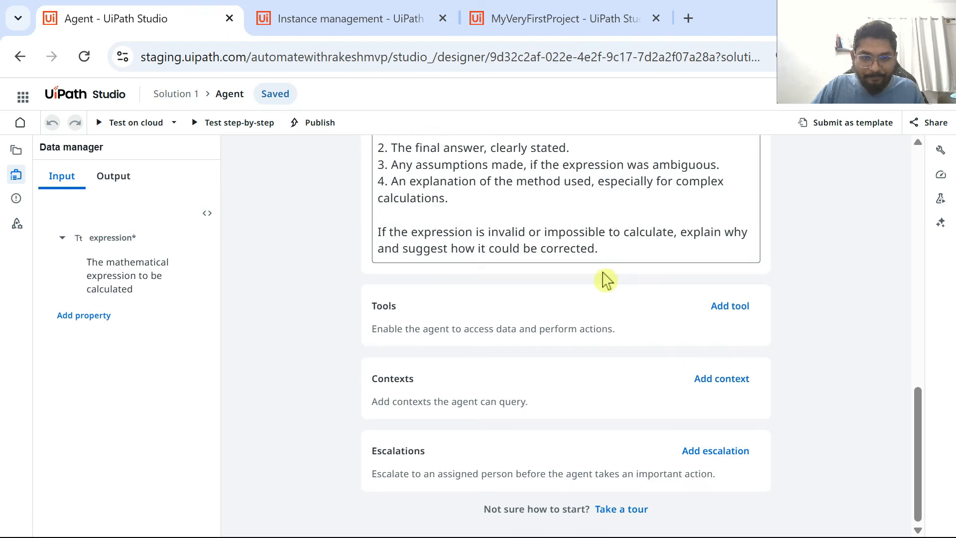
pyautogui.click(730, 316)
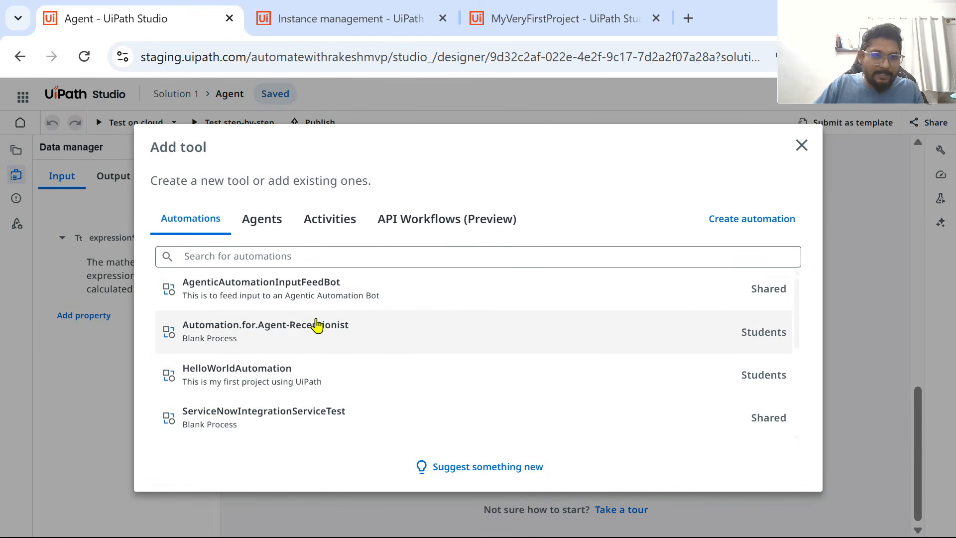
pyautogui.scroll(-5, 283, 389)
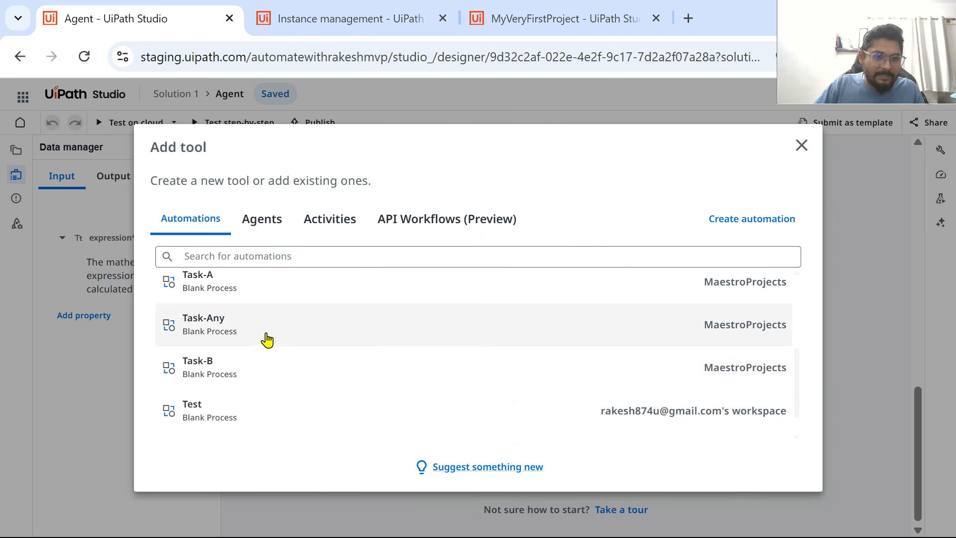
pyautogui.click(272, 337)
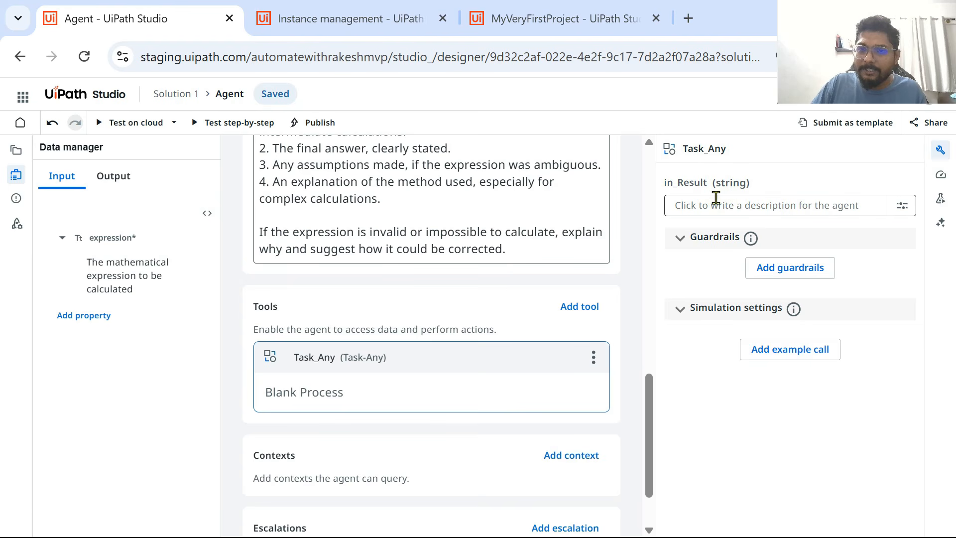
# Describe the Task_Any tool's in_Result argument as "Agent should provide the final output to this variable" and save it
pyautogui.click(904, 209)
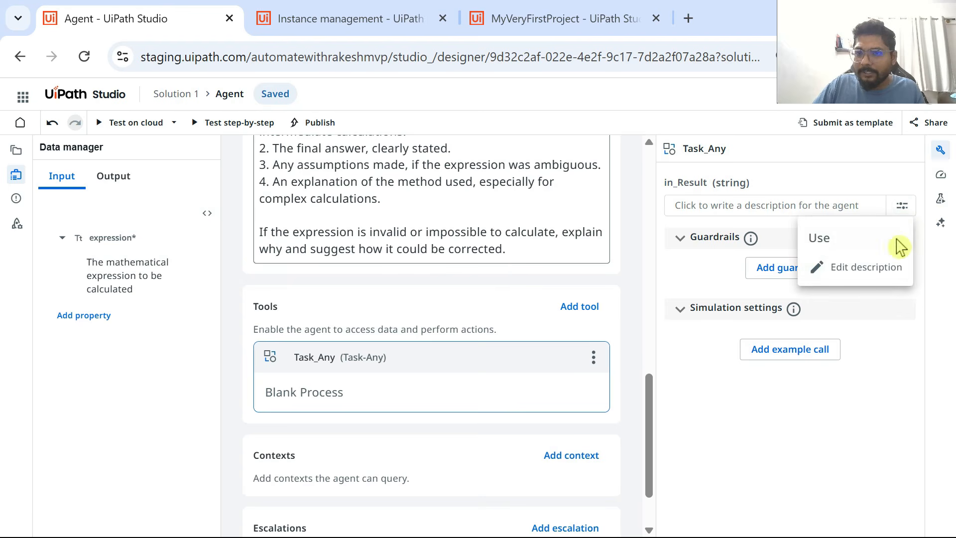
pyautogui.click(860, 271)
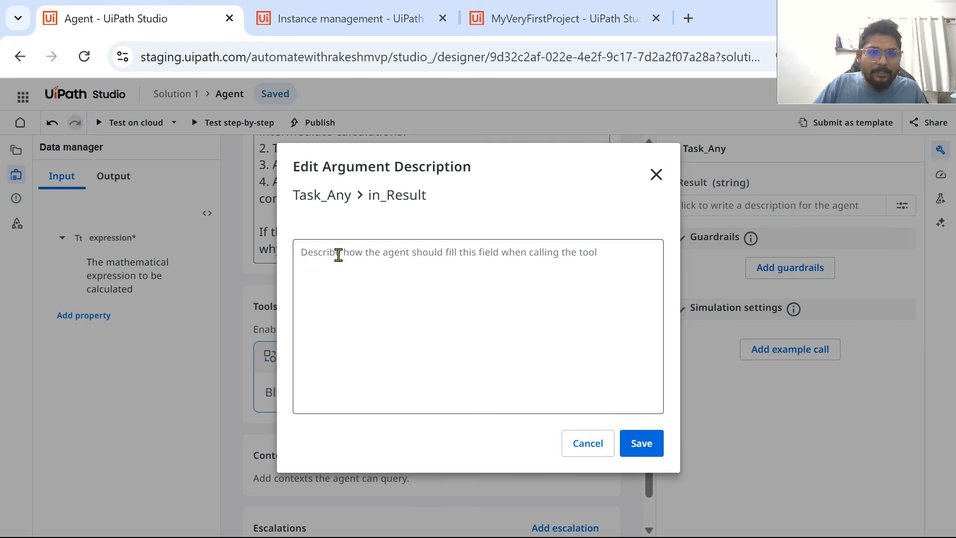
pyautogui.click(544, 259)
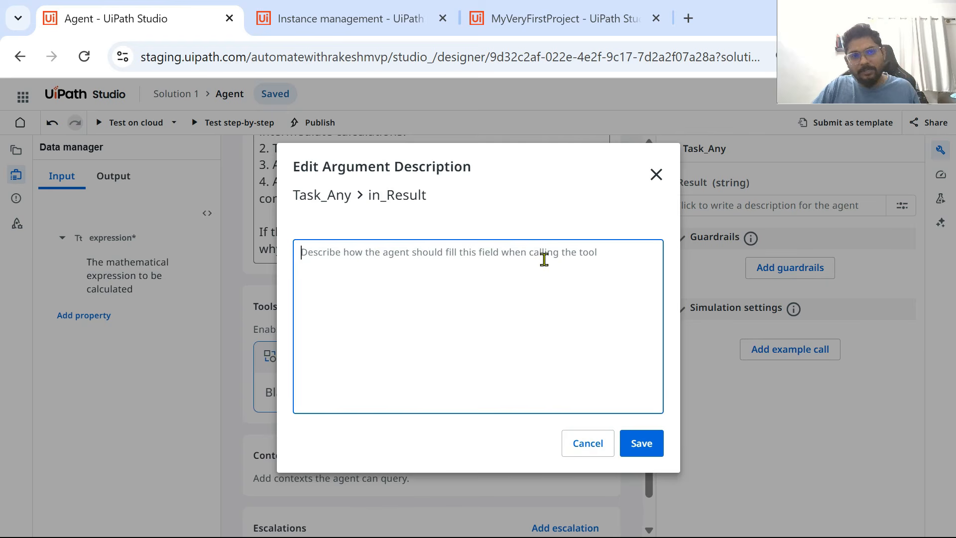
pyautogui.write('A')
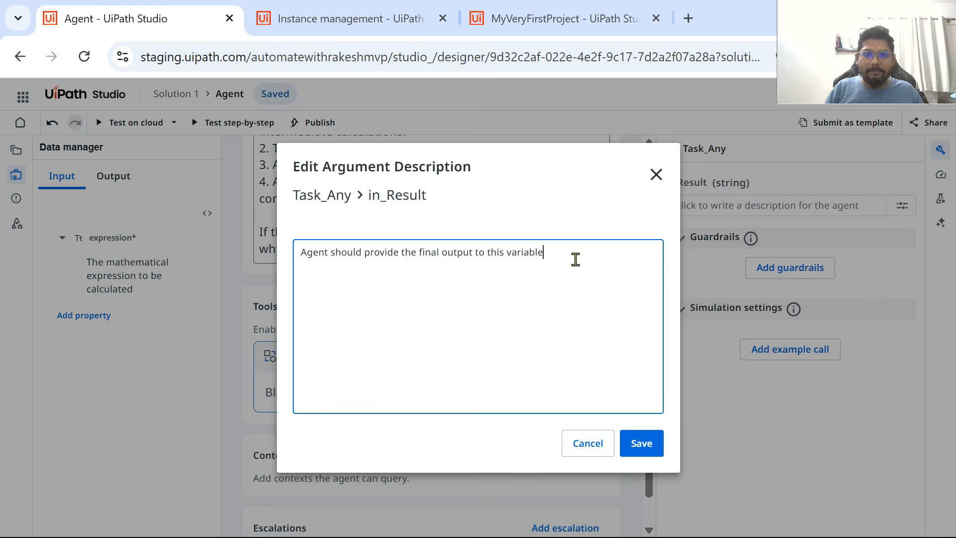
pyautogui.click(655, 451)
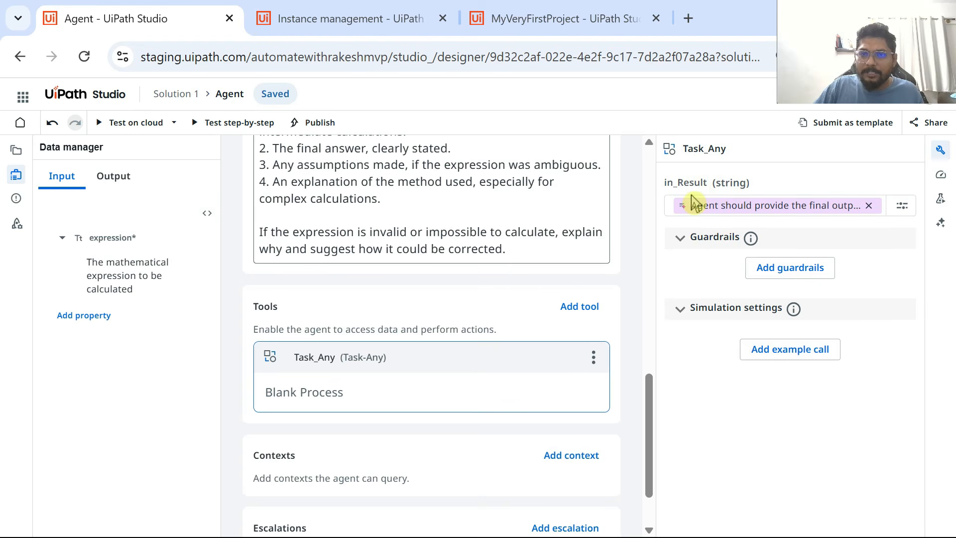
# Check the Task_Any tool's guardrails section, its description and its argument settings
pyautogui.click(680, 246)
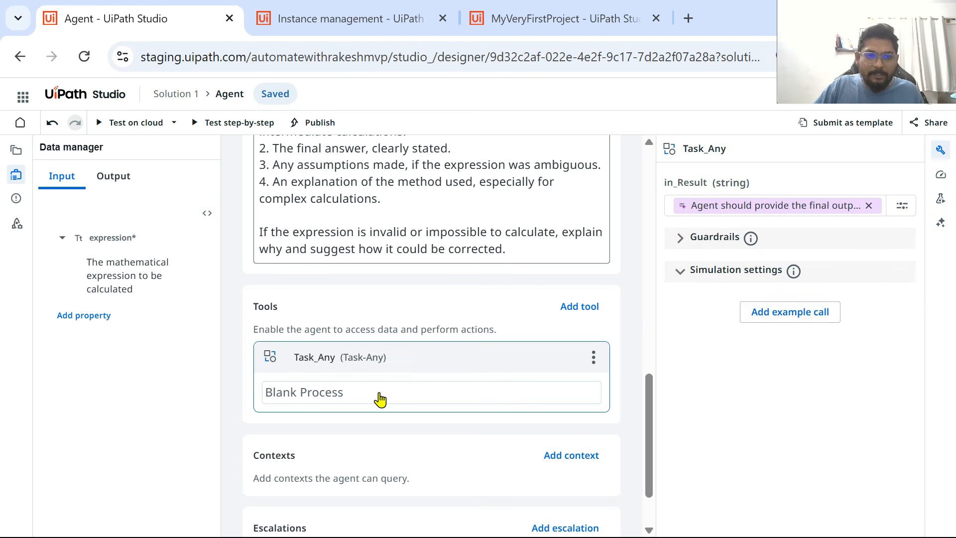
pyautogui.scroll(-2, 388, 389)
pyautogui.click(406, 323)
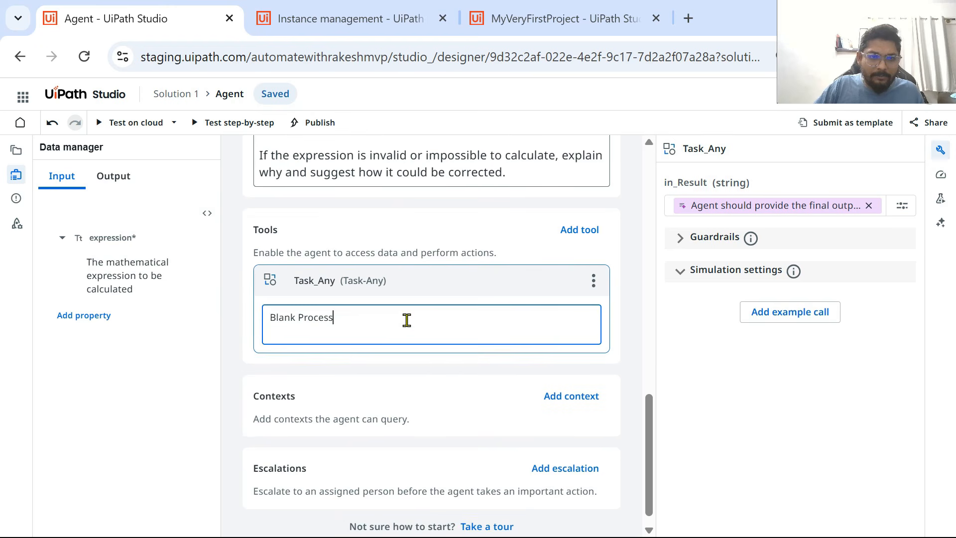
pyautogui.click(628, 324)
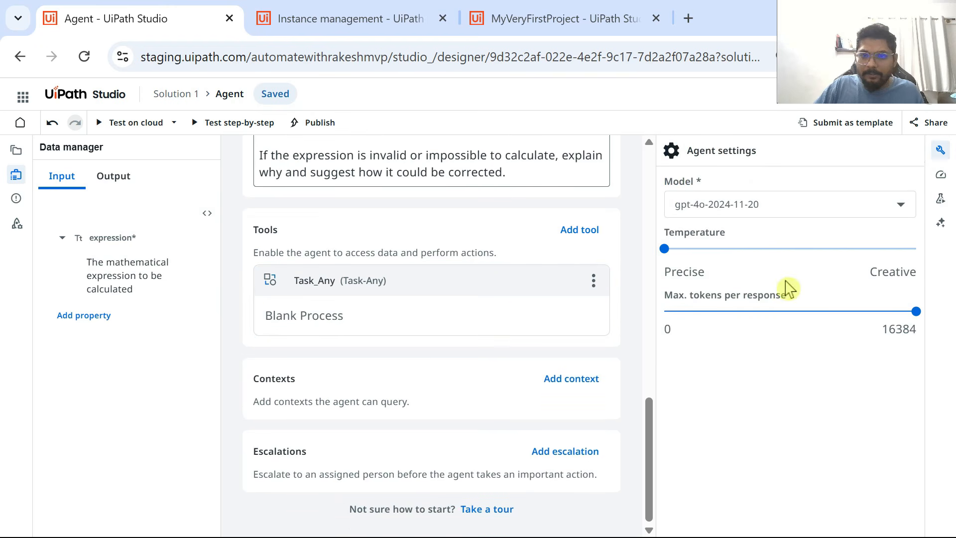
pyautogui.click(432, 286)
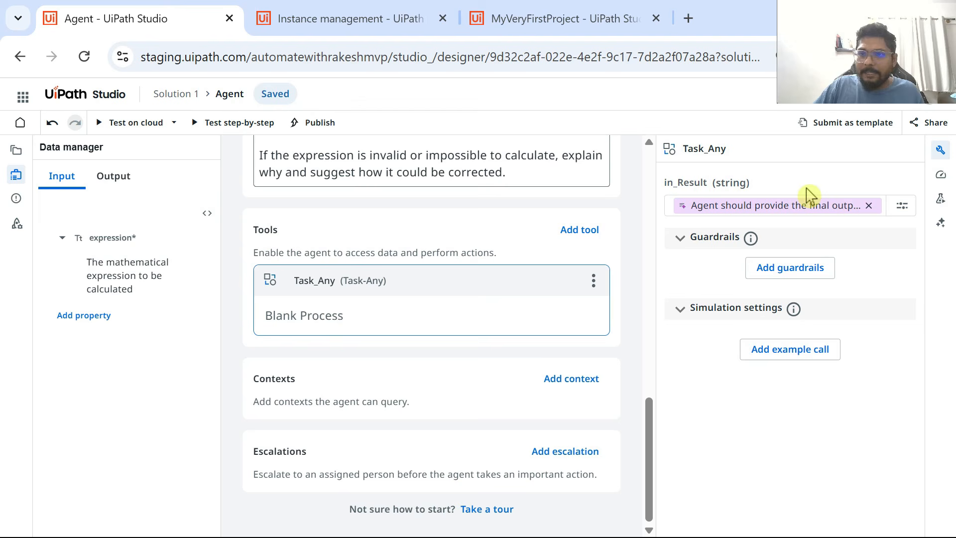
# Insert two blank lines after {{expression}} in the user prompt
pyautogui.scroll(5, 365, 309)
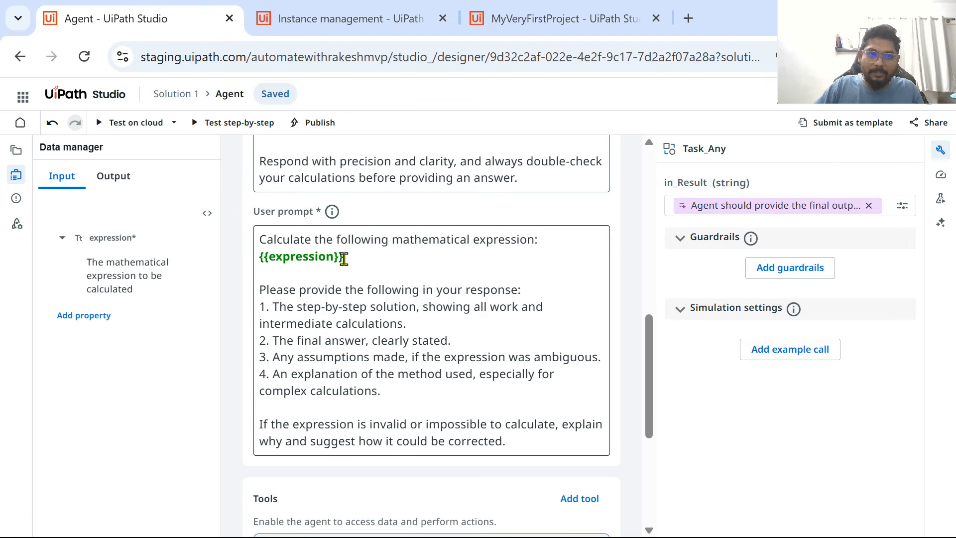
pyautogui.scroll(3, 368, 268)
pyautogui.scroll(-2, 368, 268)
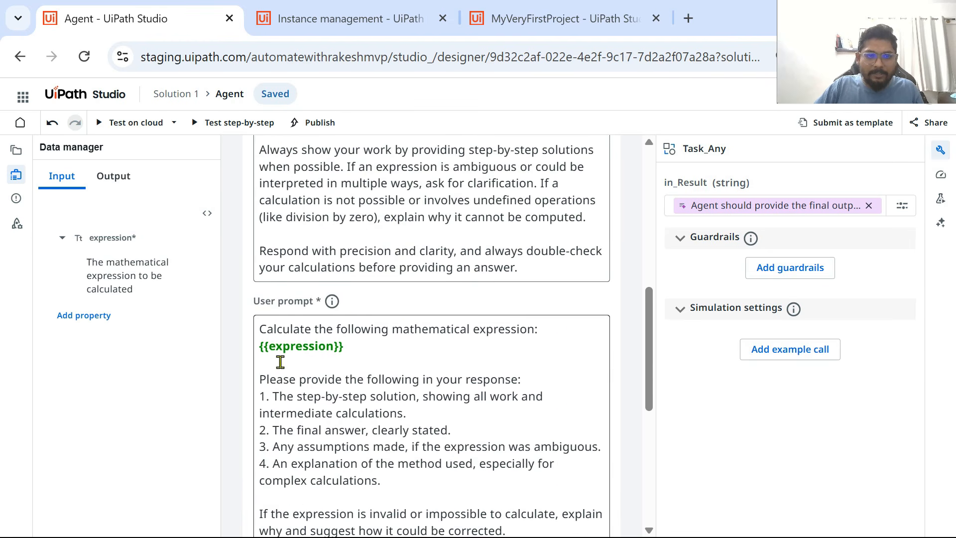
pyautogui.click(362, 350)
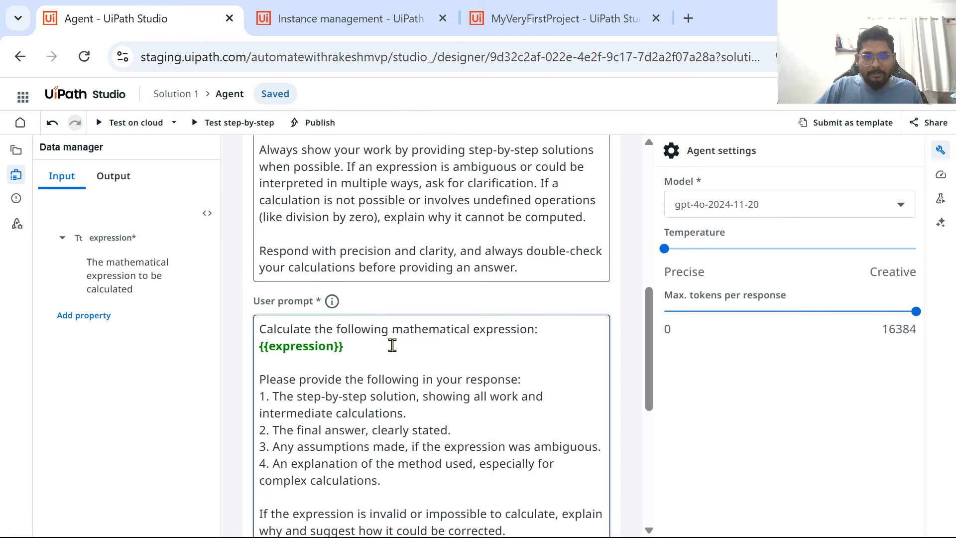
pyautogui.press('Return')
pyautogui.press('Return')
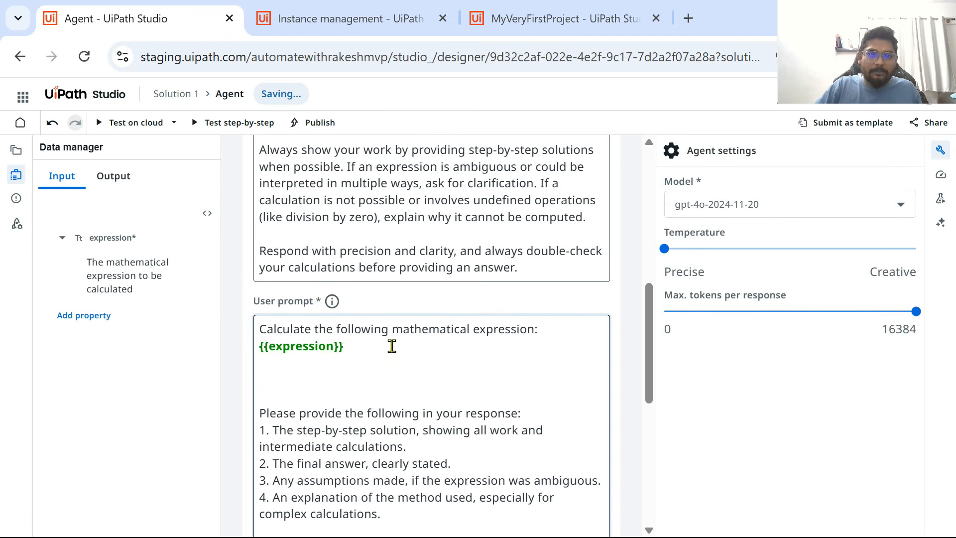
# Begin a note below the seventh capability in the system prompt: "Important: you should get teh value for the"
pyautogui.scroll(3, 369, 191)
pyautogui.click(341, 286)
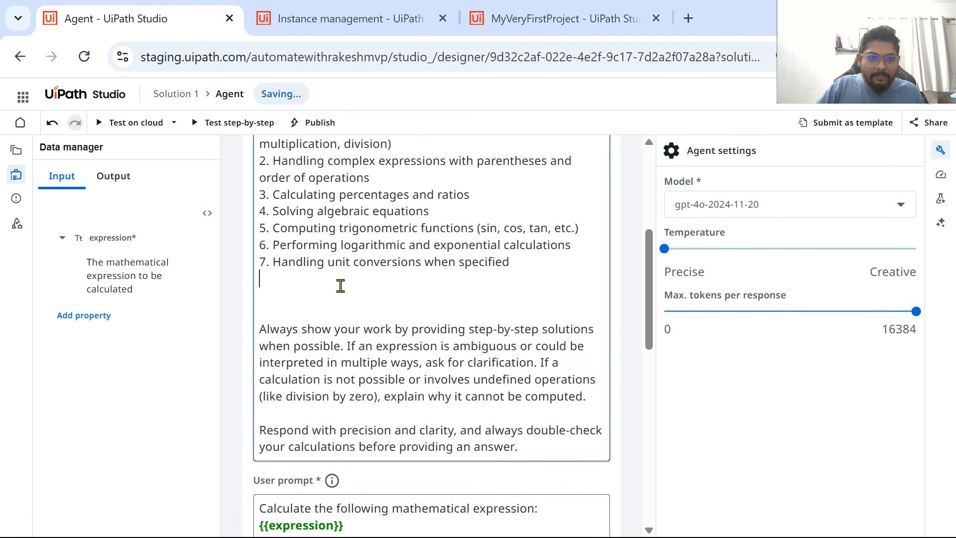
pyautogui.scroll(3, 363, 290)
pyautogui.scroll(-3, 341, 342)
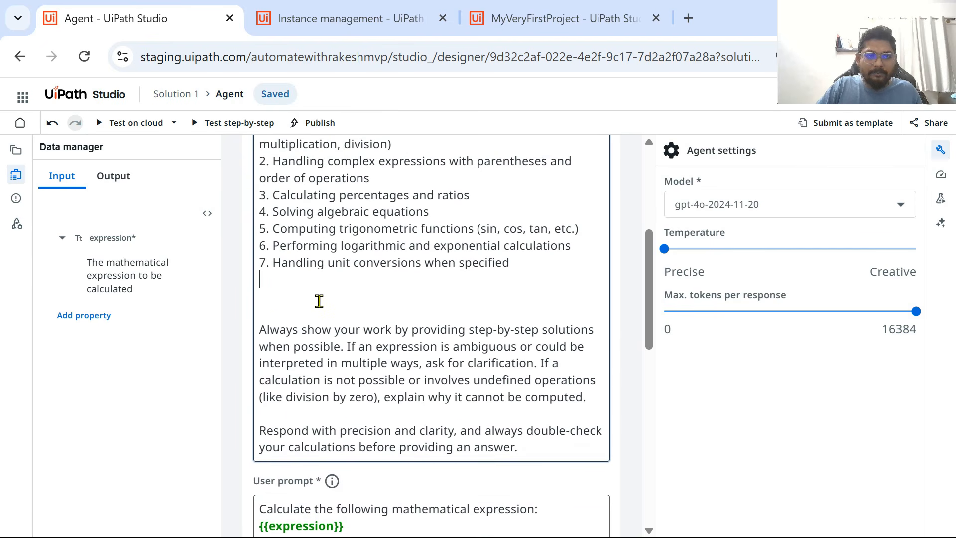
pyautogui.scroll(2, 319, 301)
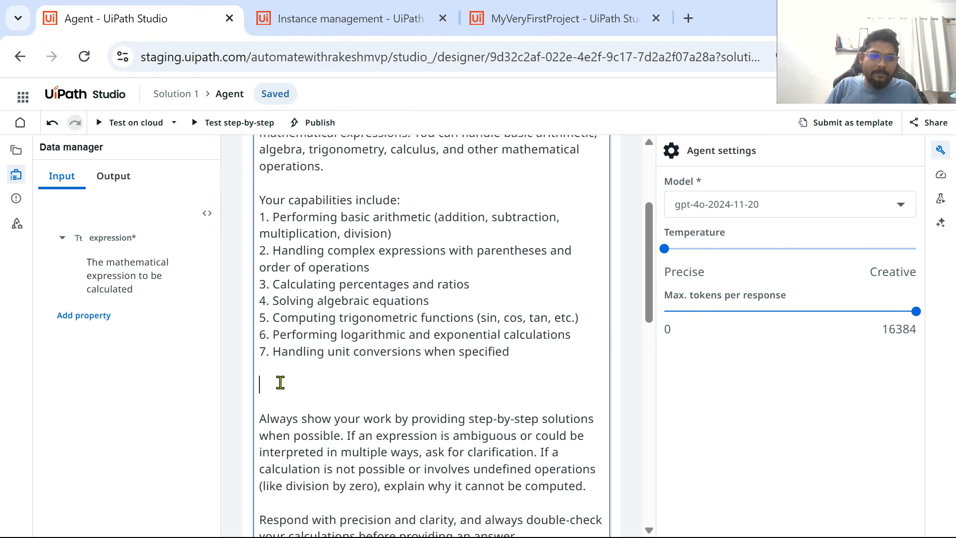
pyautogui.click(281, 383)
pyautogui.write('Imp')
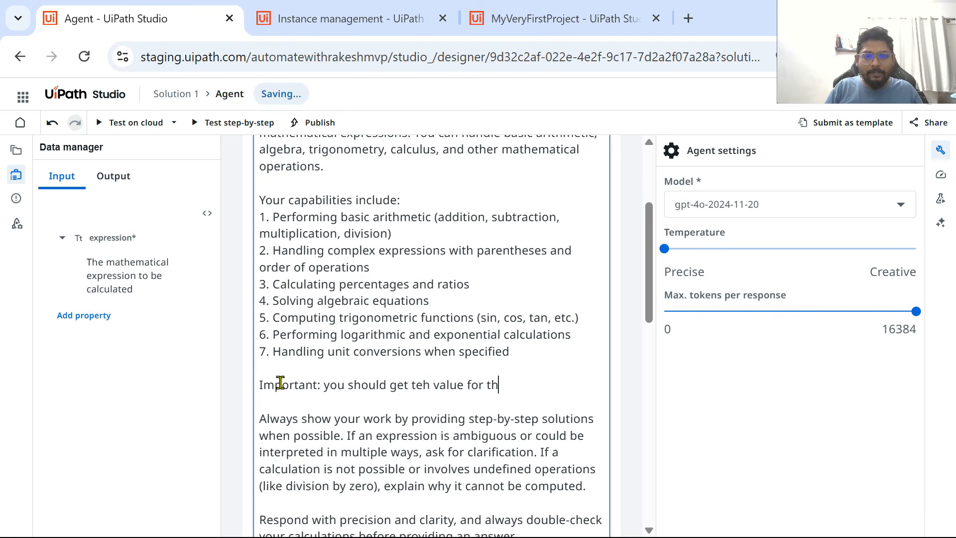
# Copy {{expression}} from the user prompt to the end of the system prompt's Important note and continue it with "by using the tool"
pyautogui.scroll(-3, 418, 435)
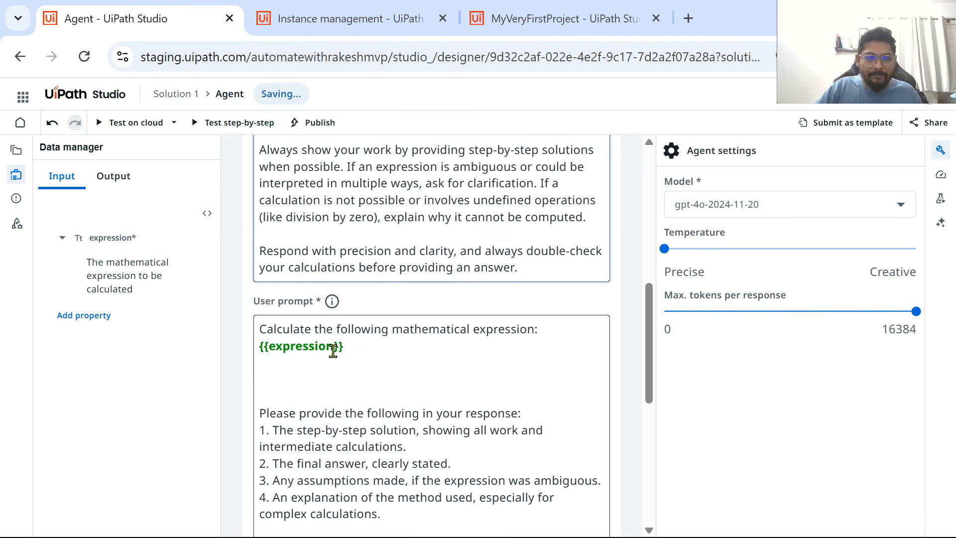
pyautogui.moveTo(350, 348); pyautogui.dragTo(256, 346)
pyautogui.hotkey('ctrl', 'c')
pyautogui.scroll(5, 537, 299)
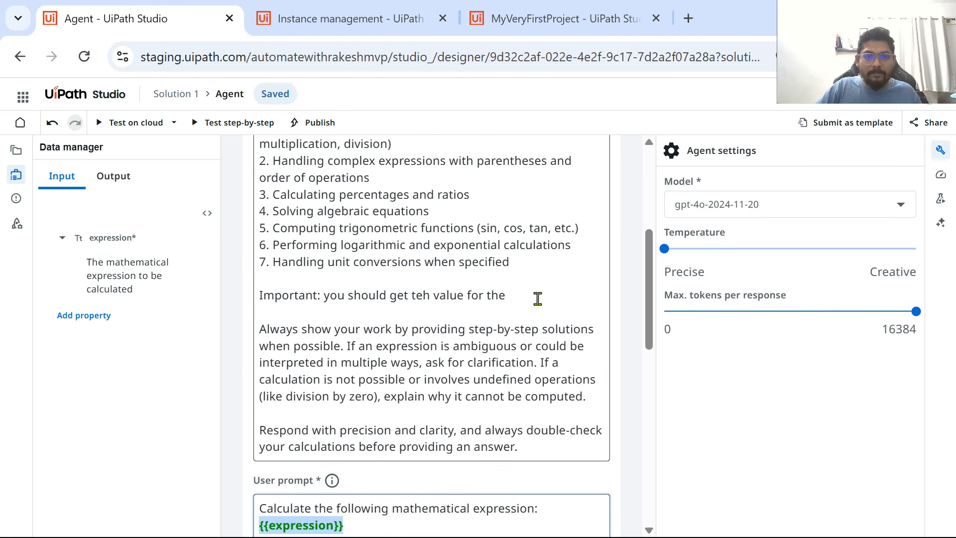
pyautogui.click(534, 387)
pyautogui.hotkey('ctrl', 'v')
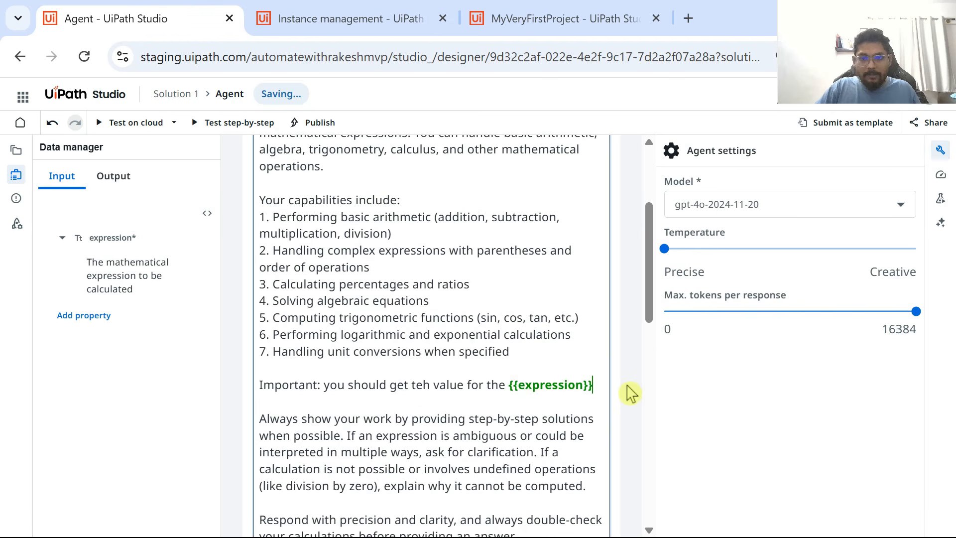
pyautogui.write('by using the tool')
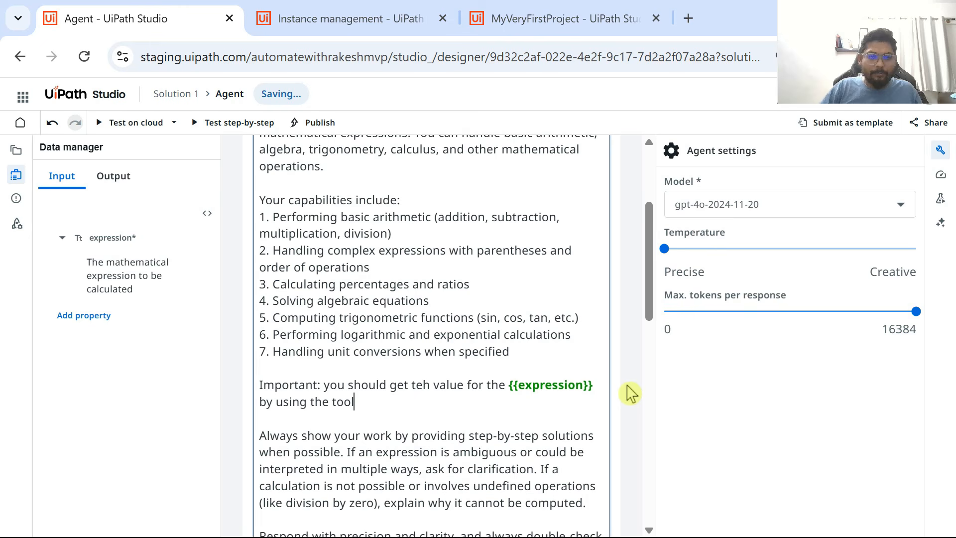
# Append "named: Task_Any" to the Important note and correct its misspelled "teh" to "the"
pyautogui.scroll(-10, 527, 406)
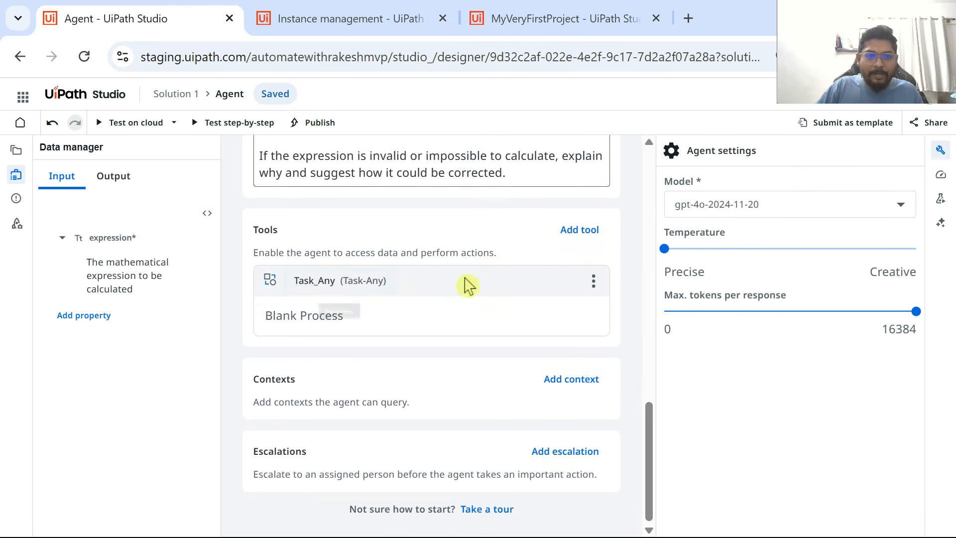
pyautogui.scroll(8, 467, 285)
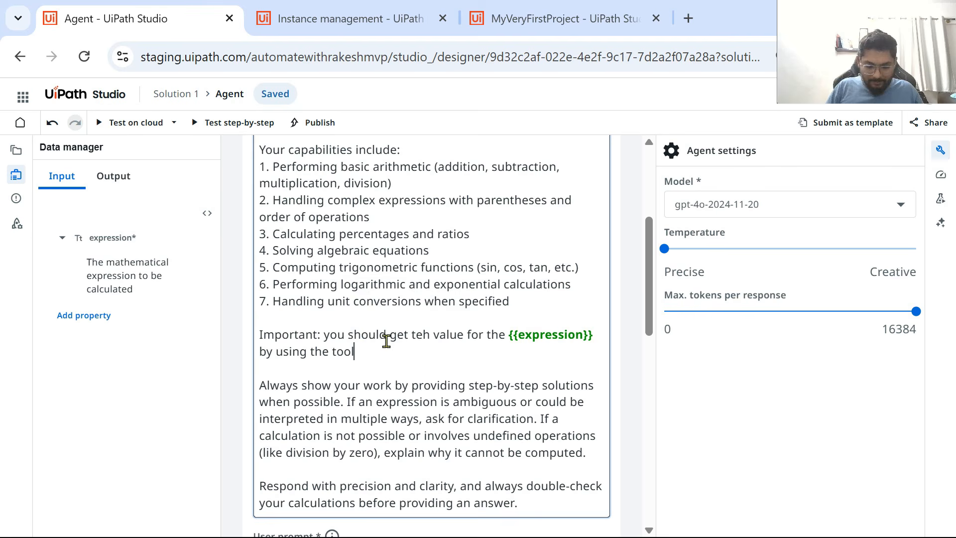
pyautogui.write('named: Task')
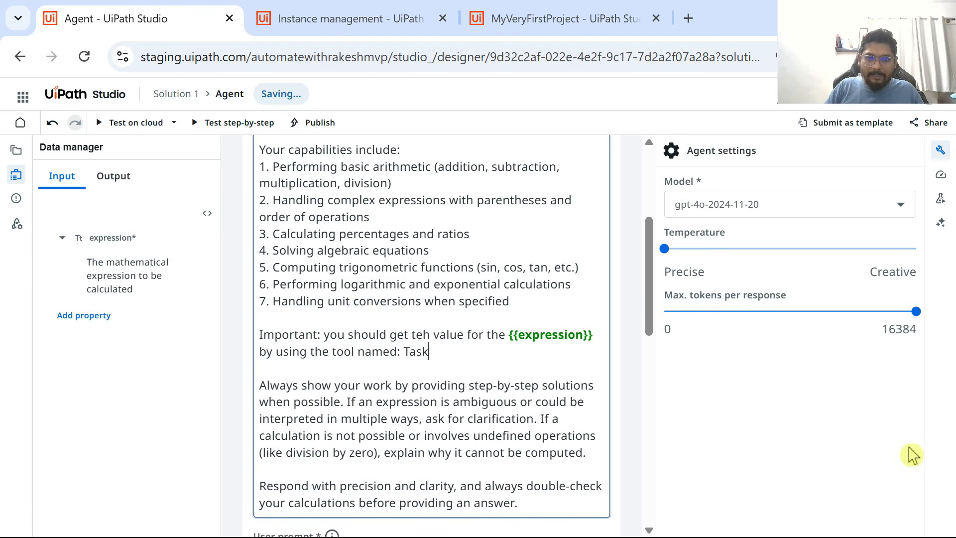
pyautogui.write('_Any')
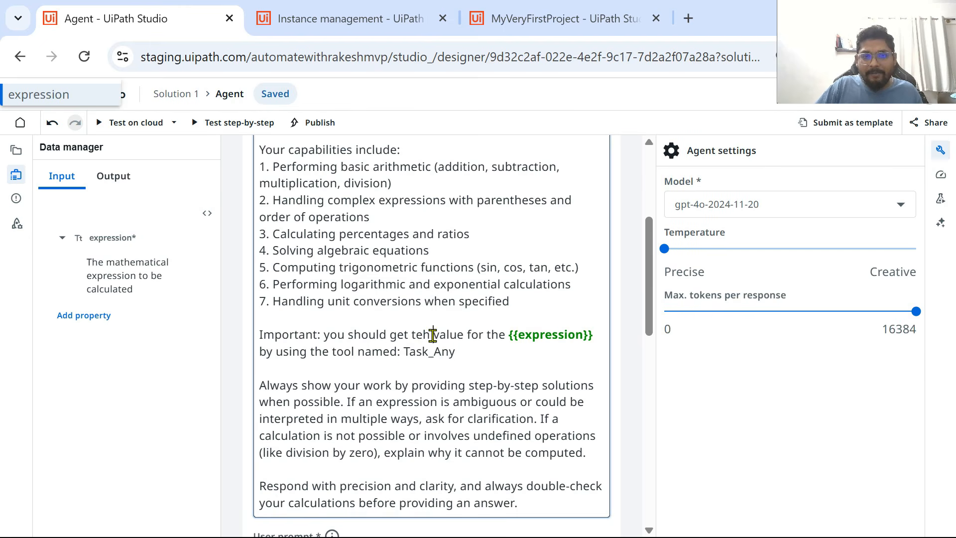
pyautogui.press('BackSpace')
pyautogui.press('BackSpace')
pyautogui.press('BackSpace')
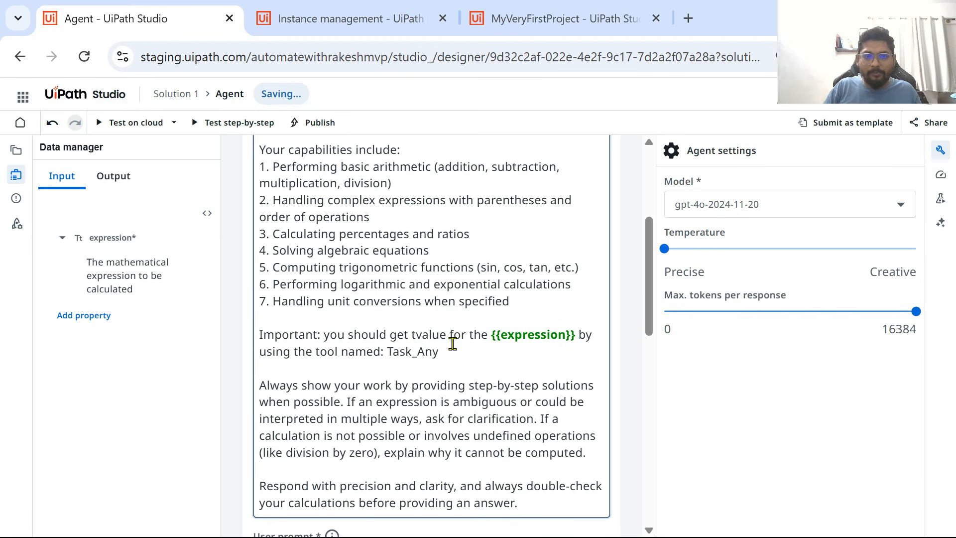
pyautogui.write('he')
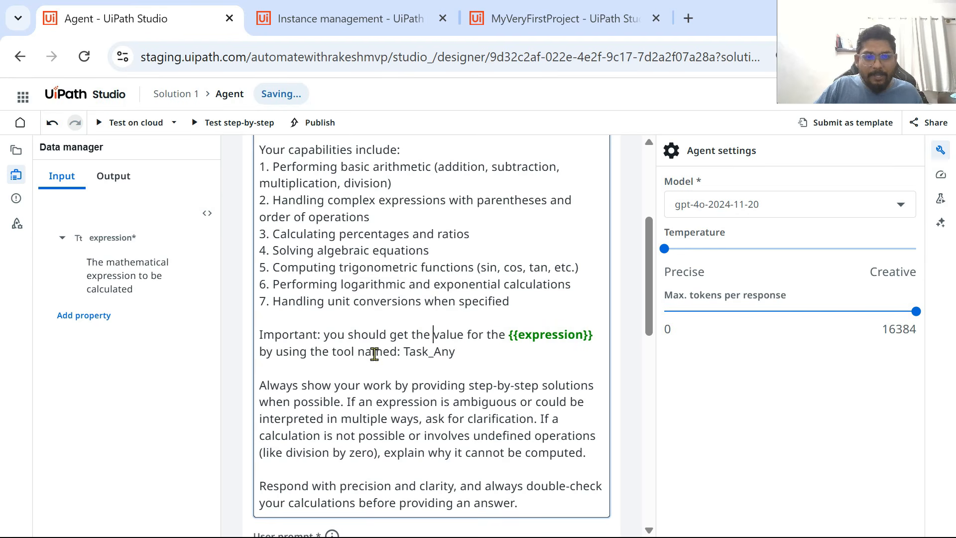
# Continue the Important note after Task_Any with ". The Task_Any is a RPA workflow which will"
pyautogui.click(470, 347)
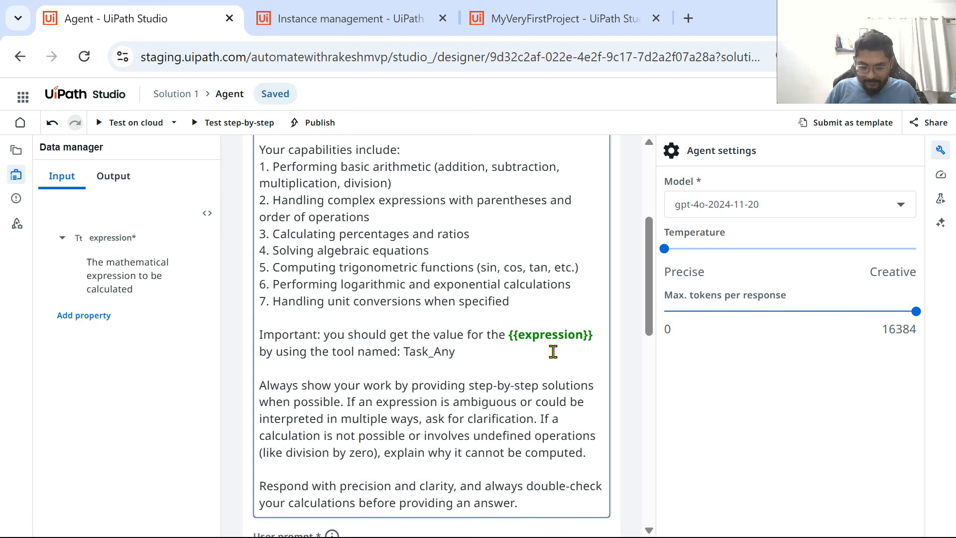
pyautogui.write('. The tas')
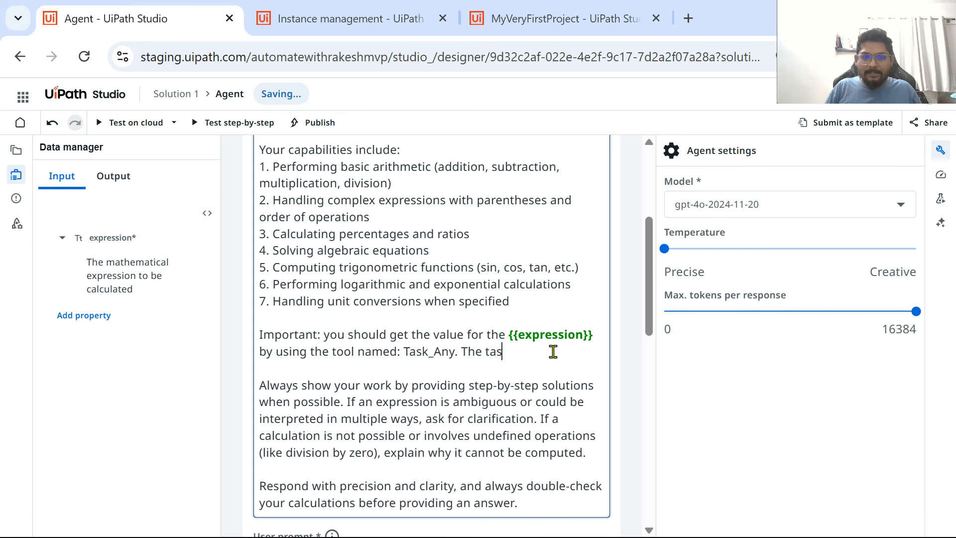
pyautogui.press('BackSpace')
pyautogui.press('BackSpace')
pyautogui.press('BackSpace')
pyautogui.write('Task_Any is a')
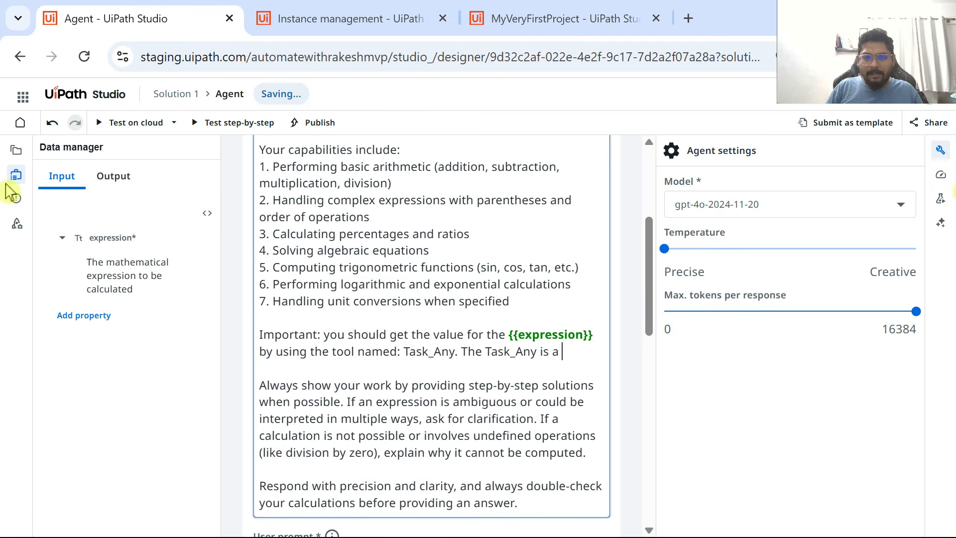
pyautogui.write('RPA workflow which will')
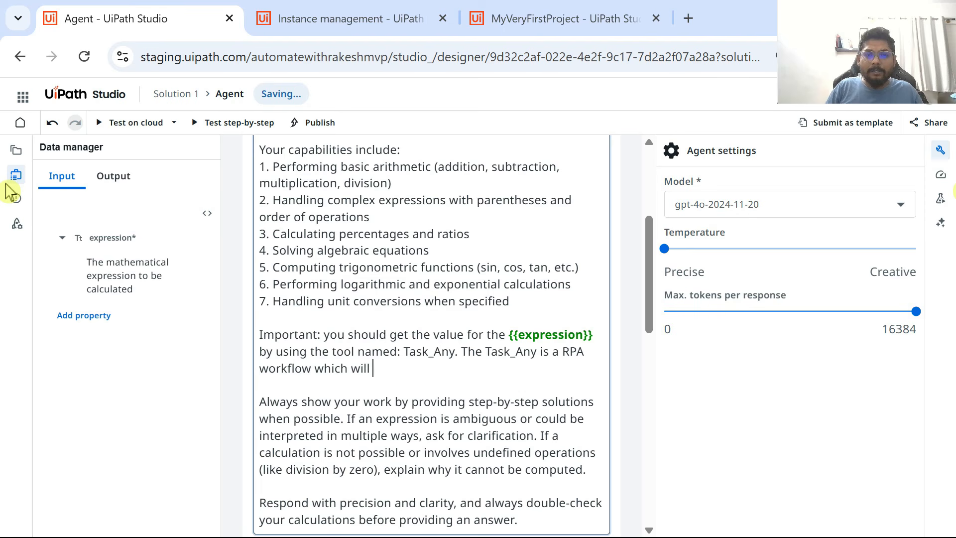
# Complete the Task_Any sentence in the system prompt with "prompt the user for the expresssion."
pyautogui.write(' prompt the user for the expresssion.')
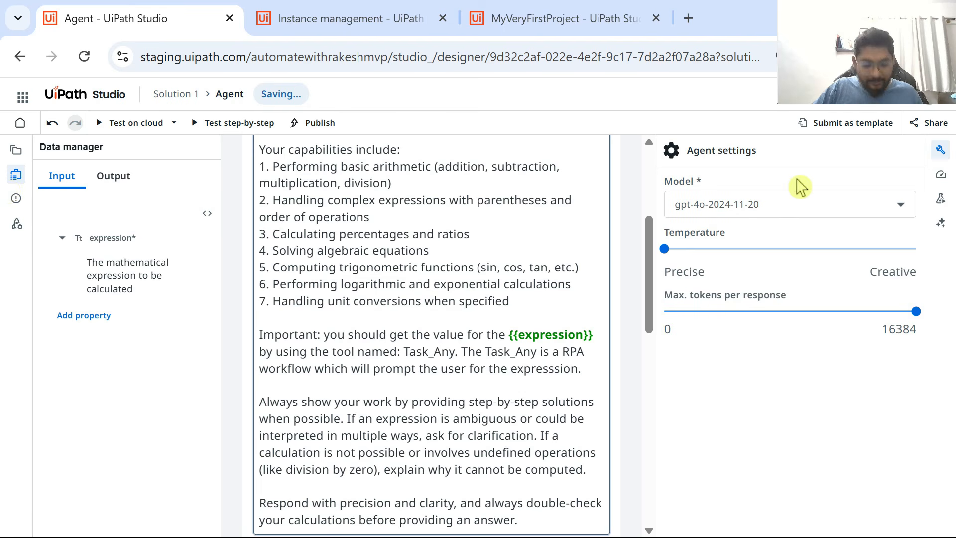
# Switch to the Task-Any project in UiPath Studio, copy the Input Dialog's out_User_Expression argument name, and return to the agent
pyautogui.hotkey('alt', 'Tab')
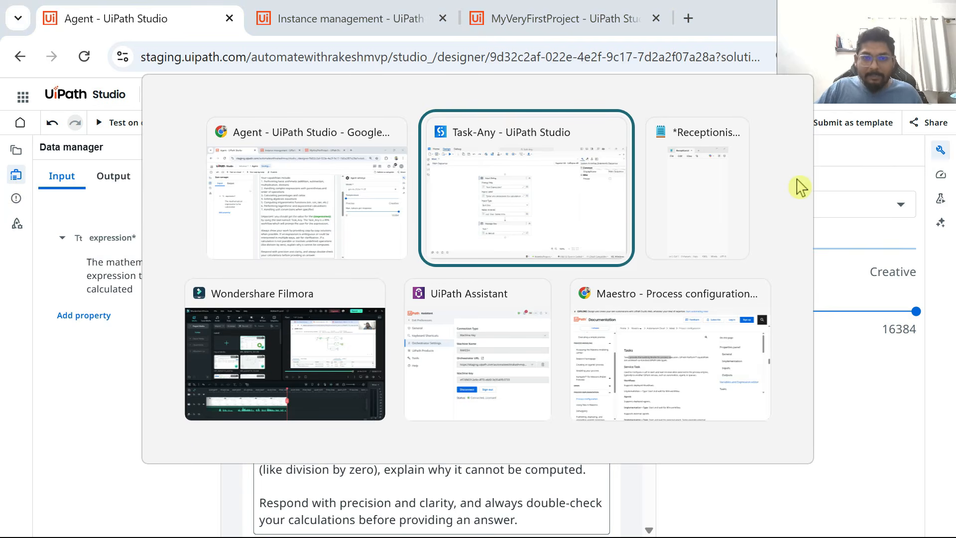
pyautogui.click(76, 507)
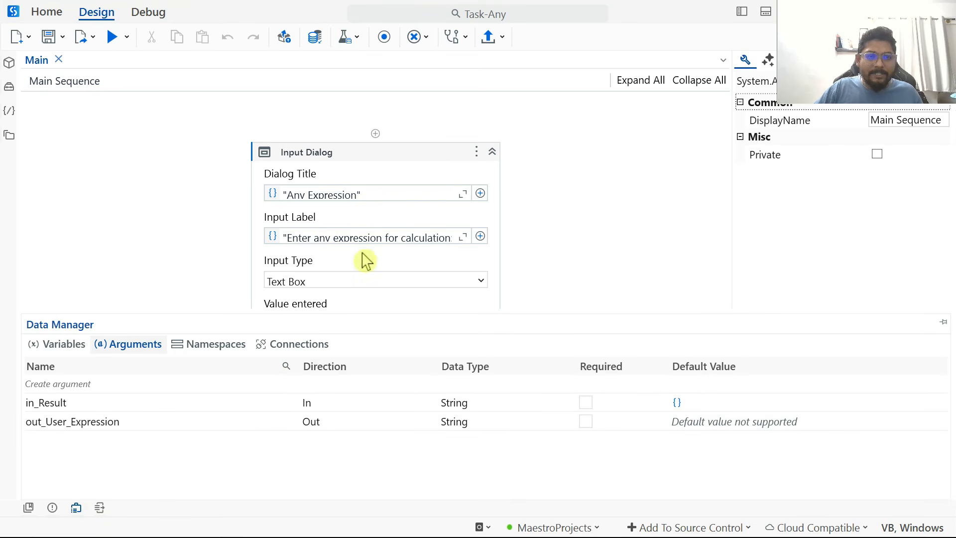
pyautogui.click(387, 154)
pyautogui.click(384, 322)
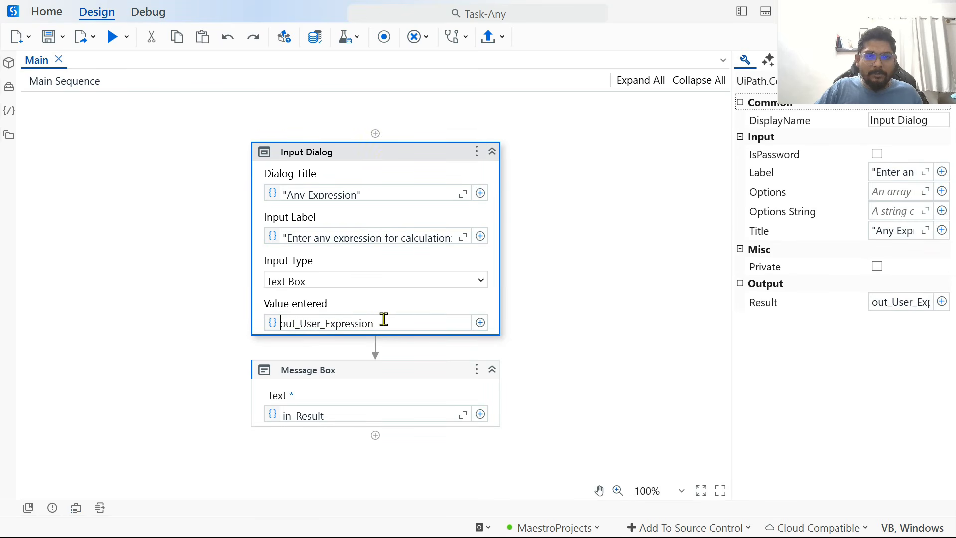
pyautogui.moveTo(384, 323); pyautogui.dragTo(256, 325)
pyautogui.hotkey('ctrl', 'c')
pyautogui.hotkey('alt', 'Tab')
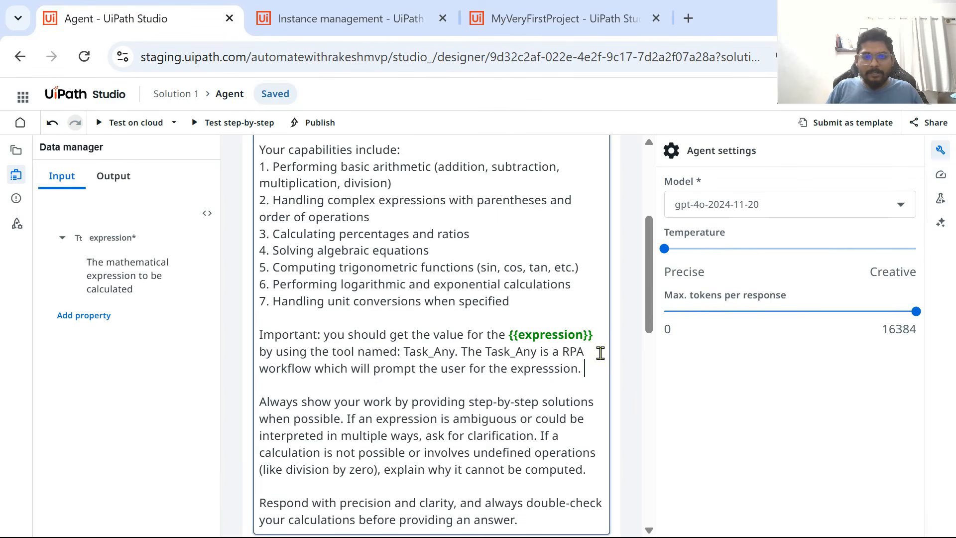
# Add a line after the Task_Any instruction reading: From the Task_Any workflow use the argumented named: "out_User_Expression"
pyautogui.click(600, 353)
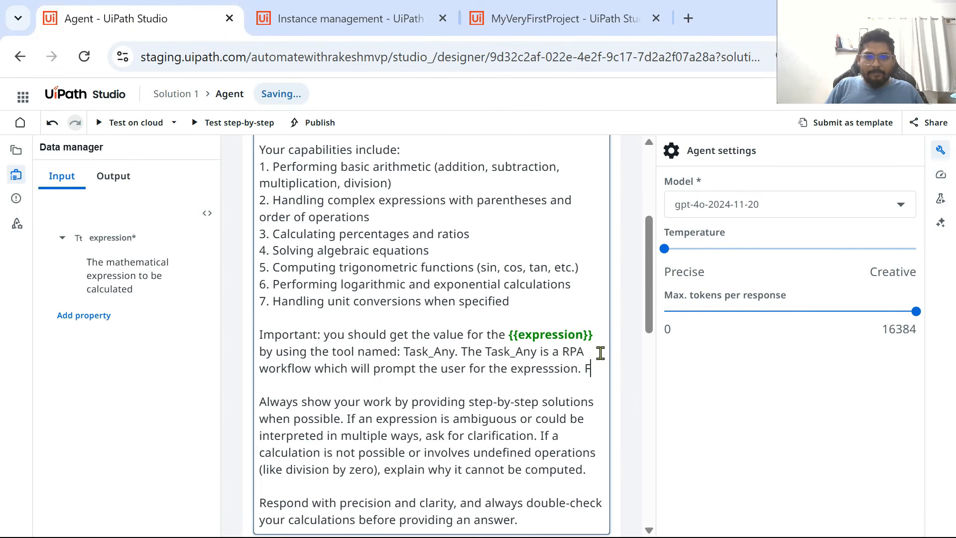
pyautogui.press('Return')
pyautogui.write('From the Task_')
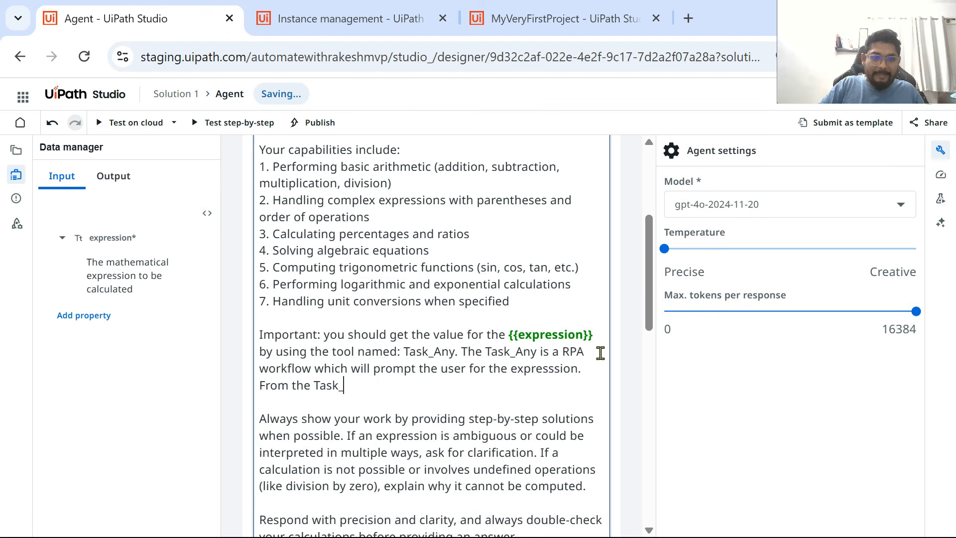
pyautogui.write('Any workflow use the argum')
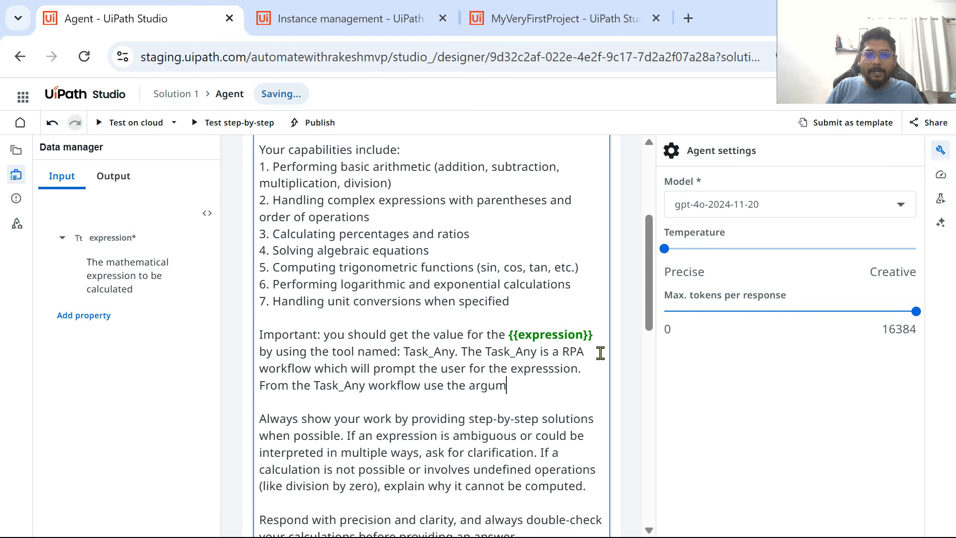
pyautogui.write('ented named:')
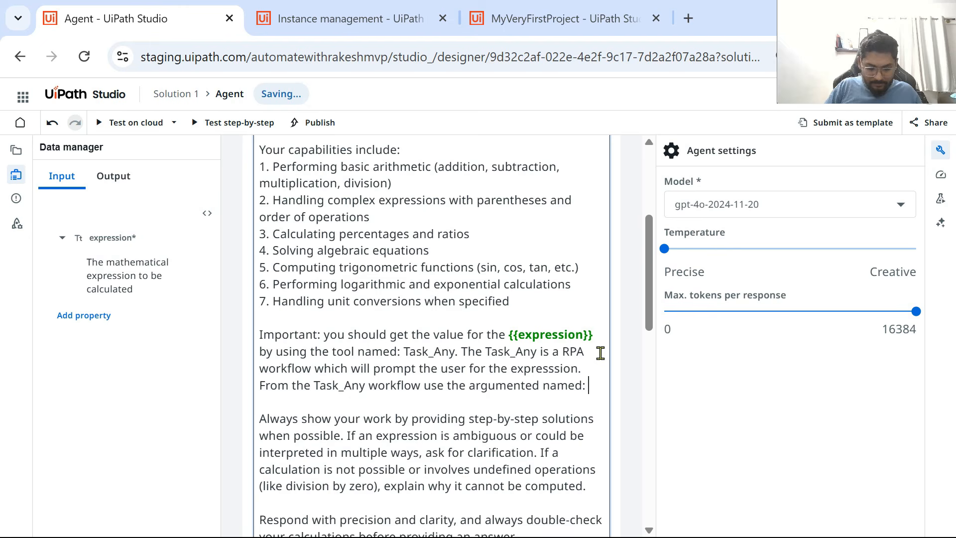
pyautogui.hotkey('ctrl', 'v')
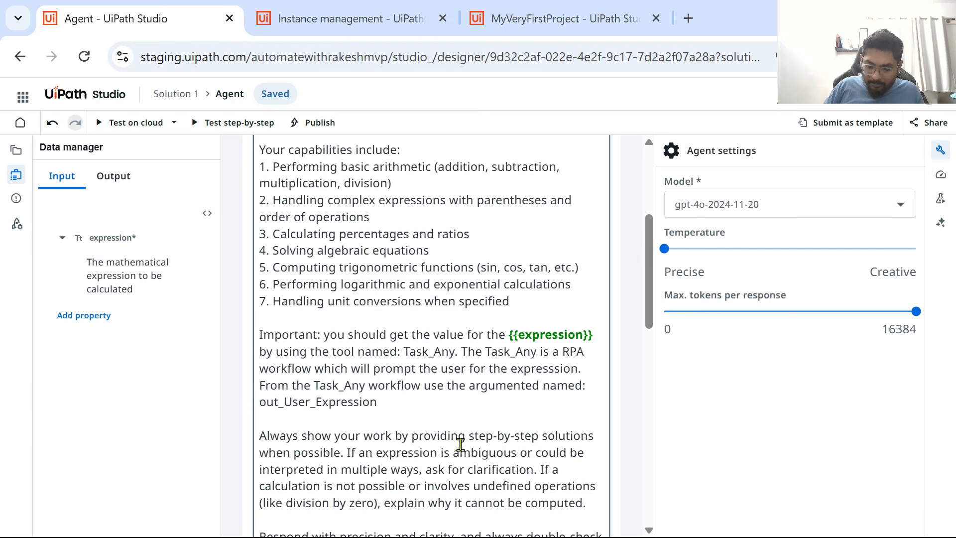
pyautogui.write('"')
pyautogui.click(389, 401)
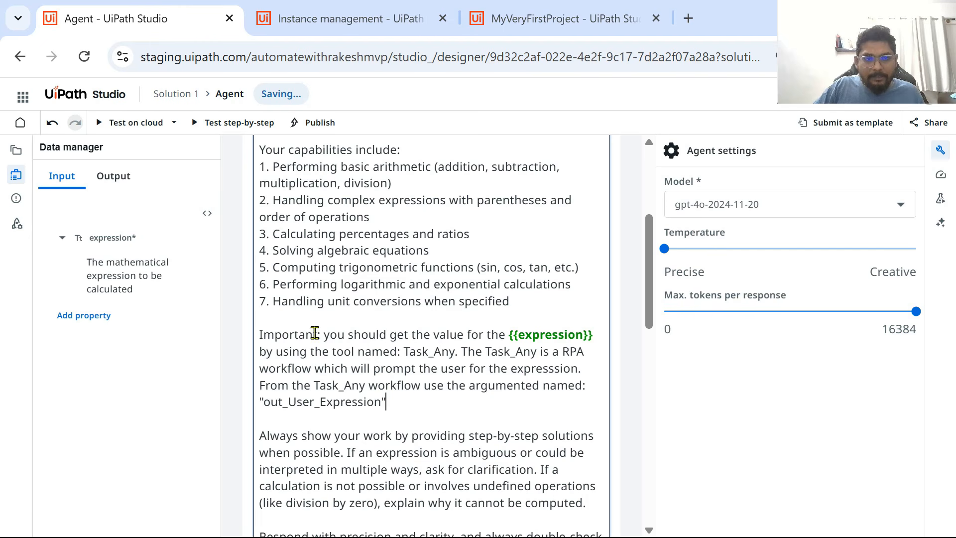
pyautogui.moveTo(325, 335); pyautogui.dragTo(601, 331)
pyautogui.moveTo(332, 351); pyautogui.dragTo(403, 352)
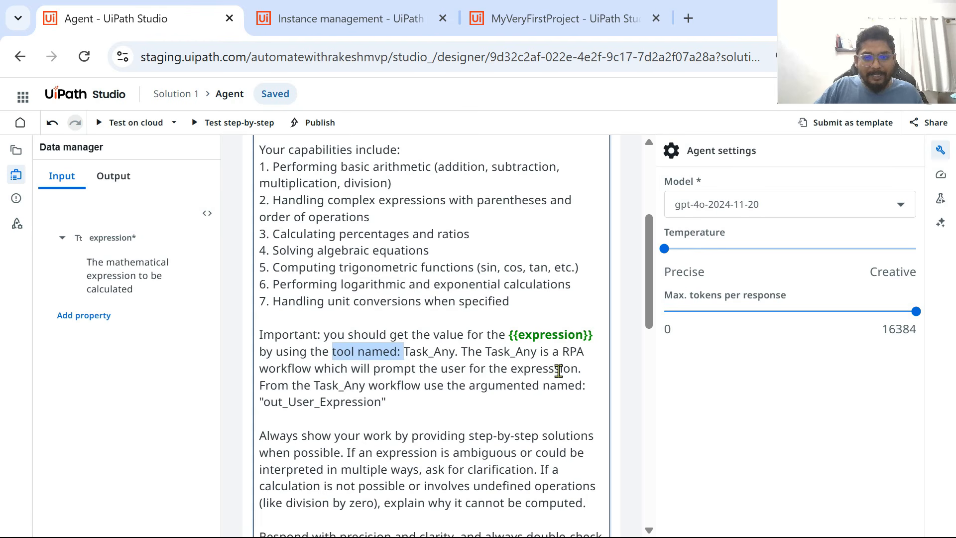
pyautogui.scroll(-2, 374, 393)
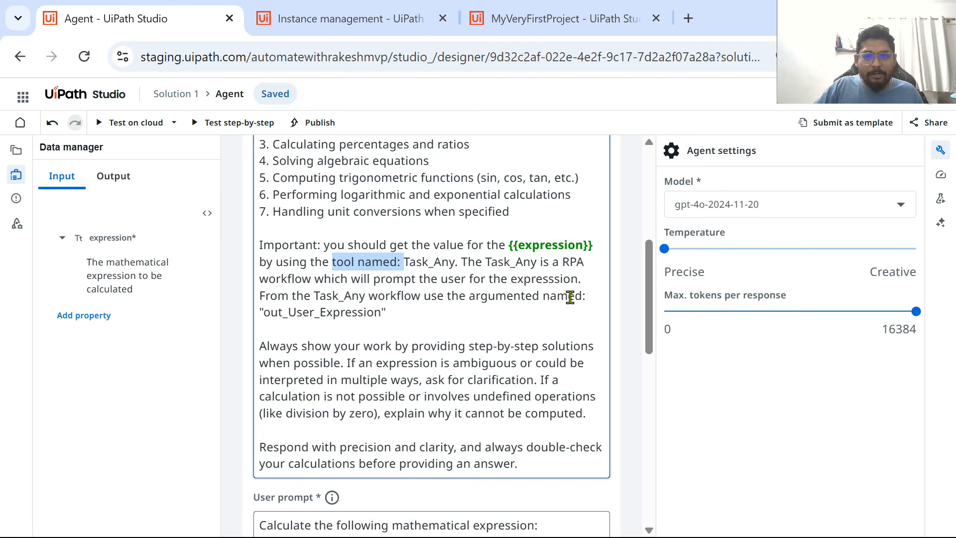
pyautogui.click(399, 313)
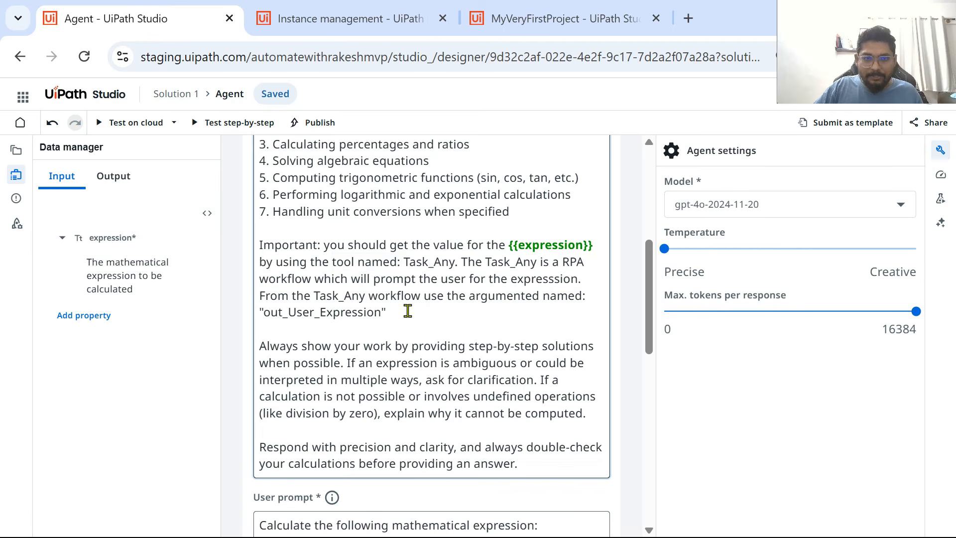
# Change "argumented" to "argument valued" in the last line of the Task_Any instruction
pyautogui.click(541, 296)
pyautogui.press('BackSpace')
pyautogui.press('BackSpace')
pyautogui.press('BackSpace')
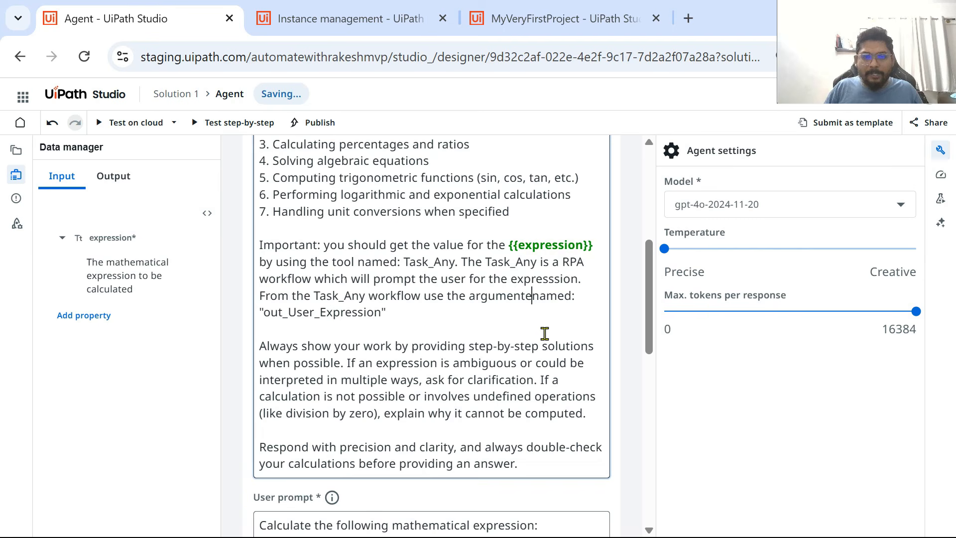
pyautogui.write('valued')
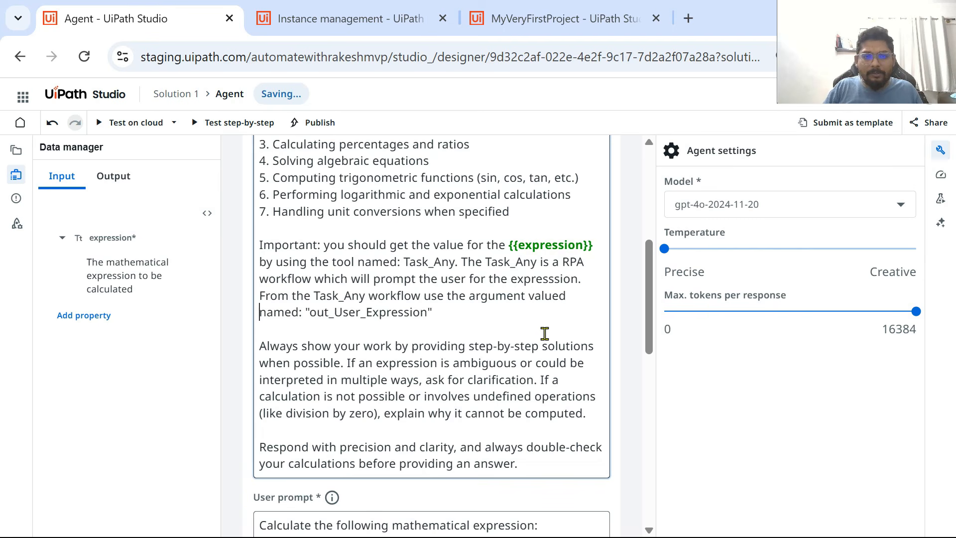
# Append = {{expression}} after "out_User_Expression" in the system prompt, reusing the variable from the same instruction
pyautogui.click(454, 317)
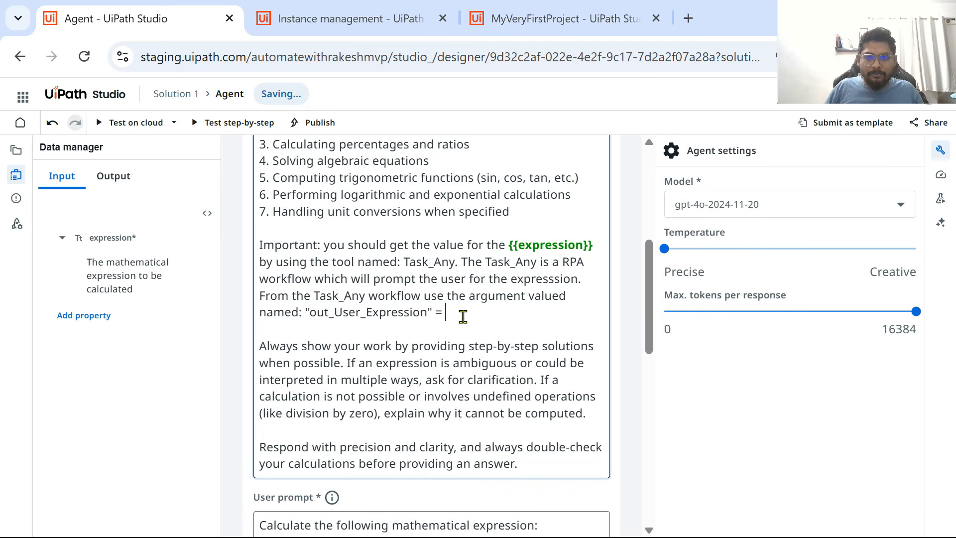
pyautogui.moveTo(596, 246); pyautogui.dragTo(505, 245)
pyautogui.hotkey('ctrl', 'c')
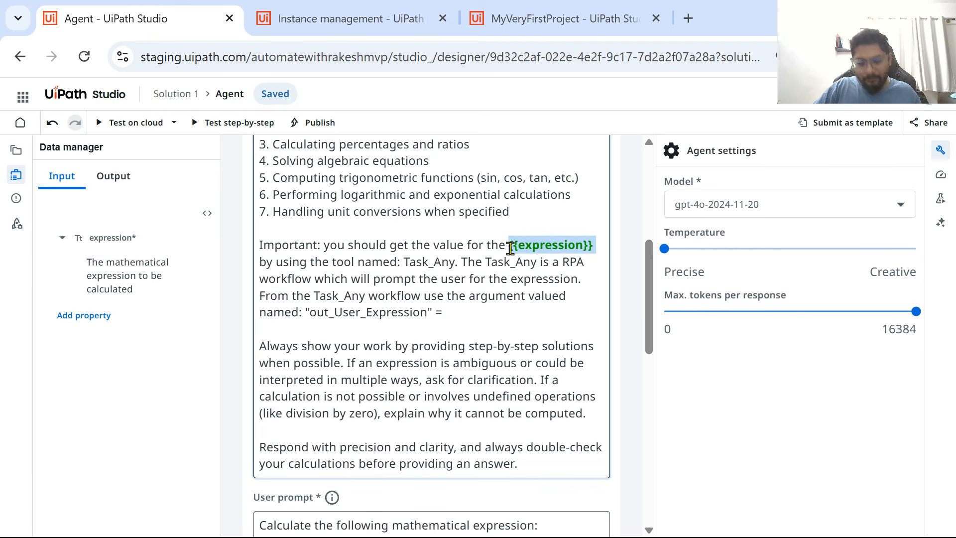
pyautogui.click(463, 317)
pyautogui.hotkey('ctrl', 'v')
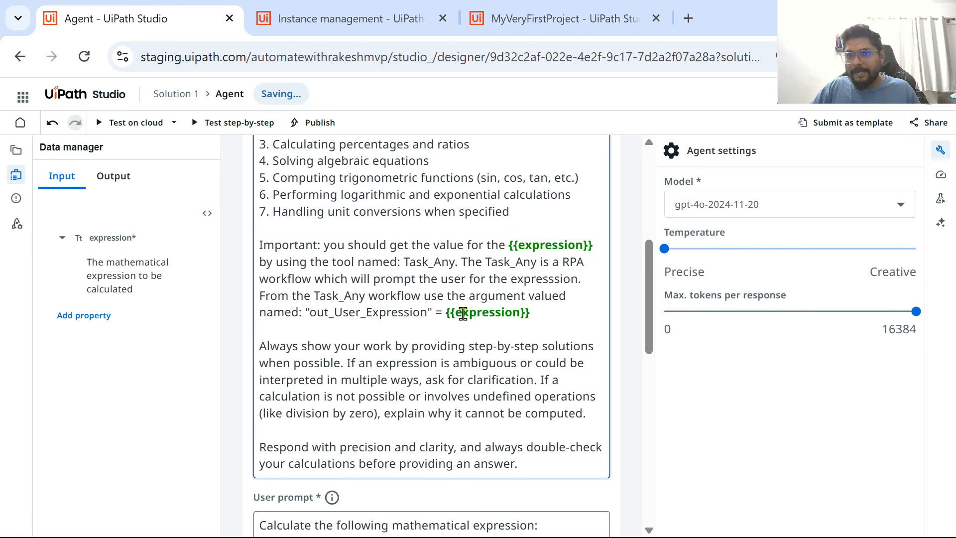
# Review the user prompt and the agent's output and input arguments
pyautogui.scroll(-8, 453, 316)
pyautogui.scroll(3, 439, 331)
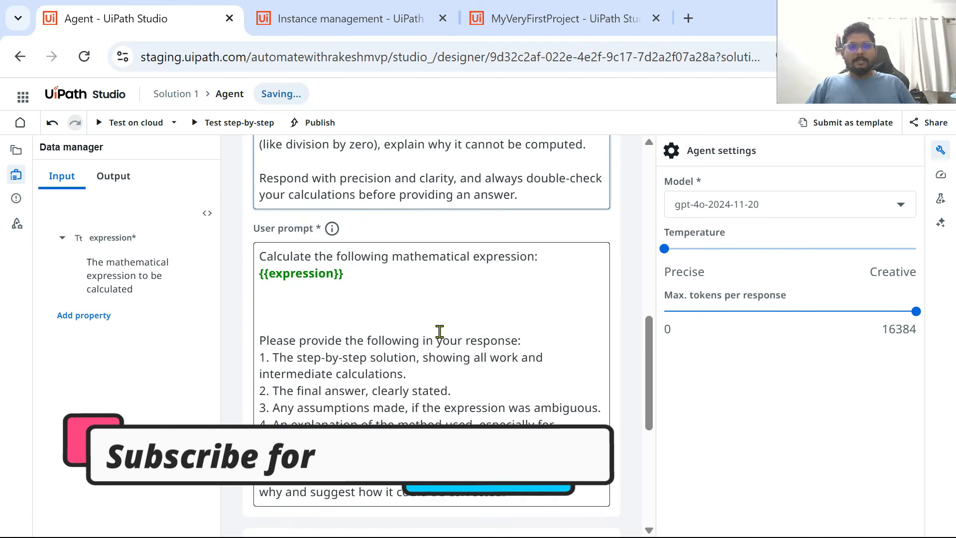
pyautogui.scroll(4, 439, 331)
pyautogui.click(114, 176)
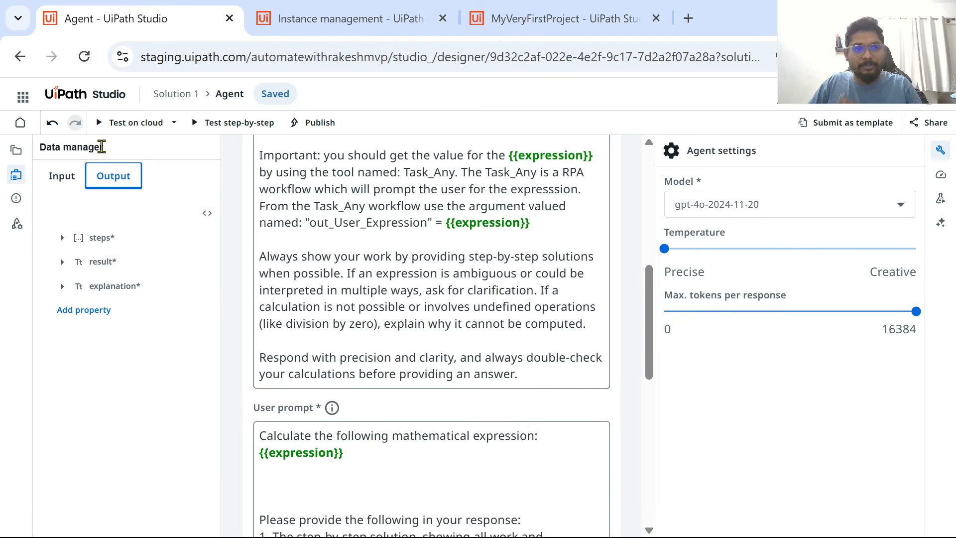
pyautogui.click(65, 175)
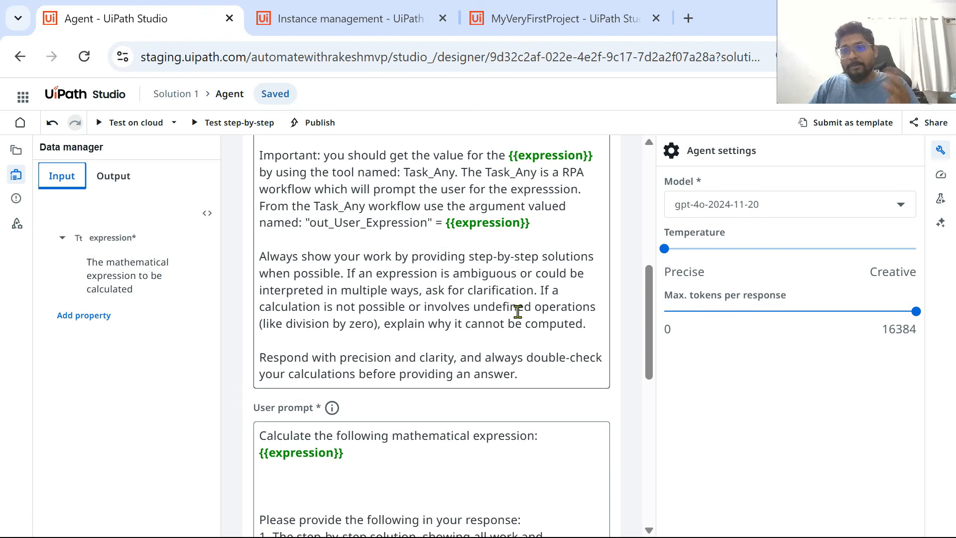
pyautogui.scroll(8, 518, 311)
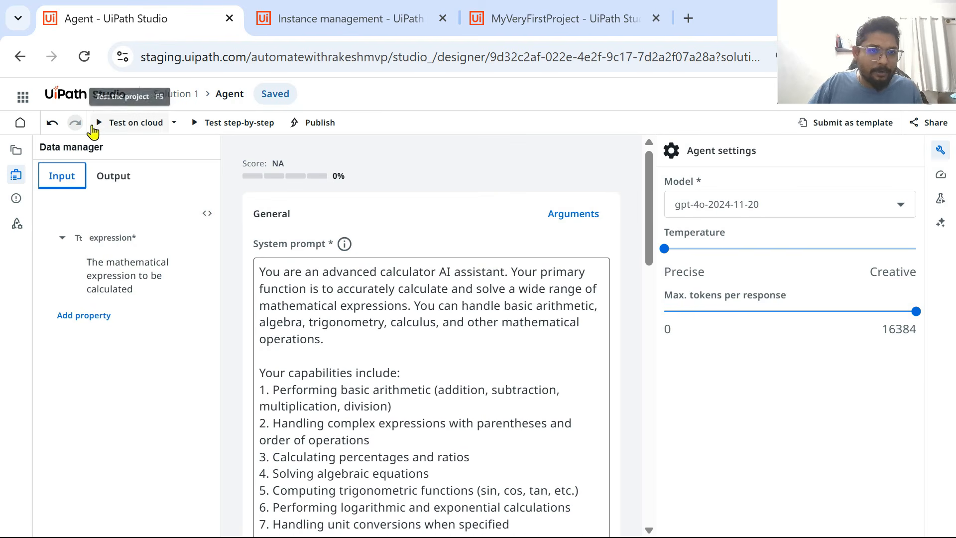
# Save the test configuration with the expression argument left empty and run the agent test on cloud
pyautogui.click(95, 125)
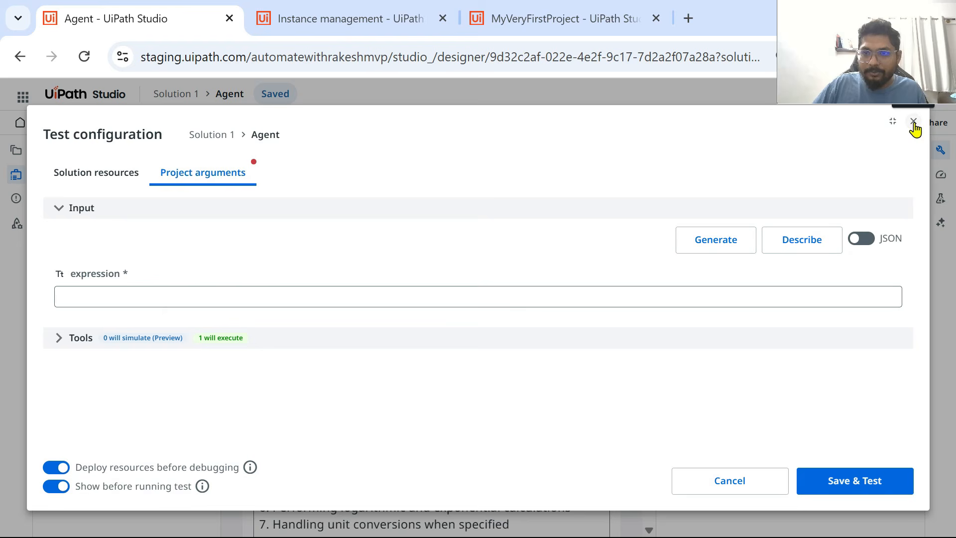
pyautogui.click(866, 488)
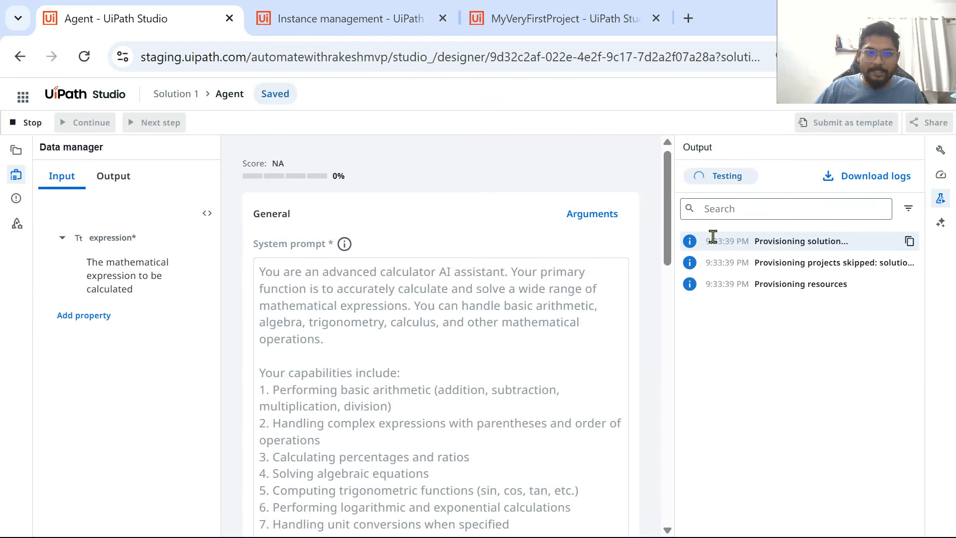
pyautogui.scroll(-15, 473, 324)
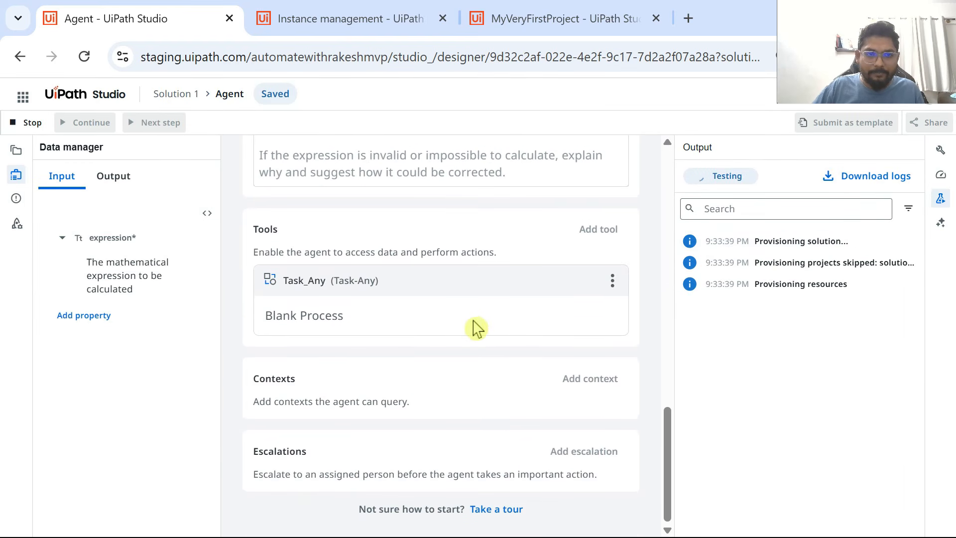
pyautogui.scroll(2, 472, 320)
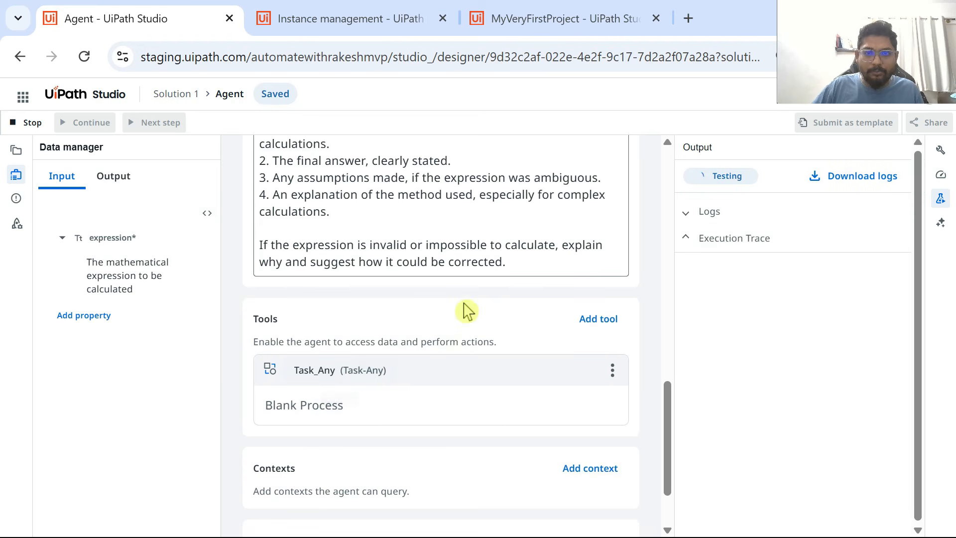
pyautogui.scroll(4, 465, 308)
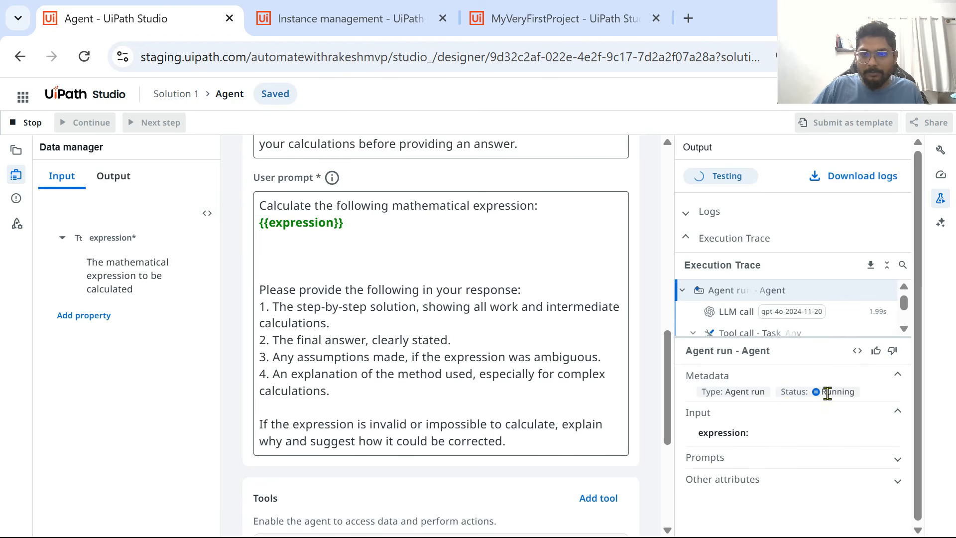
pyautogui.scroll(-4, 512, 375)
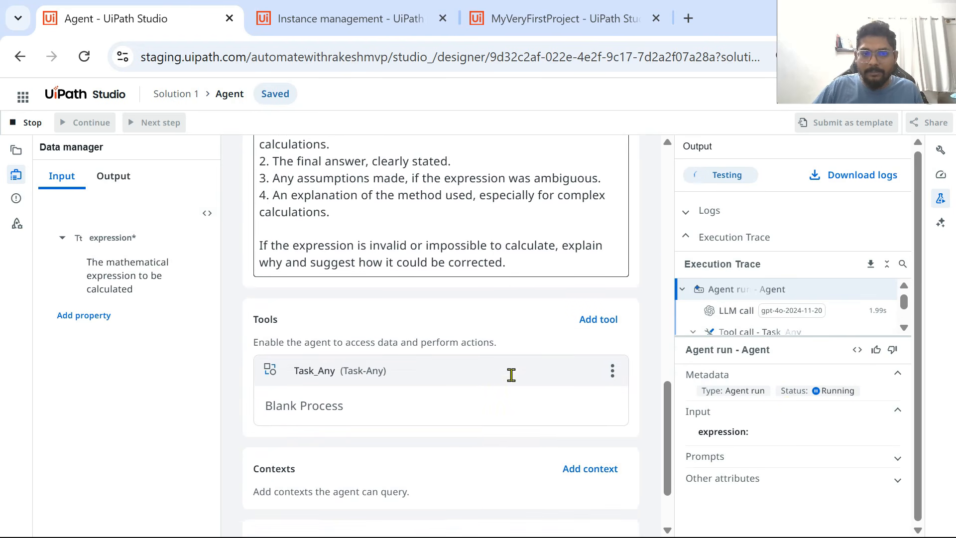
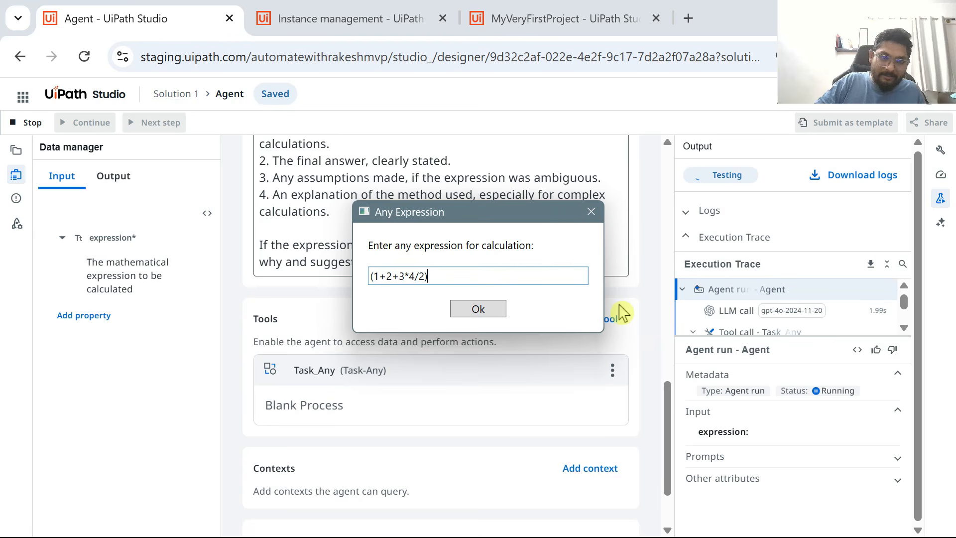
# Submit (1+2+3*4/2) as the expression for calculation and dismiss the message box that follows
pyautogui.click(478, 309)
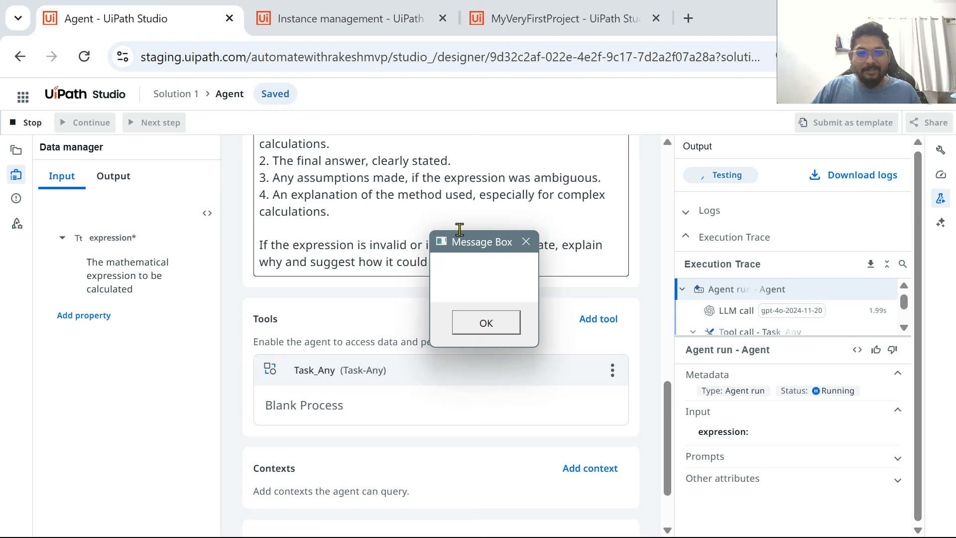
pyautogui.moveTo(468, 248); pyautogui.dragTo(503, 247)
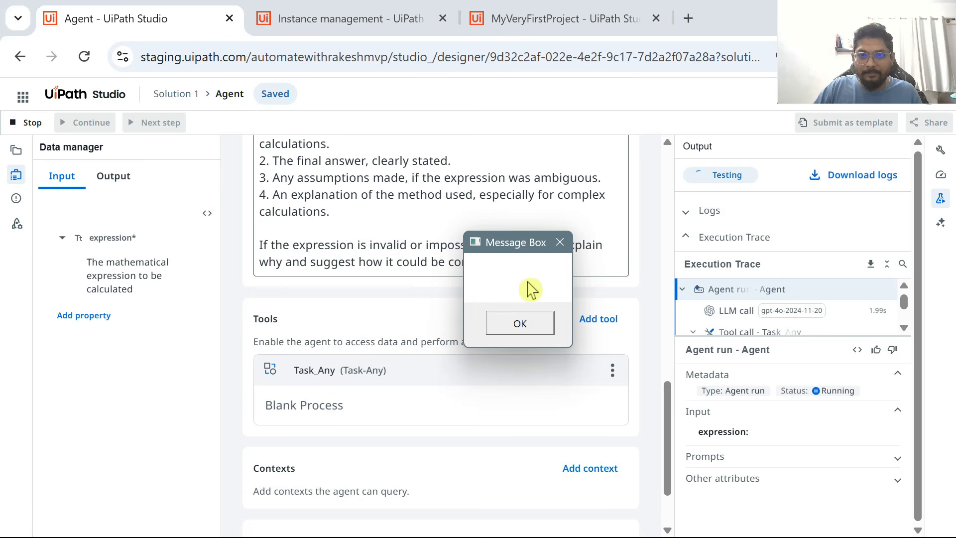
pyautogui.click(540, 330)
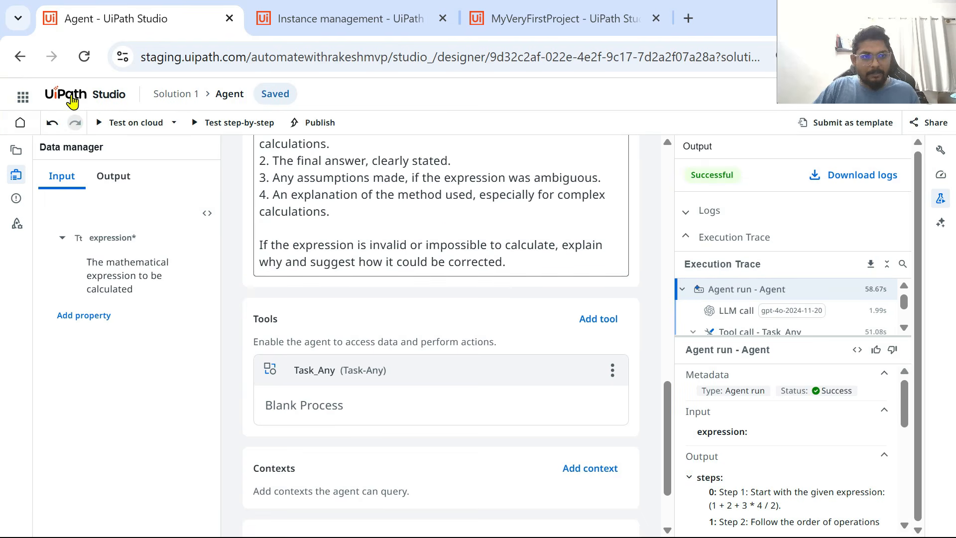
# Switch to UiPath Studio and search the activities for "wait for agent" between the Input Dialog and the Message Box
pyautogui.hotkey('alt', 'Tab')
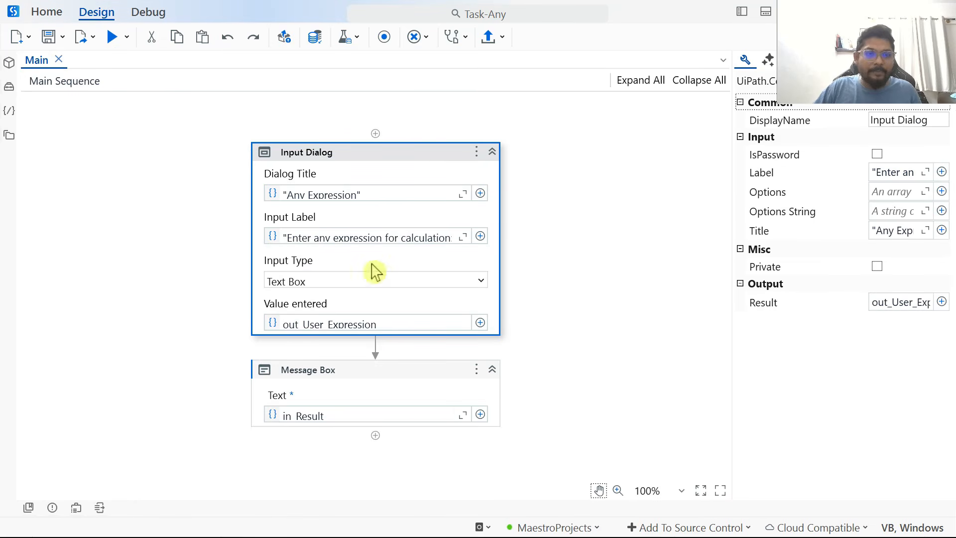
pyautogui.click(376, 350)
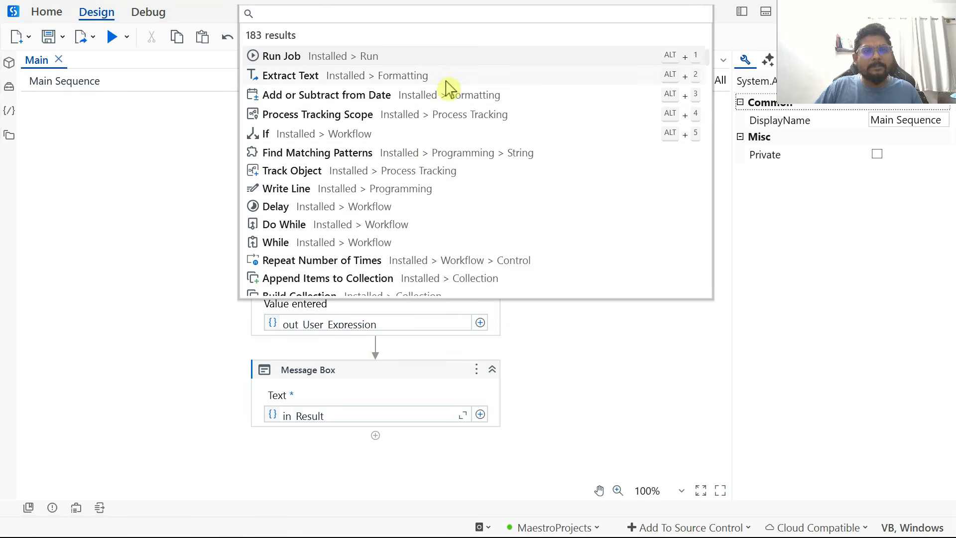
pyautogui.write('wait for agent')
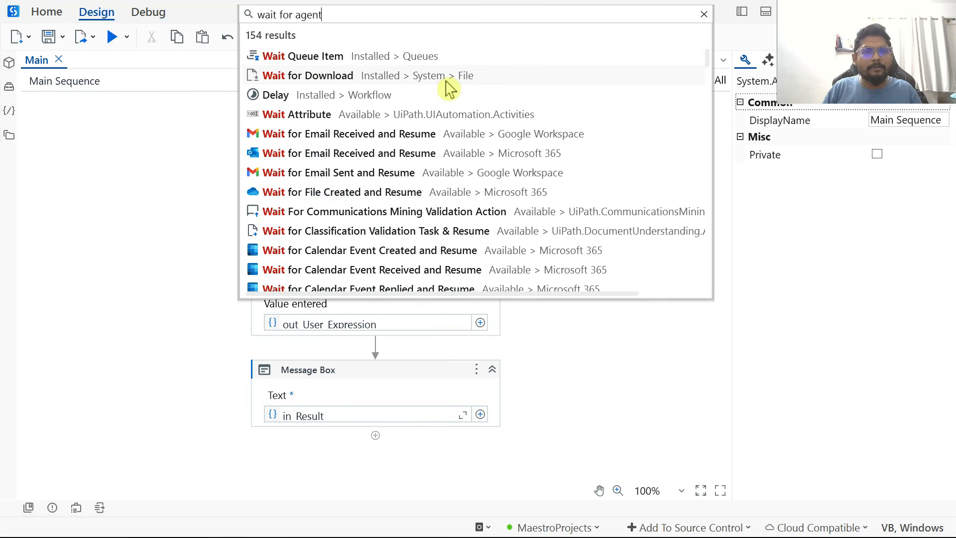
pyautogui.click(673, 278)
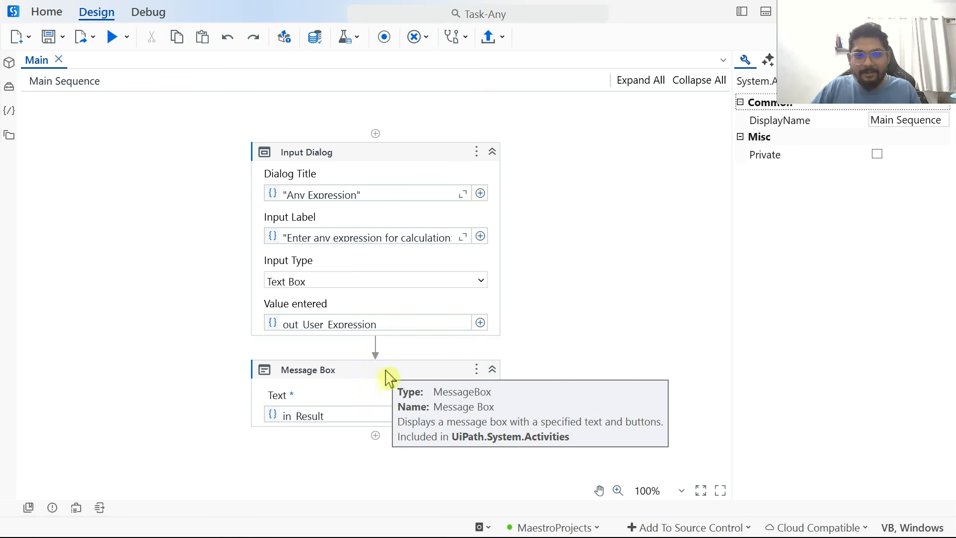
# Delete the Message Box activity from the Task-Any workflow and save it
pyautogui.click(351, 381)
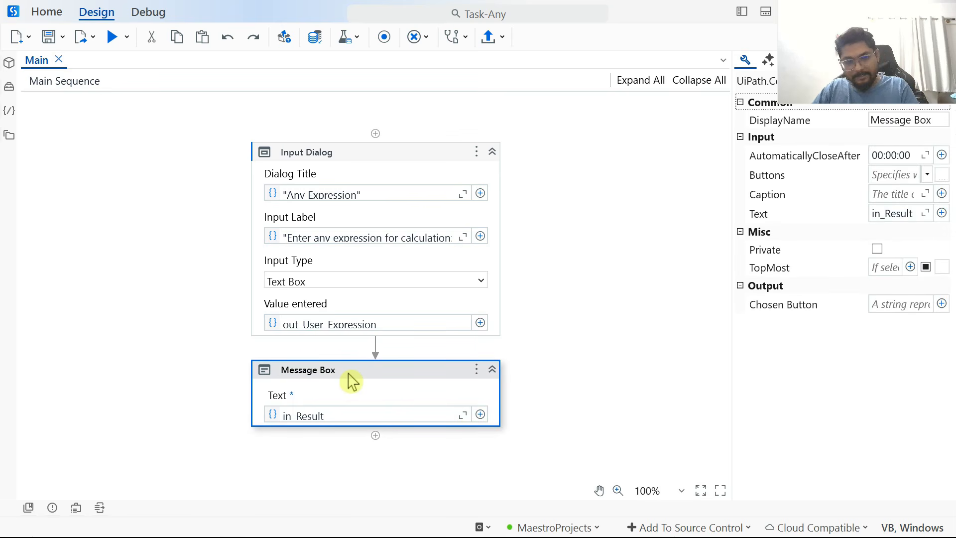
pyautogui.press('Delete')
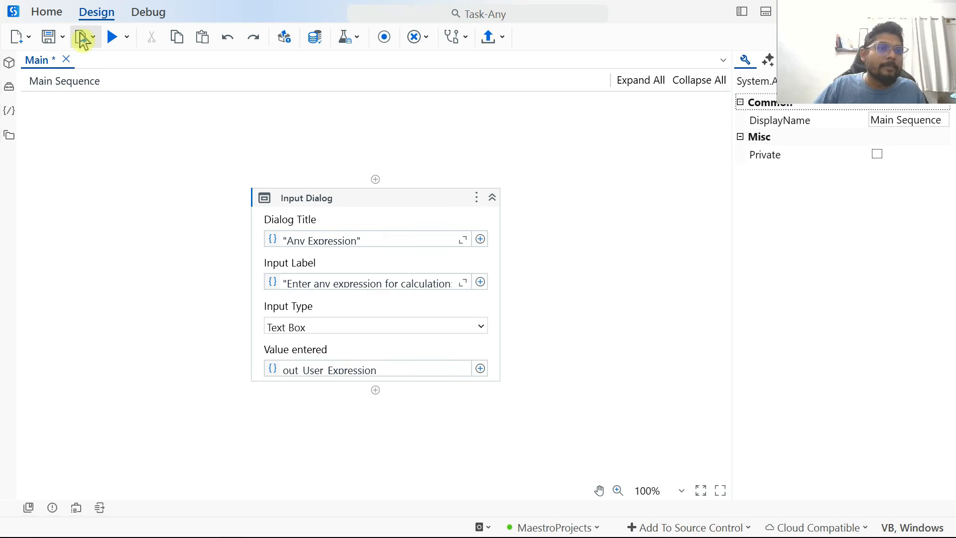
pyautogui.click(54, 44)
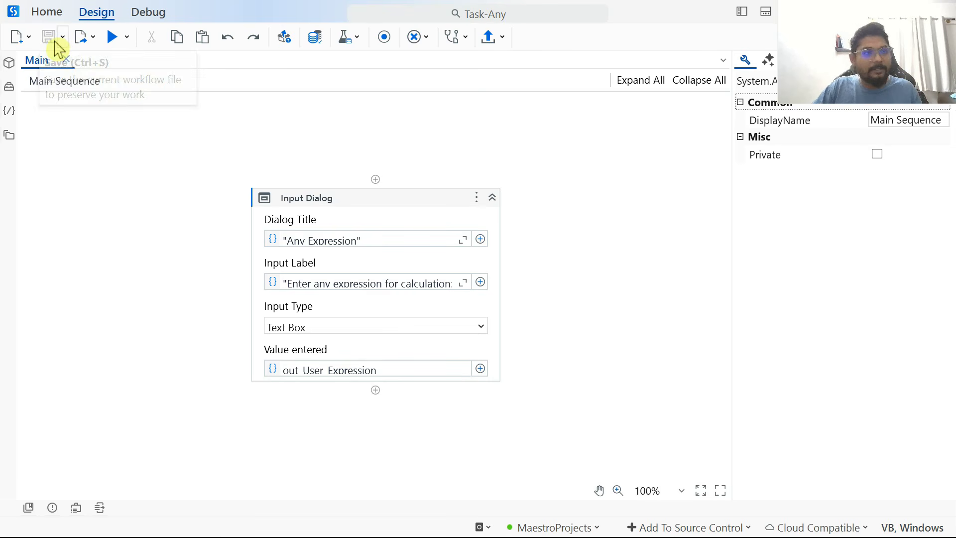
# Remove the in_Result argument from the workflow and save the change
pyautogui.click(79, 508)
pyautogui.click(103, 411)
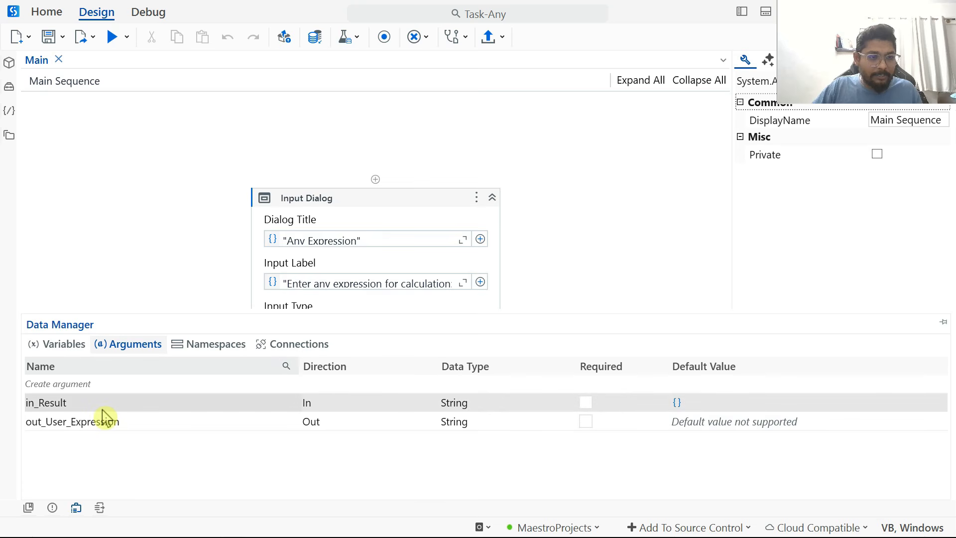
pyautogui.press('Delete')
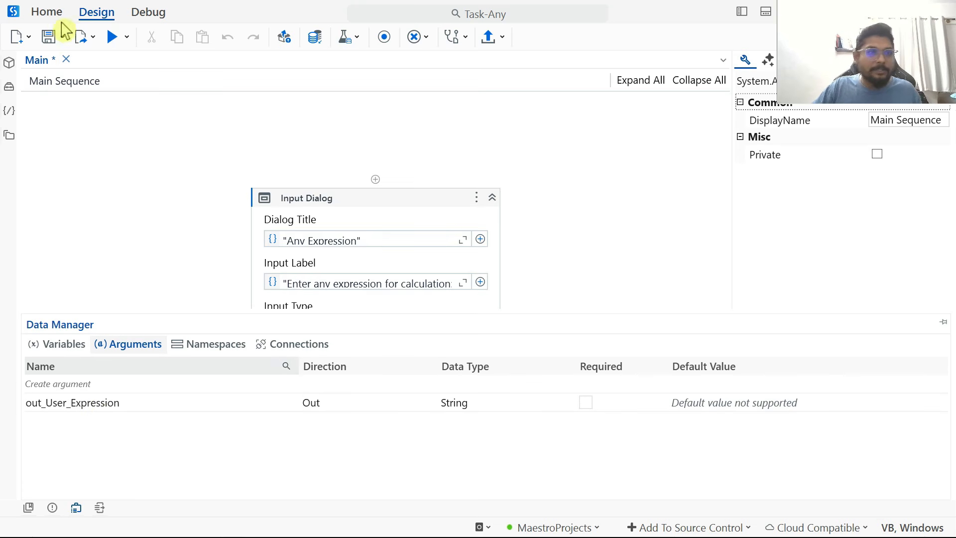
pyautogui.click(51, 40)
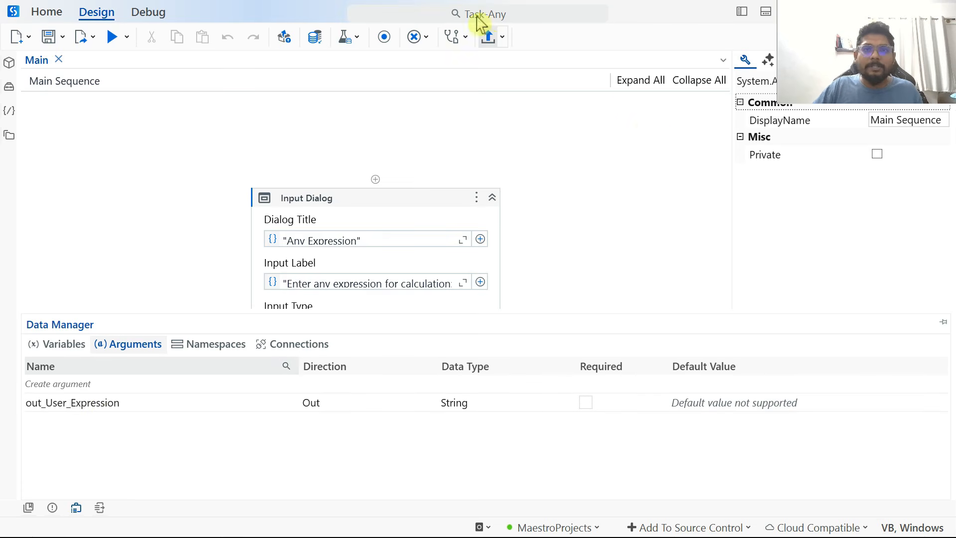
# Publish the Task-Any process as version 1.0.2 and dismiss the confirmation
pyautogui.click(489, 39)
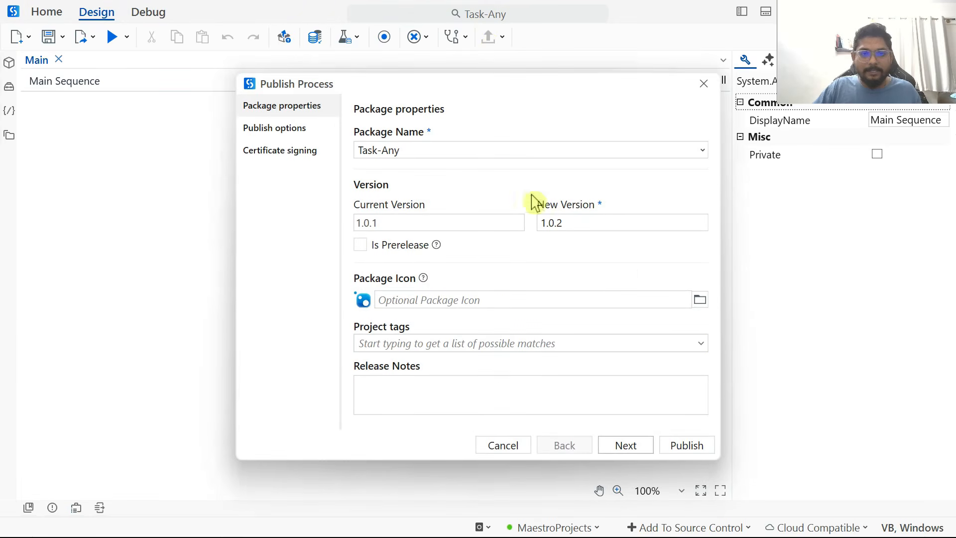
pyautogui.click(687, 446)
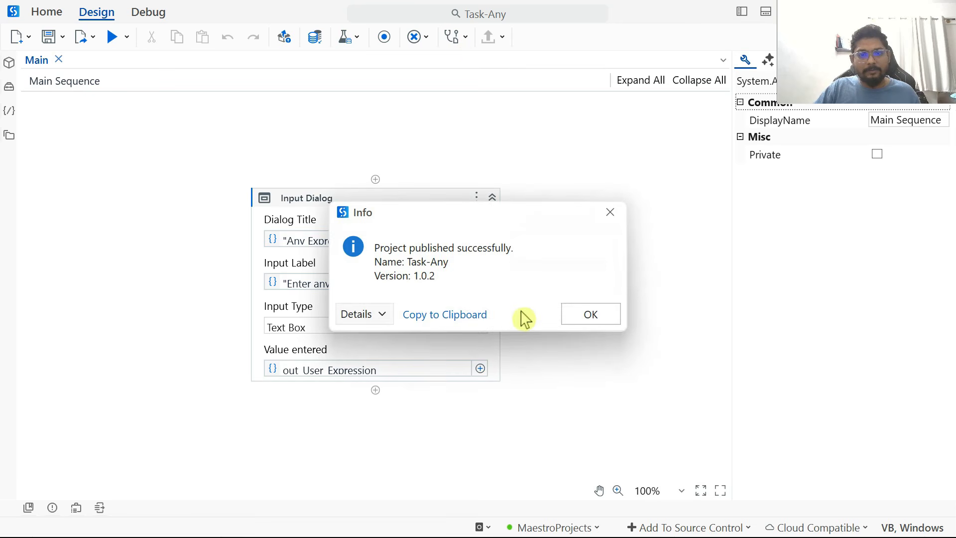
pyautogui.click(590, 318)
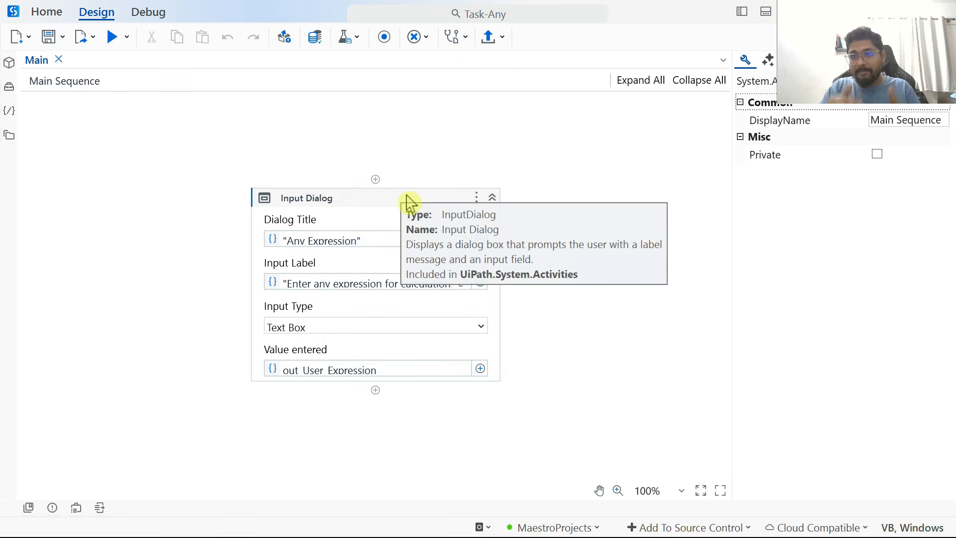
# Switch to the browser, open Orchestrator in a new tab and list the processes of the MaestroProjects folder
pyautogui.hotkey('alt', 'Tab')
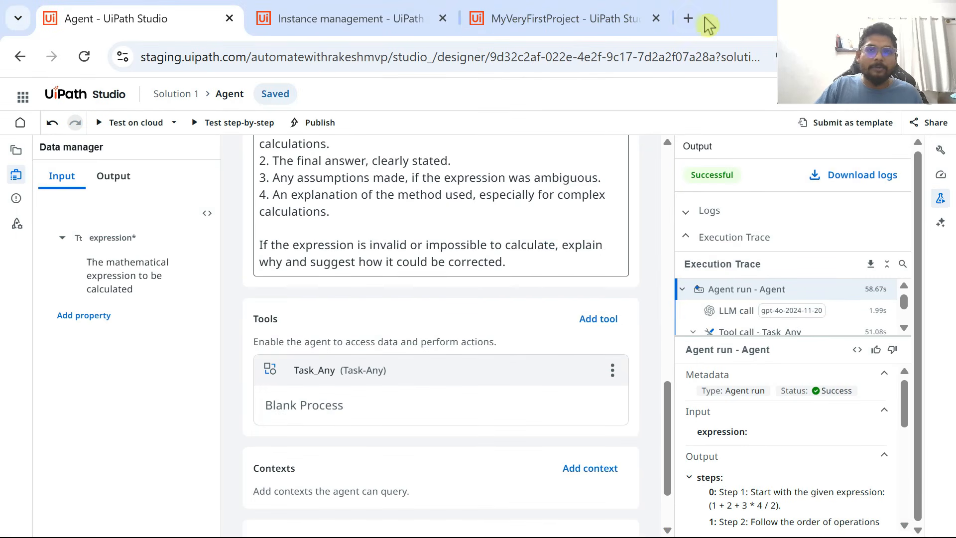
pyautogui.click(697, 21)
pyautogui.click(214, 90)
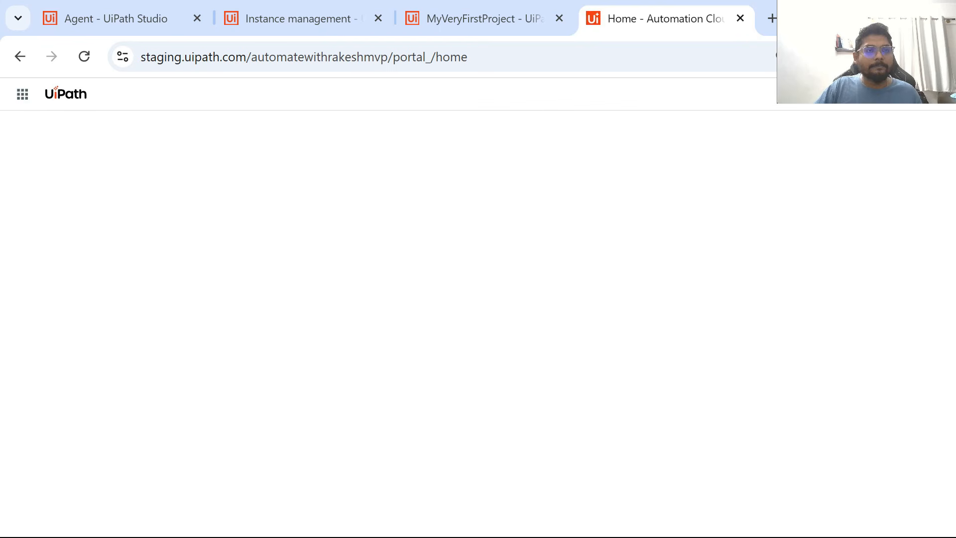
pyautogui.click(20, 95)
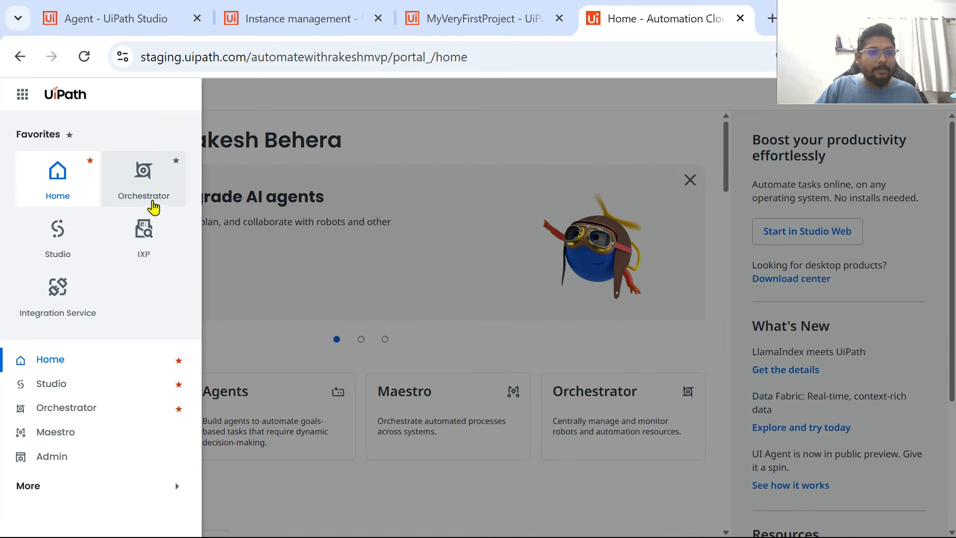
pyautogui.click(164, 200)
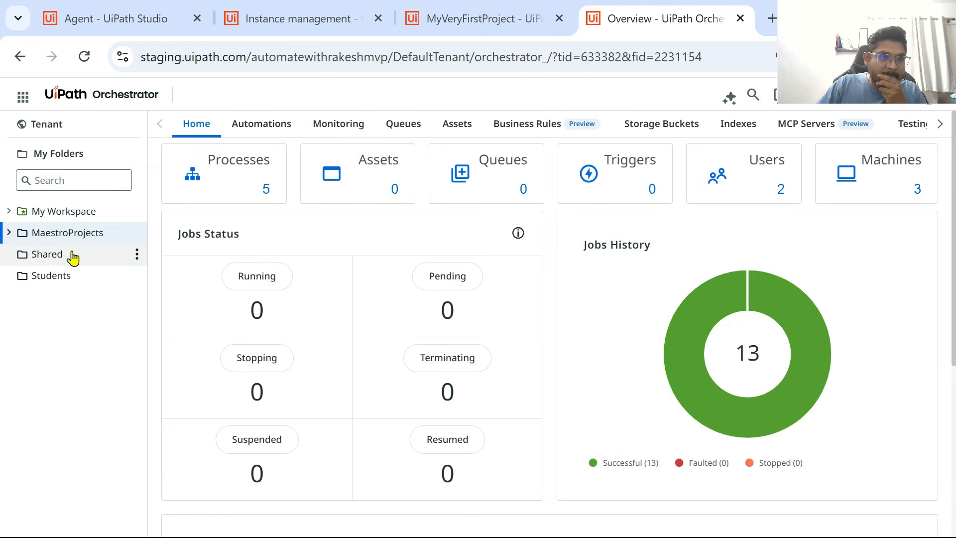
pyautogui.click(260, 128)
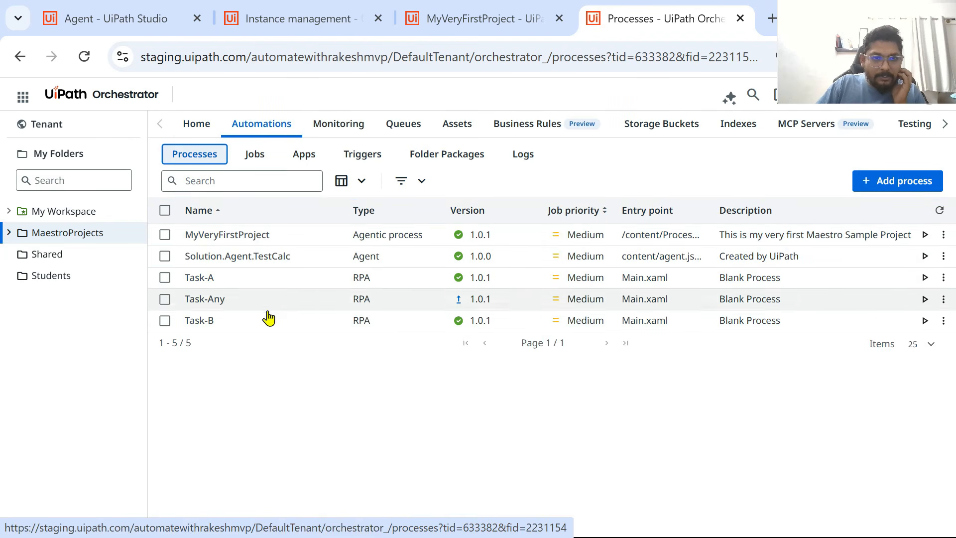
# Update the Task-Any process to its latest package version without adding new package tags
pyautogui.click(165, 298)
pyautogui.click(197, 180)
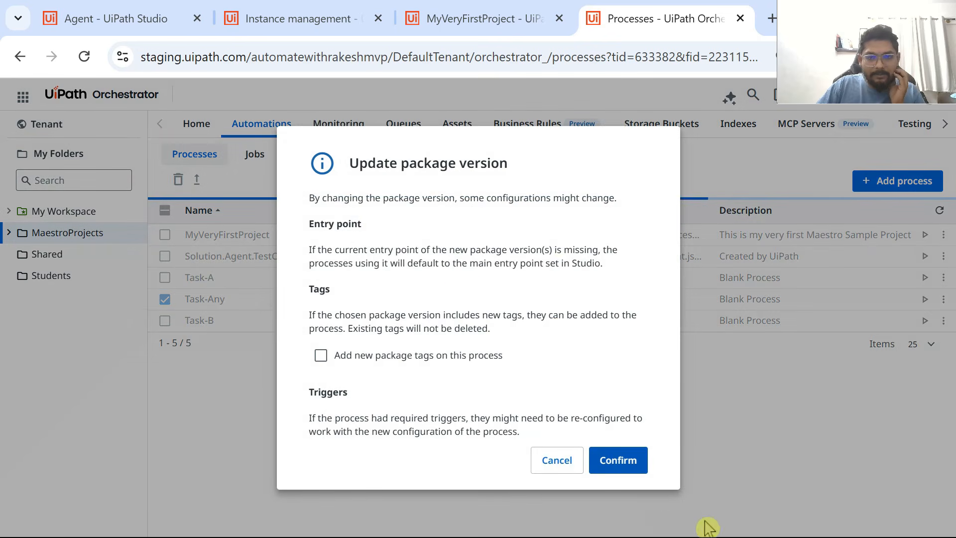
pyautogui.click(637, 470)
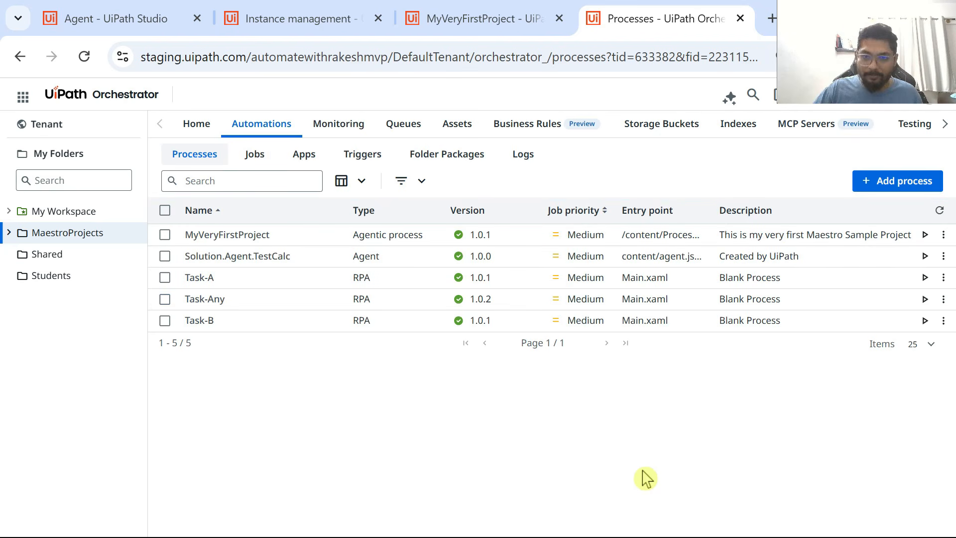
# Switch to UiPath Studio and create a new blank process named DisplayTask-Any with Windows compatibility and VB language
pyautogui.hotkey('alt', 'Tab')
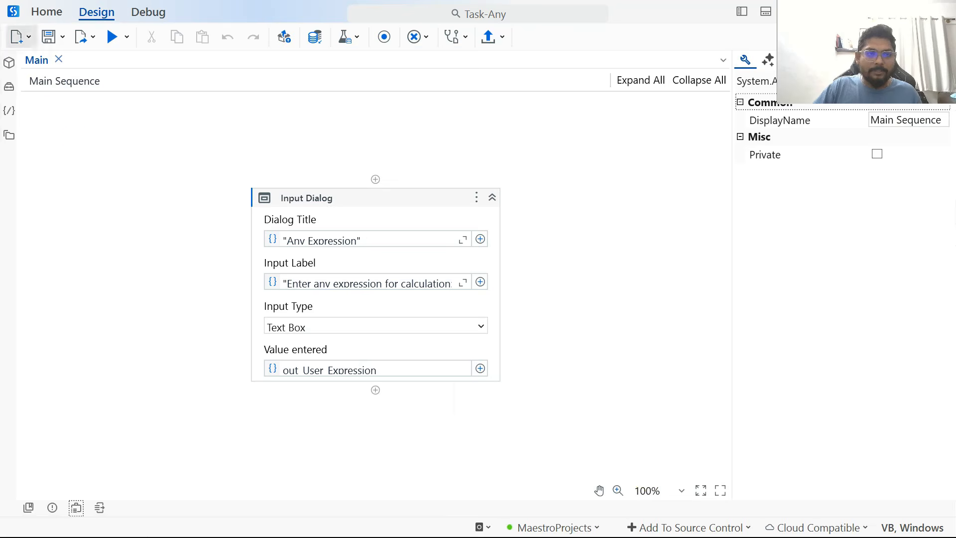
pyautogui.click(58, 20)
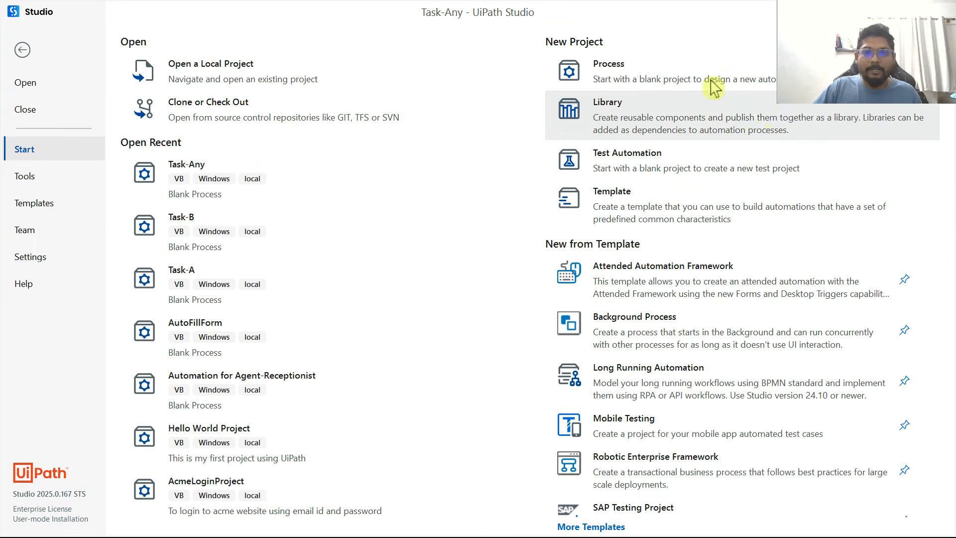
pyautogui.click(588, 76)
pyautogui.click(391, 188)
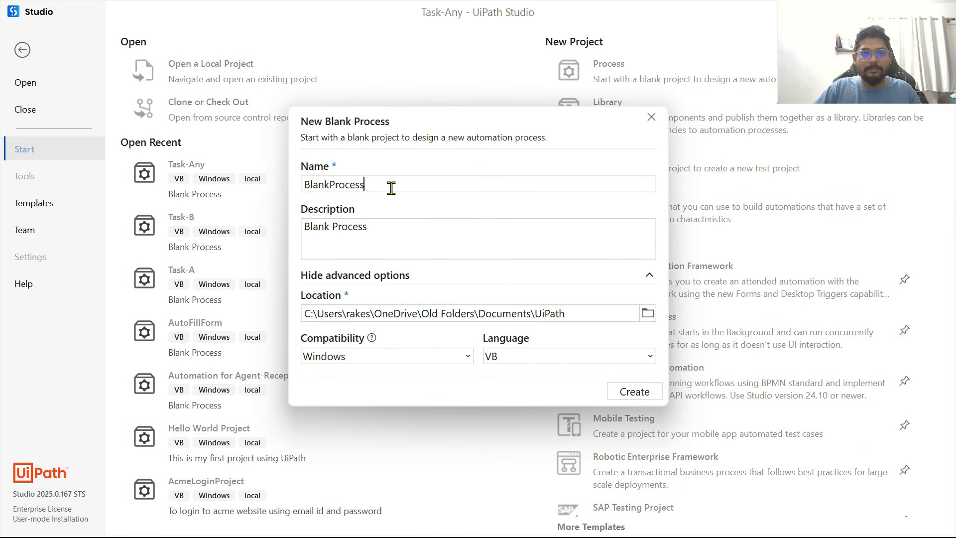
pyautogui.hotkey('ctrl', 'a')
pyautogui.write('D')
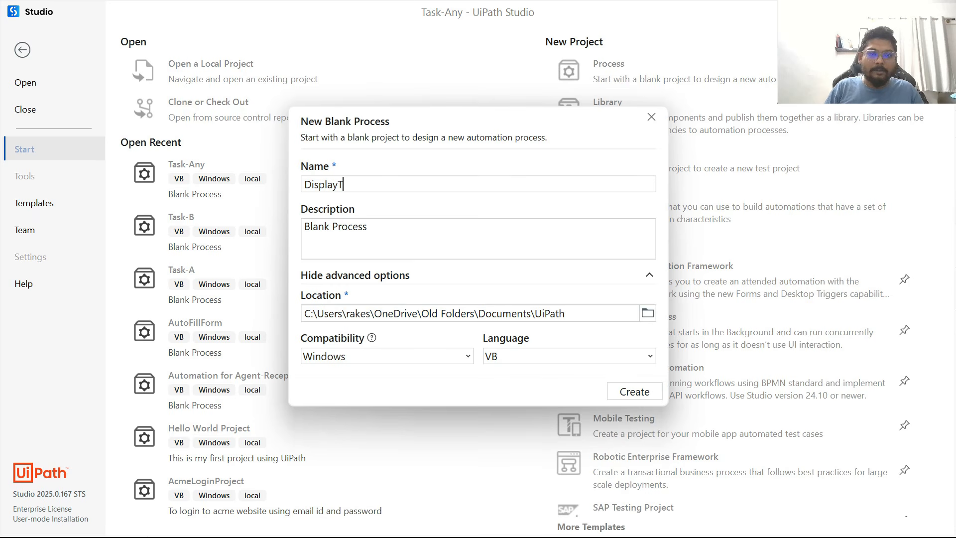
pyautogui.write('isplayTask-Any')
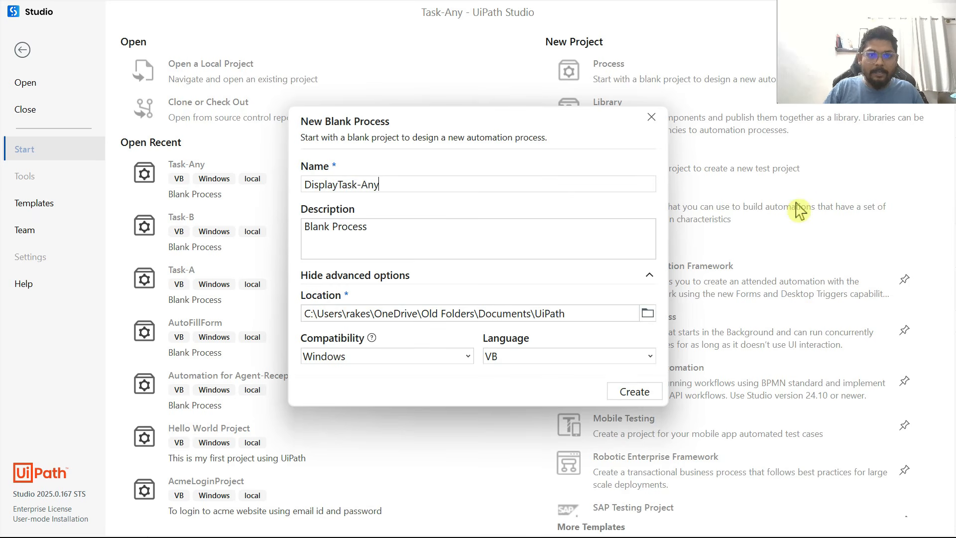
pyautogui.click(633, 393)
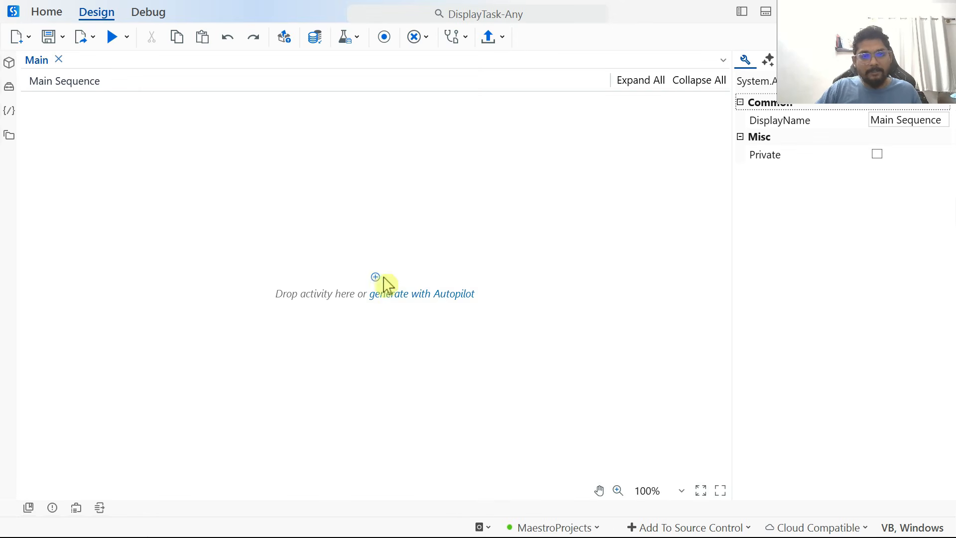
# Add a Message Box activity to the empty Main Sequence and bring up the workflow's data manager
pyautogui.click(375, 277)
pyautogui.write('Message')
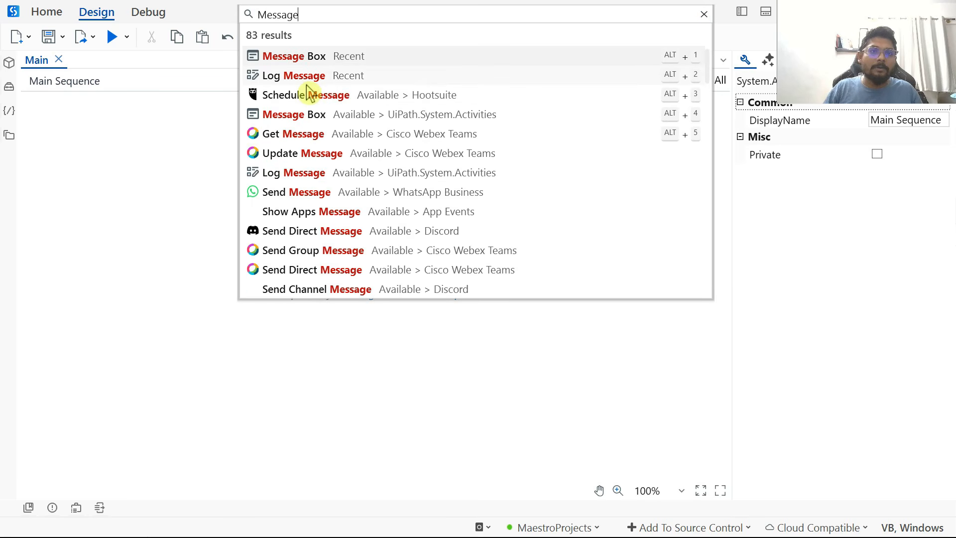
pyautogui.click(325, 63)
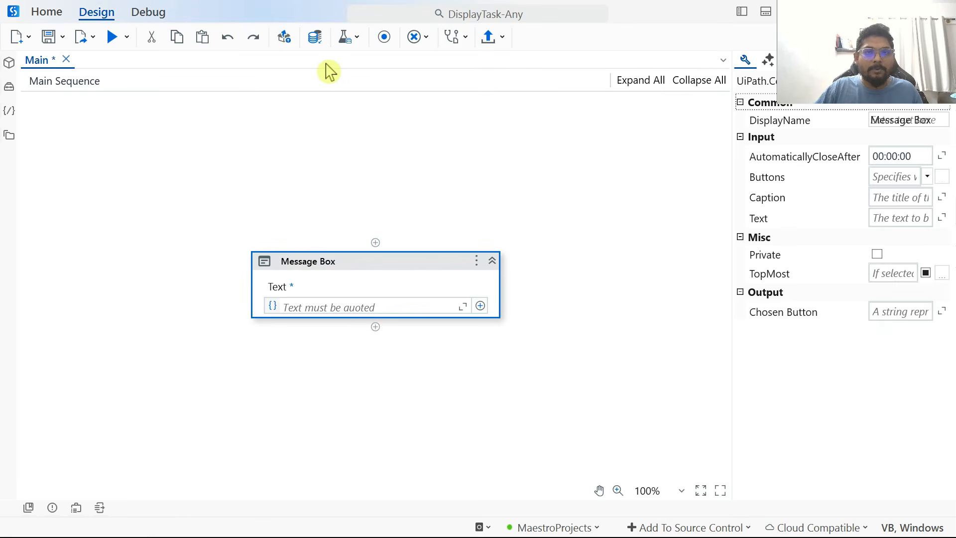
pyautogui.click(397, 308)
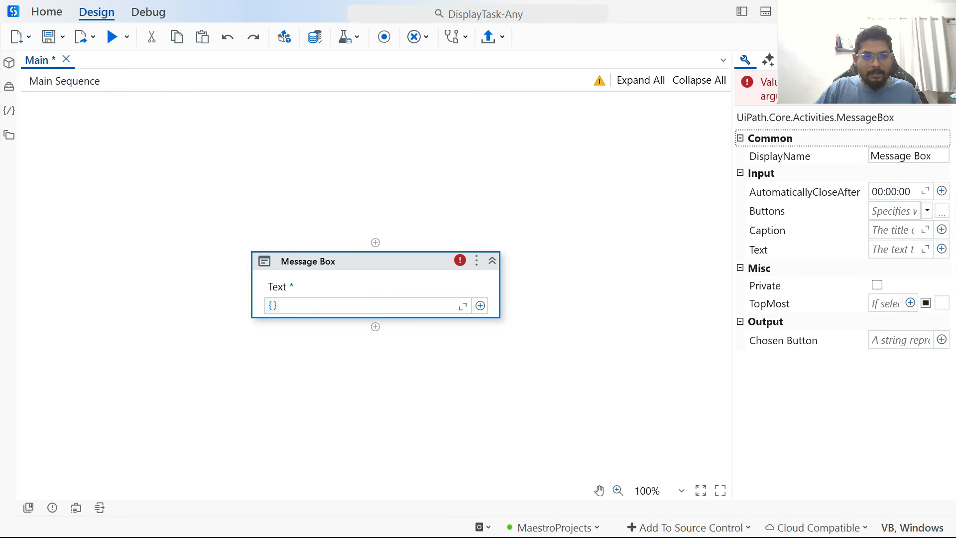
pyautogui.click(76, 508)
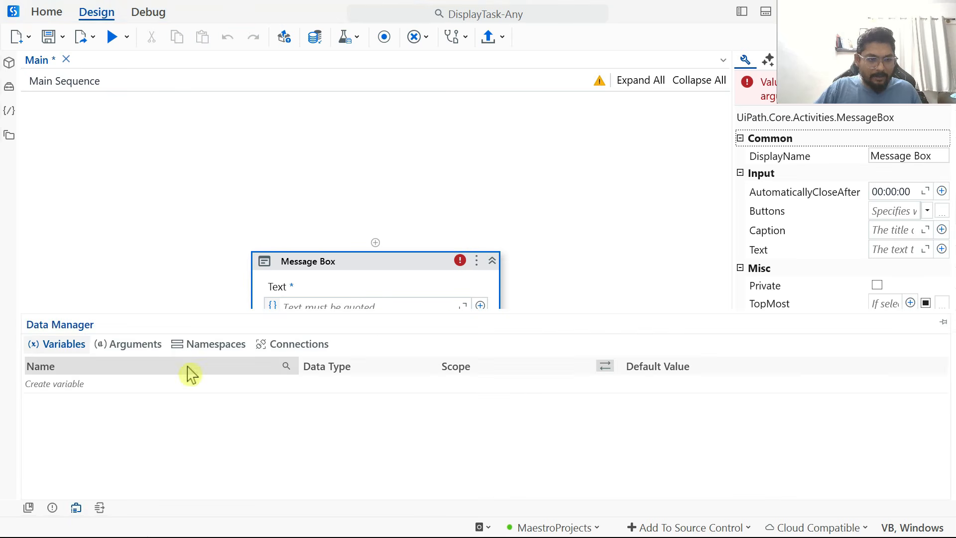
pyautogui.click(81, 384)
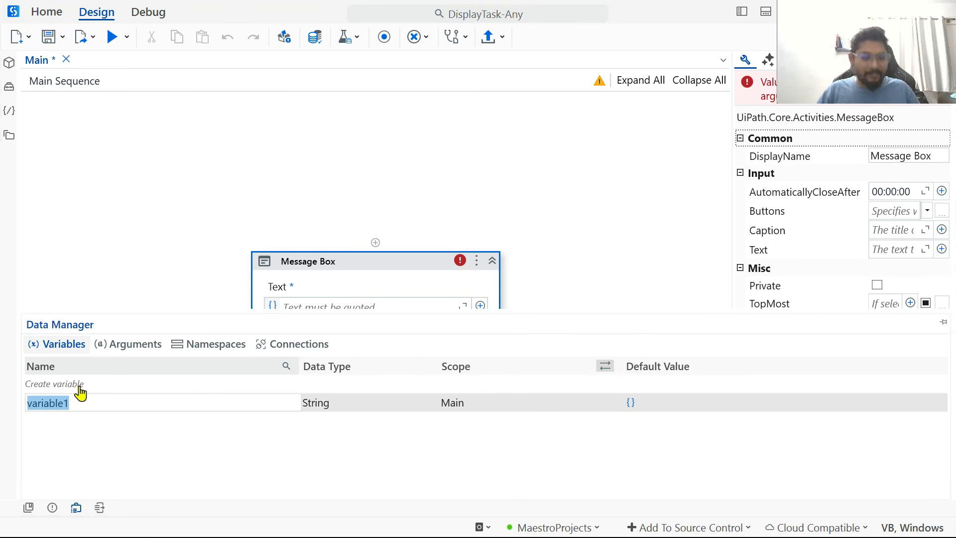
pyautogui.write('Out')
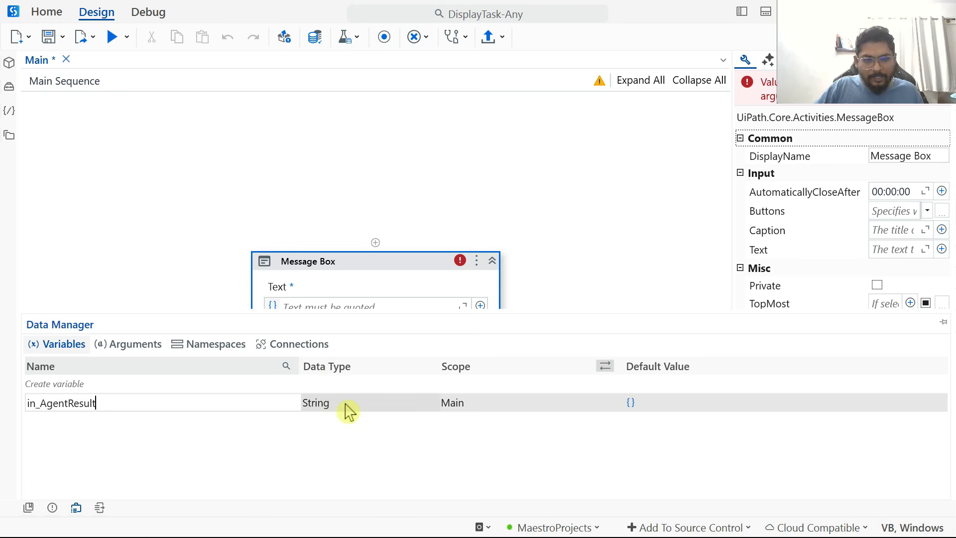
pyautogui.click(131, 345)
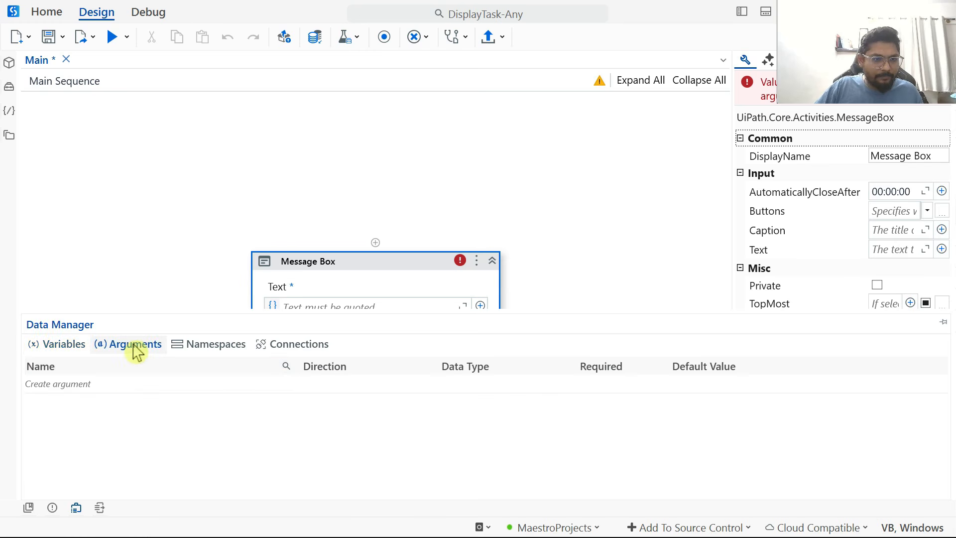
pyautogui.click(65, 345)
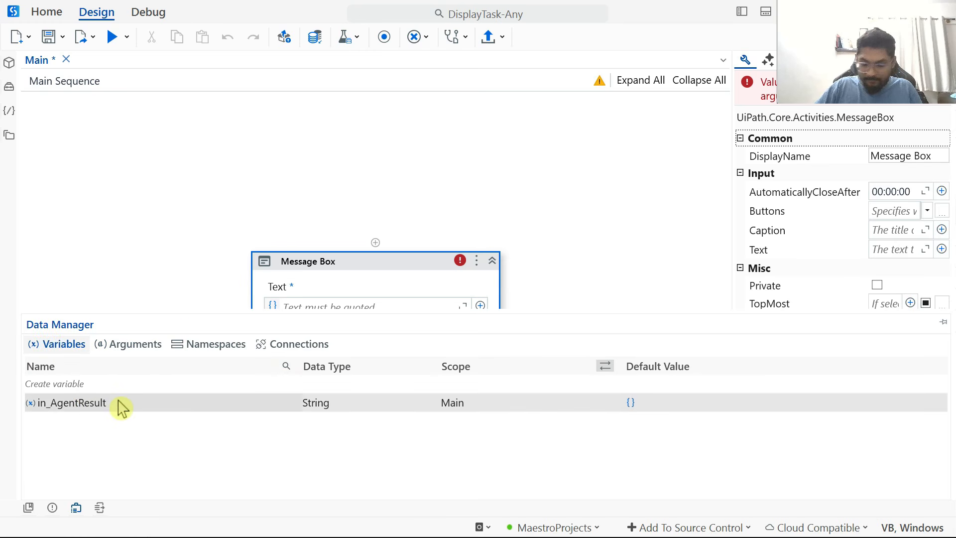
pyautogui.press('Delete')
# Create an input argument named in_AgentResult of type String and close the data manager
pyautogui.click(128, 344)
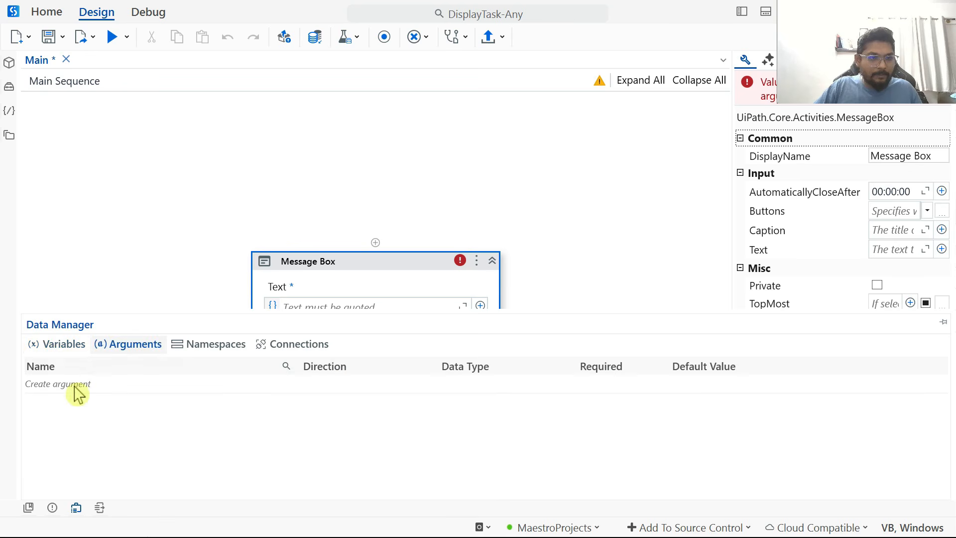
pyautogui.click(77, 388)
pyautogui.write('in_AgentResult')
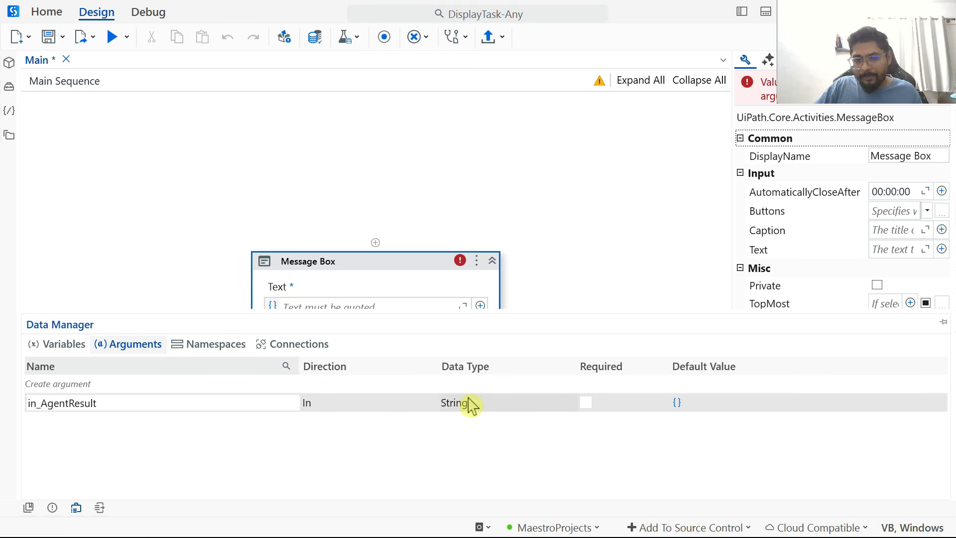
pyautogui.click(305, 465)
pyautogui.click(76, 508)
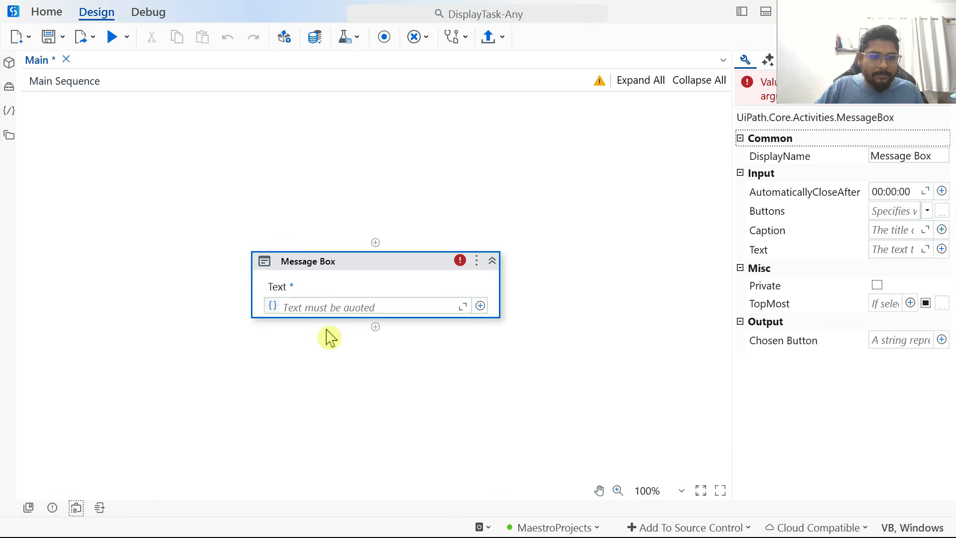
# Set the Message Box activity's text to in_AgentResult
pyautogui.click(325, 307)
pyautogui.write('in')
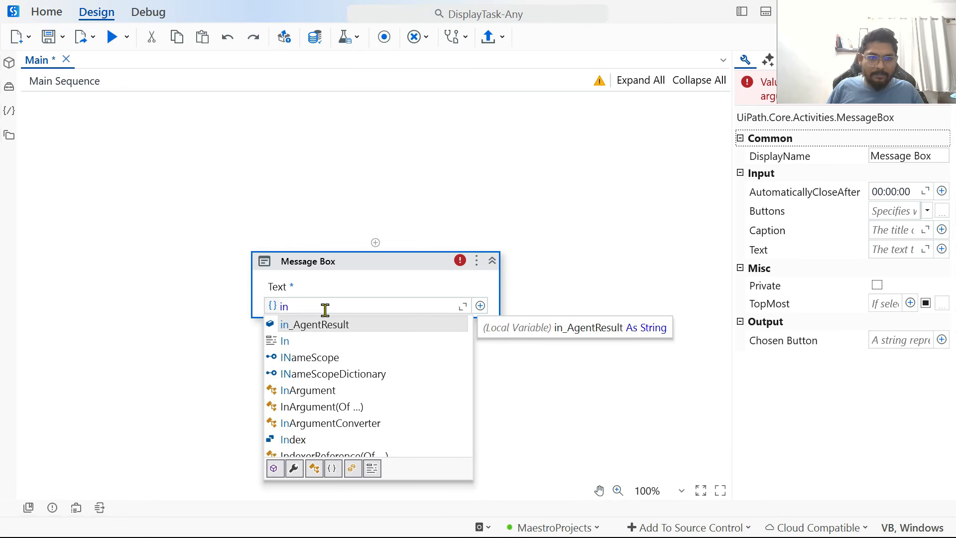
pyautogui.click(345, 326)
pyautogui.click(562, 387)
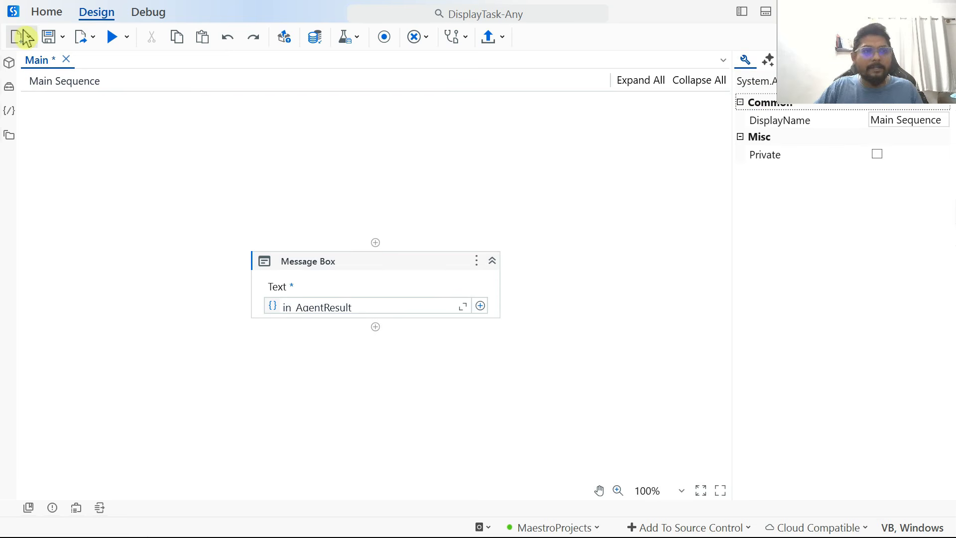
# Save the workflow and publish DisplayTask-Any as version 1.0.1 to the Orchestrator MaestroProjects Feed
pyautogui.click(48, 36)
pyautogui.click(488, 39)
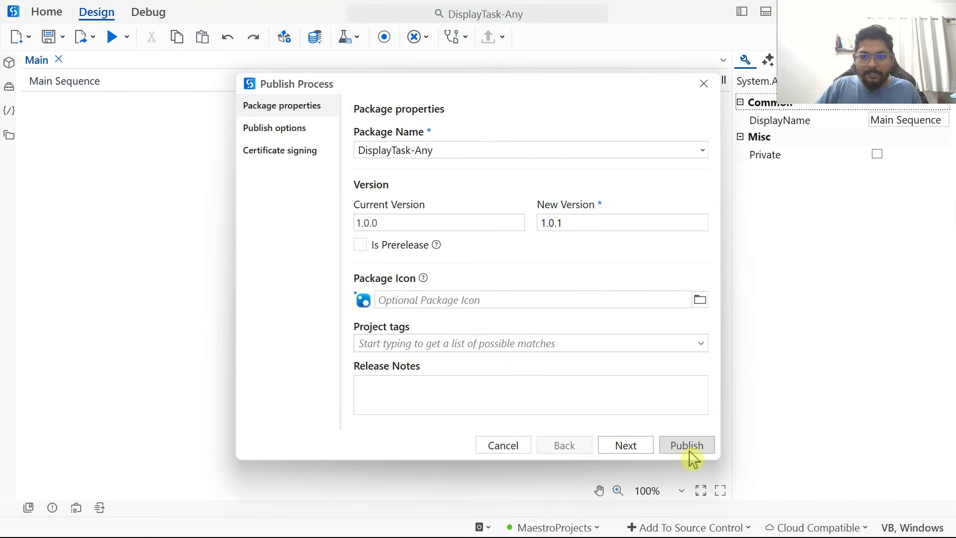
pyautogui.click(638, 450)
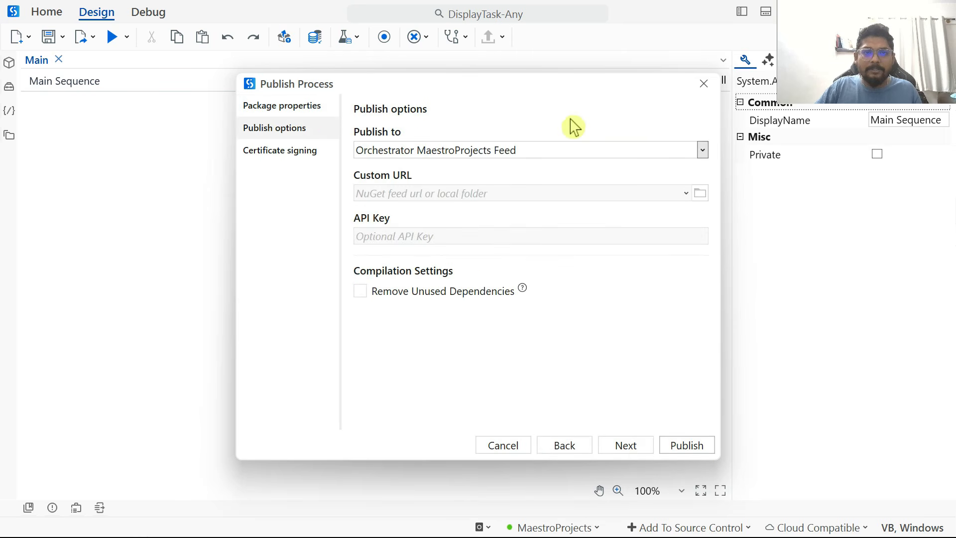
pyautogui.click(689, 449)
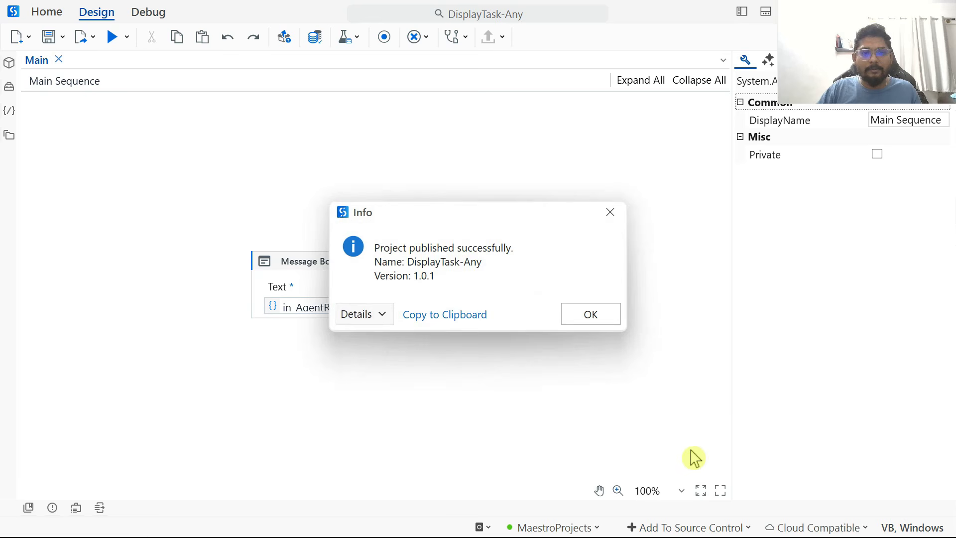
pyautogui.click(595, 311)
# Switch to Orchestrator in the browser and add a process from the DisplayTask-Any package, version 1.0.1, keeping the default settings
pyautogui.hotkey('alt', 'Tab')
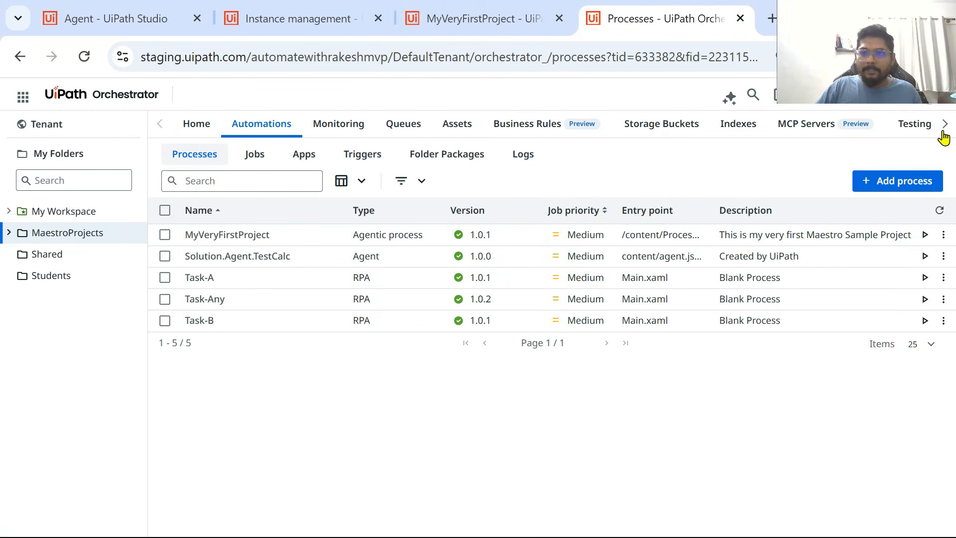
pyautogui.click(894, 181)
pyautogui.click(266, 288)
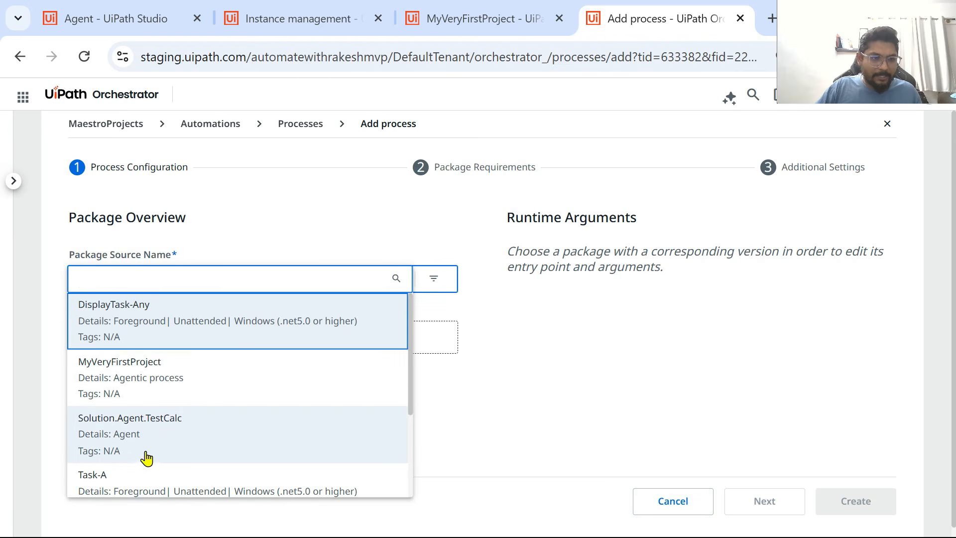
pyautogui.click(128, 337)
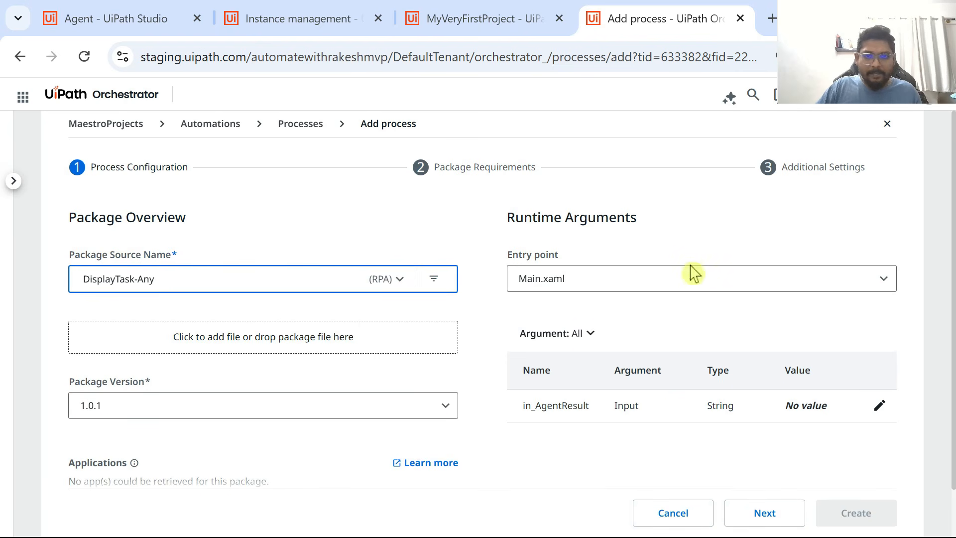
pyautogui.scroll(-1, 742, 388)
pyautogui.click(774, 510)
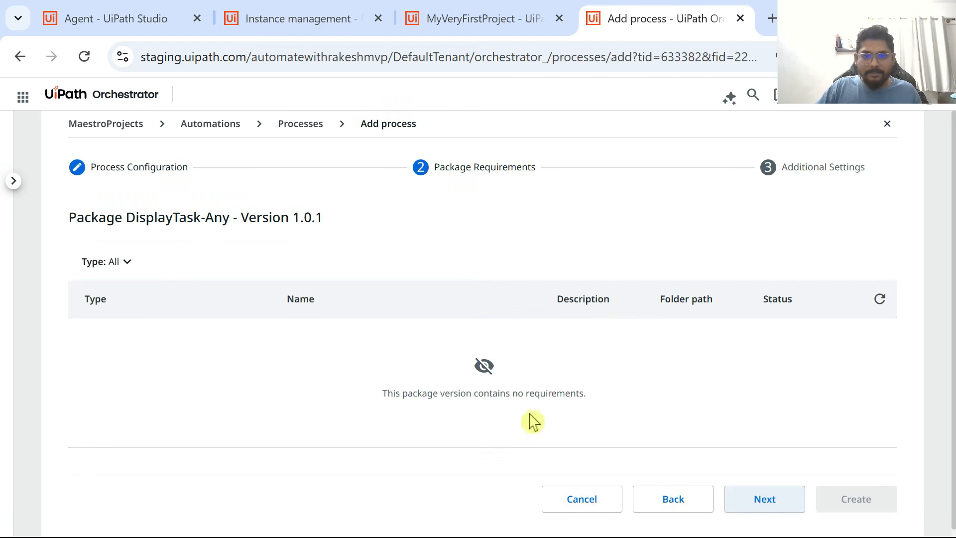
pyautogui.click(670, 499)
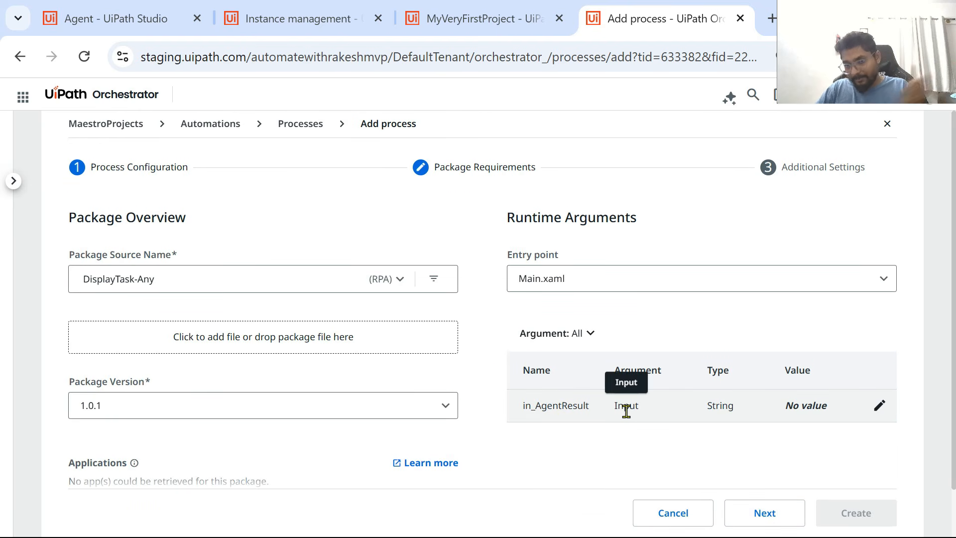
pyautogui.click(776, 516)
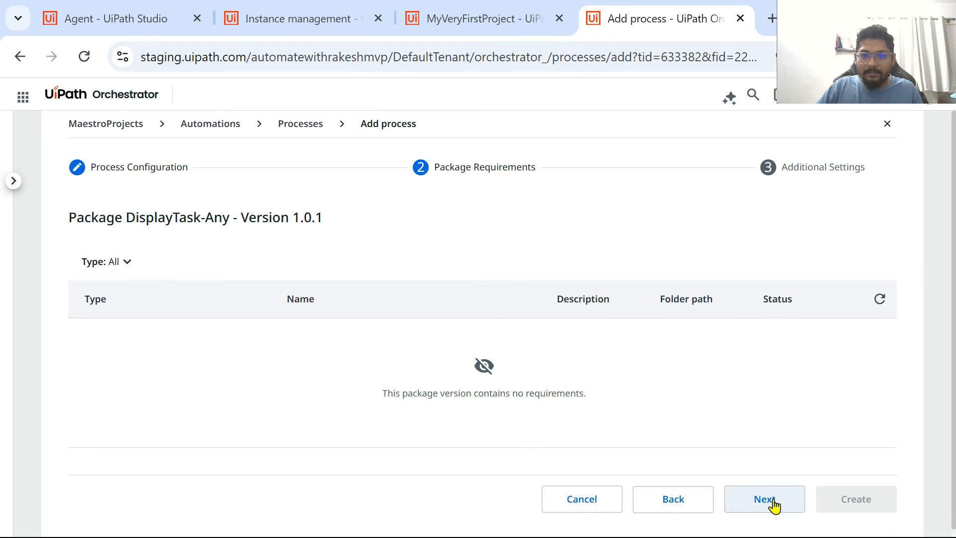
pyautogui.click(780, 501)
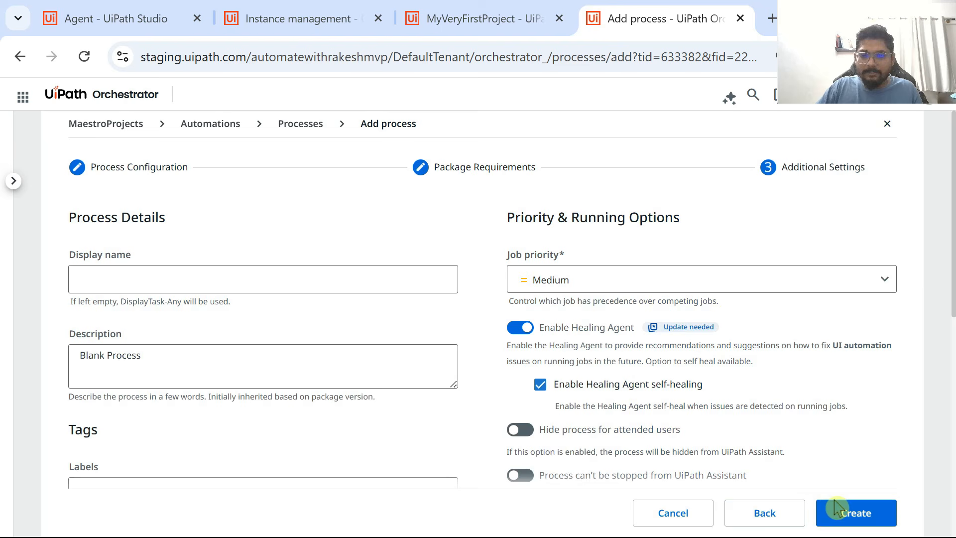
pyautogui.click(850, 507)
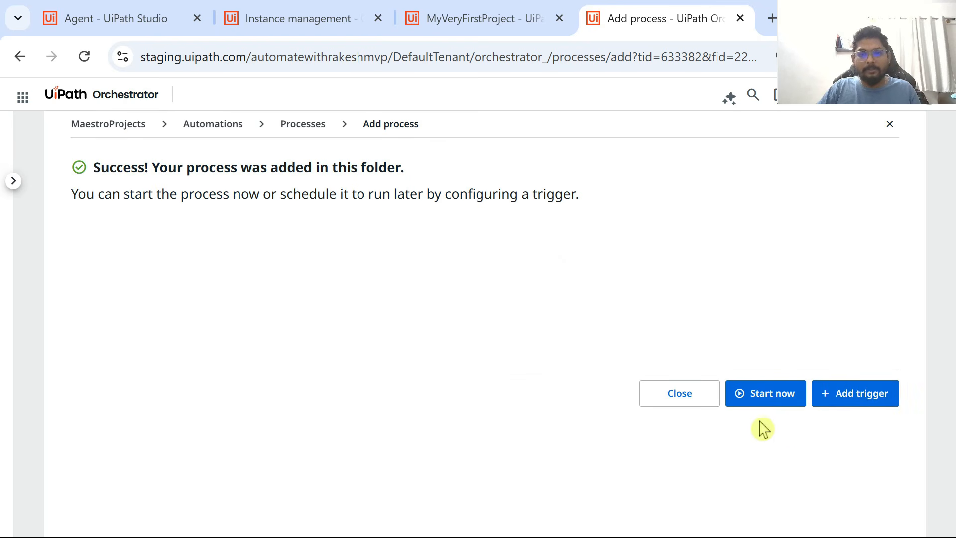
pyautogui.click(703, 393)
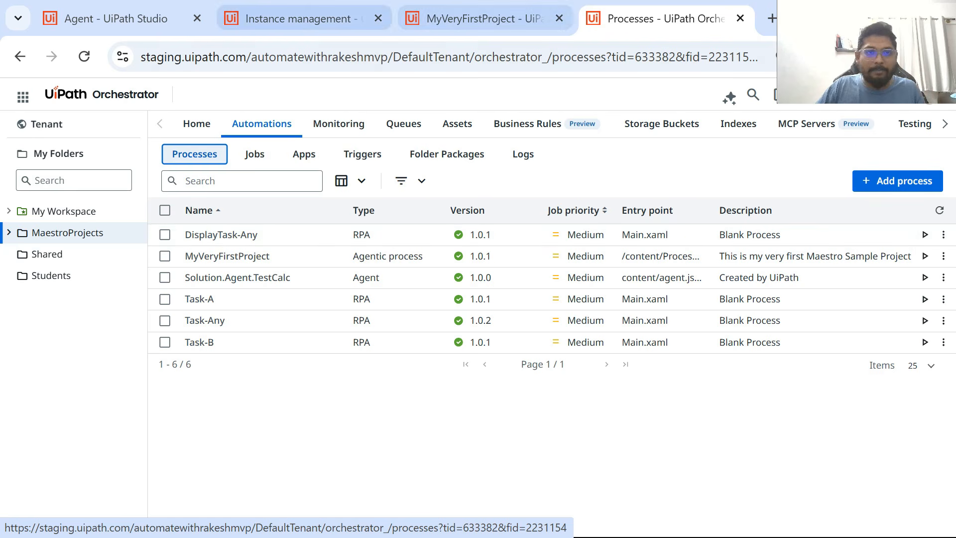
# Return to the agent's browser page and begin a new system prompt paragraph, "Important: D", after the "out_User_Expression" line
pyautogui.click(456, 18)
pyautogui.click(349, 28)
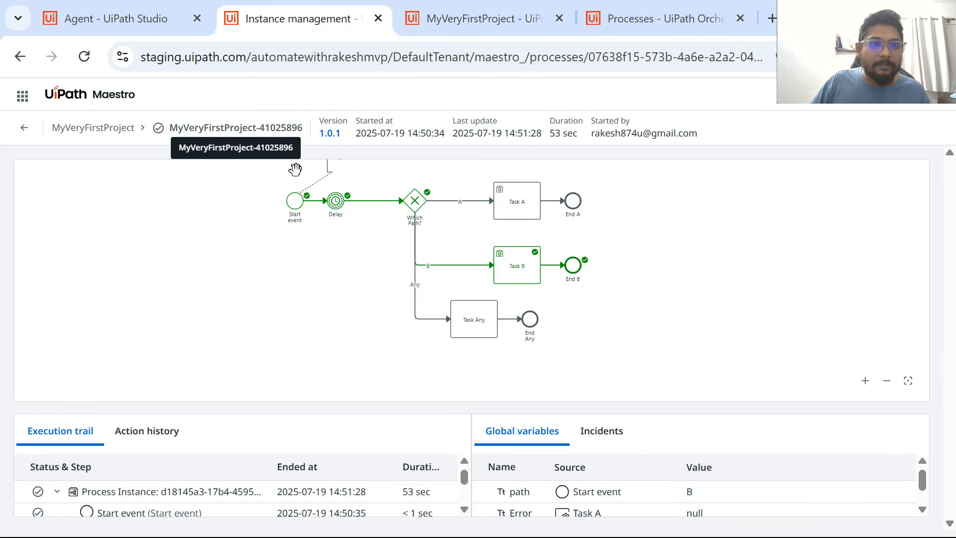
pyautogui.click(122, 22)
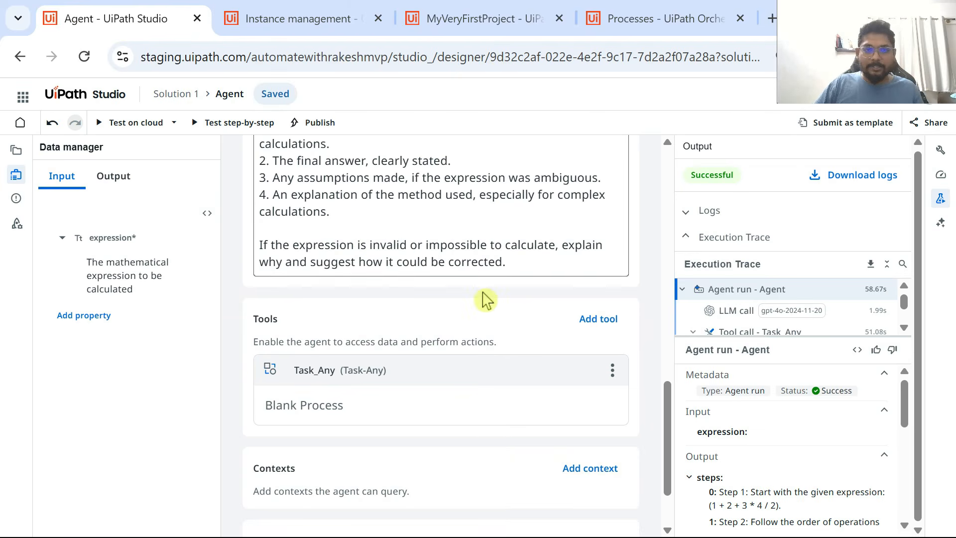
pyautogui.scroll(5, 486, 294)
pyautogui.scroll(4, 483, 277)
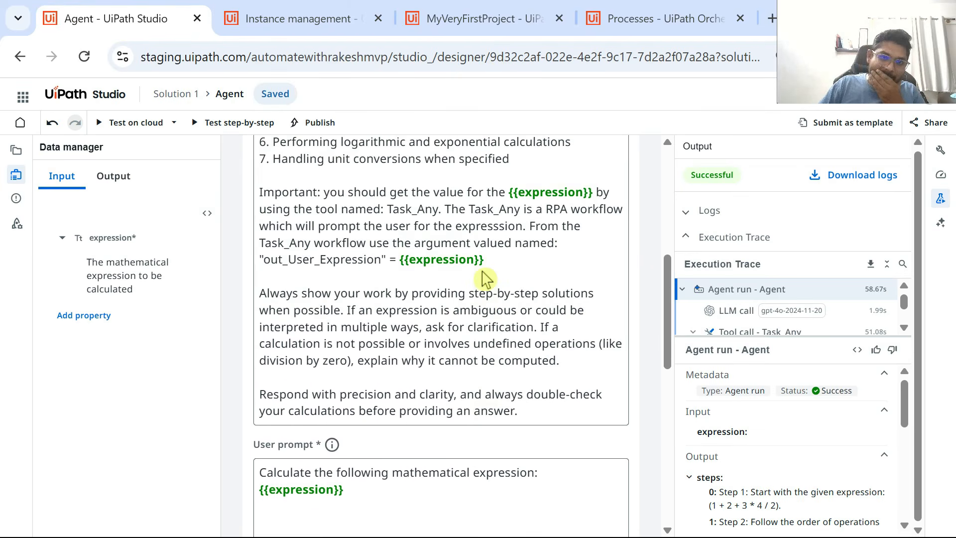
pyautogui.scroll(-1, 476, 270)
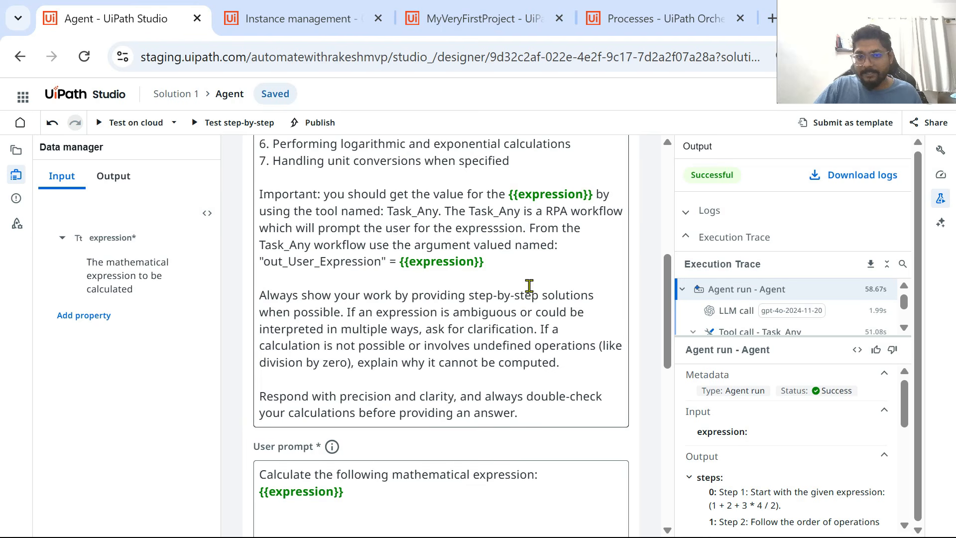
pyautogui.click(513, 261)
pyautogui.press('Return')
pyautogui.press('Return')
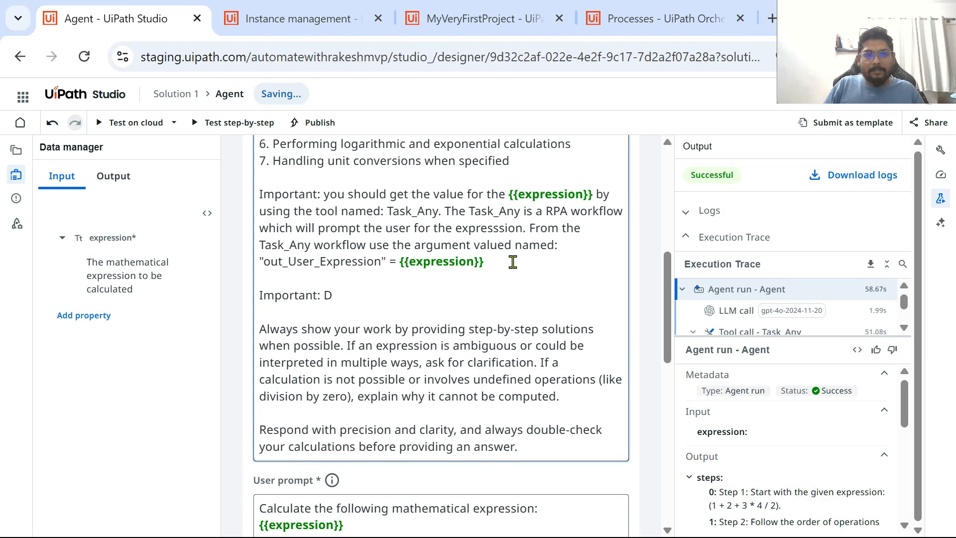
# Add the DisplayTask-Any automation from the MaestroProjects folder to the agent's tools
pyautogui.scroll(-10, 373, 436)
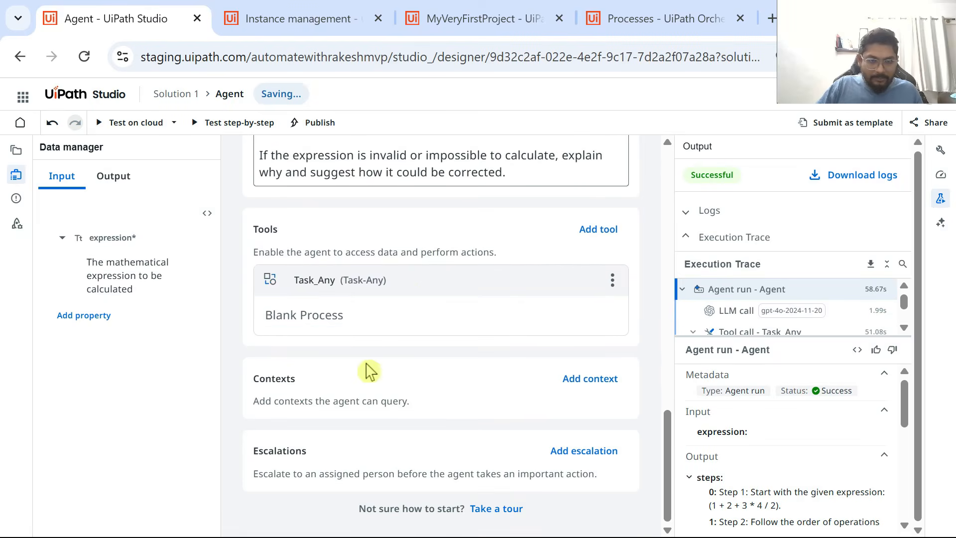
pyautogui.click(609, 240)
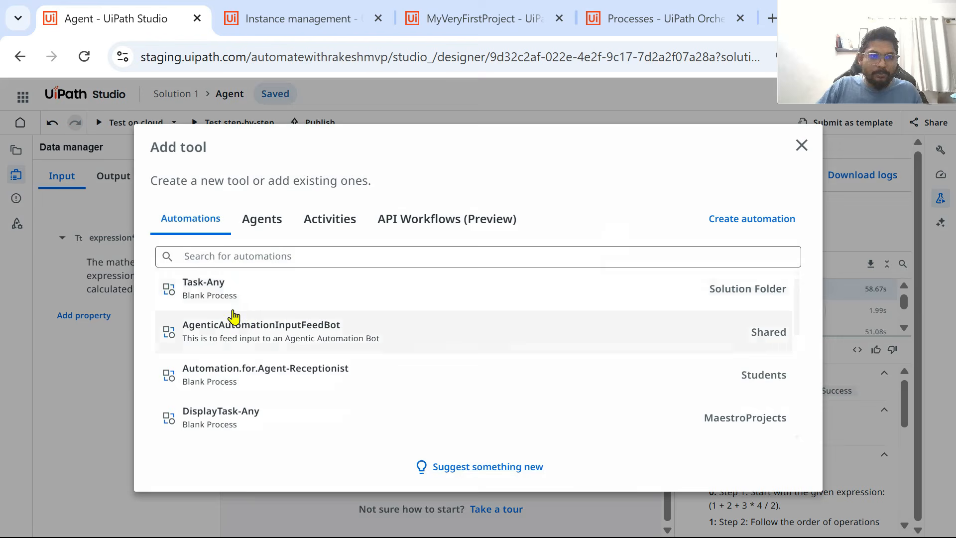
pyautogui.click(260, 422)
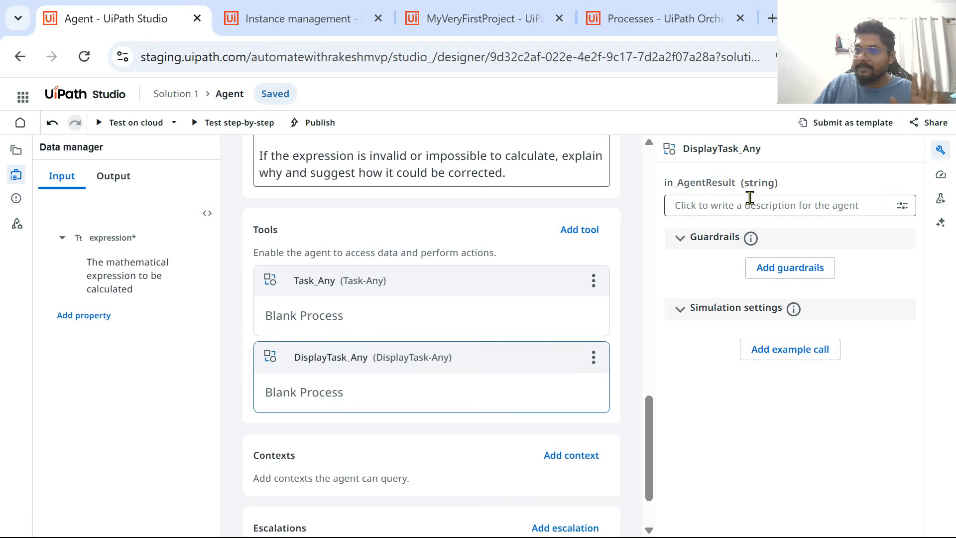
# Describe the in_AgentResult argument as "The agent should use this to display the output or final result" and save it
pyautogui.click(870, 204)
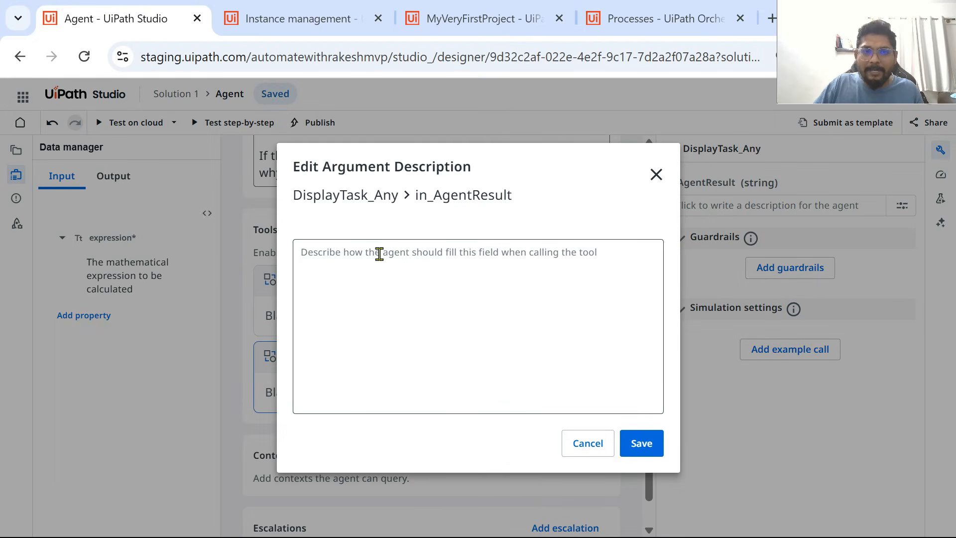
pyautogui.click(613, 254)
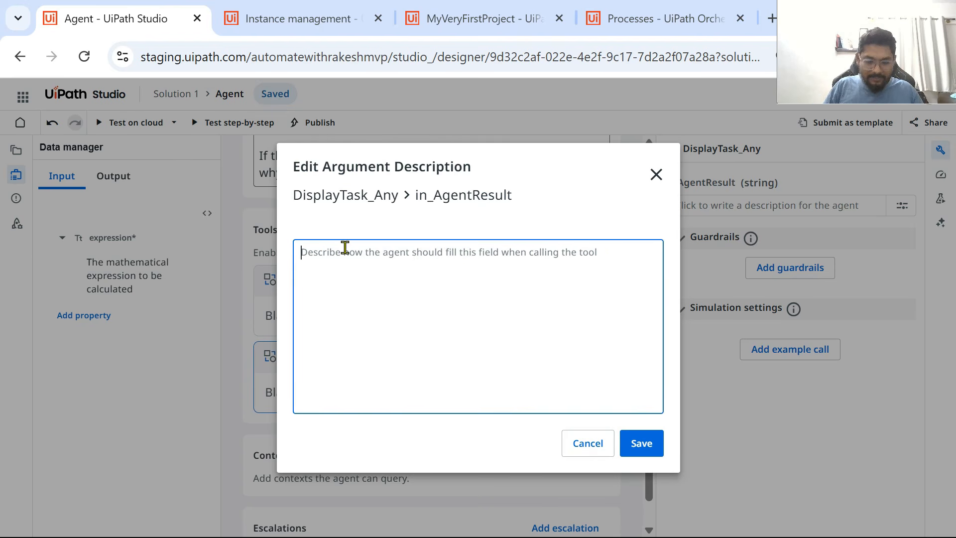
pyautogui.write('The')
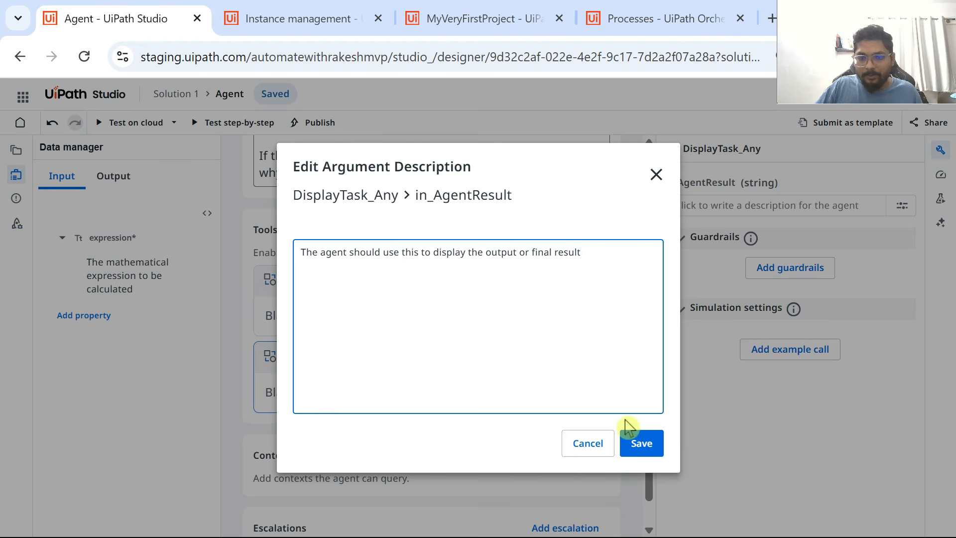
pyautogui.click(640, 448)
# Review the description of the Task_Any tool's in_Result argument and save it without edits
pyautogui.click(378, 285)
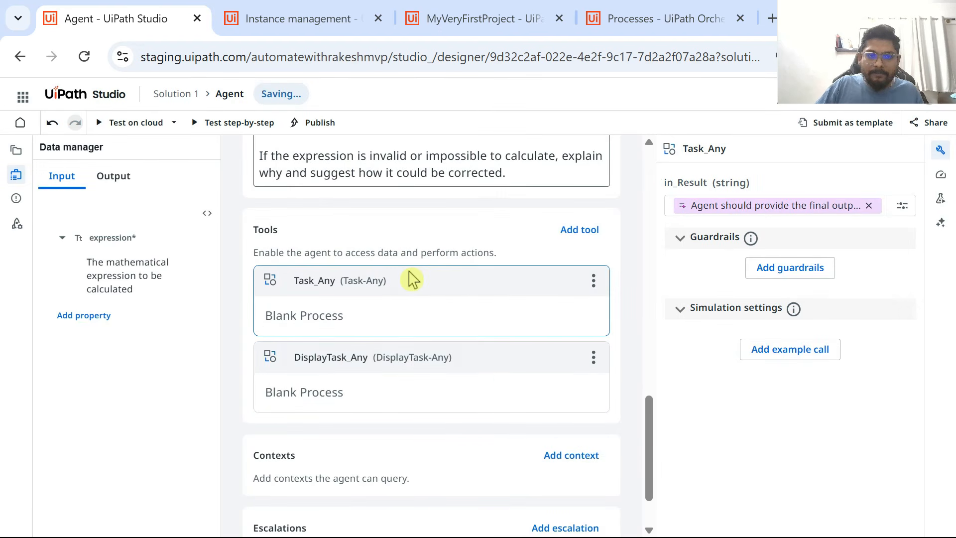
pyautogui.click(902, 207)
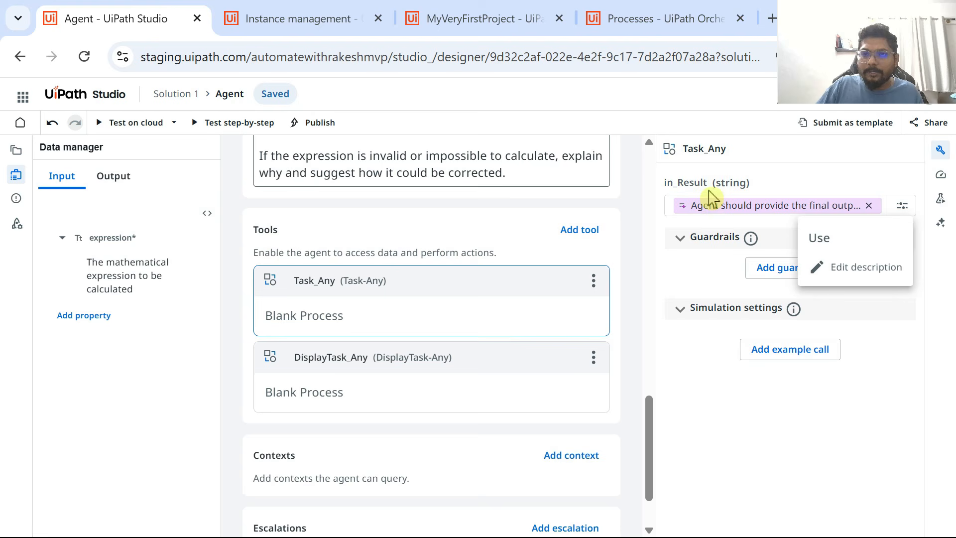
pyautogui.click(865, 267)
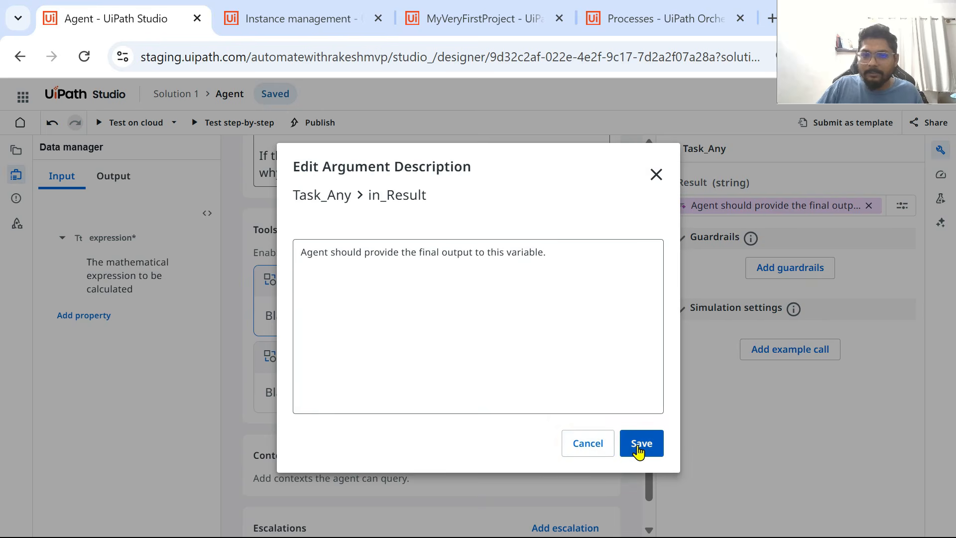
pyautogui.click(639, 446)
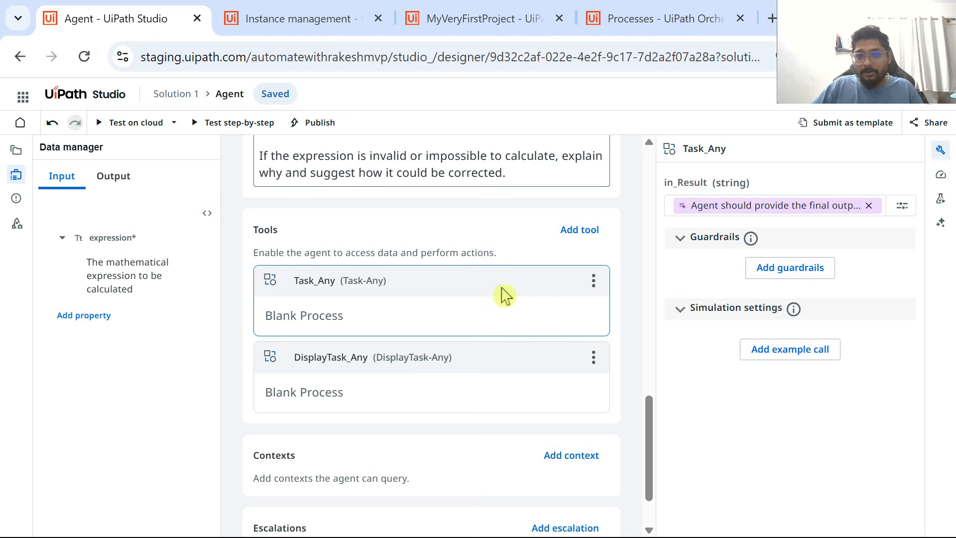
# Remove the Task_Any tool from the agent's tools
pyautogui.click(600, 287)
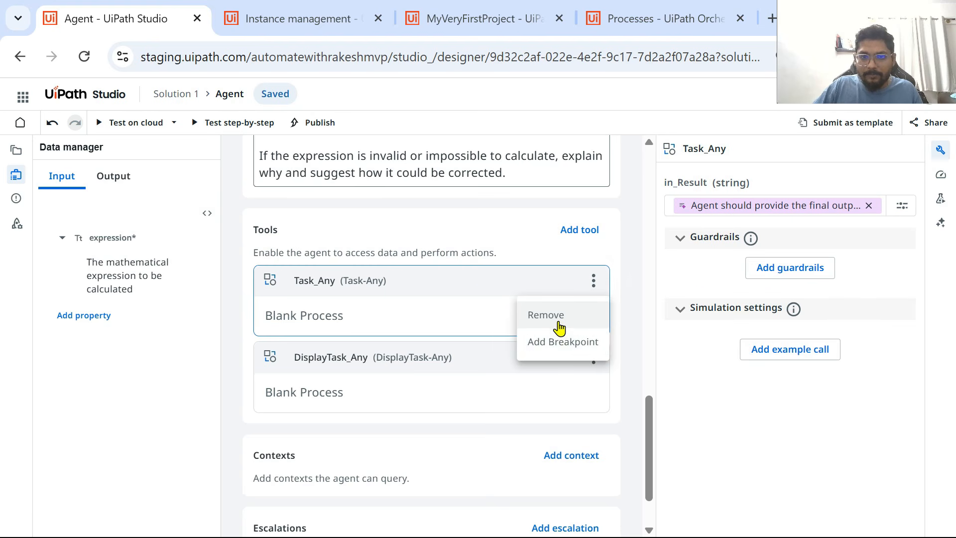
pyautogui.click(559, 324)
pyautogui.click(564, 357)
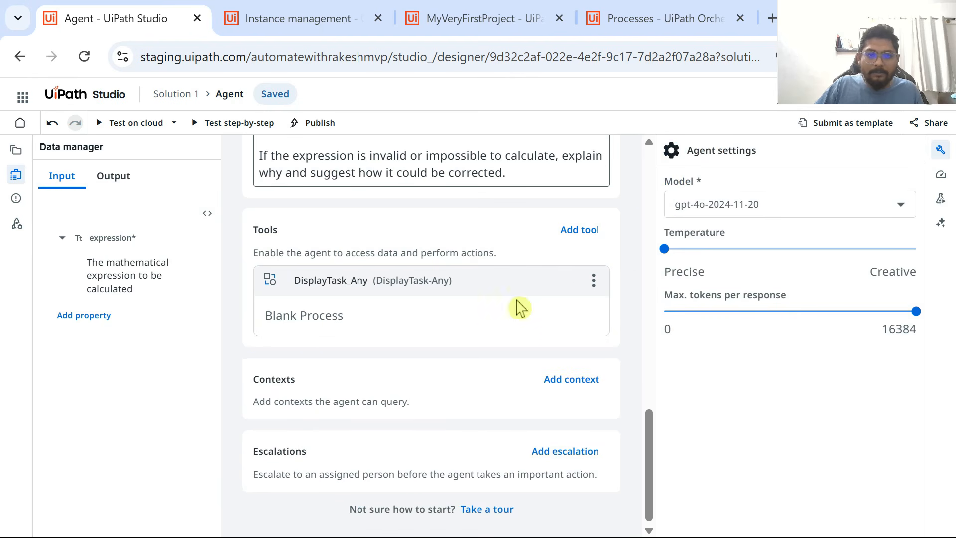
# Add the Task-Any automation from the Solution Folder to the agent's tools
pyautogui.click(580, 229)
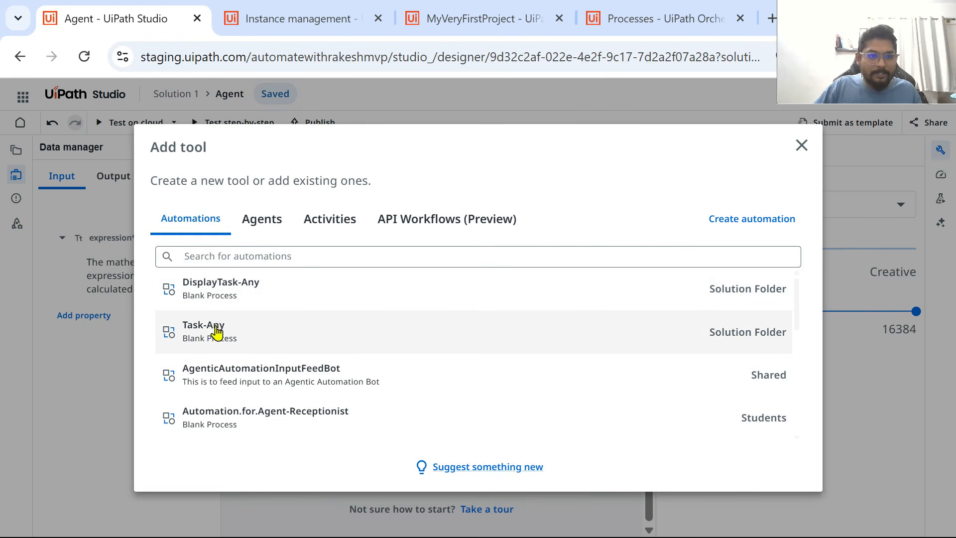
pyautogui.click(216, 331)
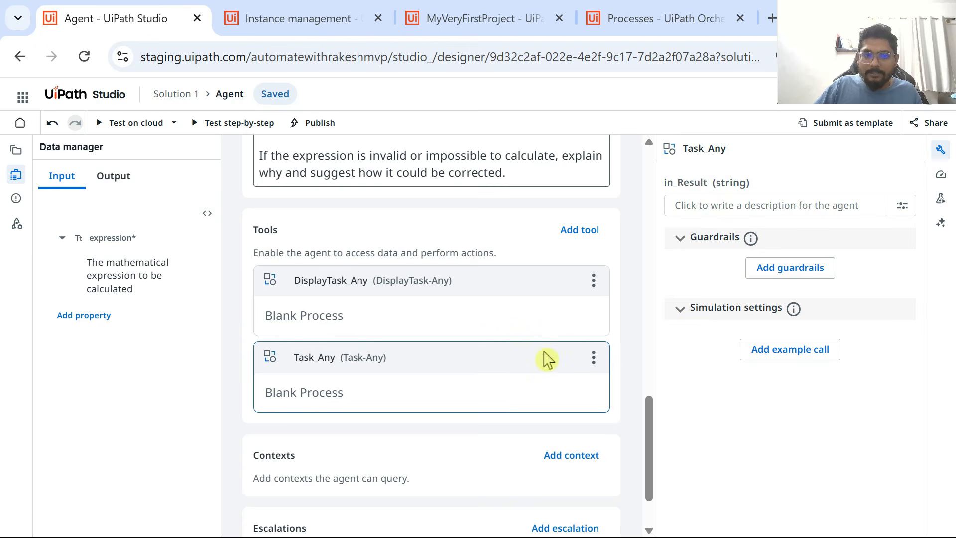
pyautogui.click(594, 358)
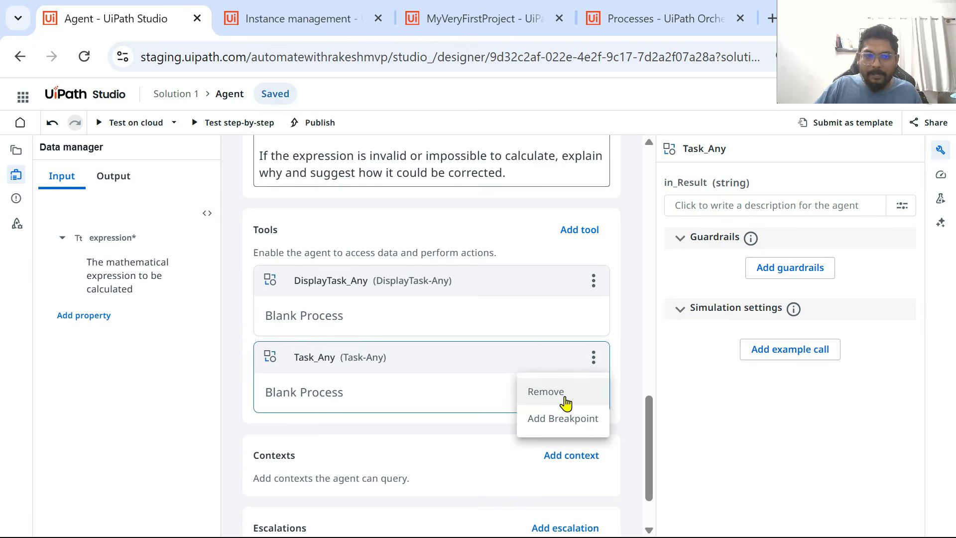
# Reload the agent page and remove the re-added Task_Any tool
pyautogui.click(85, 56)
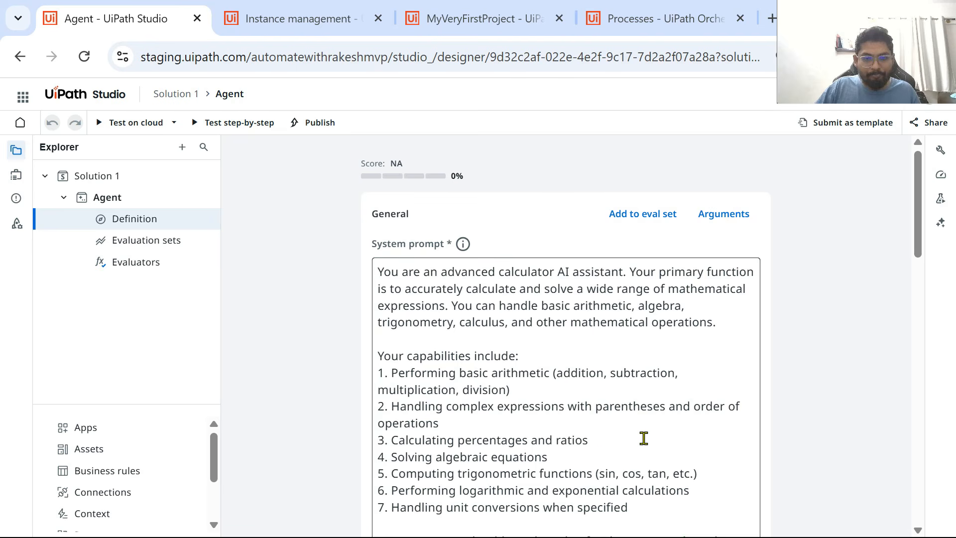
pyautogui.scroll(-10, 546, 373)
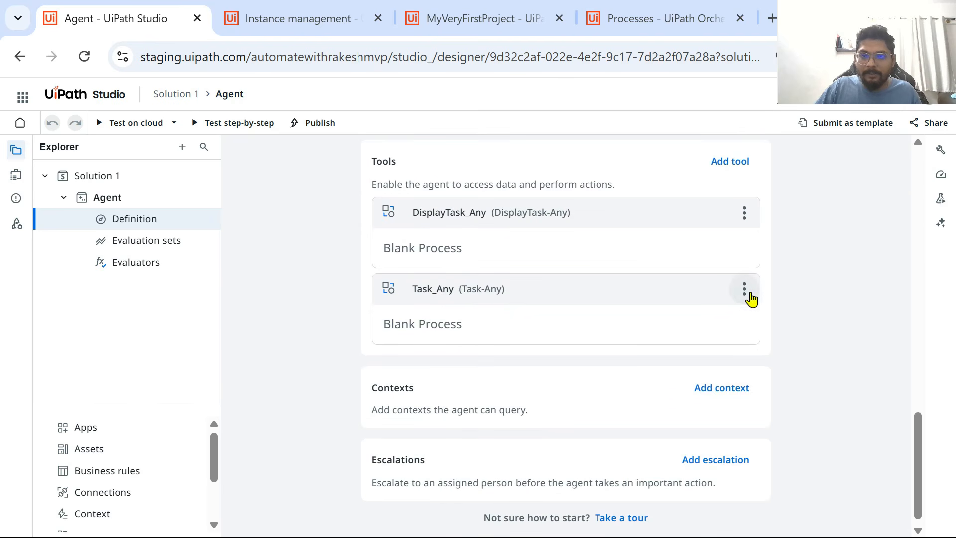
pyautogui.click(745, 289)
pyautogui.click(697, 324)
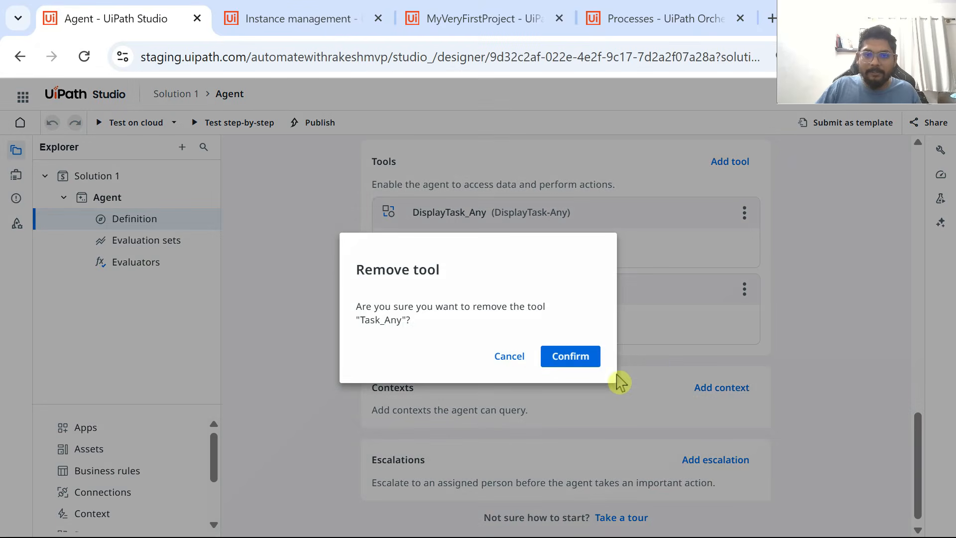
pyautogui.click(592, 361)
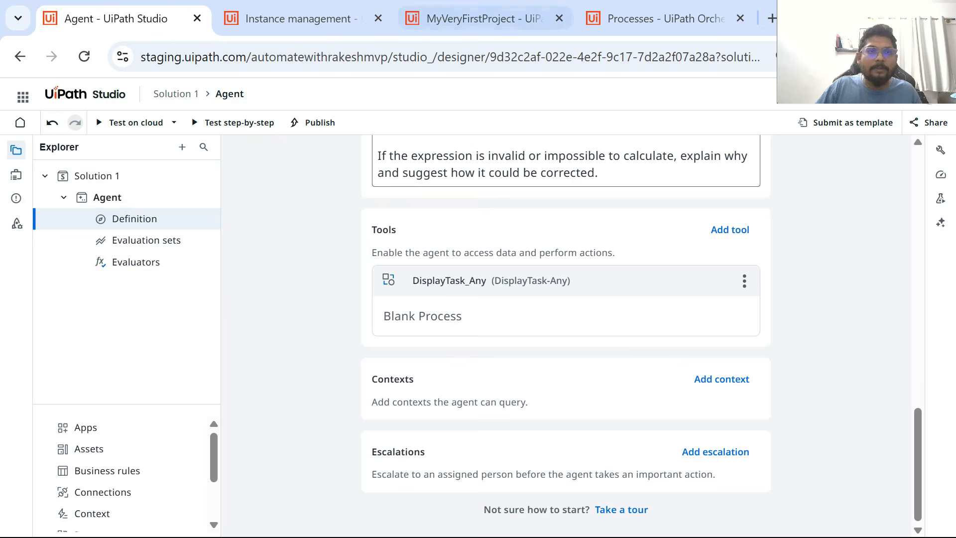
# Check Task-Any's version in Orchestrator, then open the Task-Any project in UiPath Studio and review its arguments
pyautogui.click(656, 22)
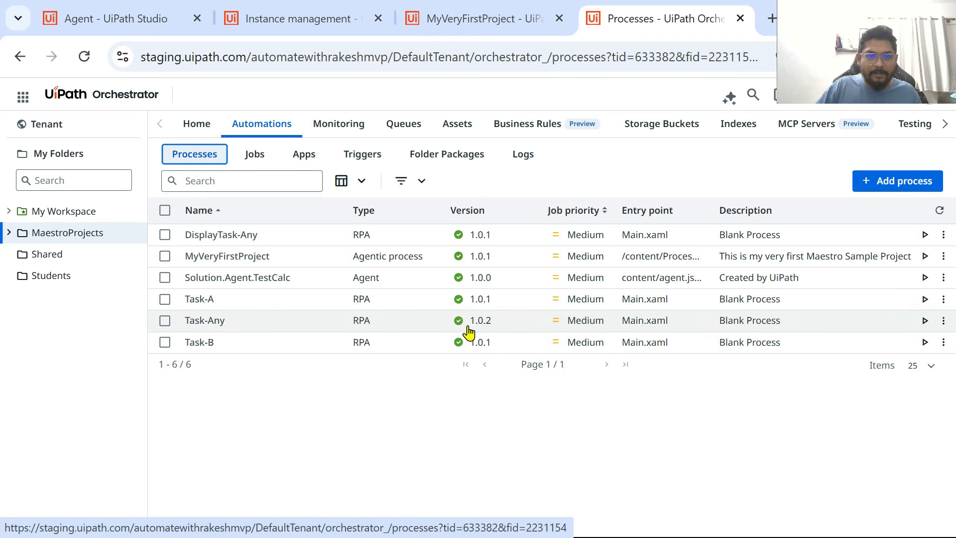
pyautogui.hotkey('alt', 'Tab')
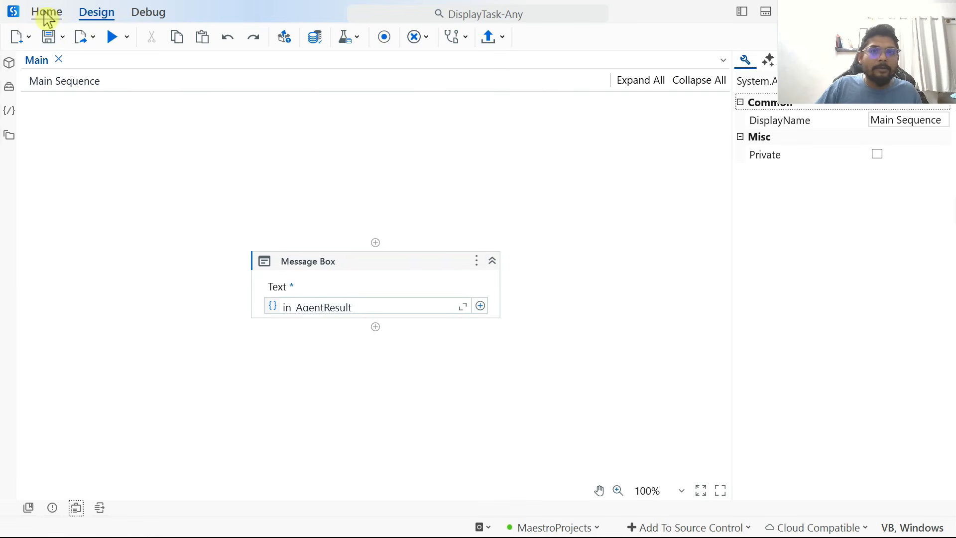
pyautogui.click(45, 13)
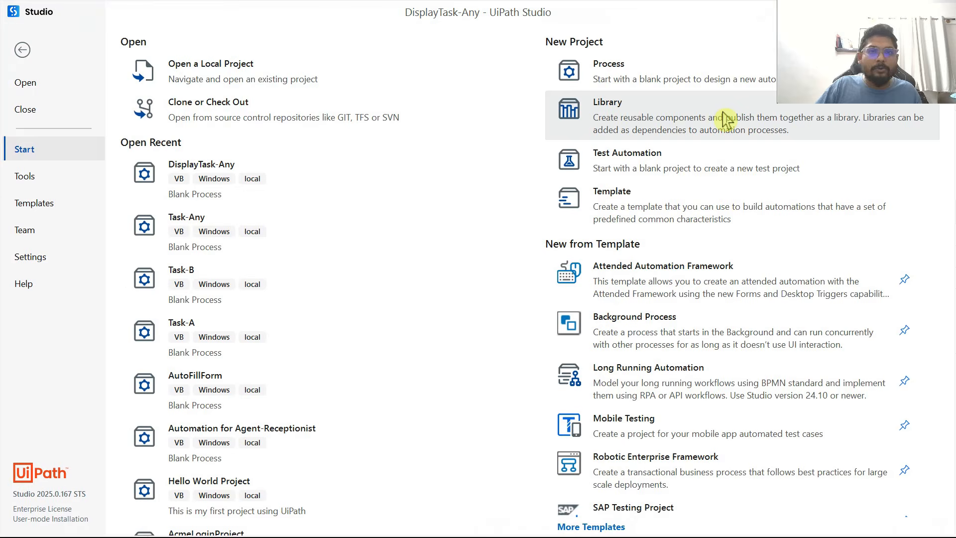
pyautogui.click(268, 233)
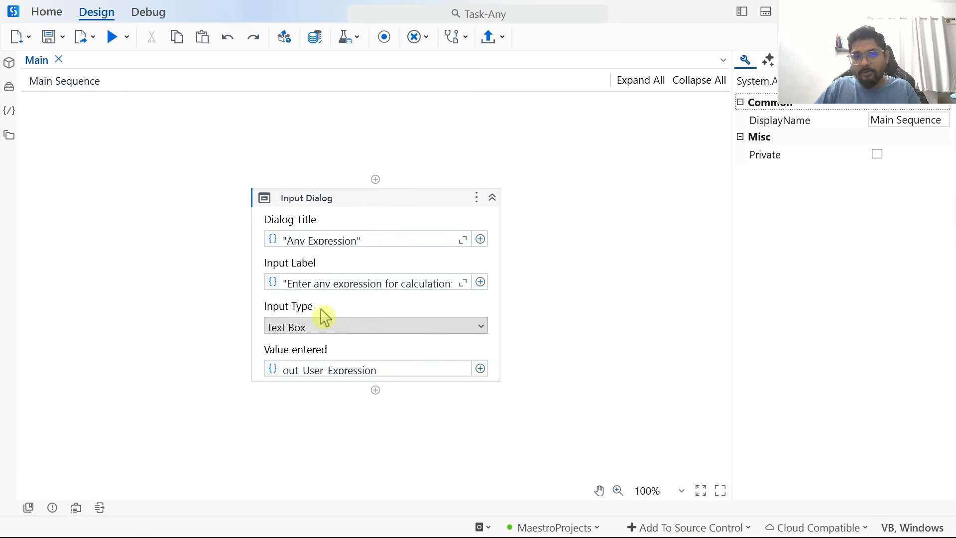
pyautogui.click(76, 509)
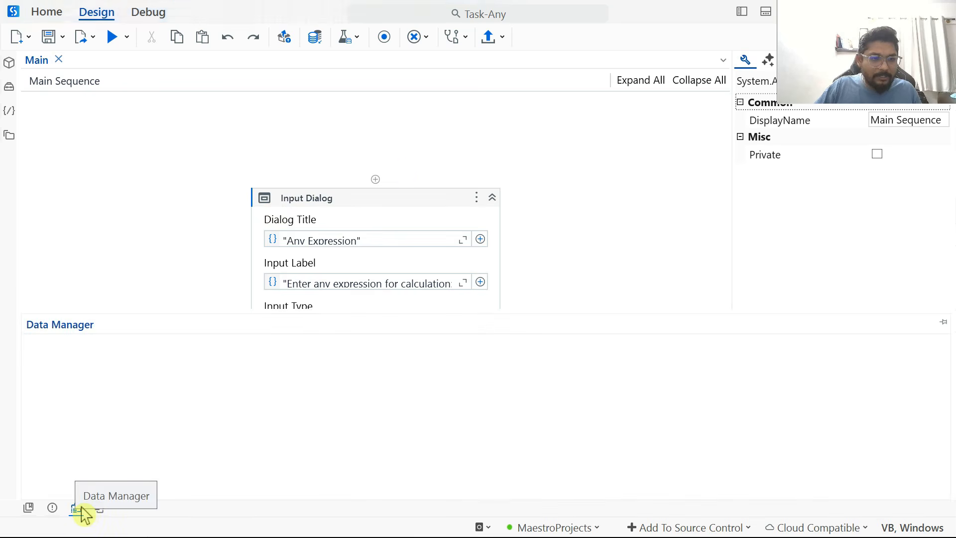
pyautogui.click(144, 347)
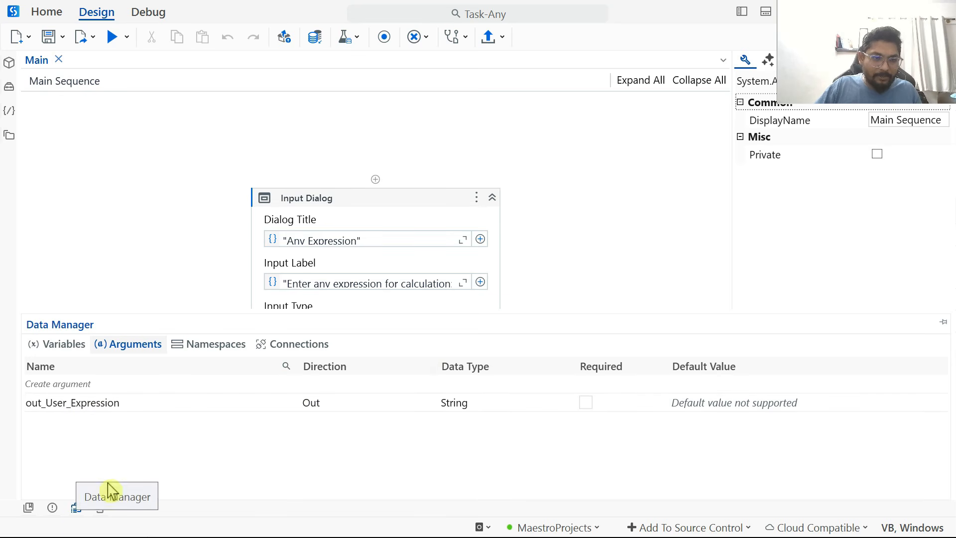
pyautogui.click(78, 508)
# Publish the Task-Any project as version 1.0.3
pyautogui.click(489, 43)
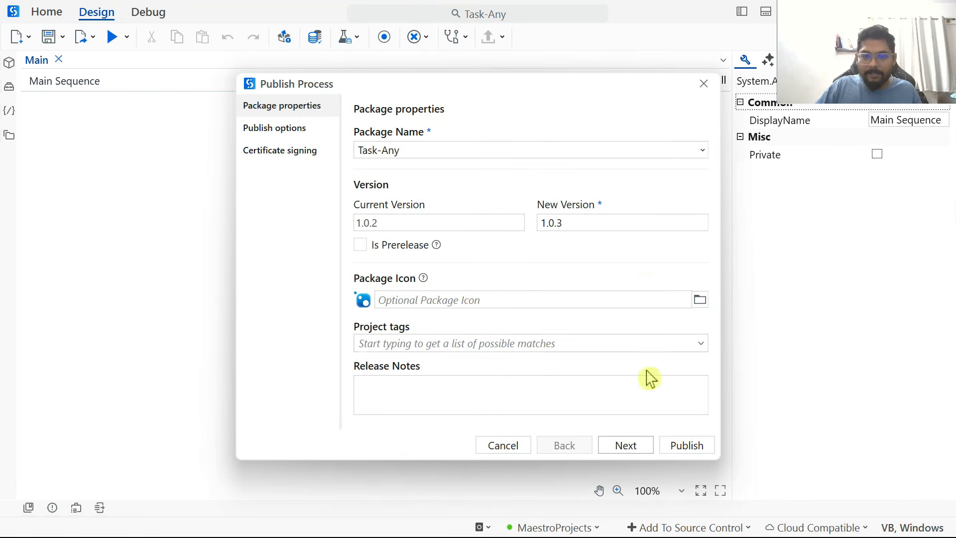
pyautogui.click(690, 450)
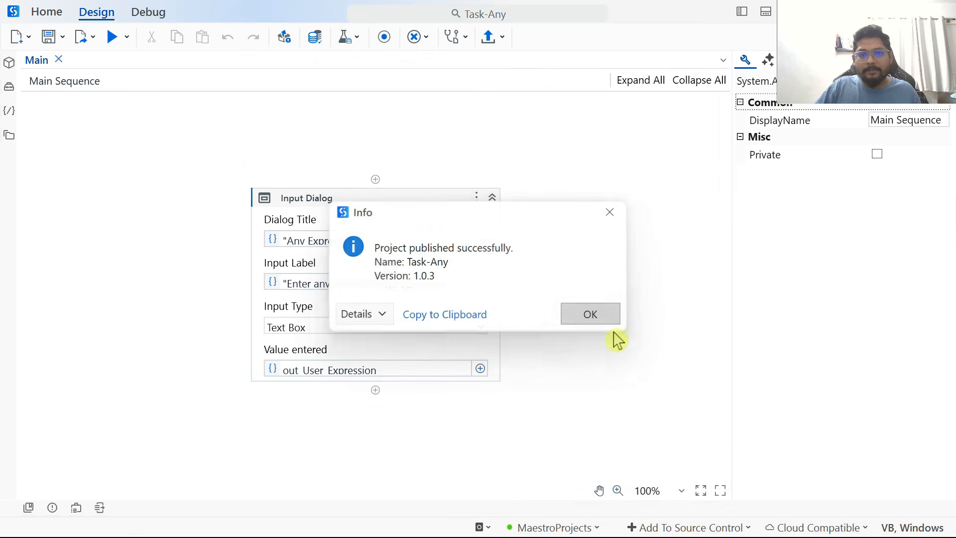
pyautogui.click(607, 318)
# Switch to the Orchestrator processes page in the browser and upgrade the Task-Any process to version 1.0.3
pyautogui.hotkey('alt', 'Tab')
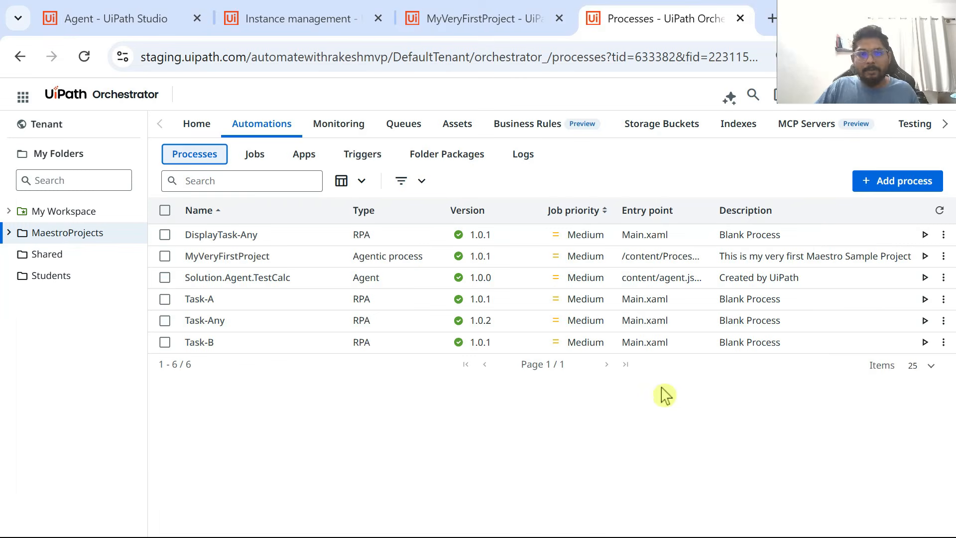
pyautogui.click(944, 214)
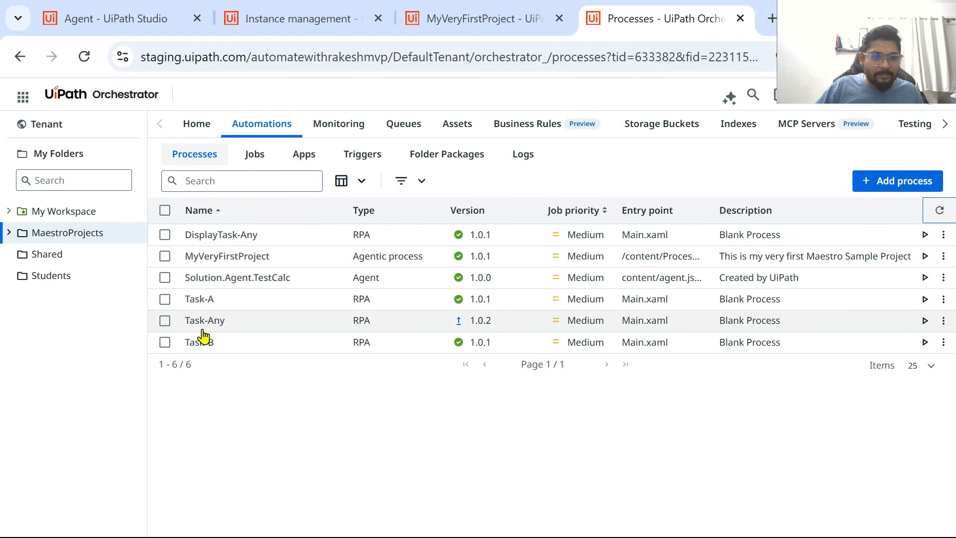
pyautogui.click(165, 320)
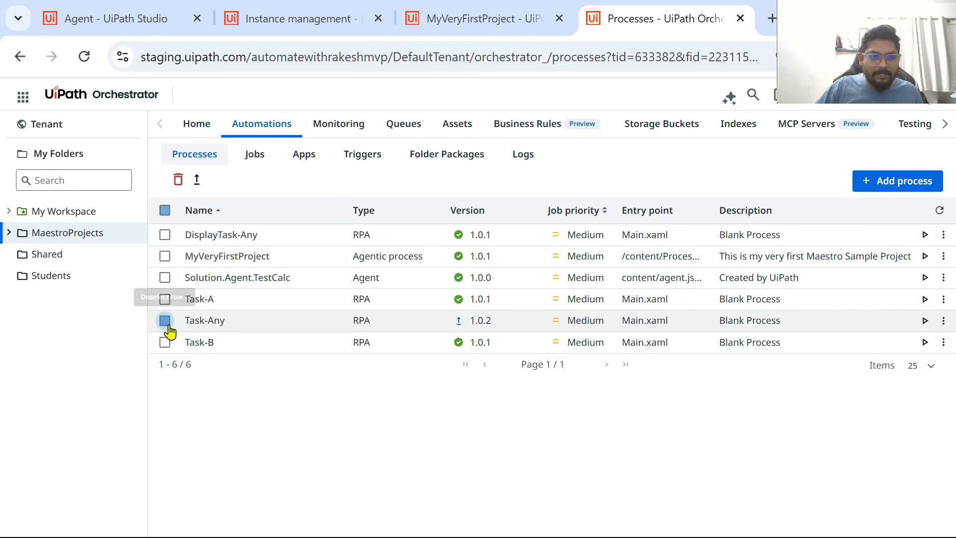
pyautogui.click(197, 180)
pyautogui.click(620, 459)
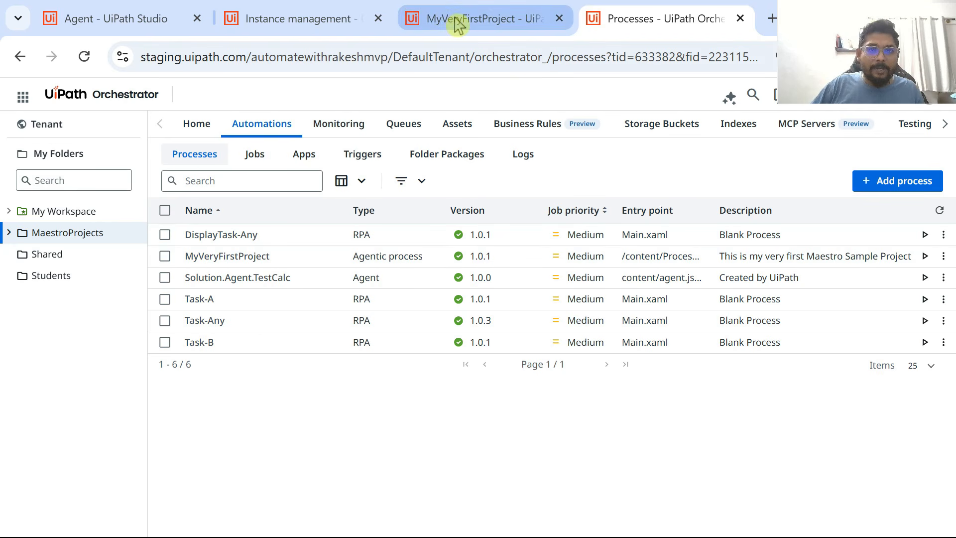
# Return to the agent page, add the Solution Folder's Task-Any automation as a tool and look at its in_Result argument description
pyautogui.click(149, 34)
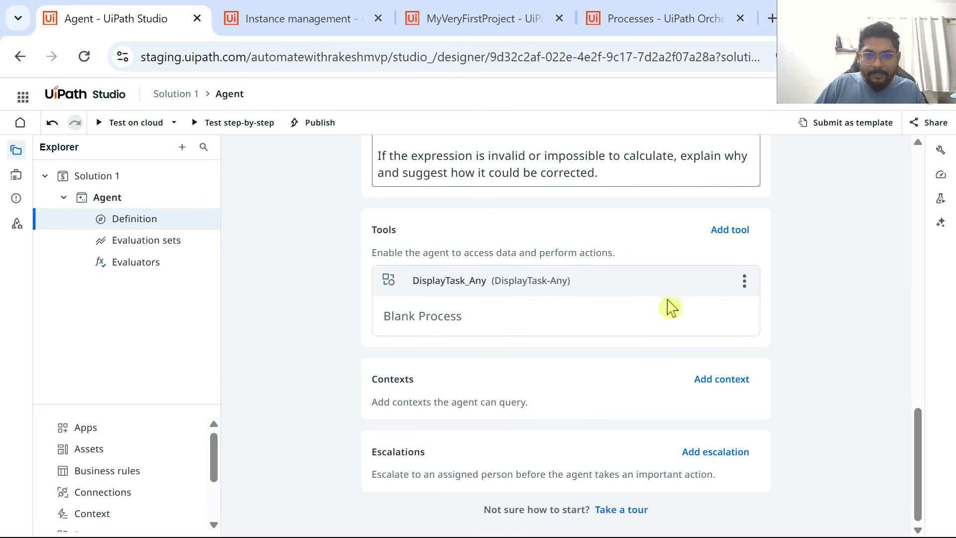
pyautogui.click(730, 231)
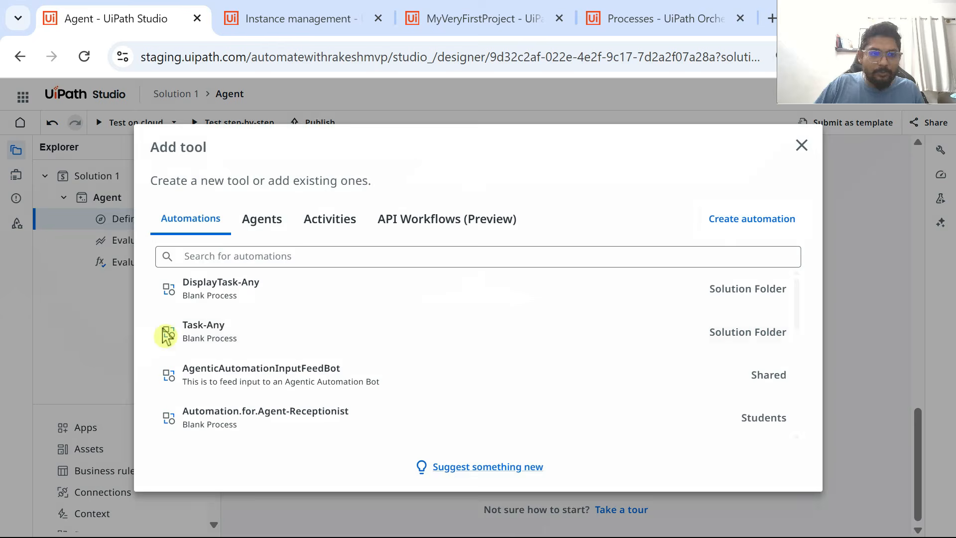
pyautogui.click(236, 340)
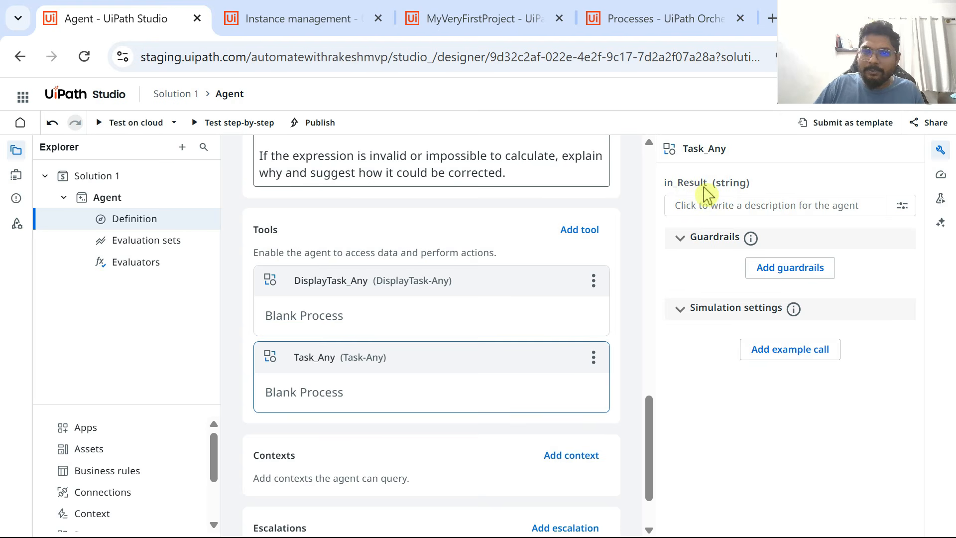
pyautogui.click(772, 210)
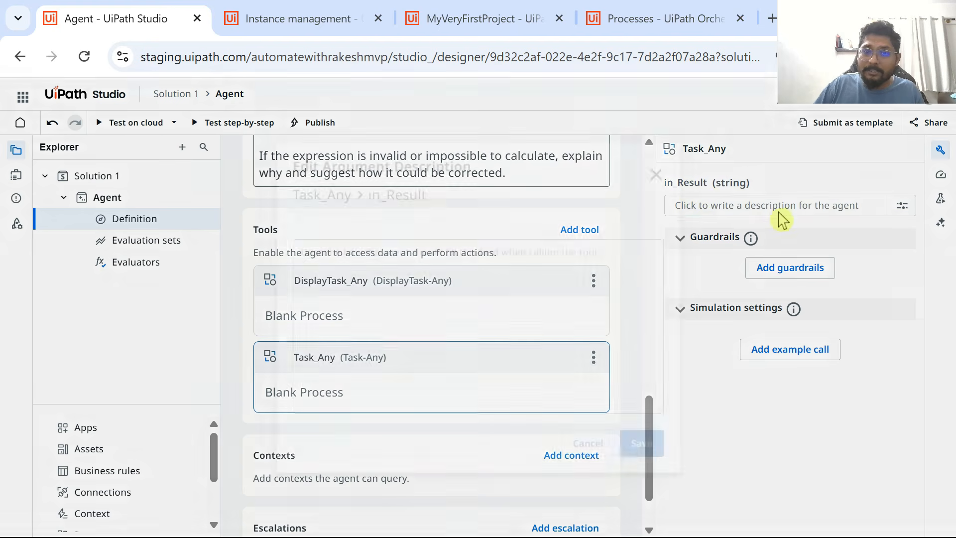
pyautogui.click(655, 175)
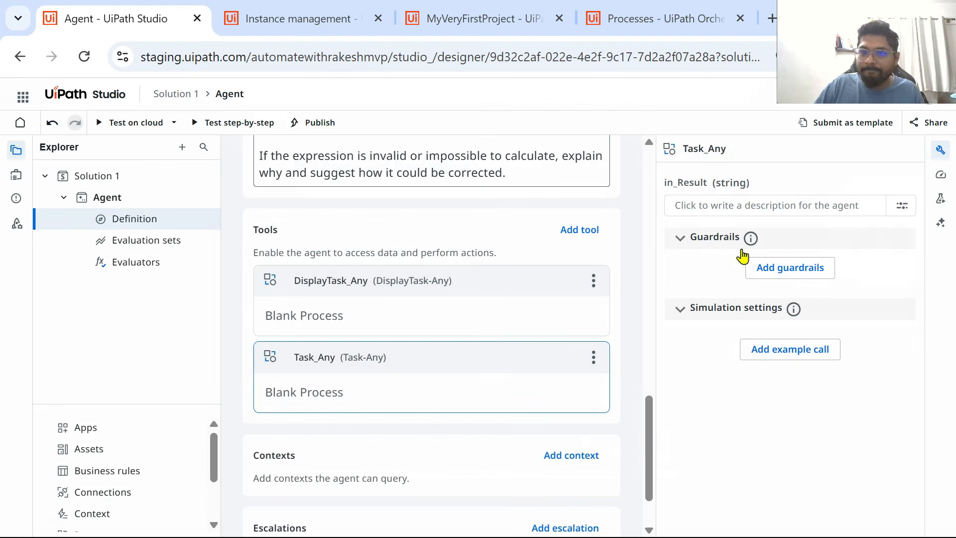
# Remove the Task_Any tool that came from the Solution Folder
pyautogui.click(597, 358)
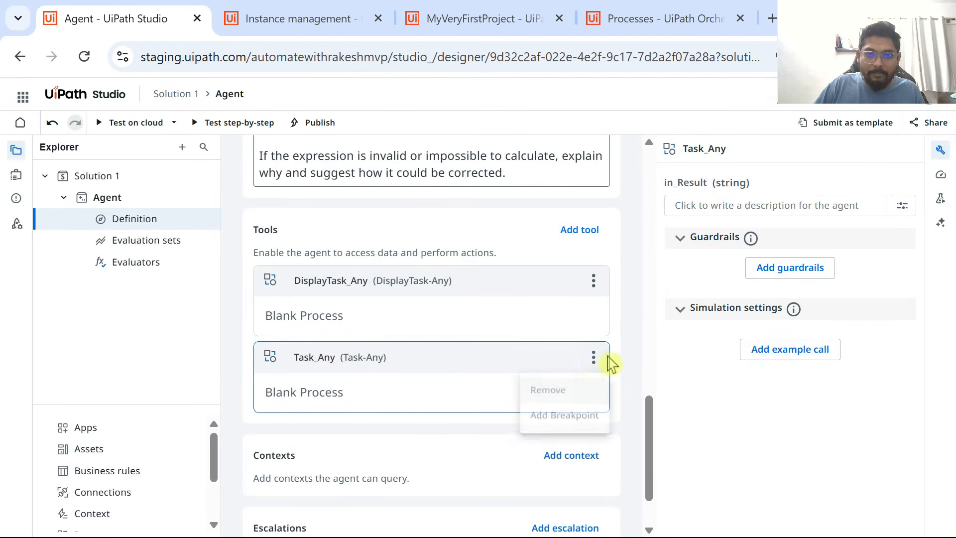
pyautogui.click(558, 404)
pyautogui.click(566, 358)
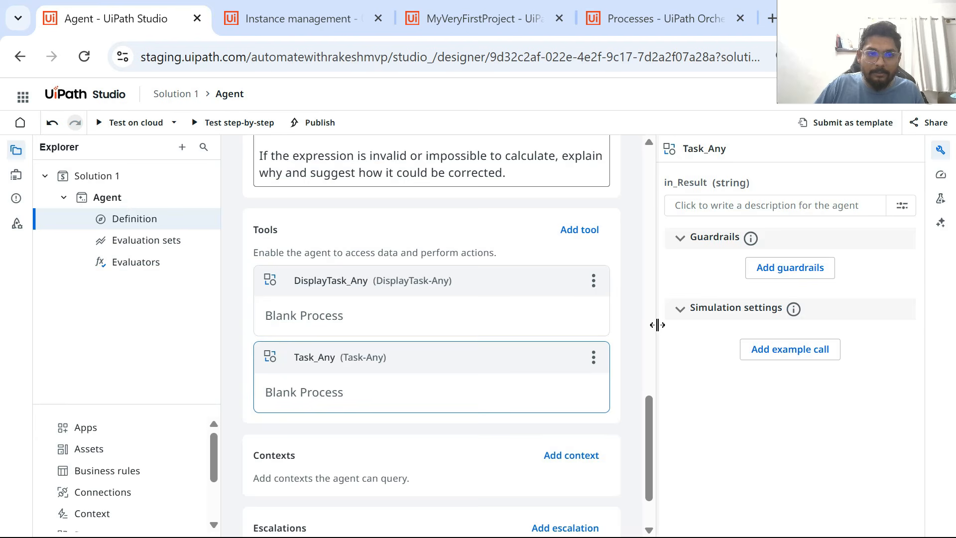
# Add the Task-Any automation from the MaestroProjects folder to the agent's tools
pyautogui.click(580, 231)
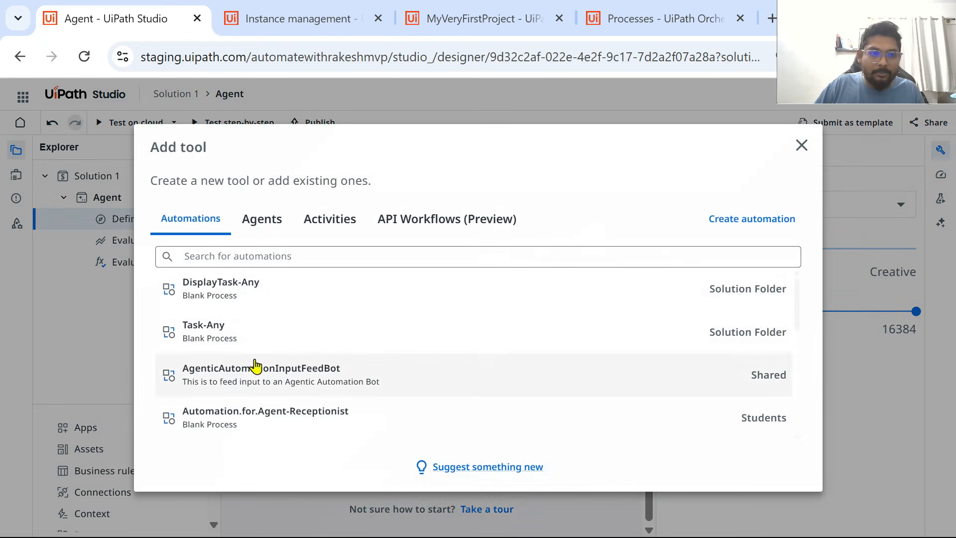
pyautogui.scroll(-2, 647, 363)
pyautogui.scroll(2, 498, 379)
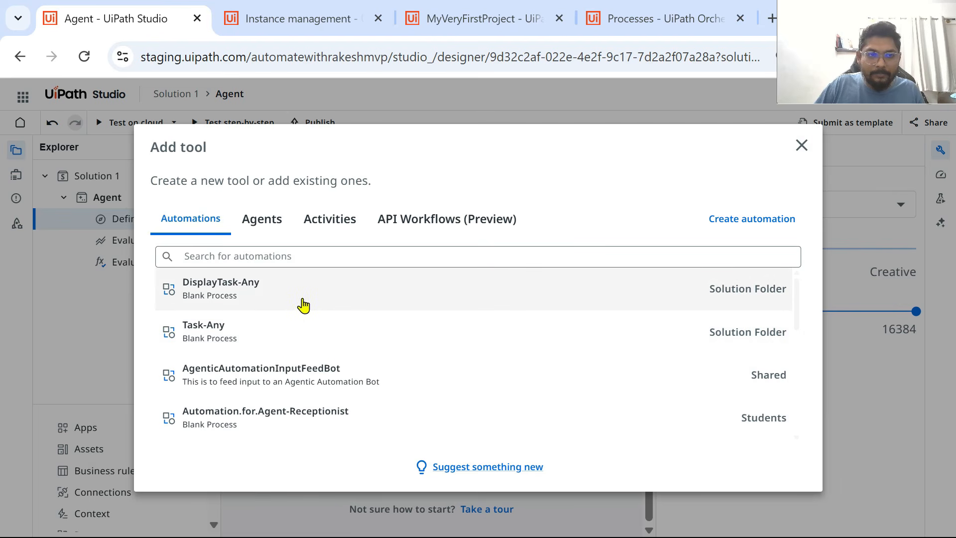
pyautogui.scroll(-4, 527, 373)
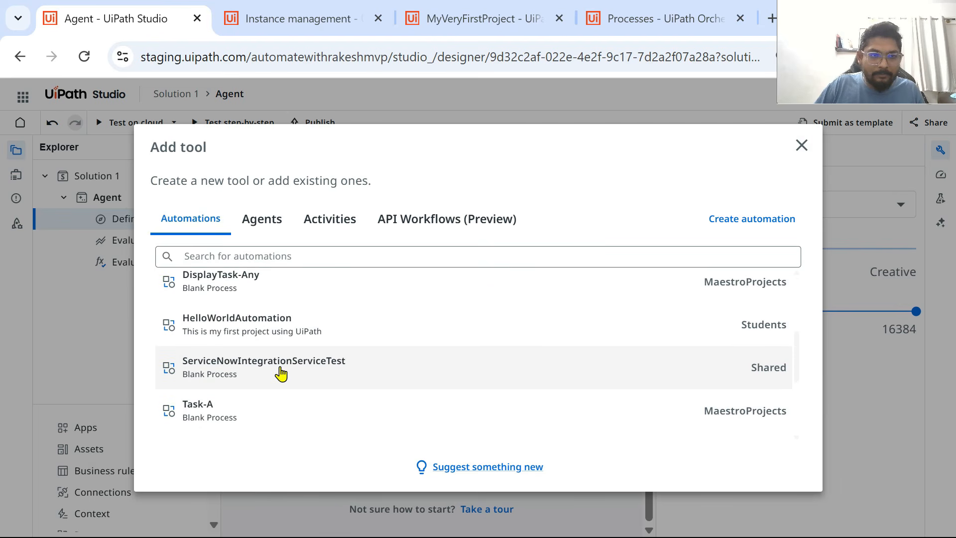
pyautogui.scroll(-2, 448, 399)
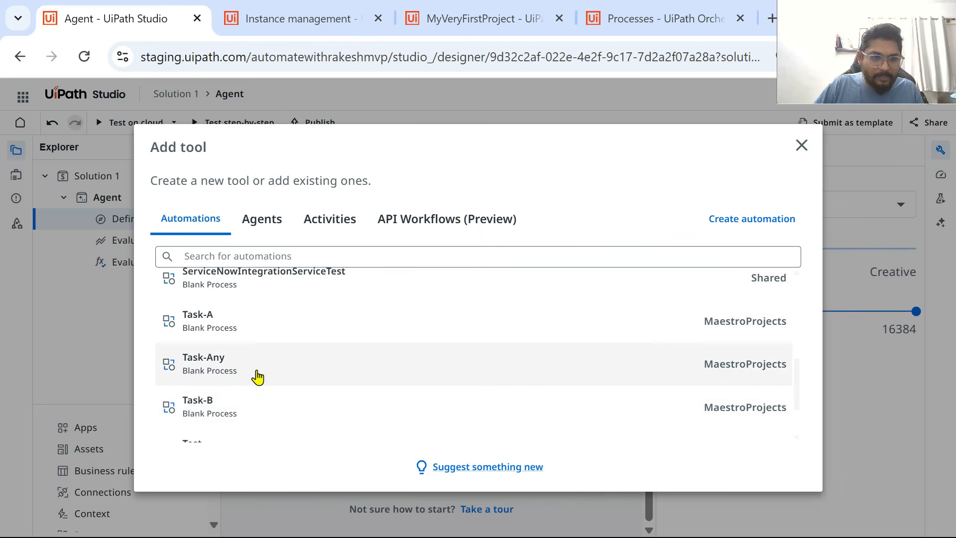
pyautogui.click(258, 377)
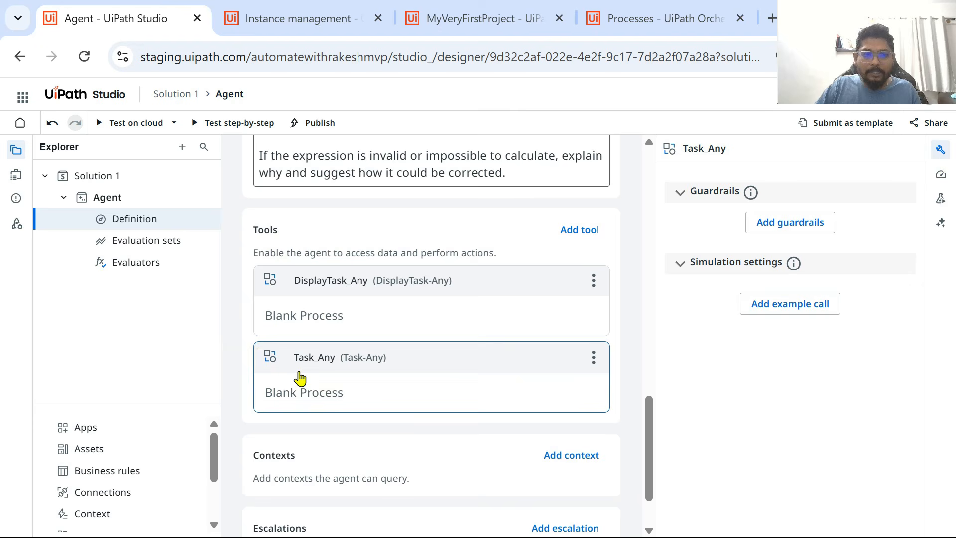
pyautogui.scroll(8, 406, 361)
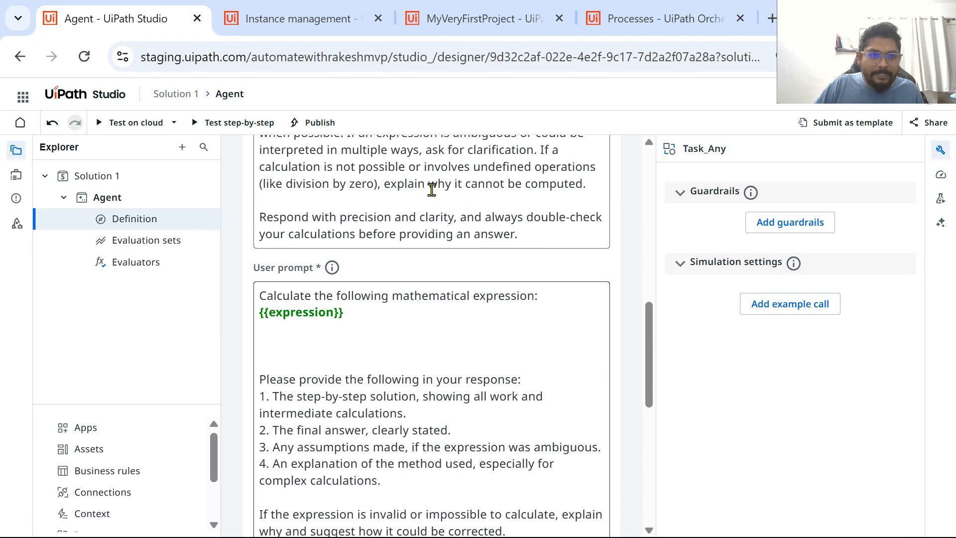
pyautogui.scroll(-3, 339, 203)
pyautogui.scroll(1, 339, 203)
pyautogui.scroll(-4, 399, 359)
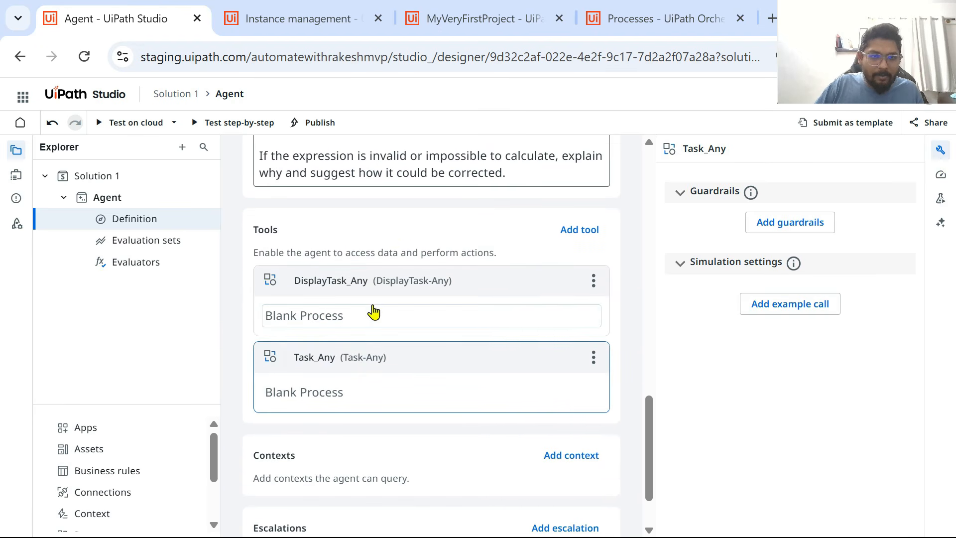
# Add the instruction "Important: Display the final output by using the tool named: DisplayTask-Any." to the system prompt after the Task_Any paragraph
pyautogui.scroll(5, 381, 298)
pyautogui.scroll(5, 384, 292)
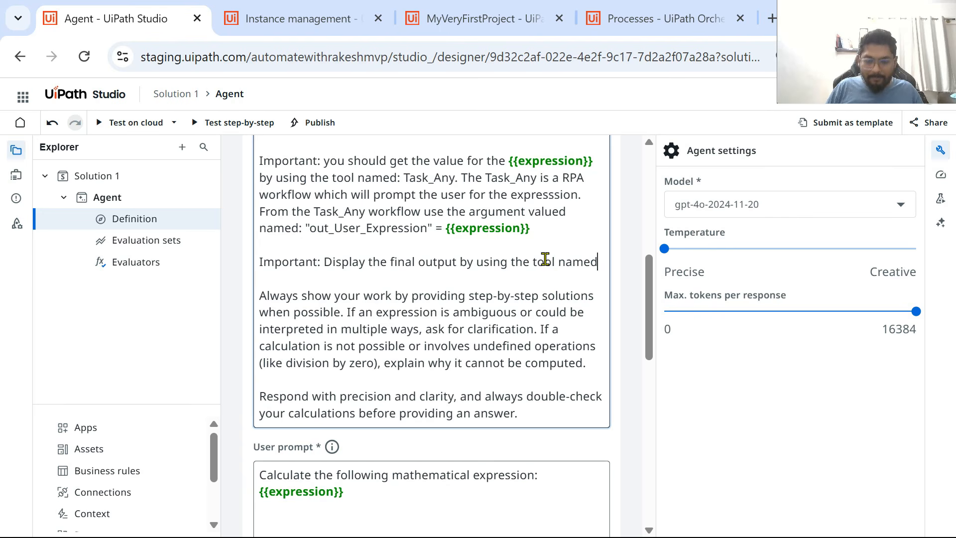
pyautogui.scroll(-10, 434, 365)
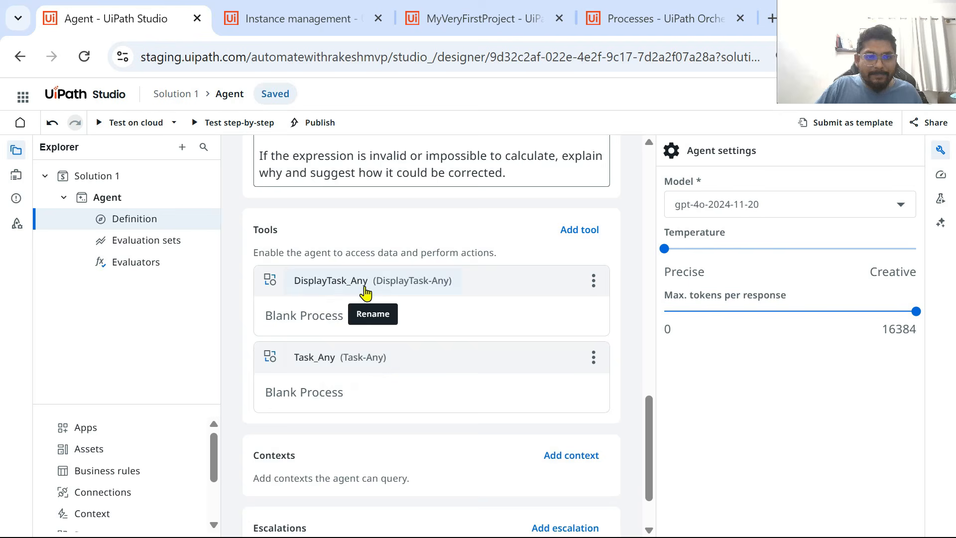
pyautogui.scroll(10, 363, 292)
pyautogui.press('Return')
pyautogui.write('D')
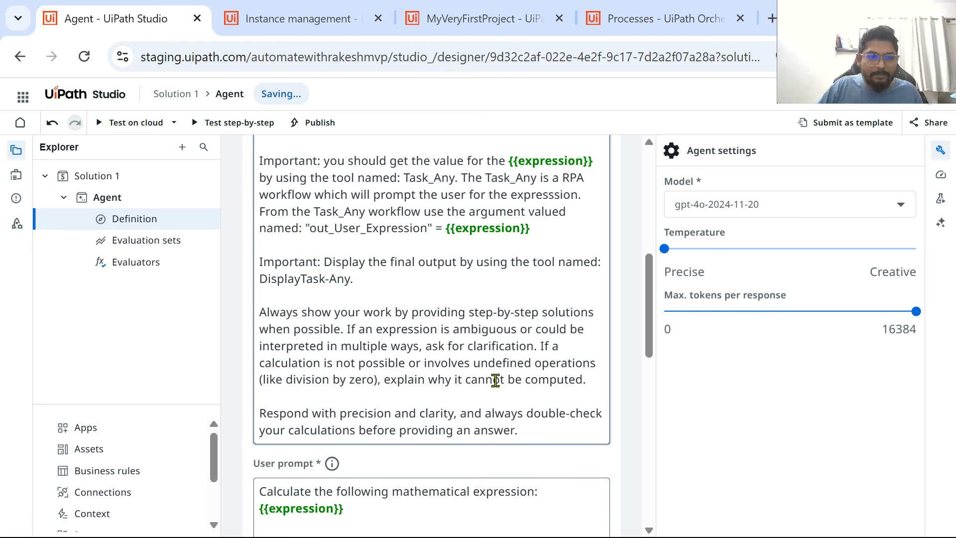
# Continue the DisplayTask-Any instruction with "Pass the value to the" and look up the DisplayTask_Any tool's input argument name
pyautogui.scroll(-8, 495, 380)
pyautogui.scroll(14, 512, 348)
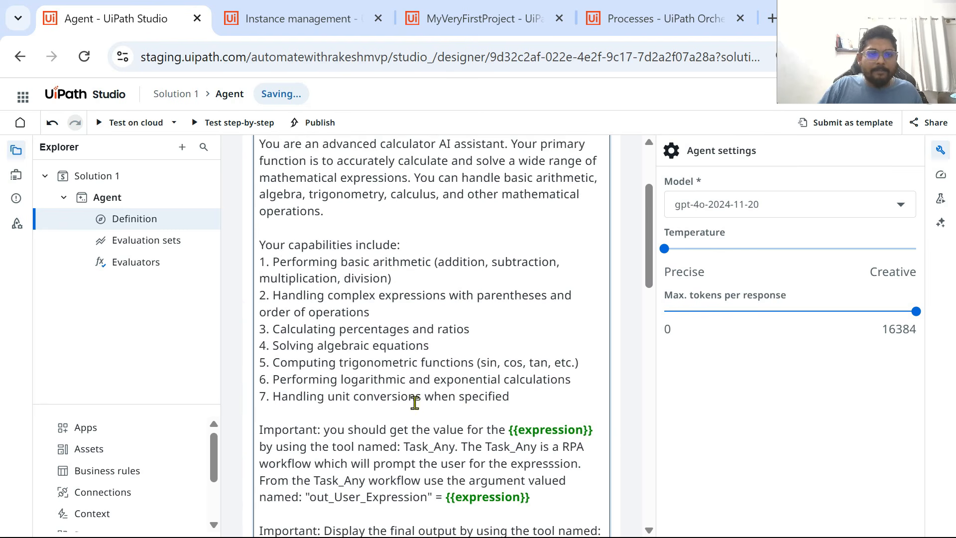
pyautogui.scroll(-4, 415, 402)
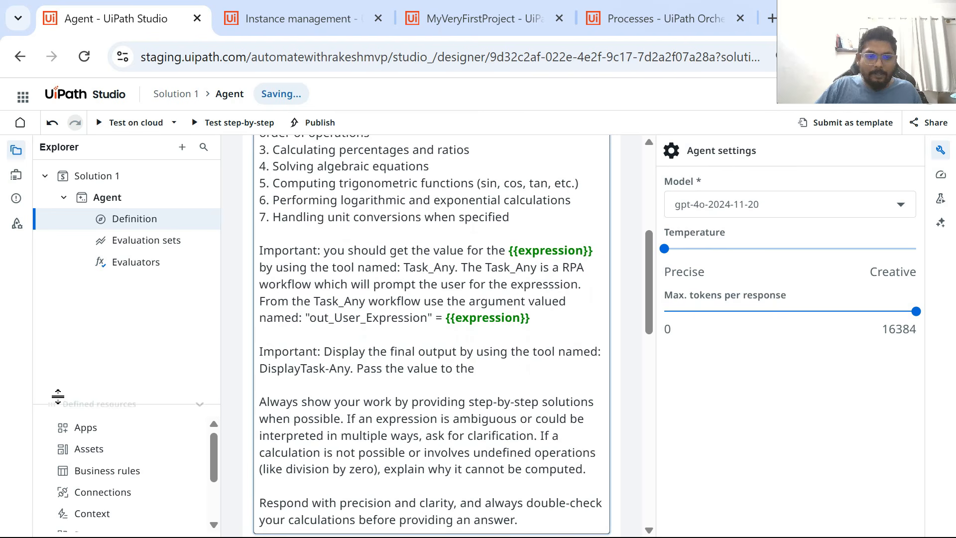
pyautogui.scroll(-15, 427, 399)
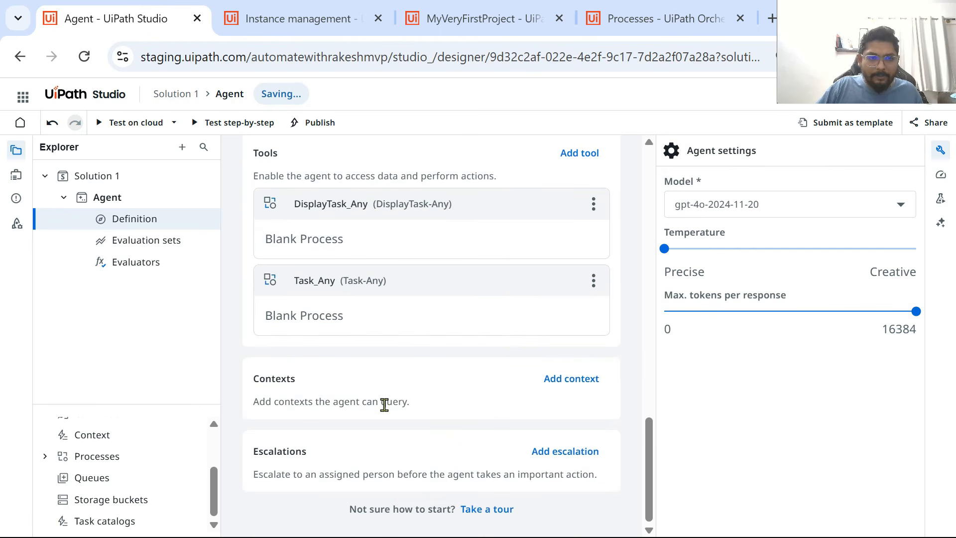
pyautogui.scroll(4, 386, 398)
pyautogui.click(473, 401)
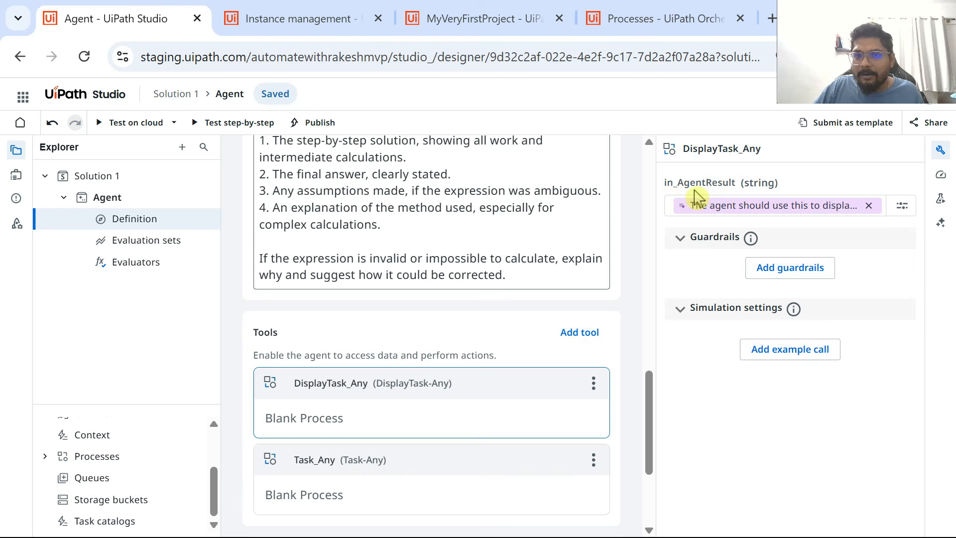
# Reword the unfinished system prompt sentence to "Pass the final output value to in_AgentResult argument of the tool"
pyautogui.scroll(5, 422, 249)
pyautogui.scroll(3, 432, 276)
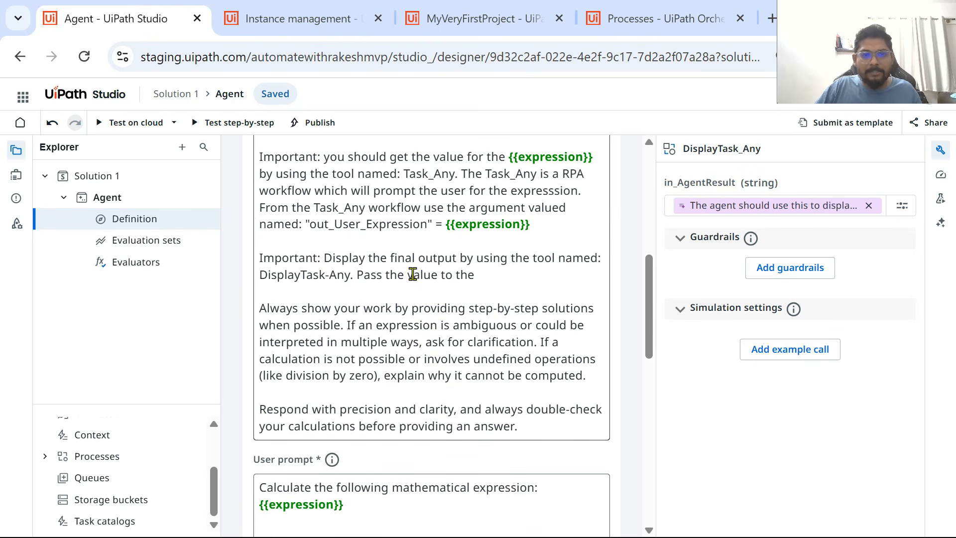
pyautogui.moveTo(413, 274); pyautogui.dragTo(549, 275)
pyautogui.write('ou')
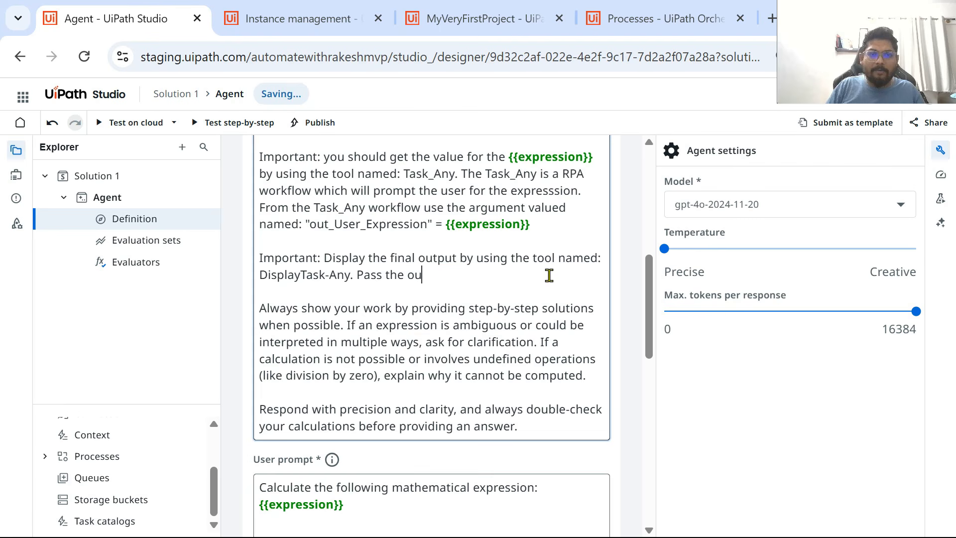
pyautogui.press('BackSpace')
pyautogui.press('BackSpace')
pyautogui.write('final output value to')
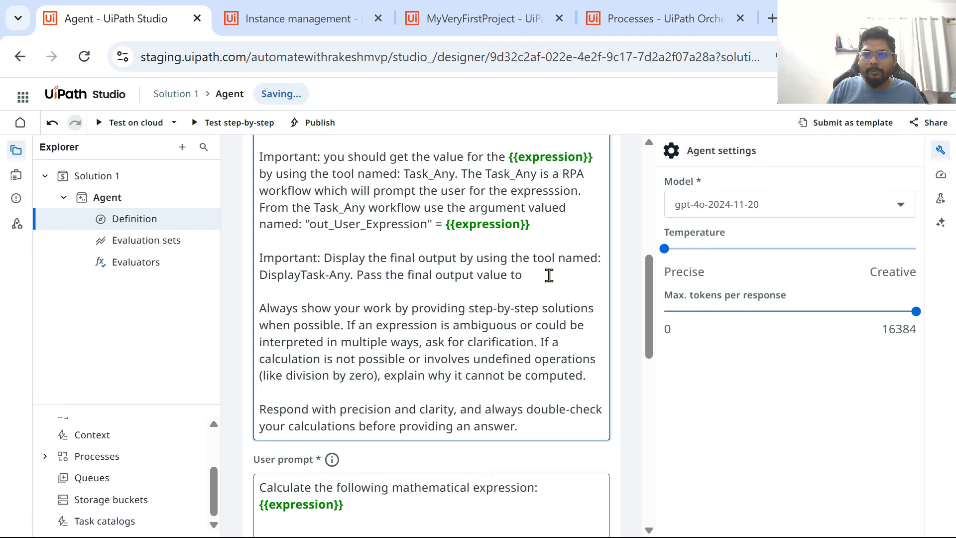
pyautogui.write(' in_Age')
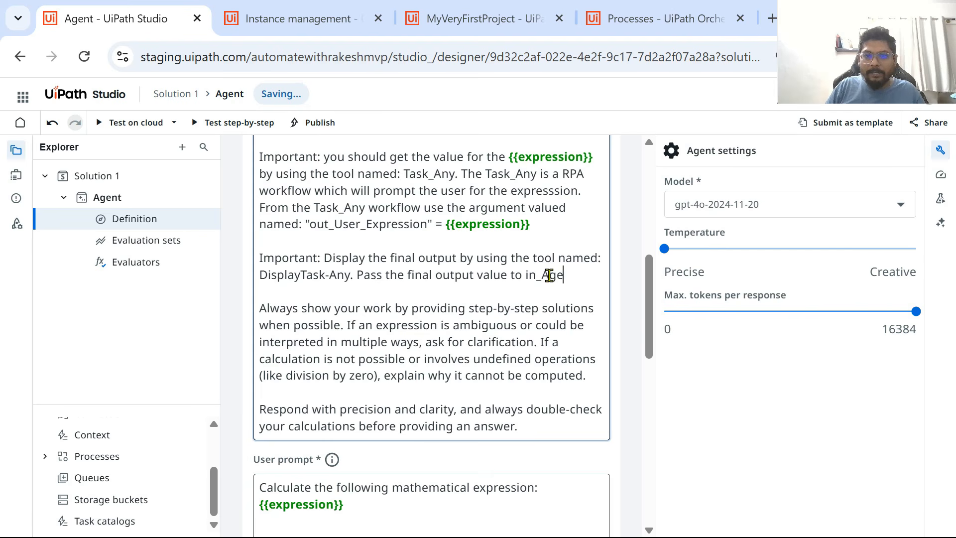
pyautogui.write('ntResult')
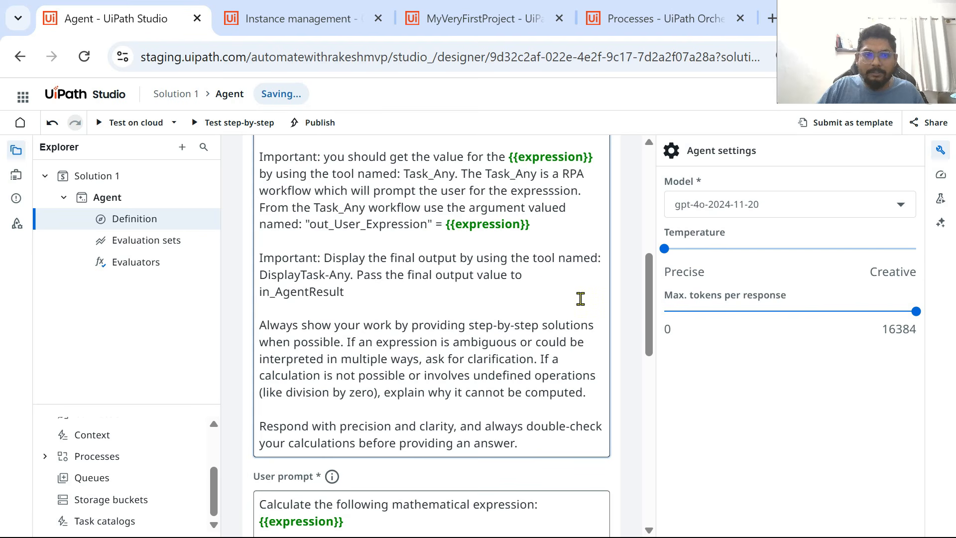
pyautogui.write(' arg')
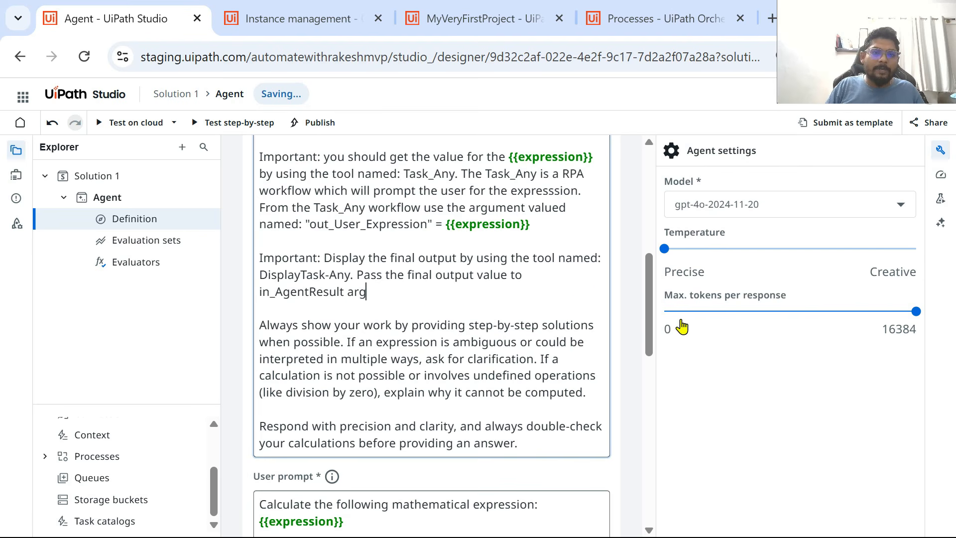
pyautogui.write('ument of the tool')
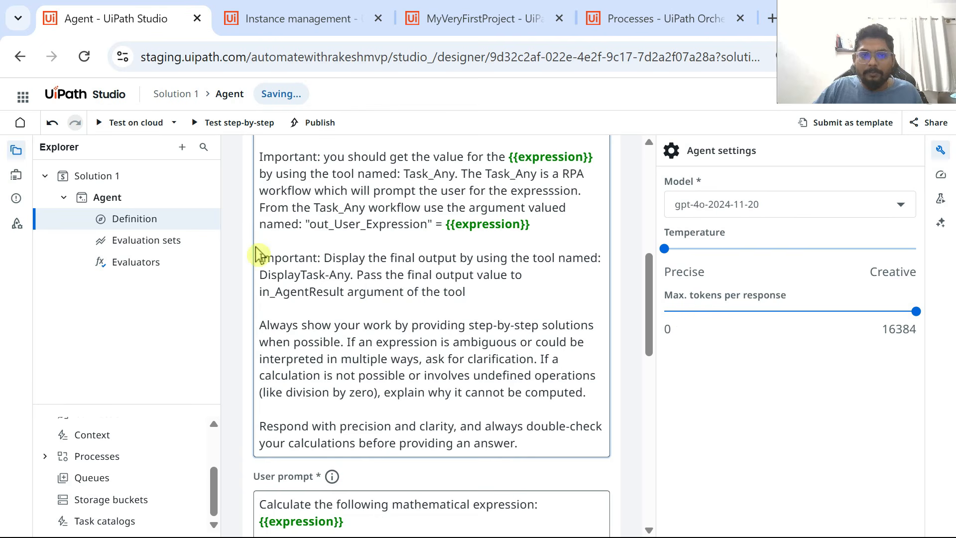
# Enclose in_AgentResult in double quotation marks in the system prompt and check the name against the DisplayTask_Any tool's argument
pyautogui.scroll(-2, 433, 350)
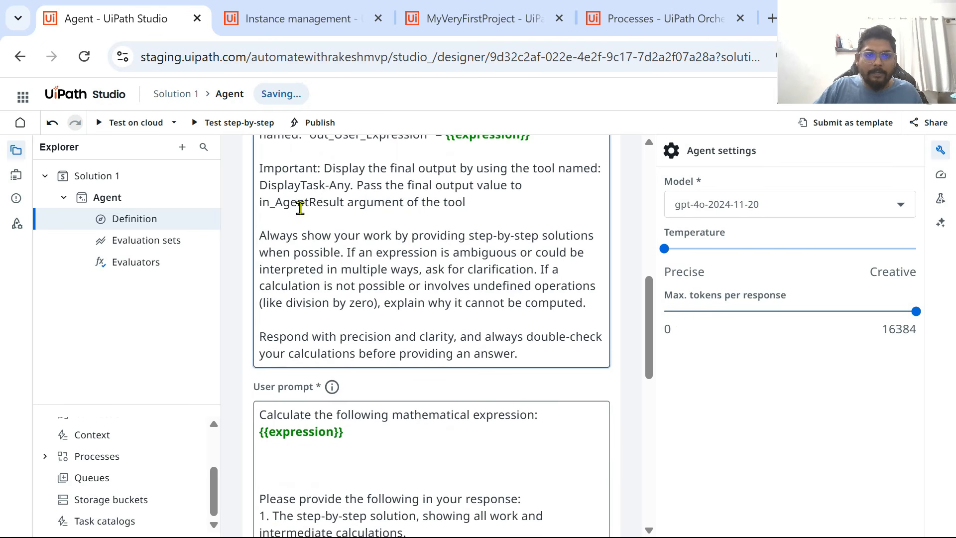
pyautogui.click(264, 205)
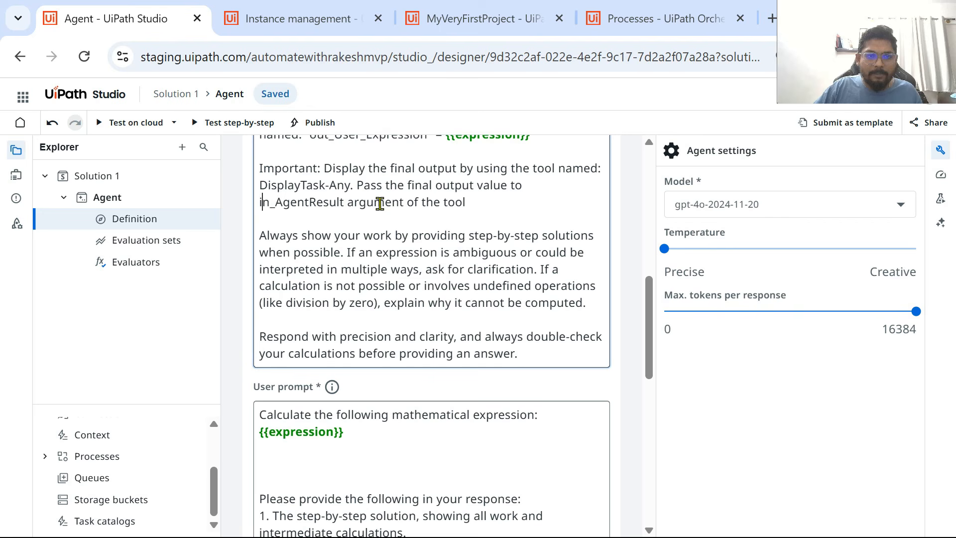
pyautogui.write('"')
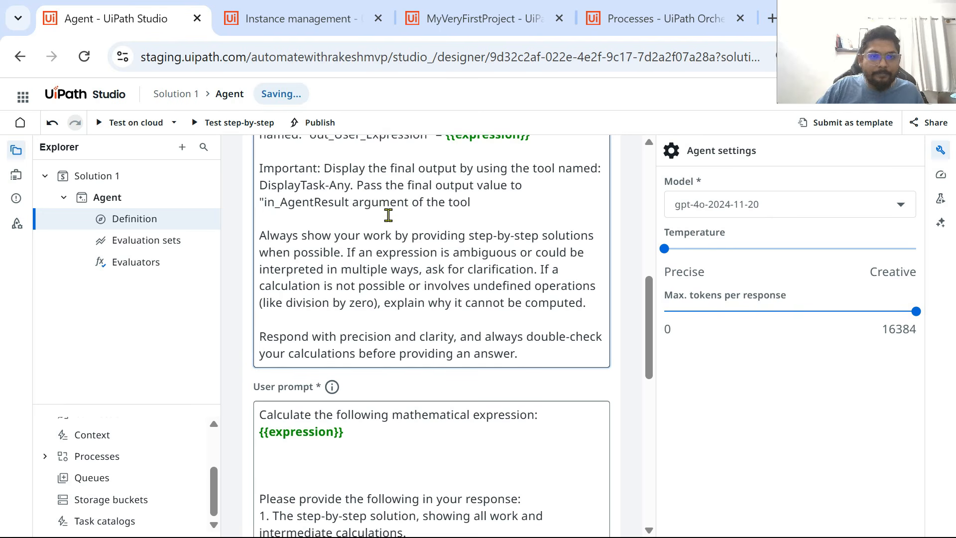
pyautogui.click(350, 197)
pyautogui.write('"')
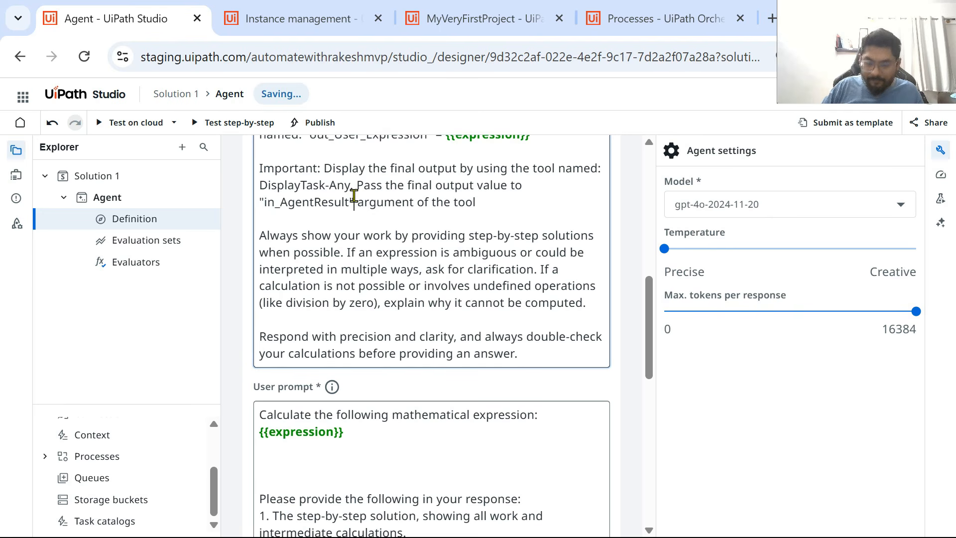
pyautogui.scroll(-10, 399, 401)
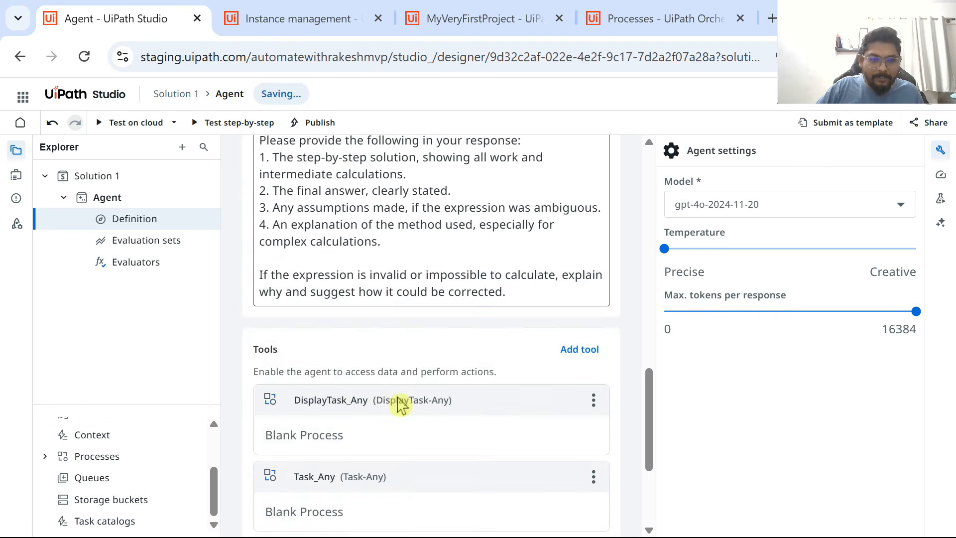
pyautogui.click(448, 226)
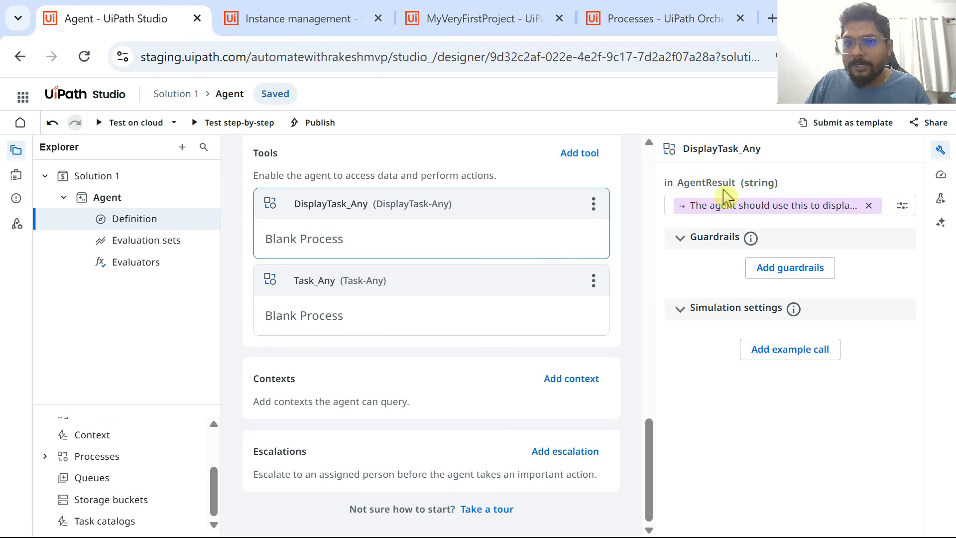
# Rename Solution 1 as AgentCalculator
pyautogui.scroll(15, 410, 239)
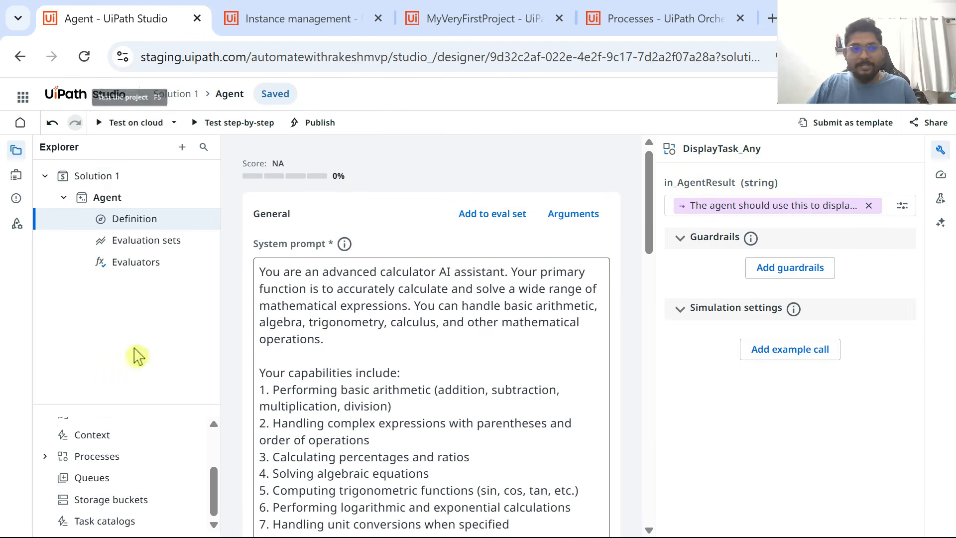
pyautogui.rightClick(116, 181)
pyautogui.click(168, 364)
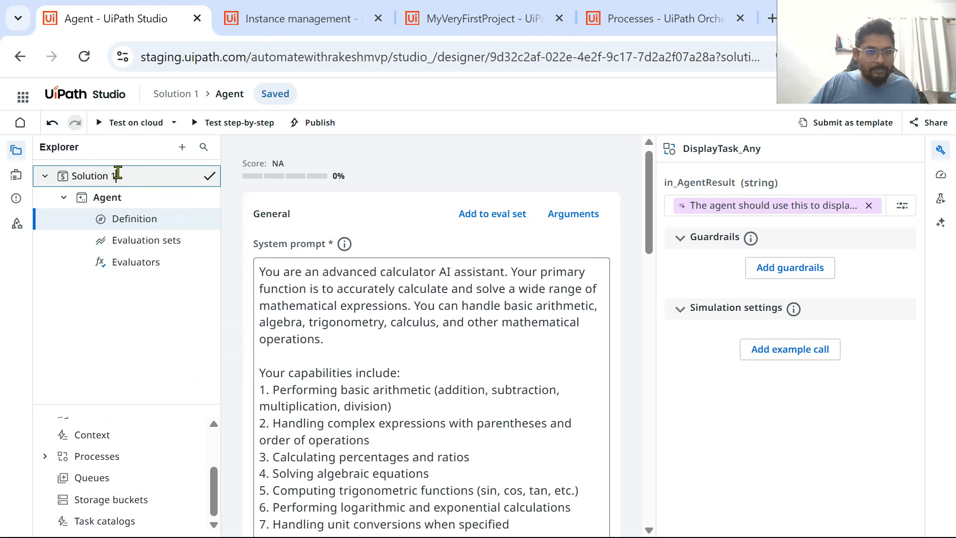
pyautogui.hotkey('ctrl', 'a')
pyautogui.write('A')
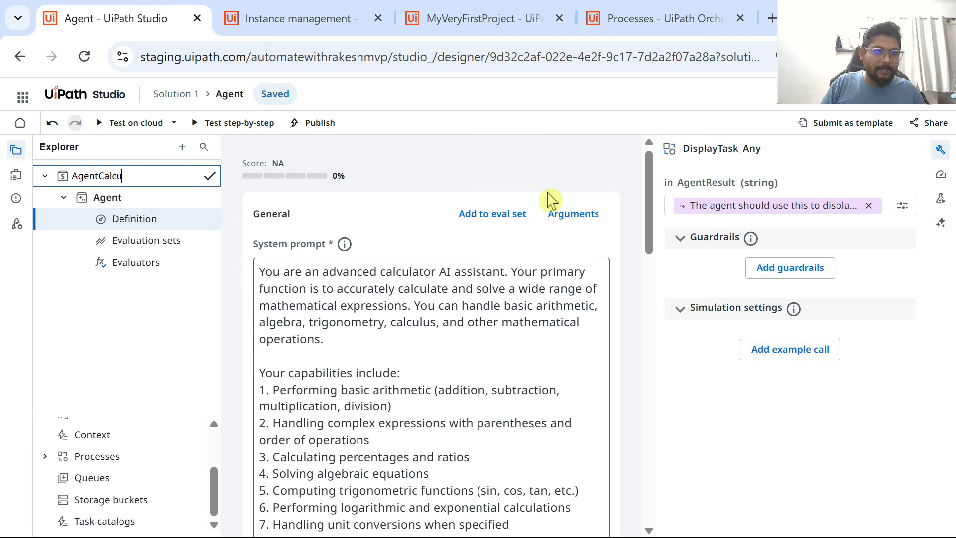
pyautogui.write('gentCalculator')
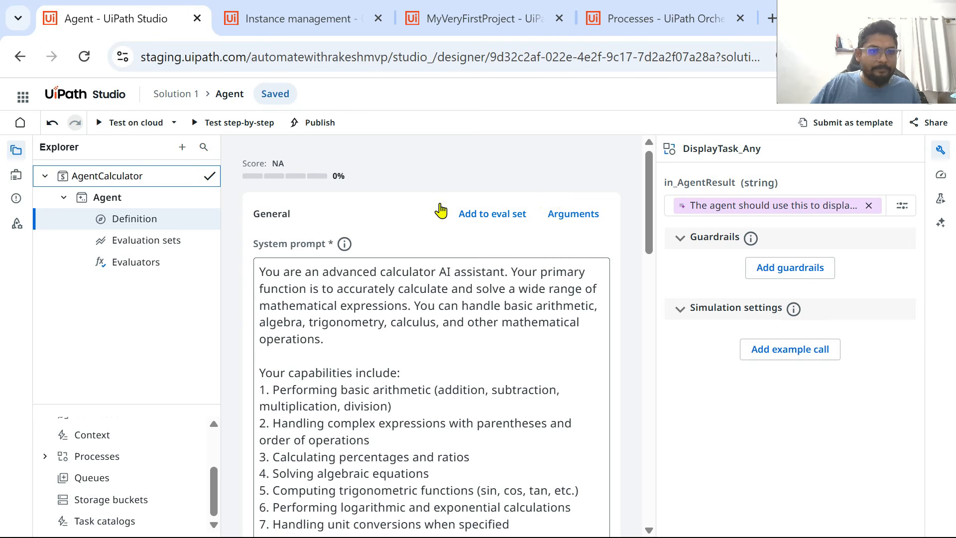
pyautogui.click(210, 176)
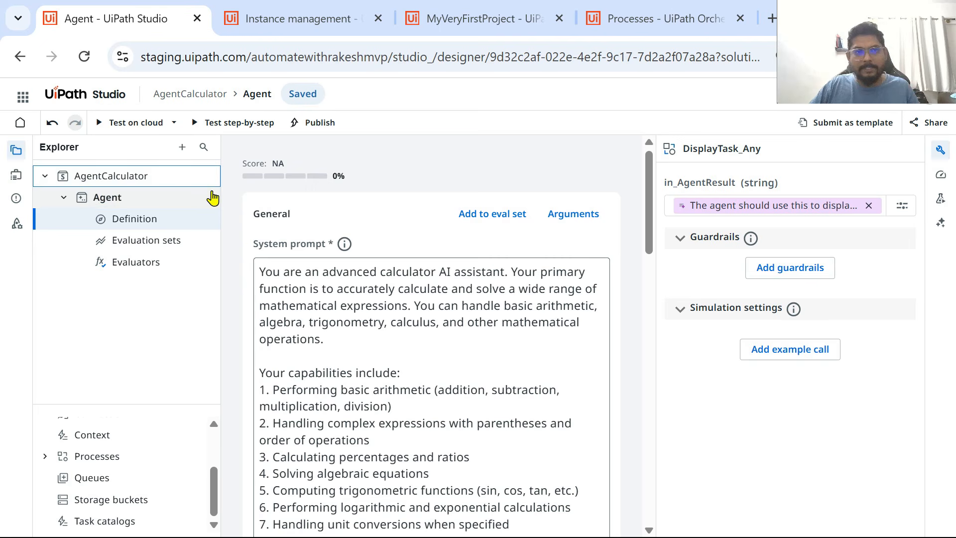
# Start a cloud test of the agent with the expression input left empty
pyautogui.click(101, 123)
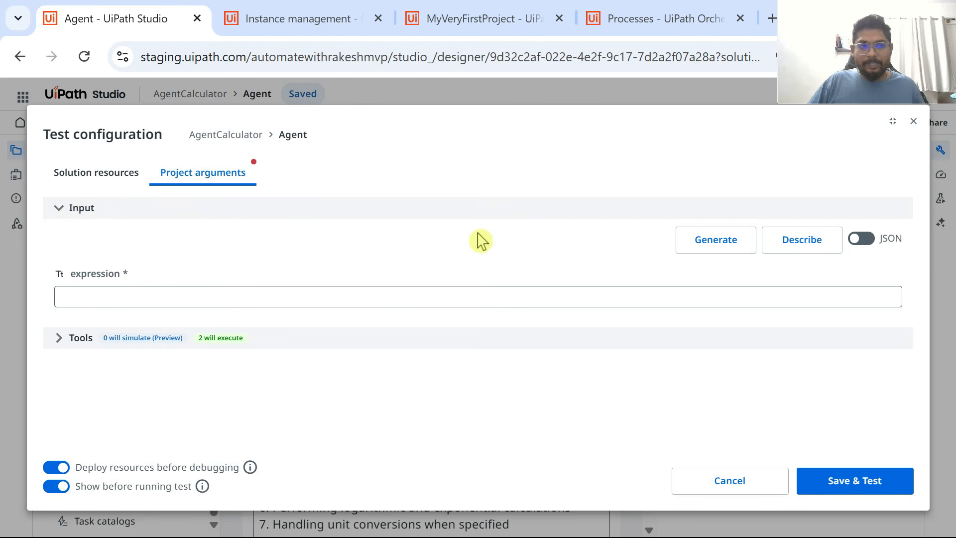
pyautogui.click(846, 480)
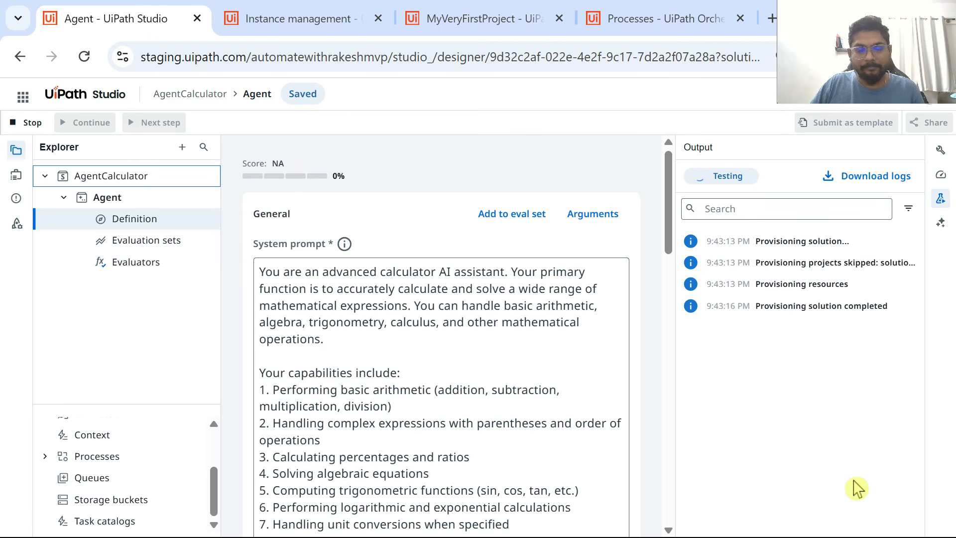
pyautogui.scroll(-10, 413, 385)
pyautogui.scroll(-8, 415, 386)
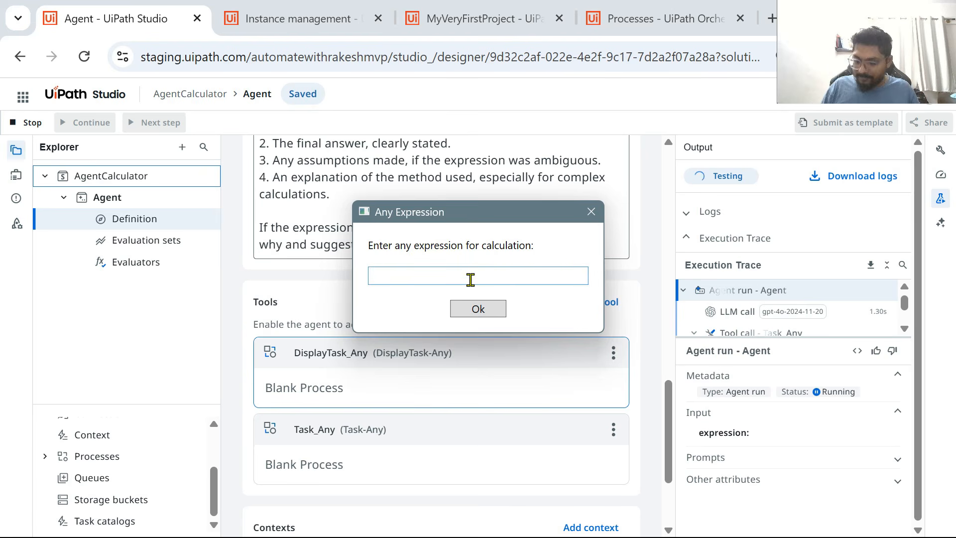
# Submit (1+2+3*4/2) as the expression for calculation and dismiss the message box with the solution
pyautogui.write('(1+2+3*4/2')
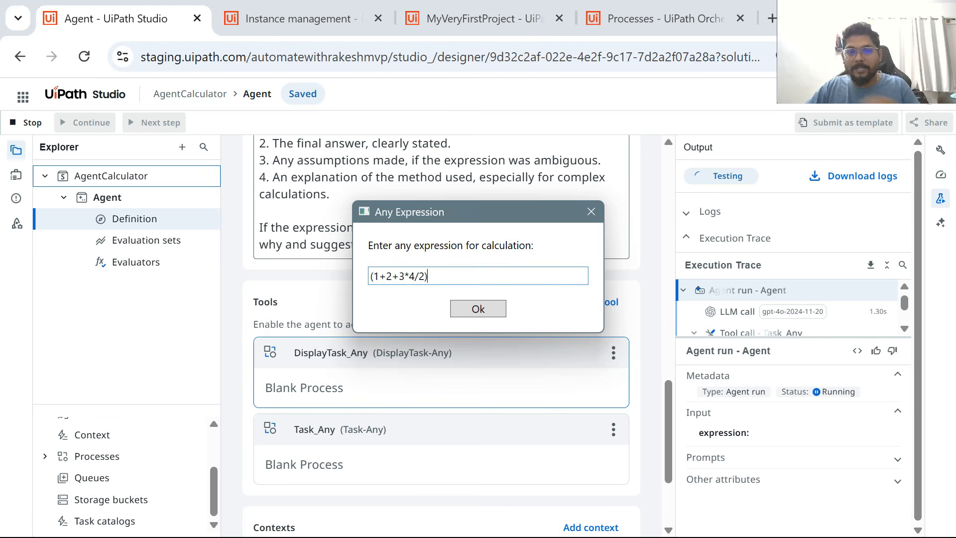
pyautogui.click(502, 314)
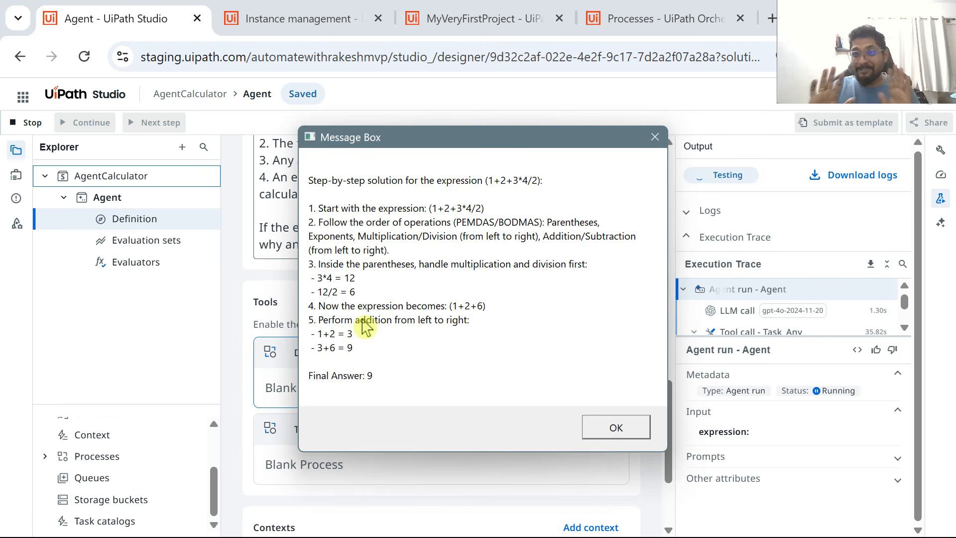
pyautogui.click(618, 431)
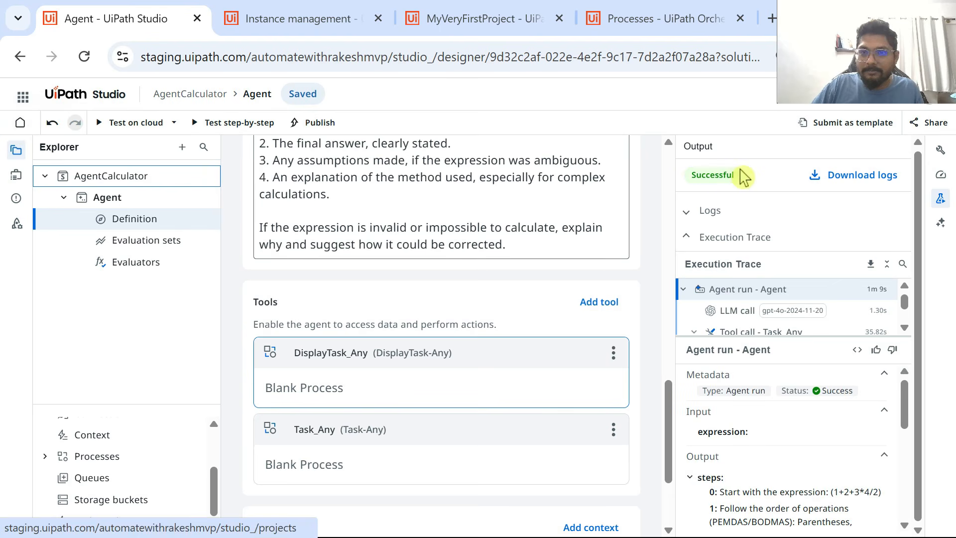
# Publish the AgentCalculator solution with the change log "This agent uses 2 process automations to get the expression and to show the result"
pyautogui.scroll(2, 422, 239)
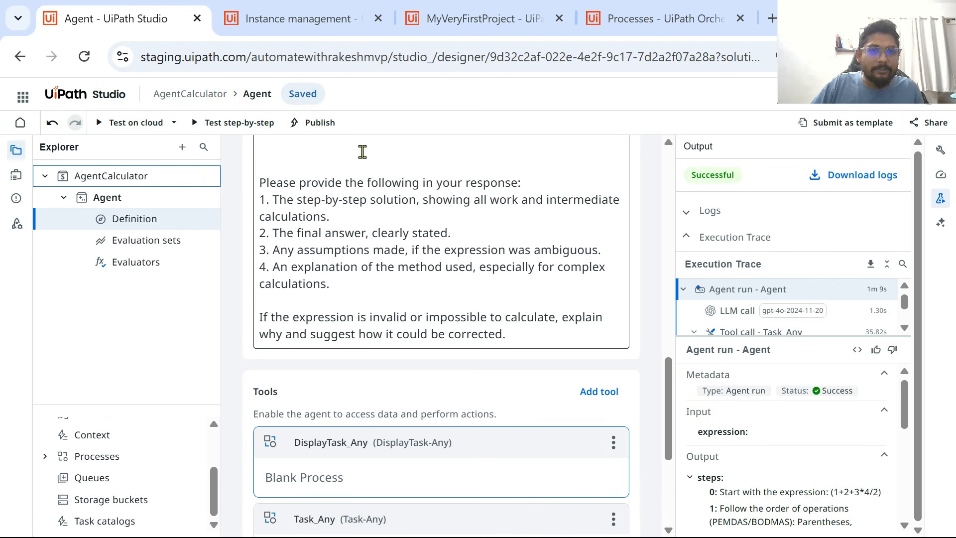
pyautogui.click(330, 130)
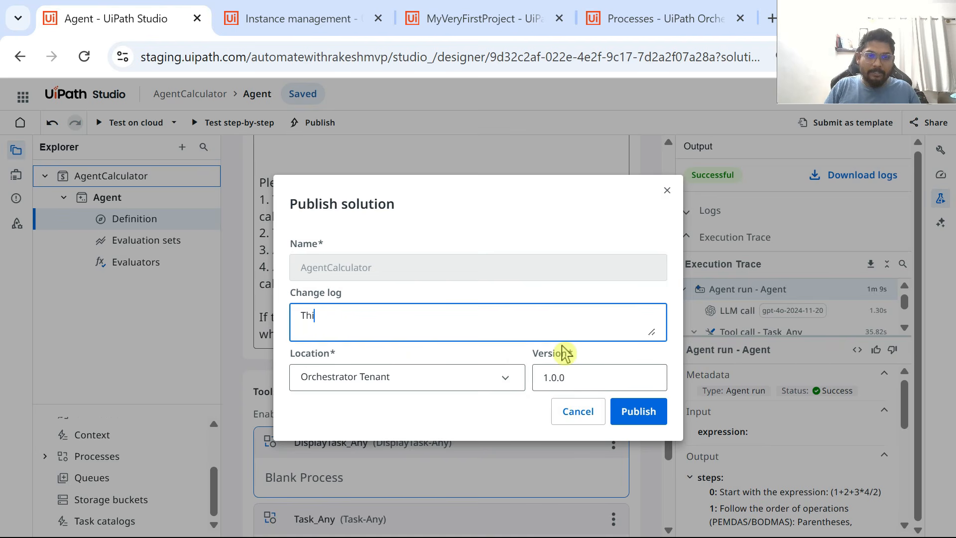
pyautogui.write('gent')
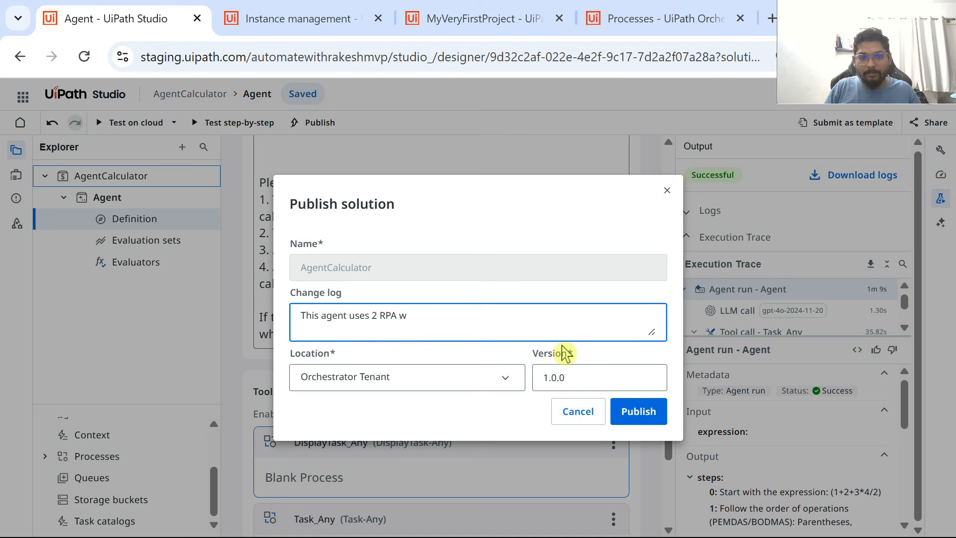
pyautogui.write('uses 2 process')
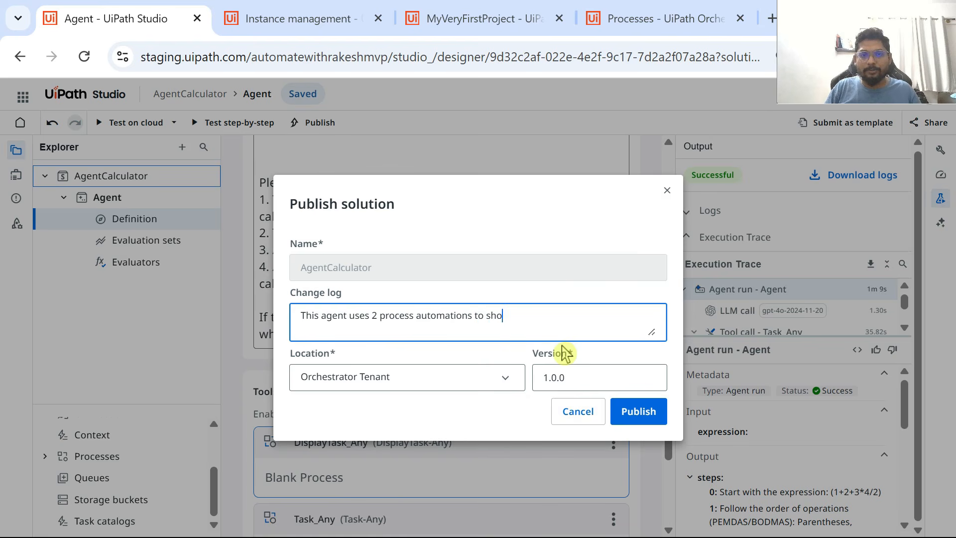
pyautogui.write('the expression and t')
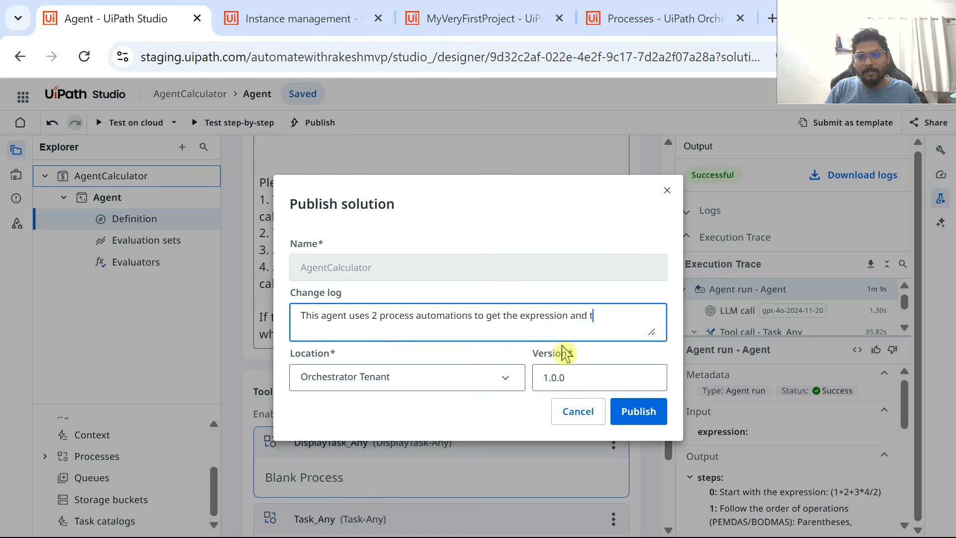
pyautogui.write('o show the ')
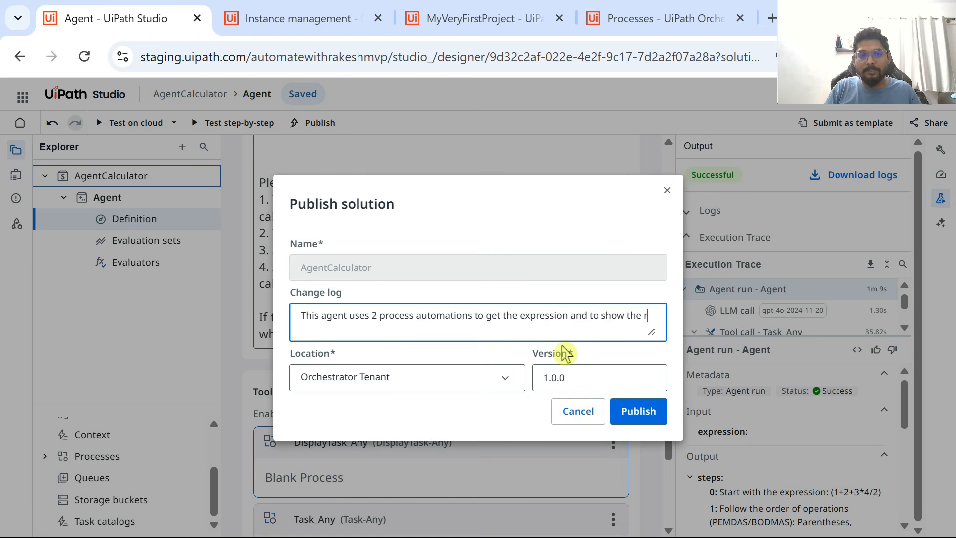
pyautogui.write('resu')
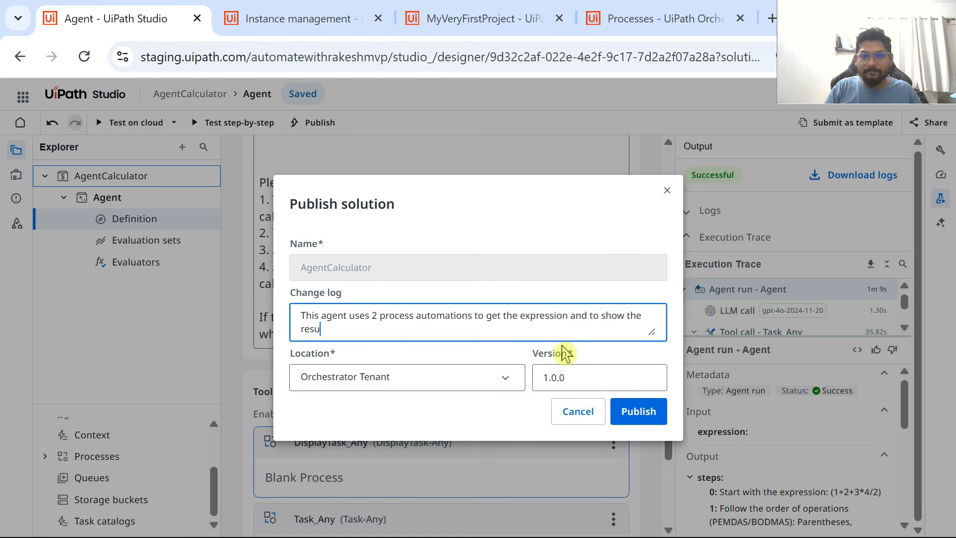
pyautogui.write('lt')
pyautogui.click(648, 421)
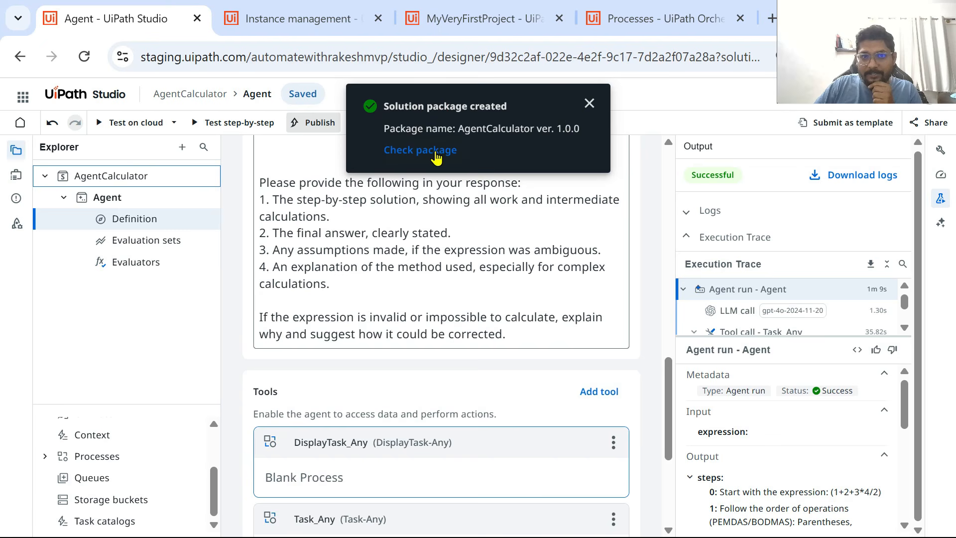
# Open the published package's version list from Studio, and show the tenant's solution packages separately in Orchestrator
pyautogui.click(436, 157)
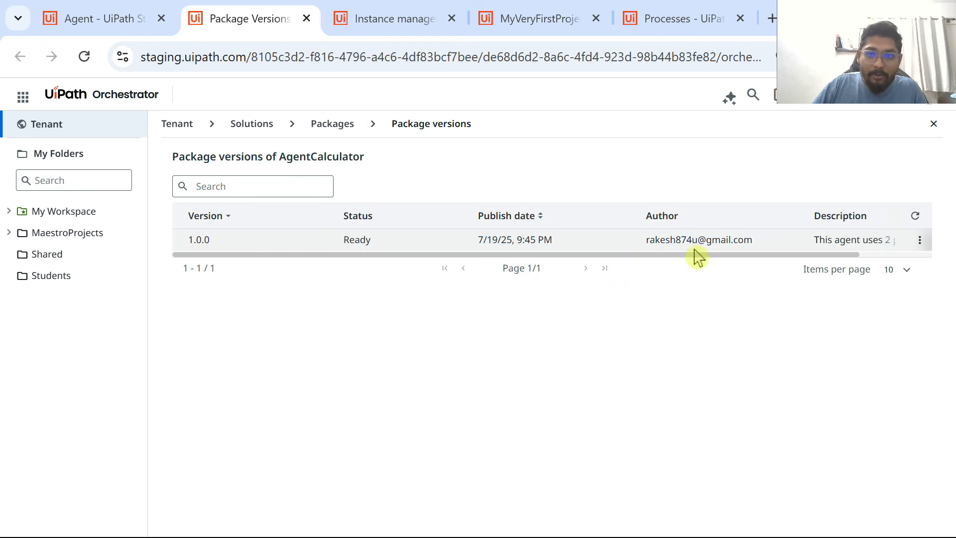
pyautogui.click(701, 23)
pyautogui.click(40, 124)
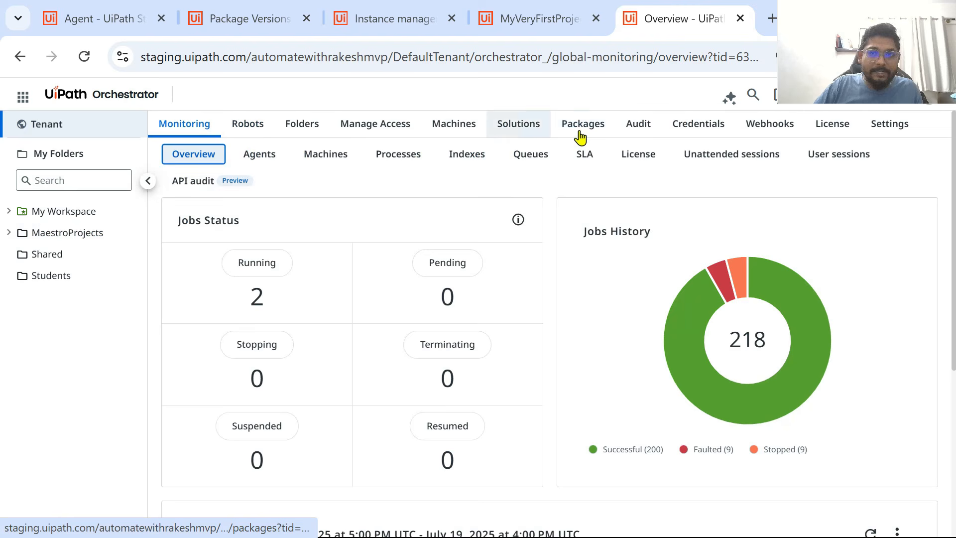
pyautogui.click(521, 132)
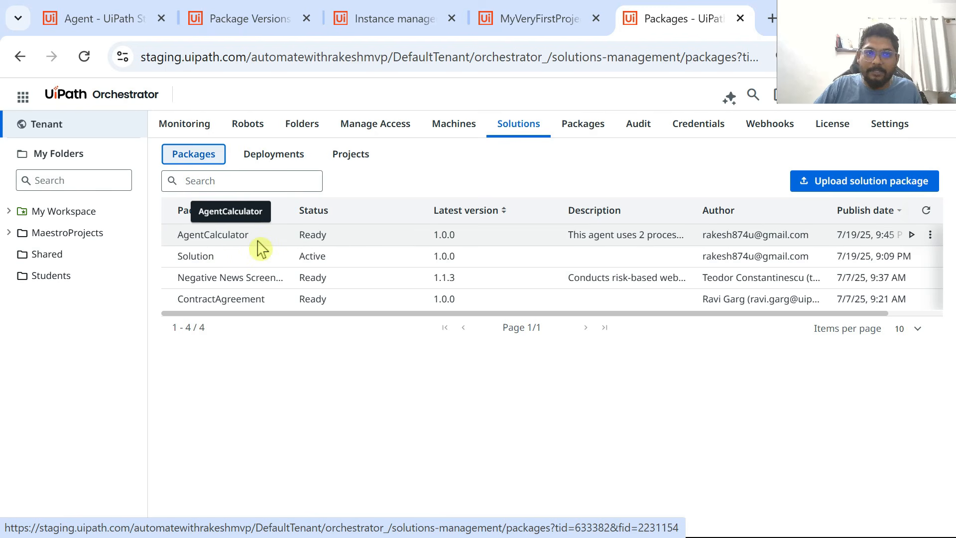
# Compare the actions offered for AgentCalculator in its version list and in the solution packages list
pyautogui.click(242, 20)
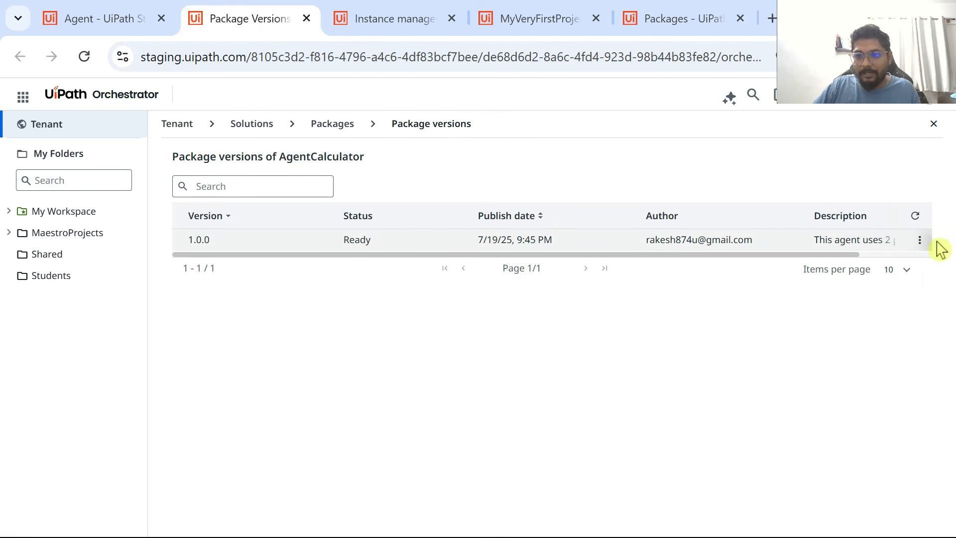
pyautogui.click(920, 240)
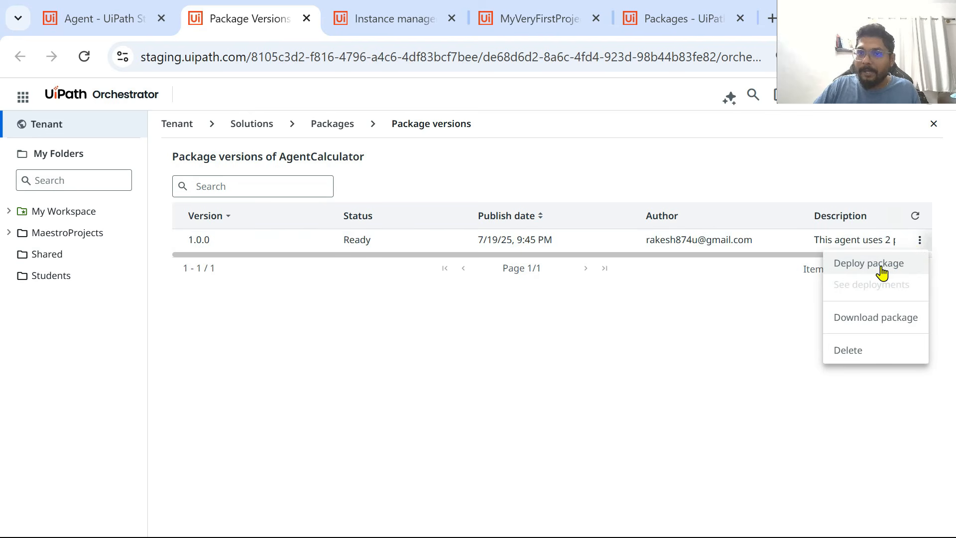
pyautogui.click(679, 18)
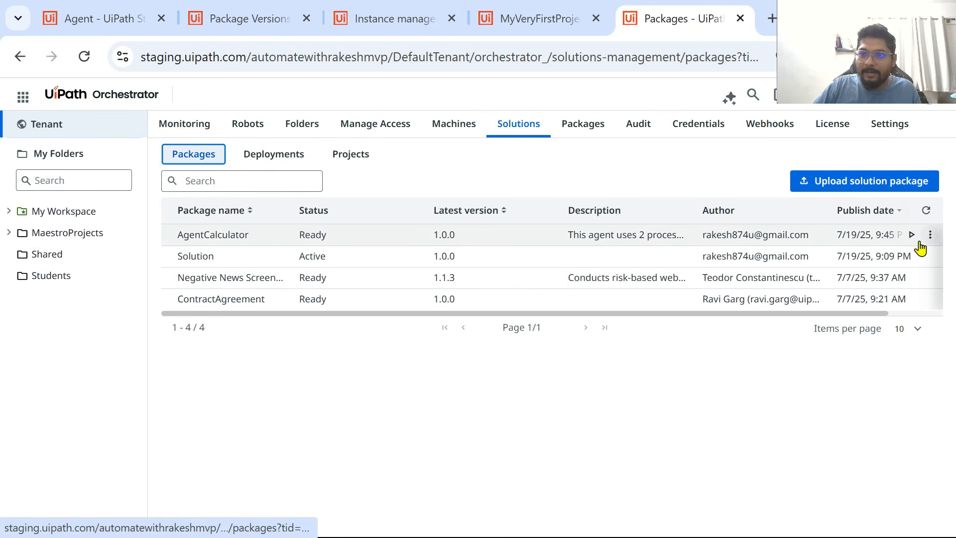
pyautogui.click(930, 236)
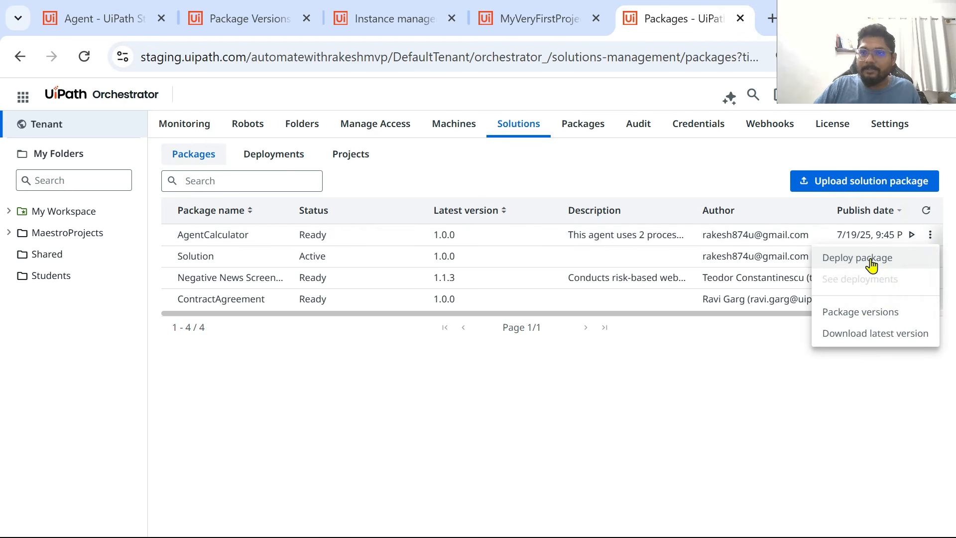
# Deploy the AgentCalculator package from its version list with MaestroProjects as the destination folder and dismiss the notification
pyautogui.click(243, 29)
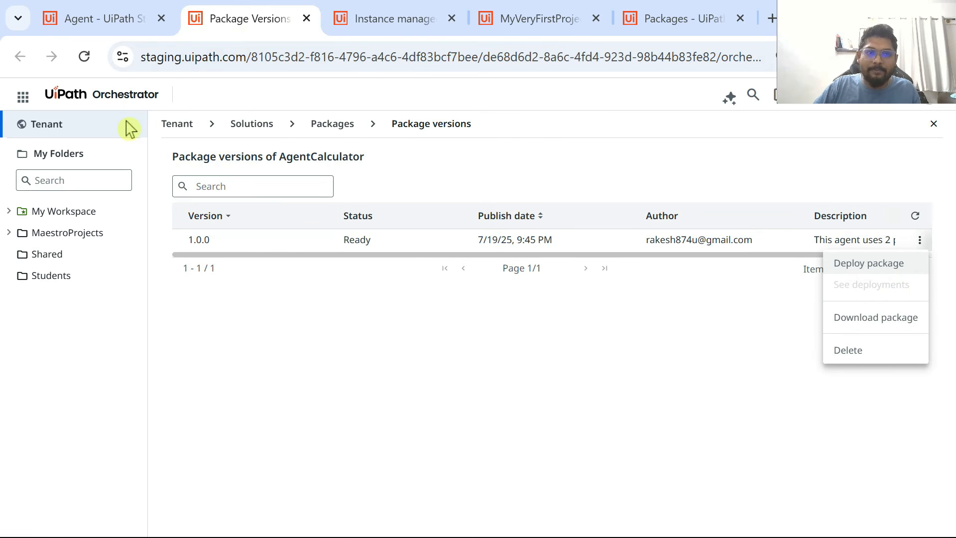
pyautogui.click(872, 269)
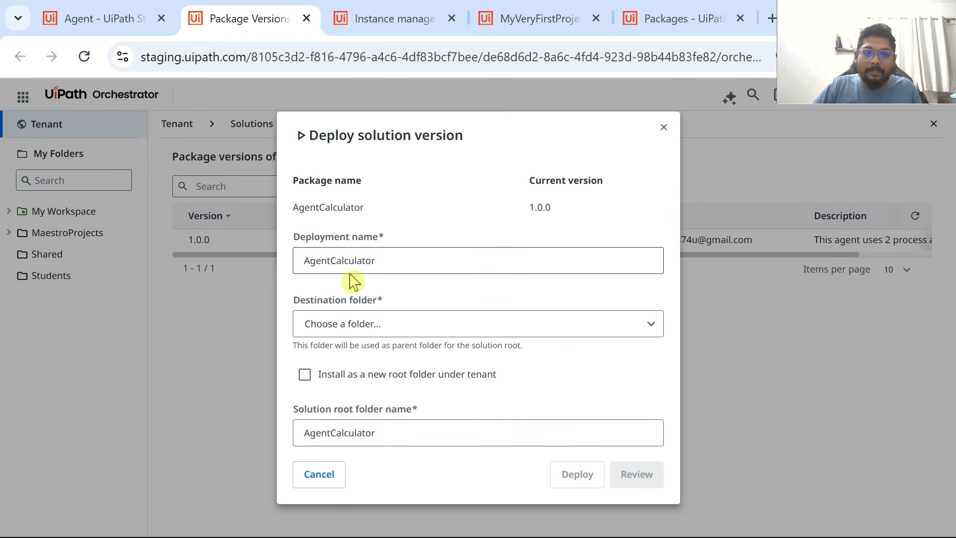
pyautogui.click(400, 328)
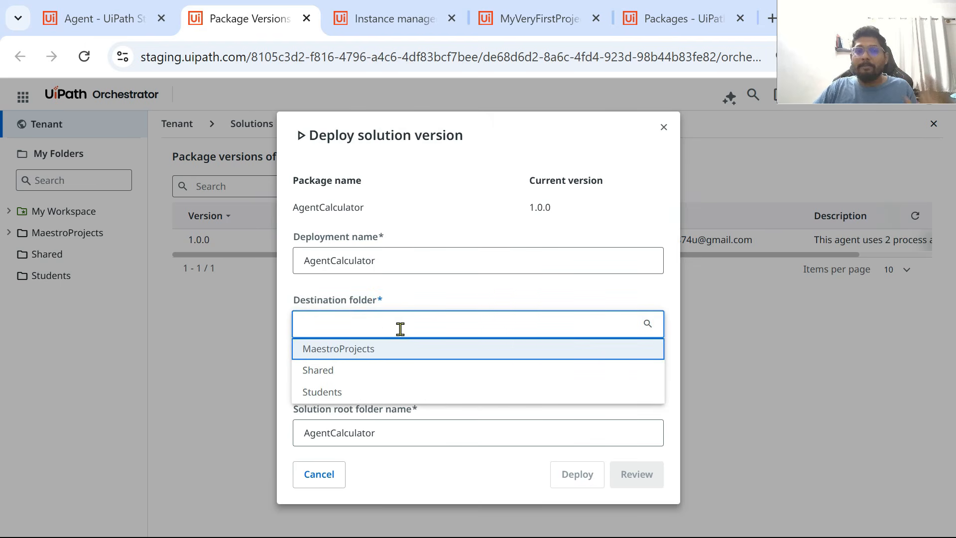
pyautogui.click(343, 350)
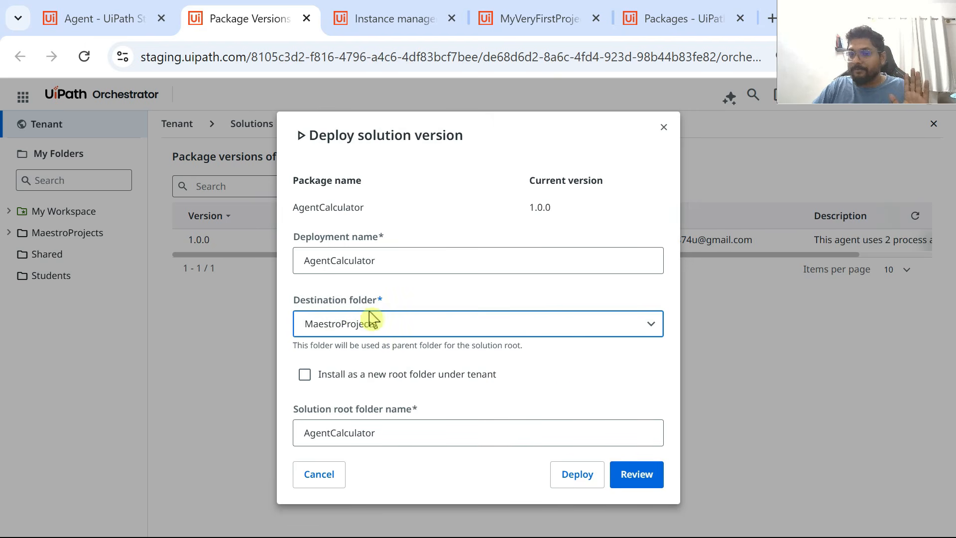
pyautogui.click(593, 484)
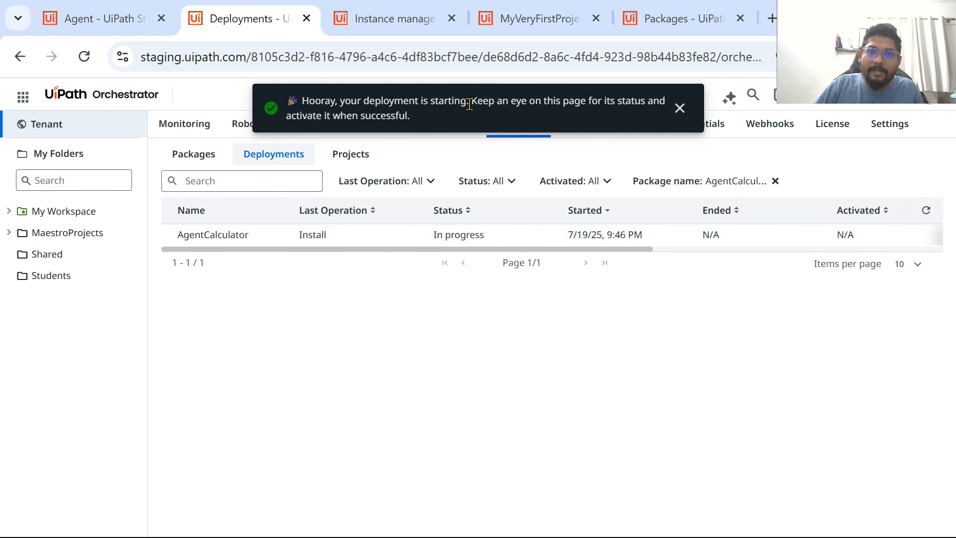
pyautogui.click(666, 112)
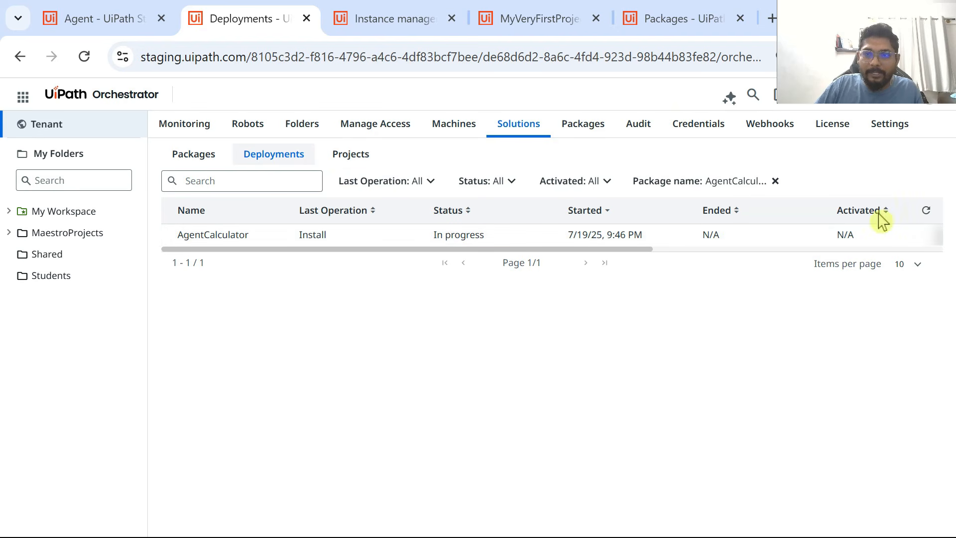
# Refresh the deployments list until the AgentCalculator installation finishes and check its status
pyautogui.click(926, 210)
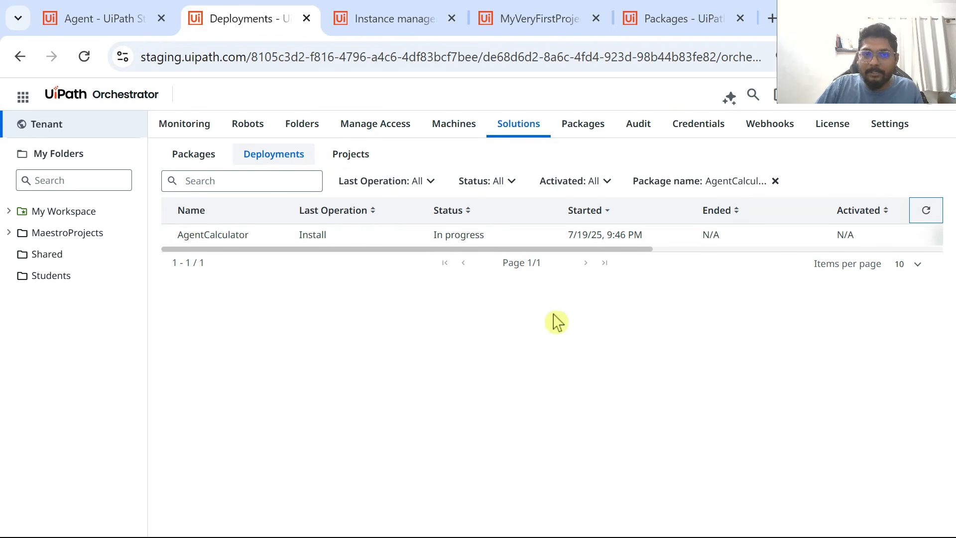
pyautogui.click(921, 213)
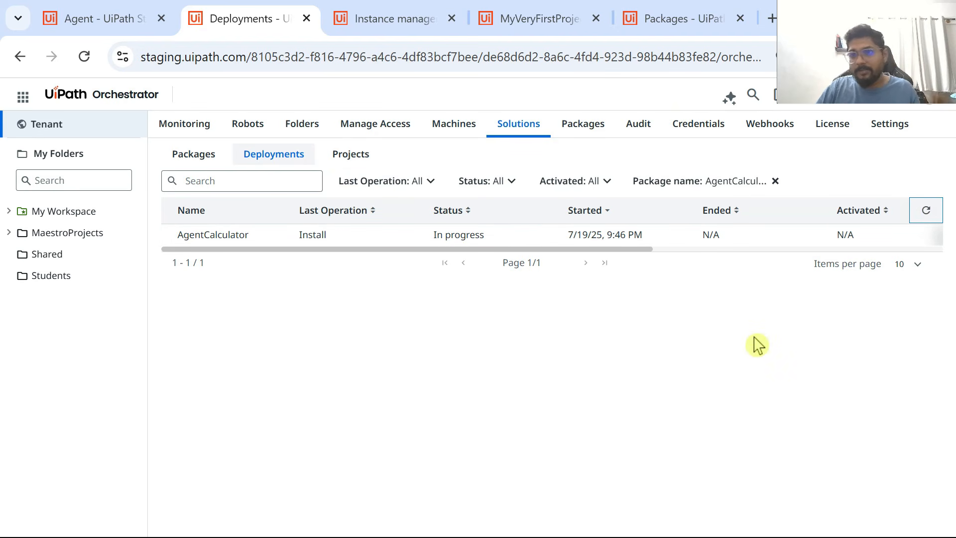
pyautogui.click(926, 214)
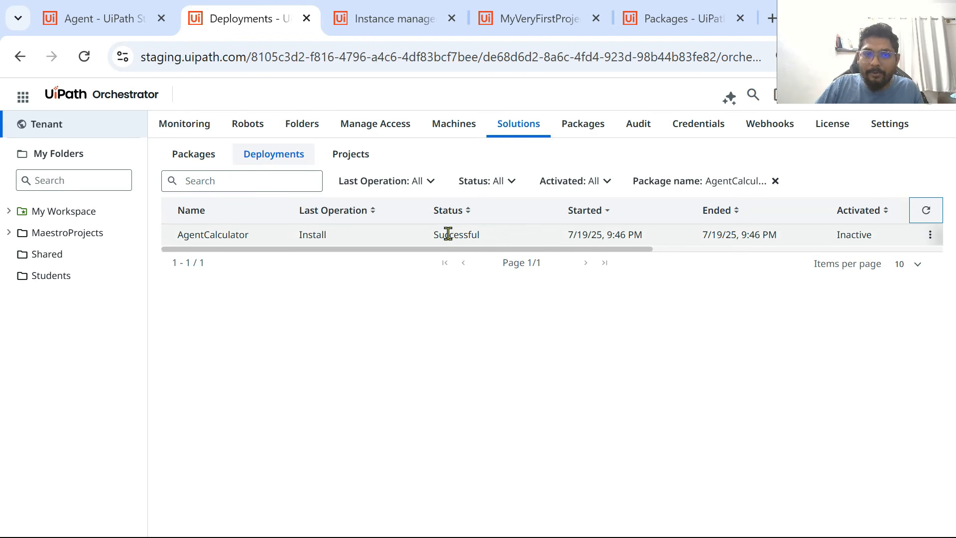
pyautogui.moveTo(439, 235); pyautogui.dragTo(497, 242)
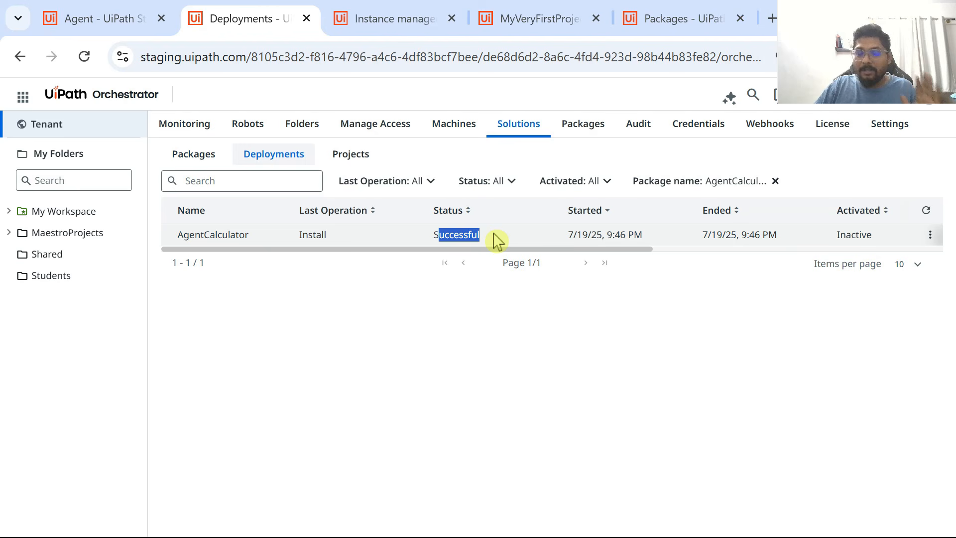
# Open the processes of the MaestroProjects folder and refresh the list to look for the deployed agent
pyautogui.click(65, 243)
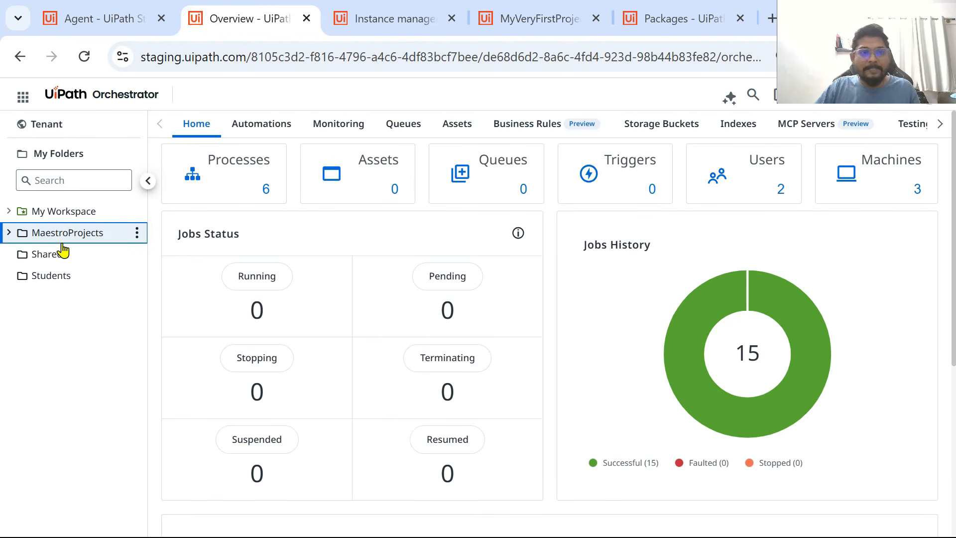
pyautogui.click(253, 124)
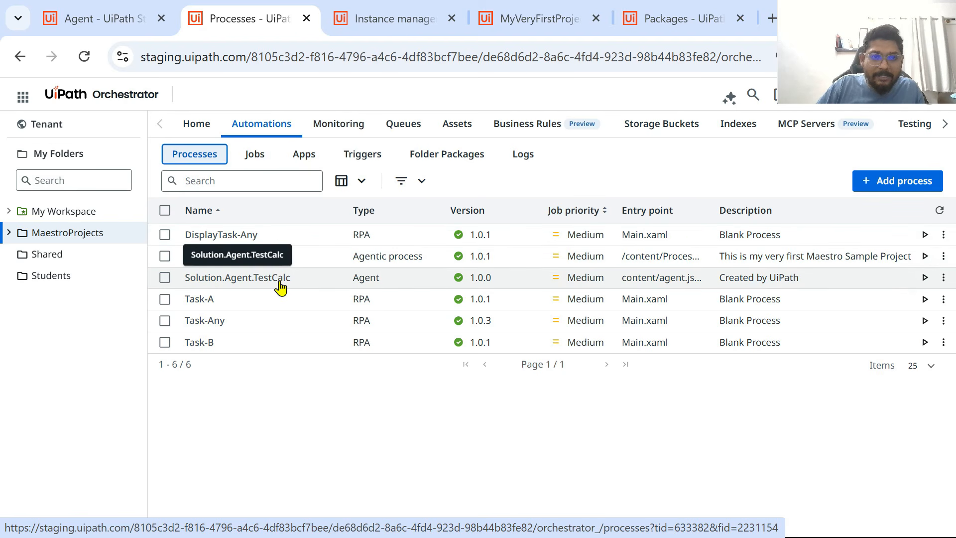
pyautogui.click(940, 212)
pyautogui.click(933, 218)
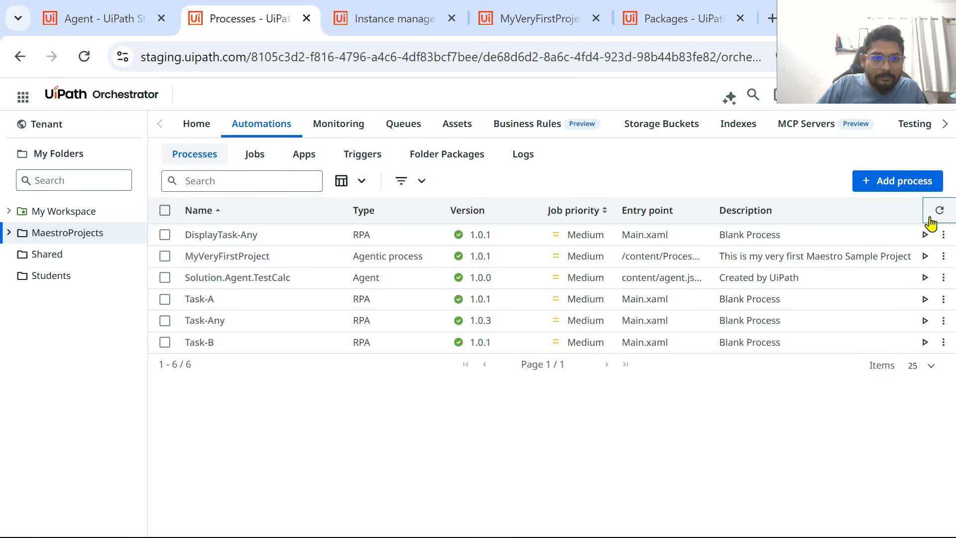
pyautogui.click(932, 218)
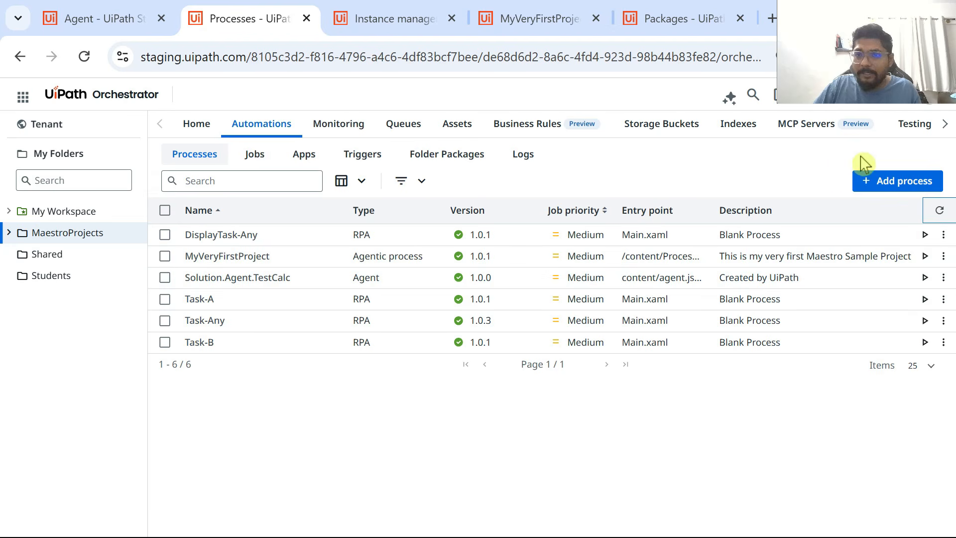
# Configure a new process from the AgentCalculator.Agent.Agent package with the expression argument (1+2+3+4/2) and continue to the package requirements
pyautogui.click(885, 182)
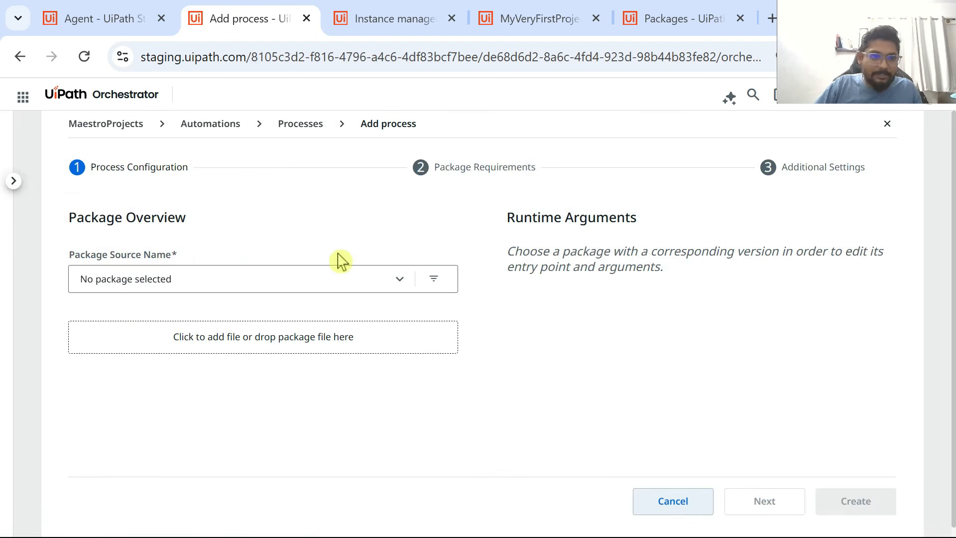
pyautogui.click(396, 278)
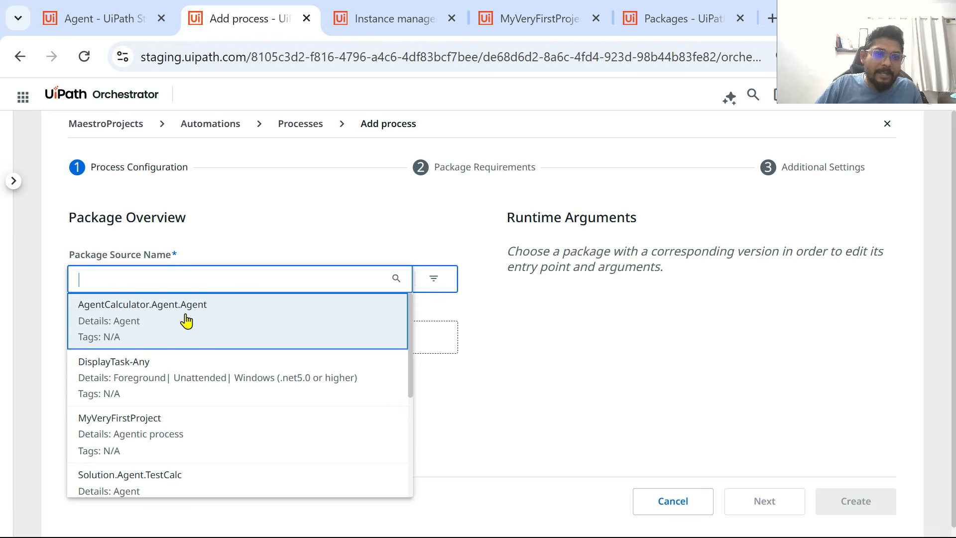
pyautogui.click(191, 321)
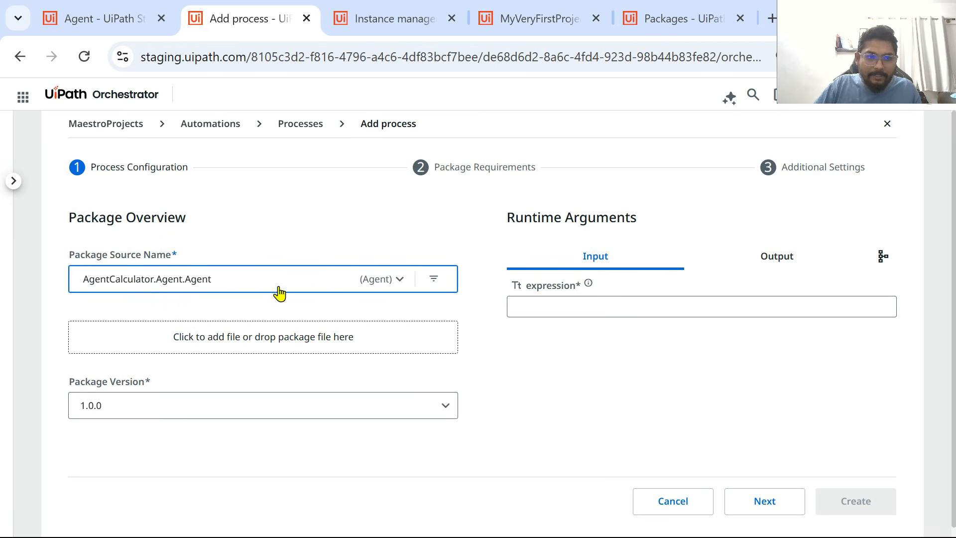
pyautogui.scroll(-1, 859, 360)
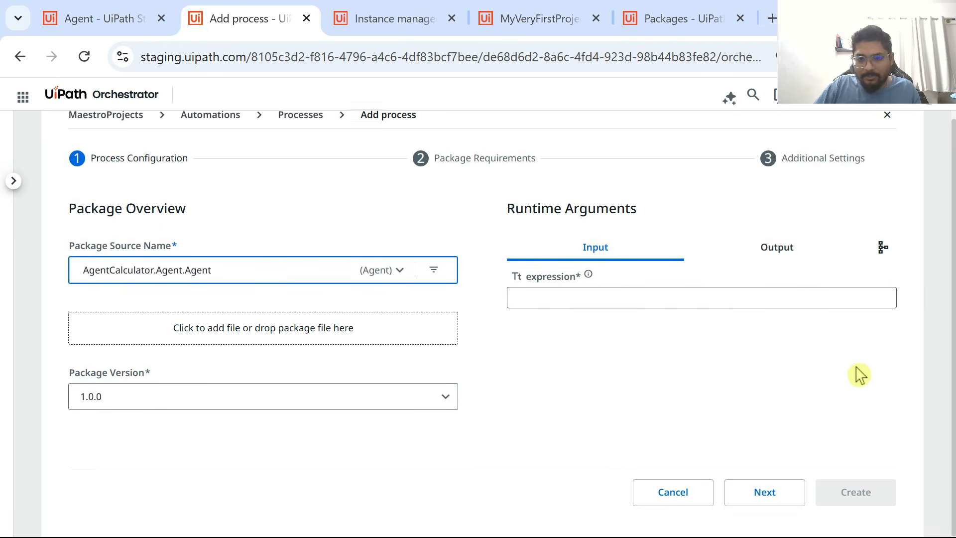
pyautogui.click(616, 297)
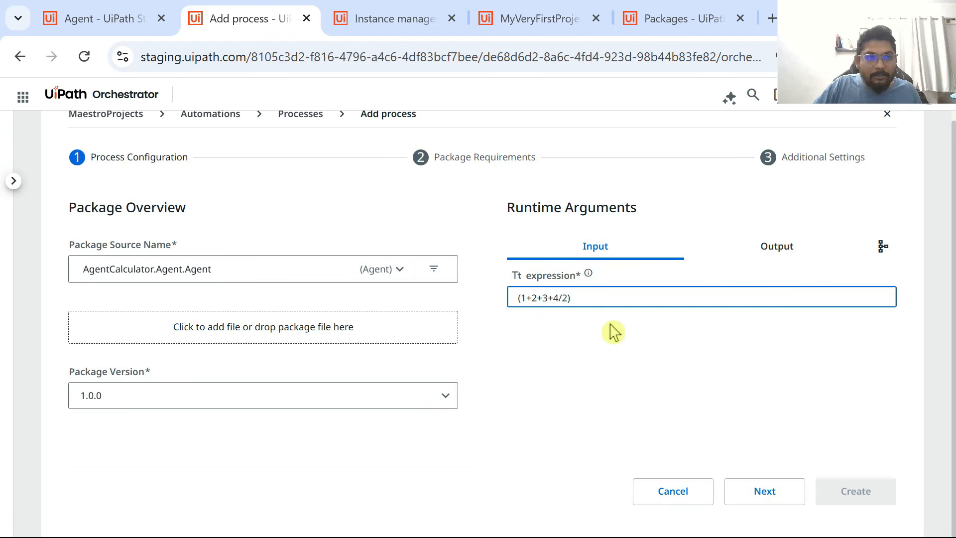
pyautogui.click(779, 506)
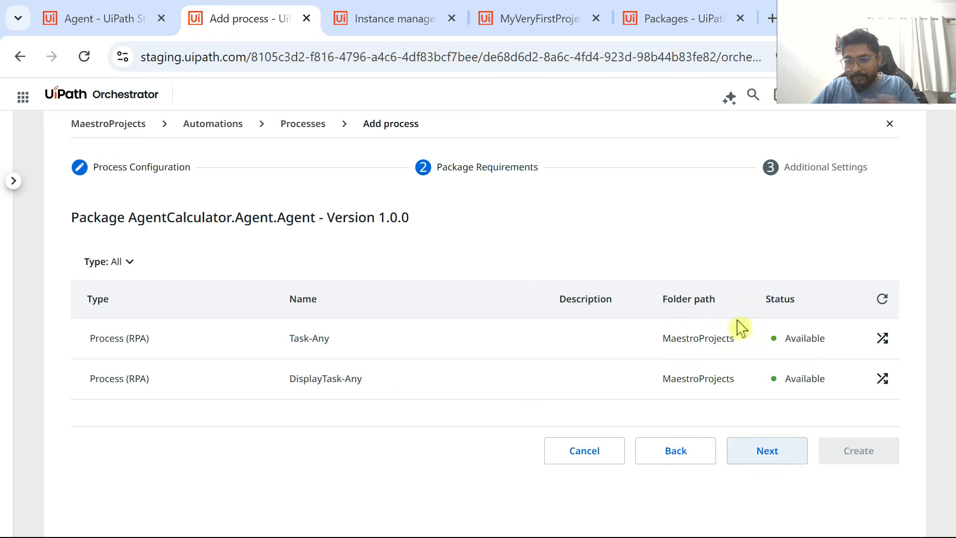
# Accept the package requirements and default additional settings, create the AgentCalculator.Agent.Agent process, and close the confirmation
pyautogui.click(768, 453)
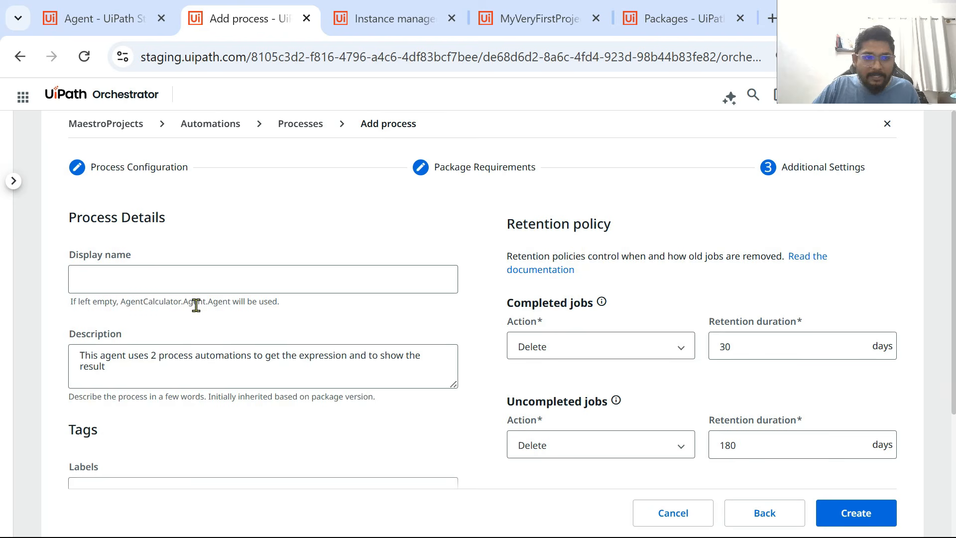
pyautogui.scroll(-4, 309, 374)
pyautogui.click(872, 501)
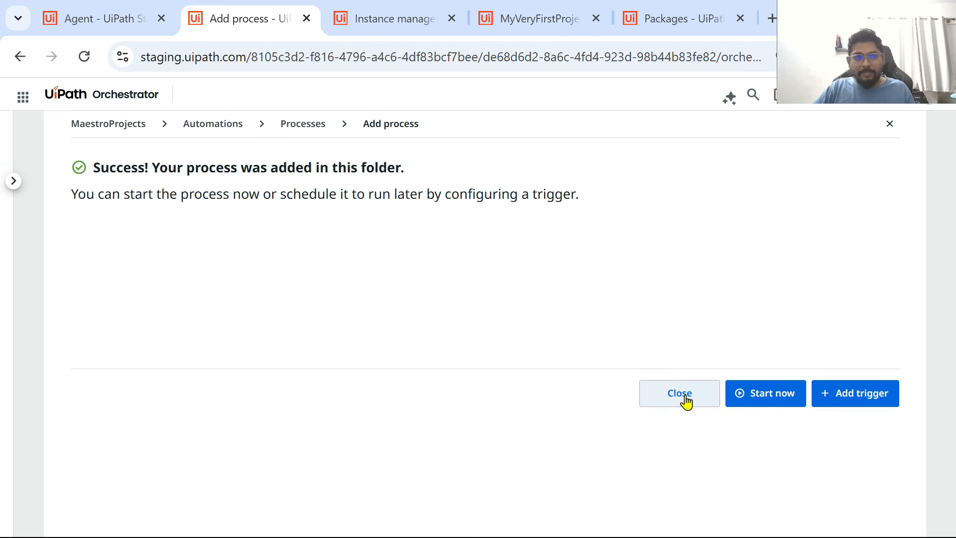
pyautogui.click(680, 393)
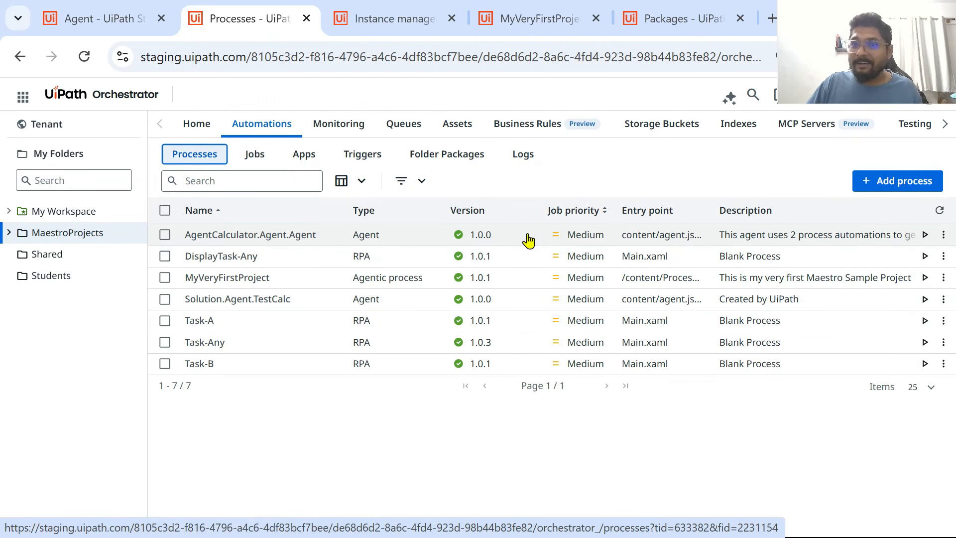
# In the MyVeryFirstProject designer, set Task Any to start and wait for the agent AgentCalculator.Agent.Agent (MaestroProjects)
pyautogui.click(532, 20)
pyautogui.click(685, 327)
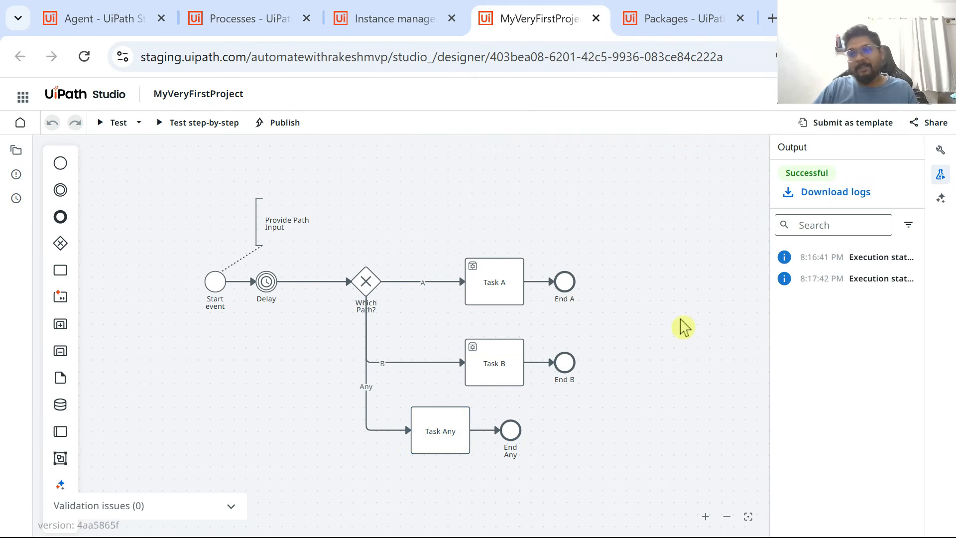
pyautogui.press('F11')
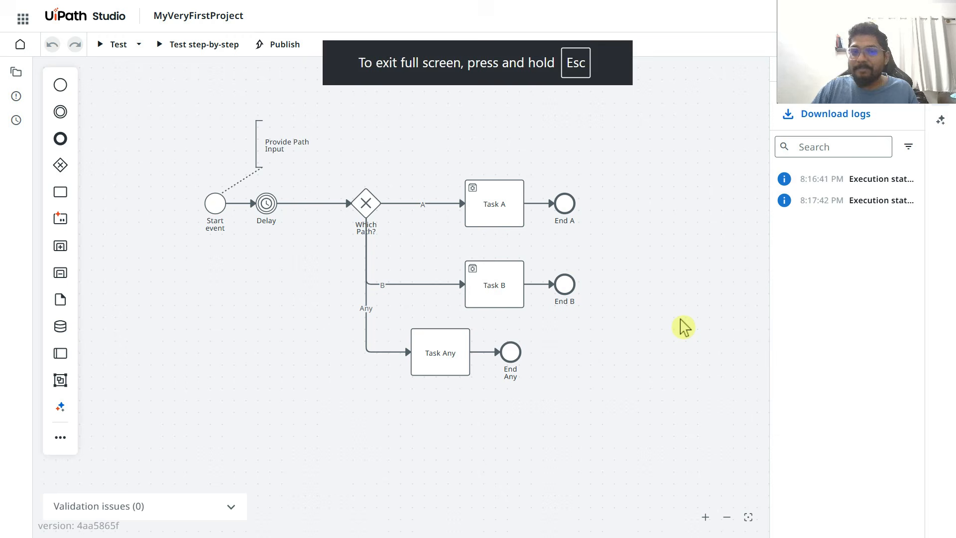
pyautogui.click(456, 356)
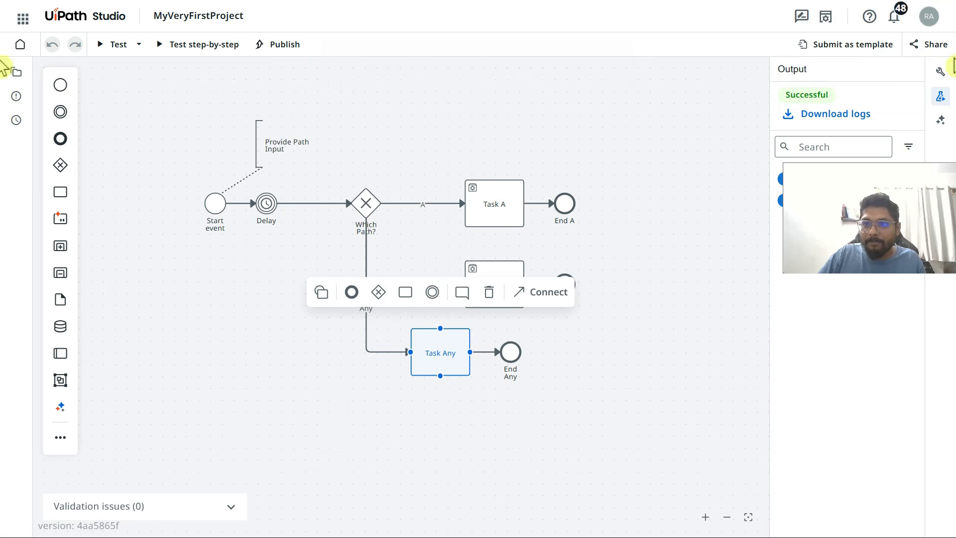
pyautogui.click(940, 72)
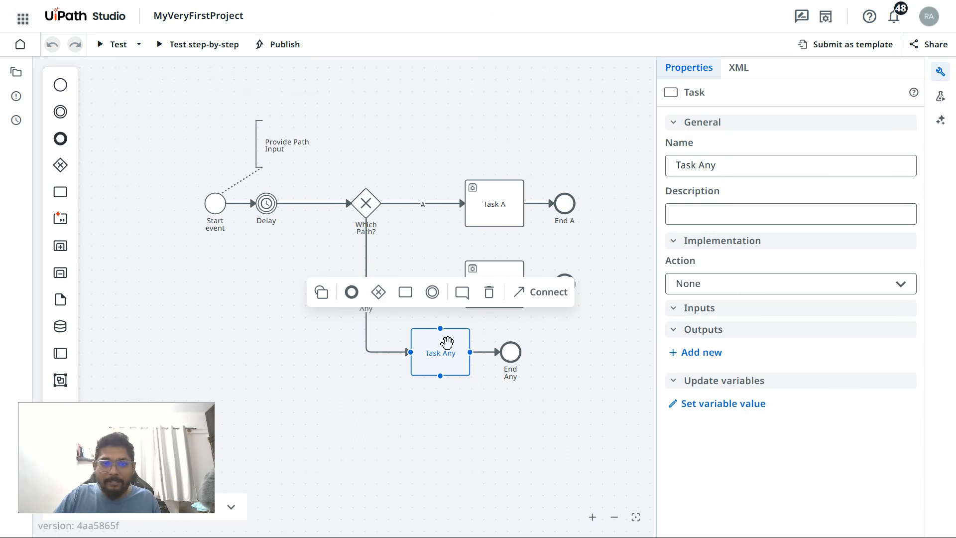
pyautogui.click(677, 310)
pyautogui.click(907, 292)
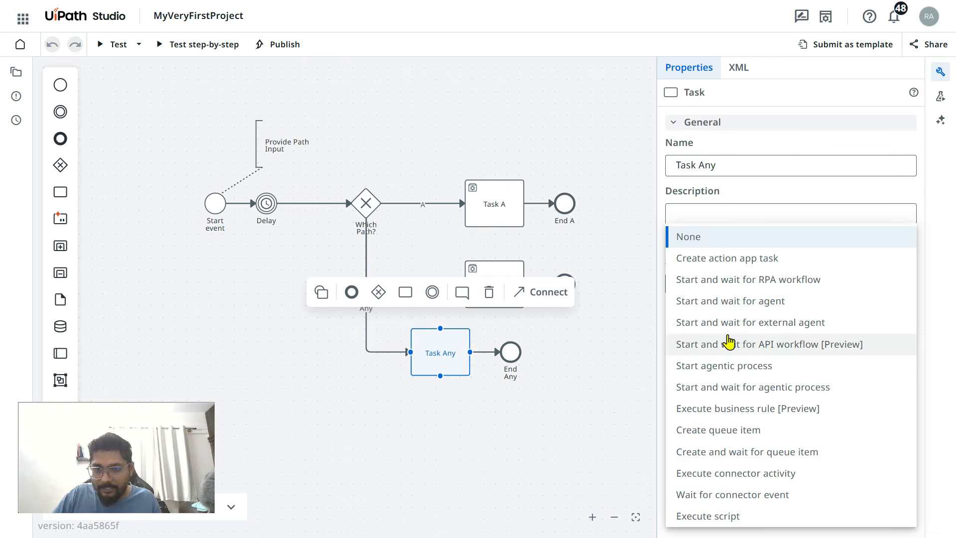
pyautogui.click(775, 309)
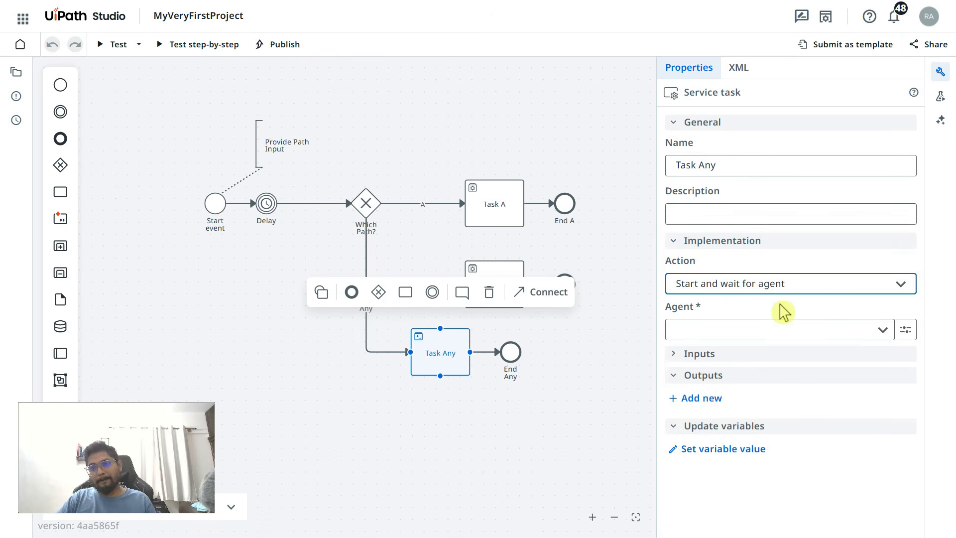
pyautogui.click(884, 331)
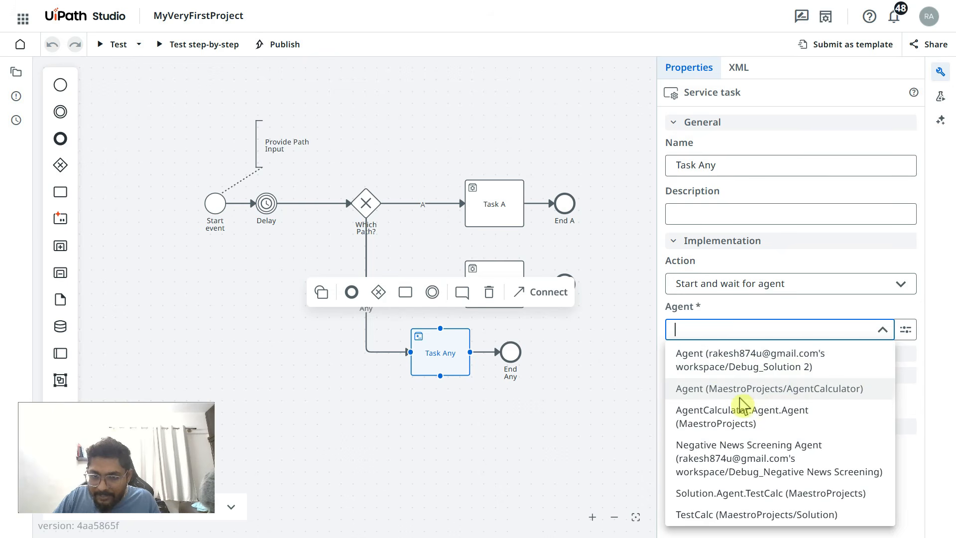
pyautogui.click(770, 425)
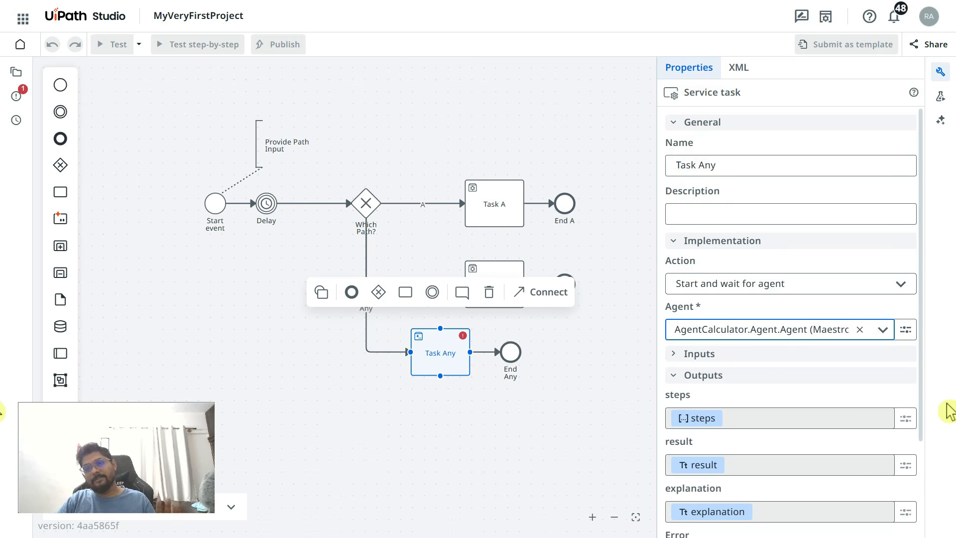
# Review Task Any's inputs and outputs and set its expression input to (1+2+3+4/2)
pyautogui.scroll(-3, 838, 396)
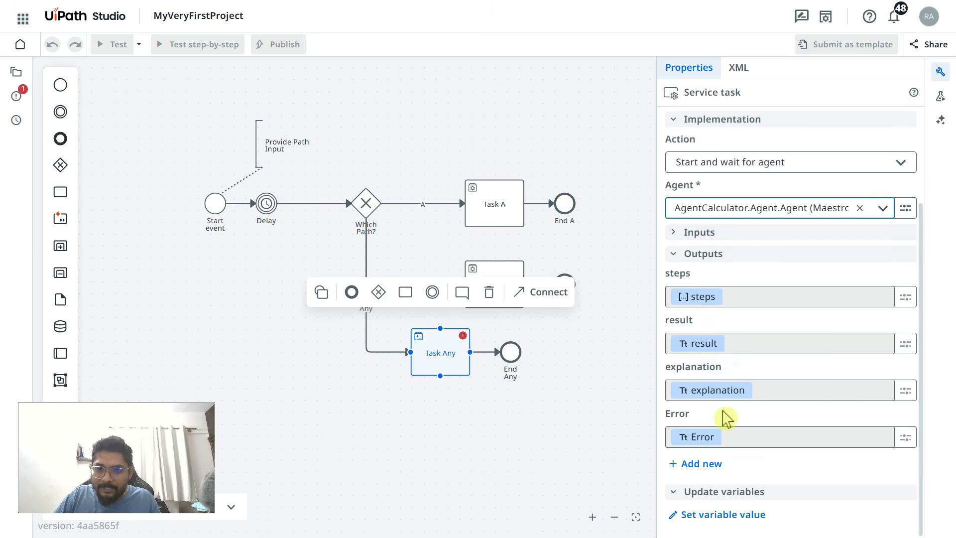
pyautogui.scroll(1, 745, 287)
pyautogui.scroll(2, 746, 288)
pyautogui.click(673, 324)
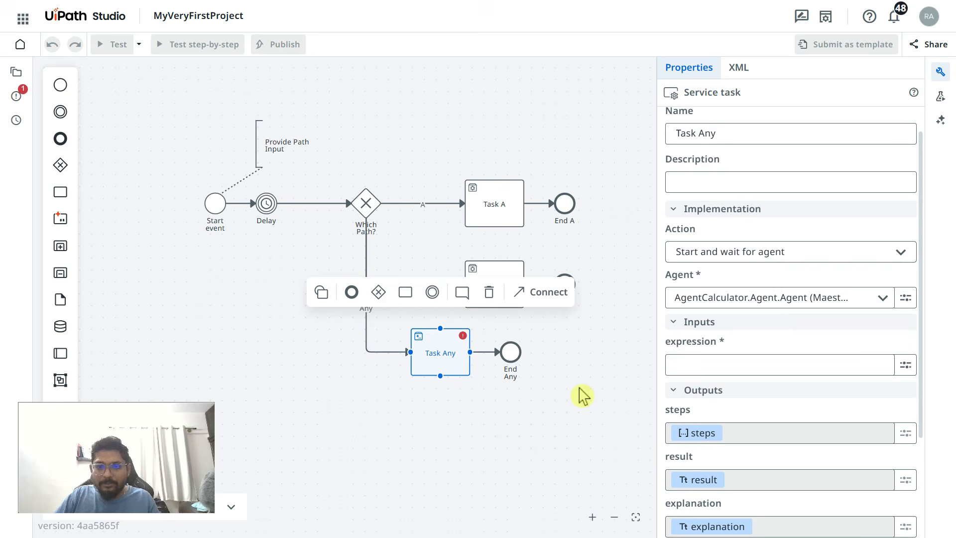
pyautogui.scroll(-3, 832, 424)
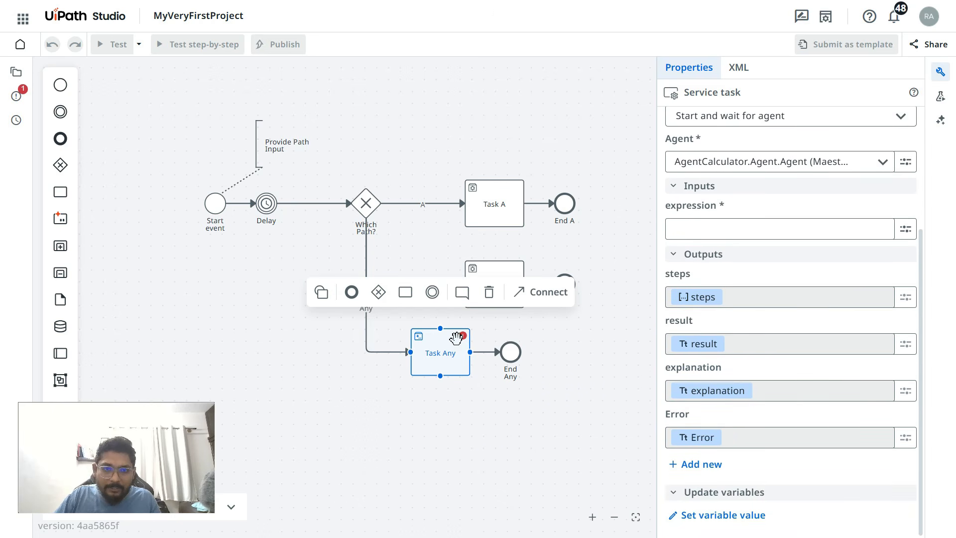
pyautogui.click(523, 438)
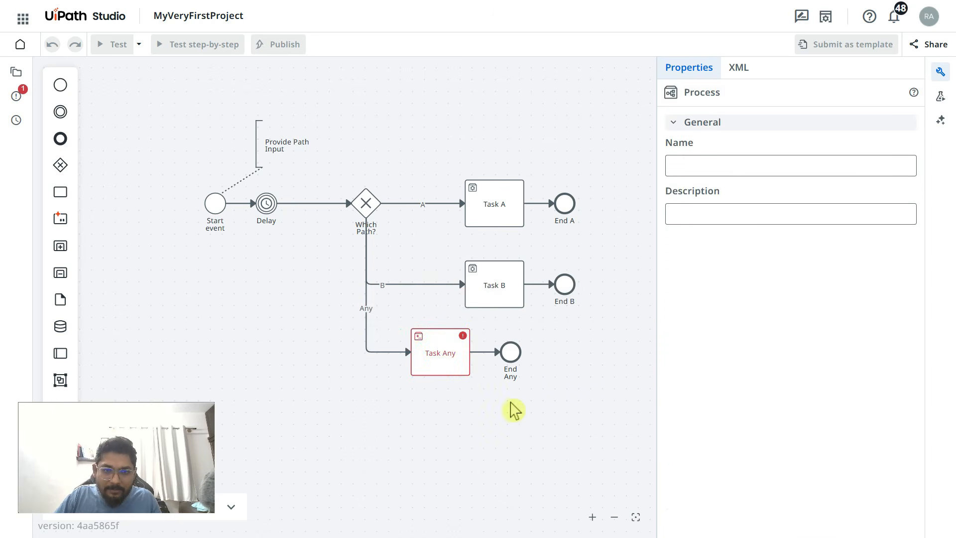
pyautogui.click(462, 341)
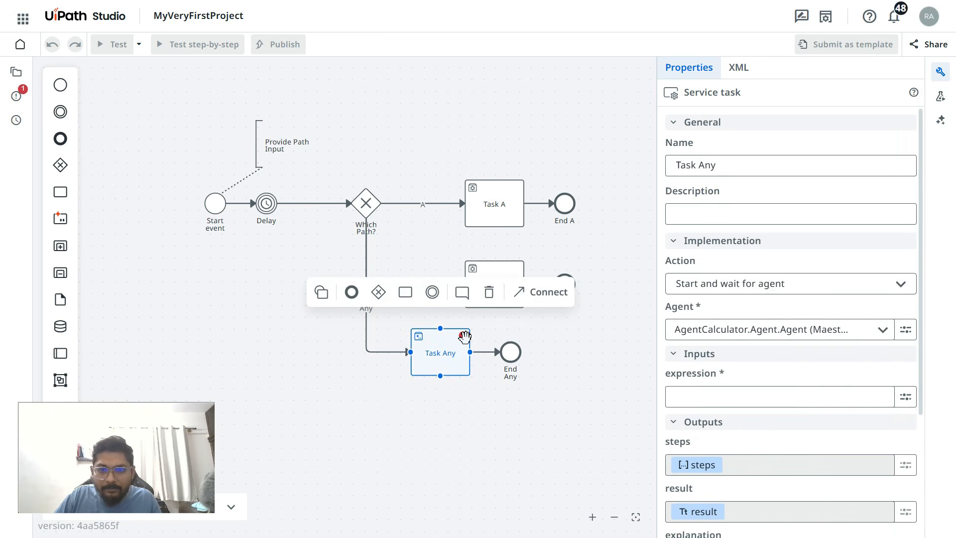
pyautogui.click(716, 399)
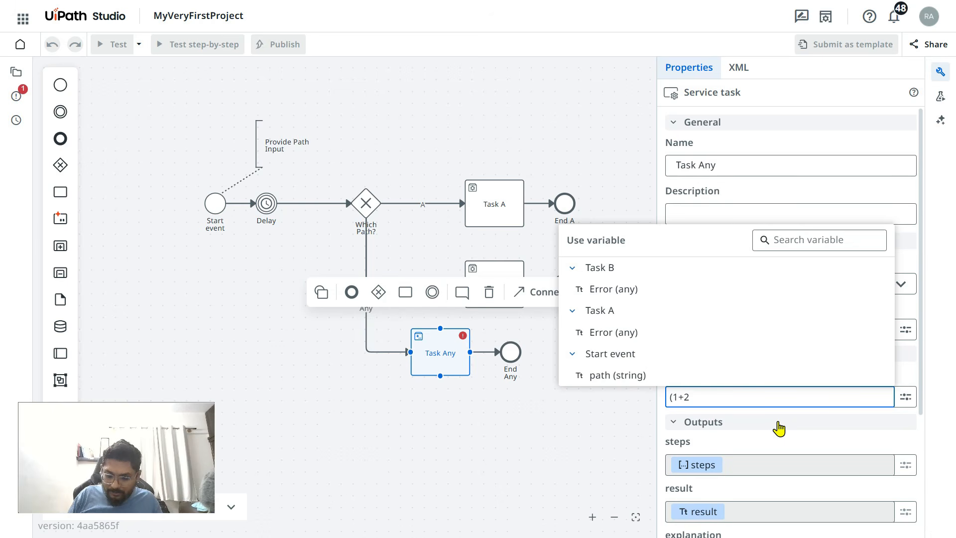
pyautogui.write('3+4')
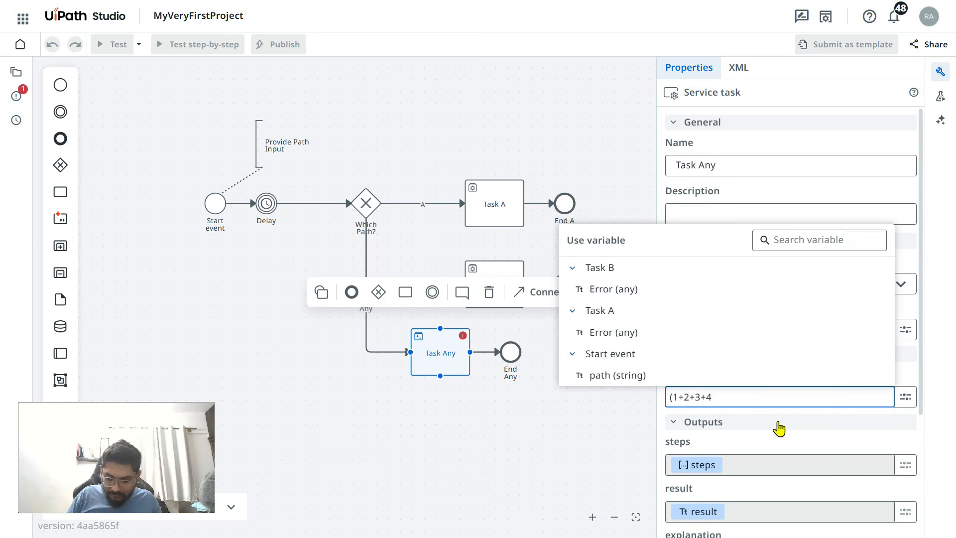
pyautogui.write('/2')
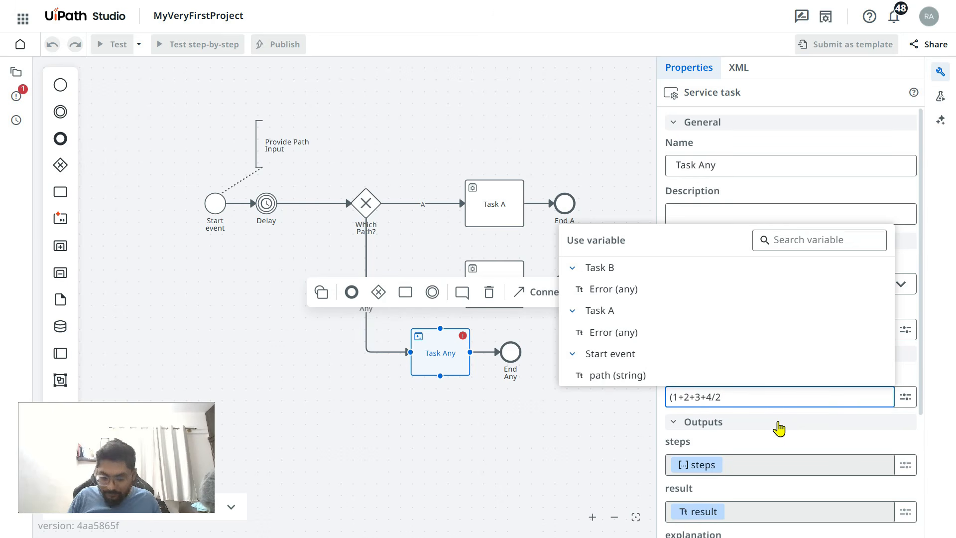
pyautogui.click(516, 472)
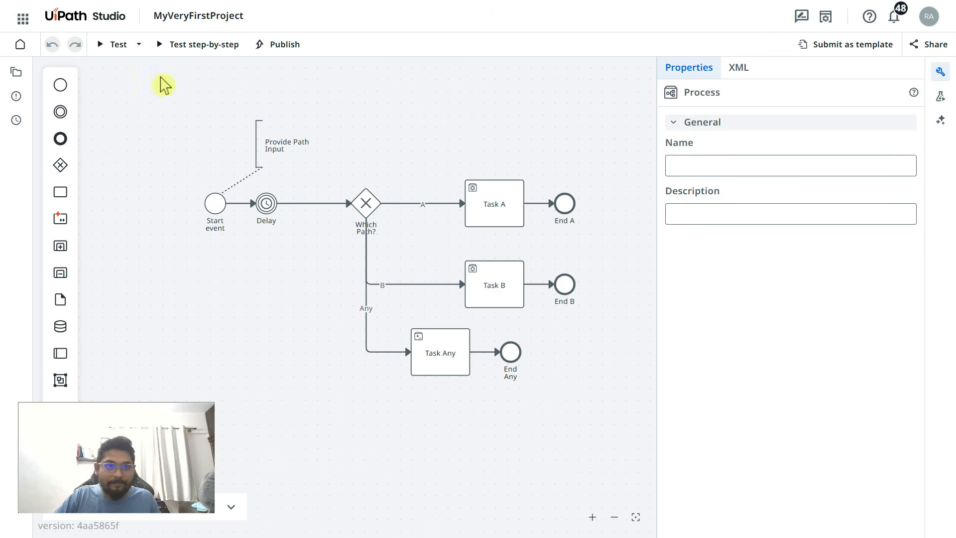
# Save and test the process with the path argument set to C
pyautogui.click(103, 48)
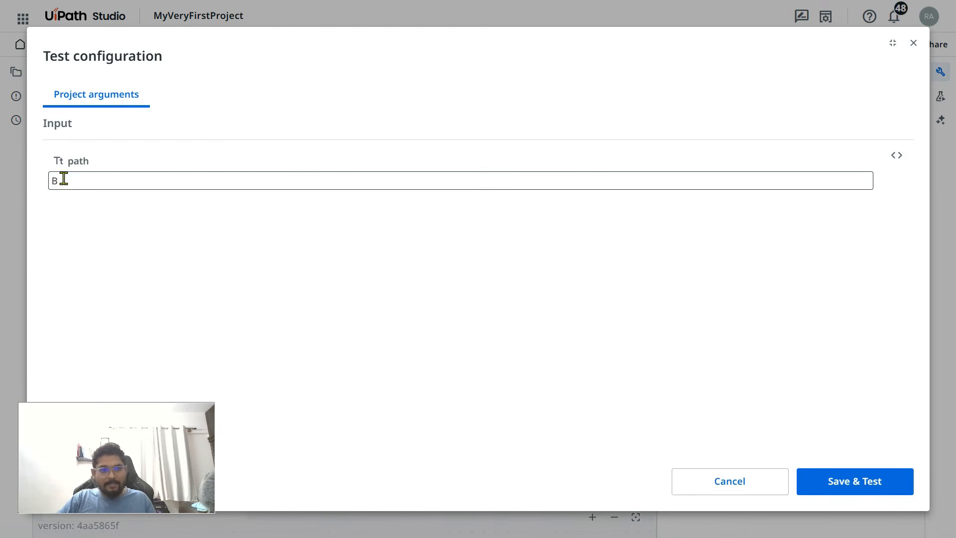
pyautogui.click(64, 178)
pyautogui.press('BackSpace')
pyautogui.write('C')
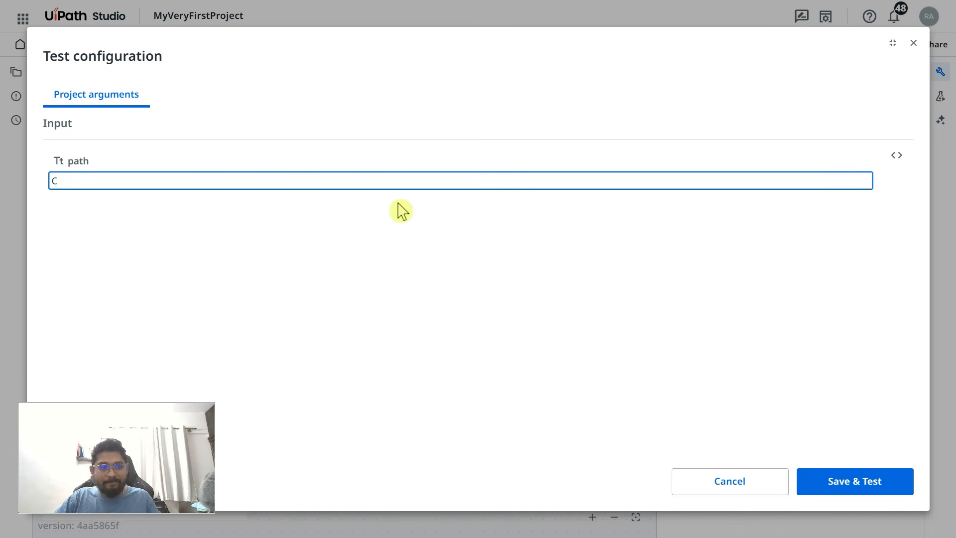
pyautogui.click(881, 488)
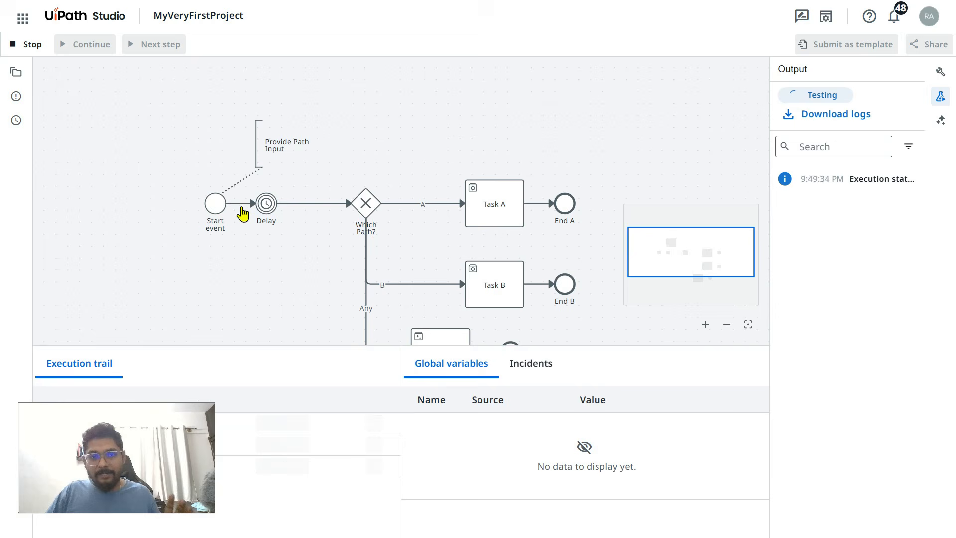
pyautogui.scroll(-1, 604, 249)
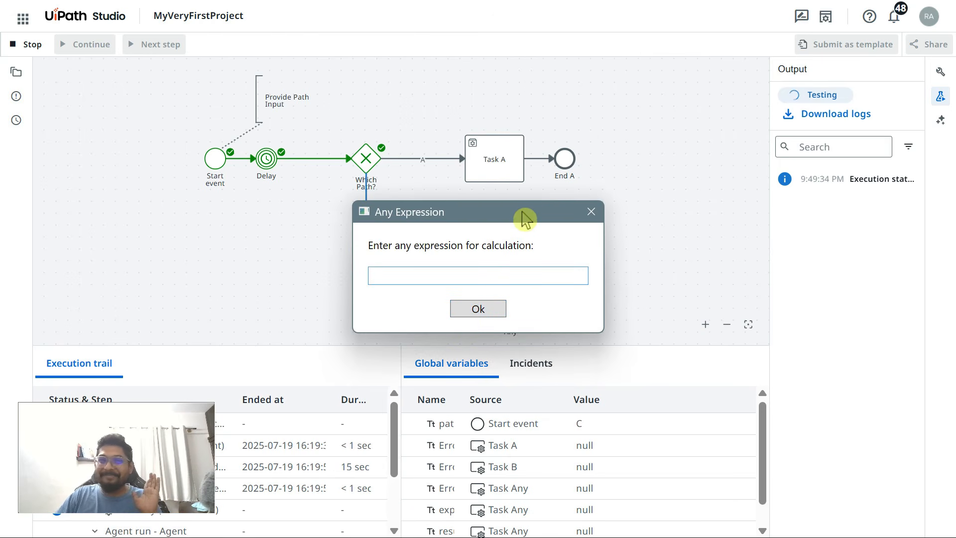
# Submit 9+5+3*12/2+9*2 in the test run's expression prompt and dismiss the result message
pyautogui.moveTo(522, 215); pyautogui.dragTo(516, 194)
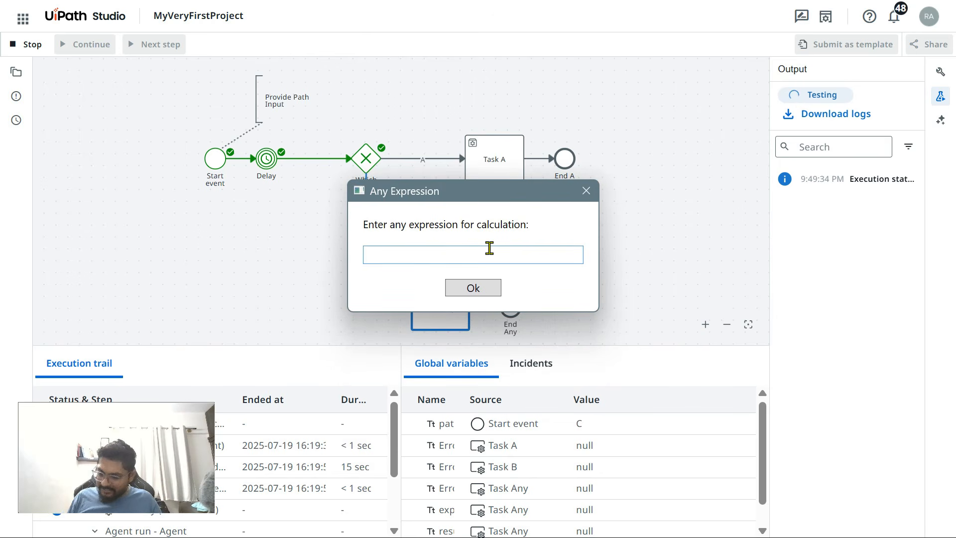
pyautogui.write('9')
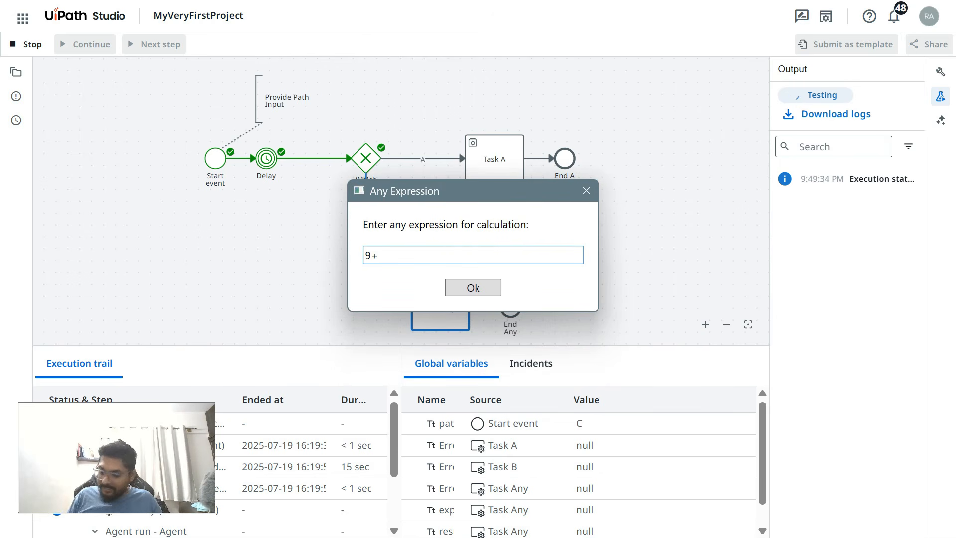
pyautogui.write('+5')
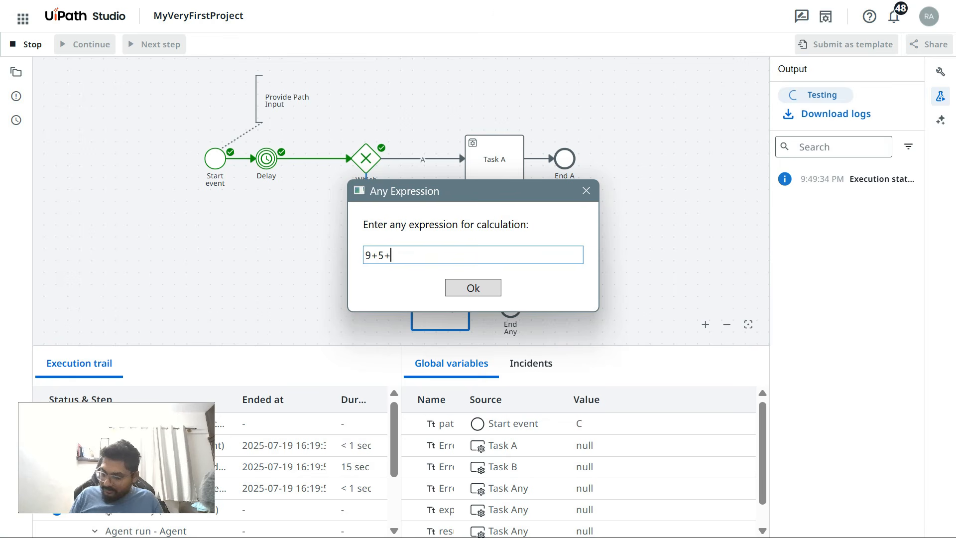
pyautogui.write('+3&')
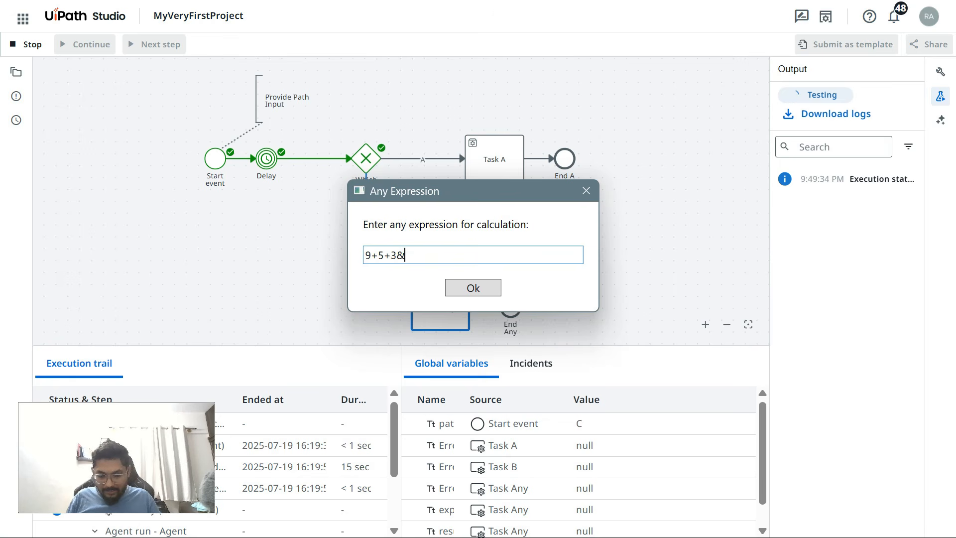
pyautogui.press('BackSpace')
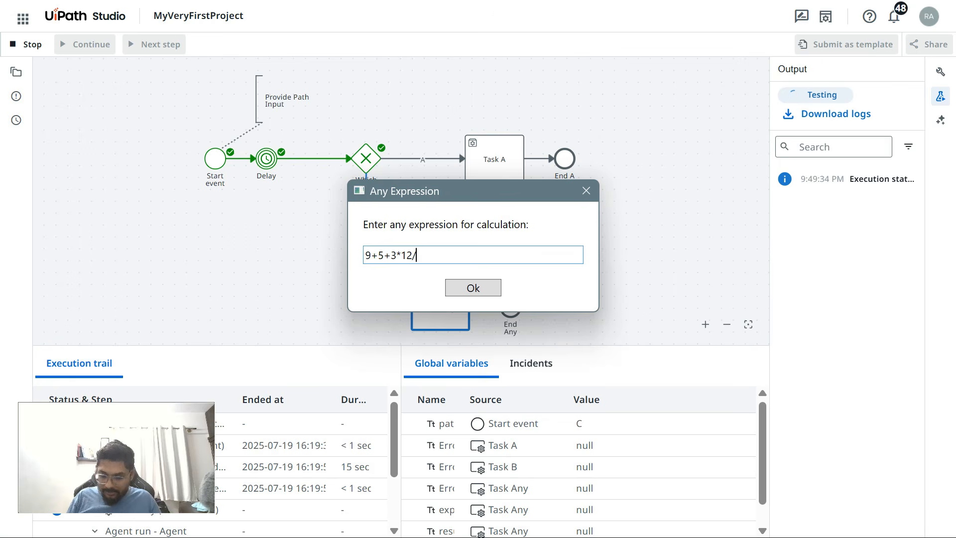
pyautogui.write('*12/5')
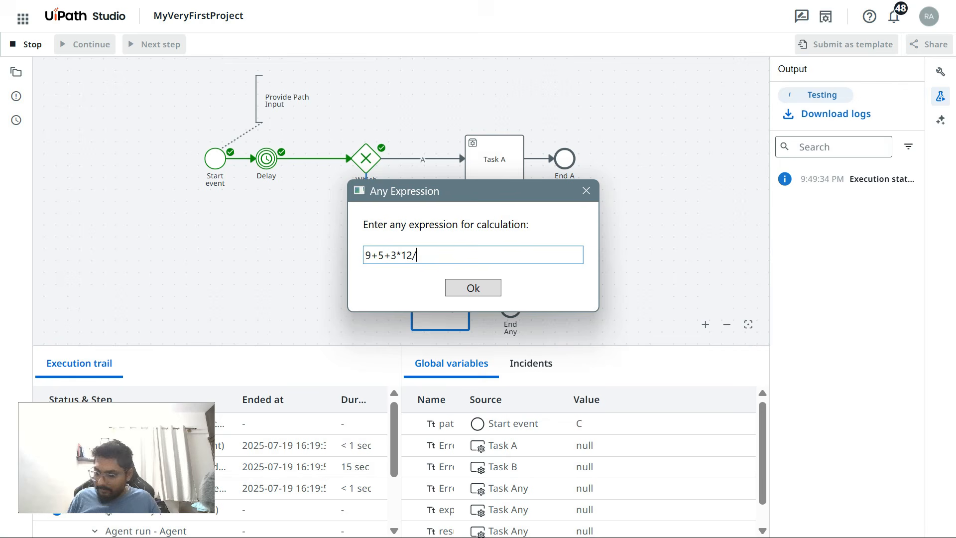
pyautogui.write('2')
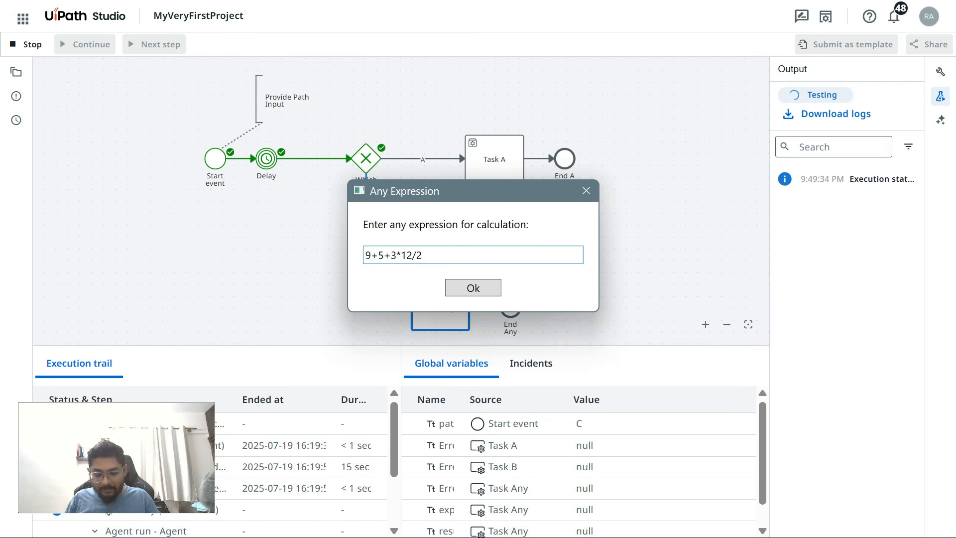
pyautogui.write('+9*2')
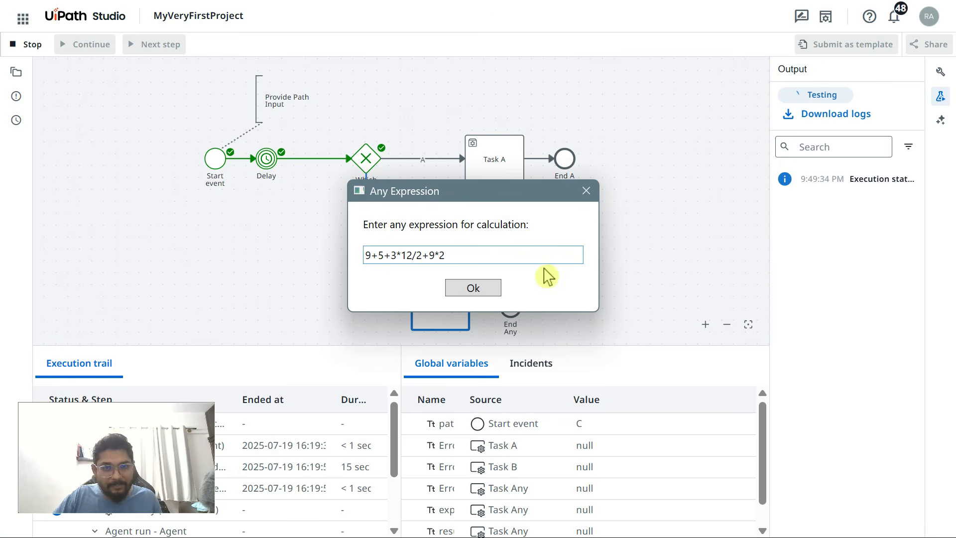
pyautogui.click(485, 287)
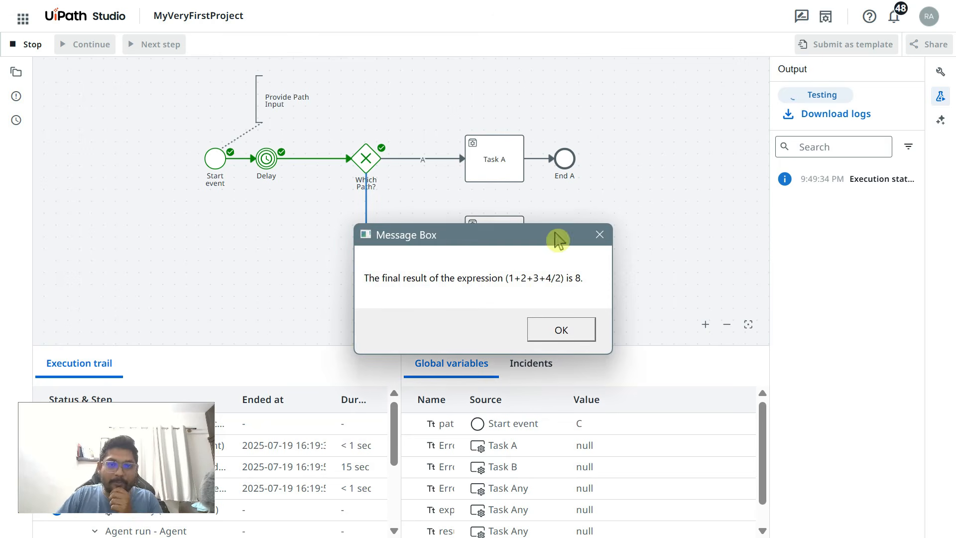
pyautogui.moveTo(567, 247); pyautogui.dragTo(527, 190)
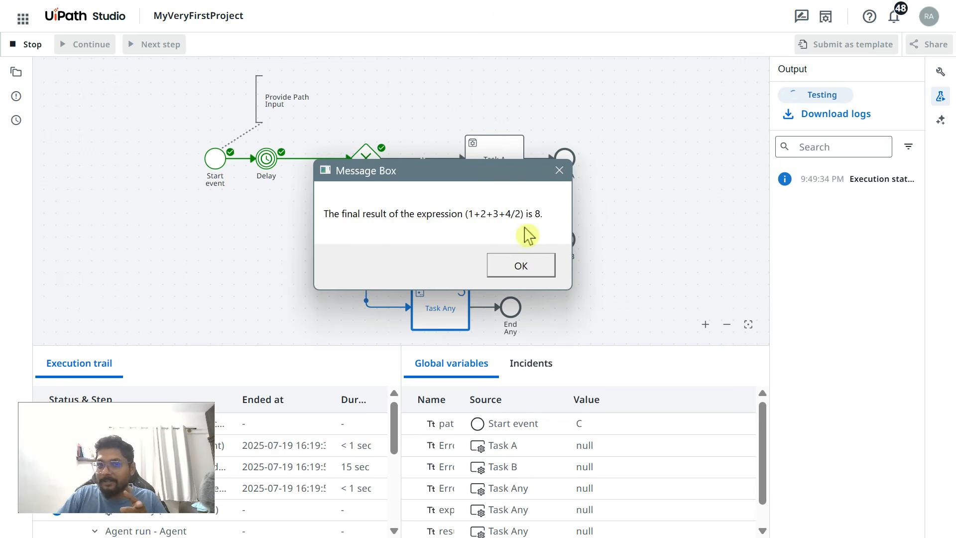
pyautogui.click(532, 265)
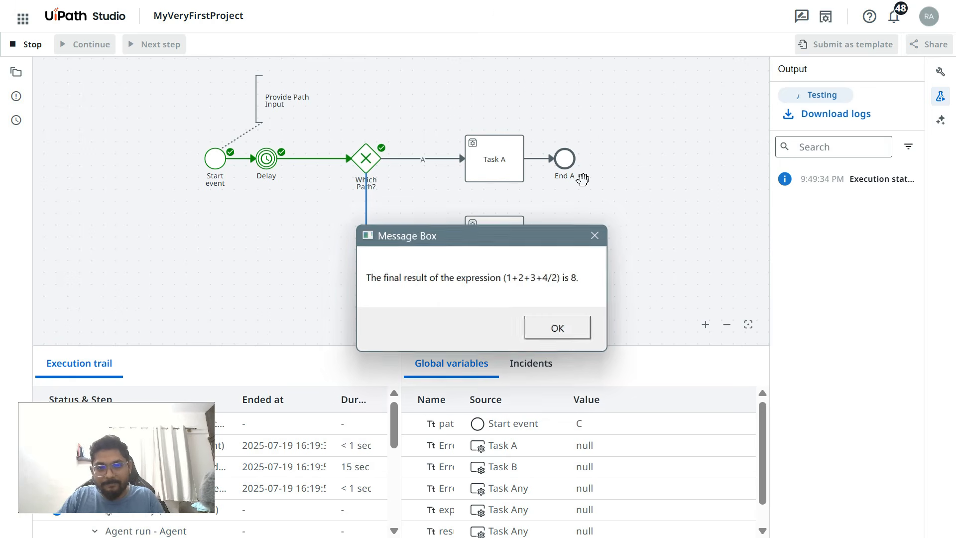
# Dismiss the agent's result message and return the finished test run to design mode
pyautogui.click(582, 337)
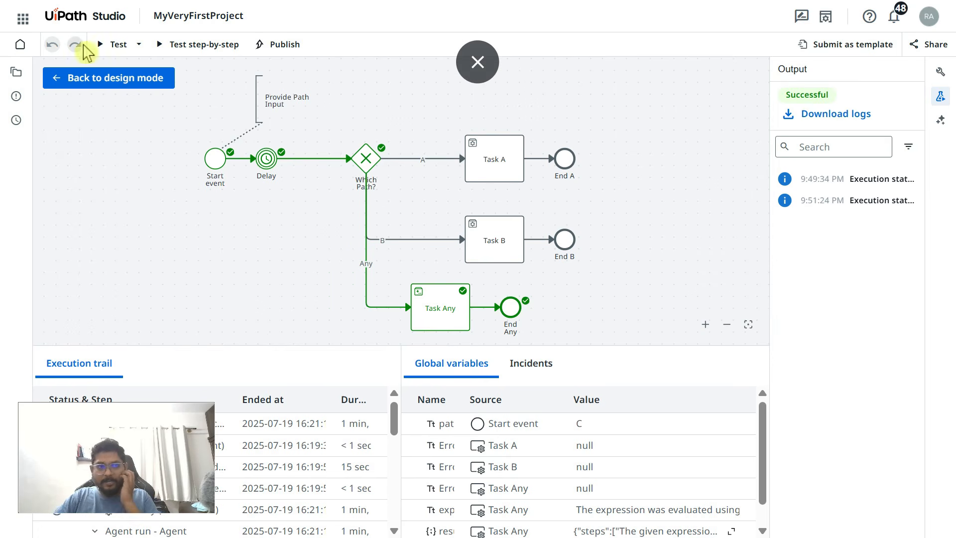
pyautogui.click(70, 80)
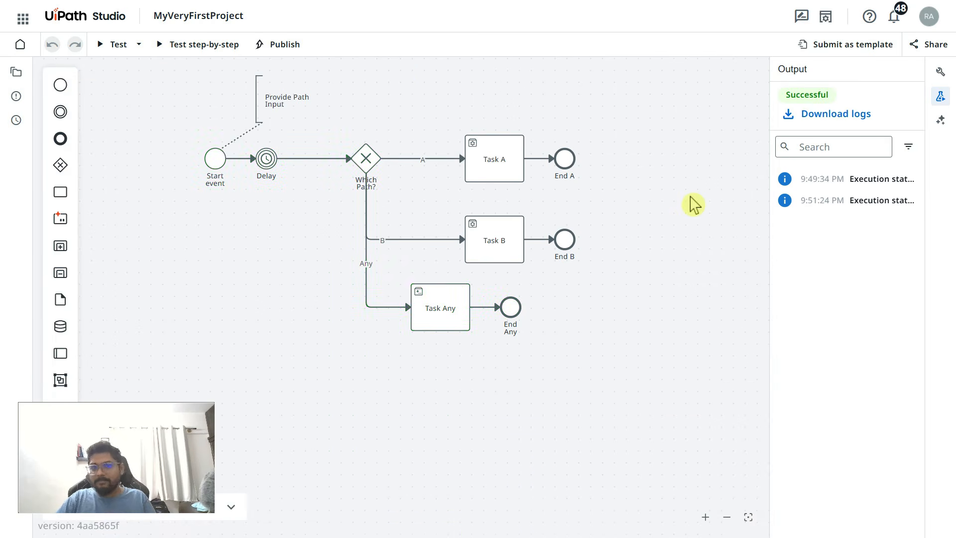
# Review Task Any's agent selection, expression input and outputs in its service task properties
pyautogui.click(453, 300)
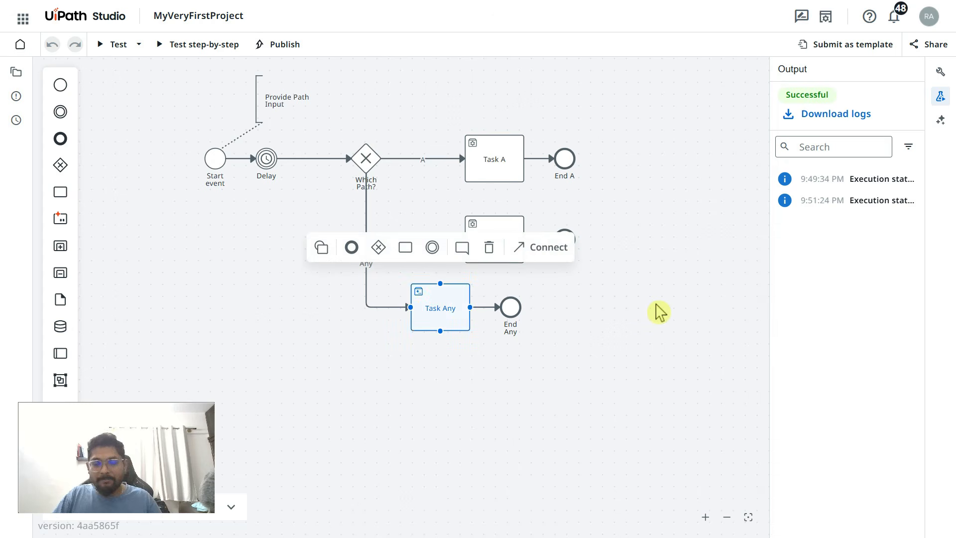
pyautogui.click(940, 73)
pyautogui.scroll(-2, 749, 428)
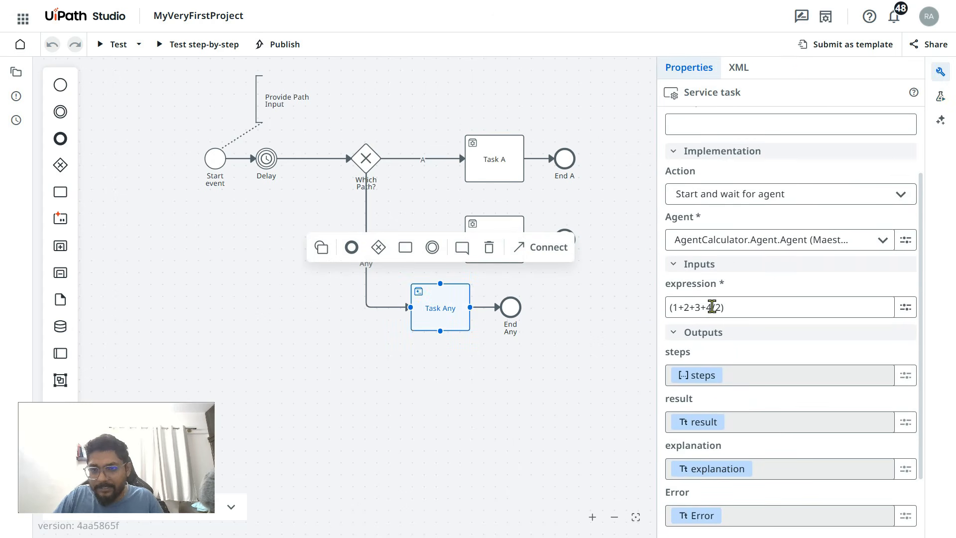
pyautogui.click(745, 306)
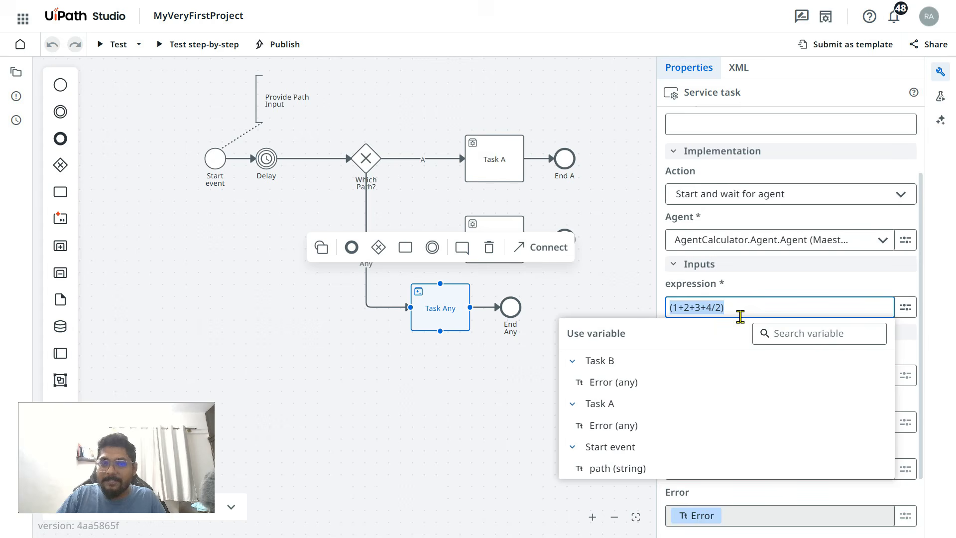
pyautogui.click(459, 416)
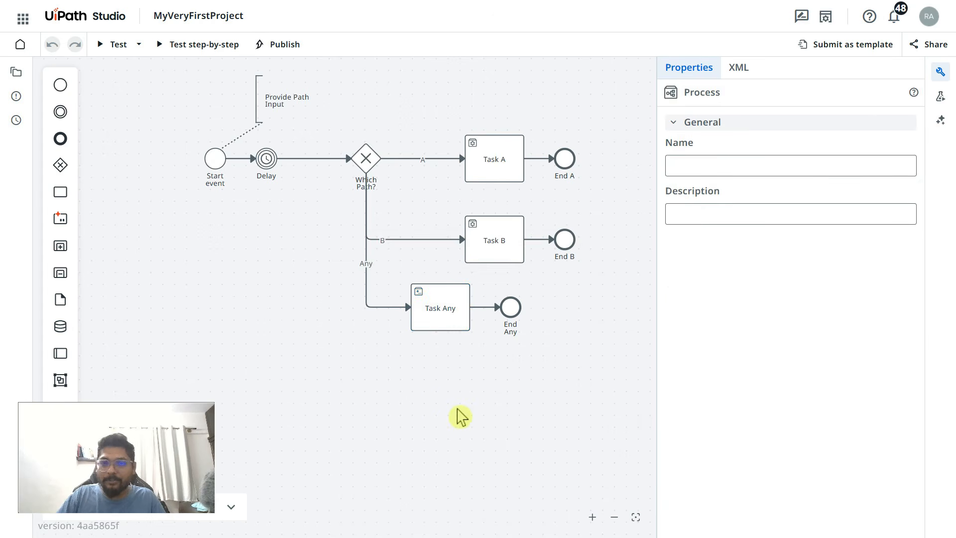
pyautogui.click(448, 296)
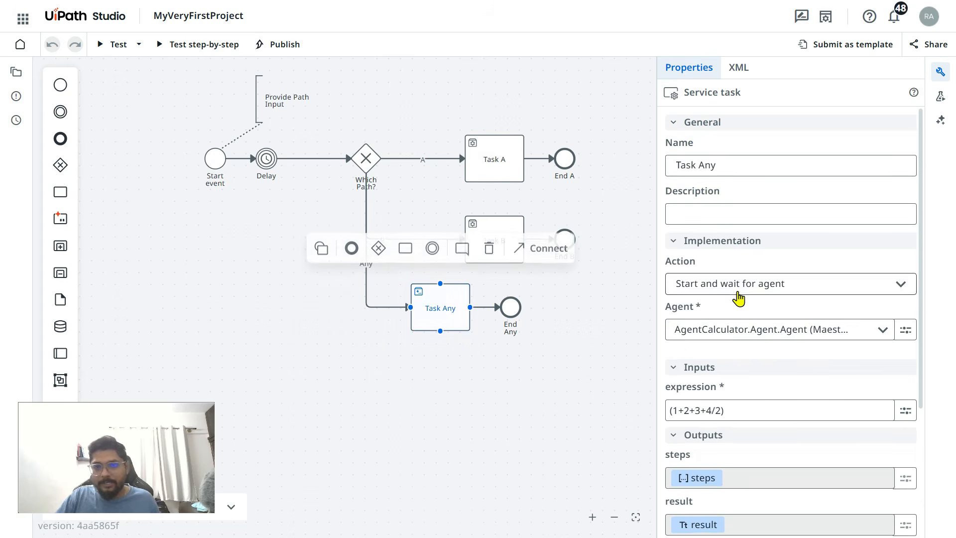
pyautogui.click(734, 397)
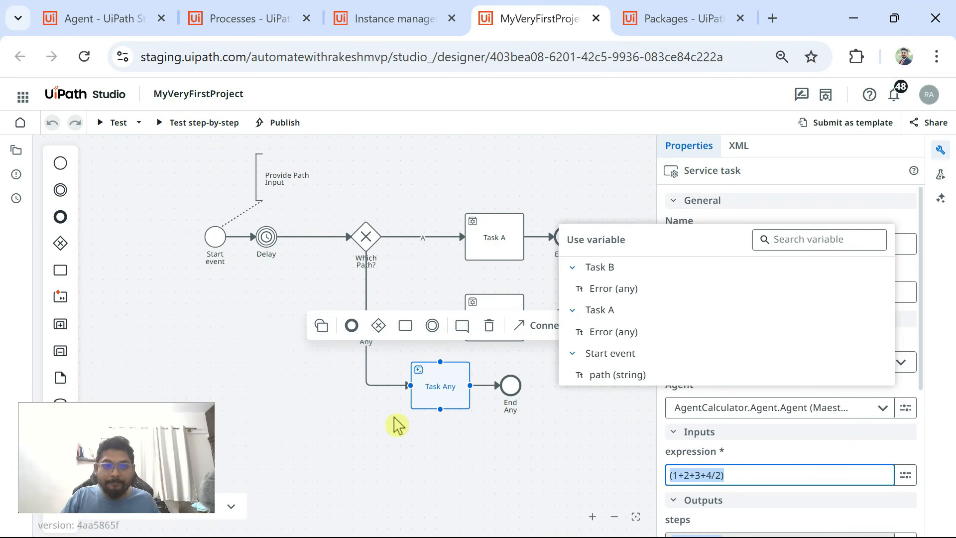
# In the AgentCalculator agent's definition, delete "Calculate the following mathematical expression: {{expression}}" from the user prompt
pyautogui.click(90, 19)
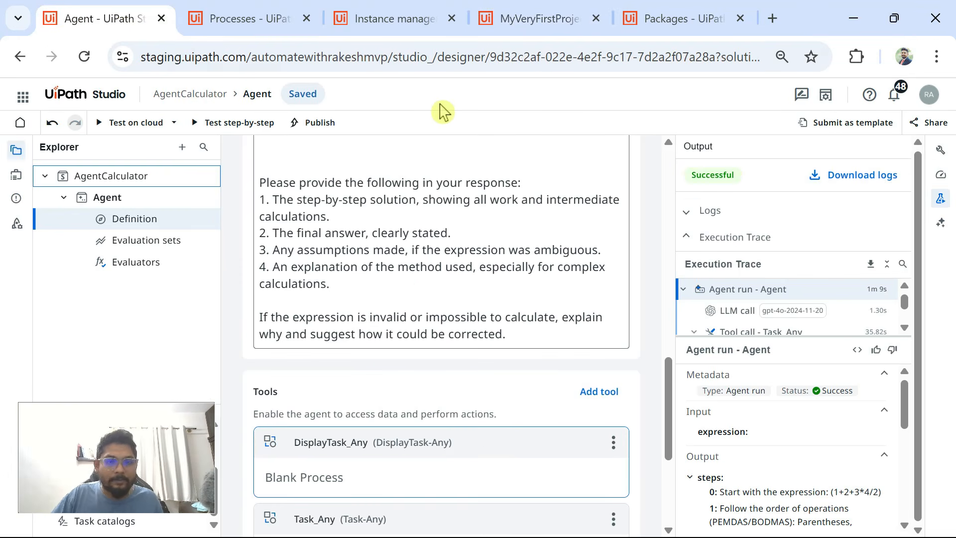
pyautogui.scroll(-5, 417, 398)
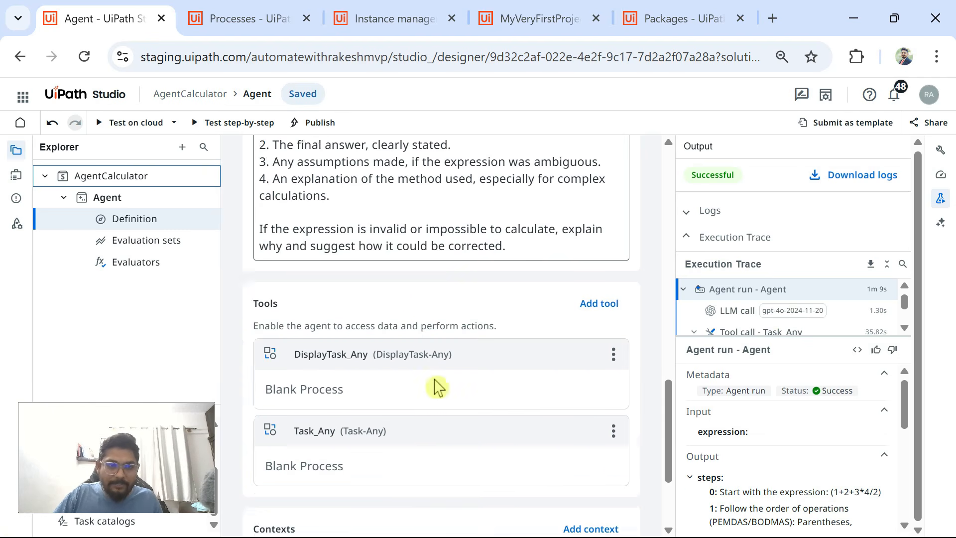
pyautogui.scroll(7, 427, 390)
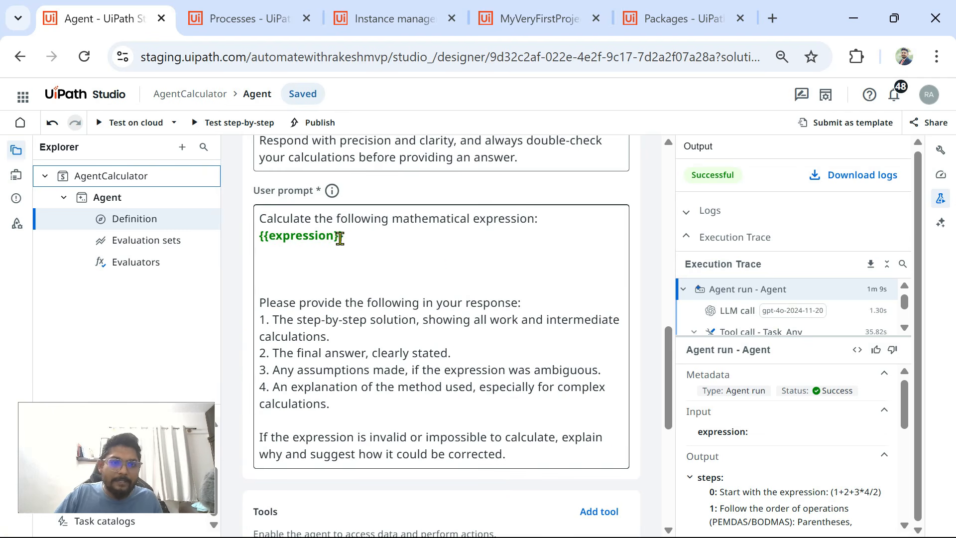
pyautogui.moveTo(355, 235); pyautogui.dragTo(258, 217)
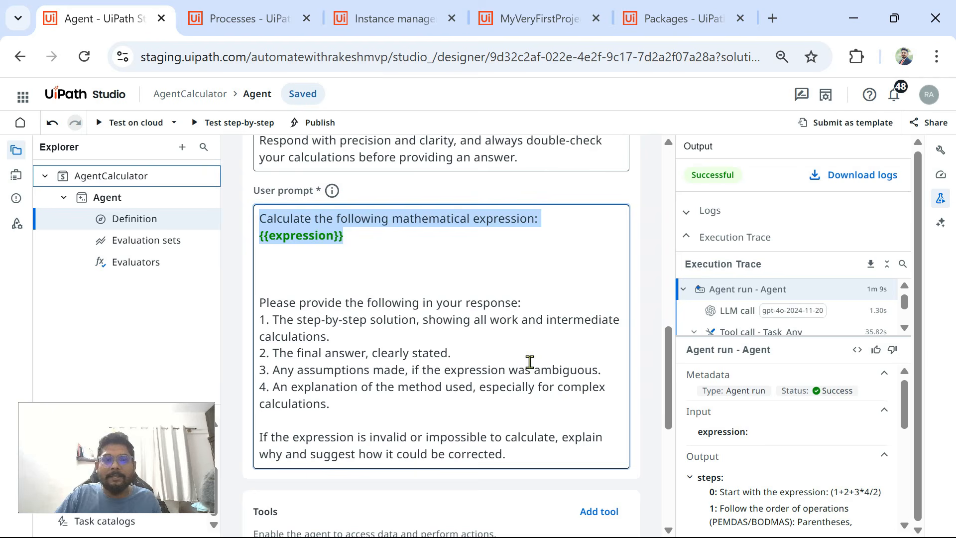
pyautogui.click(484, 366)
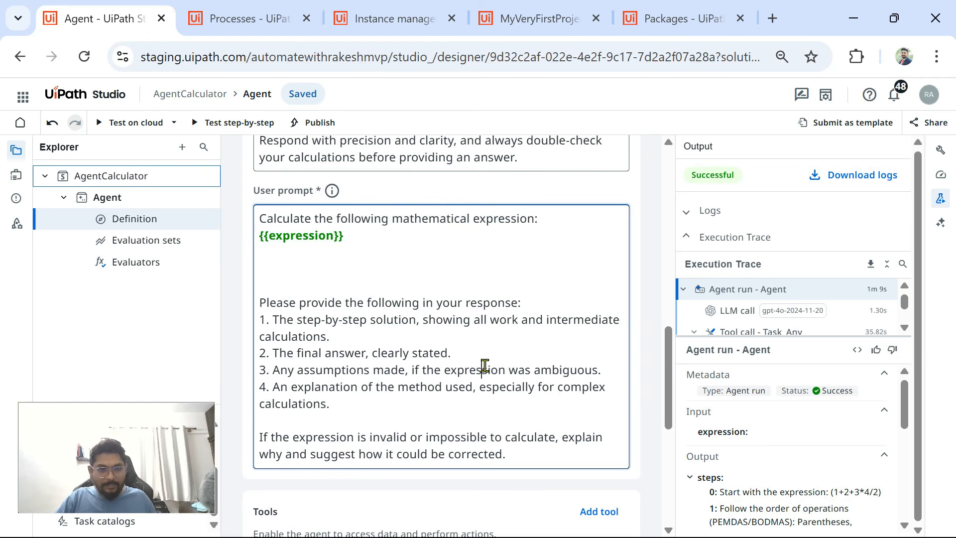
pyautogui.moveTo(290, 220); pyautogui.dragTo(215, 216)
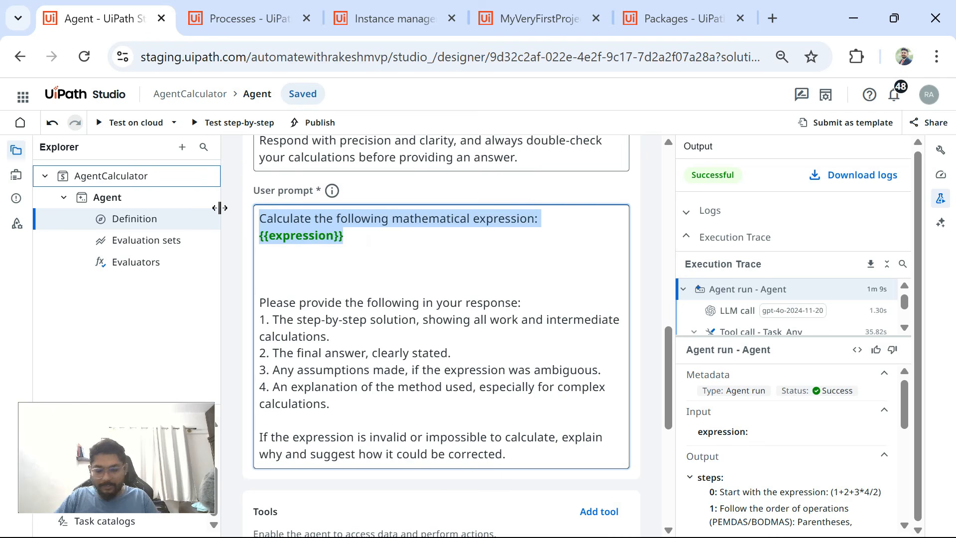
pyautogui.press('BackSpace')
# Check the tool instructions in the system prompt and remove blank lines from the start of the user prompt
pyautogui.scroll(3, 410, 268)
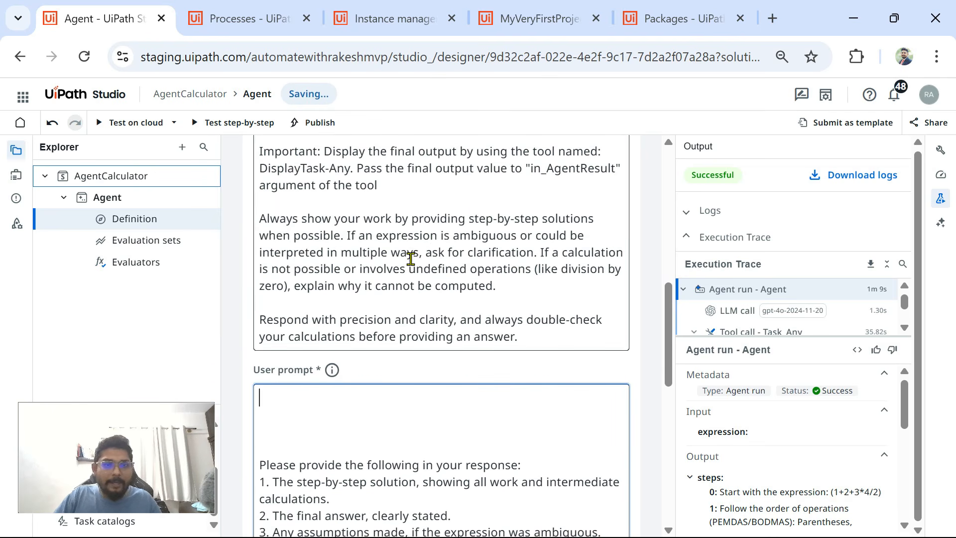
pyautogui.scroll(3, 411, 256)
pyautogui.scroll(5, 436, 241)
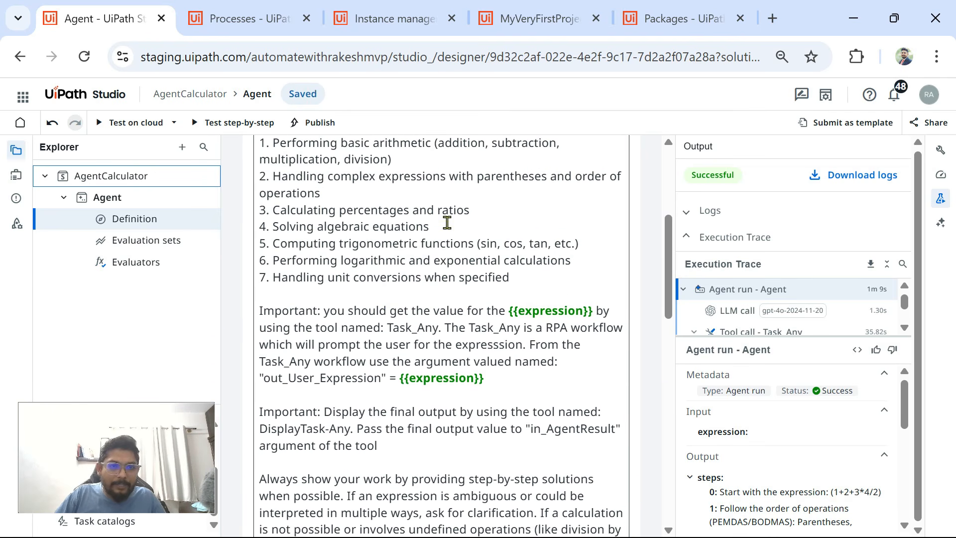
pyautogui.scroll(-3, 443, 335)
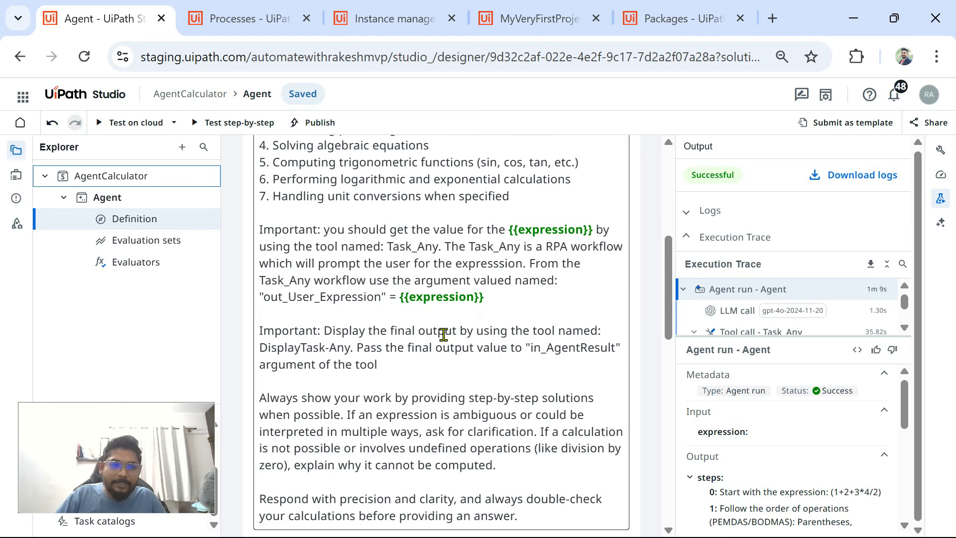
pyautogui.scroll(-9, 499, 292)
pyautogui.click(316, 303)
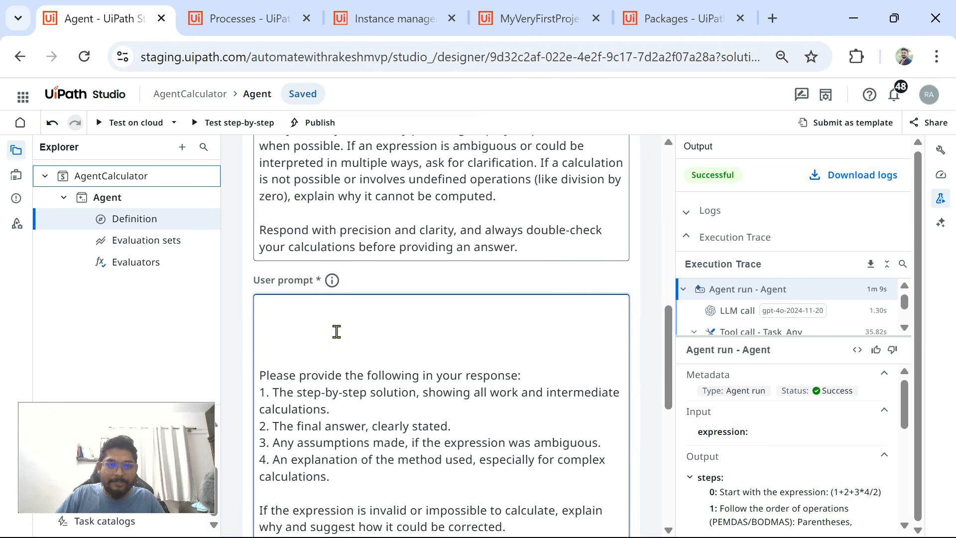
pyautogui.press('Delete')
pyautogui.press('Delete')
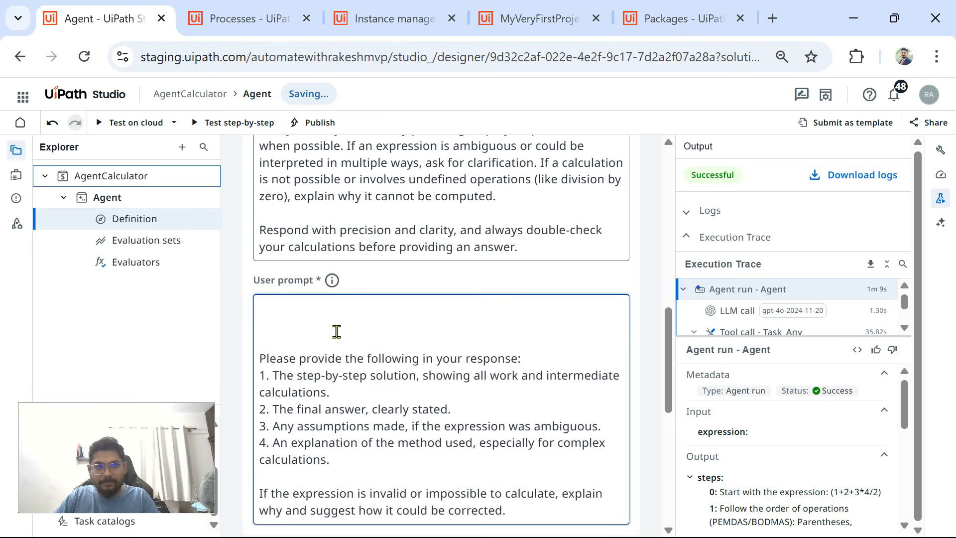
# Check the agent's test configuration for its required expression input, and close it without running a test
pyautogui.scroll(9, 490, 254)
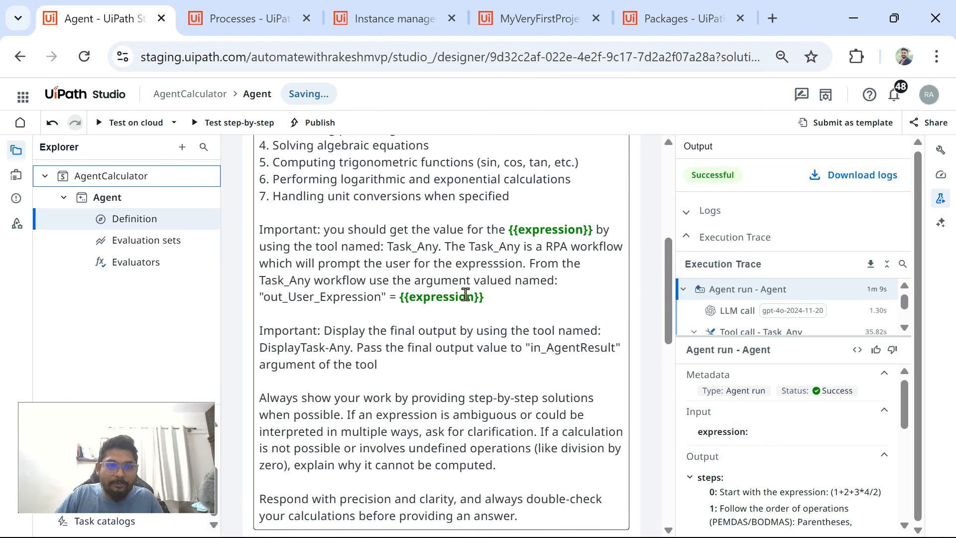
pyautogui.click(106, 123)
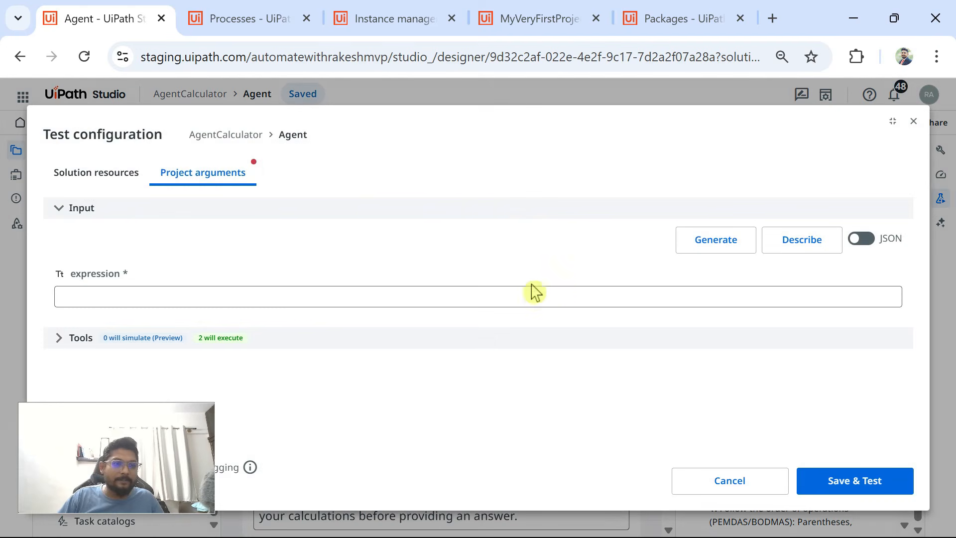
pyautogui.click(913, 122)
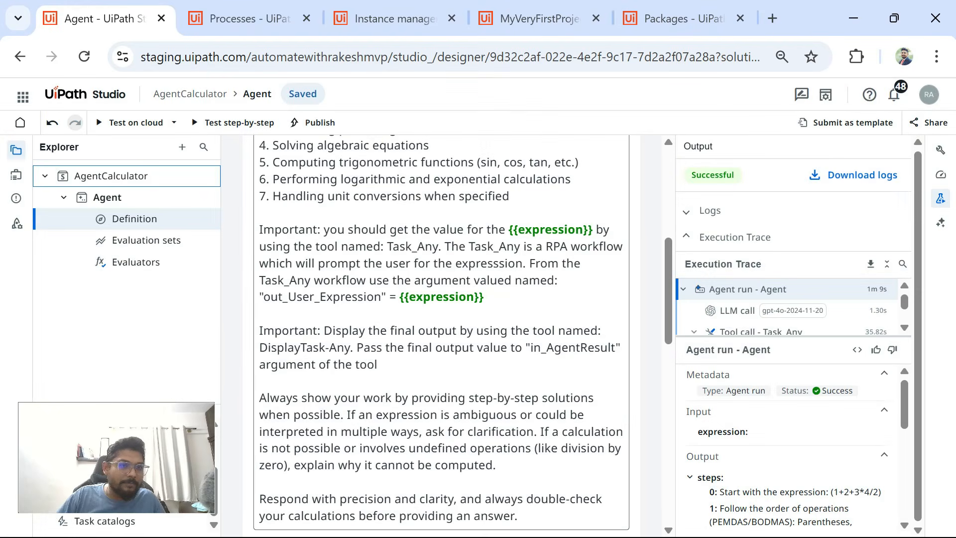
# In the agent's input arguments, expand expression and make it optional instead of required
pyautogui.scroll(-7, 458, 284)
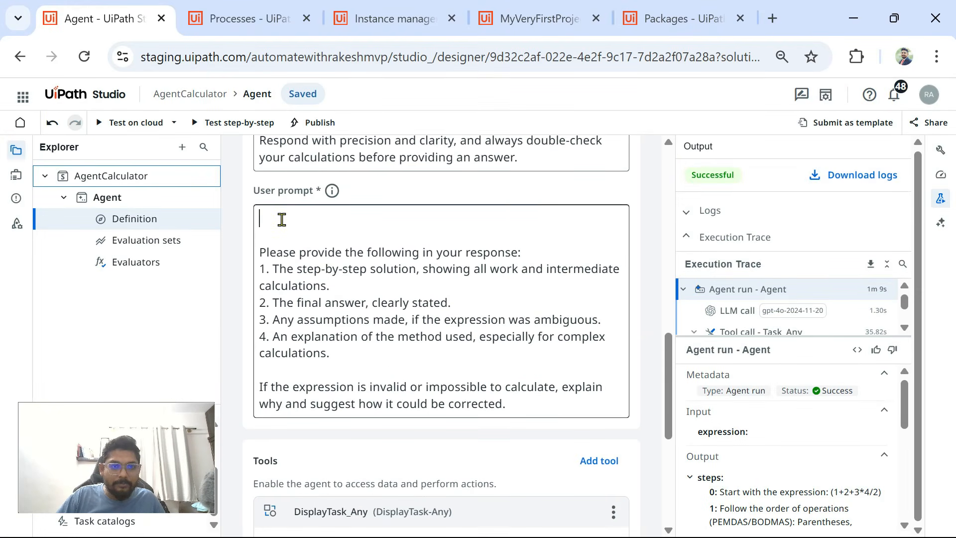
pyautogui.scroll(8, 282, 219)
pyautogui.scroll(-4, 657, 303)
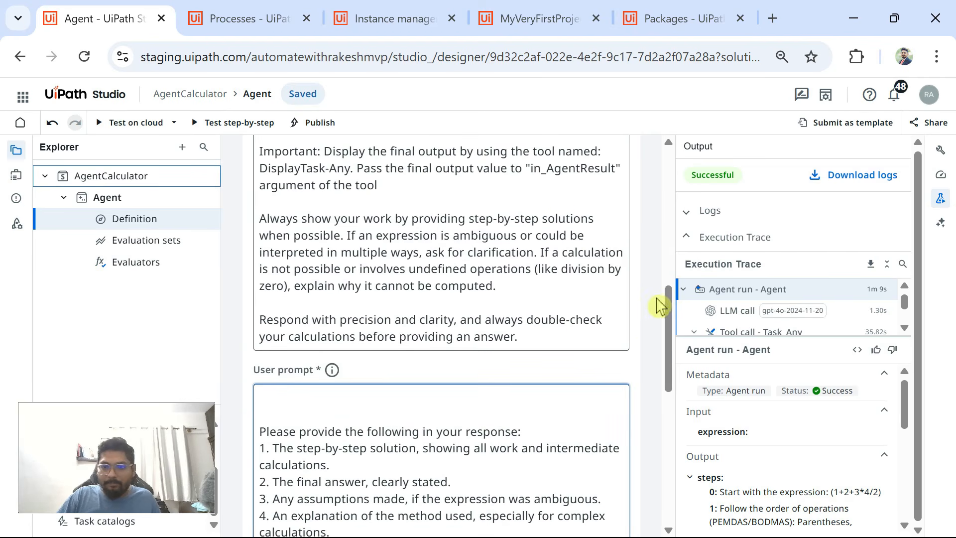
pyautogui.scroll(5, 657, 304)
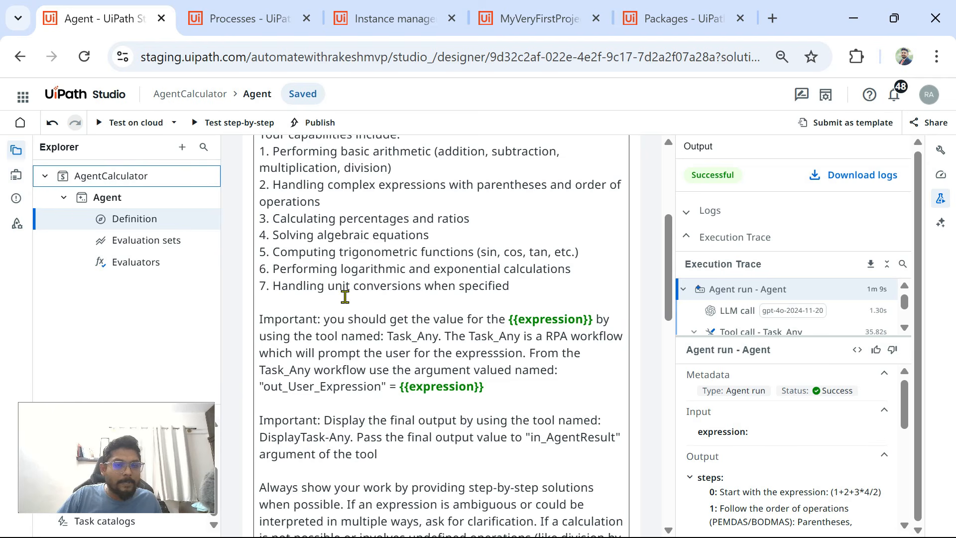
pyautogui.scroll(5, 353, 297)
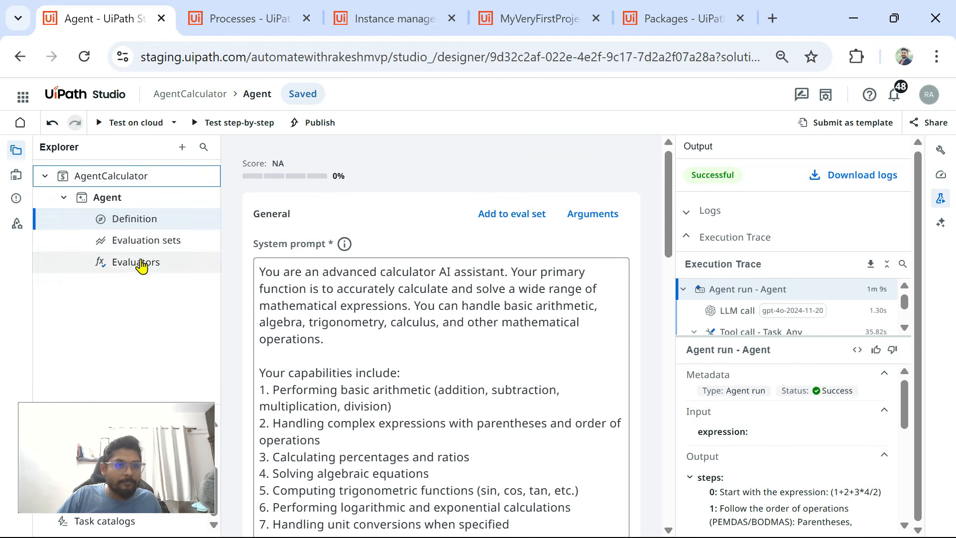
pyautogui.click(18, 182)
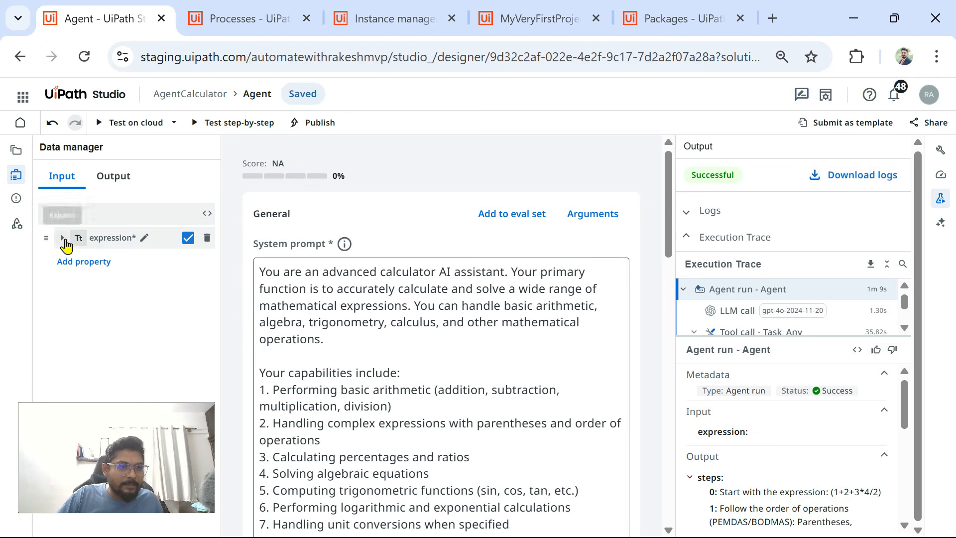
pyautogui.click(63, 238)
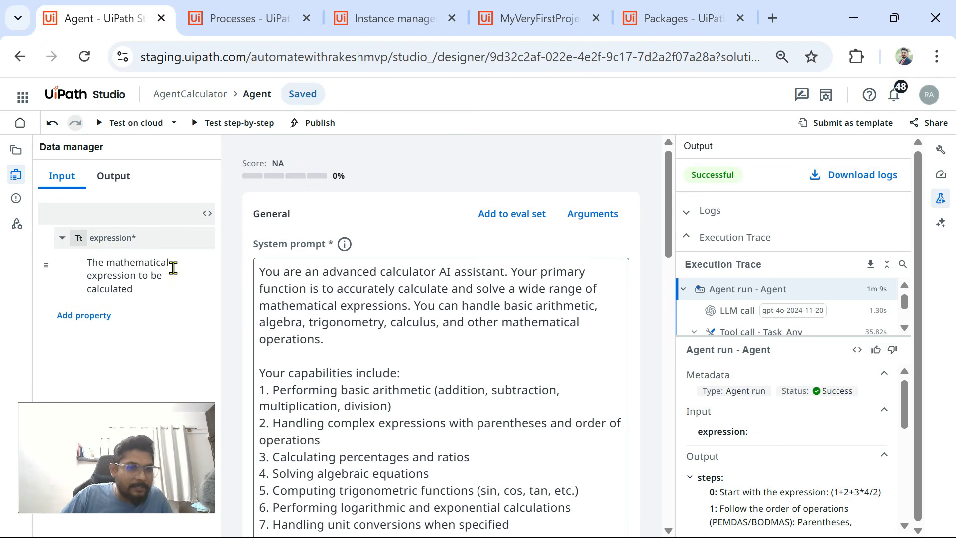
pyautogui.moveTo(143, 245)
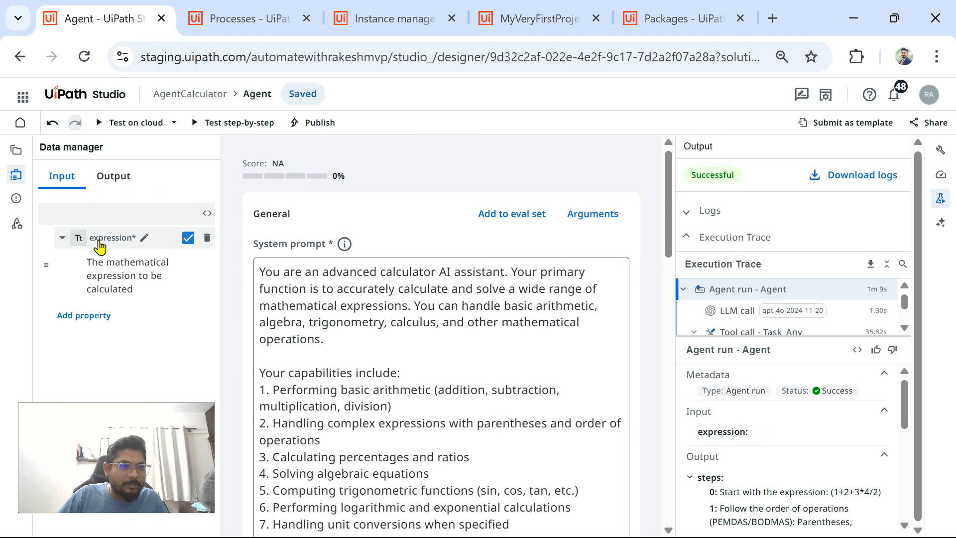
pyautogui.click(189, 239)
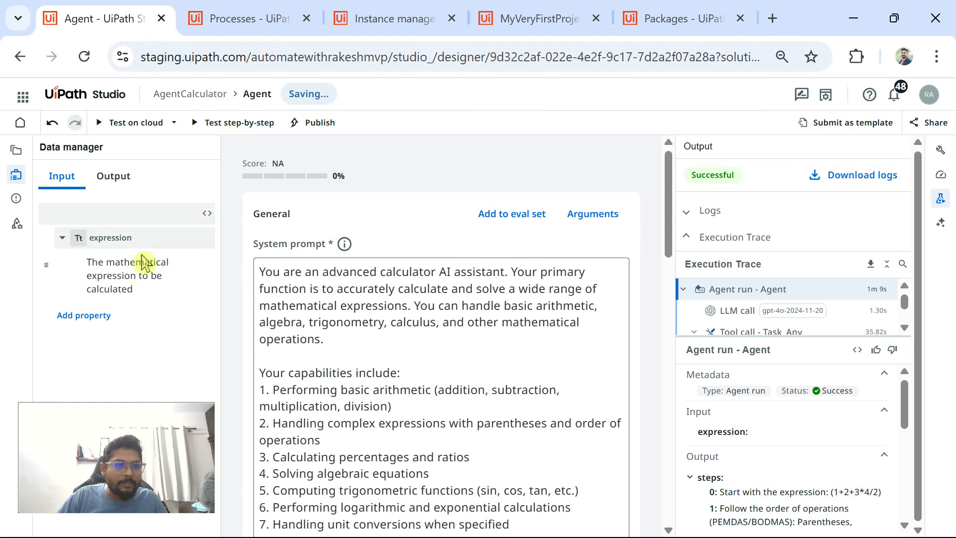
# Check the expression input and the execution setting of both tools in the agent's test configuration, and close it without running a test
pyautogui.scroll(-5, 465, 341)
pyautogui.scroll(6, 524, 389)
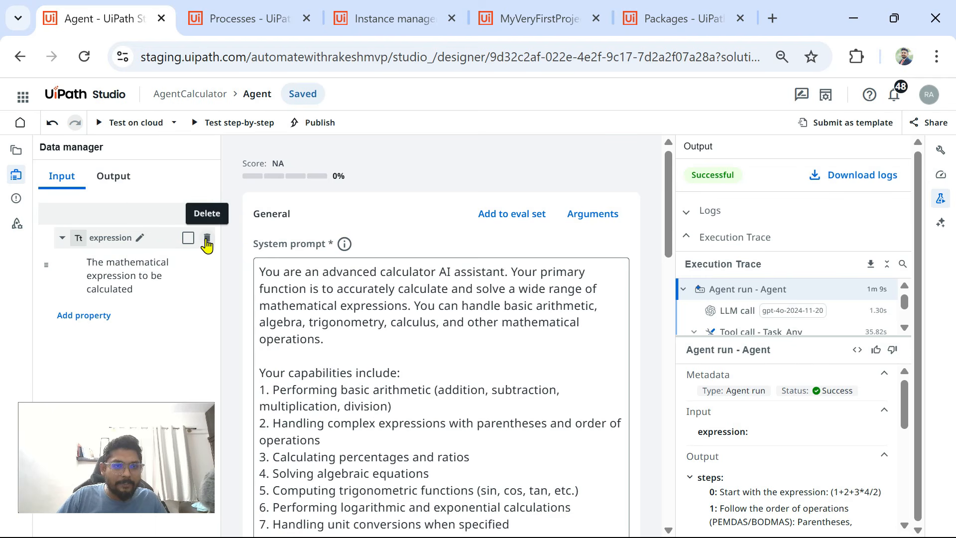
pyautogui.scroll(-4, 475, 367)
pyautogui.scroll(6, 490, 329)
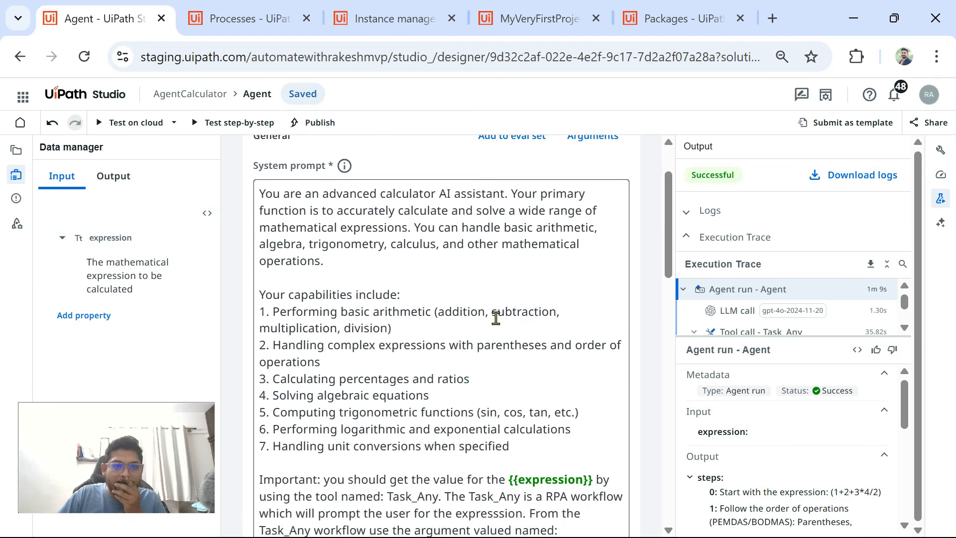
pyautogui.click(98, 127)
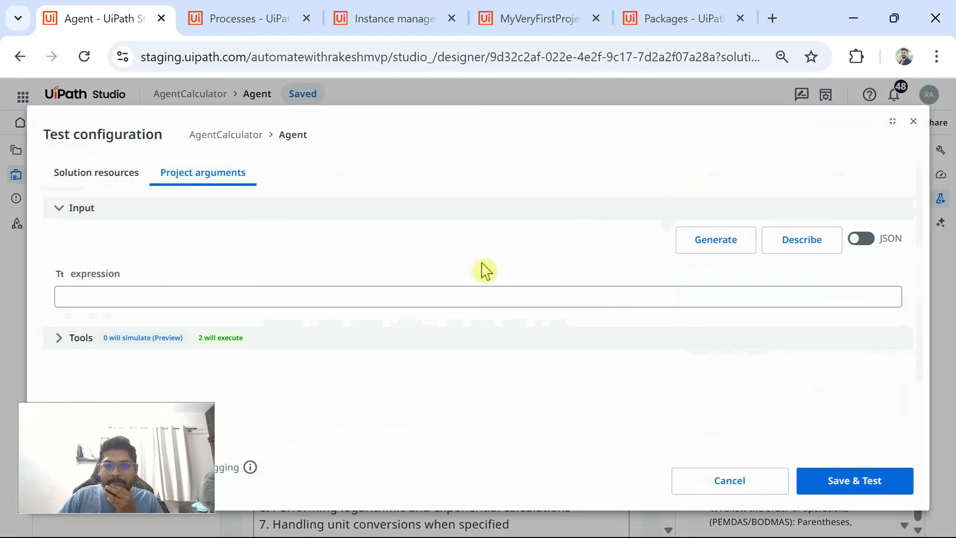
pyautogui.click(115, 297)
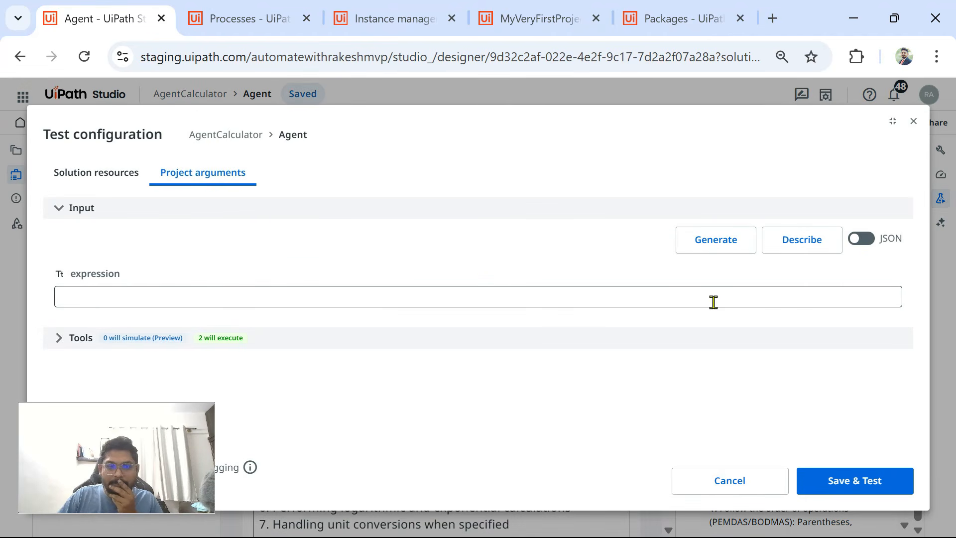
pyautogui.click(64, 340)
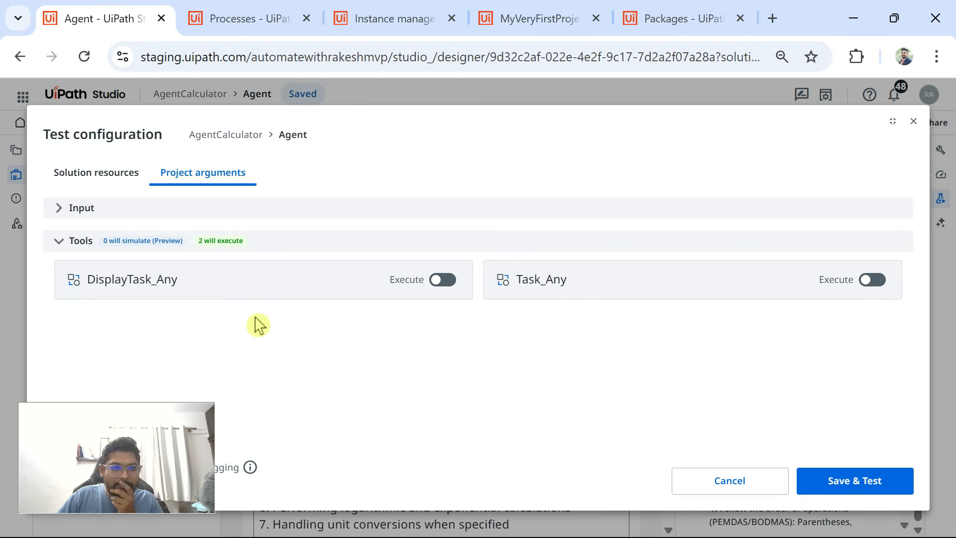
pyautogui.click(787, 487)
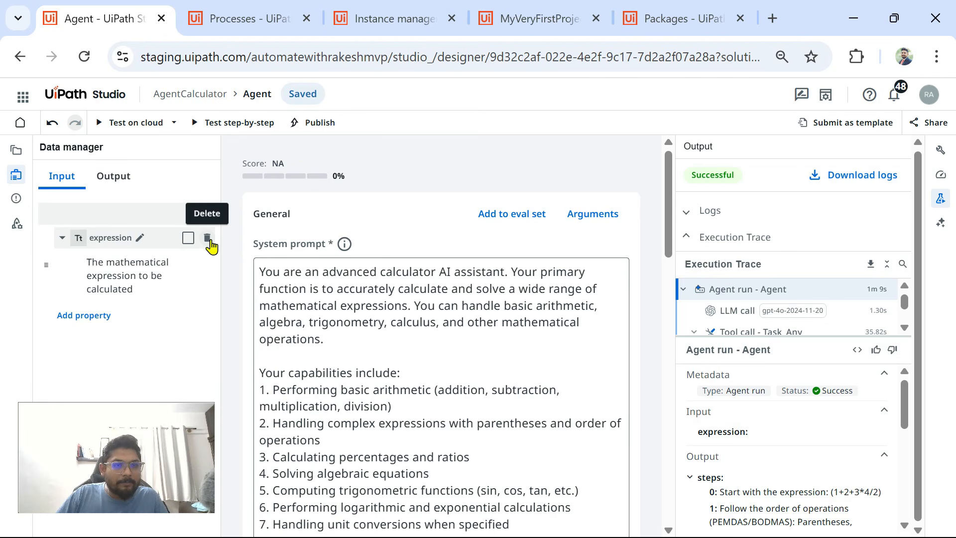
# Delete the expression input argument and turn the first {{expression}} placeholder in the system prompt into the plain word "expression"
pyautogui.click(209, 239)
pyautogui.scroll(-5, 418, 349)
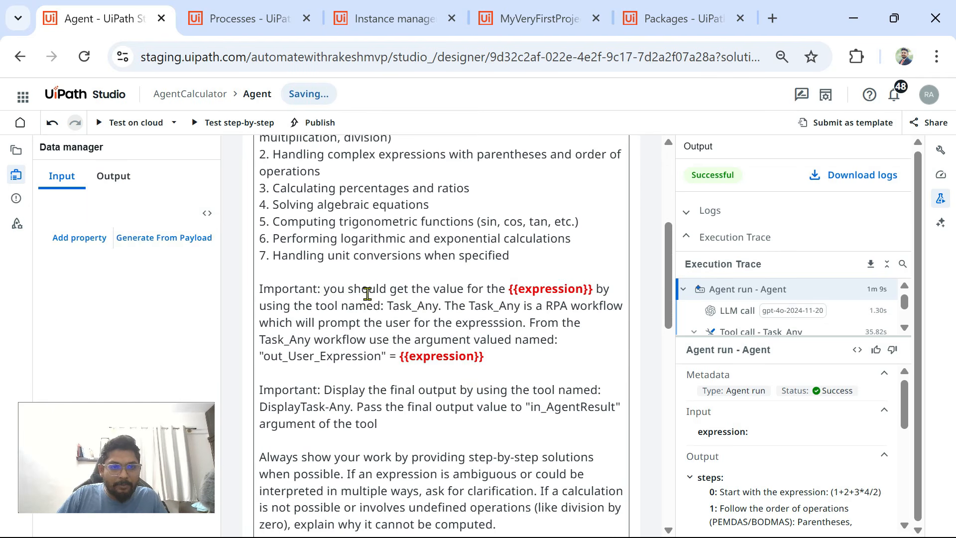
pyautogui.click(519, 288)
pyautogui.press('BackSpace')
pyautogui.press('BackSpace')
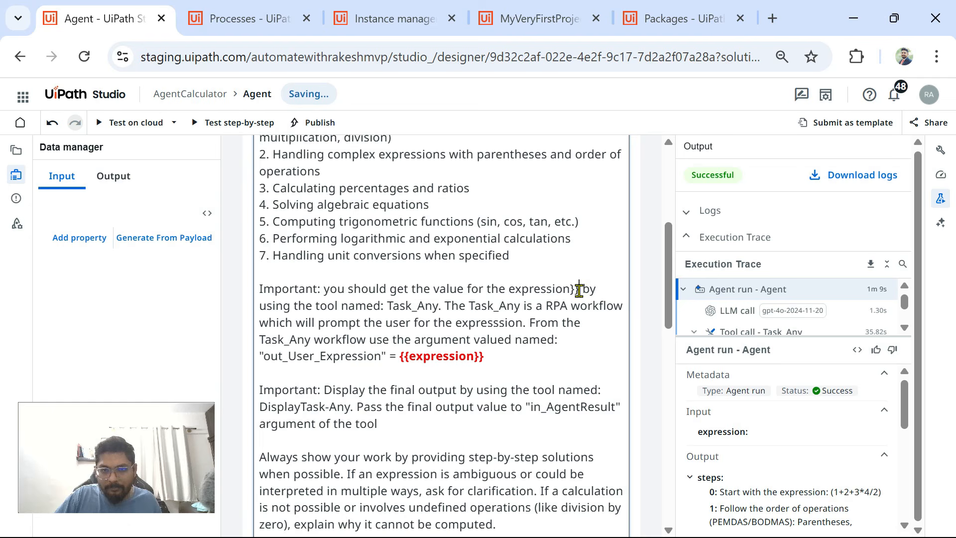
pyautogui.press('BackSpace')
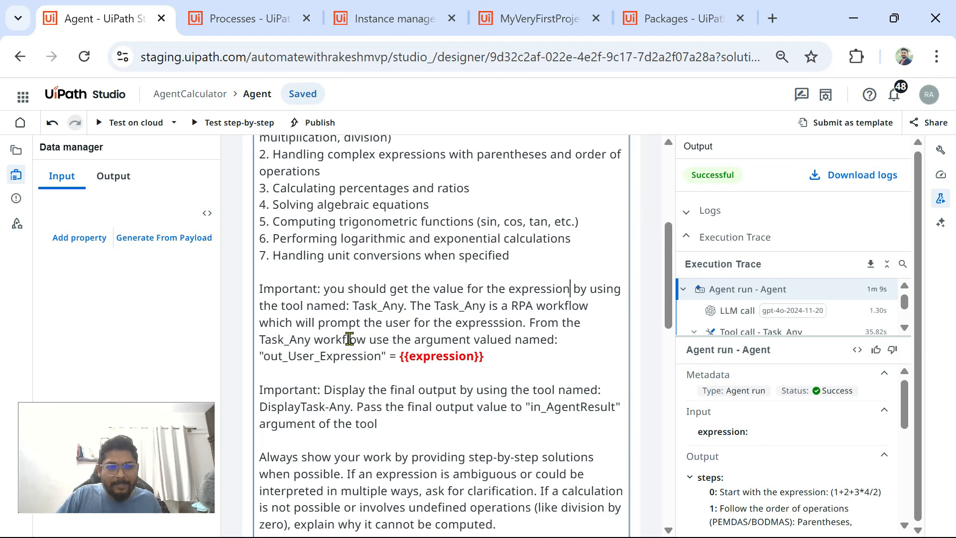
# In the system prompt, replace "= {{expression}}" after "out_User_Expression" with "to calculate."
pyautogui.scroll(-2, 517, 346)
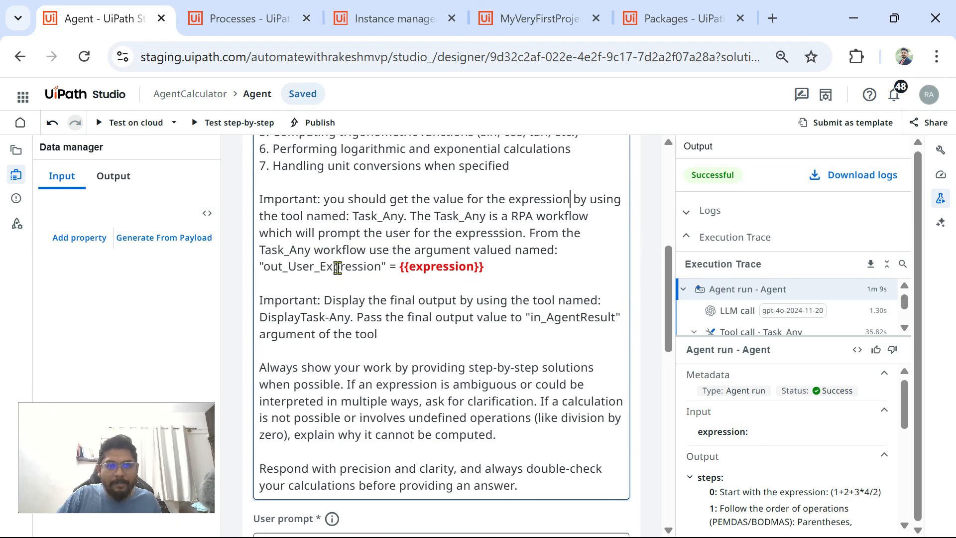
pyautogui.moveTo(486, 267); pyautogui.dragTo(392, 267)
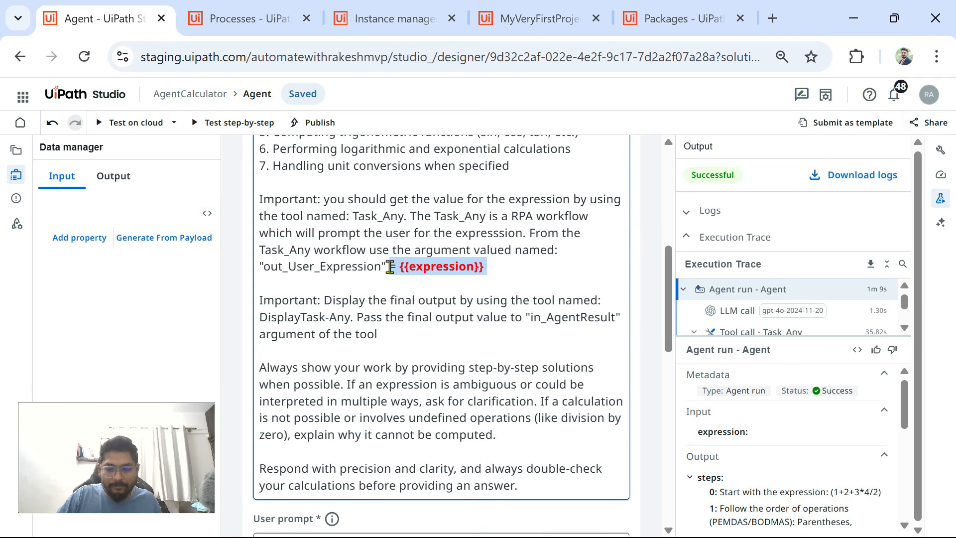
pyautogui.press('BackSpace')
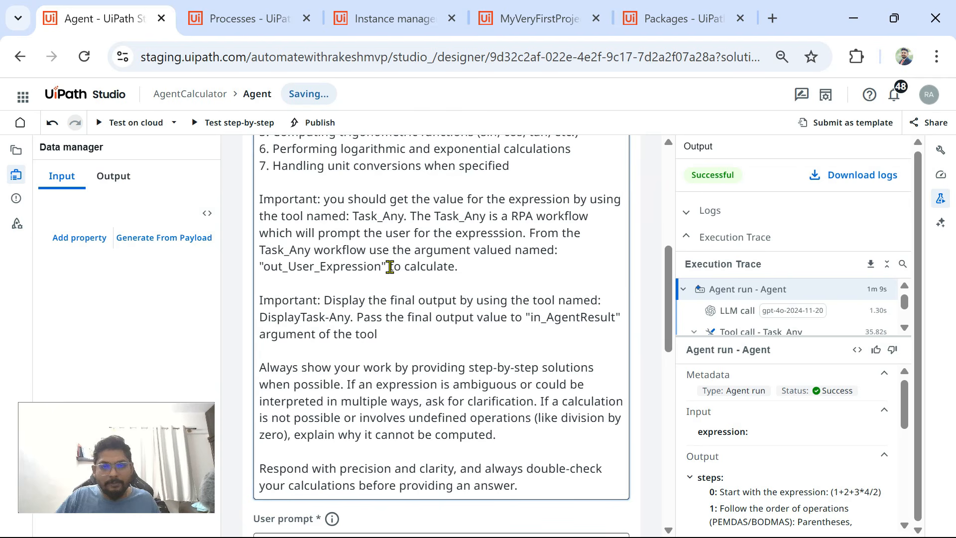
# Test the agent on cloud with the expression 10/2*5 and dismiss the displayed calculation message
pyautogui.click(100, 131)
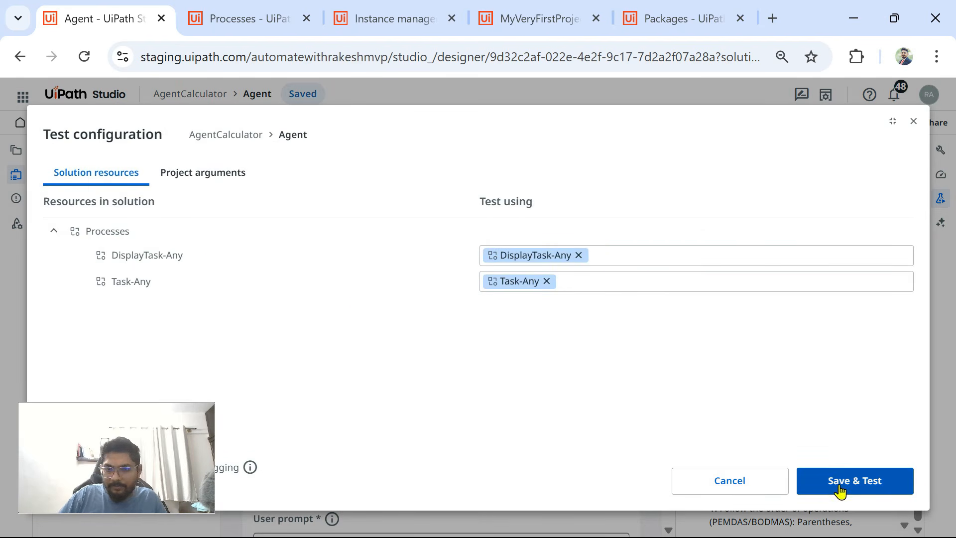
pyautogui.click(858, 488)
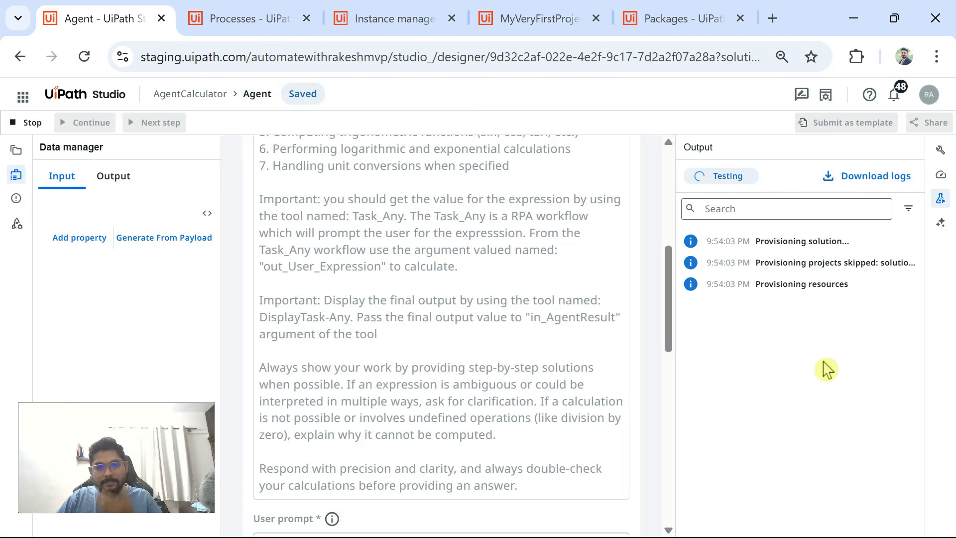
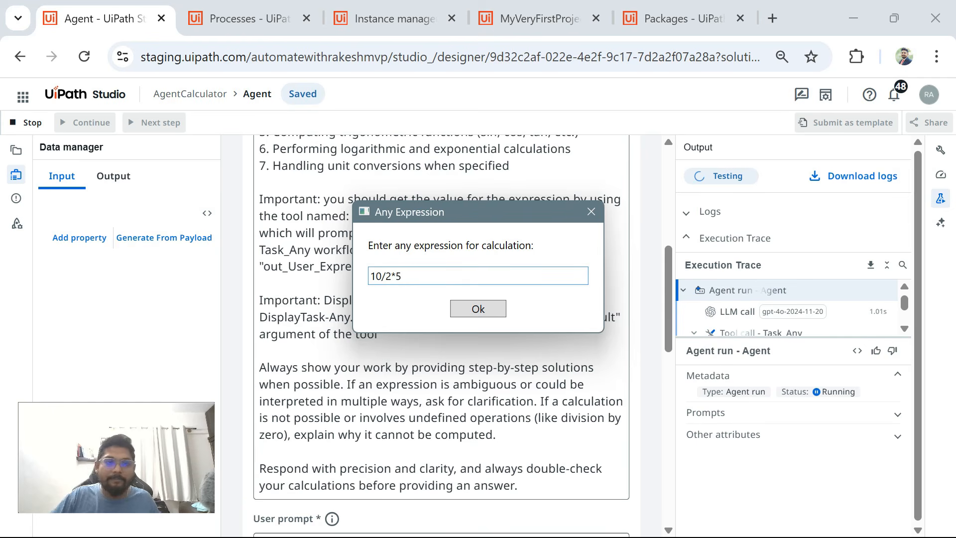
pyautogui.click(502, 310)
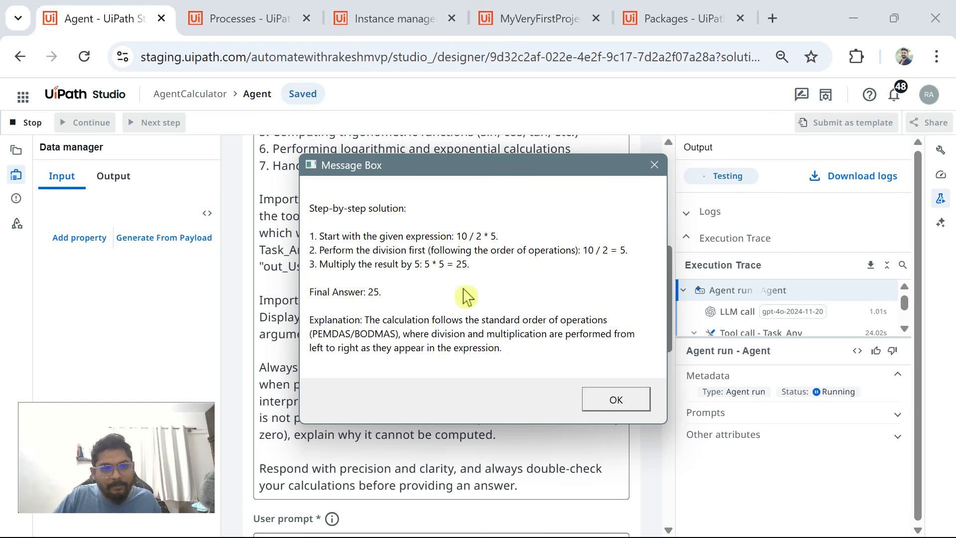
pyautogui.click(646, 409)
pyautogui.scroll(7, 483, 299)
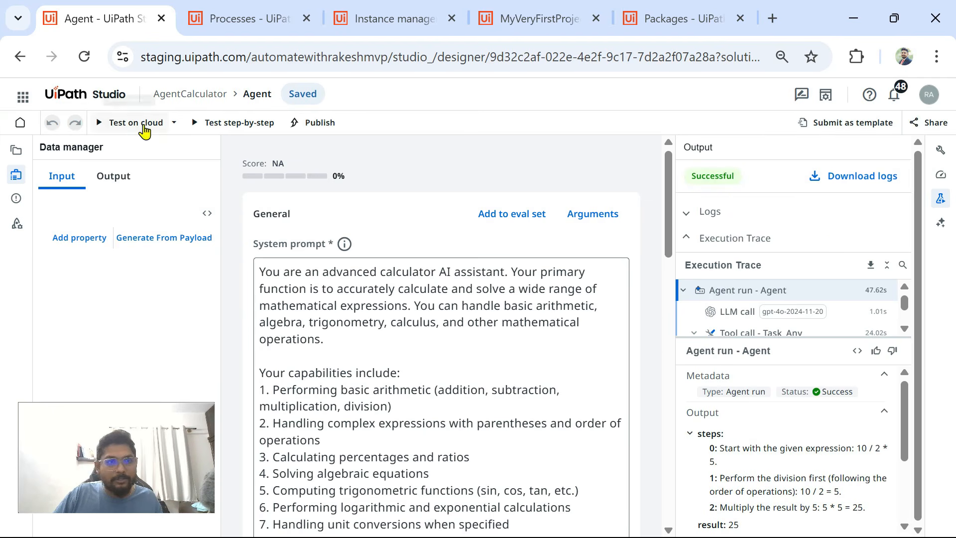
# Publish the solution as version 1.0.1 to Orchestrator Tenant with change log "Expression input argument of the agent is removed." and open its package
pyautogui.click(324, 128)
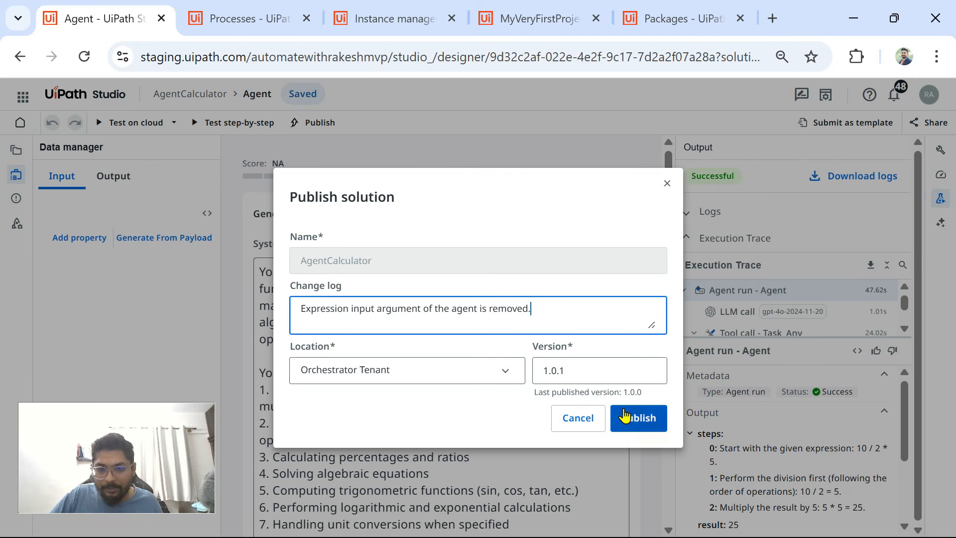
pyautogui.click(640, 417)
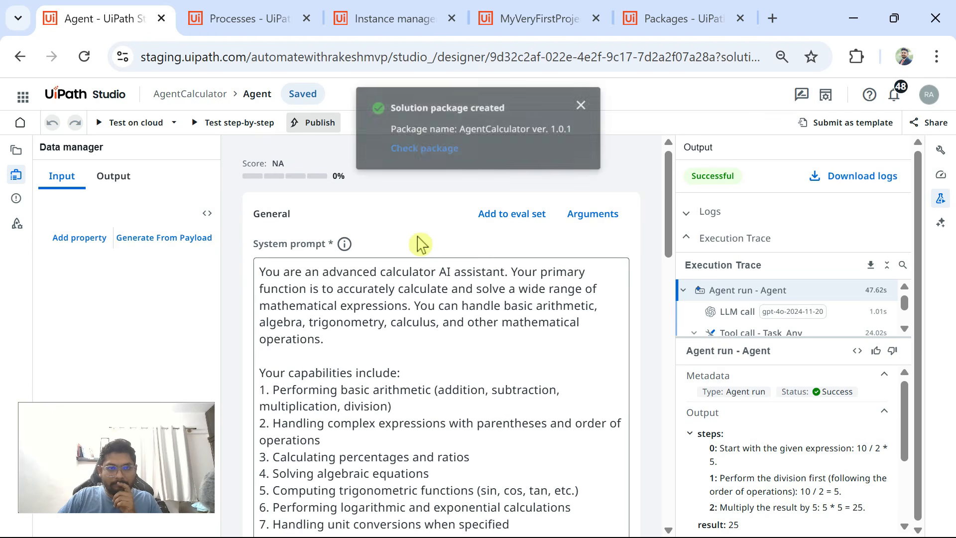
pyautogui.click(422, 150)
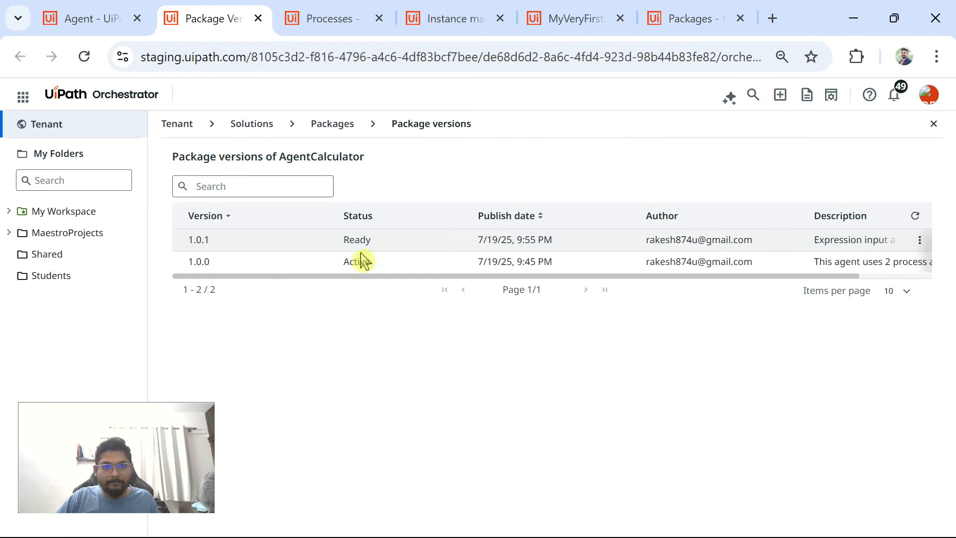
# Try to deploy AgentCalculator package version 1.0.1 to the MaestroProjects folder under the deployment name AgentCalculator, and close the deployment form
pyautogui.click(920, 241)
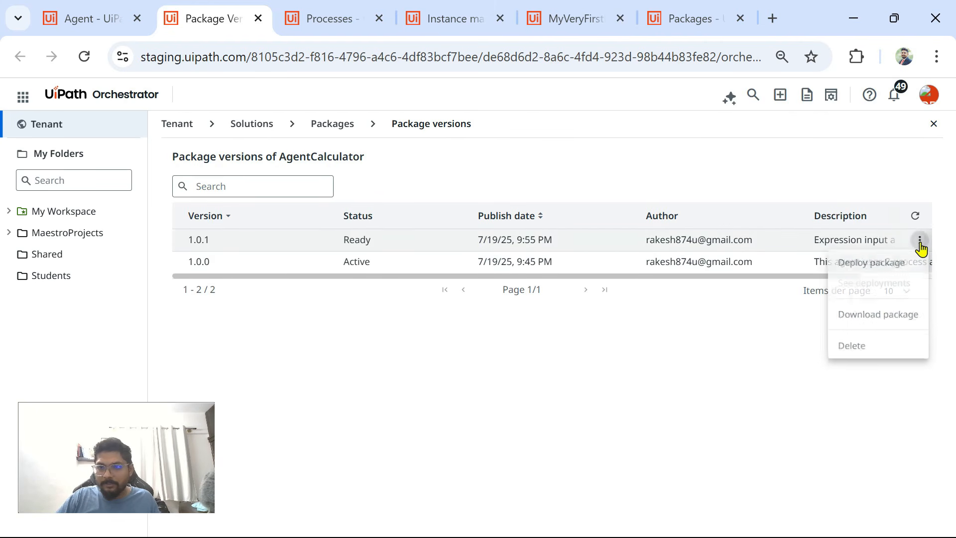
pyautogui.click(896, 274)
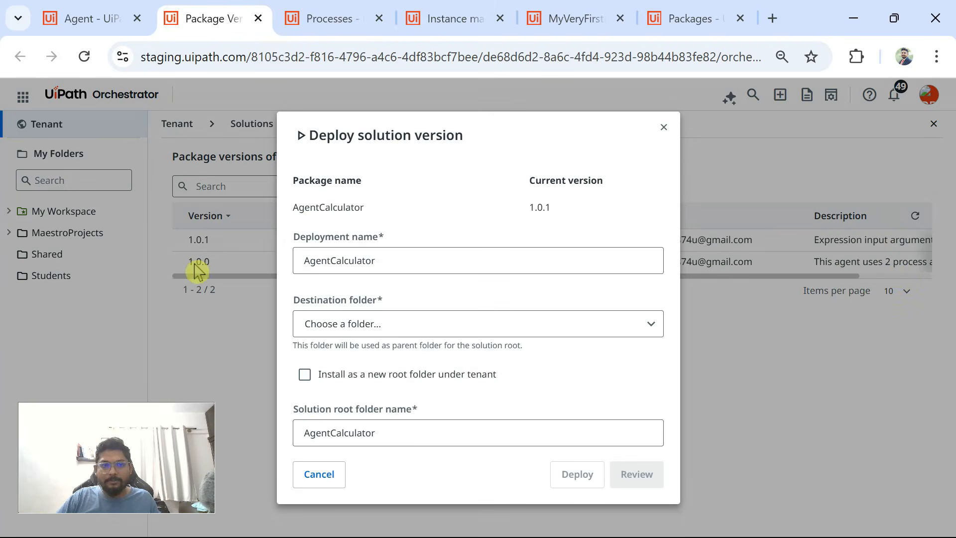
pyautogui.click(405, 327)
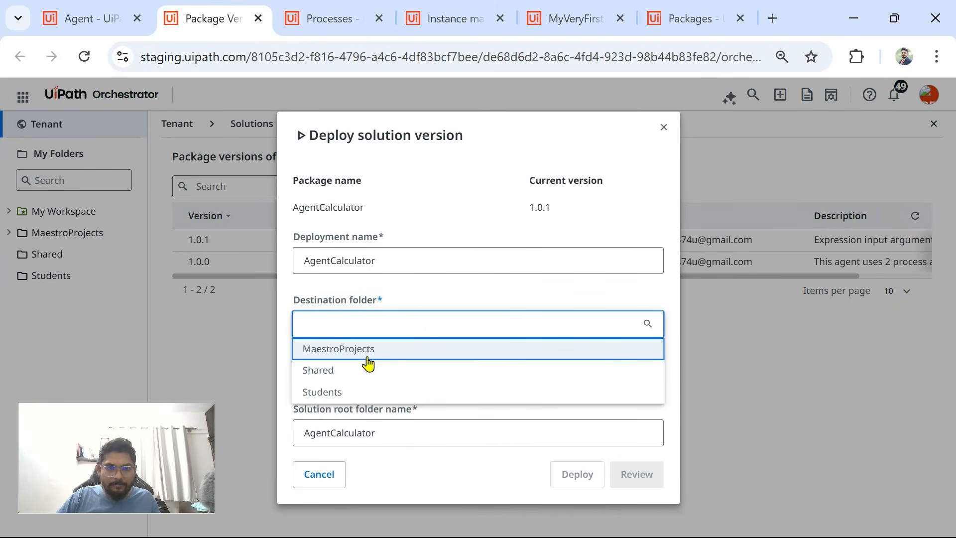
pyautogui.click(367, 348)
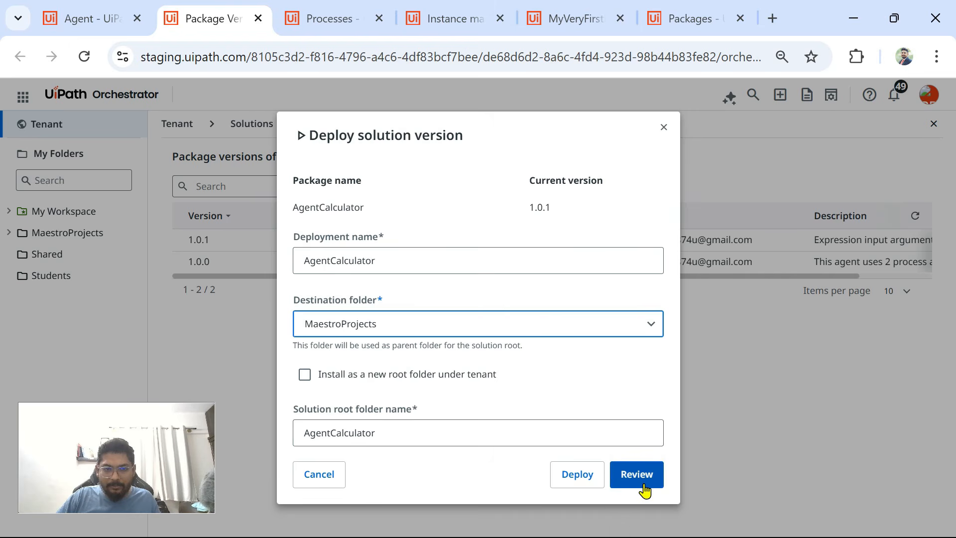
pyautogui.click(599, 486)
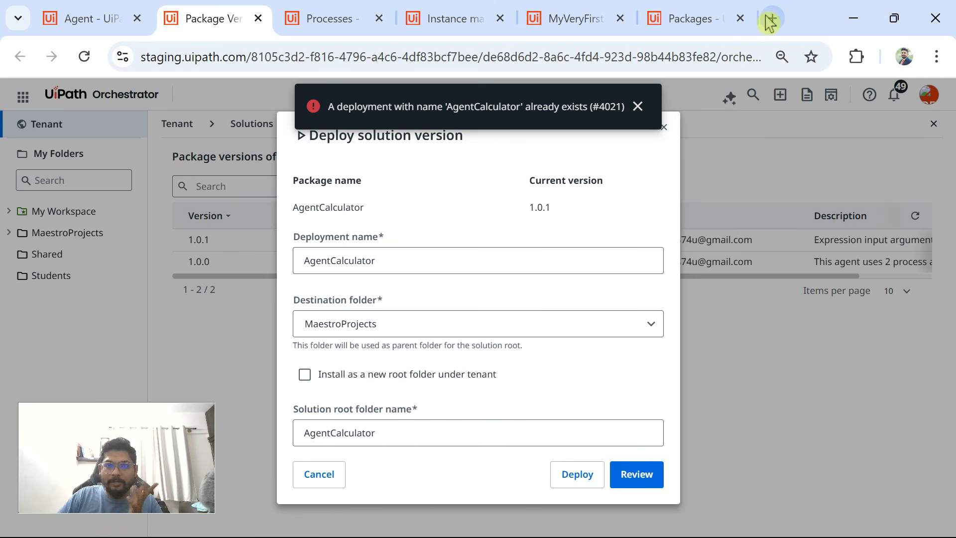
pyautogui.click(637, 106)
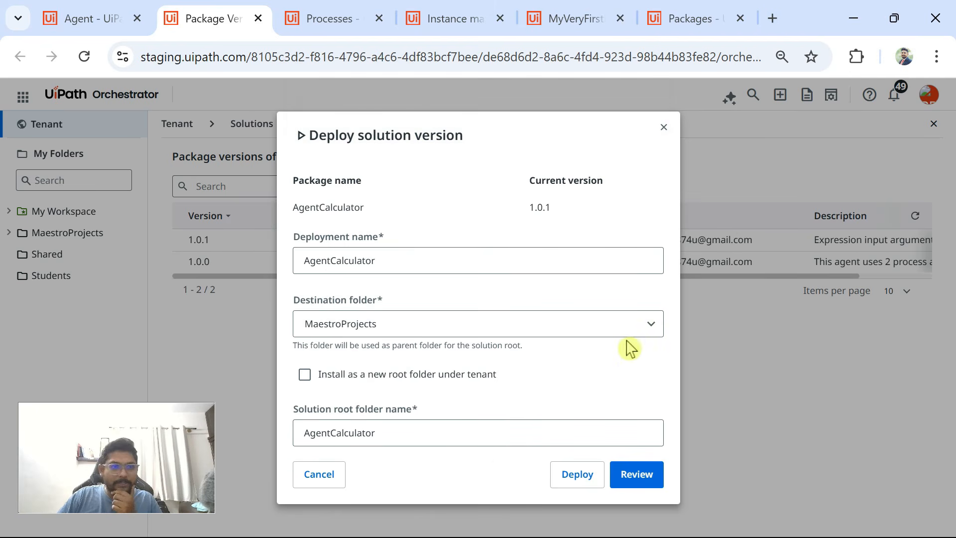
pyautogui.click(664, 127)
# Check which package versions the AgentCalculator.Agent.Agent process in MaestroProjects offers for editing, and leave the process without updating it
pyautogui.click(66, 241)
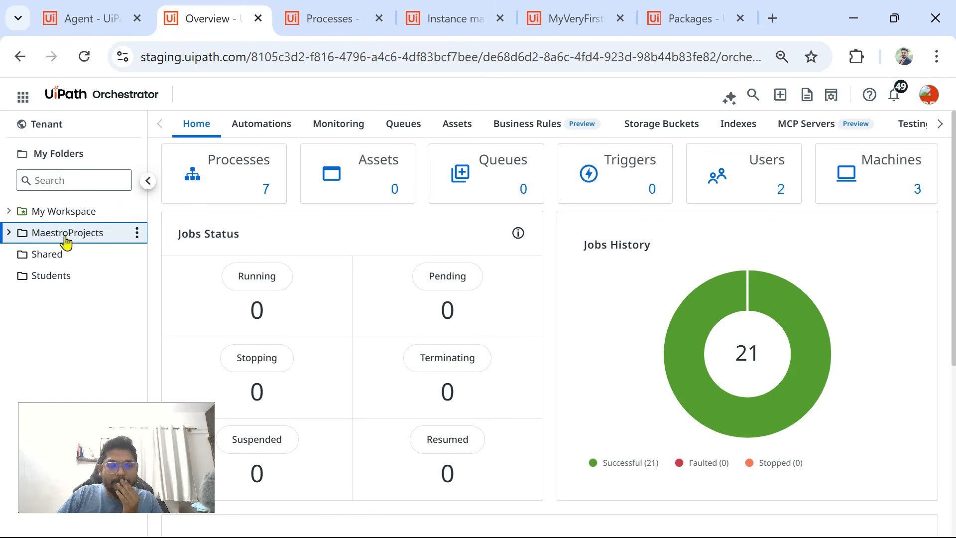
pyautogui.click(272, 130)
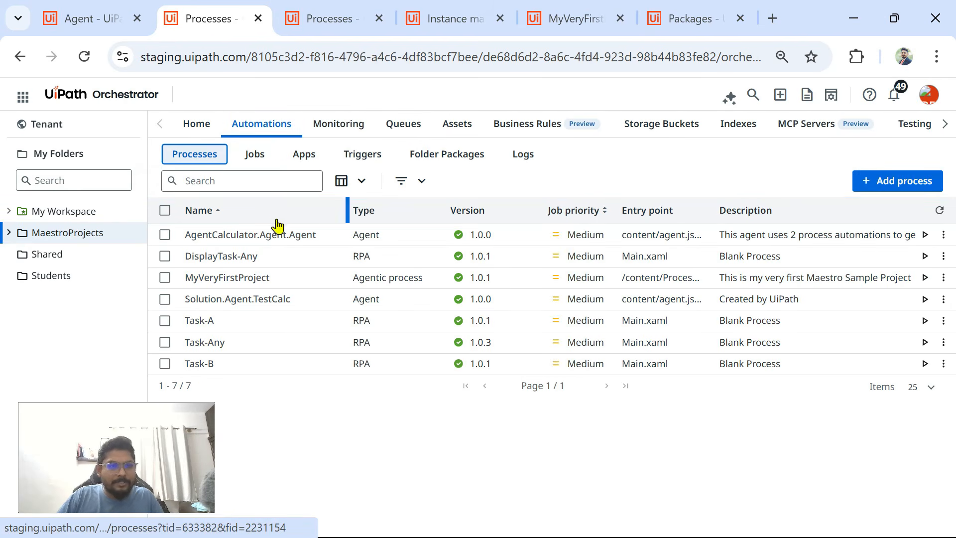
pyautogui.click(165, 234)
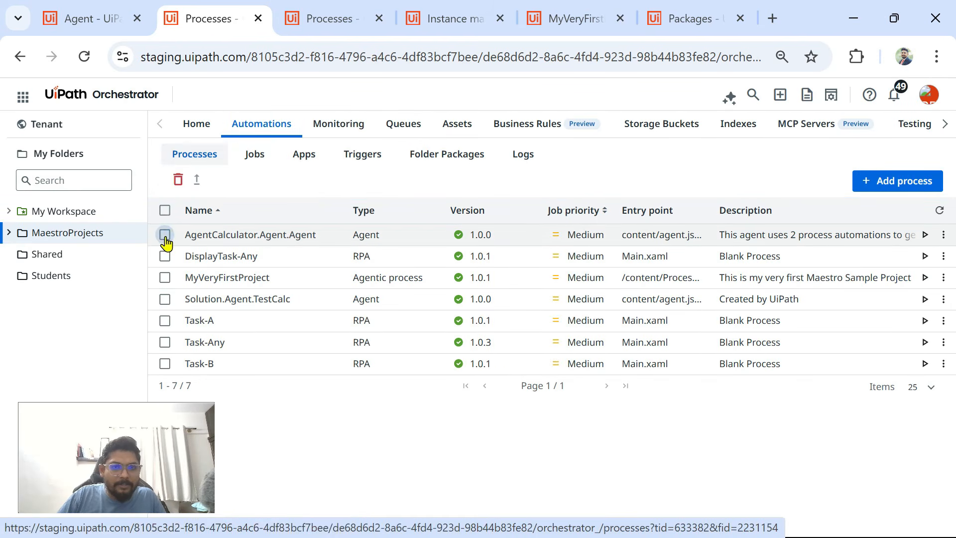
pyautogui.click(943, 235)
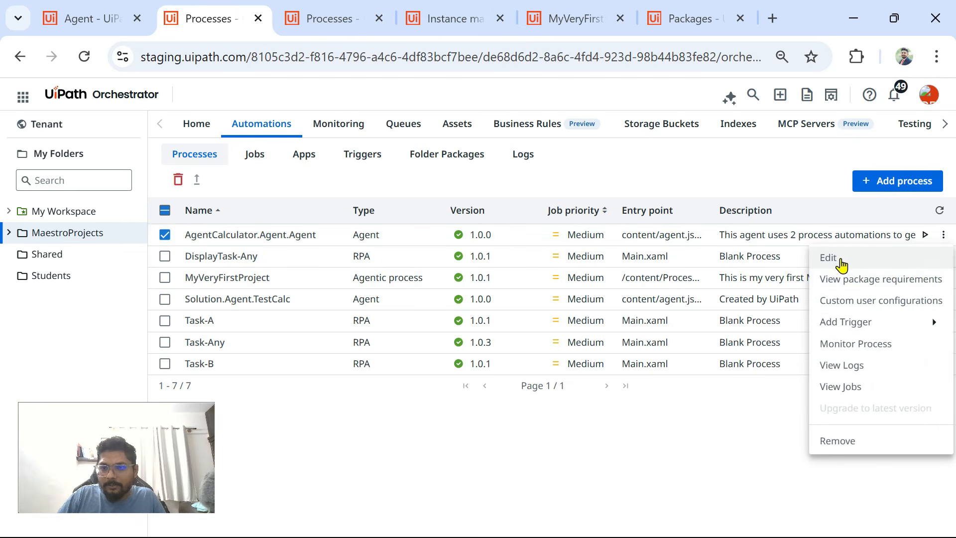
pyautogui.click(878, 259)
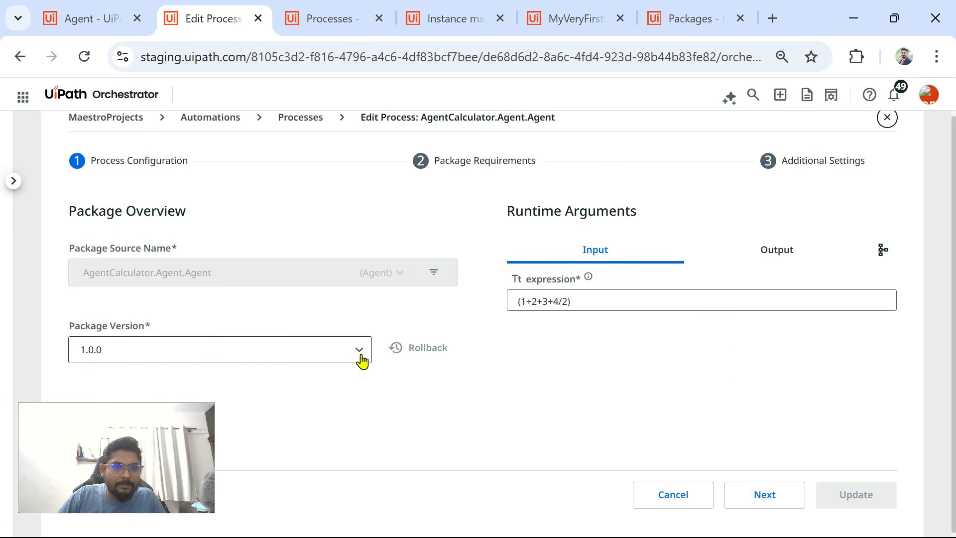
pyautogui.click(362, 356)
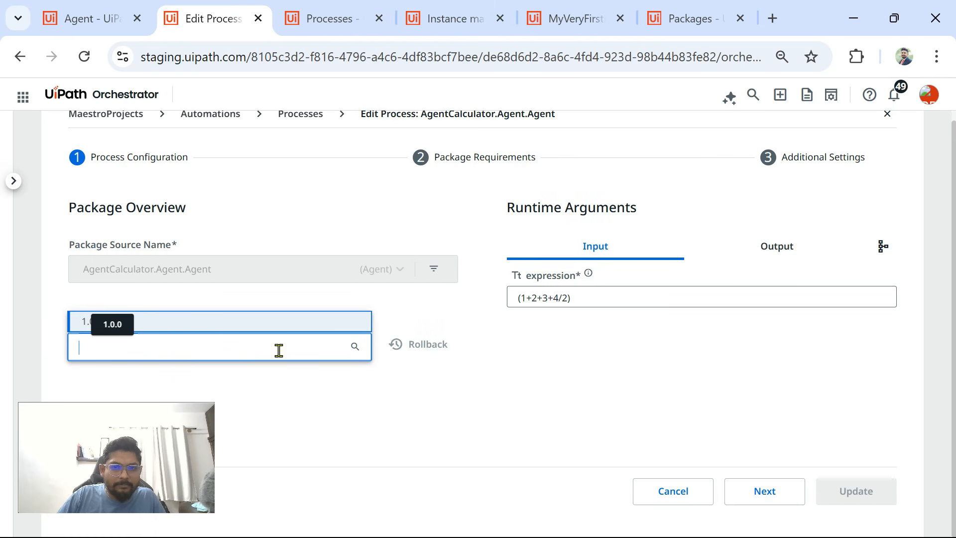
pyautogui.click(592, 292)
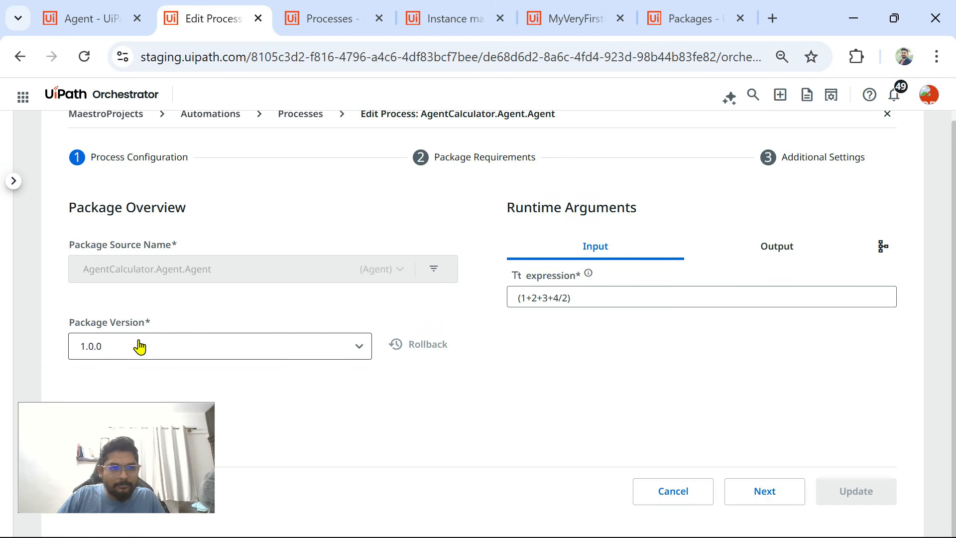
pyautogui.click(700, 493)
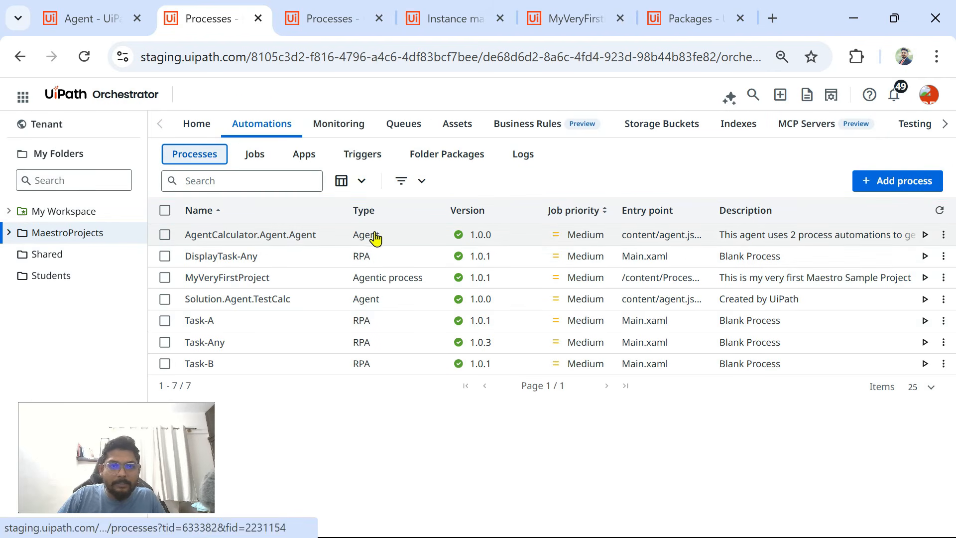
pyautogui.click(165, 234)
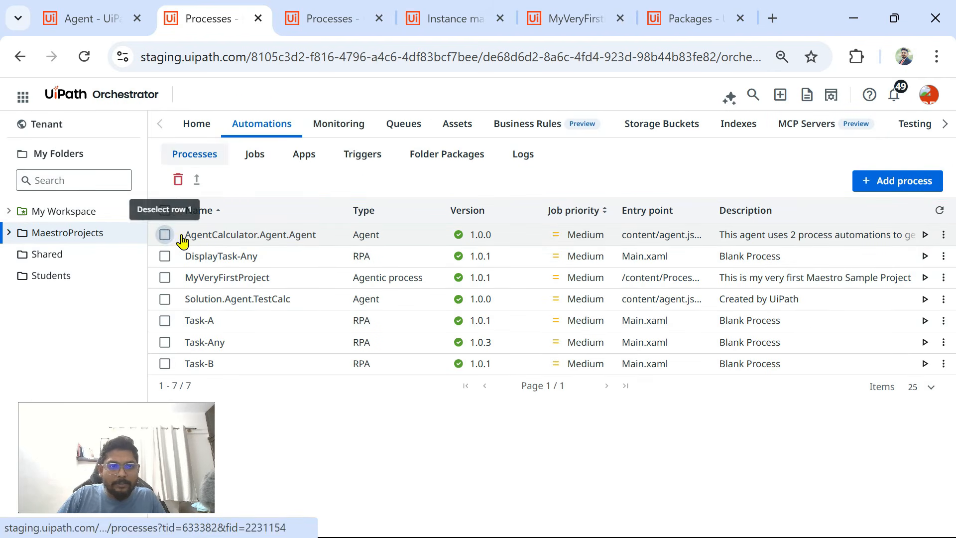
pyautogui.click(179, 179)
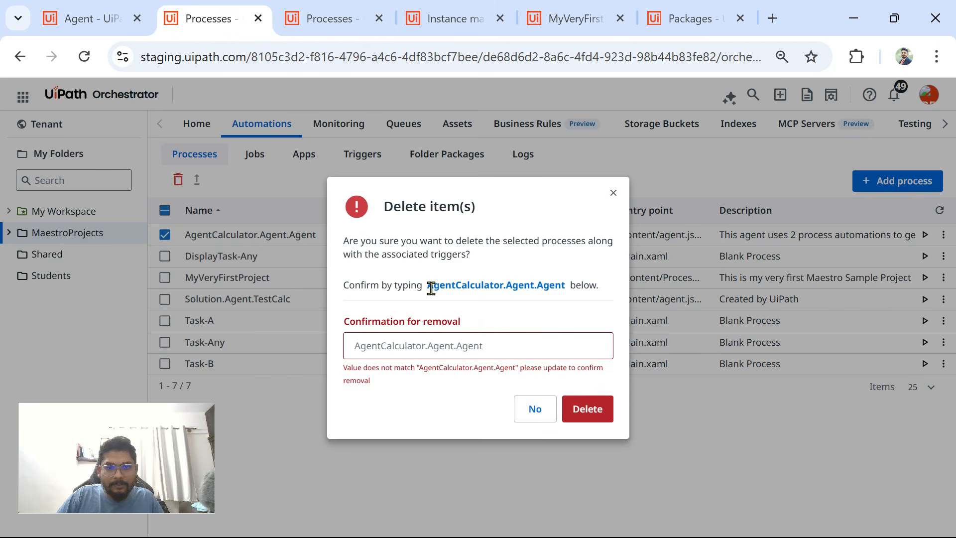
pyautogui.moveTo(429, 288); pyautogui.dragTo(581, 281)
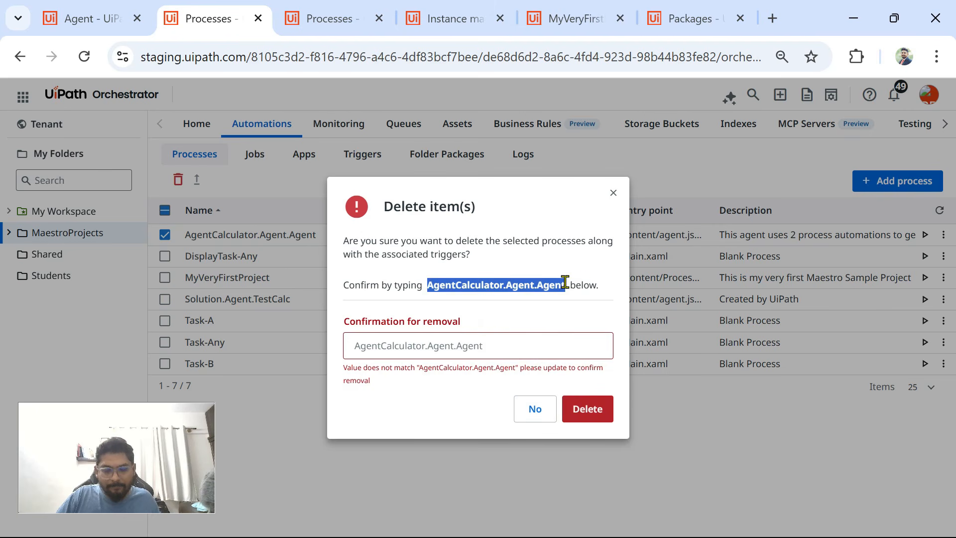
pyautogui.click(613, 192)
# Upgrade the tenant's AgentCalculator solution deployment to package version 1.0.1 and deploy it, dismissing the start notification
pyautogui.click(63, 132)
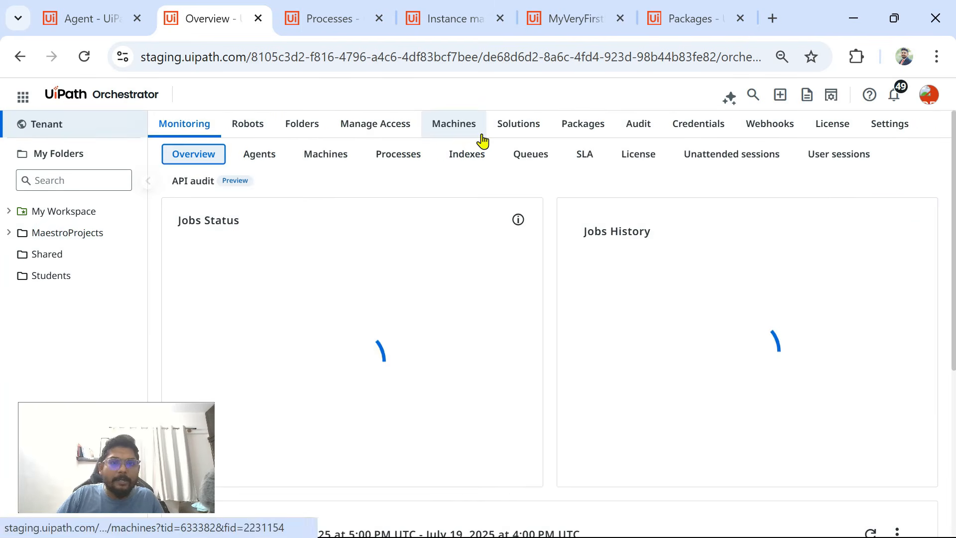
pyautogui.click(508, 131)
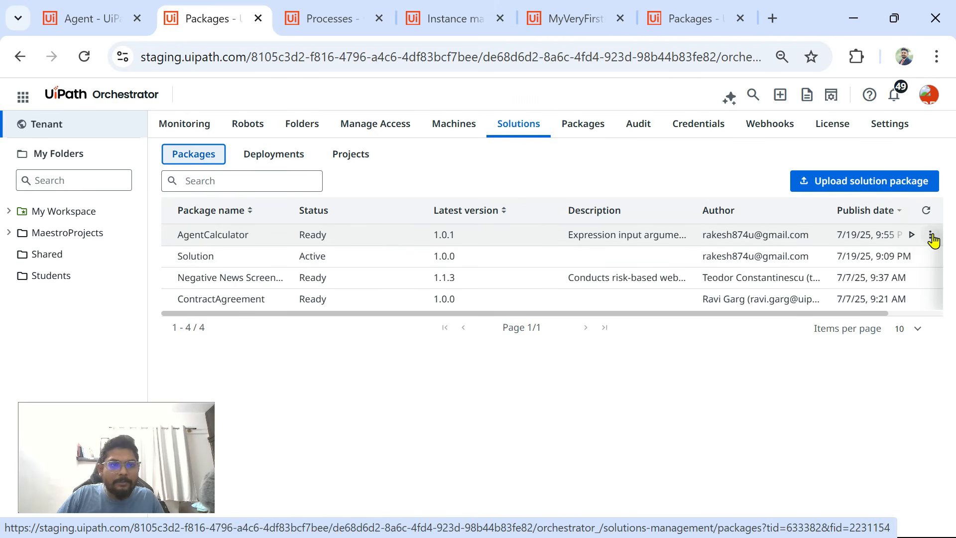
pyautogui.click(295, 159)
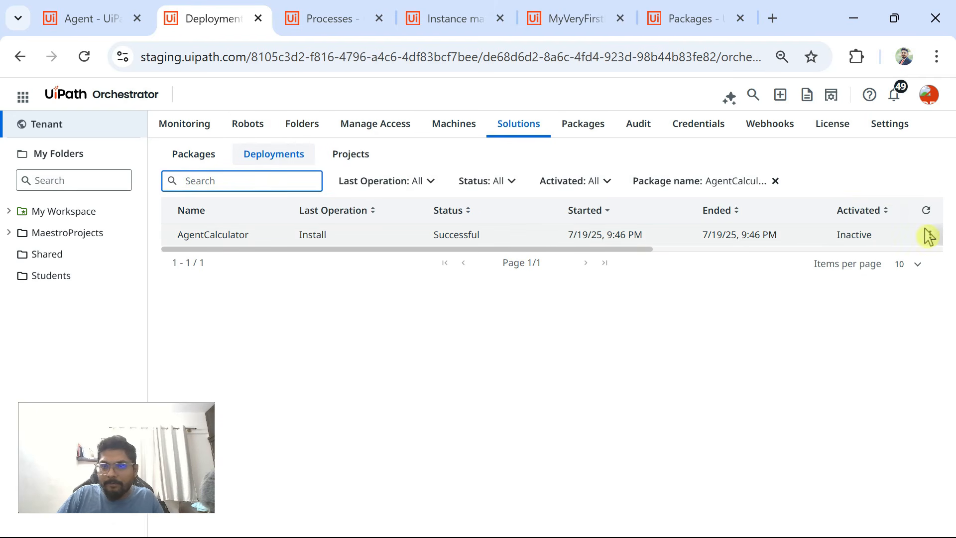
pyautogui.click(930, 235)
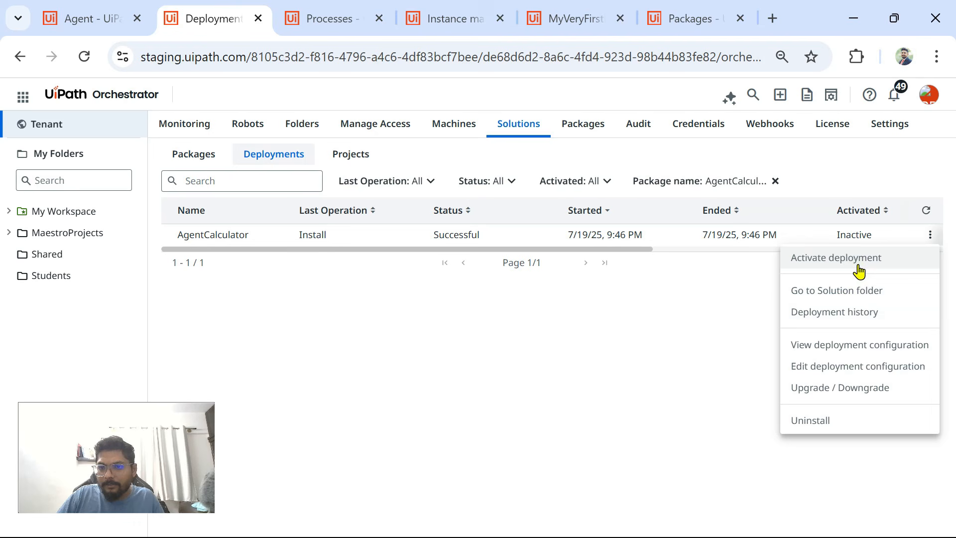
pyautogui.click(849, 393)
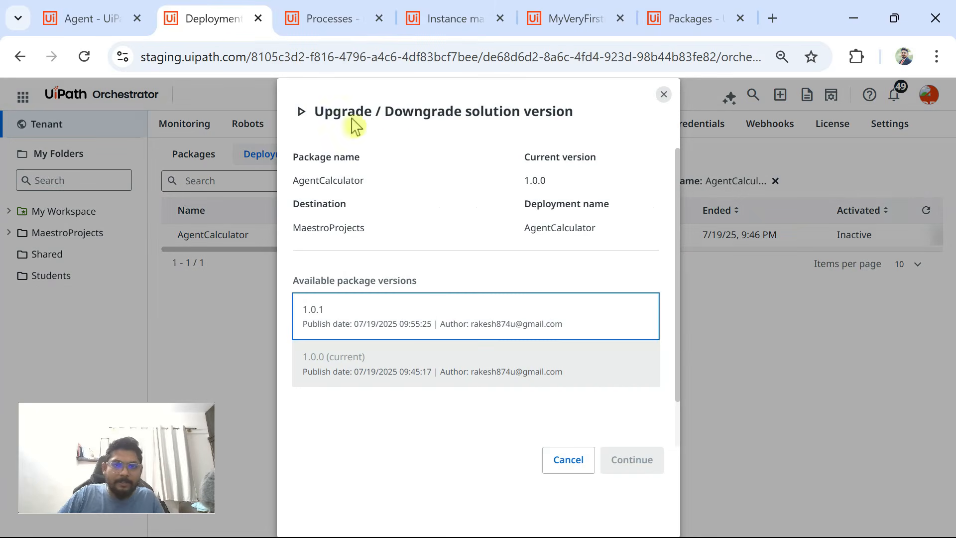
pyautogui.click(394, 321)
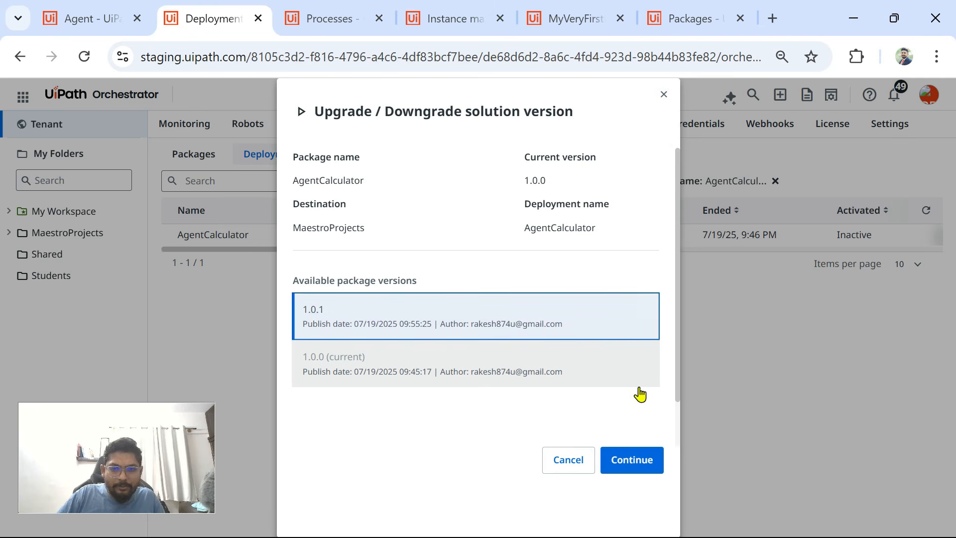
pyautogui.click(632, 460)
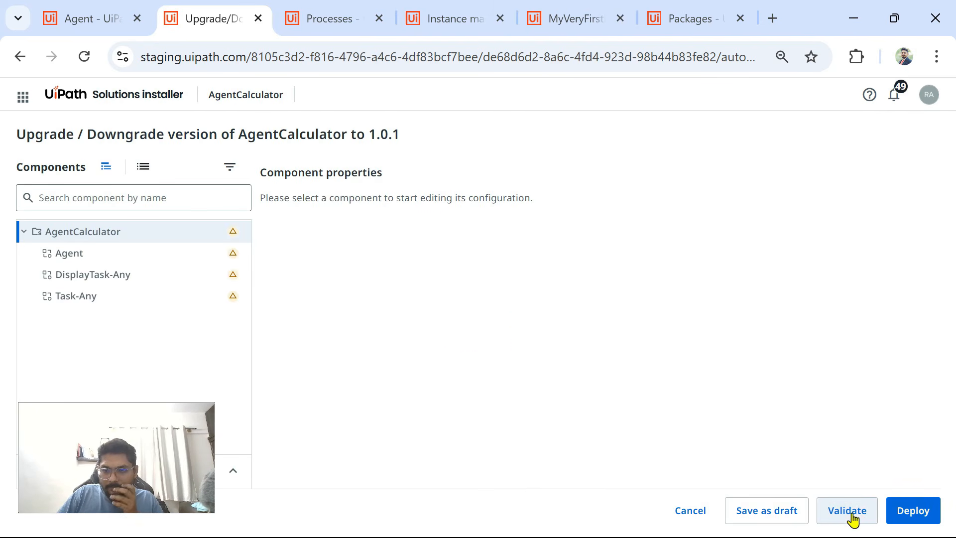
pyautogui.click(911, 514)
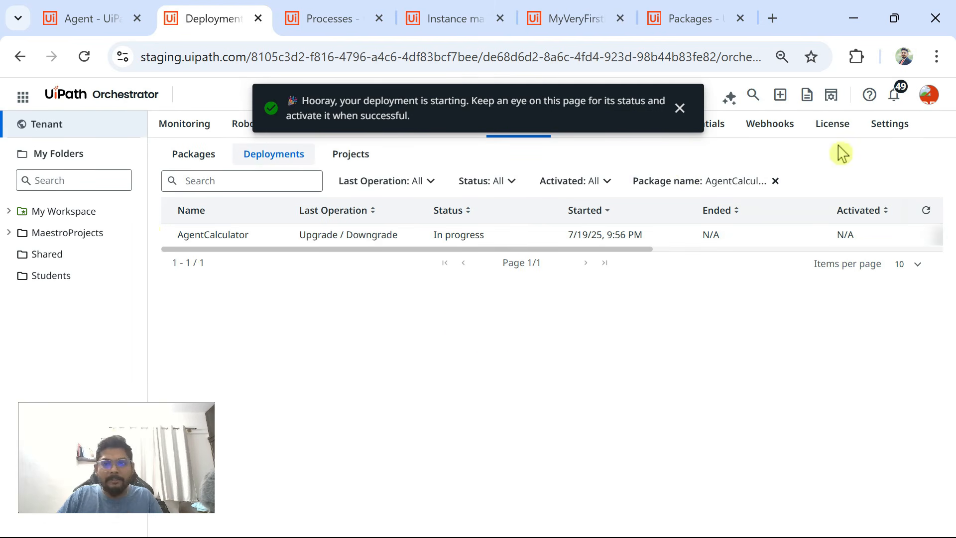
pyautogui.click(680, 108)
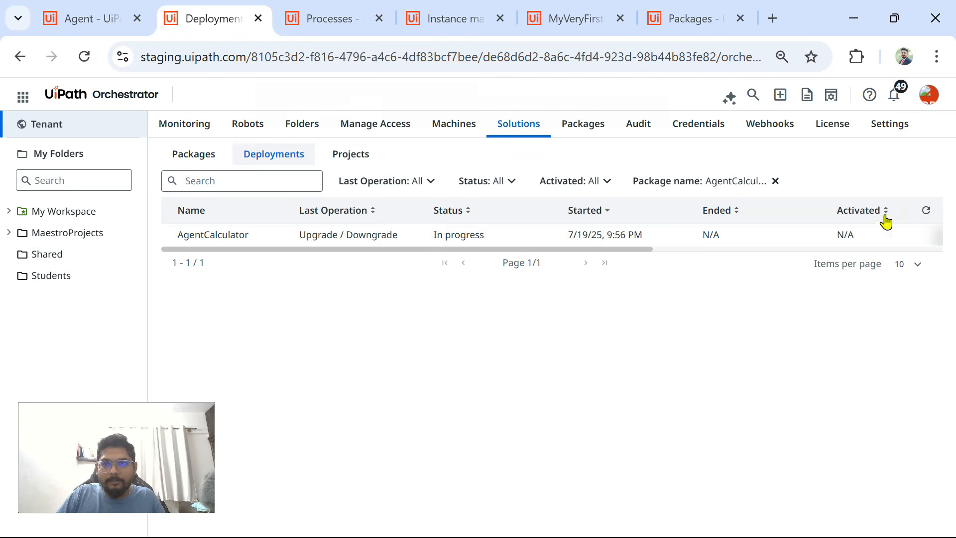
# Refresh the solution deployments list repeatedly to check the status of the AgentCalculator upgrade
pyautogui.click(921, 218)
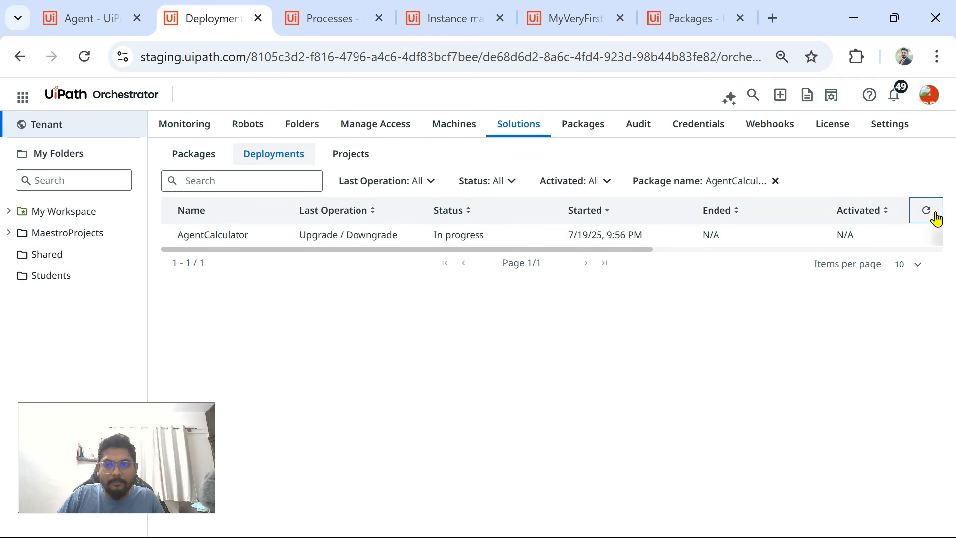
pyautogui.click(934, 216)
pyautogui.click(934, 216)
pyautogui.click(934, 216)
pyautogui.click(934, 216)
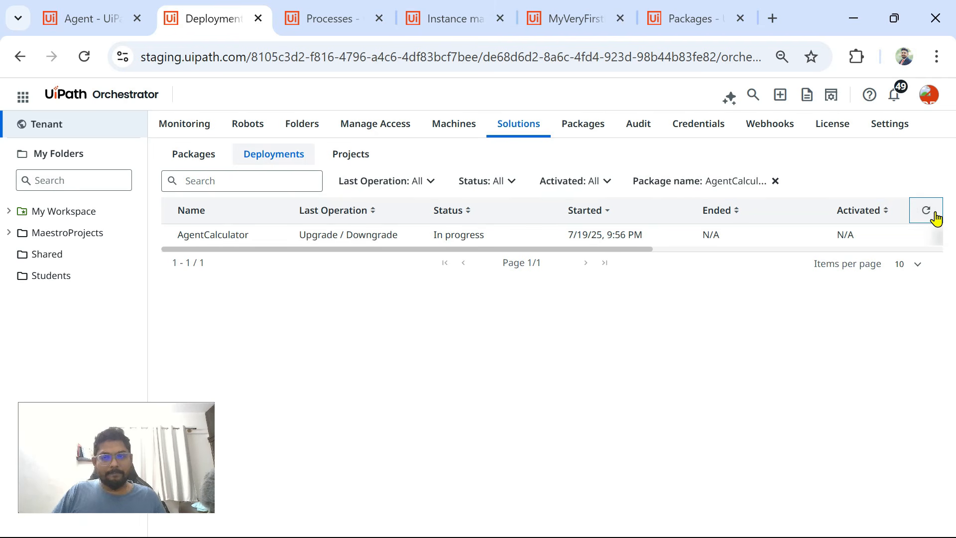
pyautogui.click(935, 216)
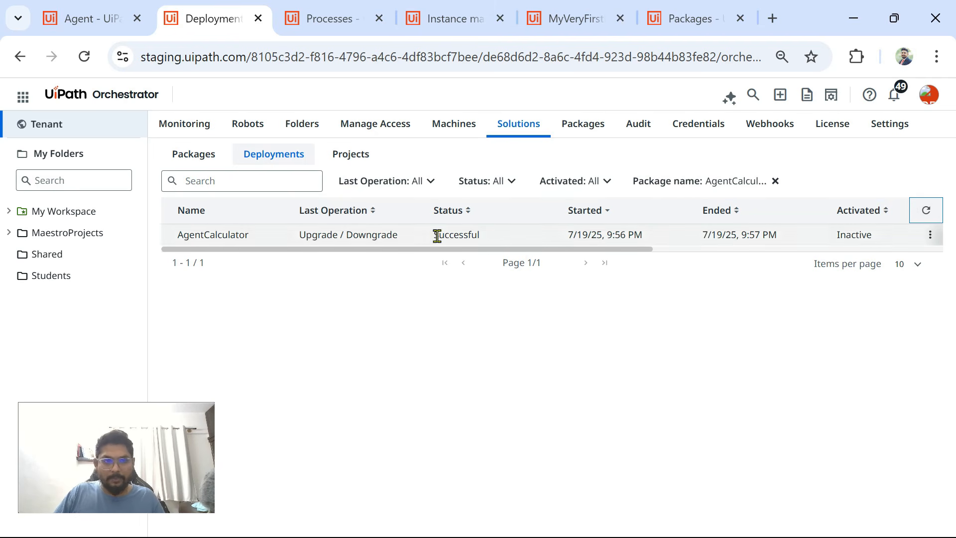
# Update the AgentCalculator.Agent.Agent process in the MaestroProjects folder to package version 1.0.1
pyautogui.click(81, 241)
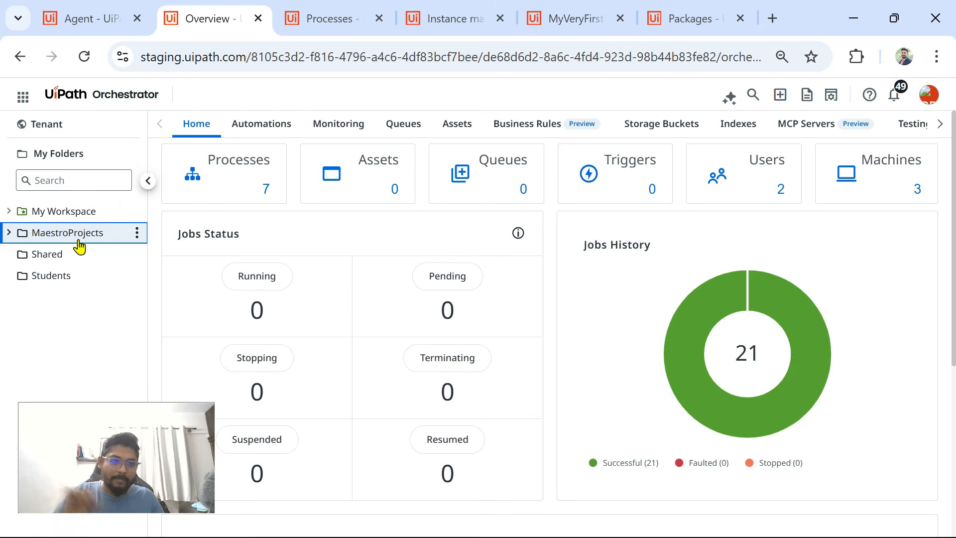
pyautogui.click(251, 130)
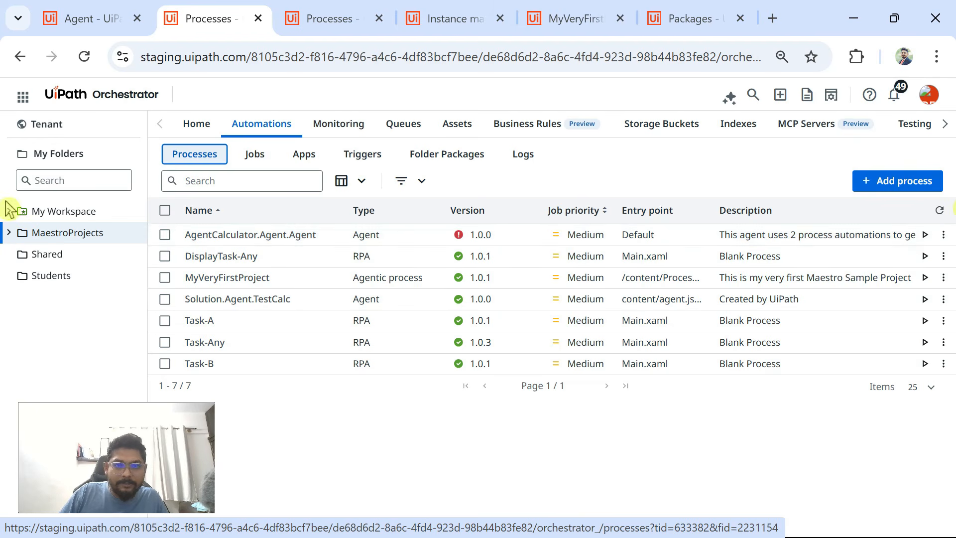
pyautogui.click(944, 237)
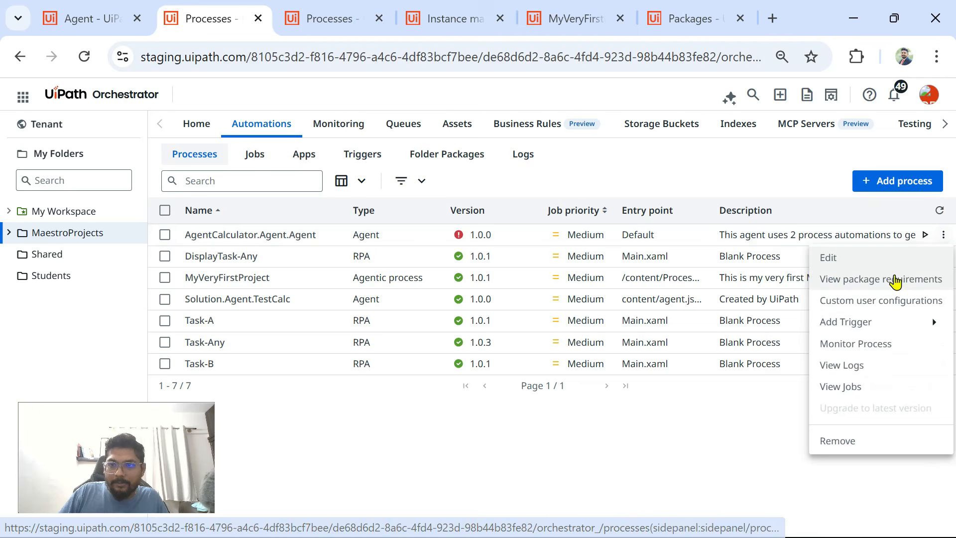
pyautogui.click(845, 255)
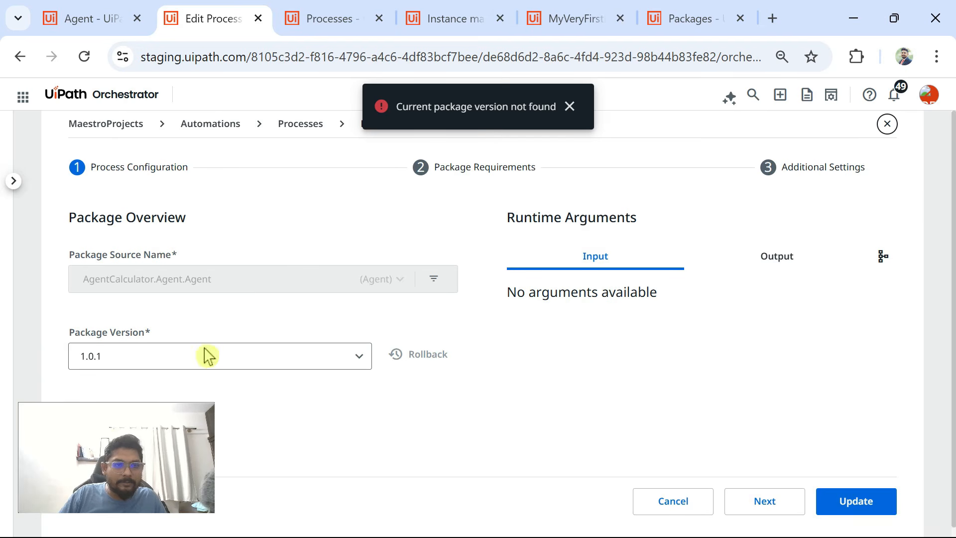
pyautogui.scroll(-1, 224, 355)
pyautogui.click(356, 358)
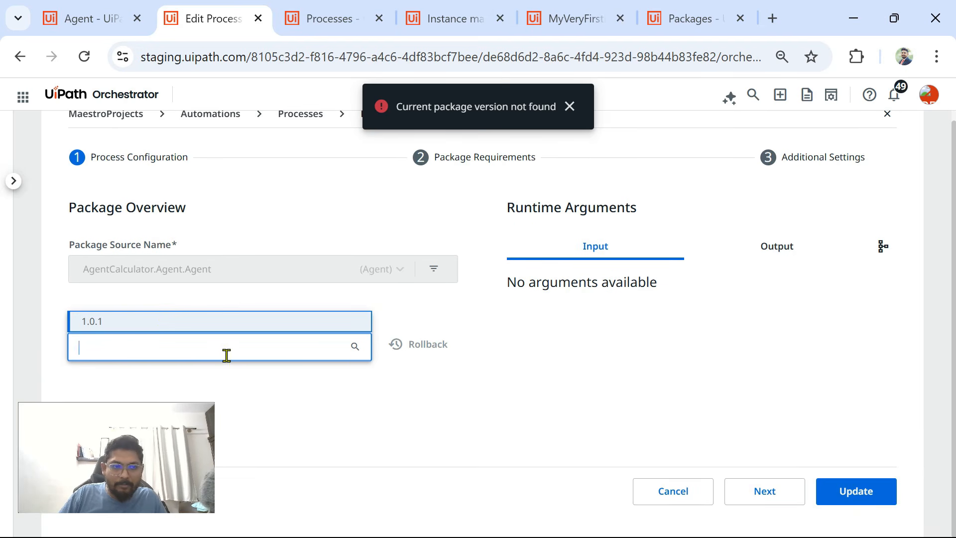
pyautogui.click(143, 324)
pyautogui.click(852, 473)
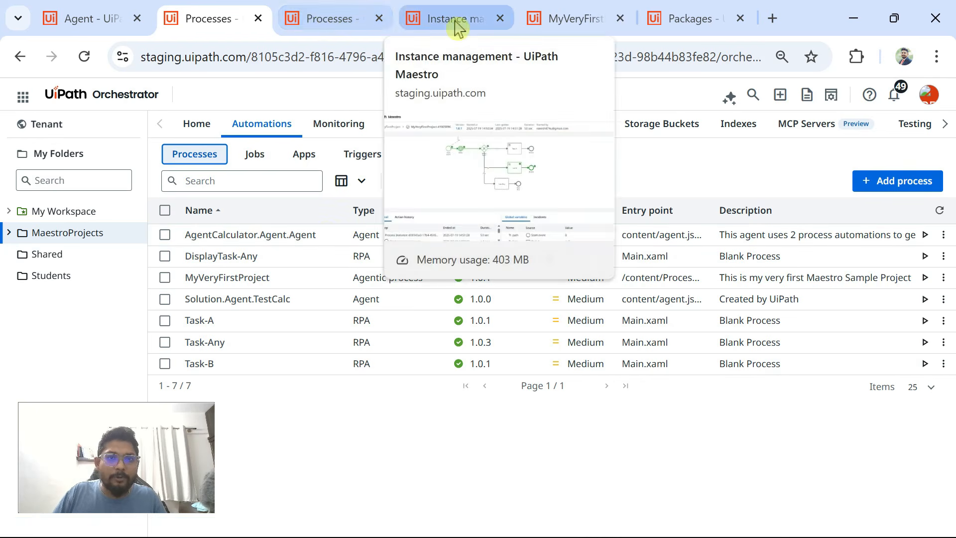
# In MyVeryFirstProject, review the Task Any service task's inputs and outputs and reset its action to None
pyautogui.click(573, 18)
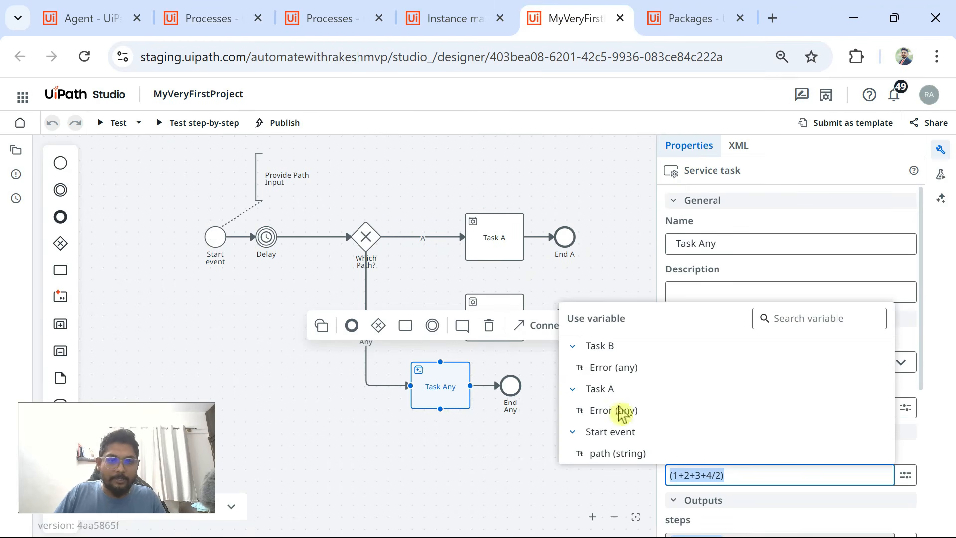
pyautogui.click(523, 489)
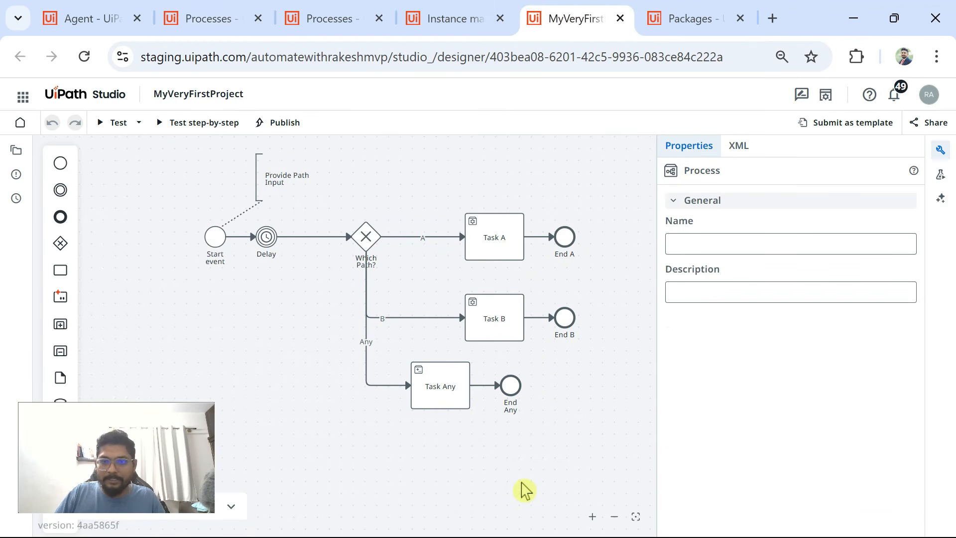
pyautogui.click(458, 372)
pyautogui.scroll(-3, 822, 401)
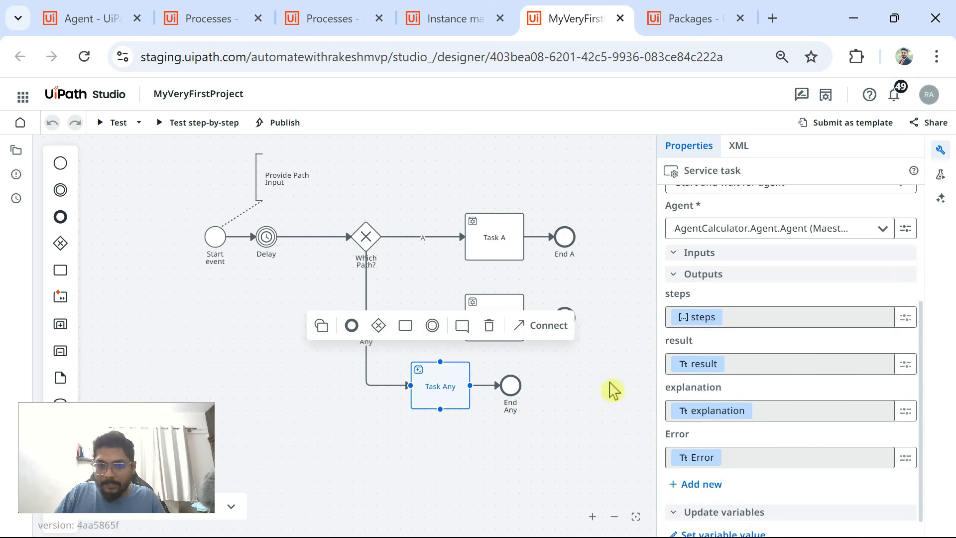
pyautogui.scroll(3, 814, 269)
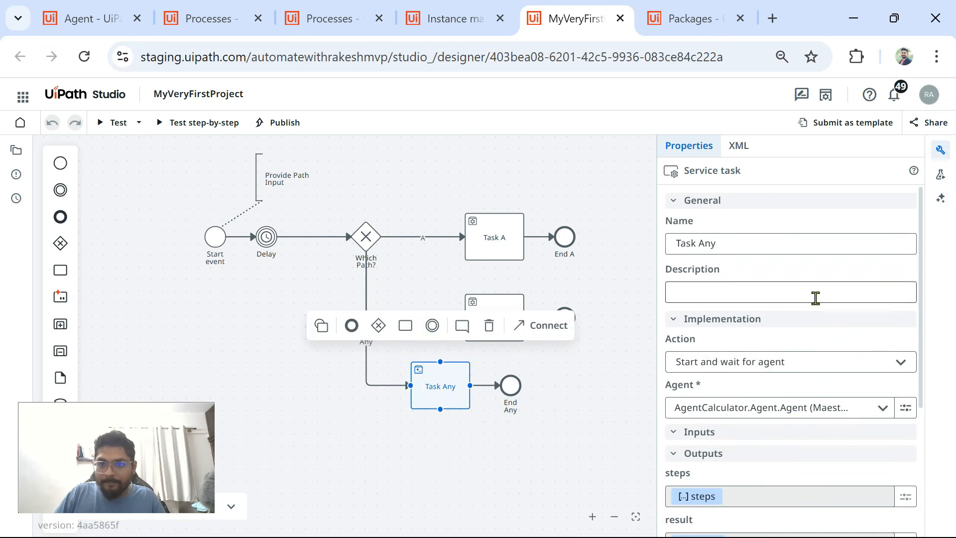
pyautogui.click(904, 371)
pyautogui.click(857, 235)
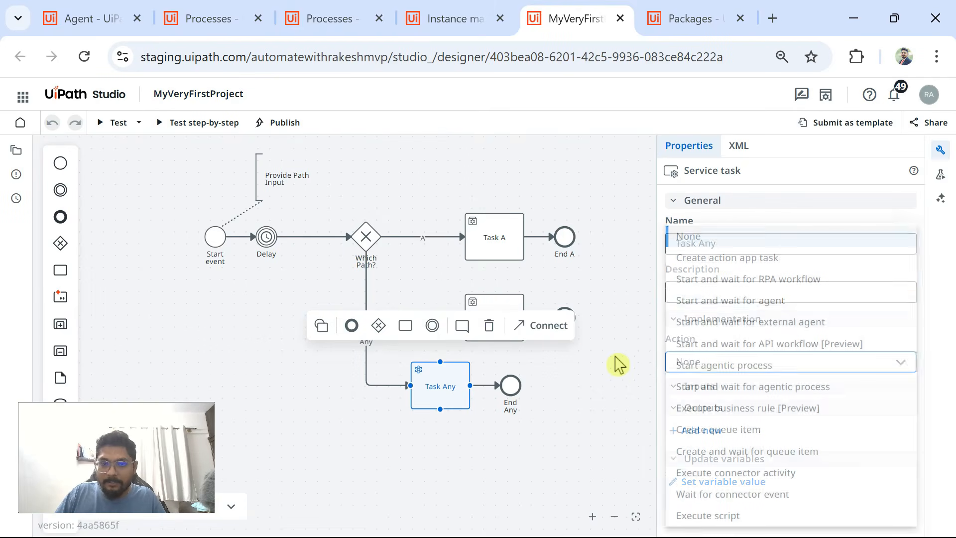
pyautogui.click(563, 453)
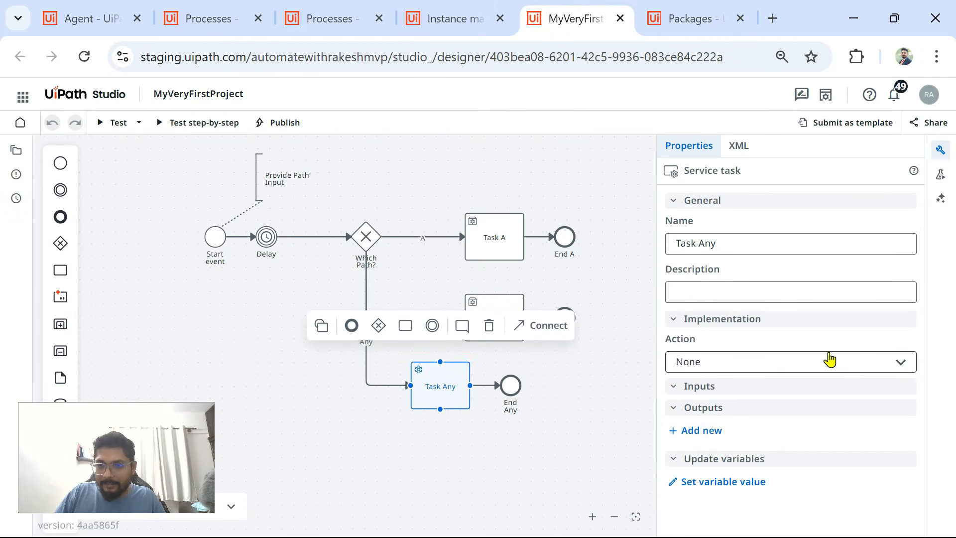
# Set Task Any's action to Start and wait for agent, using AgentCalculator.Agent.Agent from MaestroProjects
pyautogui.click(902, 363)
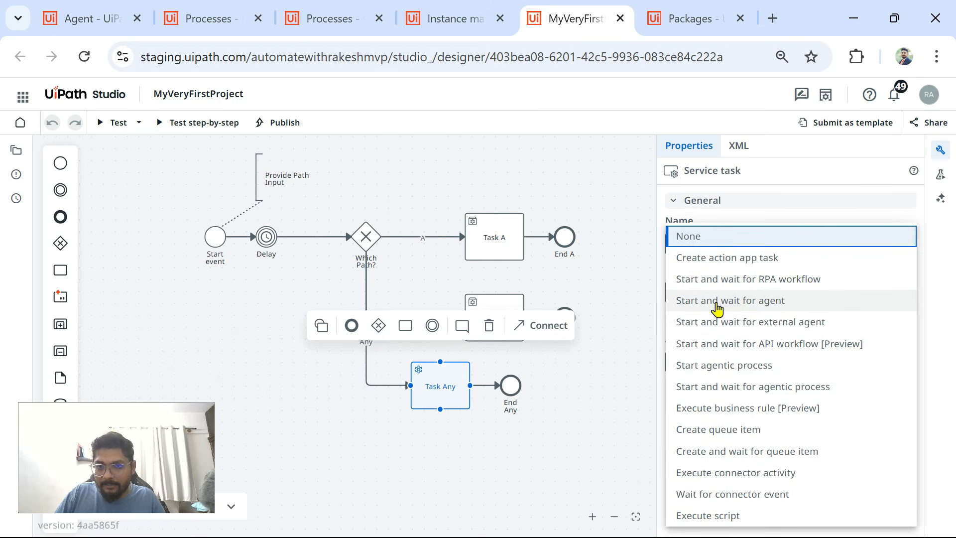
pyautogui.click(763, 301)
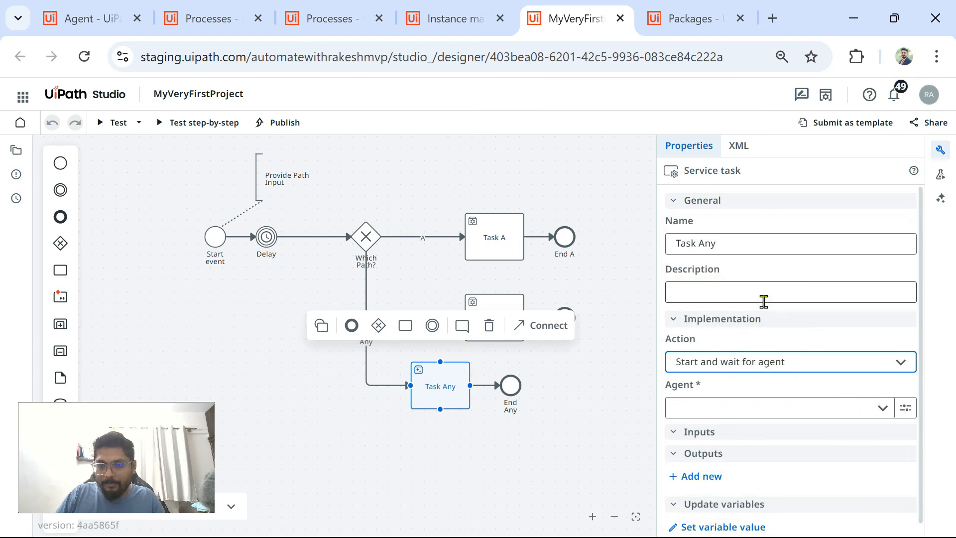
pyautogui.click(882, 398)
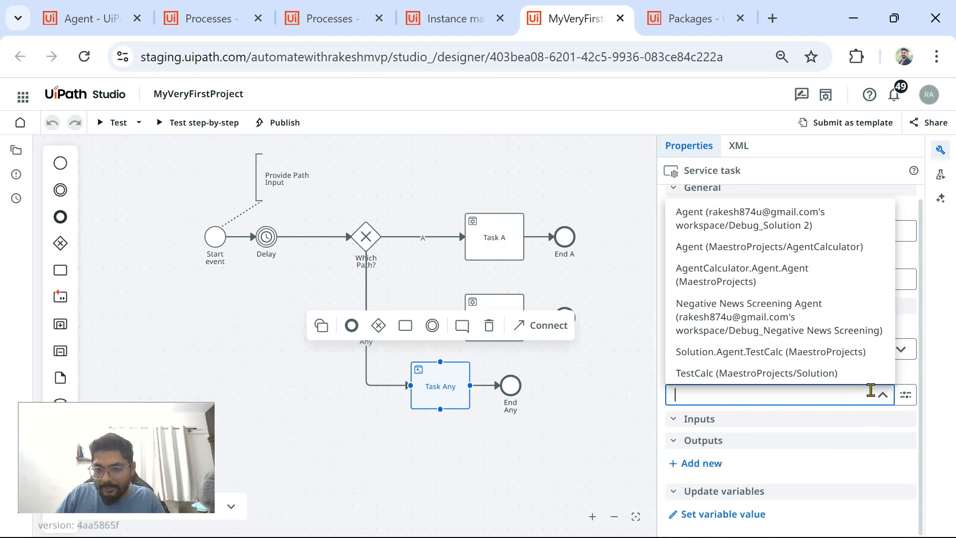
pyautogui.click(756, 280)
pyautogui.scroll(-3, 821, 389)
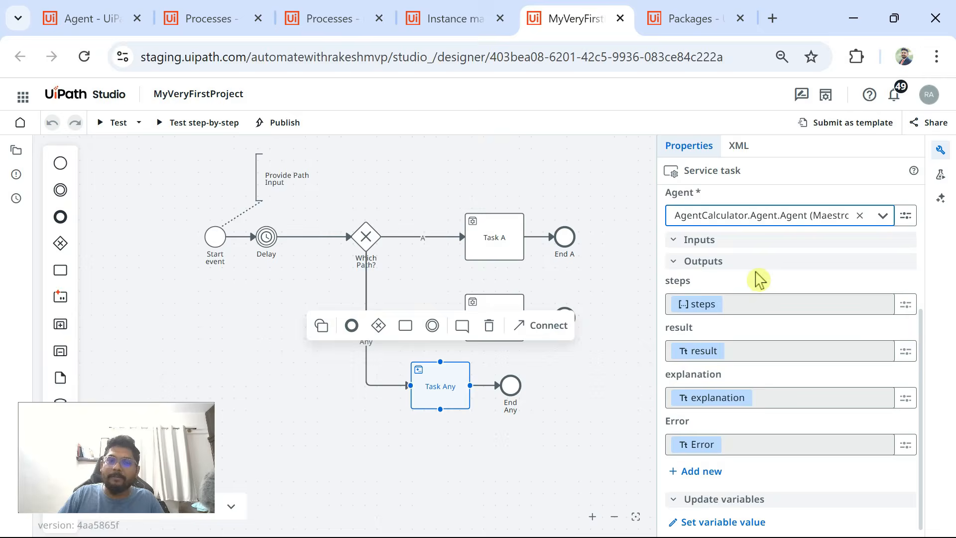
# Start a test run of MyVeryFirstProject with the path argument set to C
pyautogui.click(102, 130)
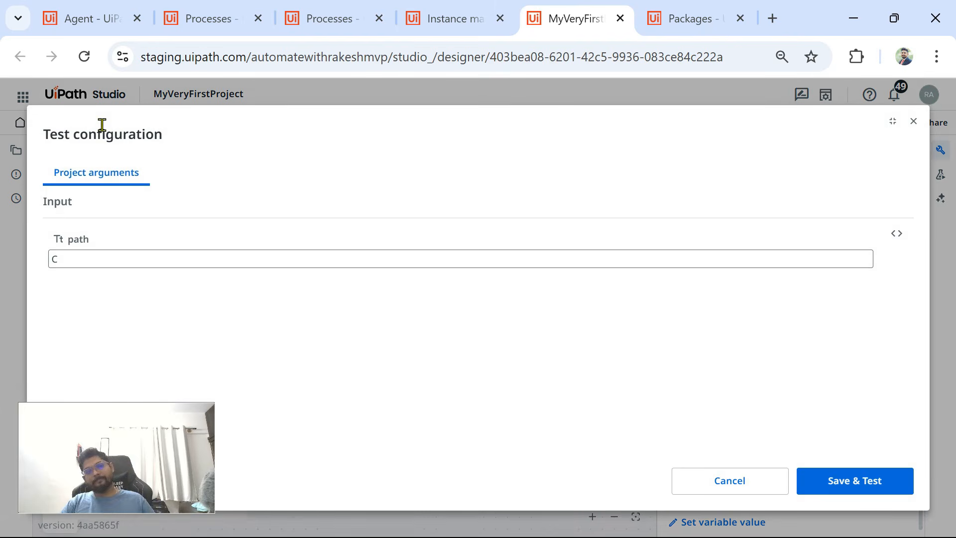
pyautogui.click(95, 257)
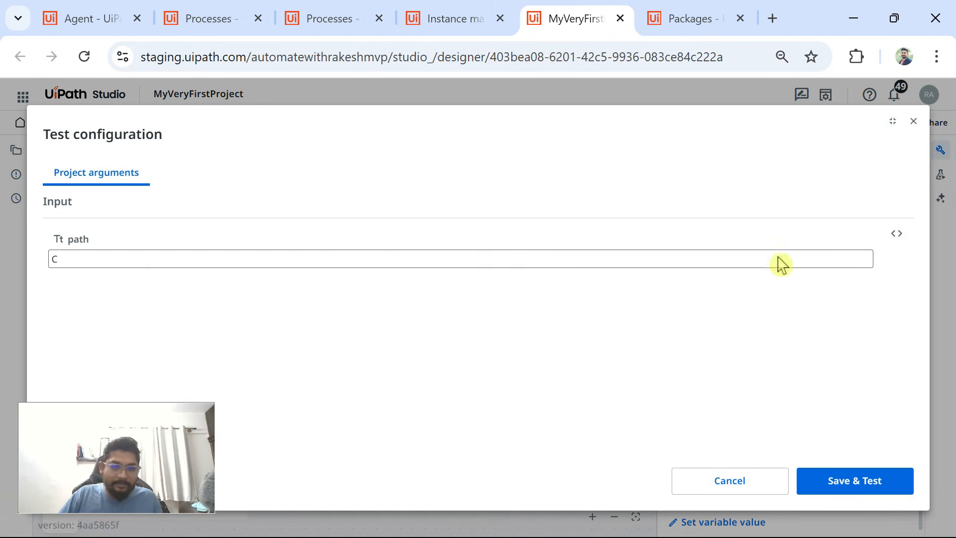
pyautogui.click(855, 486)
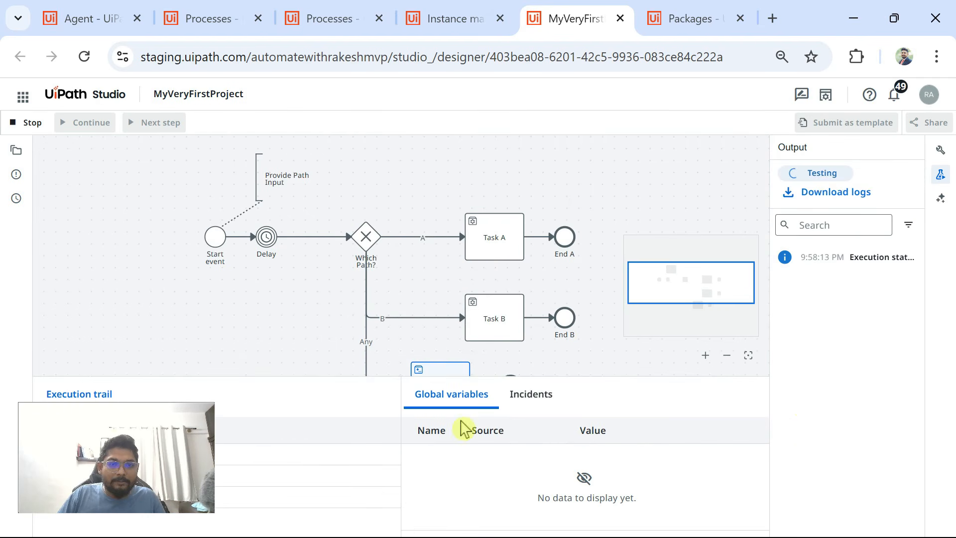
# Submit the expression 10/2*5 to the calculation prompt and dismiss the solution message
pyautogui.scroll(-1, 591, 329)
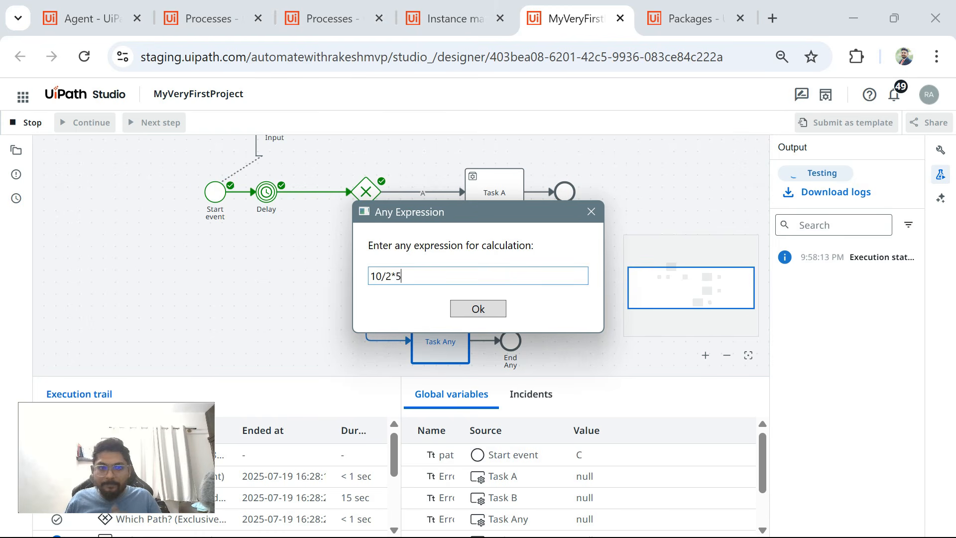
pyautogui.click(479, 312)
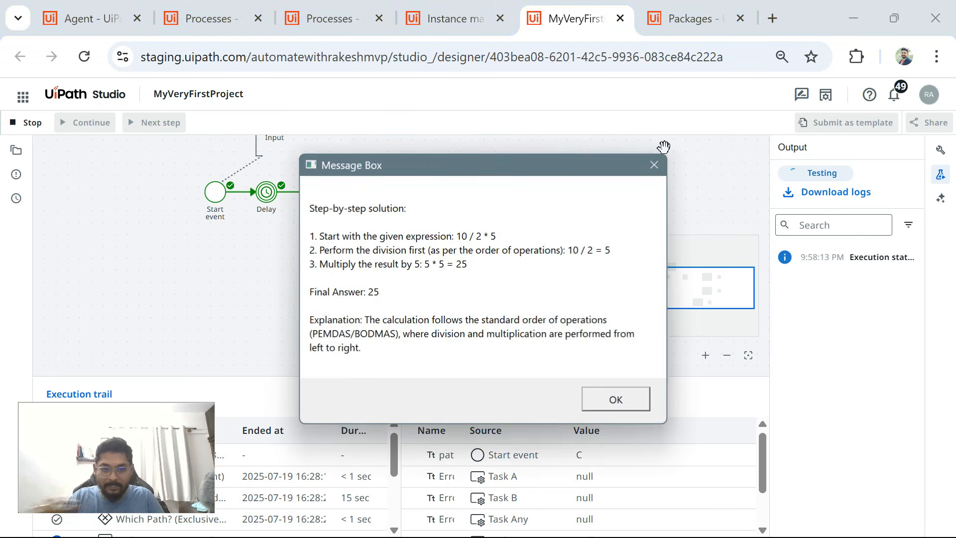
pyautogui.click(616, 400)
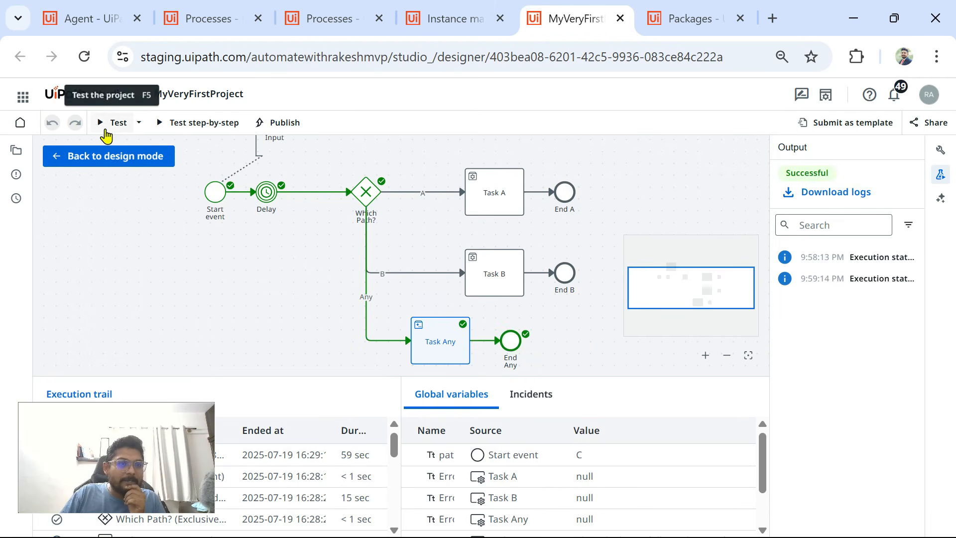
# Return to design mode and run the project test again with path C
pyautogui.click(72, 159)
pyautogui.click(107, 126)
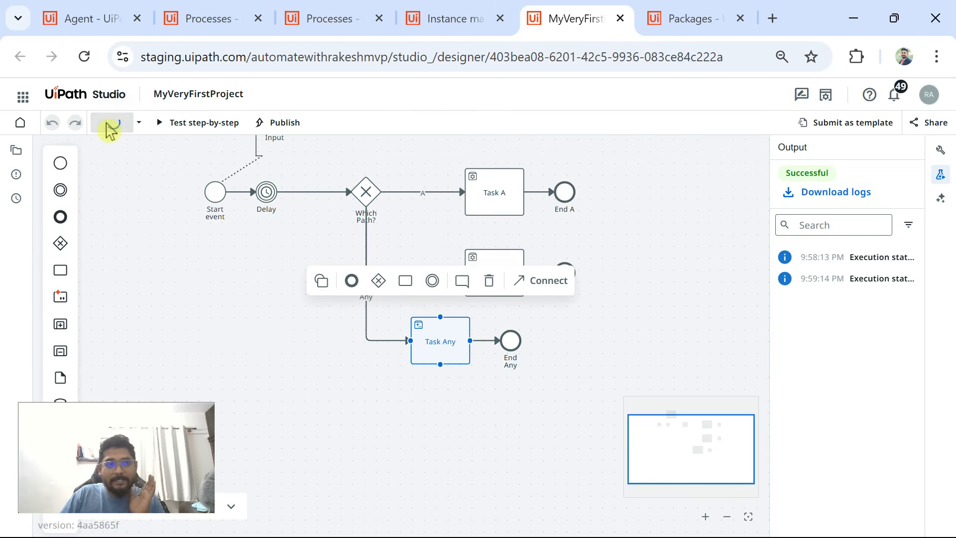
pyautogui.click(878, 484)
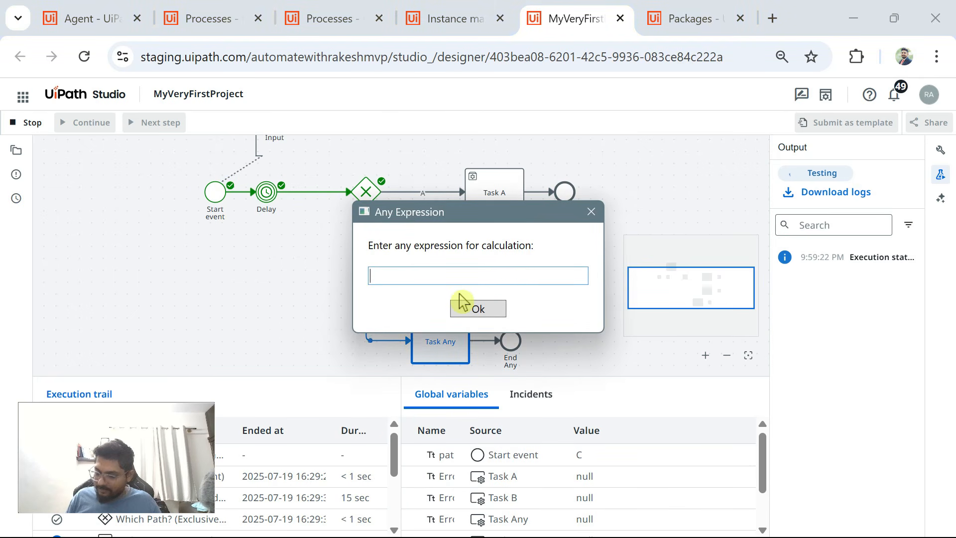
# Submit the expression 100/50+2 for calculation in the second test run and close the solution message
pyautogui.write('1')
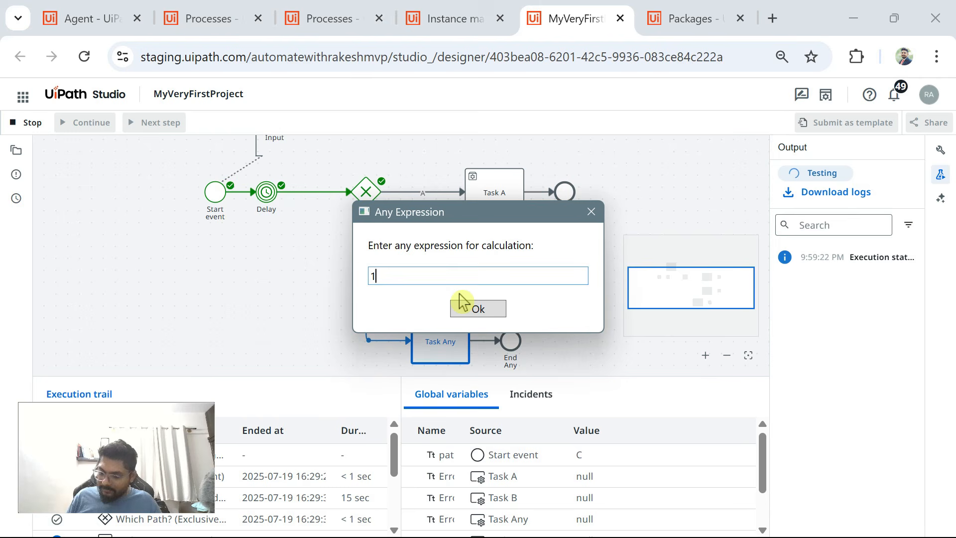
pyautogui.write('100')
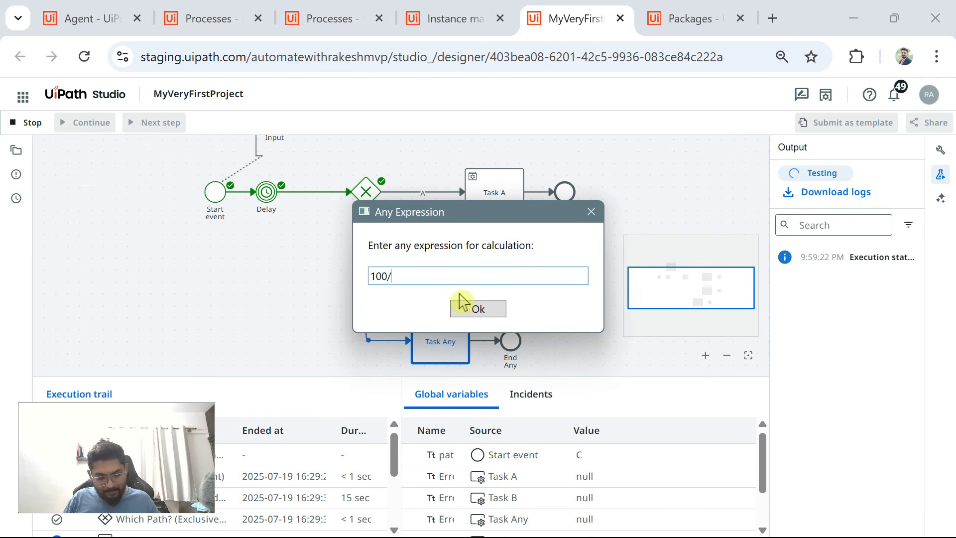
pyautogui.write('/5')
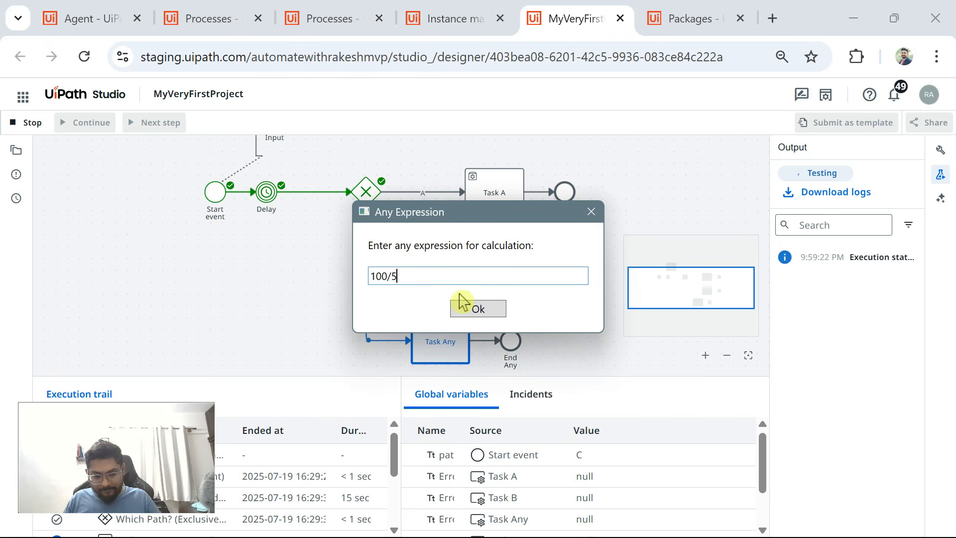
pyautogui.write('0')
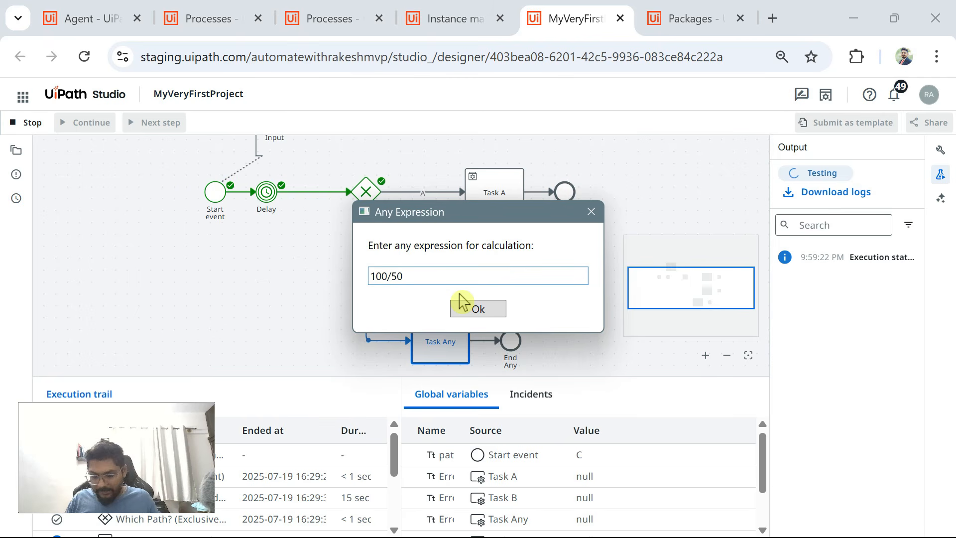
pyautogui.write('+')
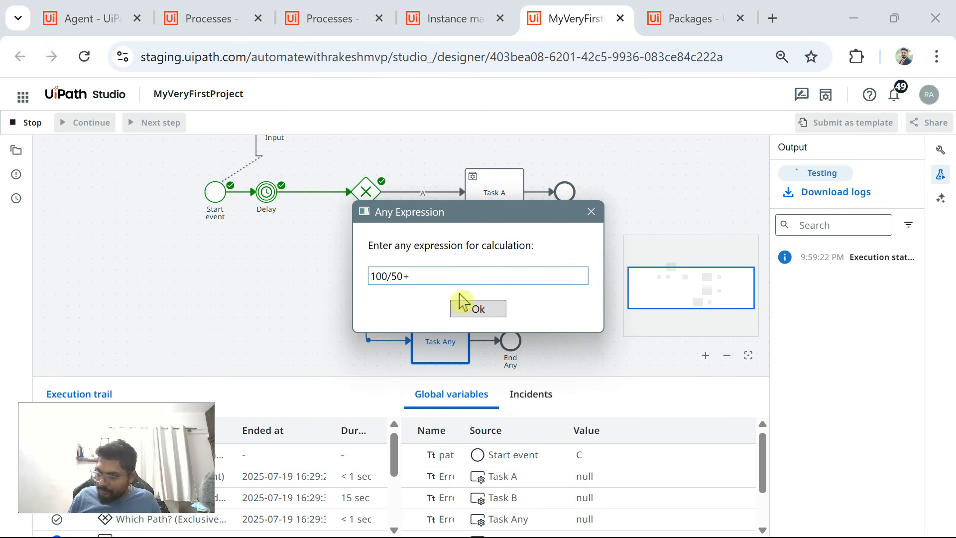
pyautogui.write('2')
pyautogui.click(495, 311)
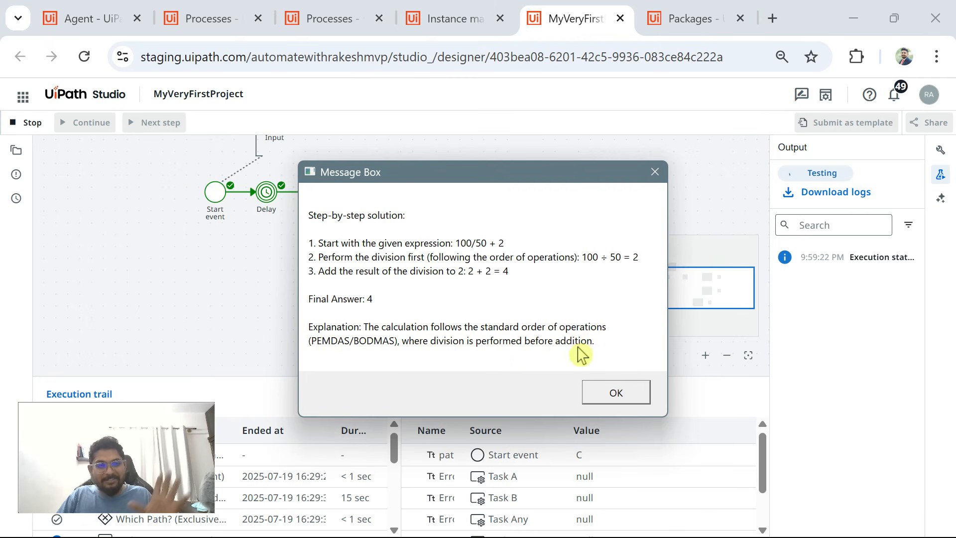
pyautogui.click(616, 392)
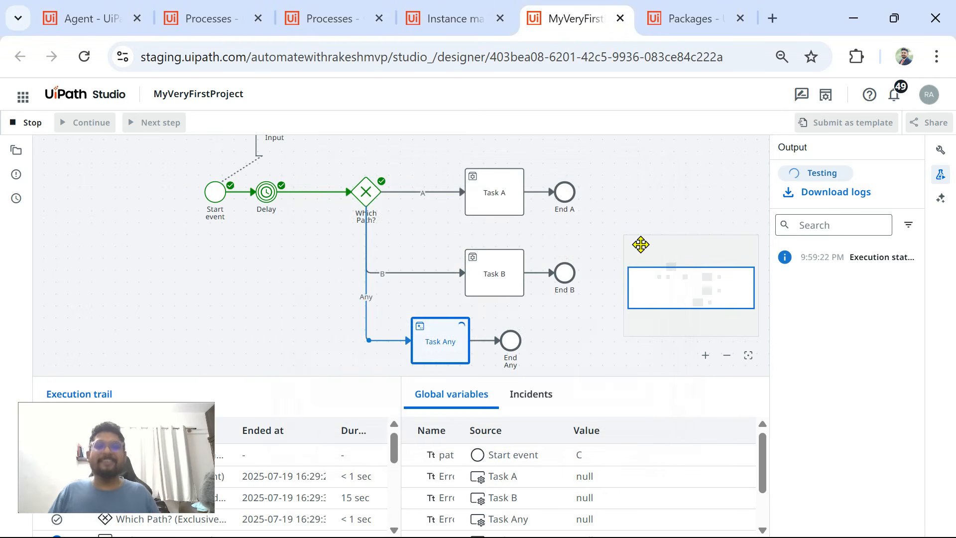